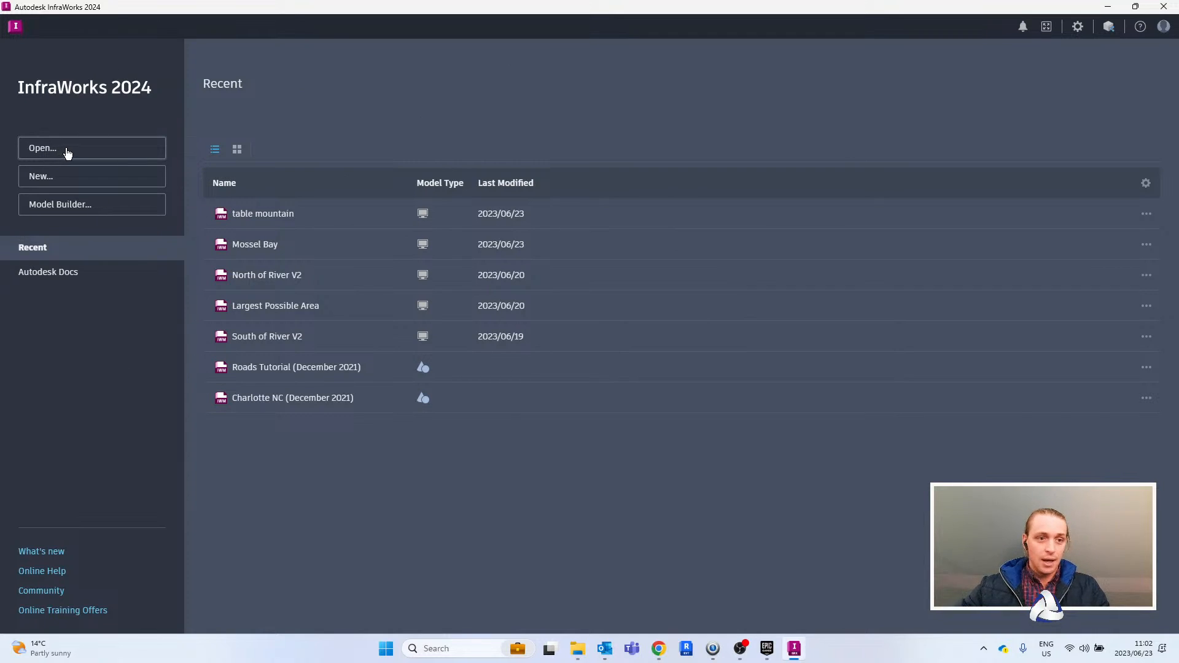
click(75, 212)
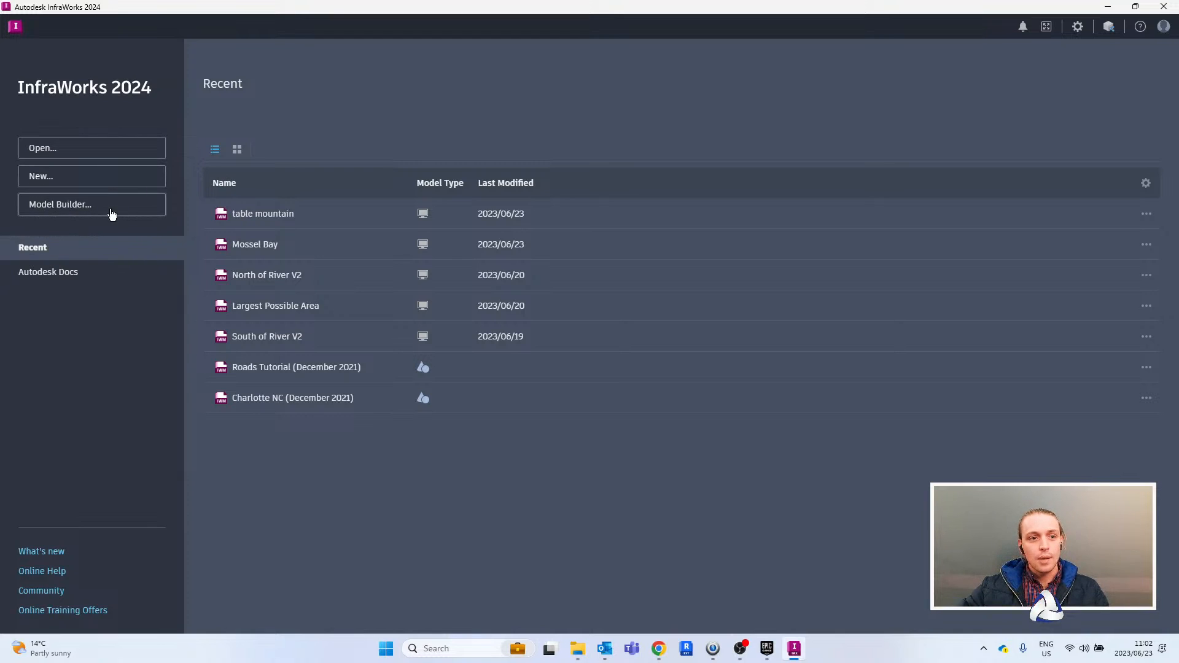
click(85, 210)
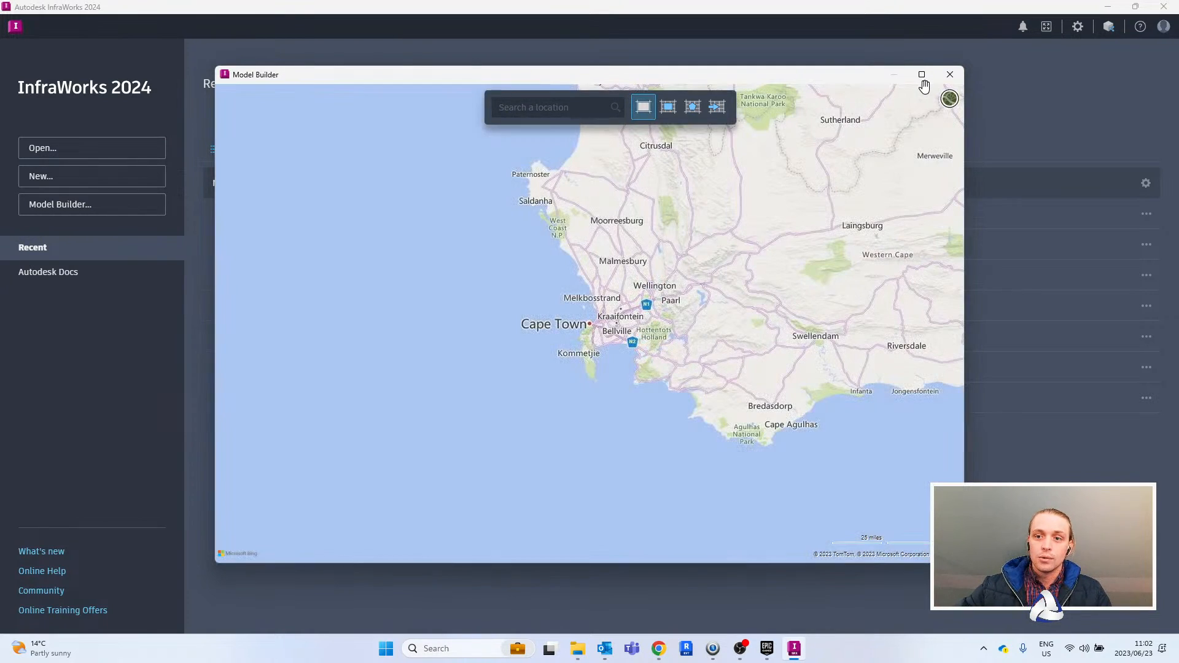
drag(866, 81, 886, 78)
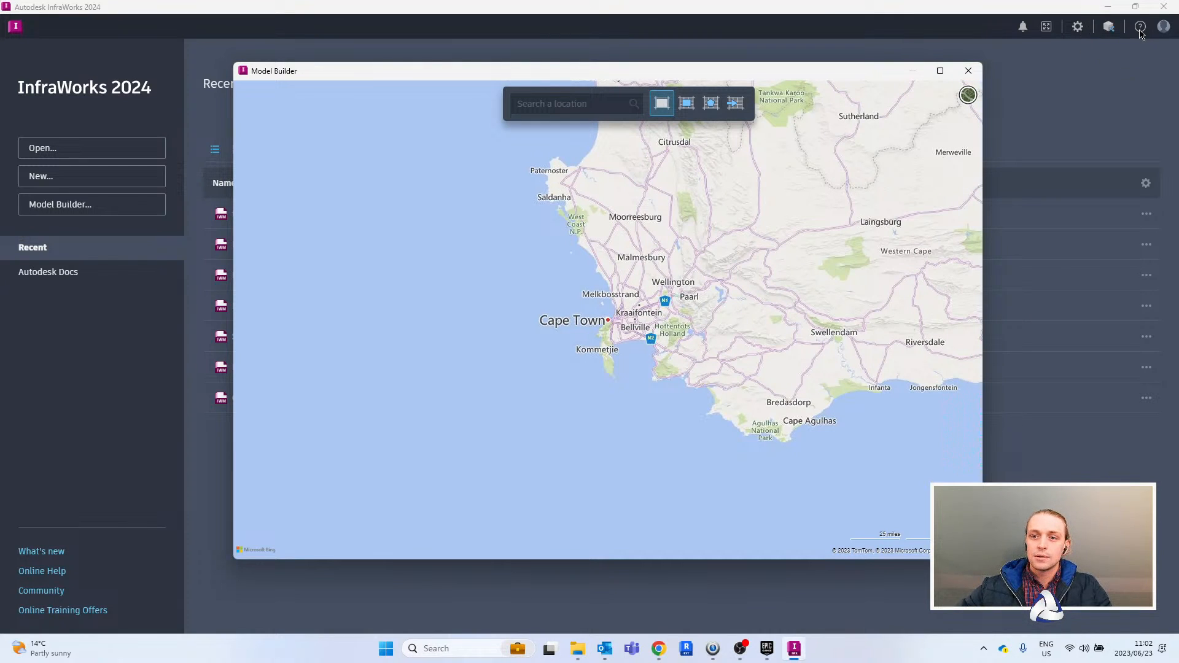
click(968, 70)
- Open the InfraWorks online help in the browser and go to the Model Builder topic
click(1139, 27)
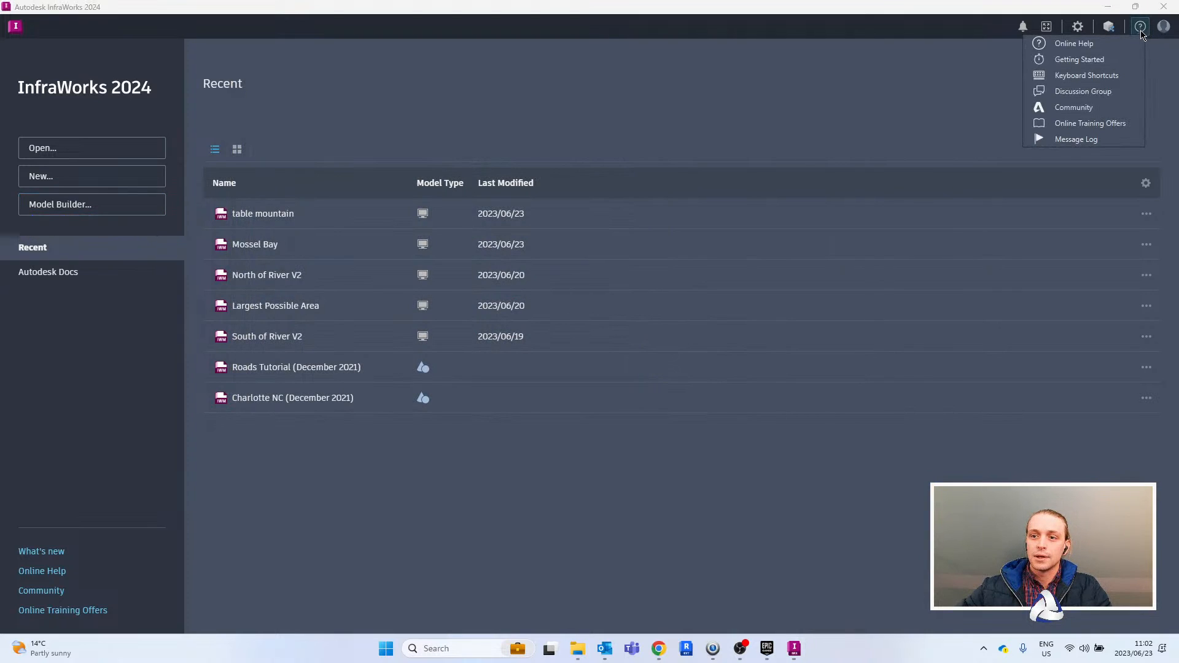
click(1072, 61)
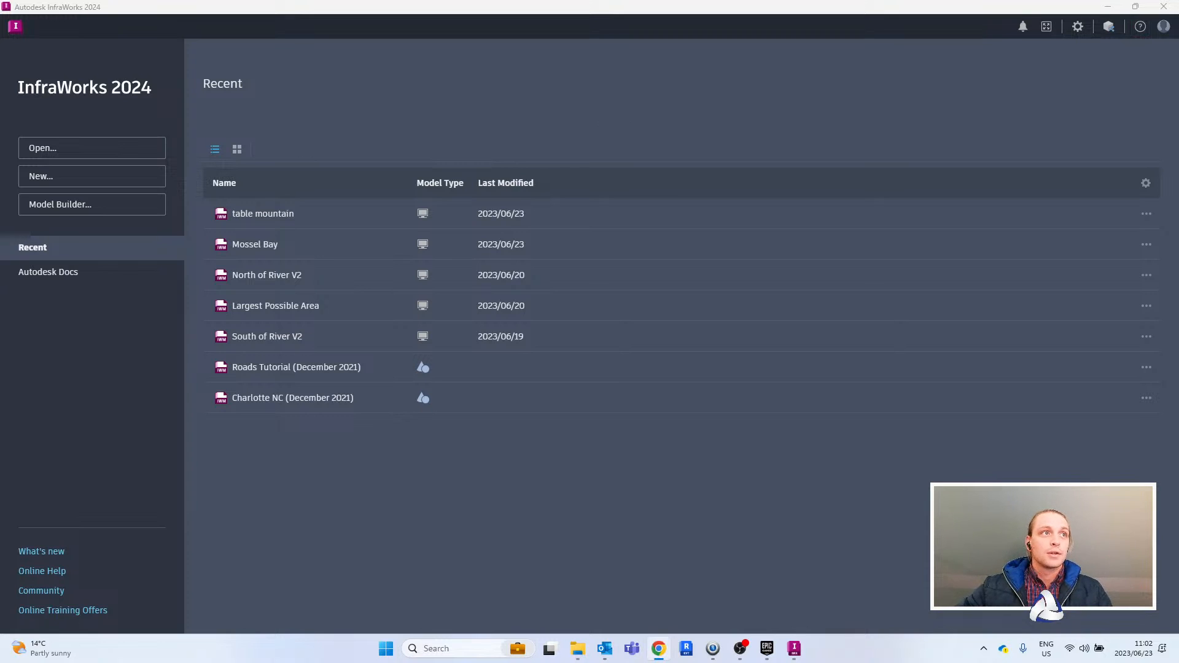
drag(1, 583, 447, 5)
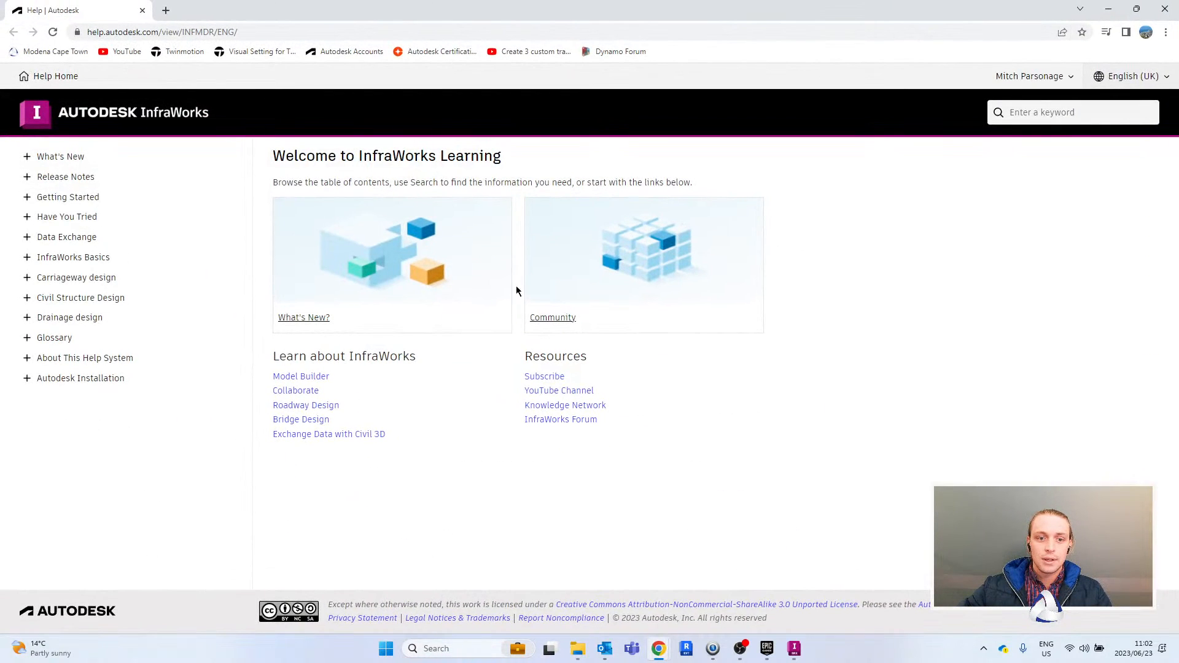
click(322, 377)
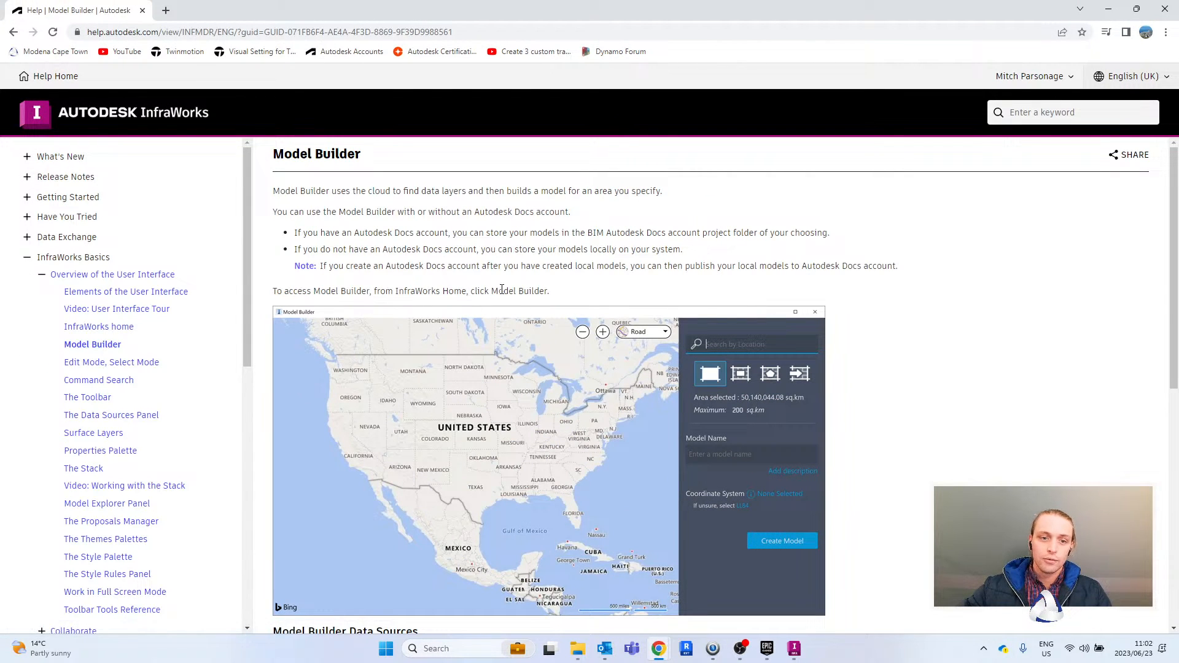
- Read the Model Builder Data Sources section, checking the sources for roads and railways, buildings, imagery, level and water
scroll(538, 332, down, 2)
scroll(537, 333, down, 5)
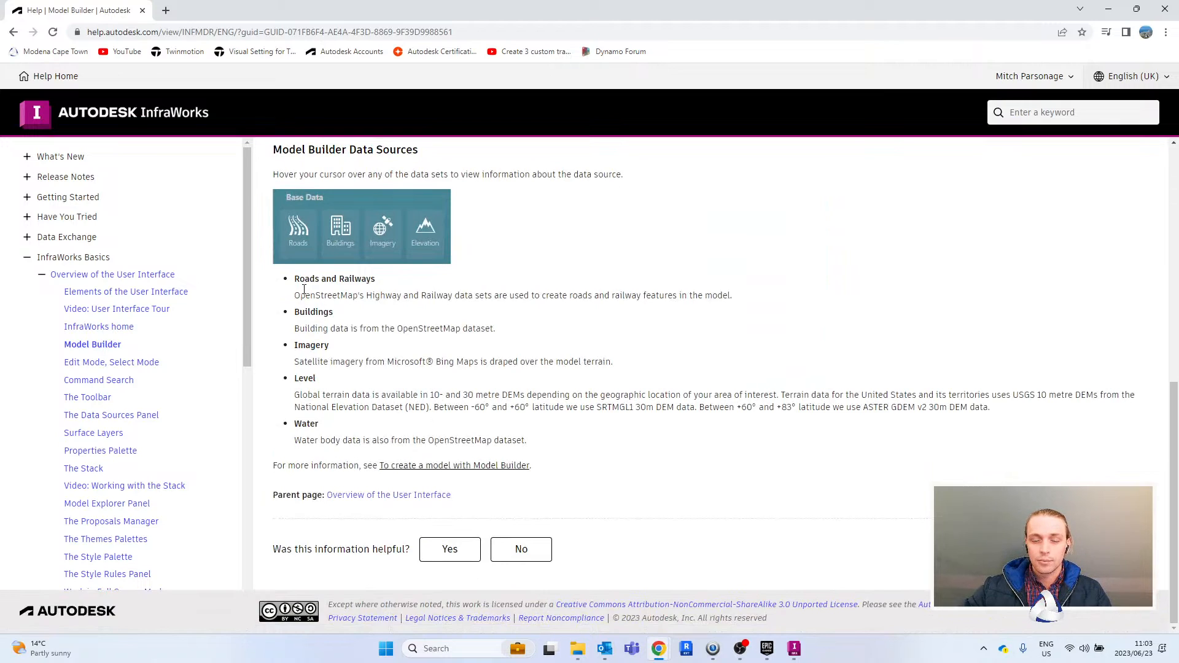
drag(294, 279, 389, 282)
drag(294, 312, 334, 313)
click(394, 330)
drag(404, 331, 495, 345)
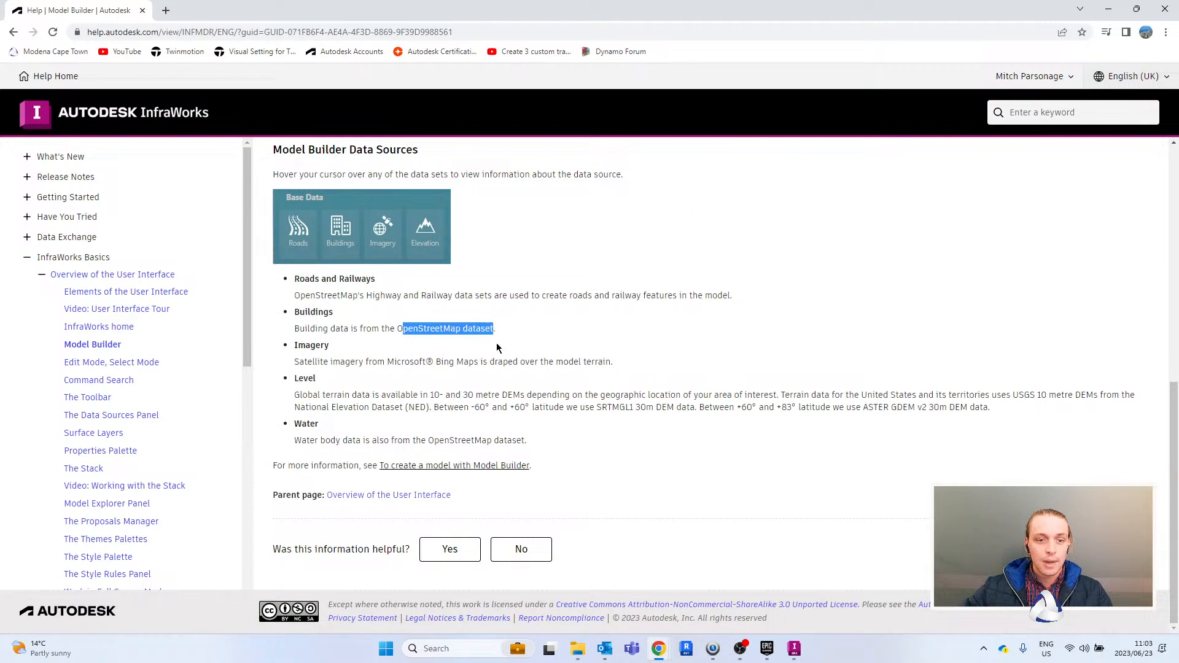
click(557, 330)
drag(312, 362, 414, 363)
click(435, 407)
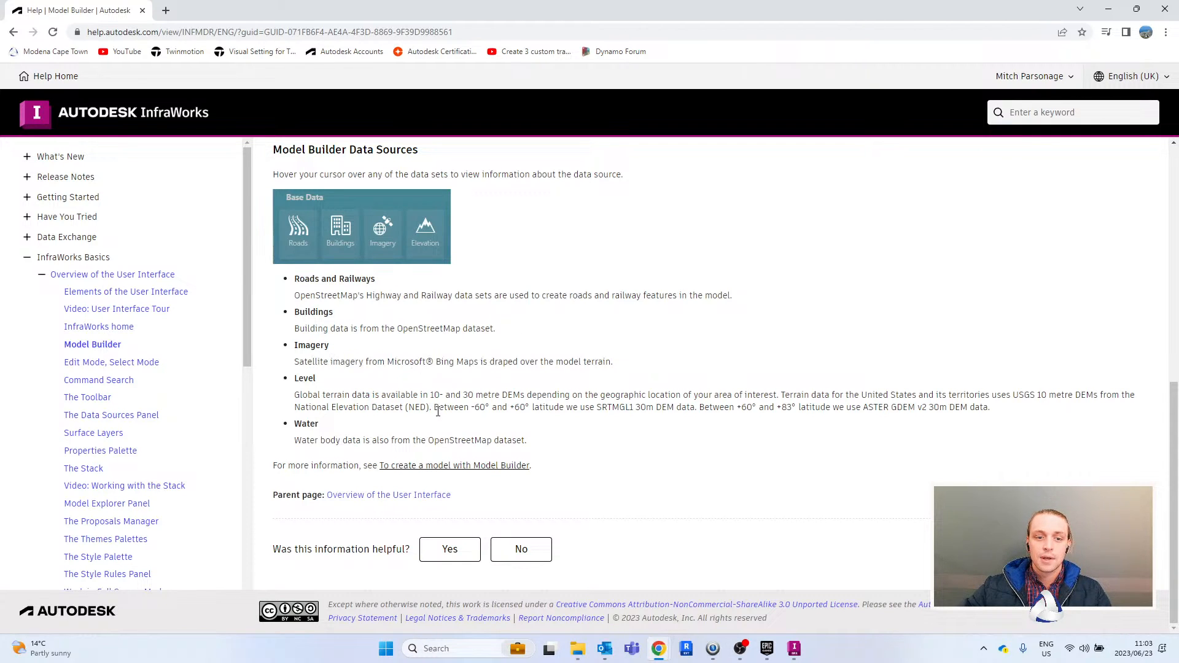
drag(305, 439, 557, 445)
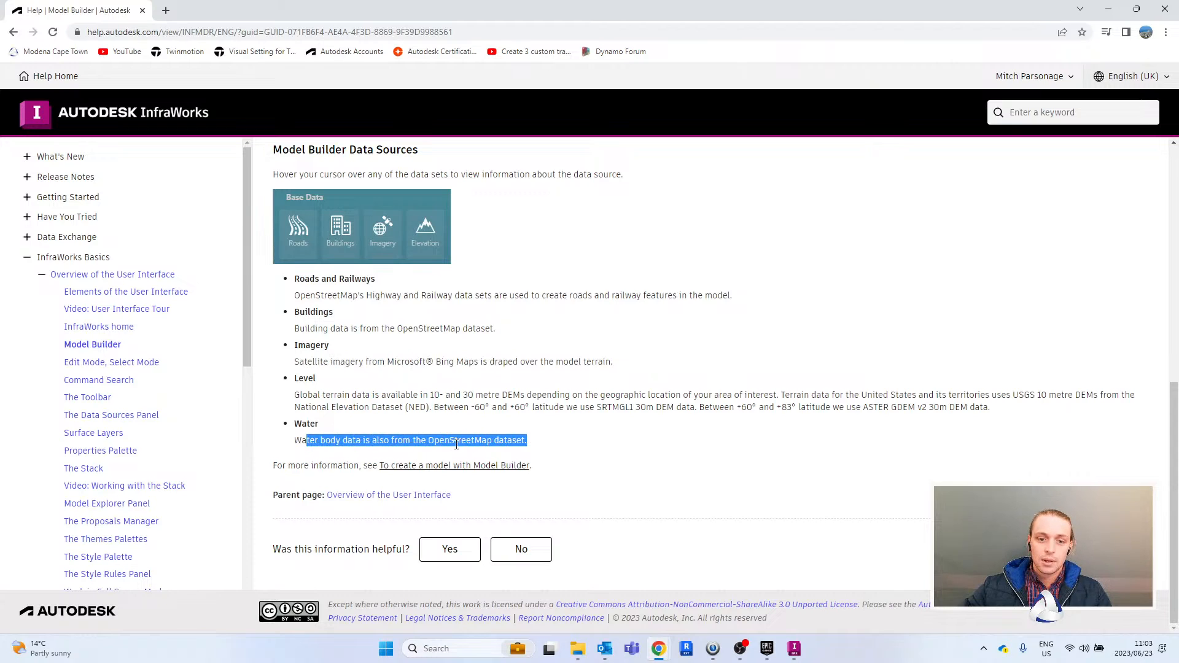
click(568, 386)
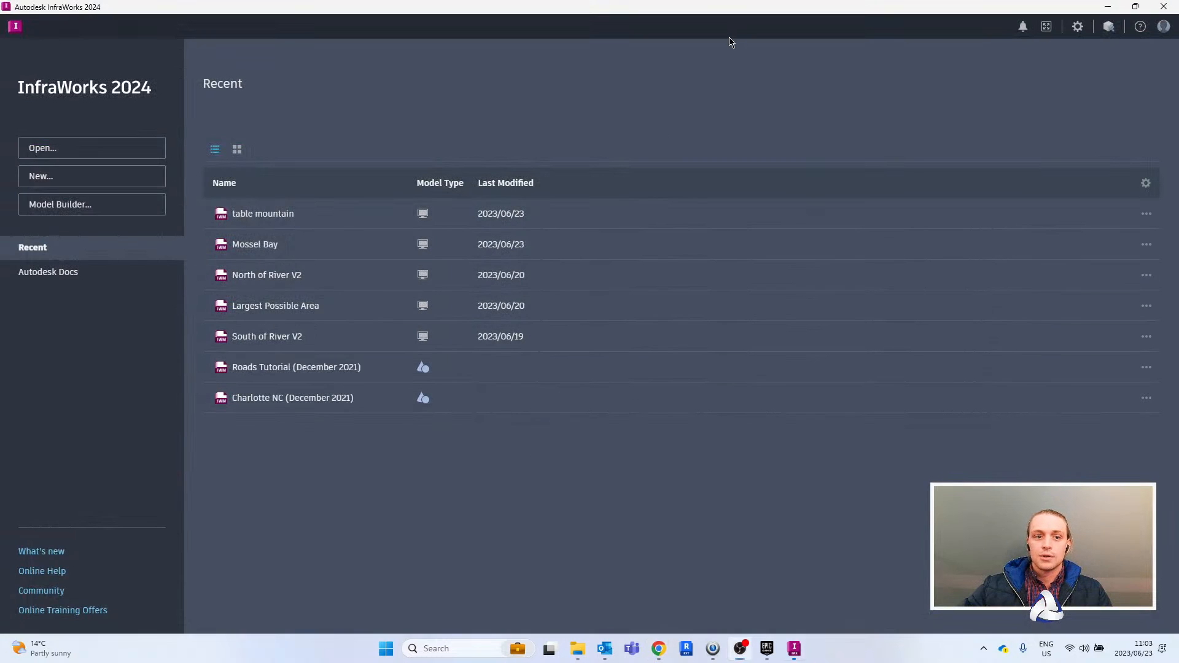
- Return to InfraWorks, open Model Builder and maximize its window
click(97, 211)
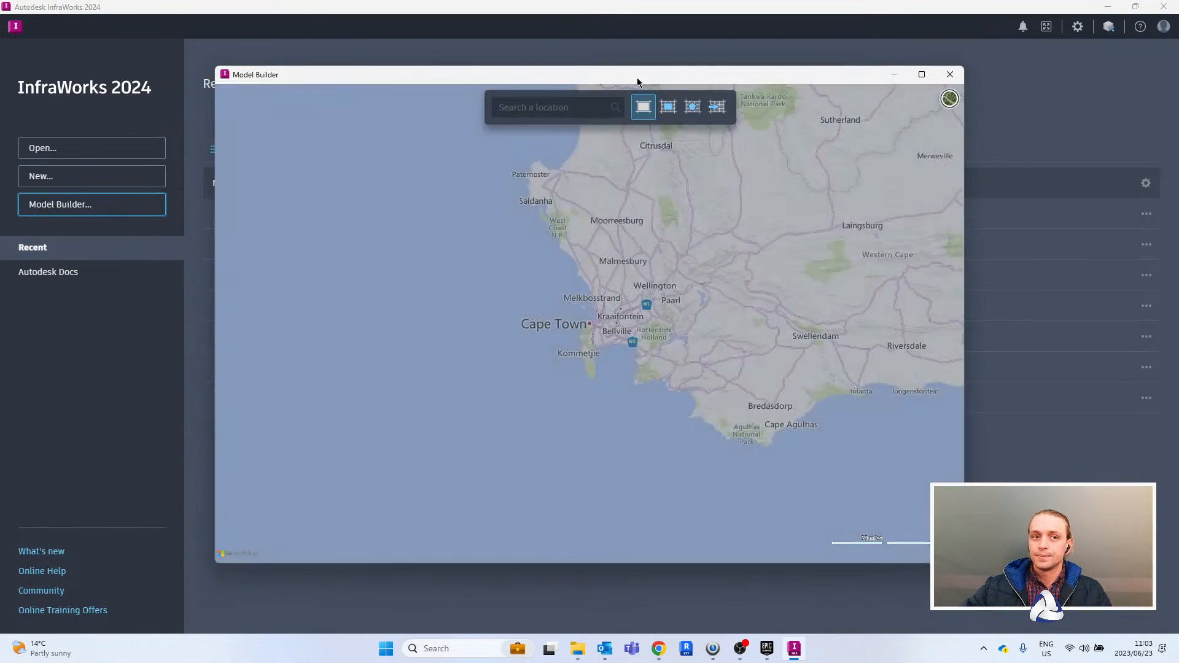
drag(637, 79, 678, 78)
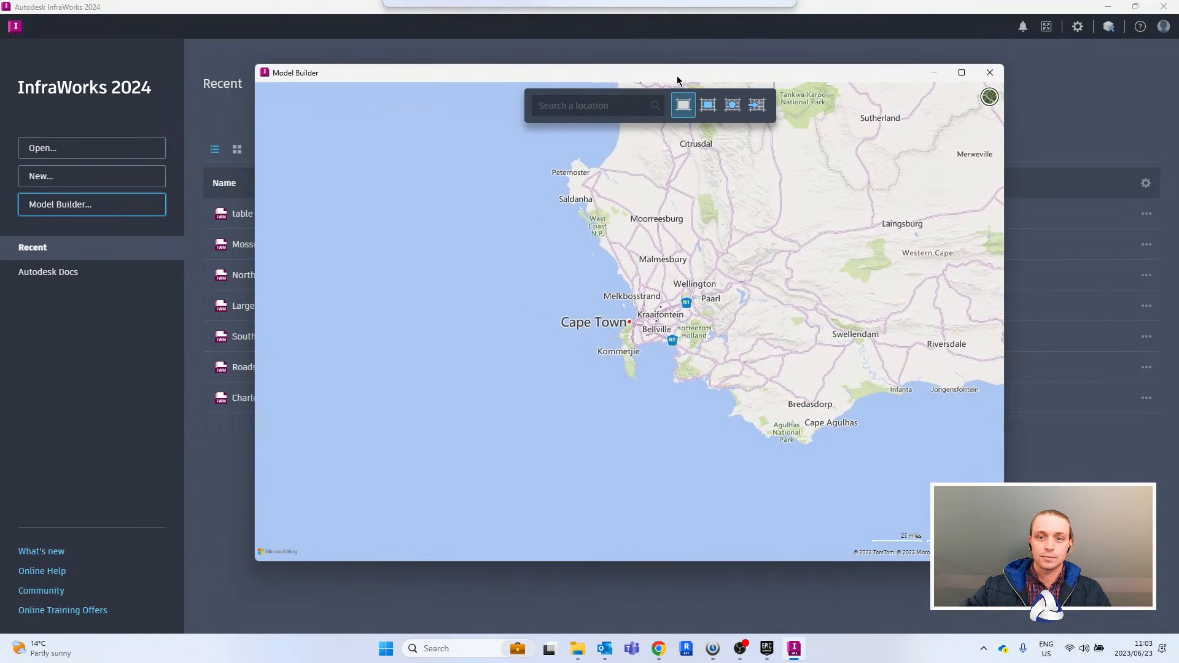
click(961, 72)
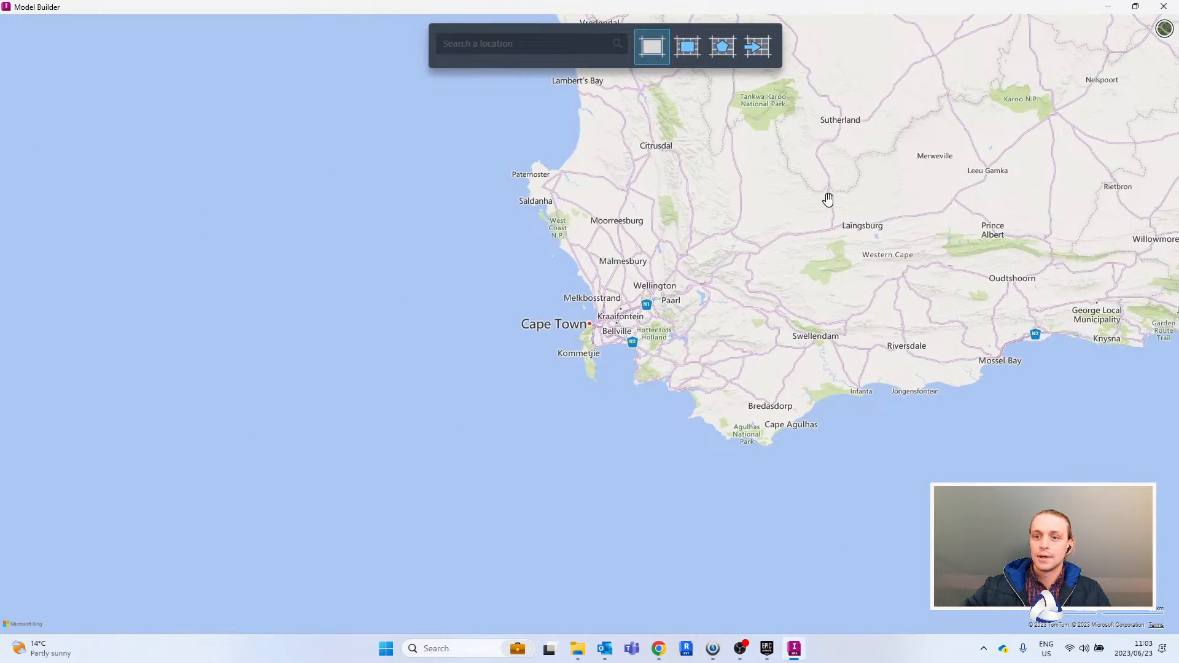
- Switch the Model Builder map to aerial imagery and back to the road map
drag(824, 204, 813, 209)
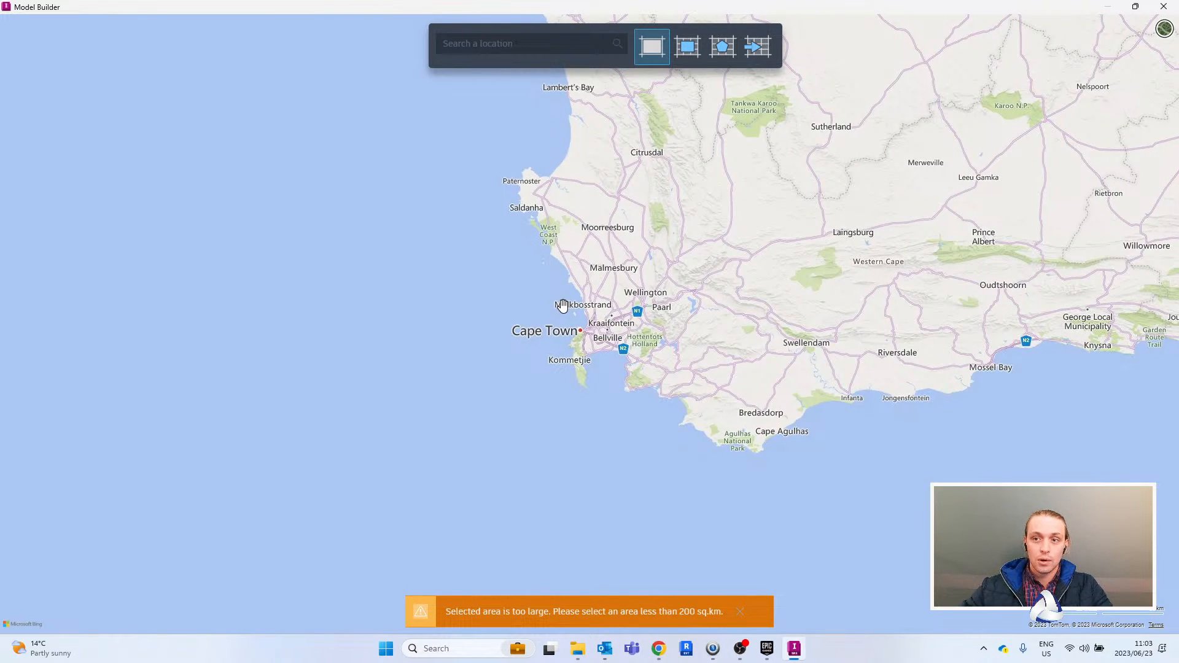
click(1165, 31)
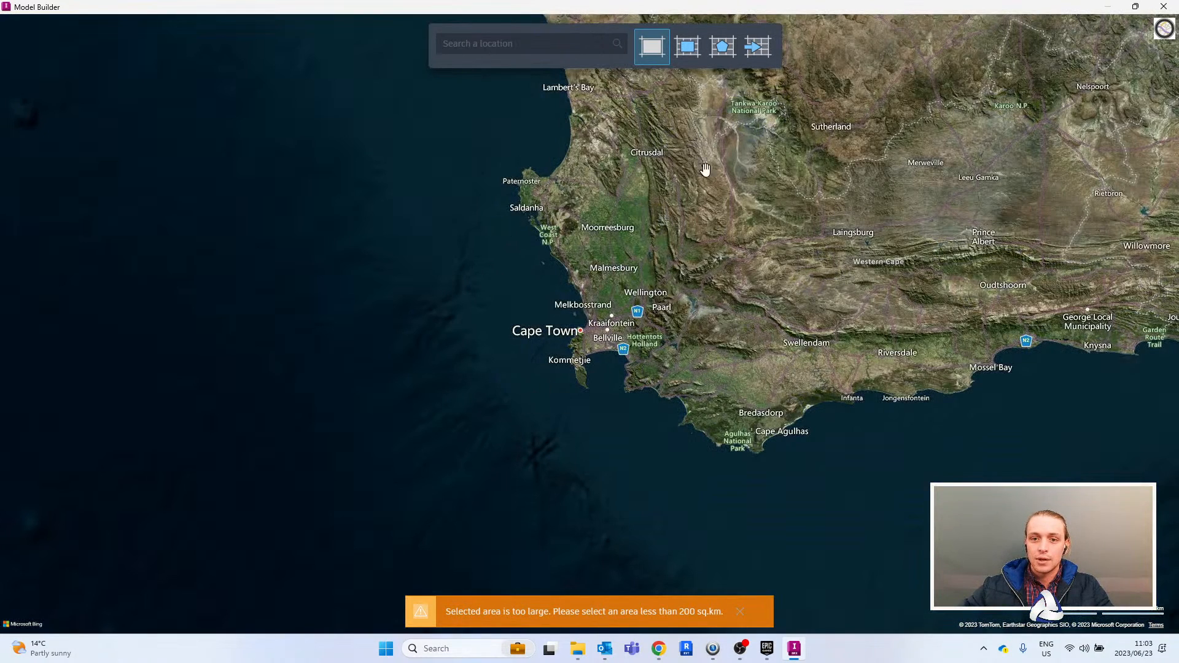
click(1164, 29)
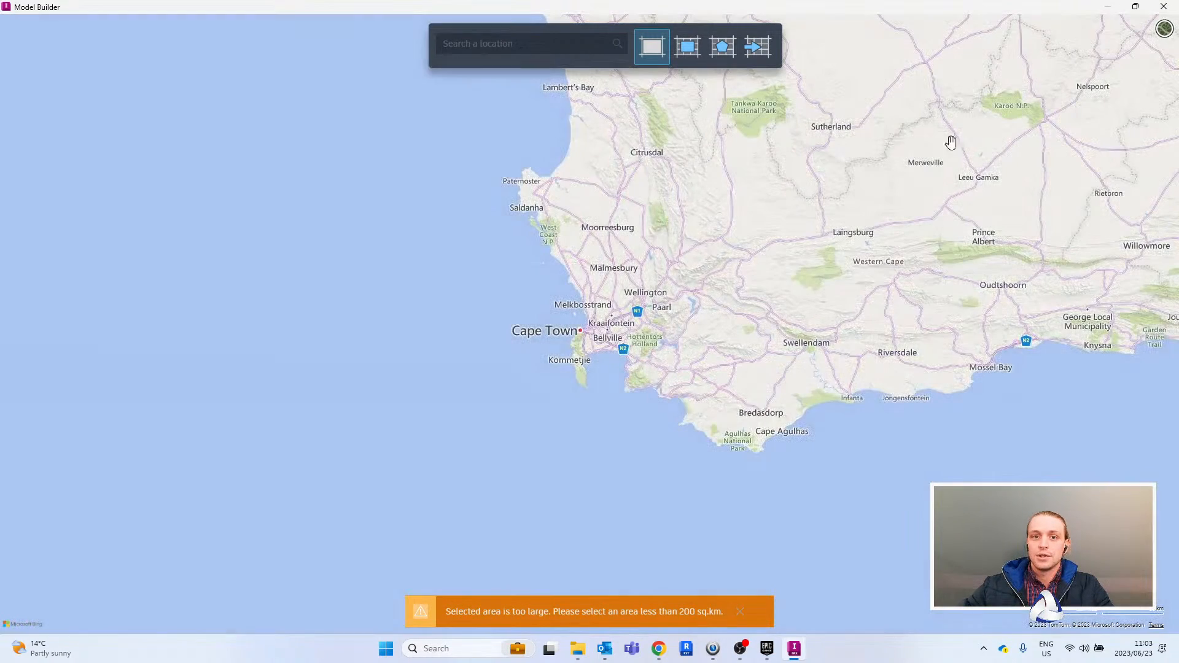
- Select the current map extent as the model area, framing central Cape Town from Clifton to Woodstock
click(649, 55)
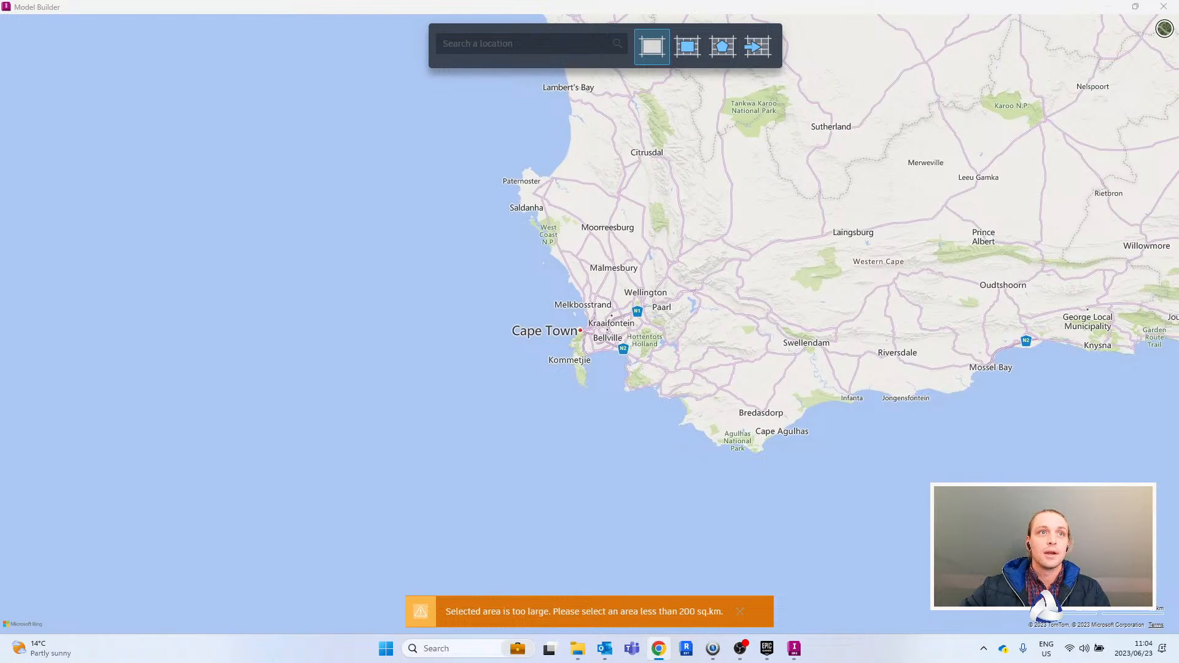
key(alt+Tab)
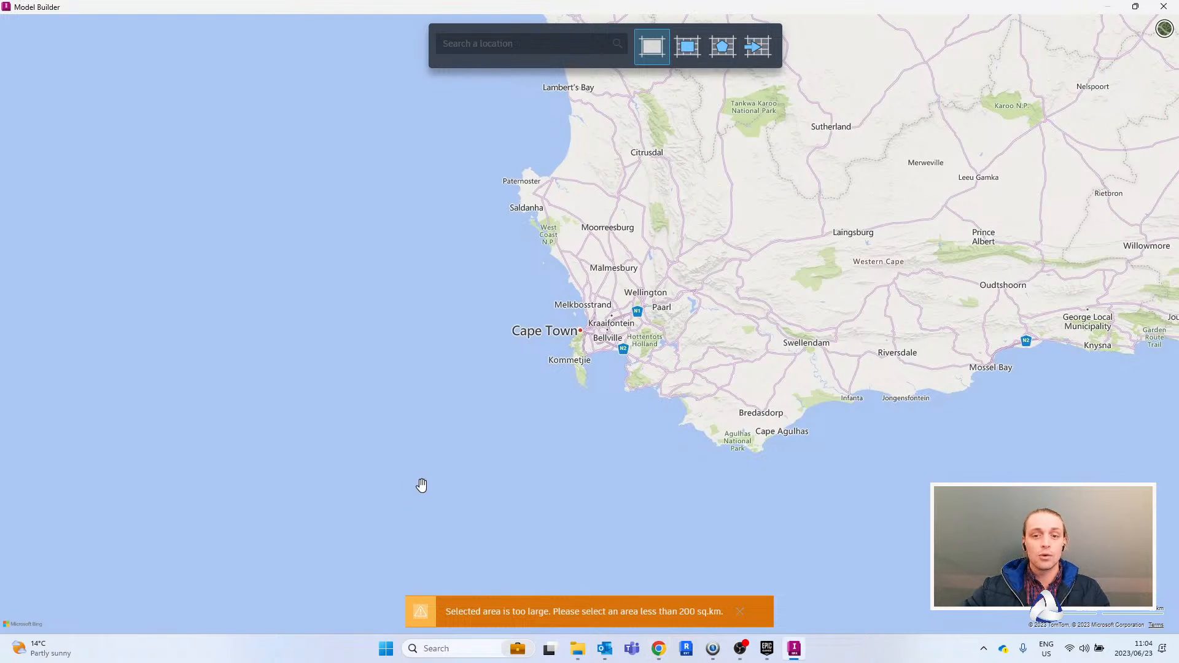
scroll(581, 328, up, 2)
scroll(581, 329, up, 4)
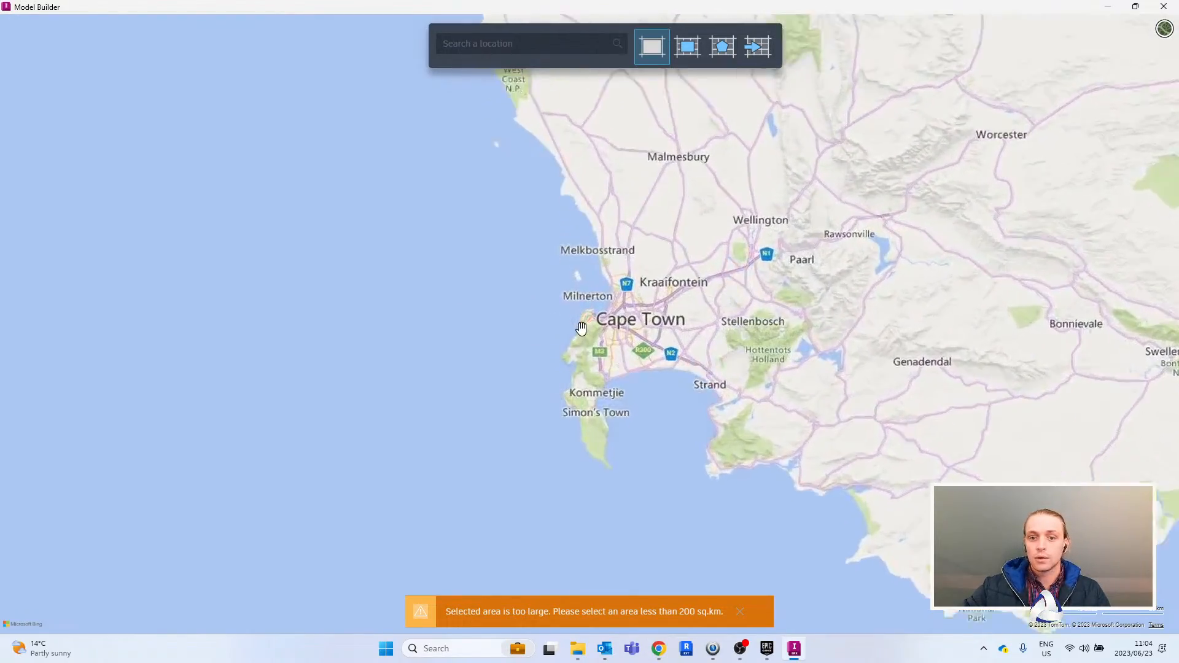
scroll(590, 311, up, 4)
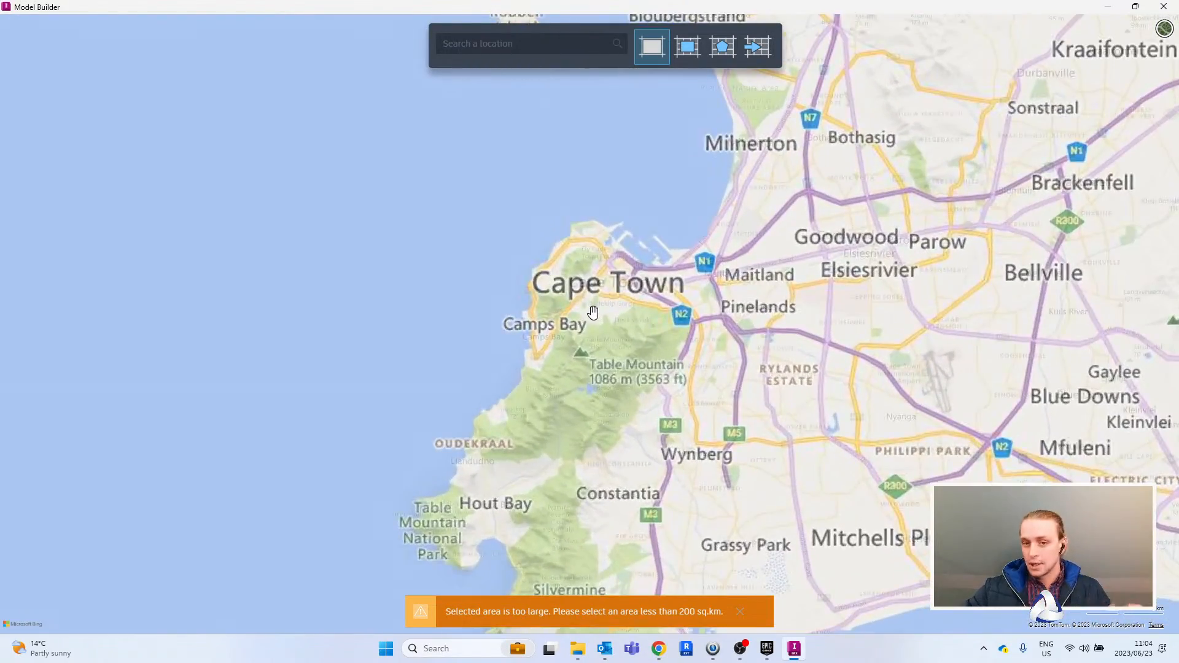
scroll(642, 236, up, 3)
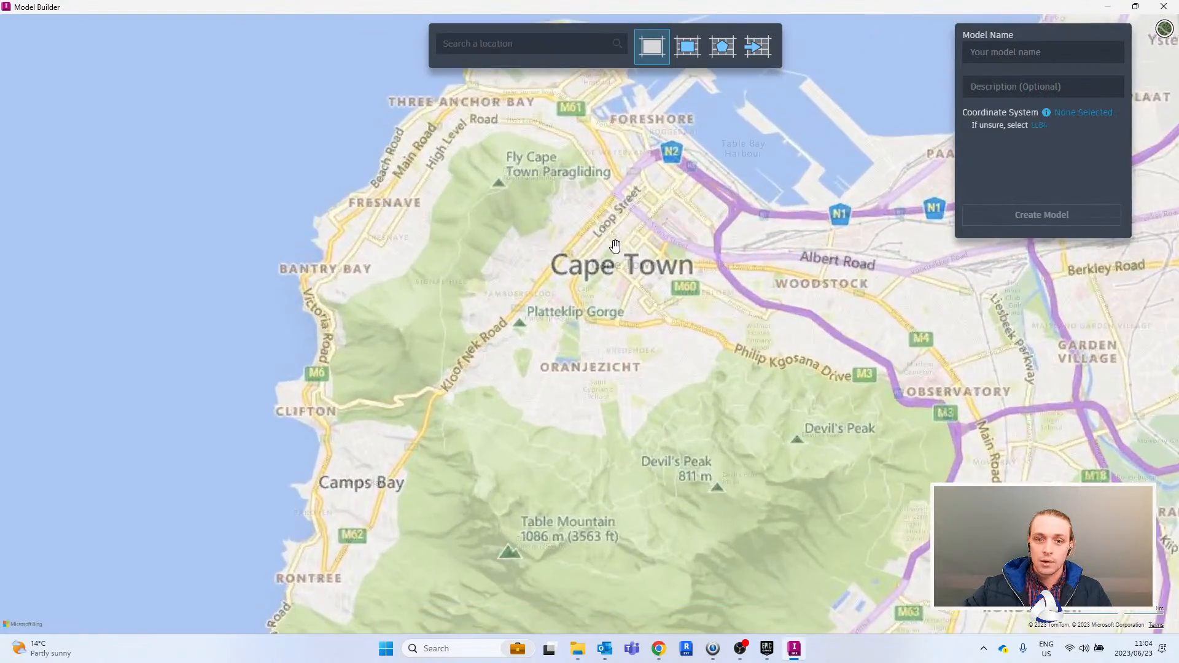
scroll(646, 252, down, 4)
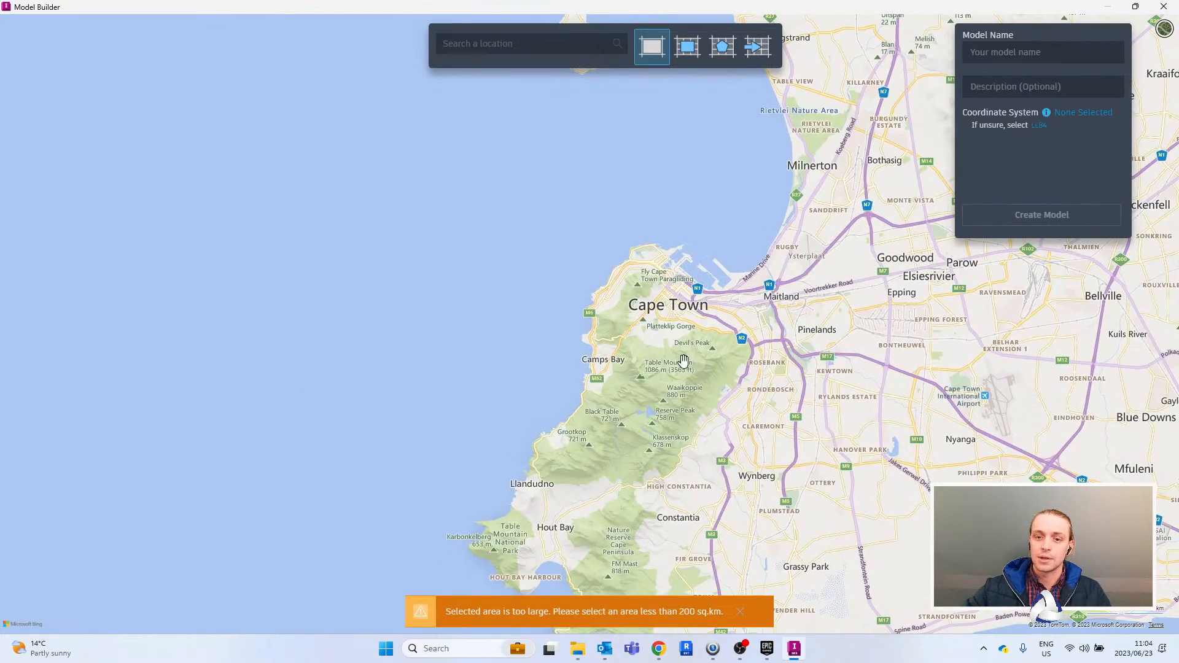
scroll(715, 284, up, 5)
scroll(577, 324, up, 2)
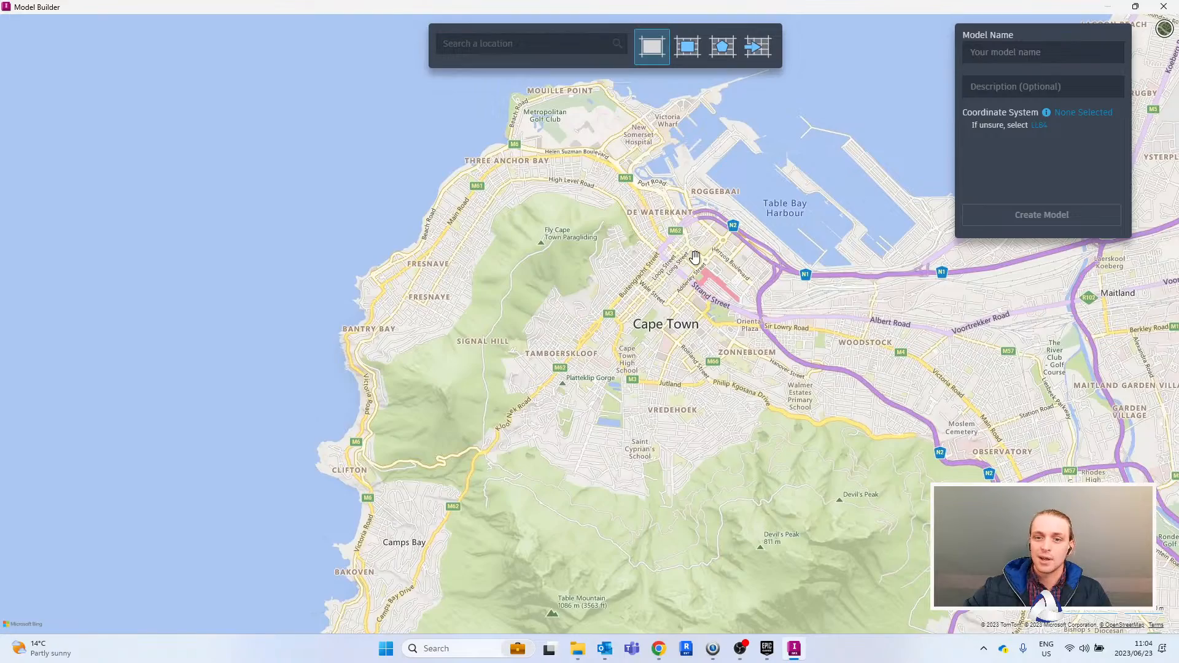
scroll(694, 255, up, 1)
drag(566, 245, 678, 145)
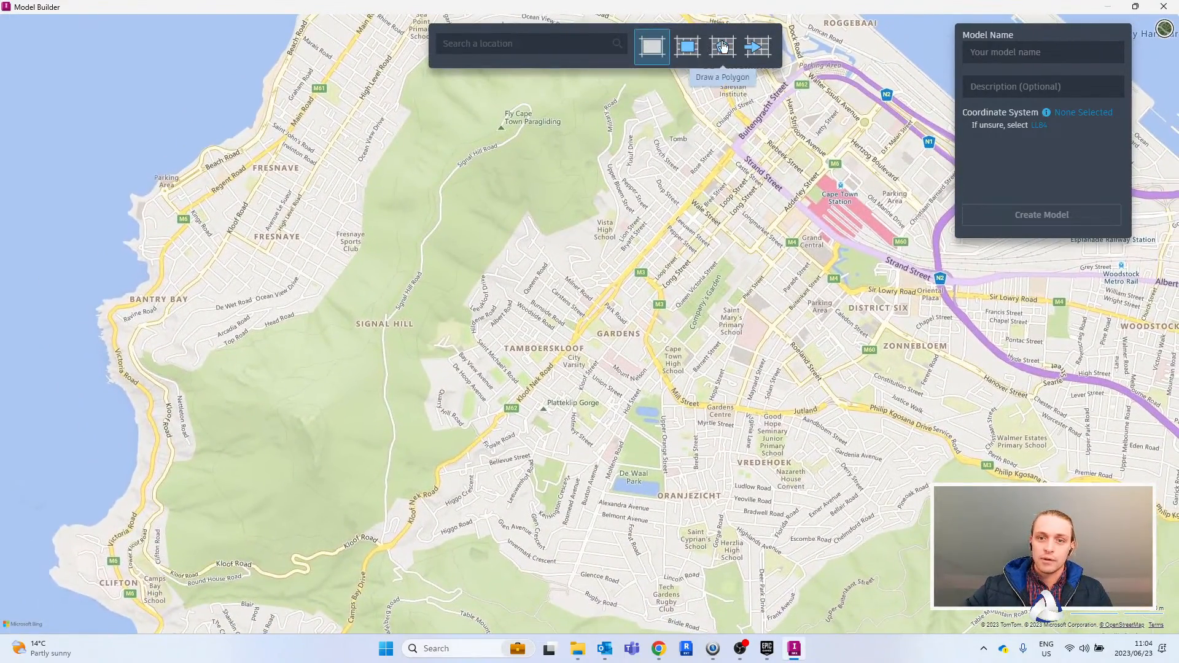
click(654, 48)
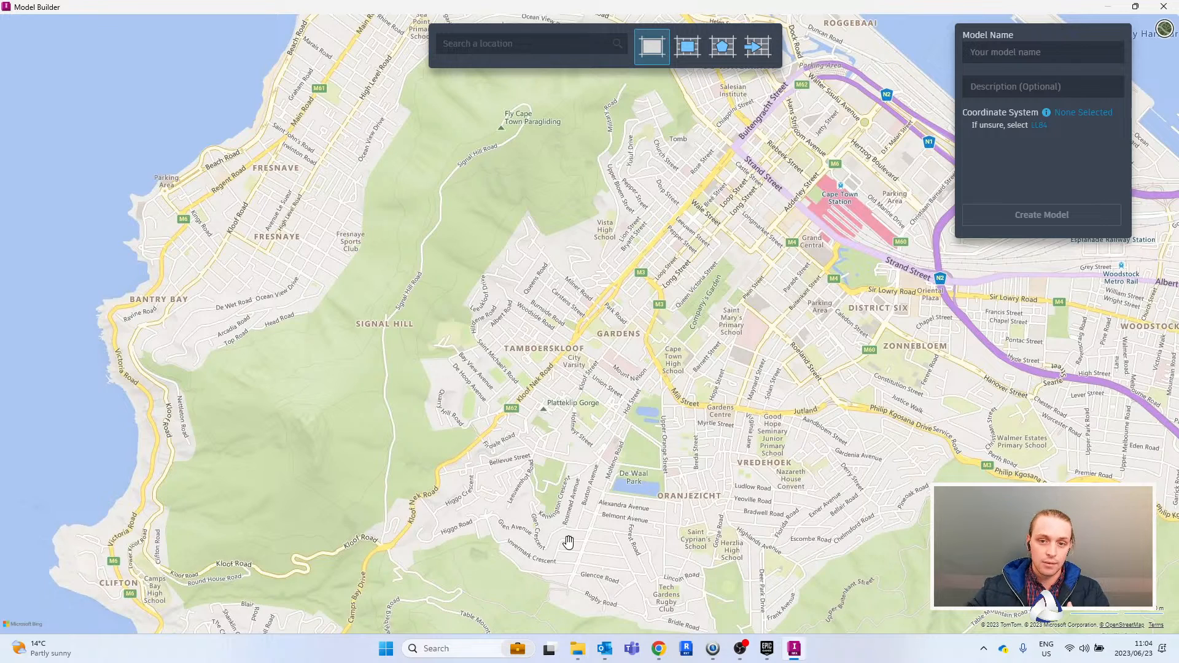
- Draw a rectangular model area of about 3.9 sq km over Gardens and the Cape Town city centre
click(688, 50)
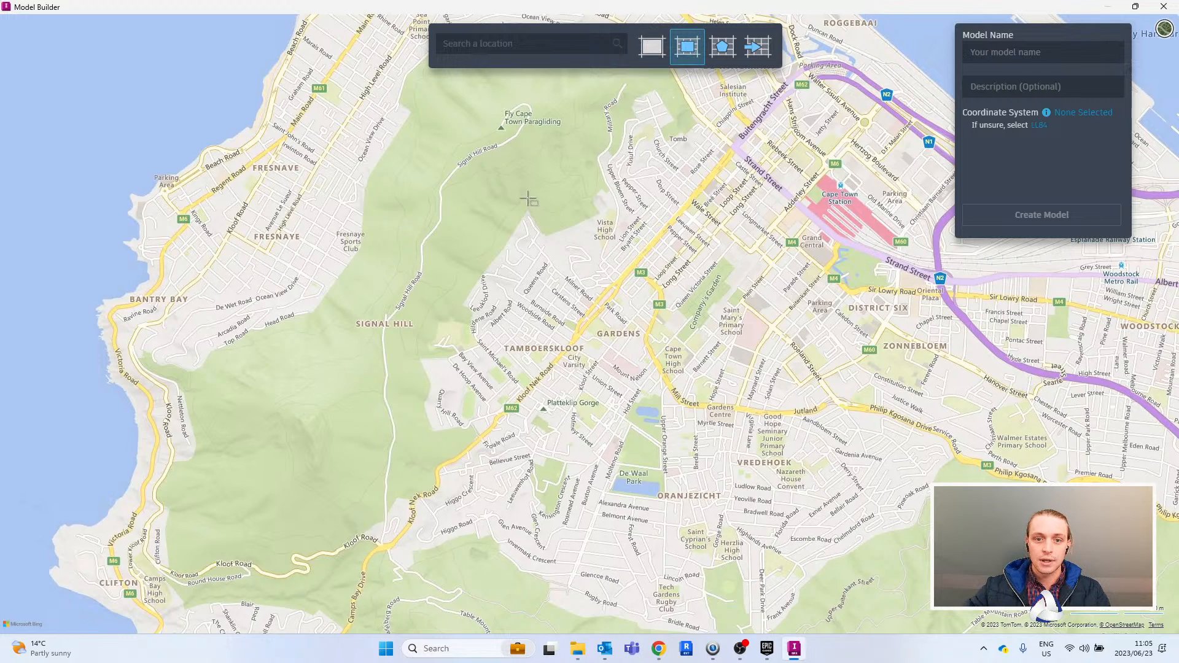
mouse_move(511, 175)
mouse_down()
mouse_move(762, 317)
mouse_move(888, 420)
mouse_up()
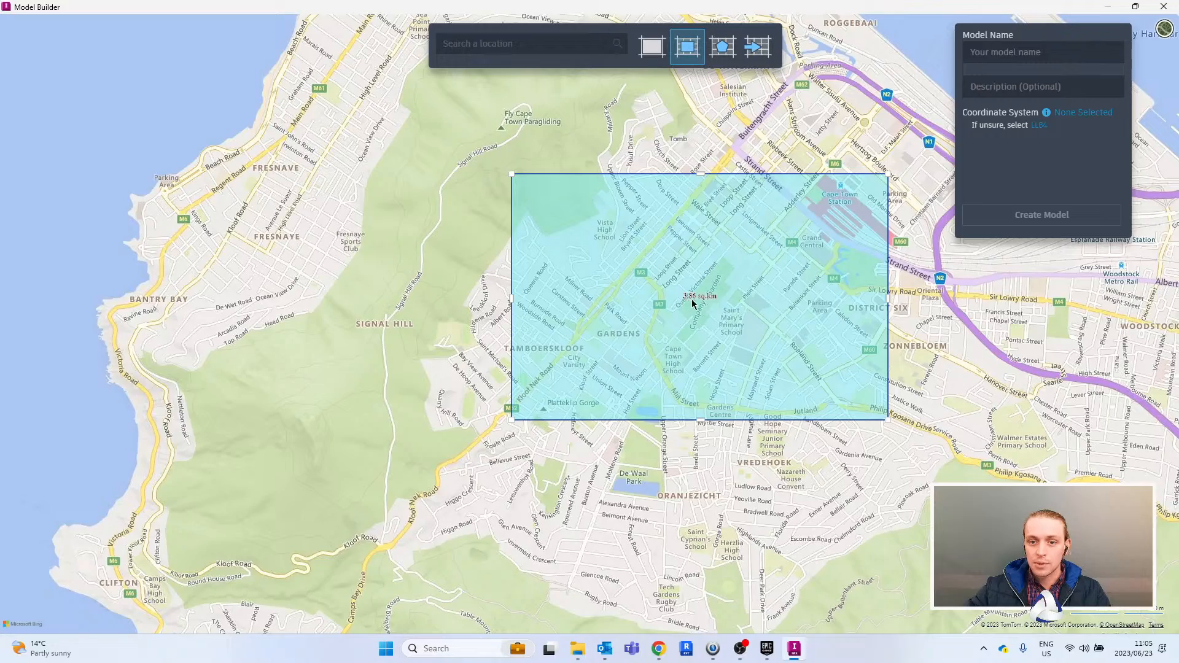
scroll(769, 348, up, 3)
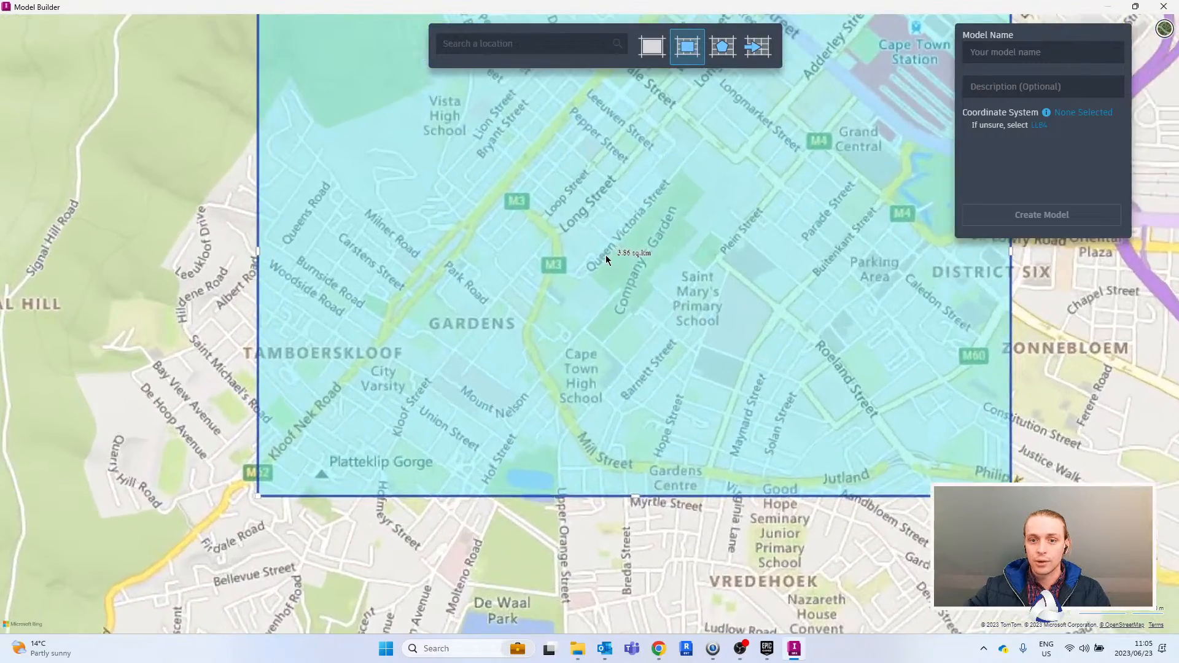
scroll(768, 281, down, 3)
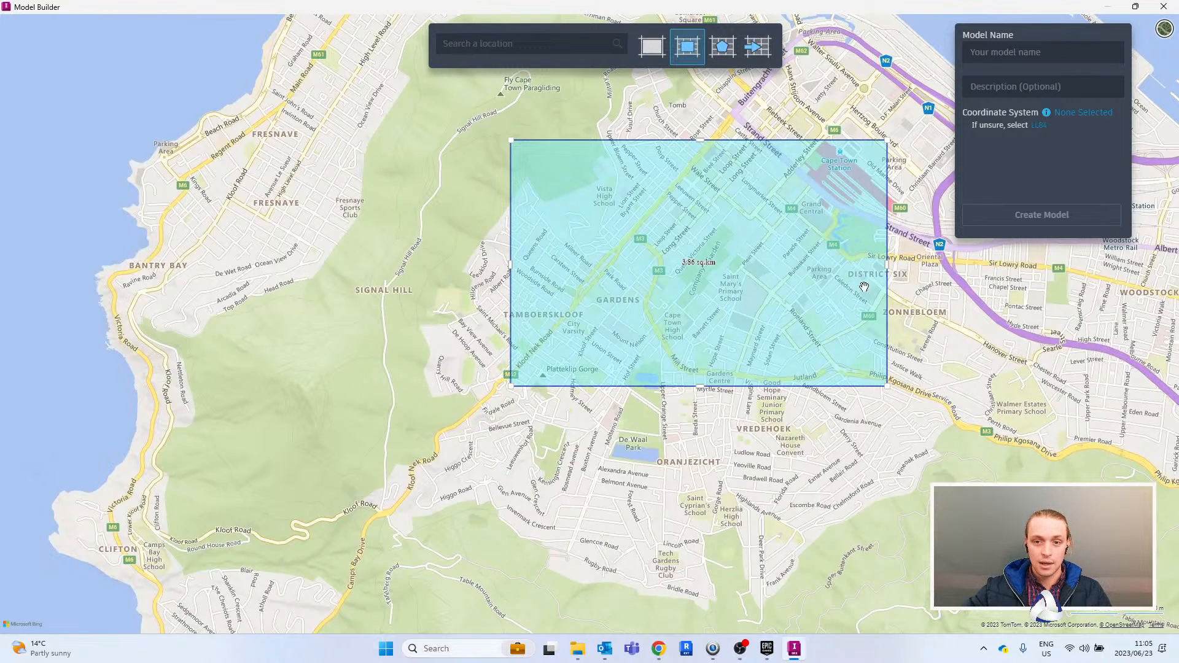
- Extend the rectangular area east past Zonnebloem and south past Oranjezicht, to about 8.3 sq km
drag(902, 263, 985, 264)
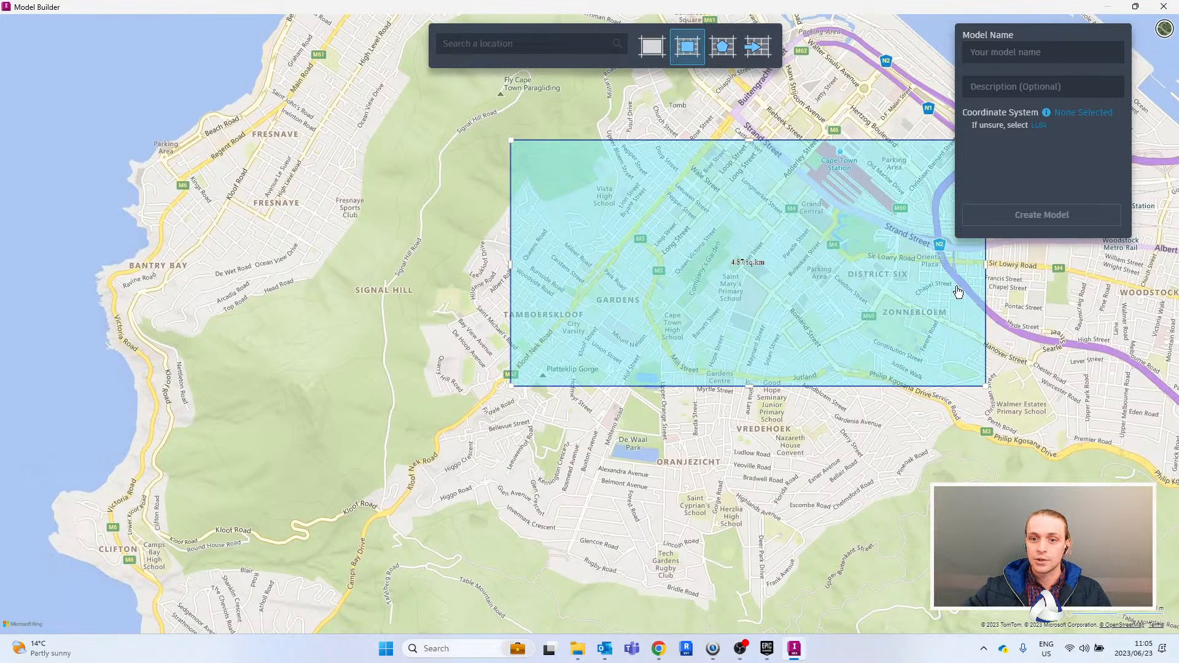
drag(755, 400, 755, 571)
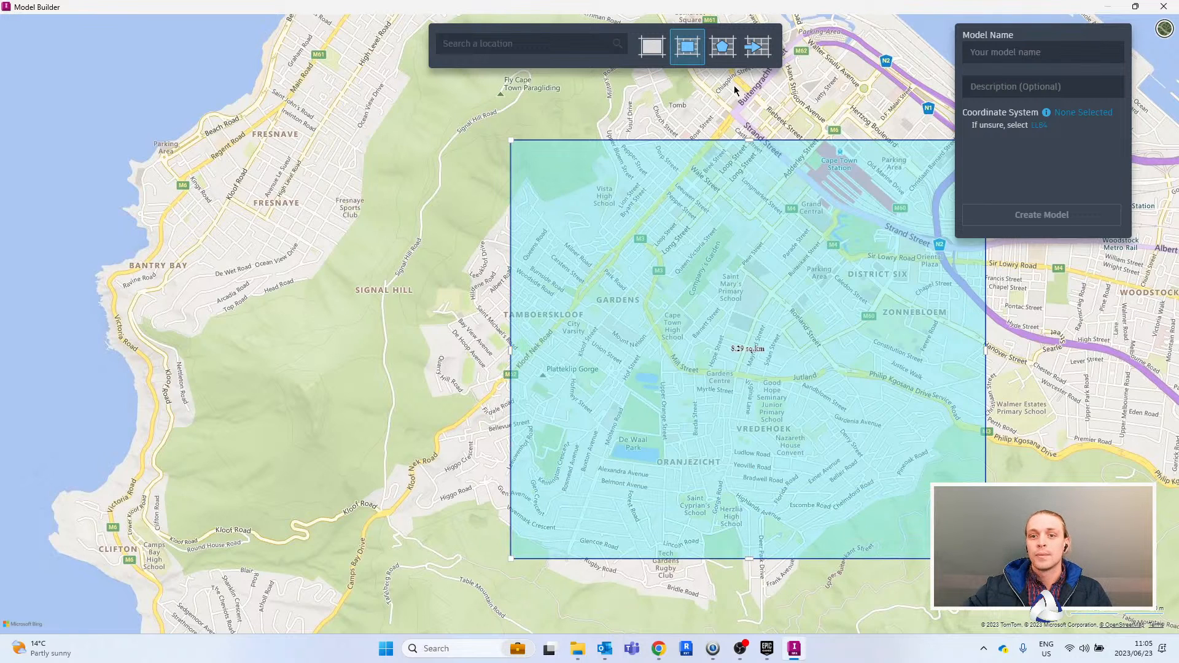
drag(818, 109, 761, 121)
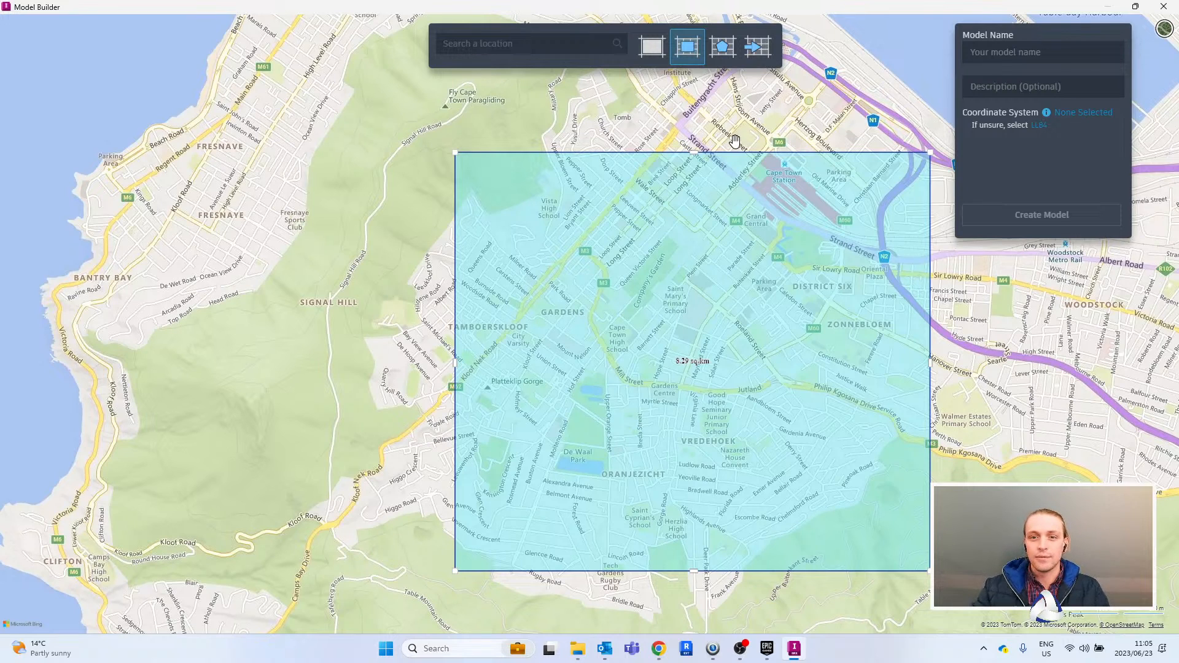
- Begin a polygon model area, tracing its western edge from Tomb past Vista High School to the upper edge of Tamboerskloof
click(723, 65)
click(618, 112)
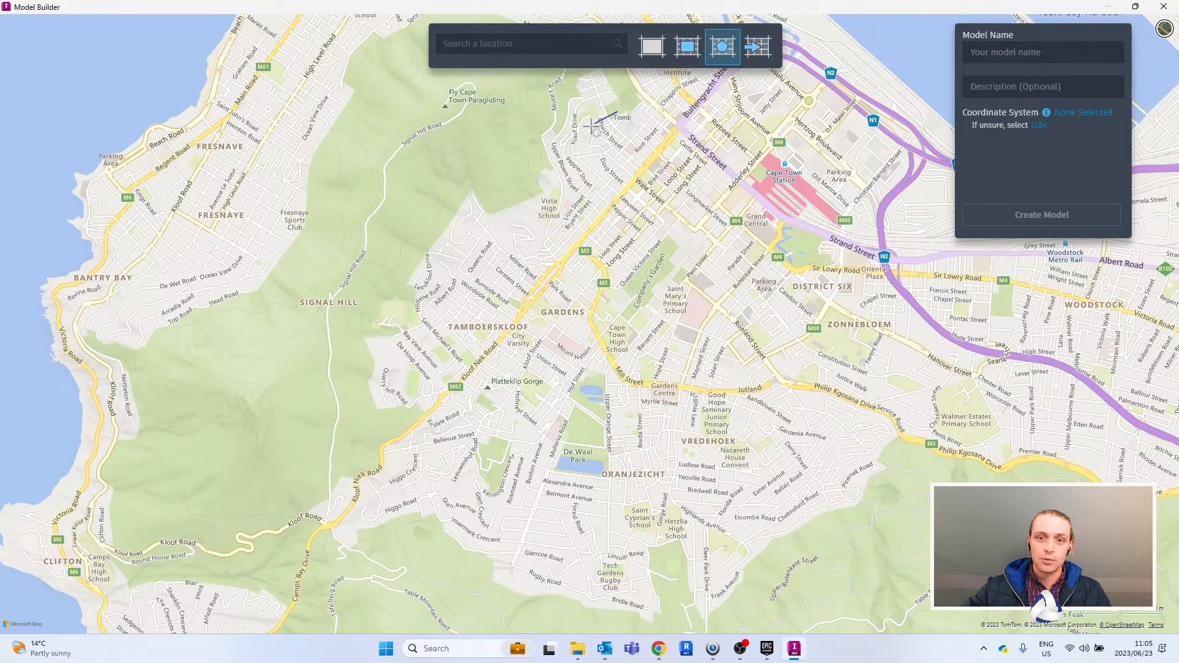
click(552, 144)
click(538, 194)
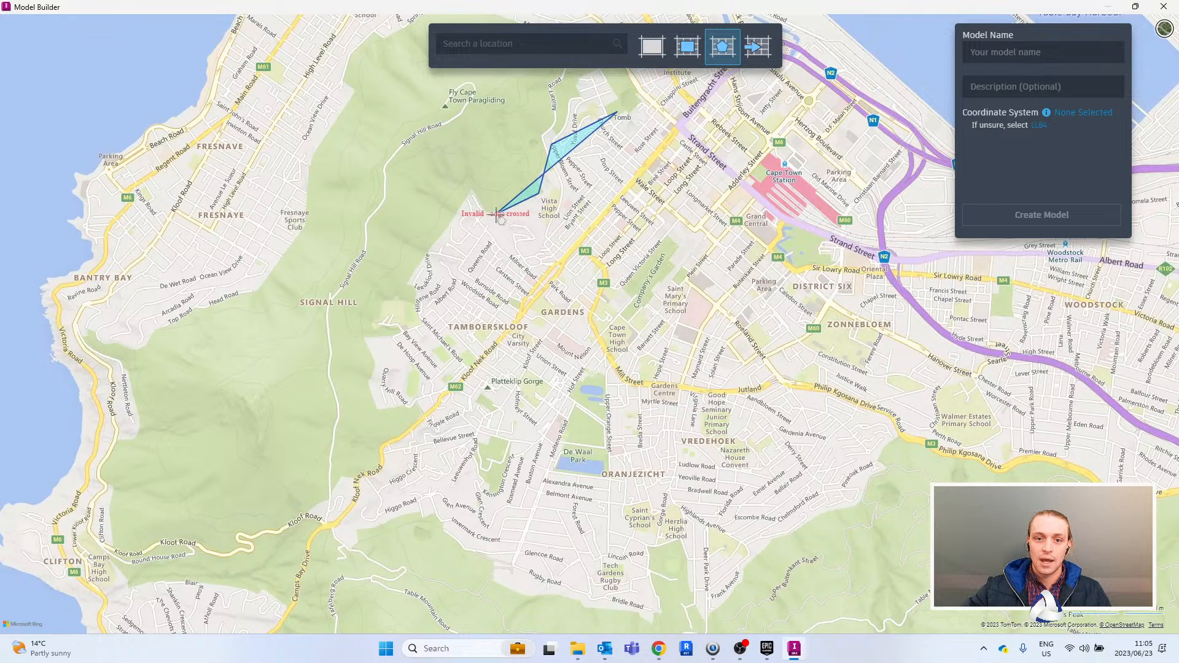
click(487, 213)
click(468, 189)
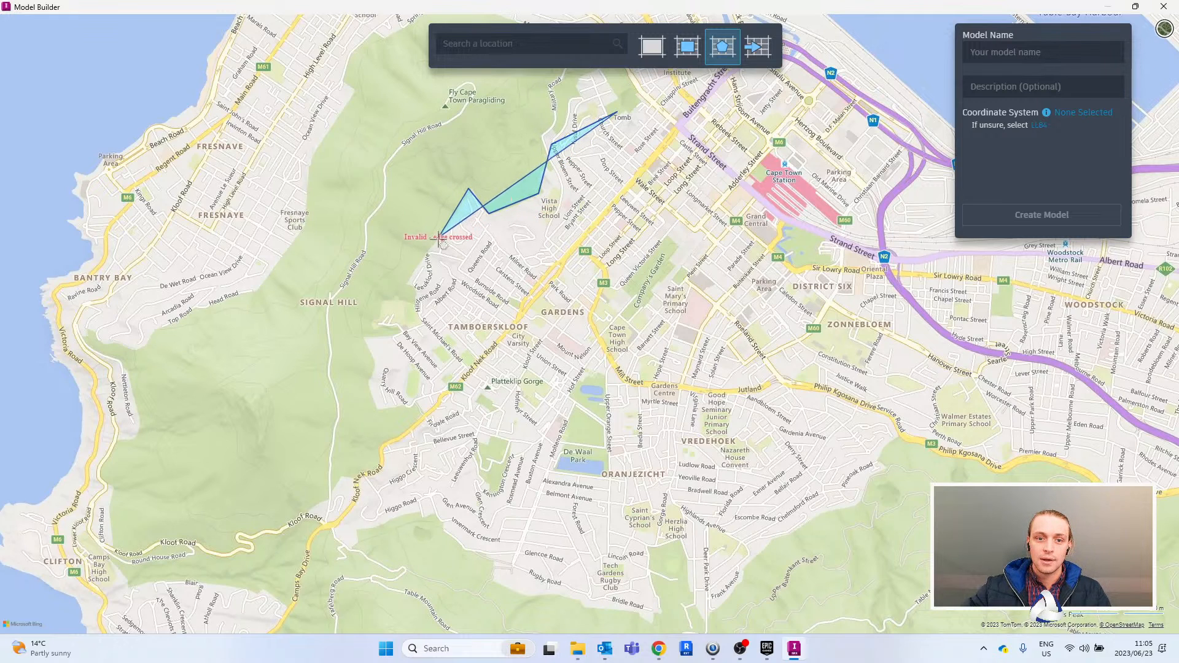
click(404, 285)
click(417, 292)
click(417, 318)
click(425, 321)
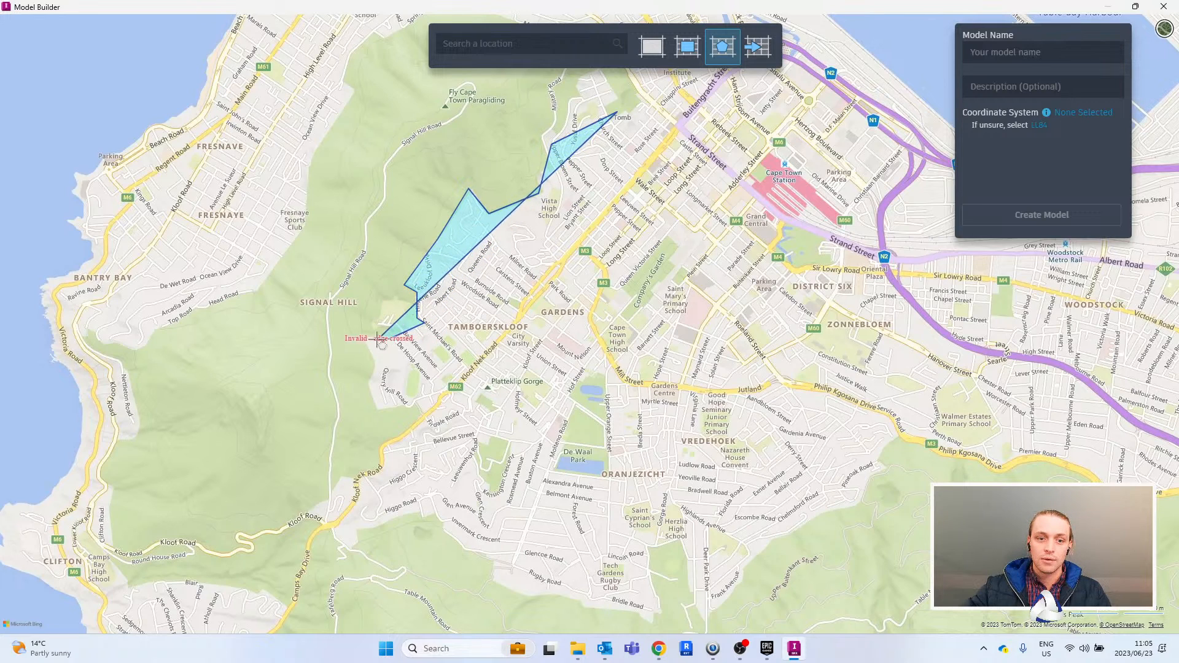
- Continue the polygon around western Tamboerskloof and close it through Vredehoek and Cape Town Station, enclosing about 3.8 sq km
click(359, 337)
click(375, 363)
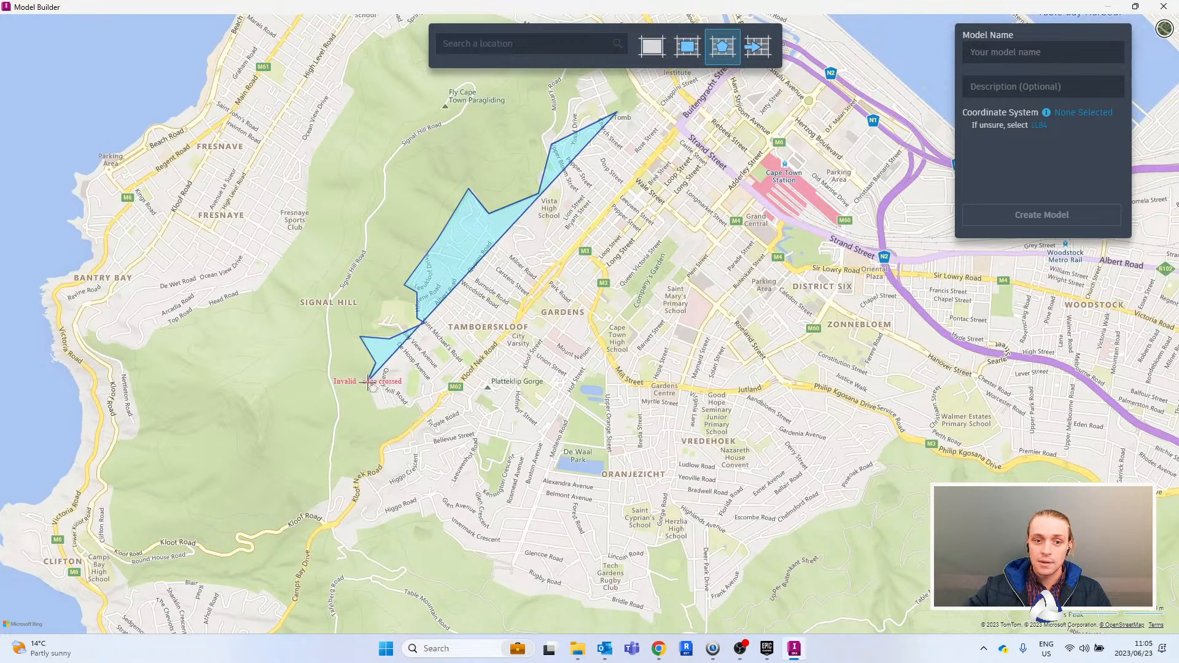
click(368, 382)
click(378, 412)
click(418, 404)
click(423, 419)
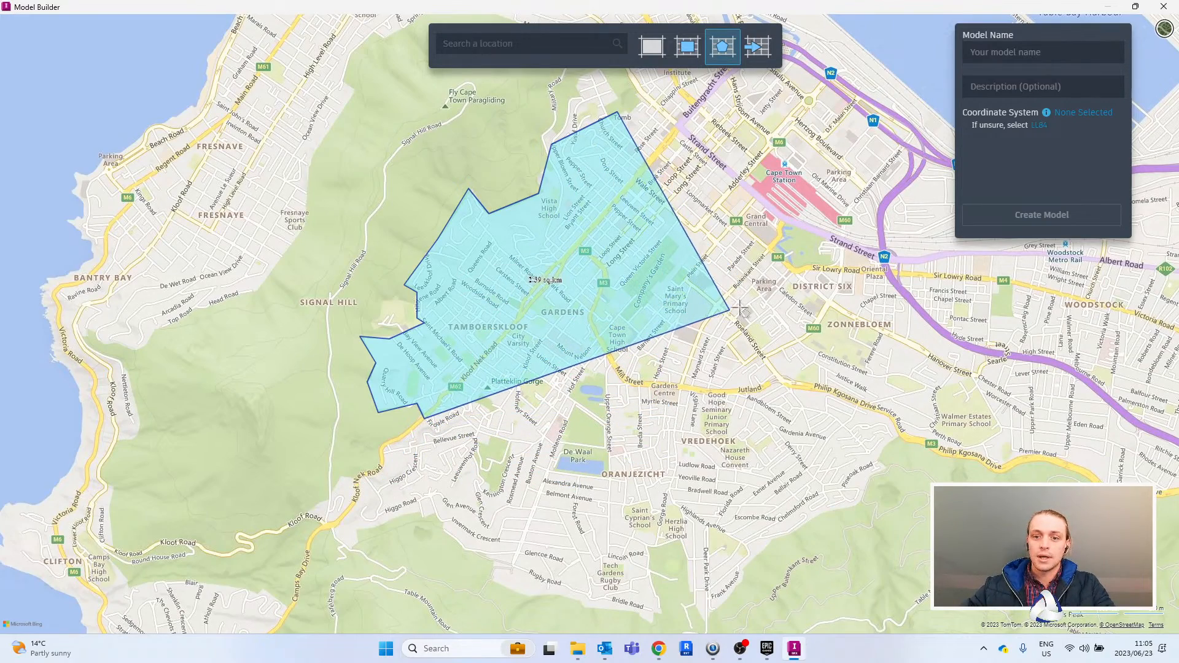
scroll(744, 355, down, 2)
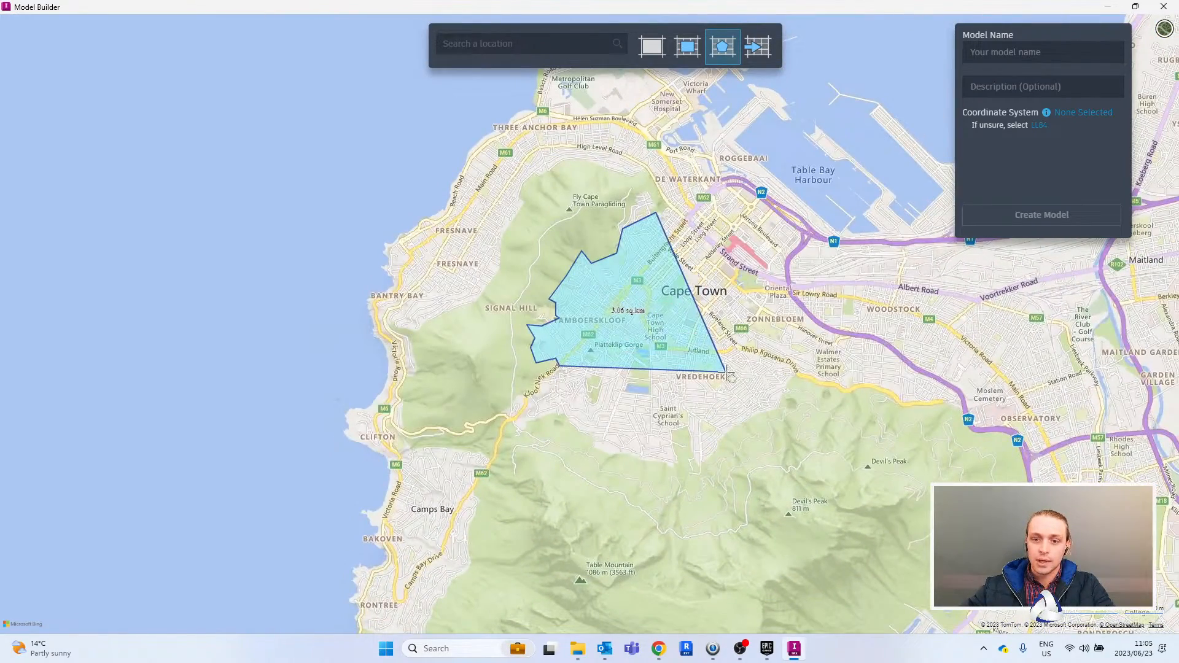
double_click(728, 247)
scroll(642, 301, up, 2)
scroll(703, 284, down, 1)
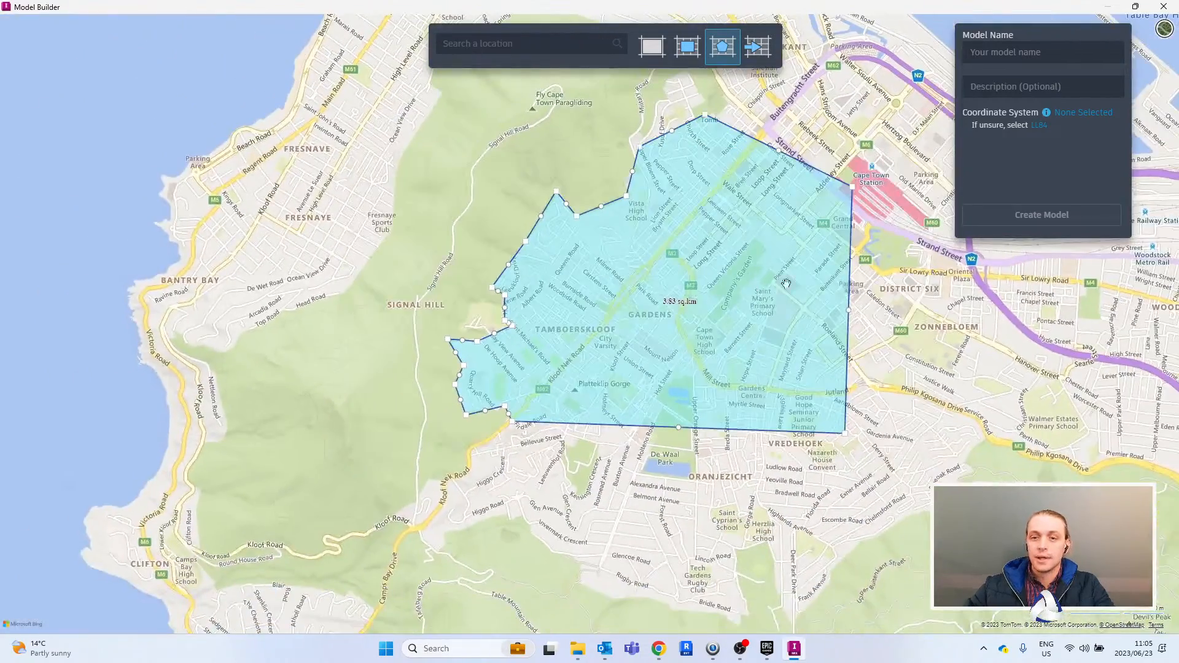
drag(920, 306, 865, 316)
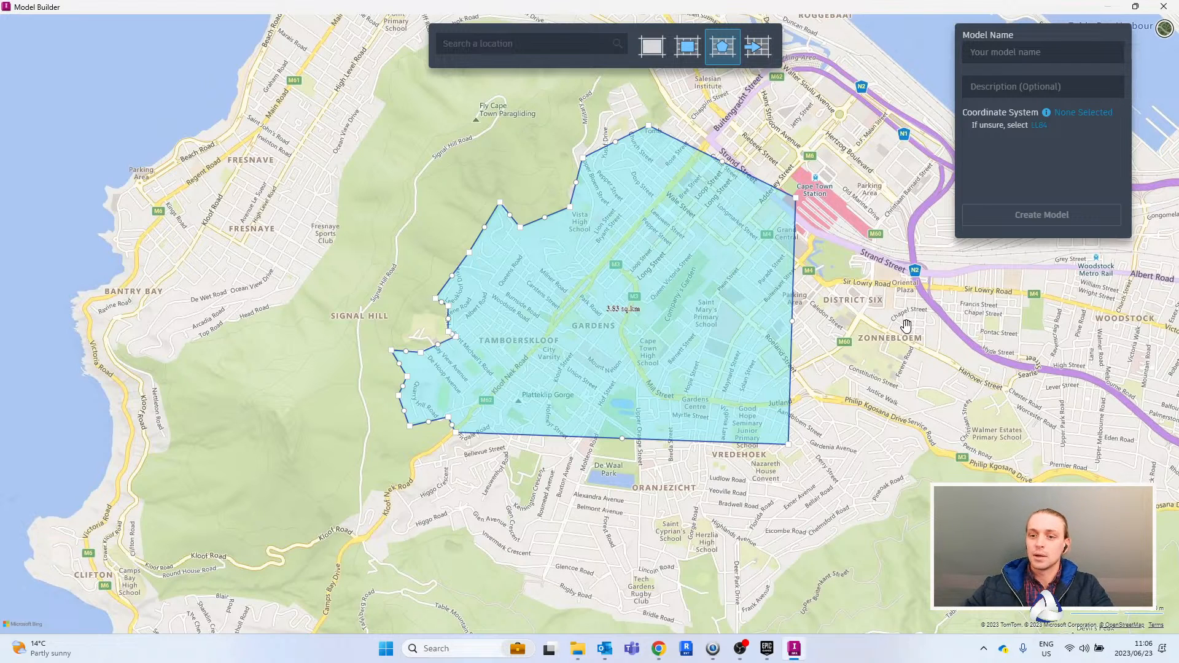
drag(874, 289, 866, 299)
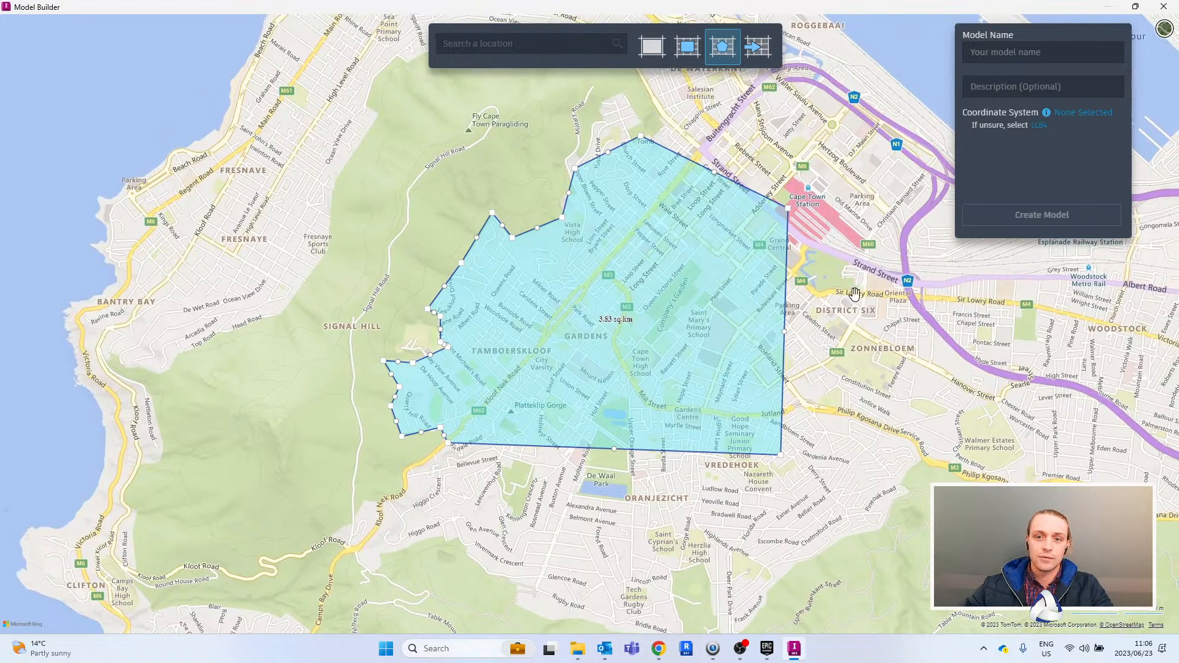
- Replace the polygon with a rectangular model area of about 57 sq km, spanning Three Anchor Bay to Table Mountain and Observatory
click(689, 48)
scroll(705, 197, down, 2)
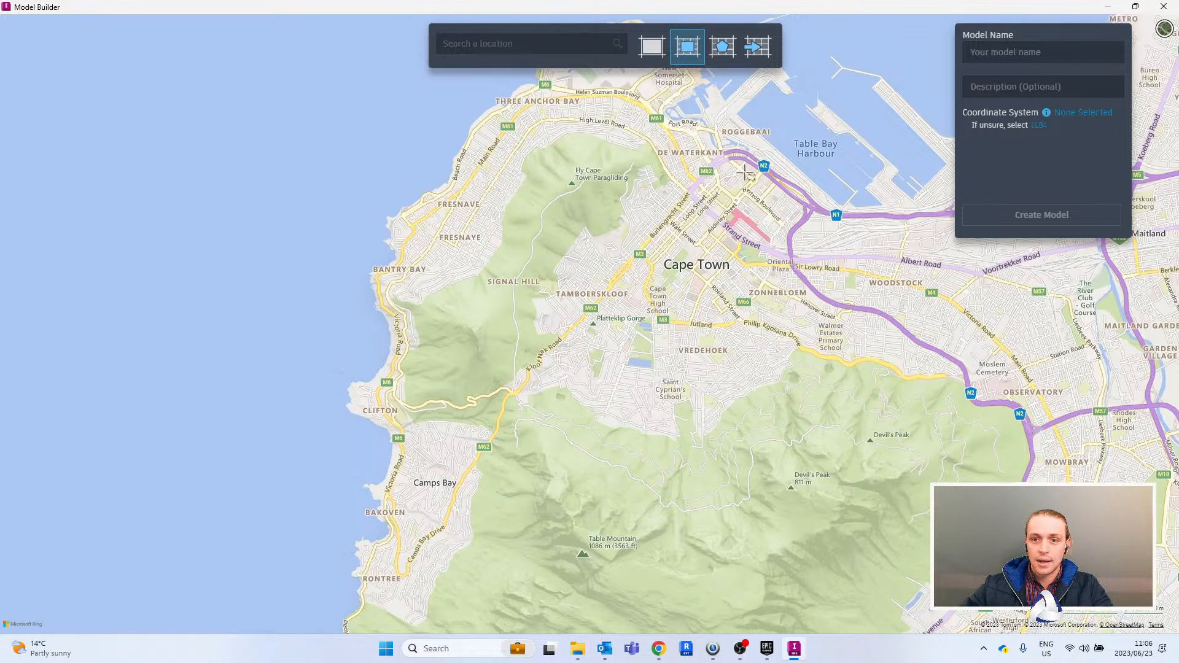
drag(380, 84, 1026, 610)
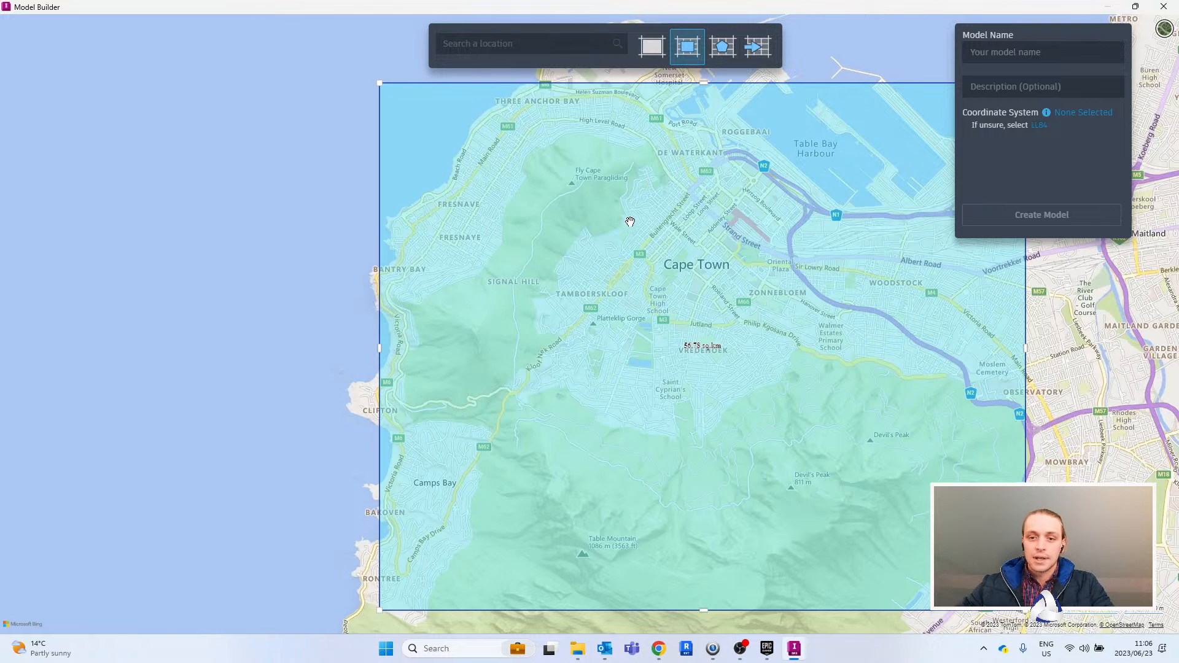
- Name the model "Cape town surrounds" and set its coordinate system to LL84
click(1012, 54)
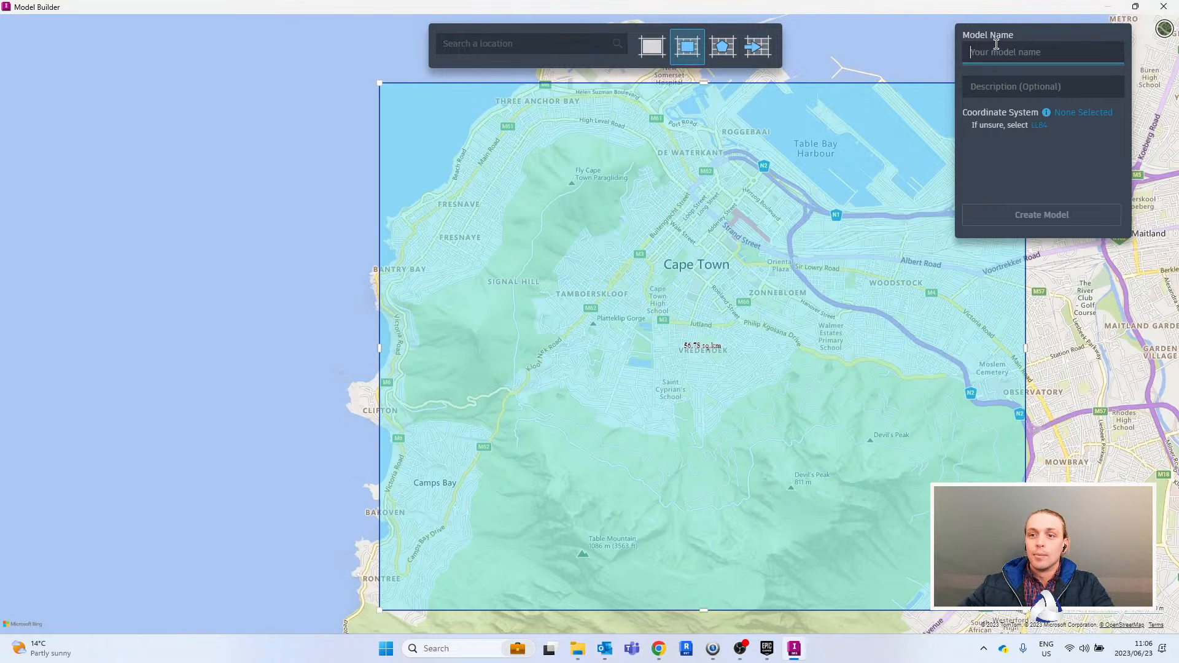
text(Cape town surrounds)
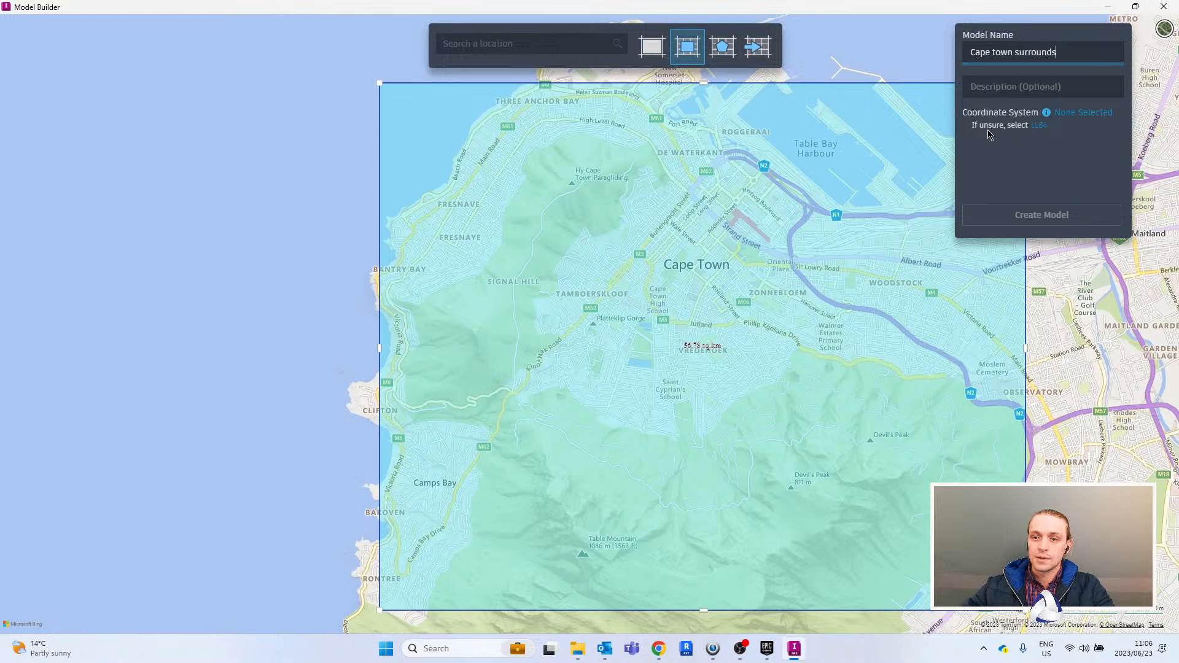
key(ctrl)
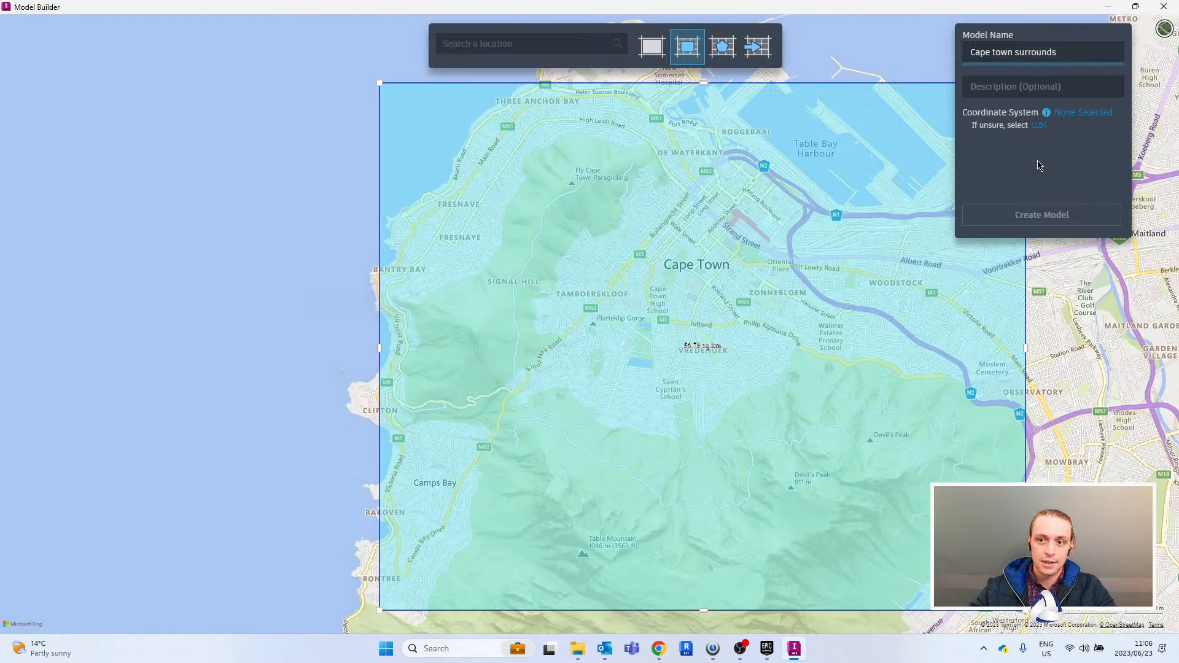
click(1038, 126)
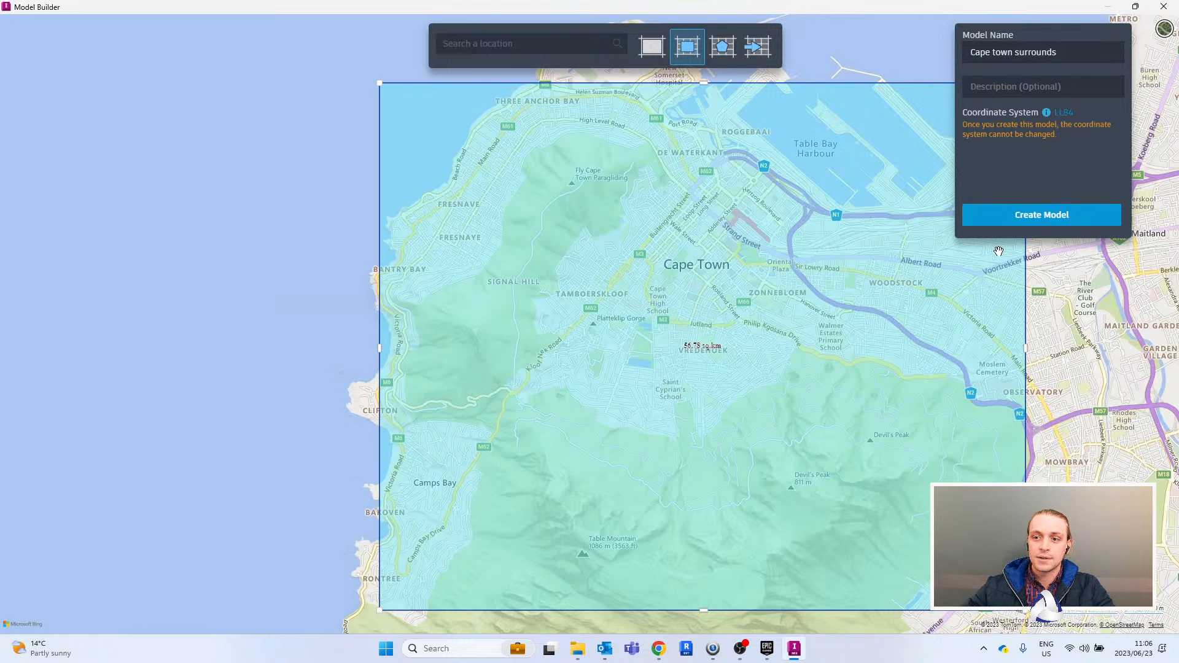
- Create the model, continue past the preparation notice, and close Model Builder
click(1060, 218)
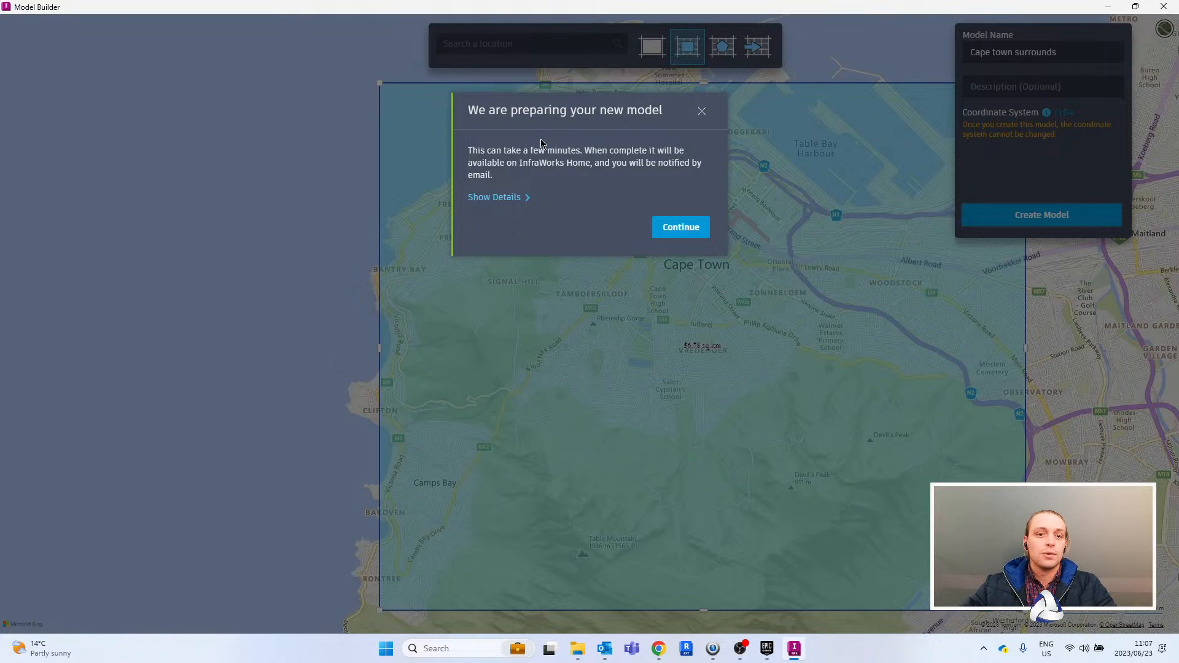
click(696, 232)
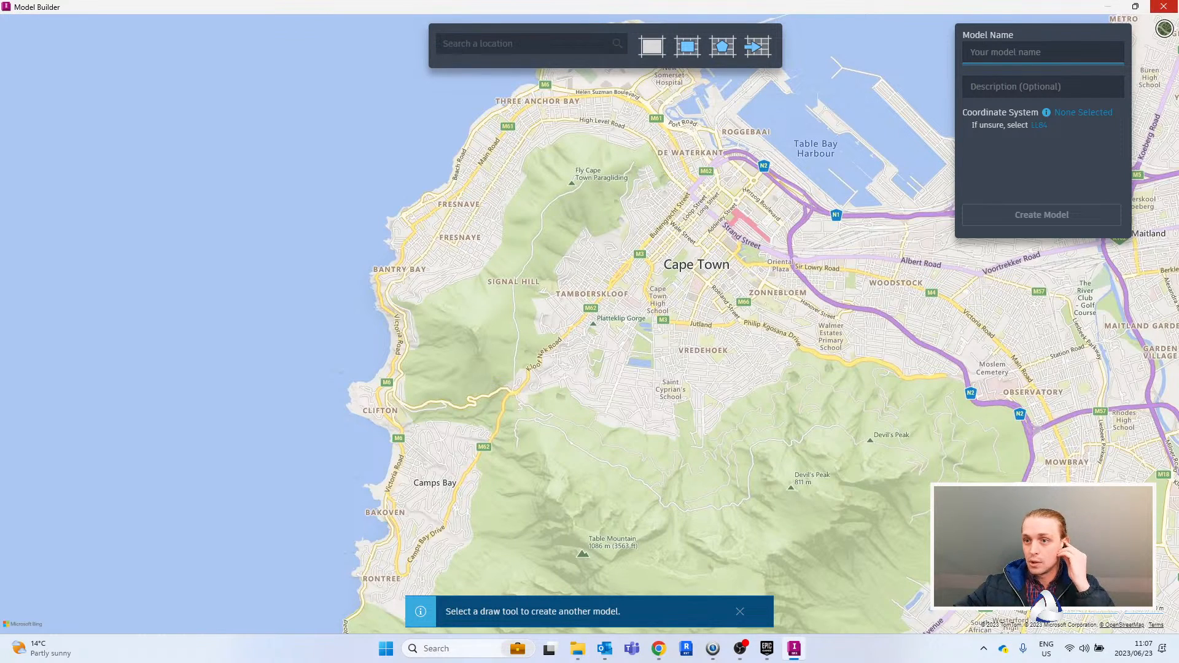
click(1164, 6)
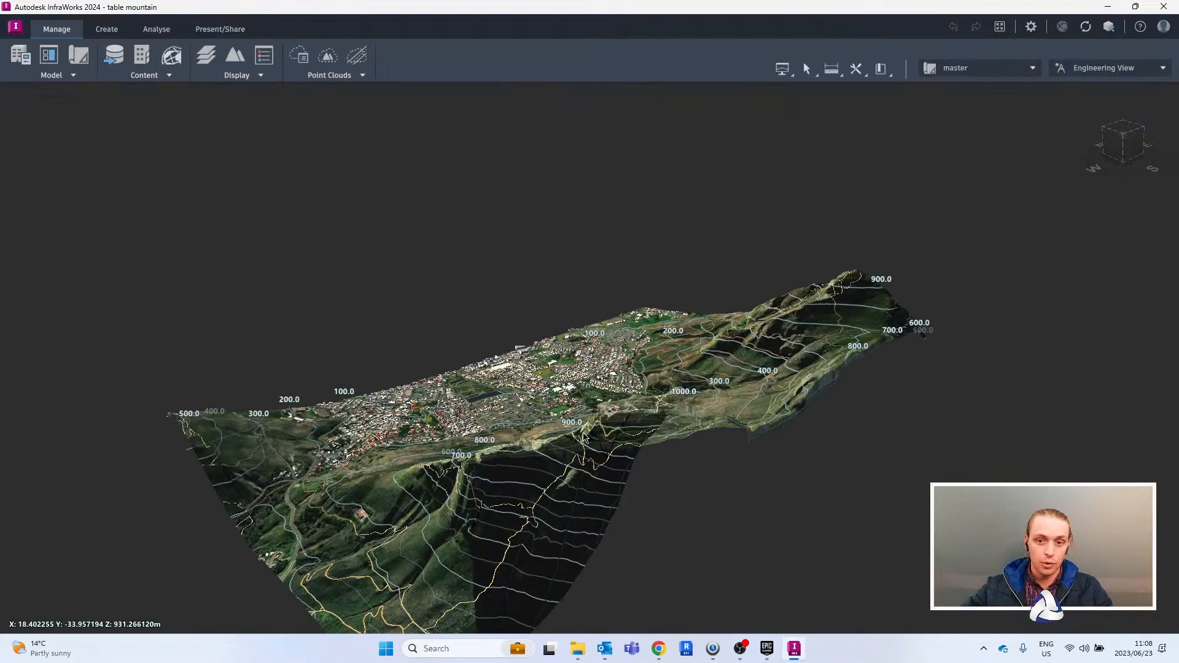
- Examine the table mountain model's terrain and contours from the city side, and its buildings and streets up close
shift+middle_drag(584, 437, 498, 189)
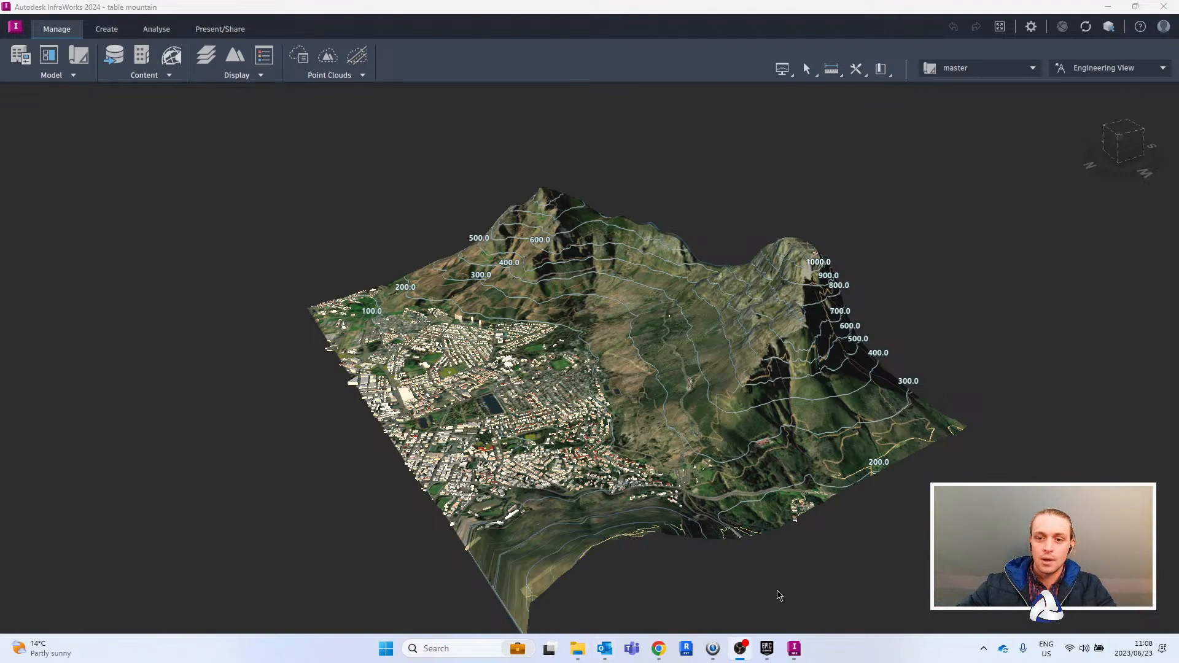
shift+middle_drag(628, 375, 783, 365)
scroll(783, 365, up, 5)
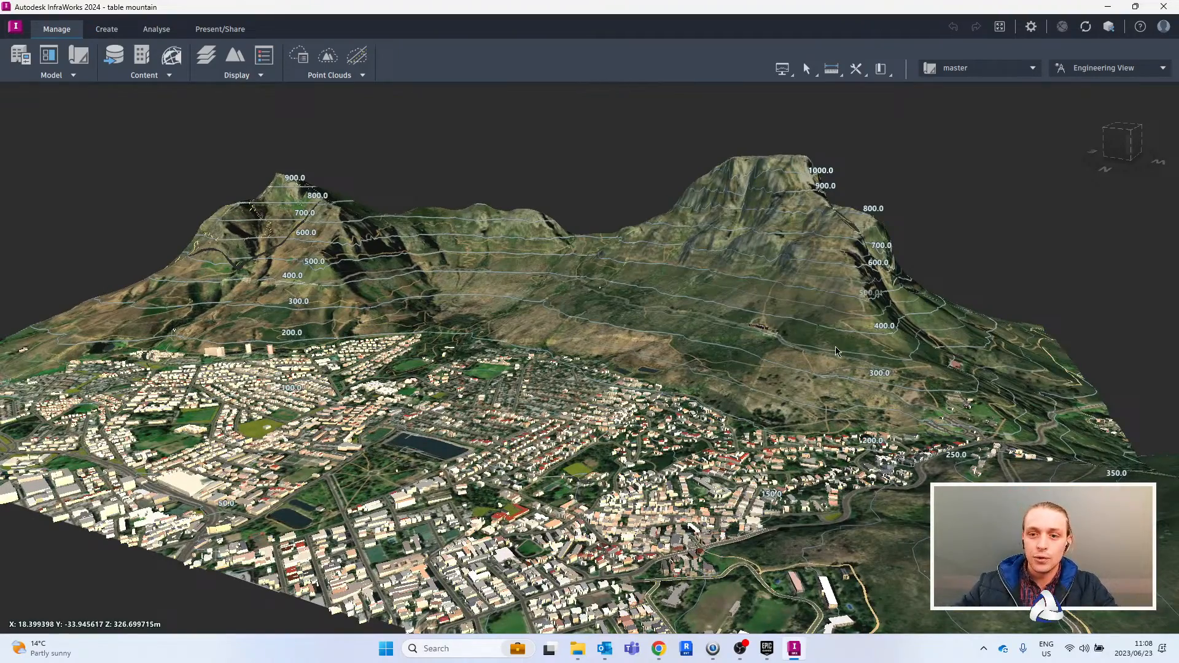
shift+middle_drag(796, 270, 636, 318)
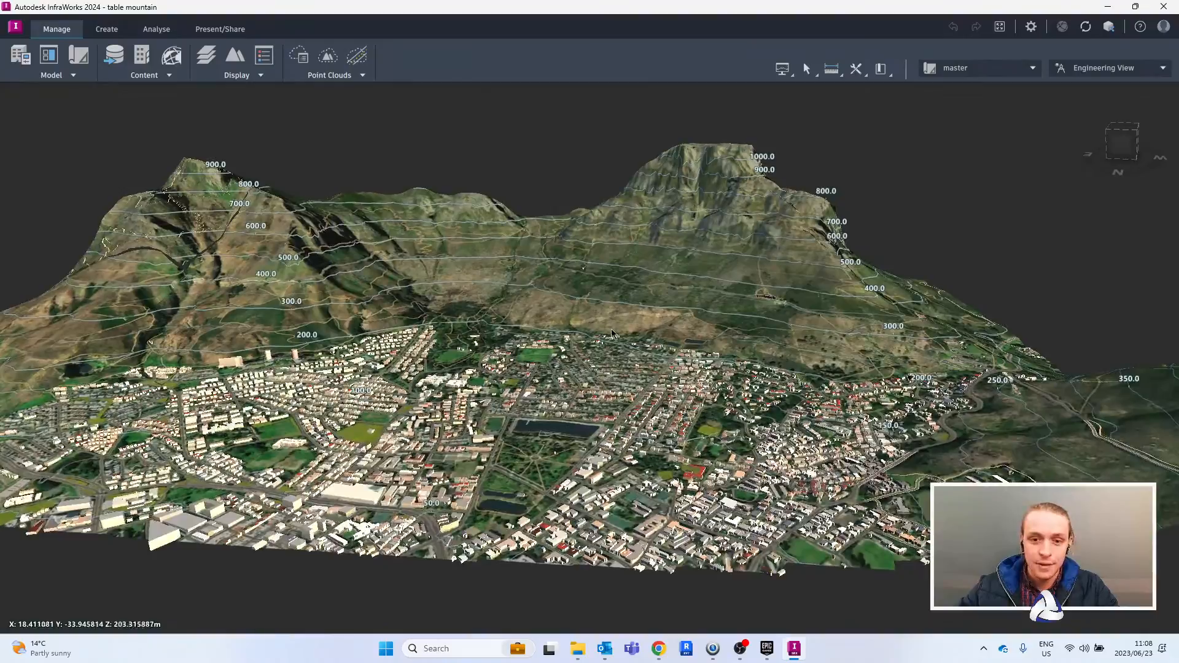
scroll(612, 455, up, 5)
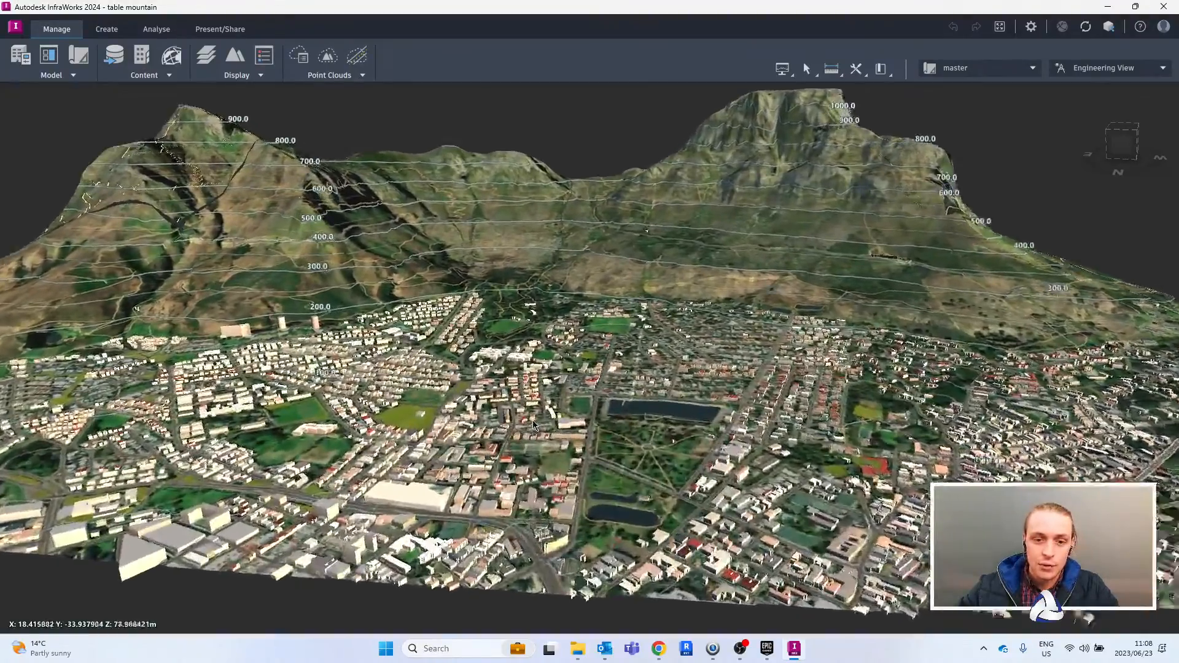
scroll(554, 436, up, 6)
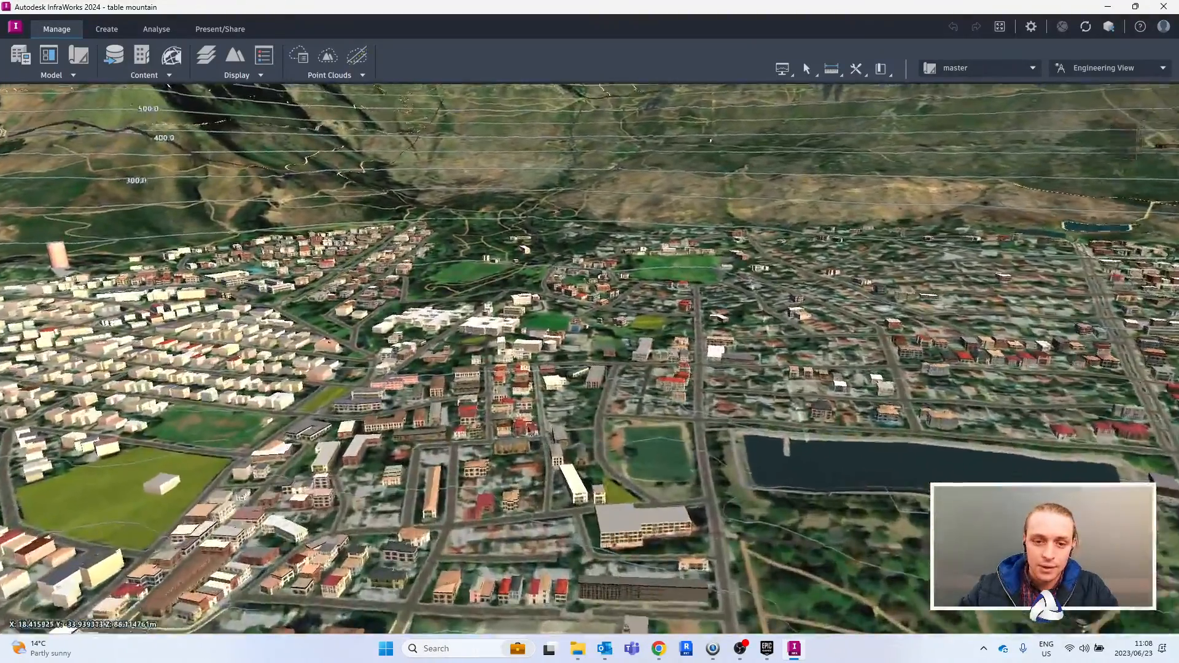
scroll(552, 432, up, 6)
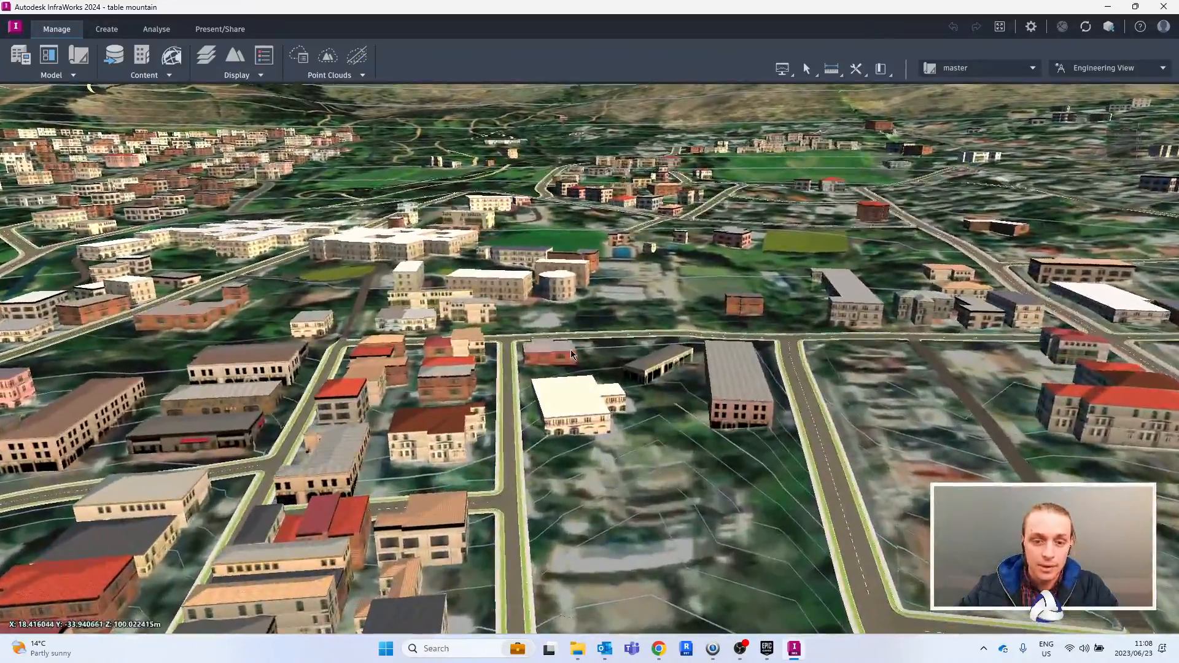
scroll(712, 415, down, 6)
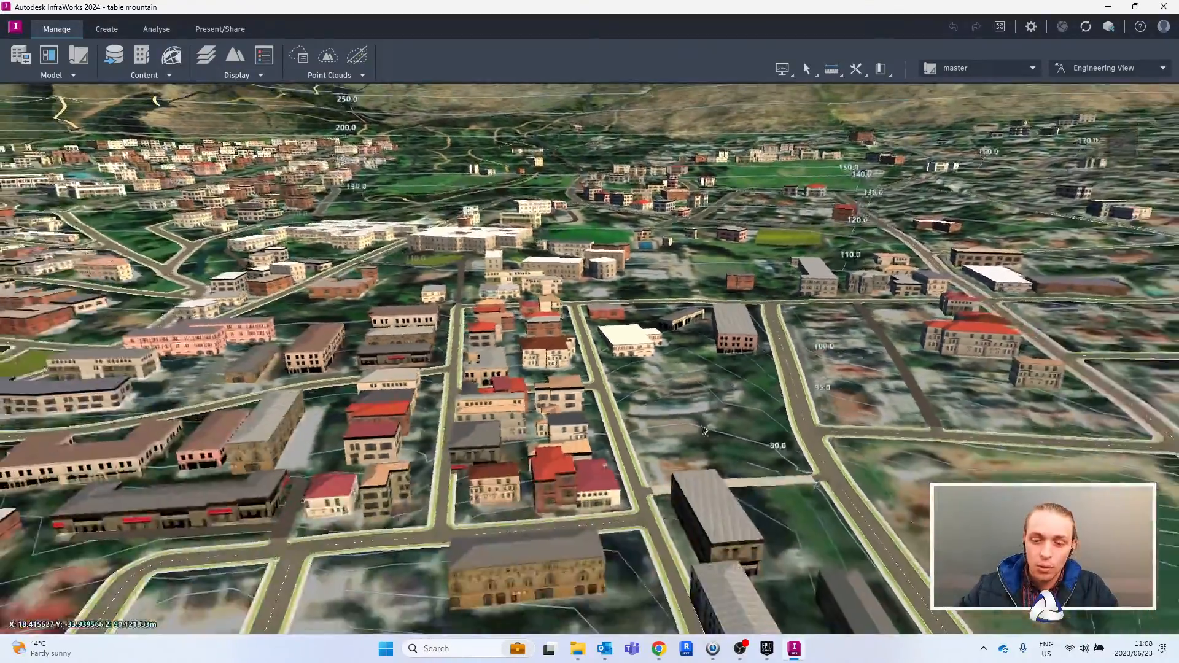
- Inspect the residential blocks uphill of the large reservoir, comparing the modelled buildings and roads with the aerial imagery
scroll(713, 416, down, 6)
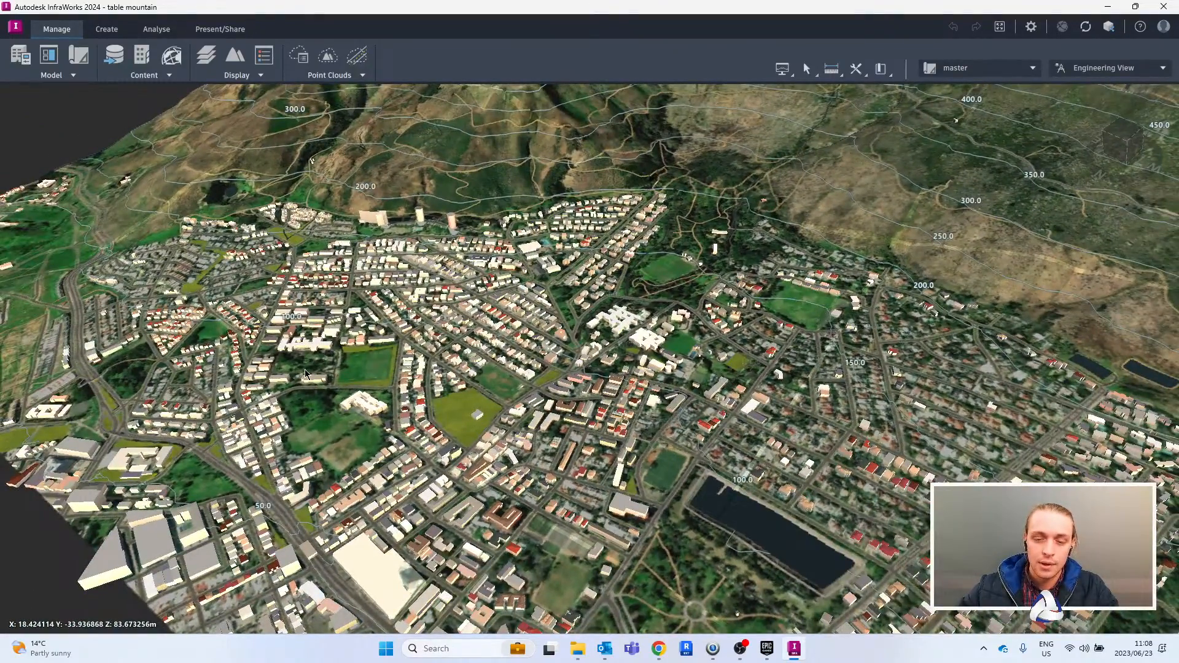
drag(810, 367, 713, 284)
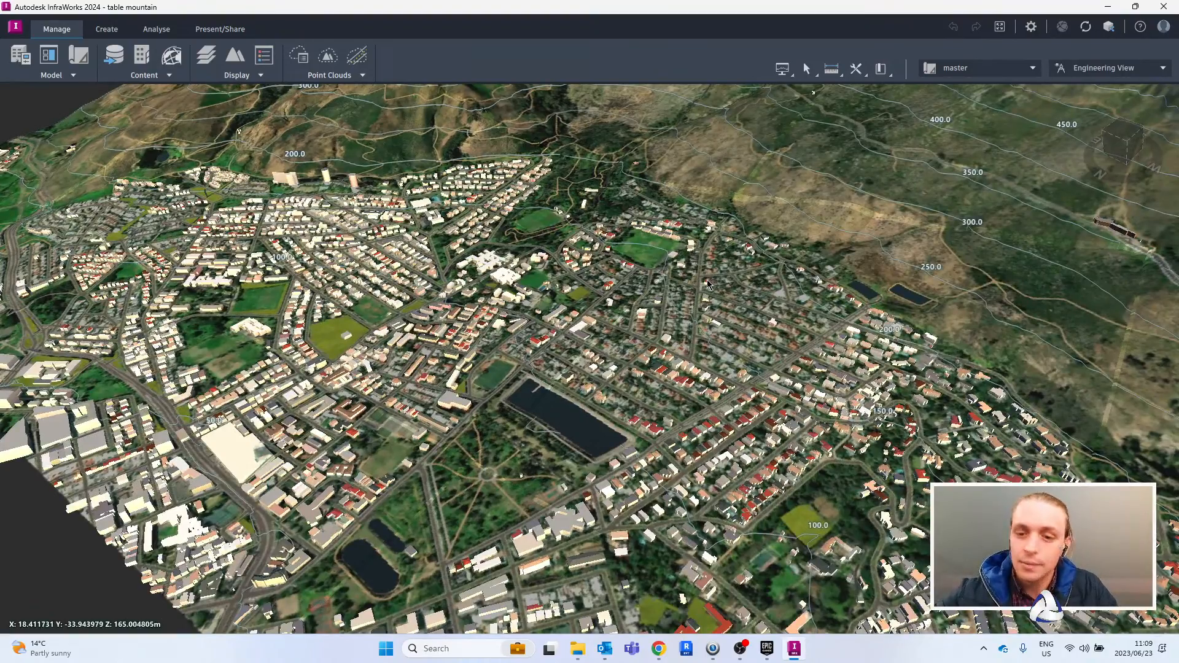
scroll(722, 372, up, 8)
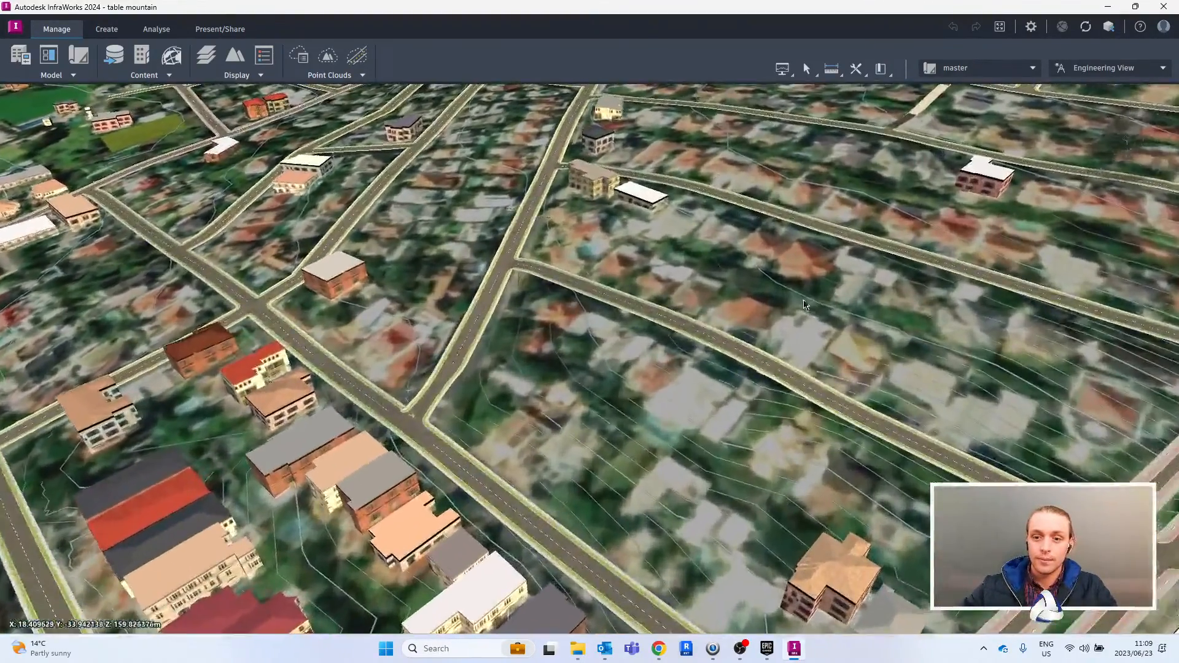
drag(804, 305, 643, 378)
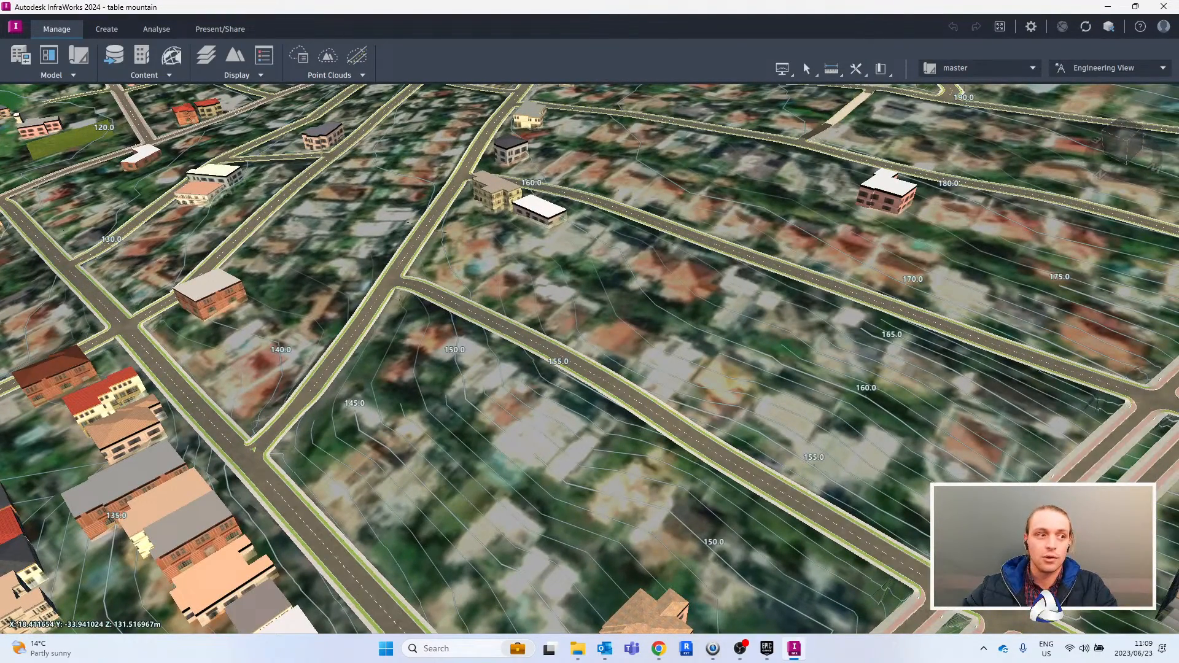
key(alt+Tab)
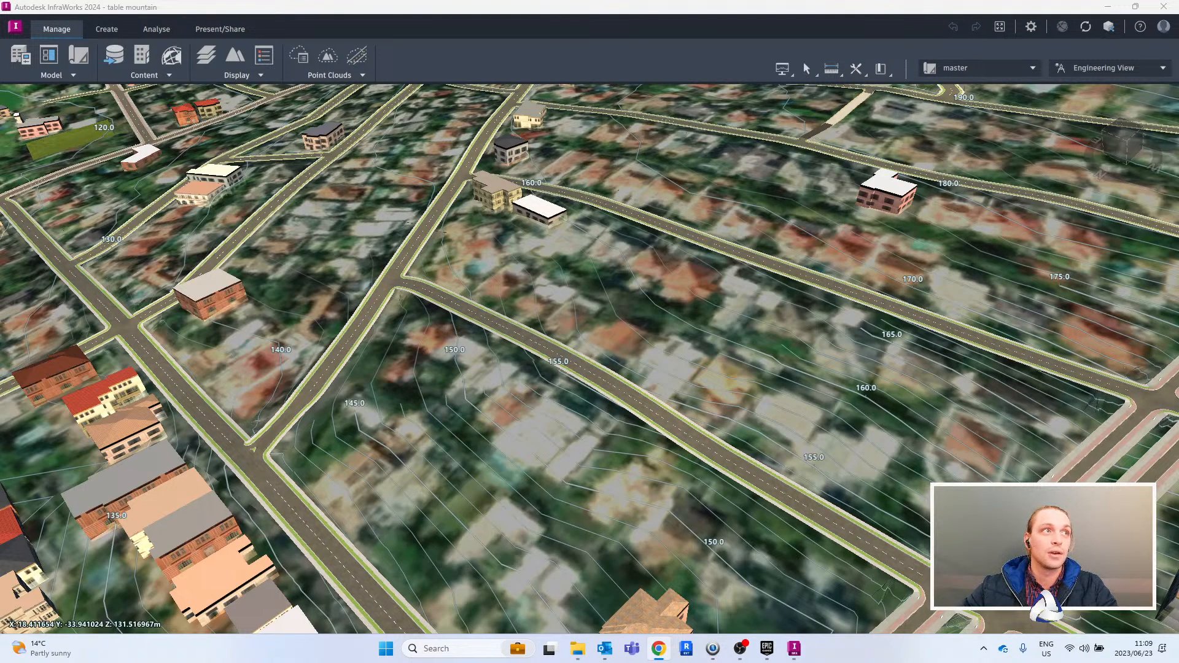
key(alt+Tab)
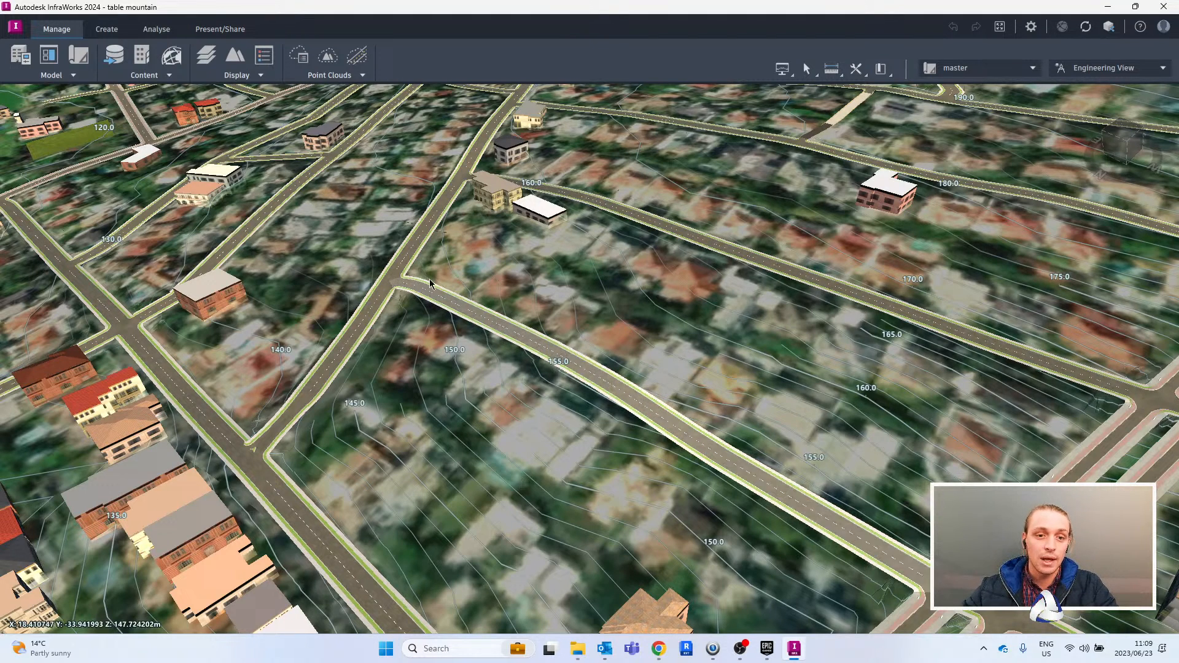
scroll(602, 341, down, 3)
scroll(690, 337, down, 3)
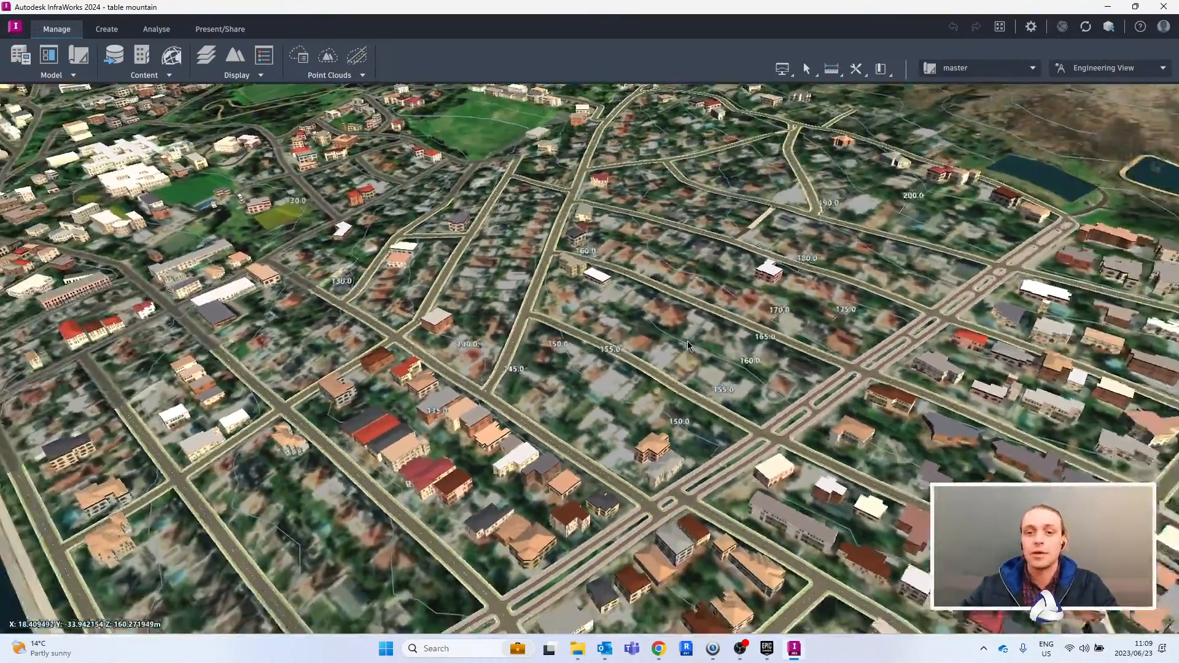
scroll(688, 341, up, 5)
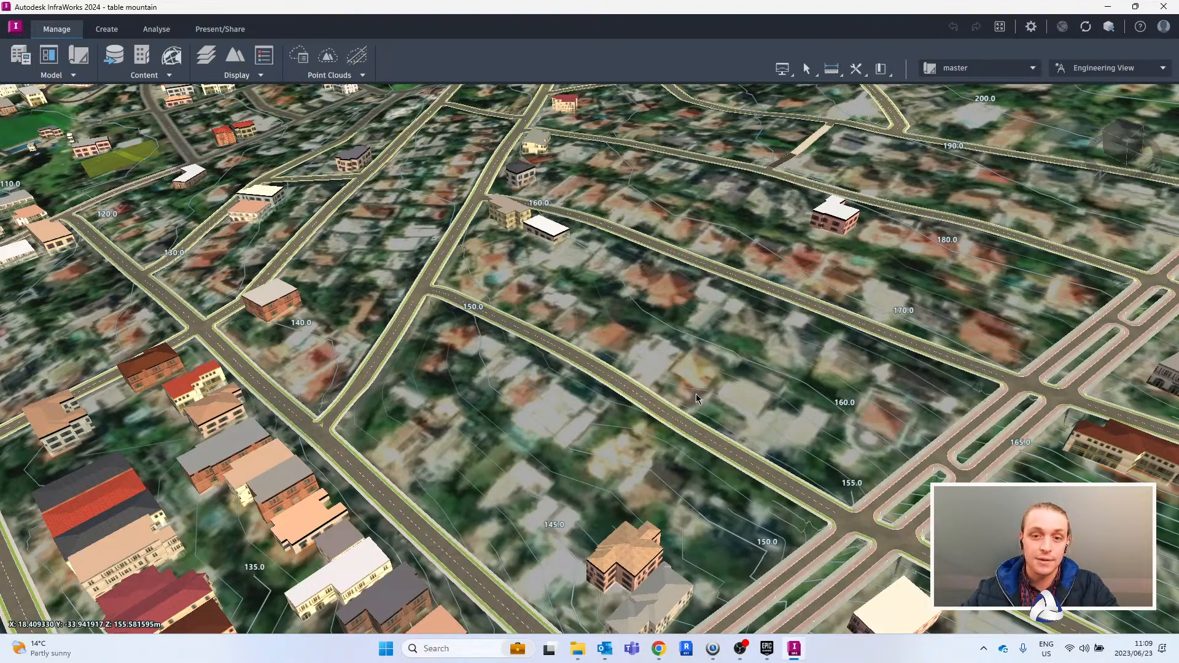
scroll(695, 393, down, 10)
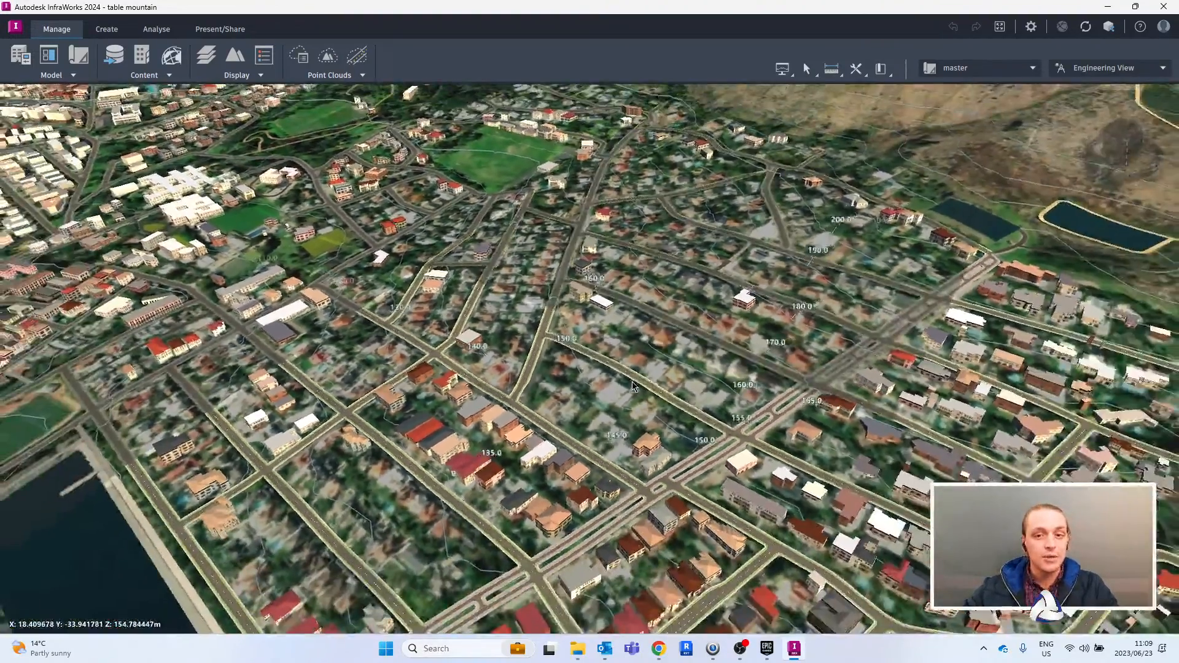
- Examine the city, mountain slopes and contours from a distance, and the streets around the large reservoir and park up close
scroll(633, 382, down, 3)
scroll(632, 382, down, 3)
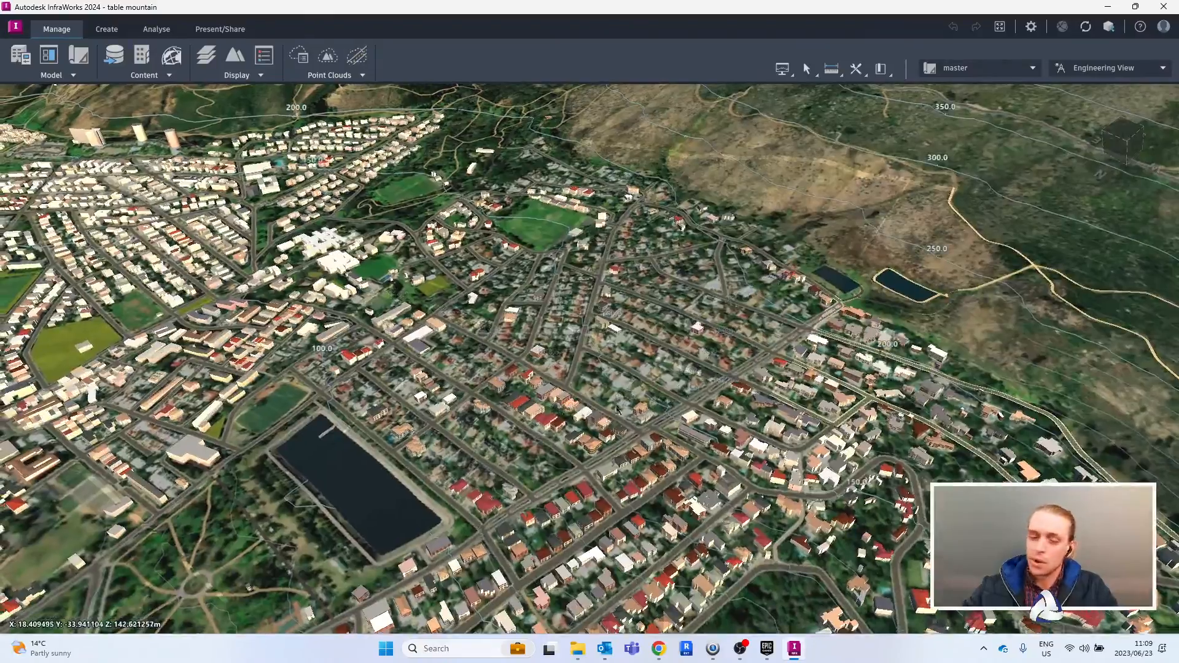
scroll(823, 184, down, 6)
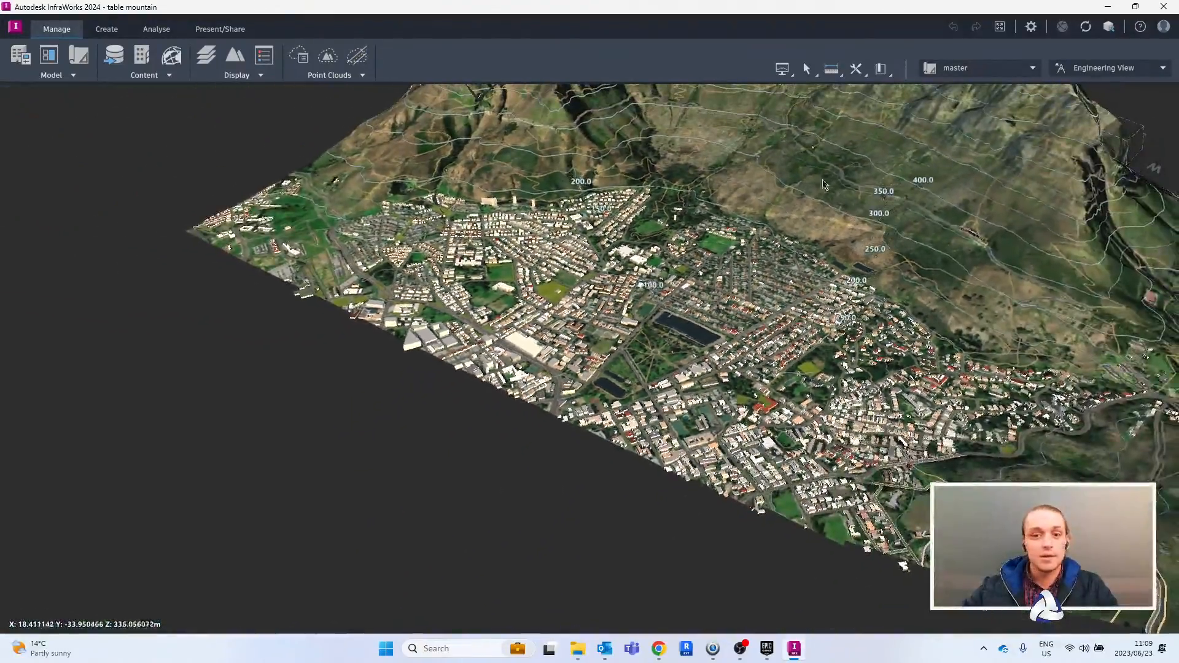
middle_drag(823, 184, 646, 224)
scroll(658, 281, up, 1)
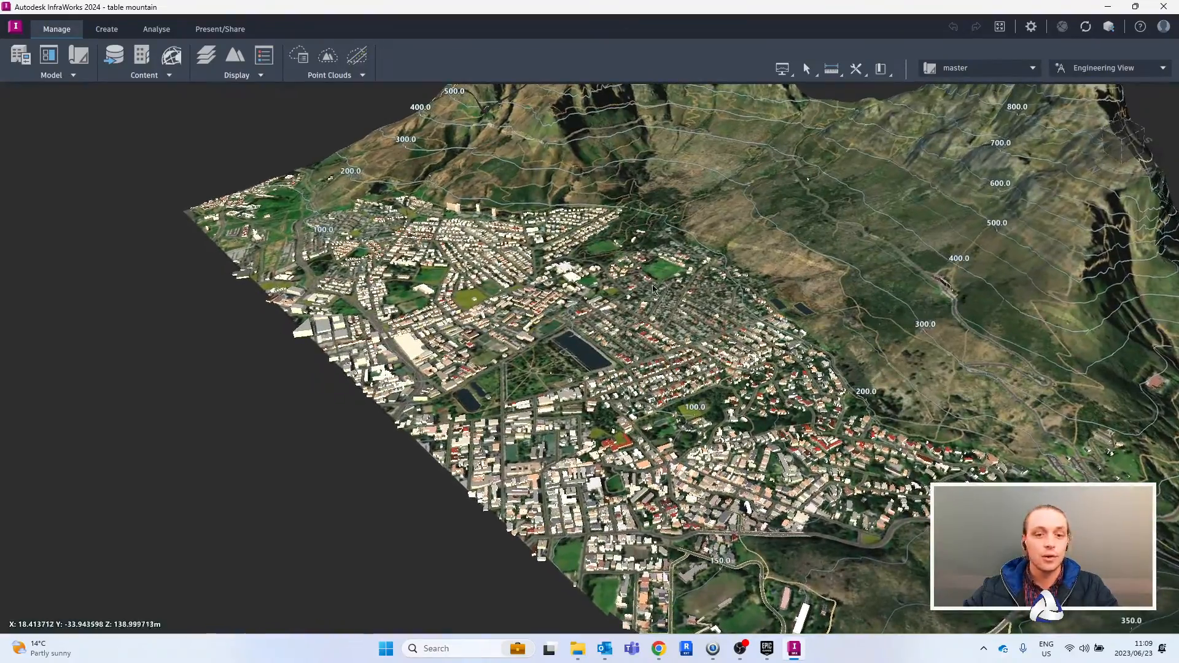
scroll(645, 290, up, 5)
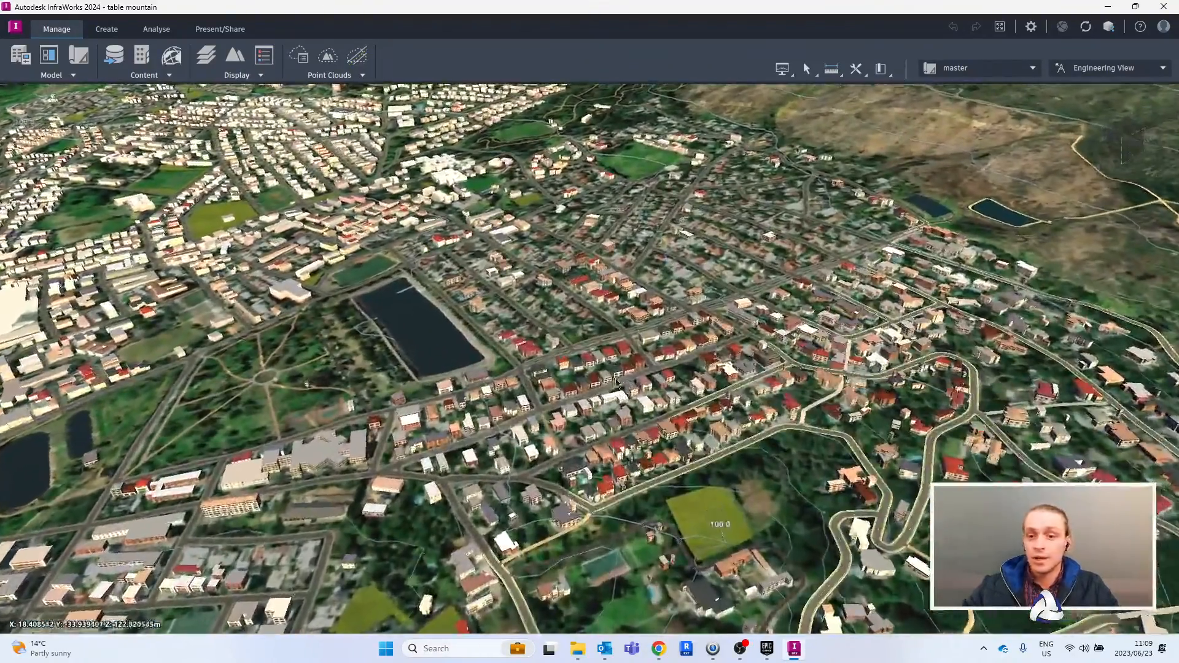
scroll(617, 382, up, 2)
drag(617, 382, 806, 264)
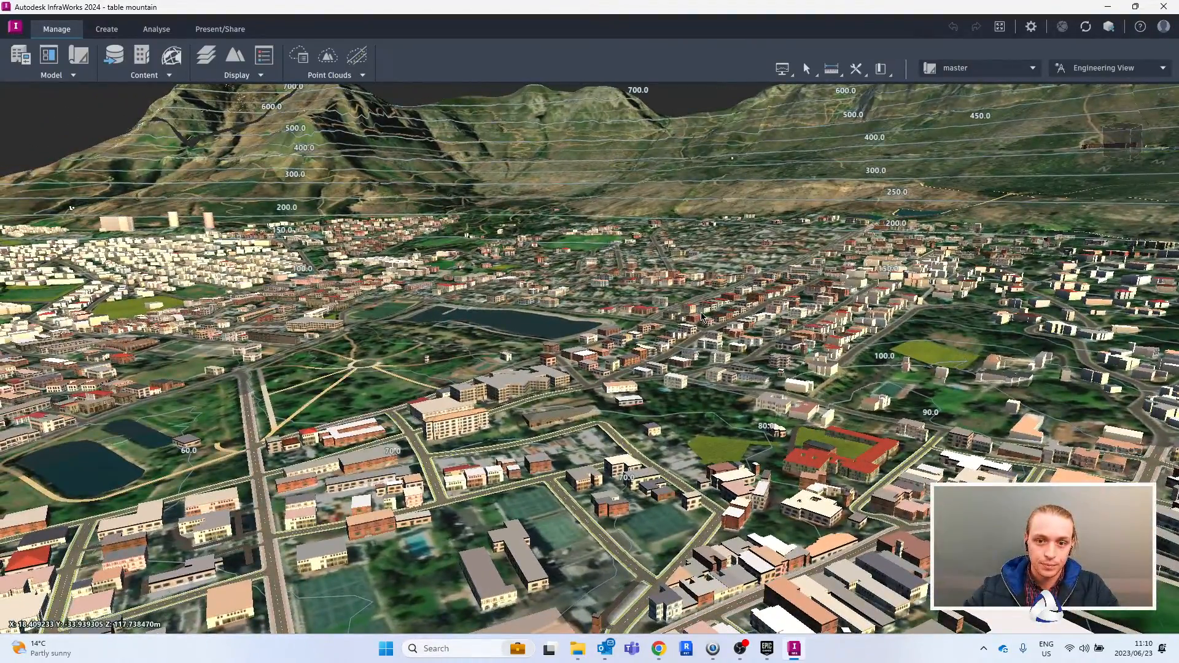
scroll(706, 337, up, 3)
scroll(621, 317, up, 3)
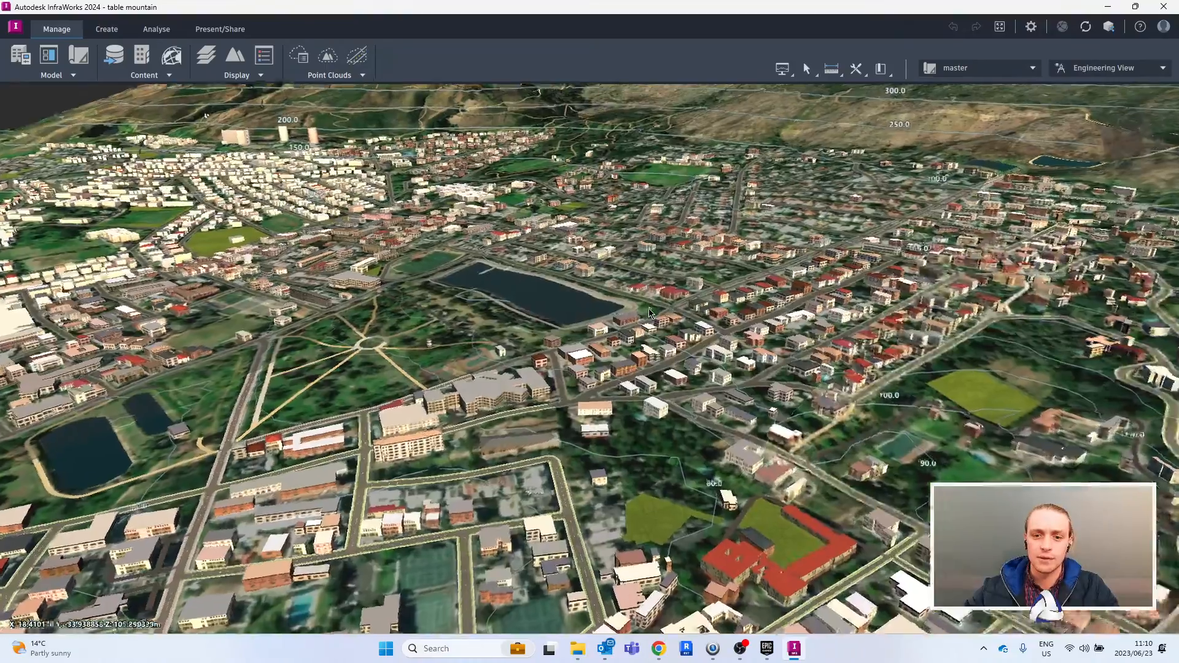
scroll(641, 361, up, 3)
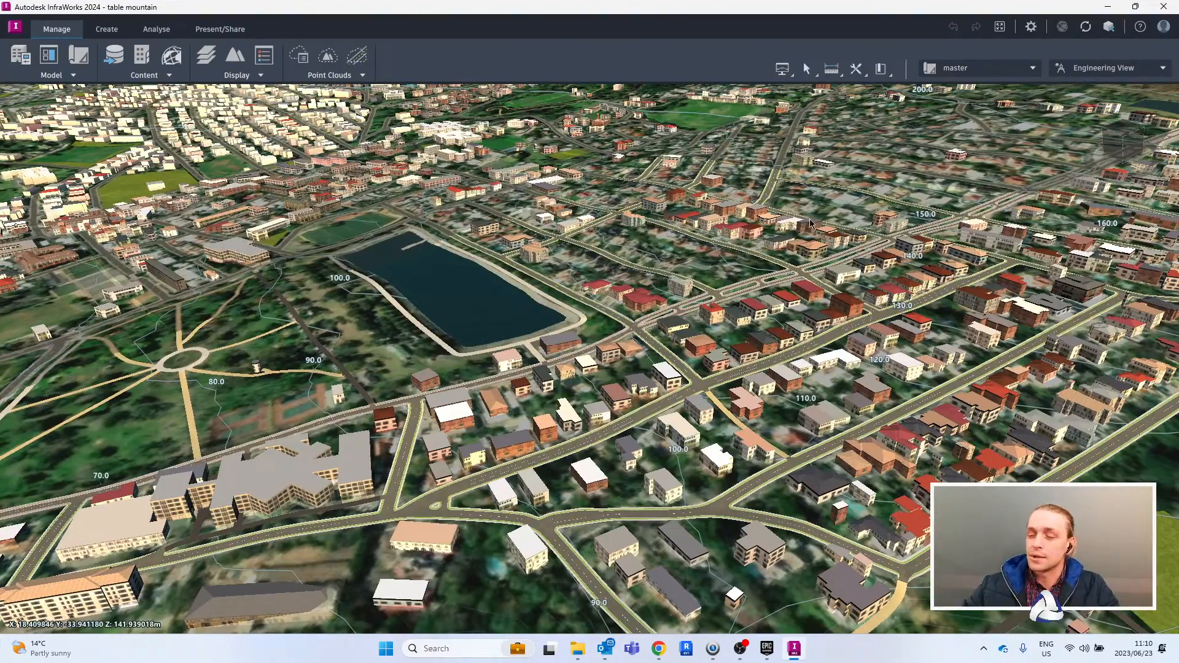
scroll(813, 216, up, 2)
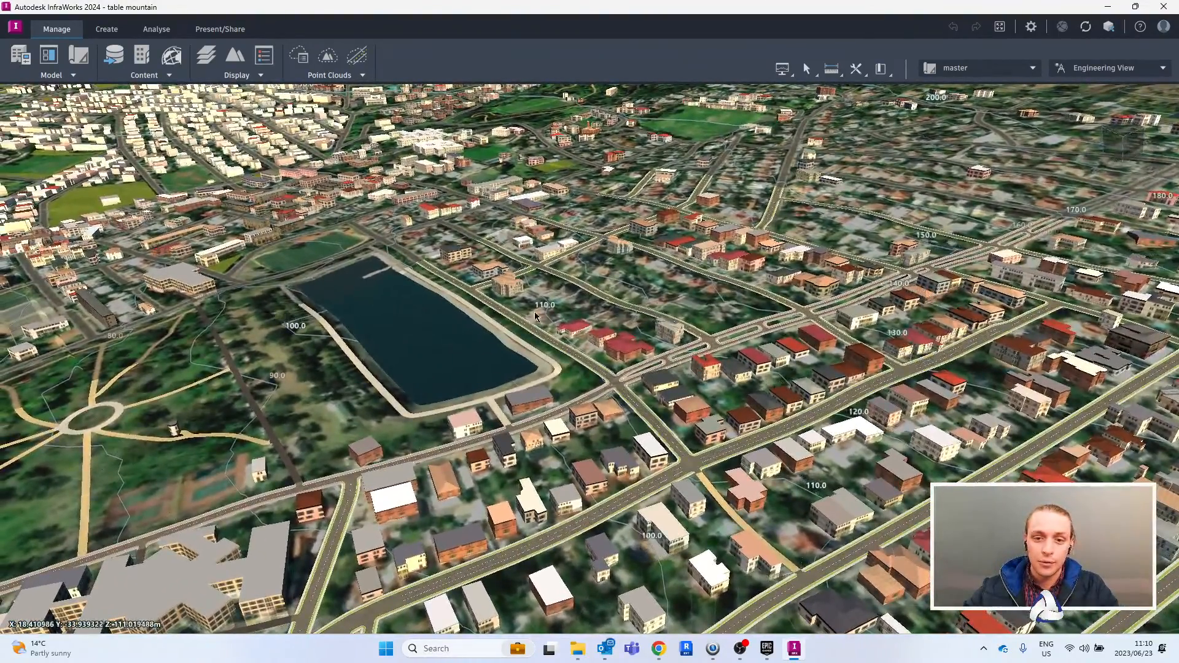
scroll(660, 299, up, 2)
- Select the Medi clinic building beside the park and raise its roof height to about 30.4 m
middle_drag(797, 310, 759, 232)
middle_drag(413, 307, 671, 250)
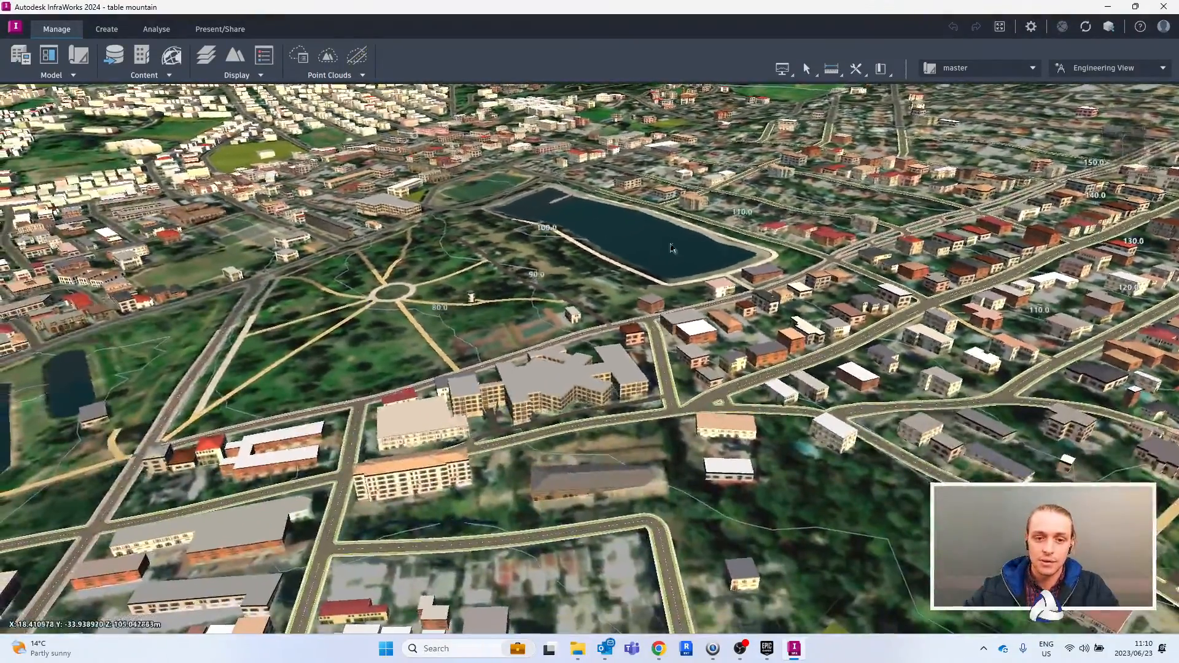
click(548, 387)
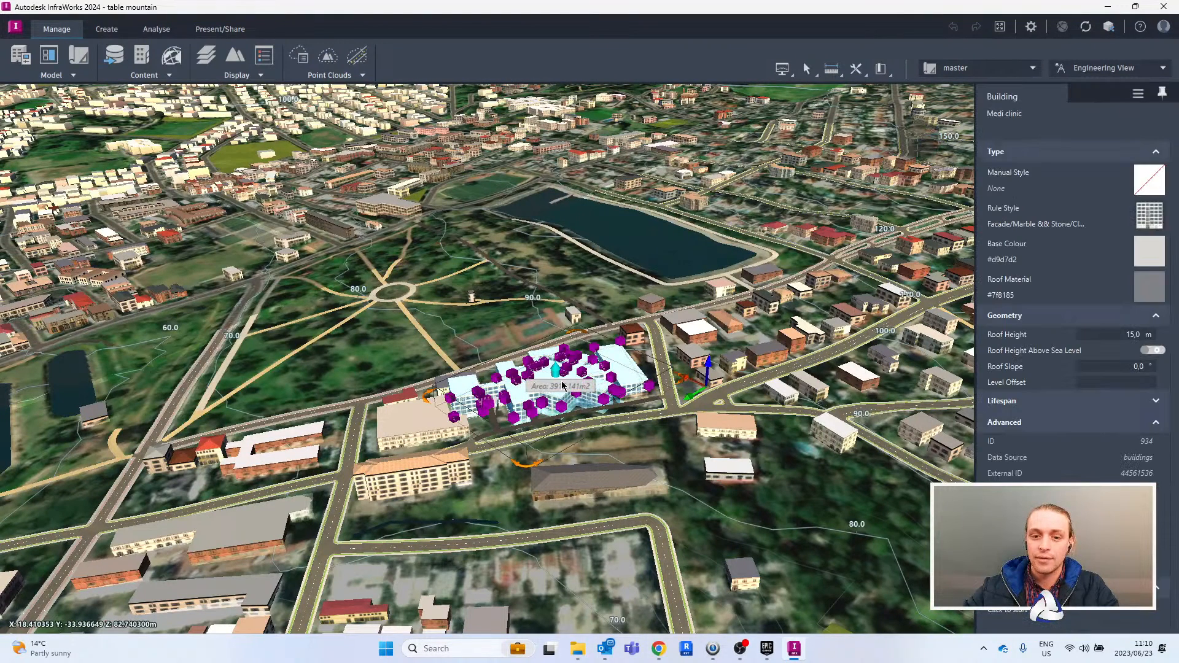
key(ctrl)
key(ctrl)
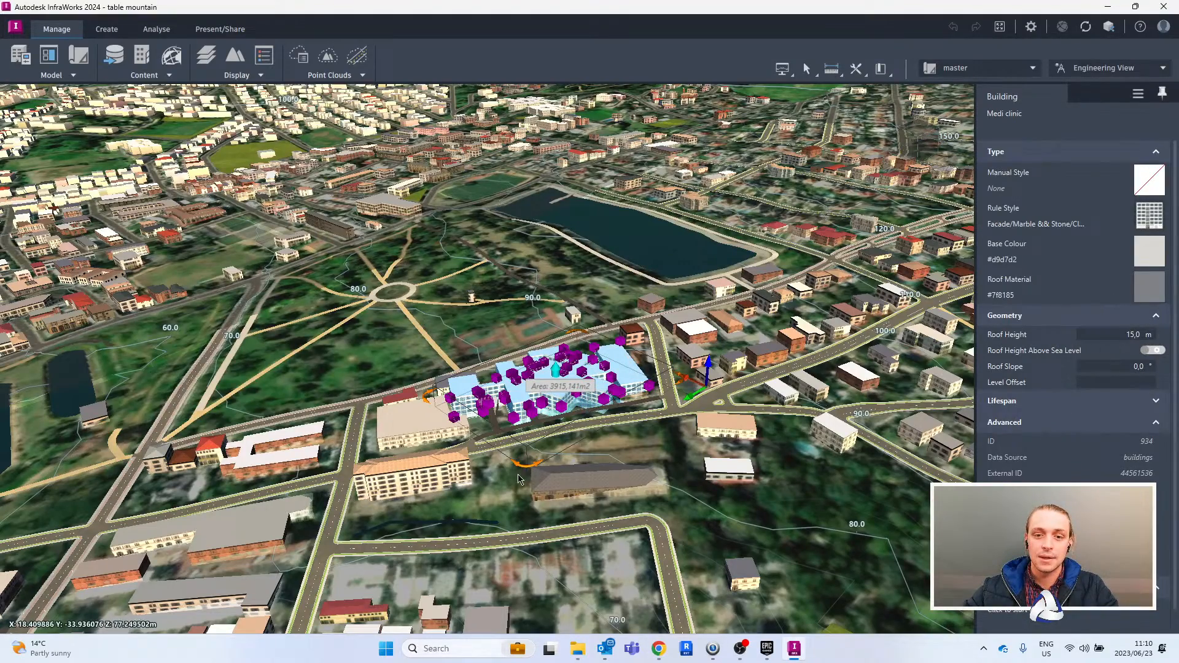
scroll(622, 313, up, 5)
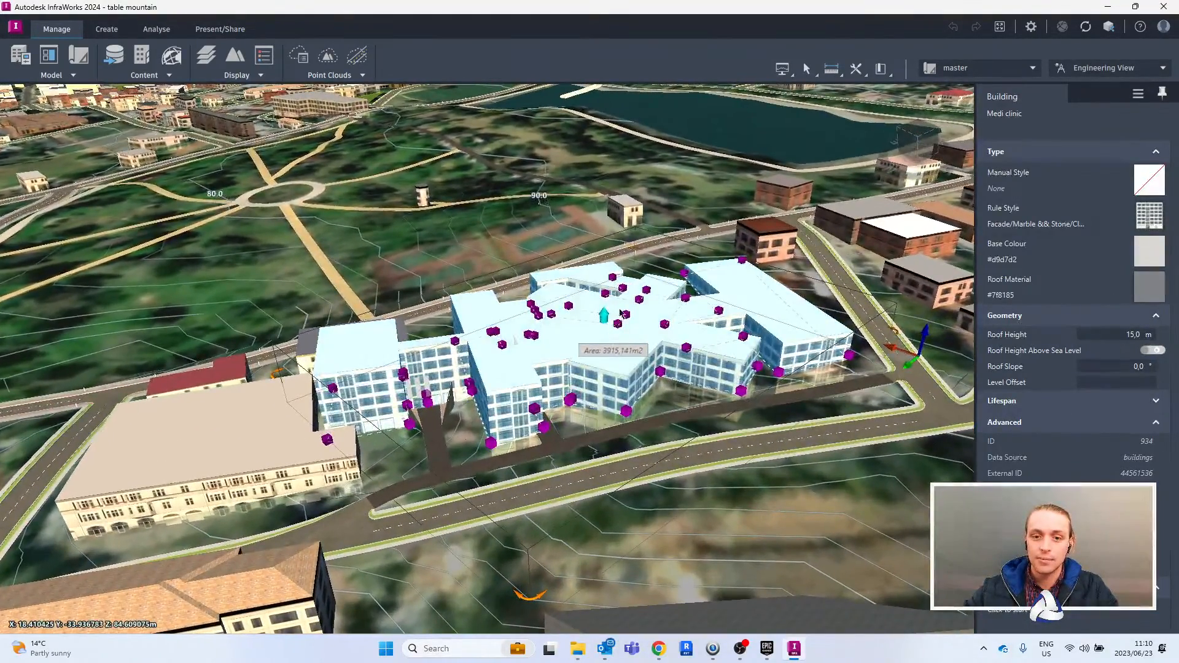
key(ctrl)
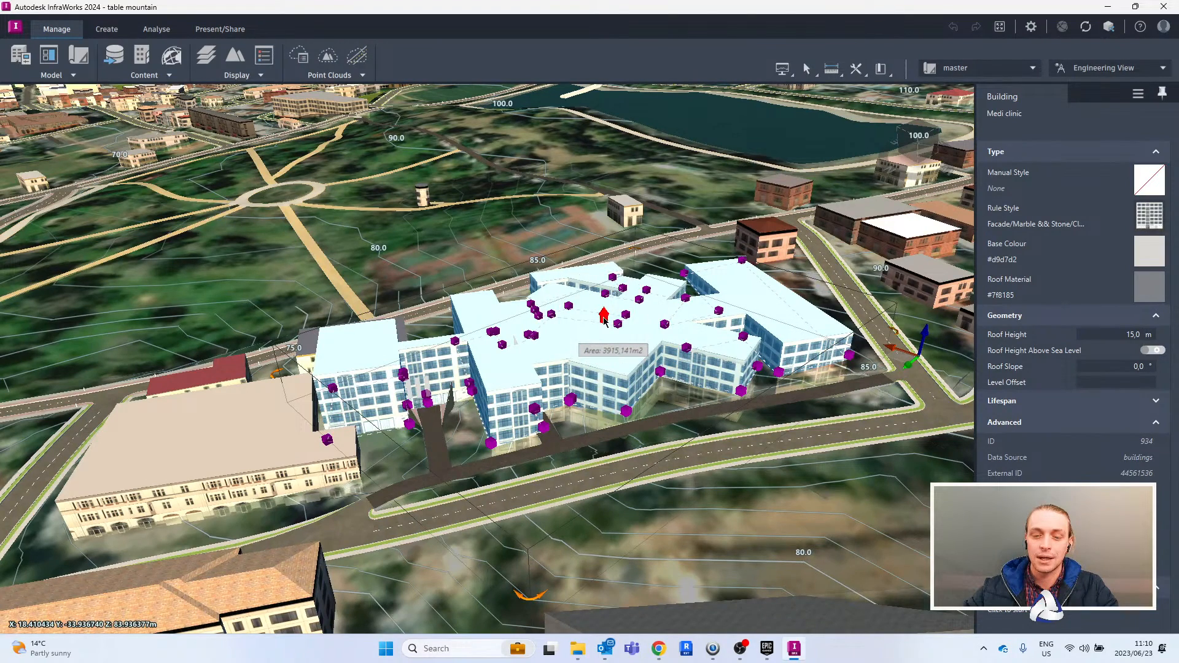
drag(606, 320, 607, 254)
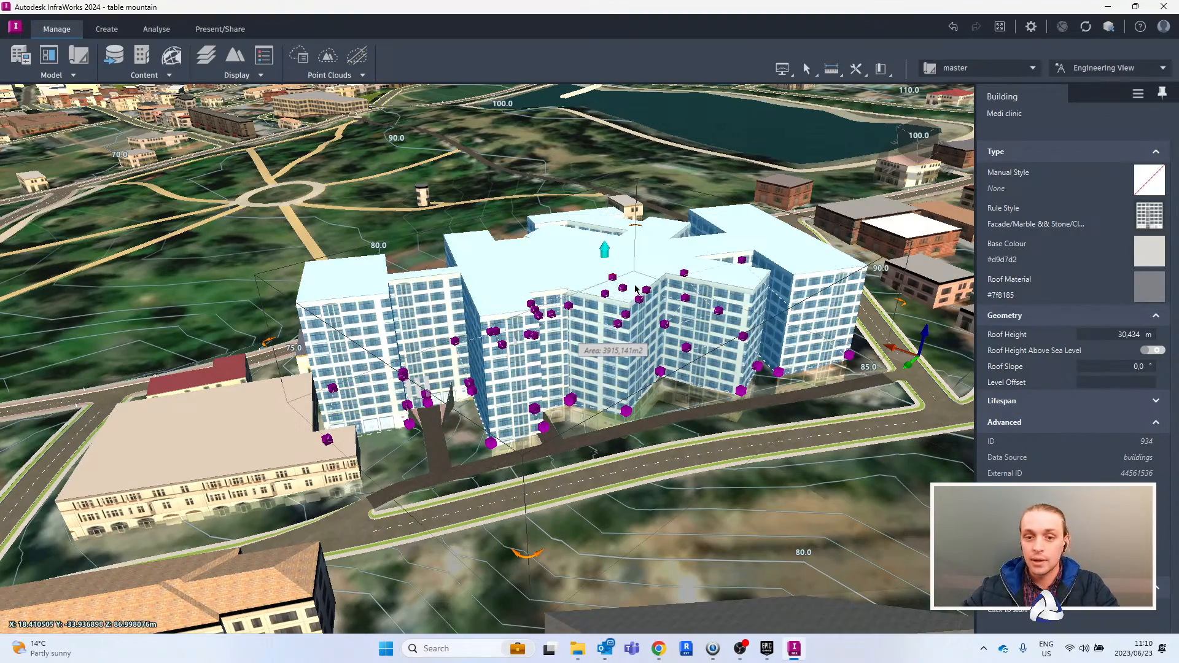
- Reshape the Medi clinic's footprint by moving two street-side corners outward, enlarging it to about 4069 m²
middle_drag(630, 293, 568, 286)
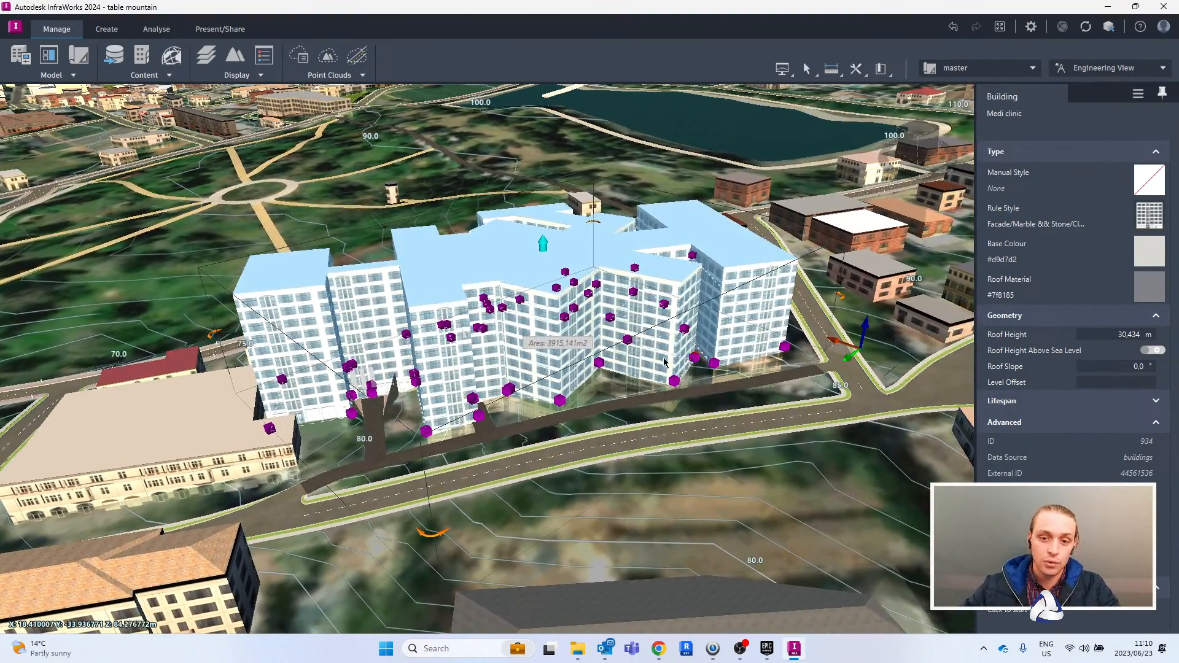
middle_drag(632, 342, 688, 376)
mouse_move(686, 371)
mouse_down()
mouse_move(697, 389)
mouse_move(687, 393)
mouse_up()
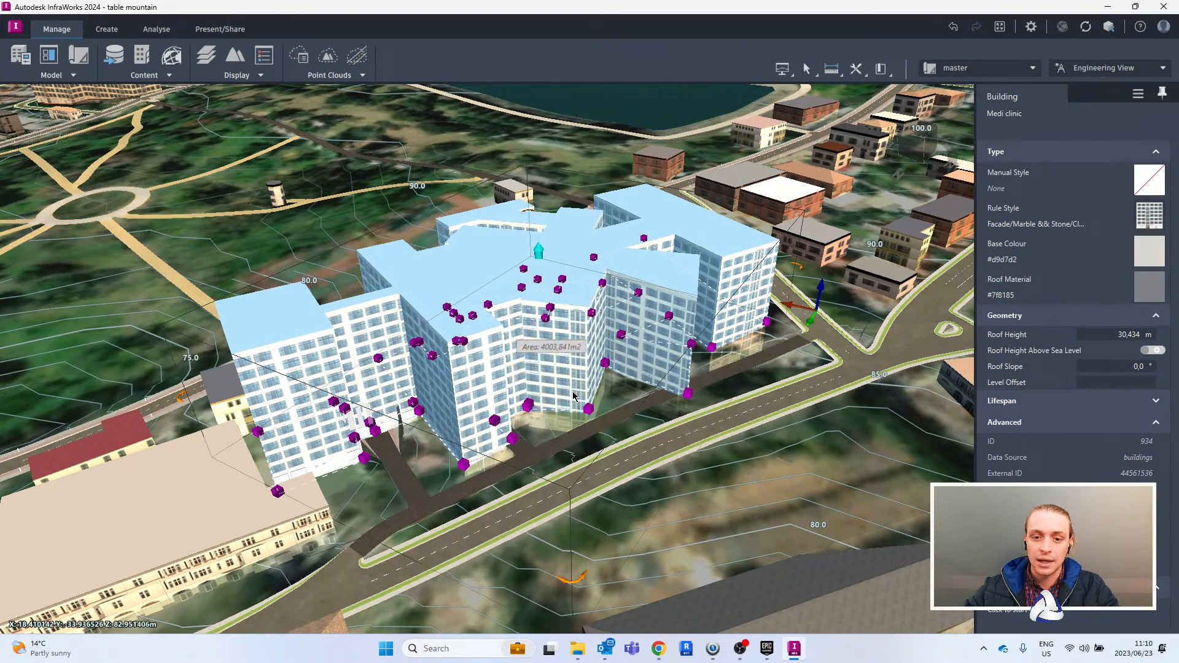
drag(589, 415, 599, 442)
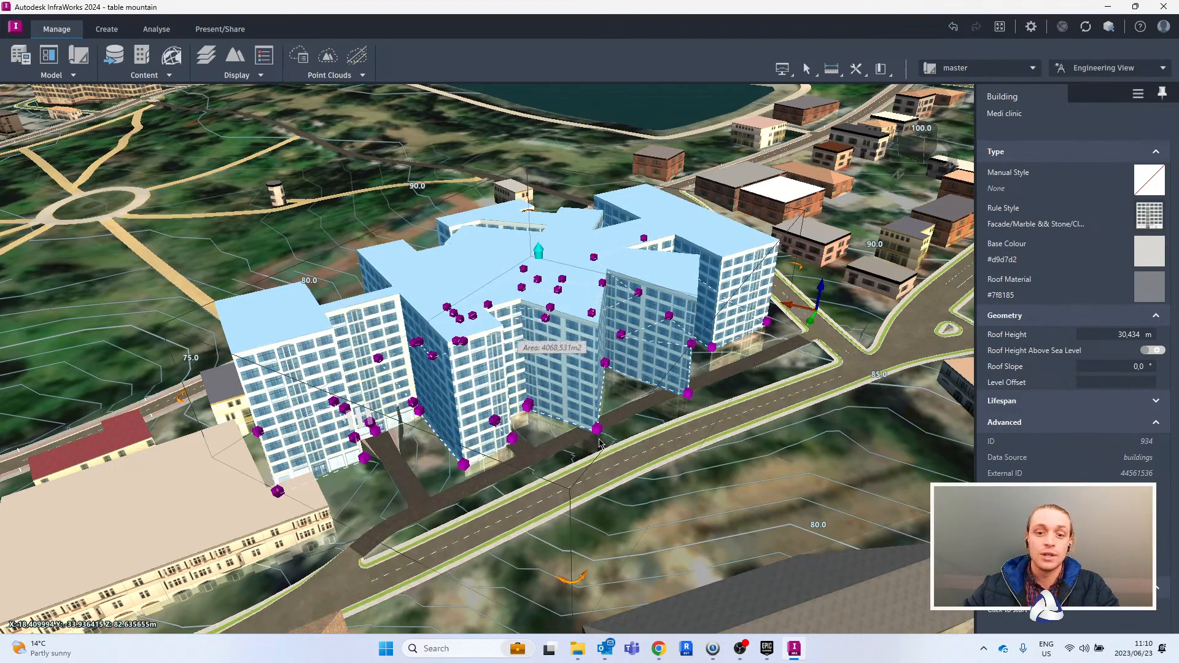
- Start a new building by the open hillside plot in the Apemantus draw style from Facade/Concrete & Glass
middle_drag(820, 337, 264, 132)
middle_drag(555, 366, 499, 441)
click(525, 407)
right_drag(486, 387, 593, 375)
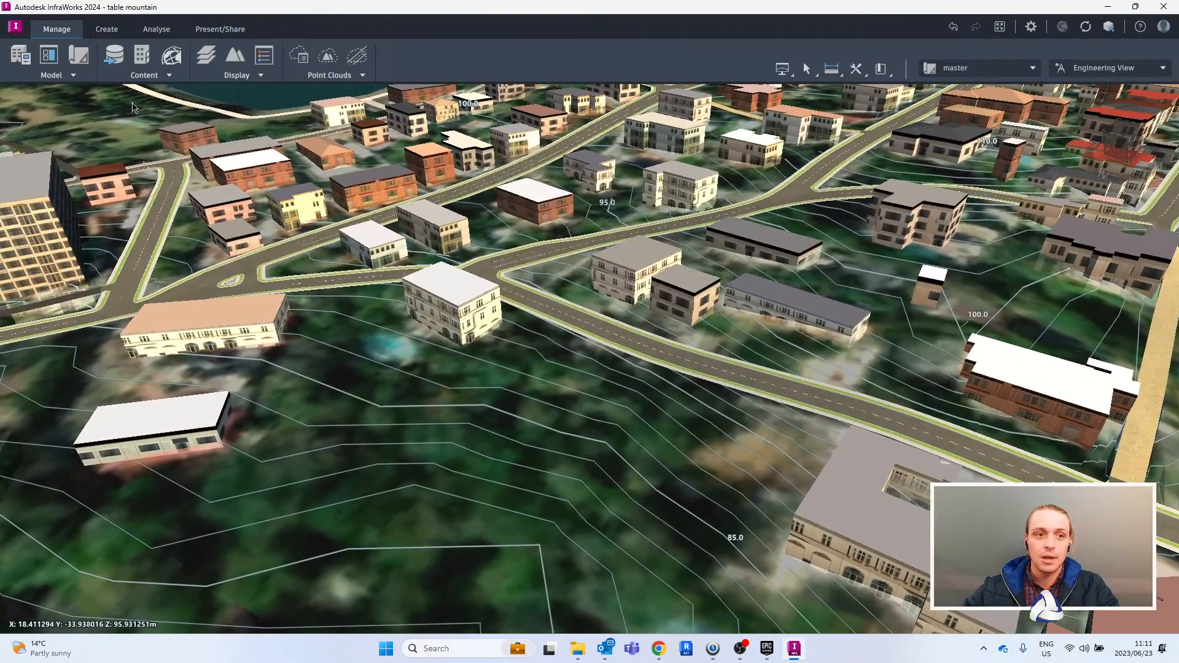
click(106, 30)
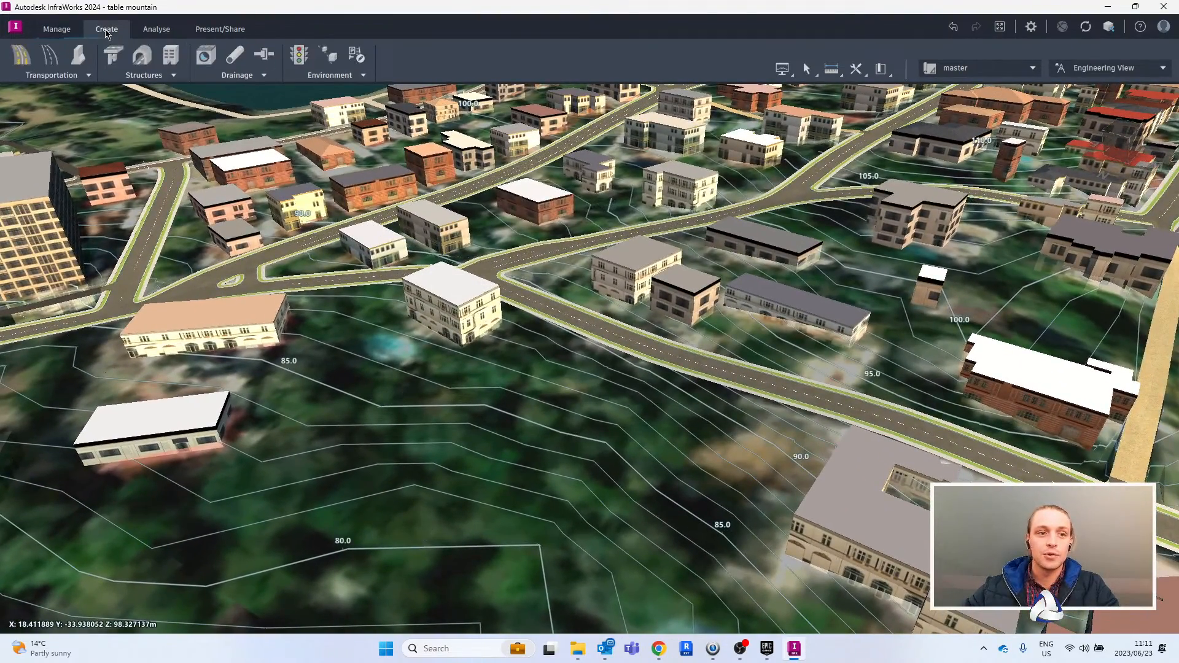
click(171, 57)
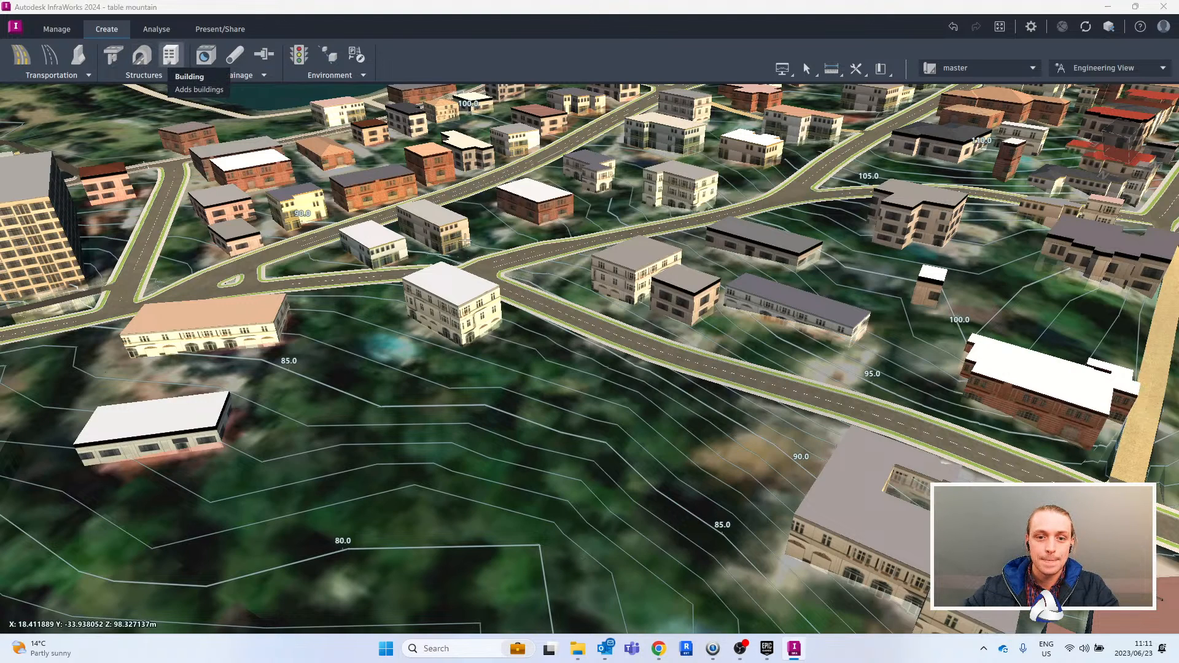
drag(177, 115, 169, 180)
click(80, 164)
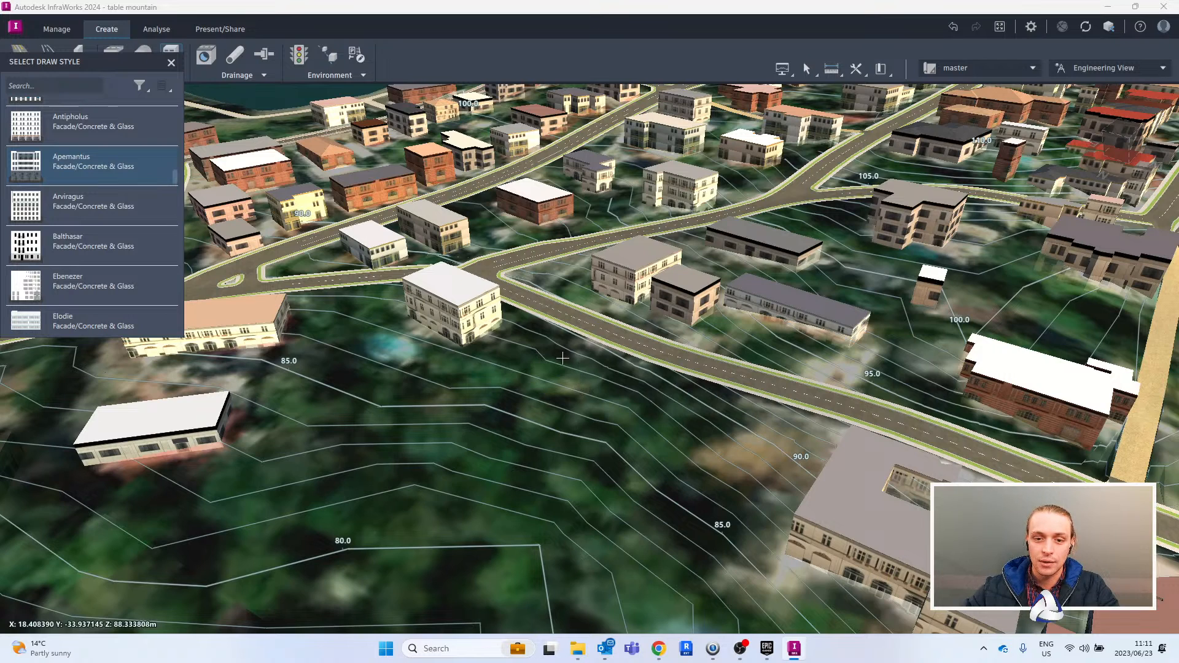
- Draw a U-shaped building footprint of about 528 m² on the open slope beside the curving road
click(591, 364)
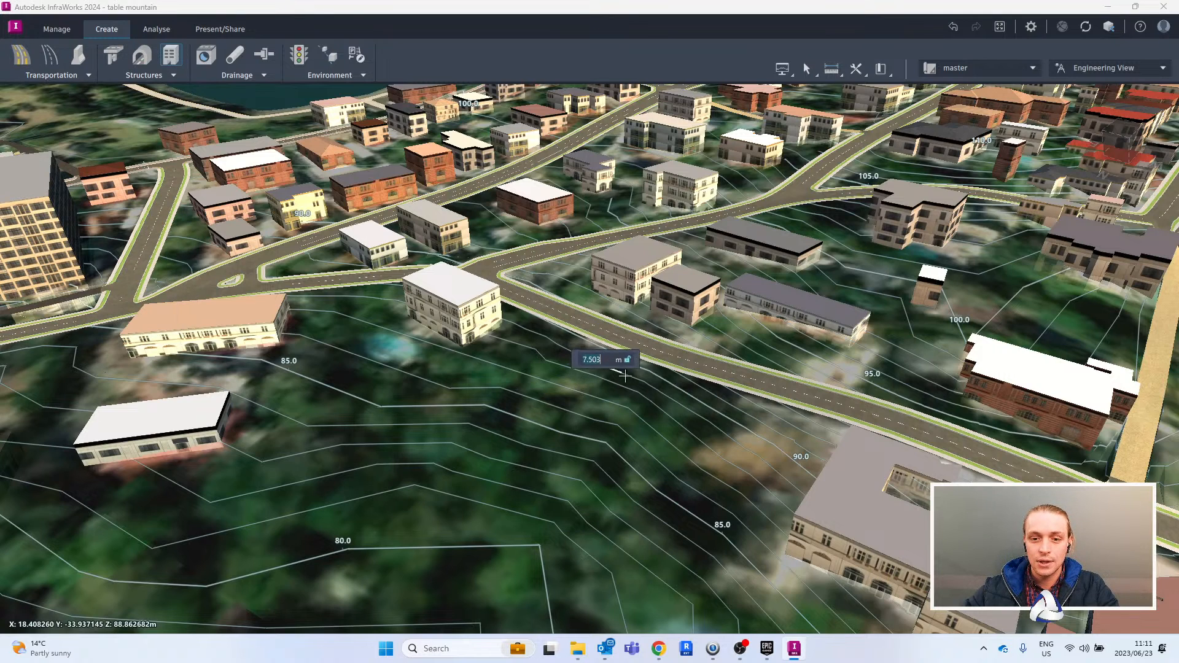
click(723, 412)
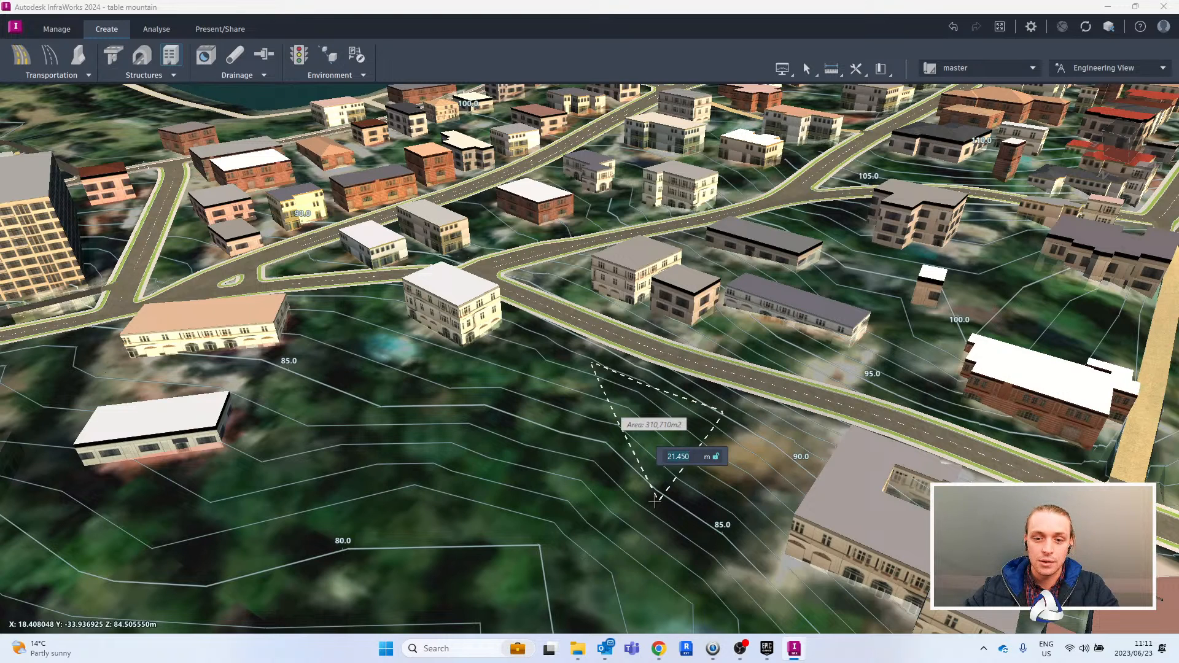
click(655, 501)
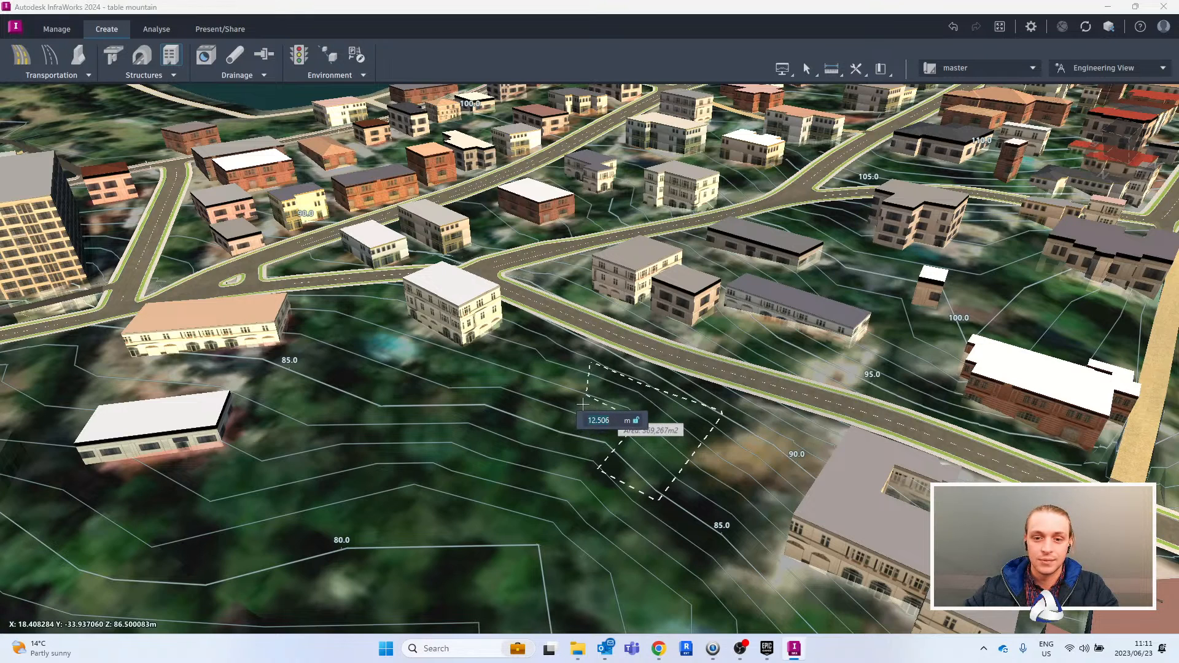
click(489, 413)
double_click(533, 369)
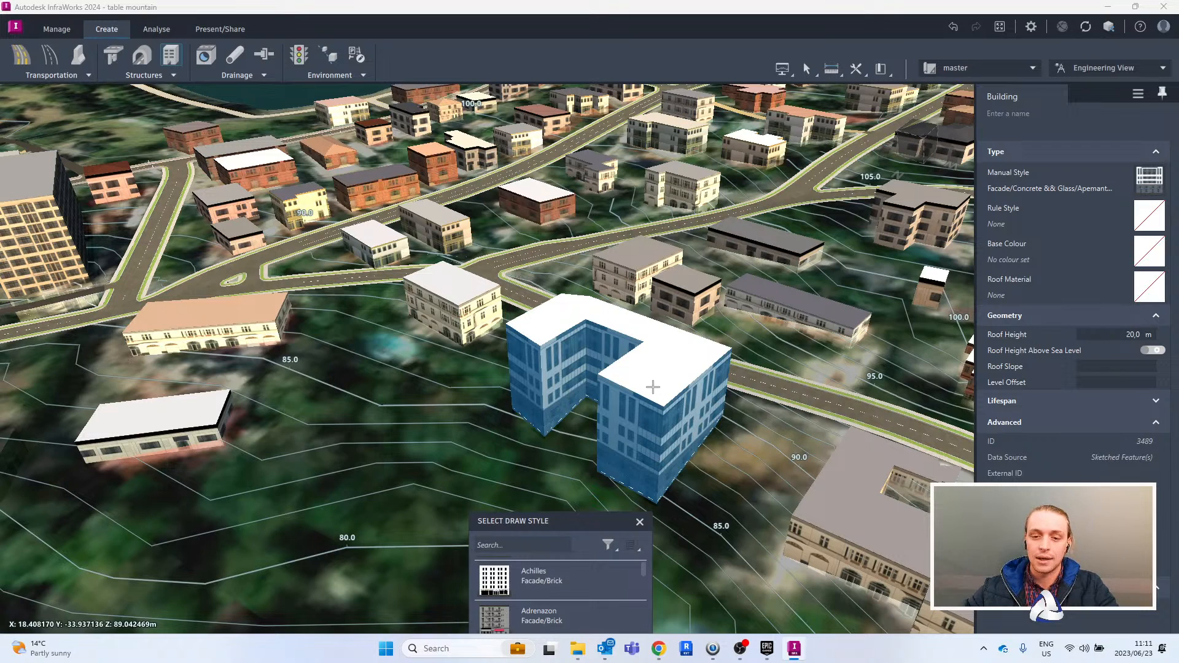
key(Escape)
- Lower the new building's roof height to about 18.5 m and move one wing corner outward for a footprint of about 543 m²
click(668, 373)
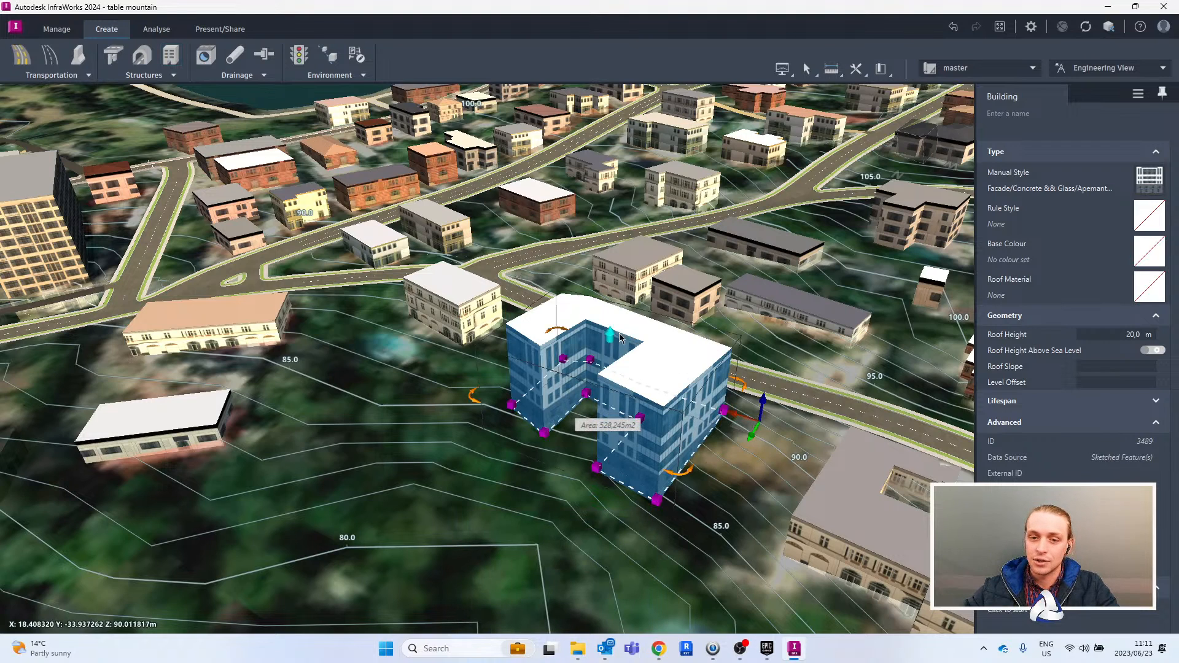
click(543, 433)
drag(543, 433, 538, 442)
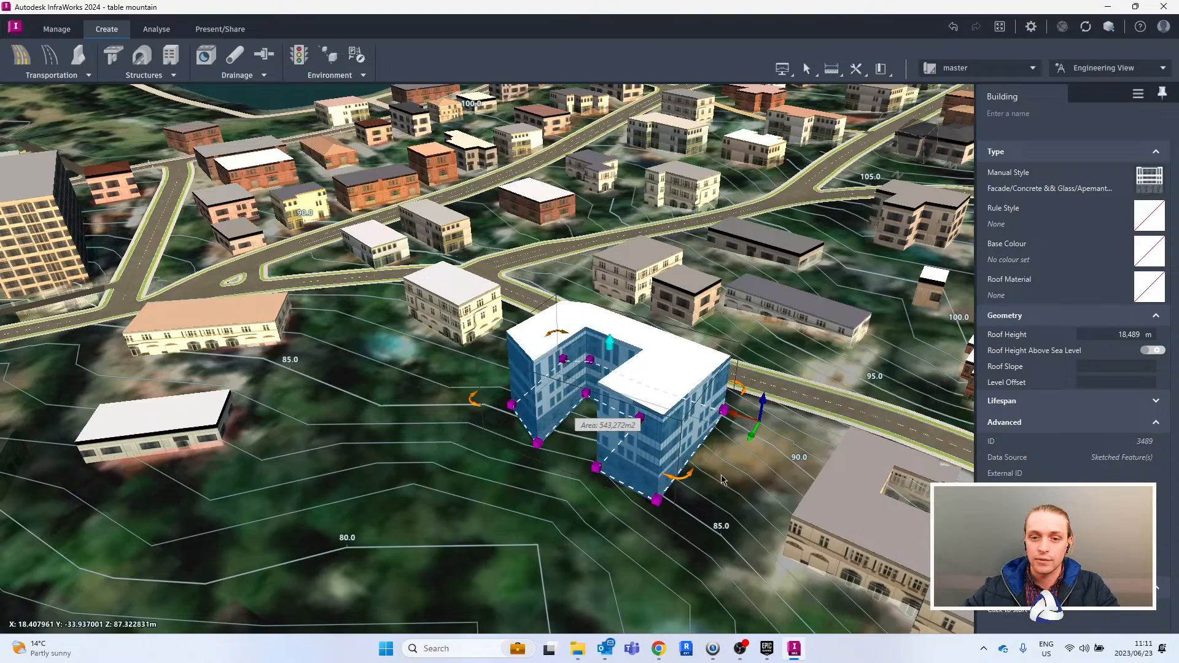
- Examine how the new building sits among the heightened Medi clinic, the surrounding streets and the open slope
scroll(725, 491, down, 5)
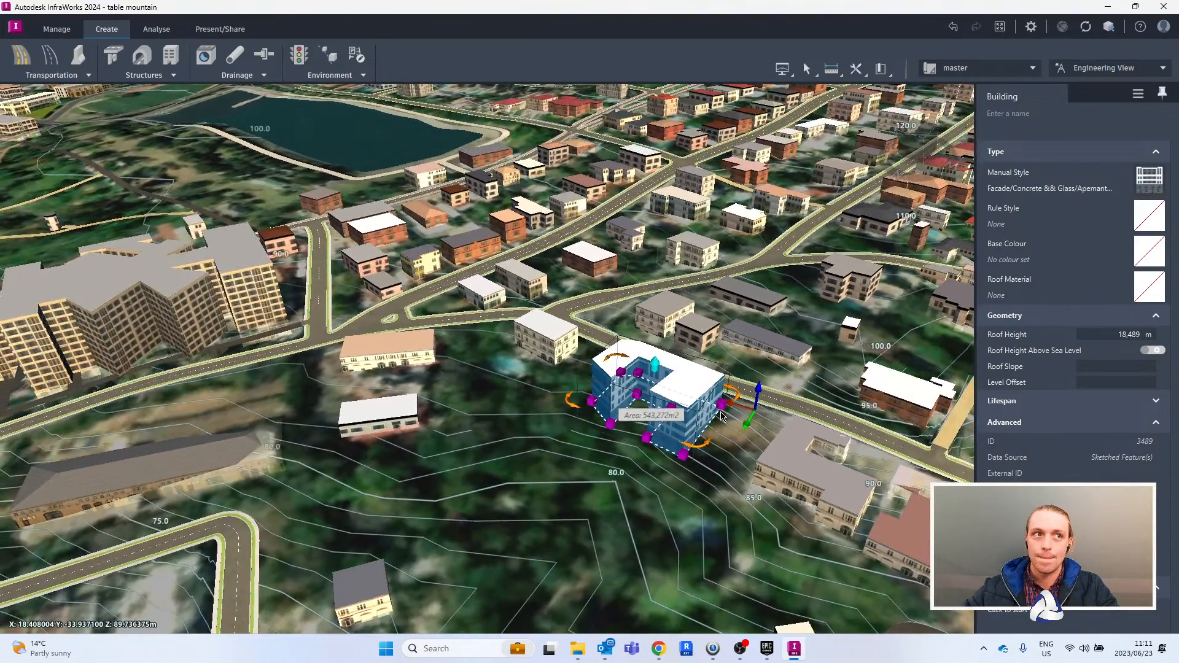
scroll(721, 417, down, 1)
middle_drag(556, 337, 617, 319)
middle_drag(623, 359, 627, 294)
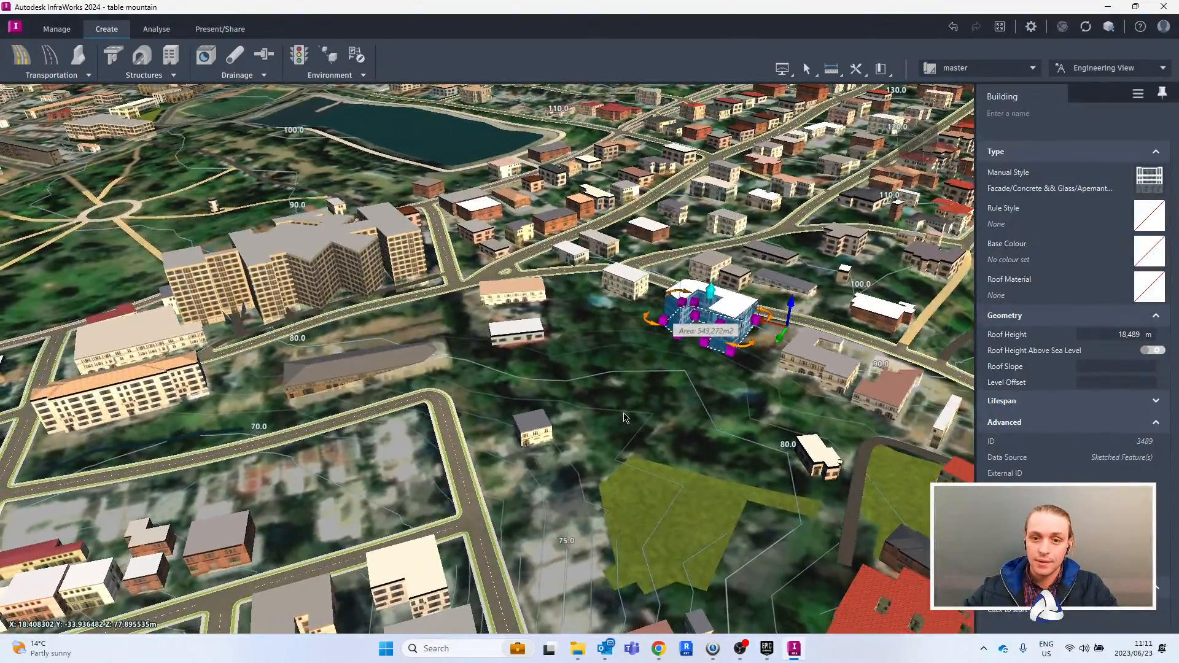
scroll(625, 351, up, 3)
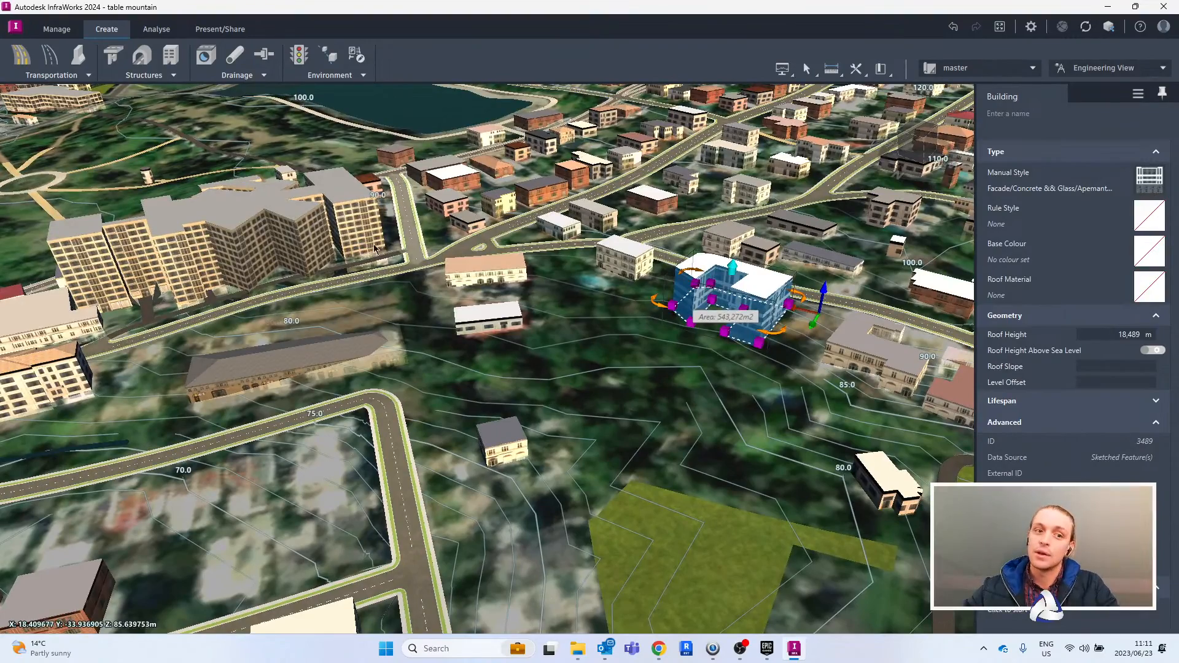
middle_drag(589, 342, 668, 338)
scroll(745, 330, up, 2)
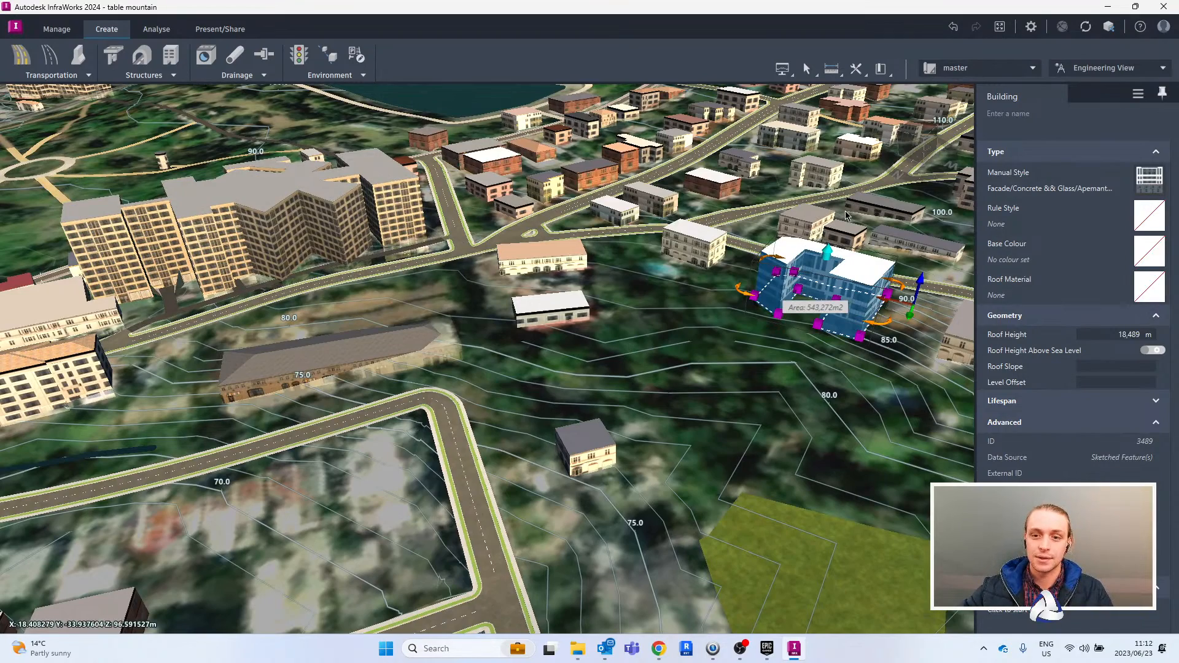
middle_drag(721, 324, 692, 325)
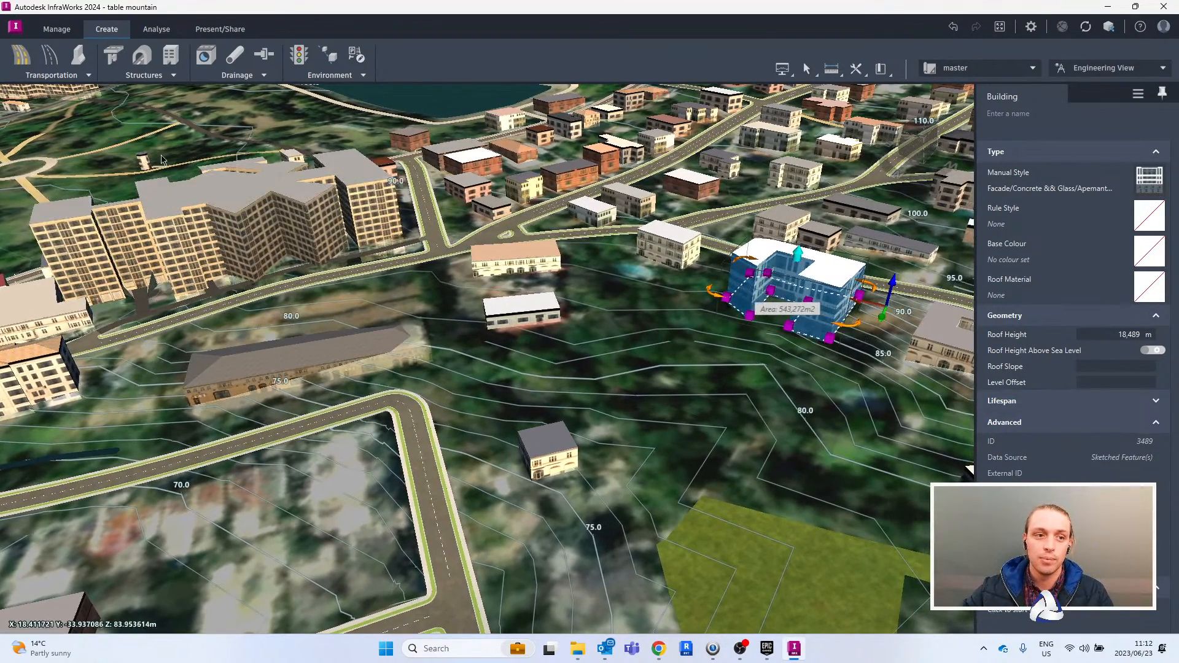
- Draw a two-lane, PI-based component road from the bend in the lower street up the slope to the new U-shaped building
click(22, 56)
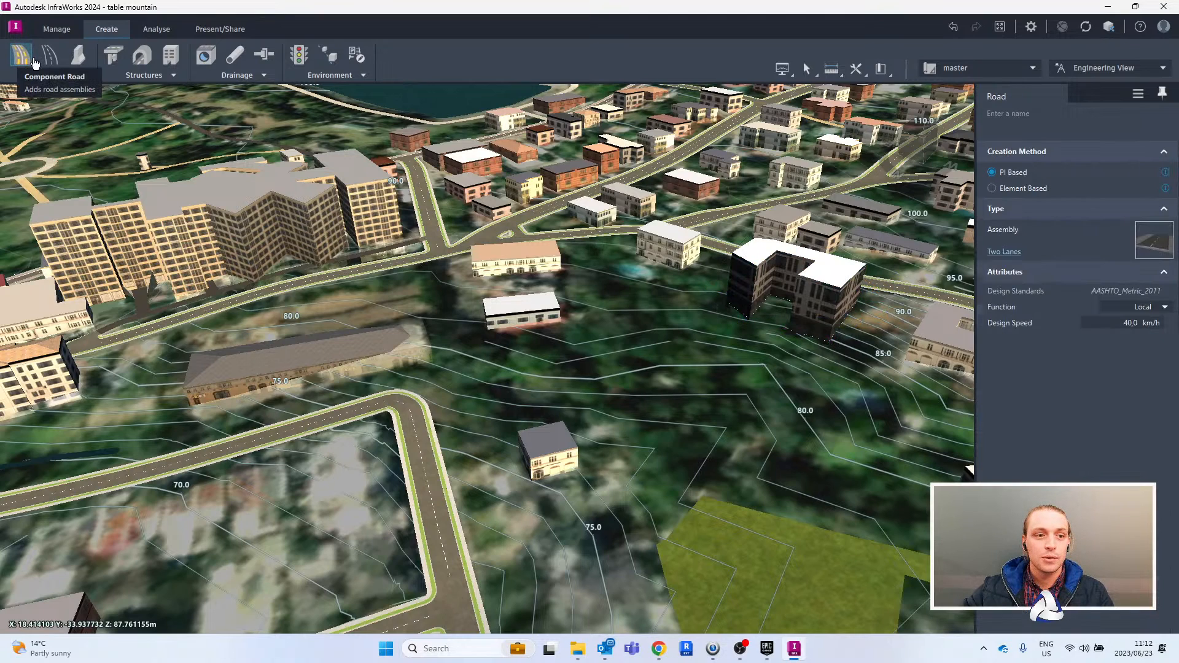
click(425, 423)
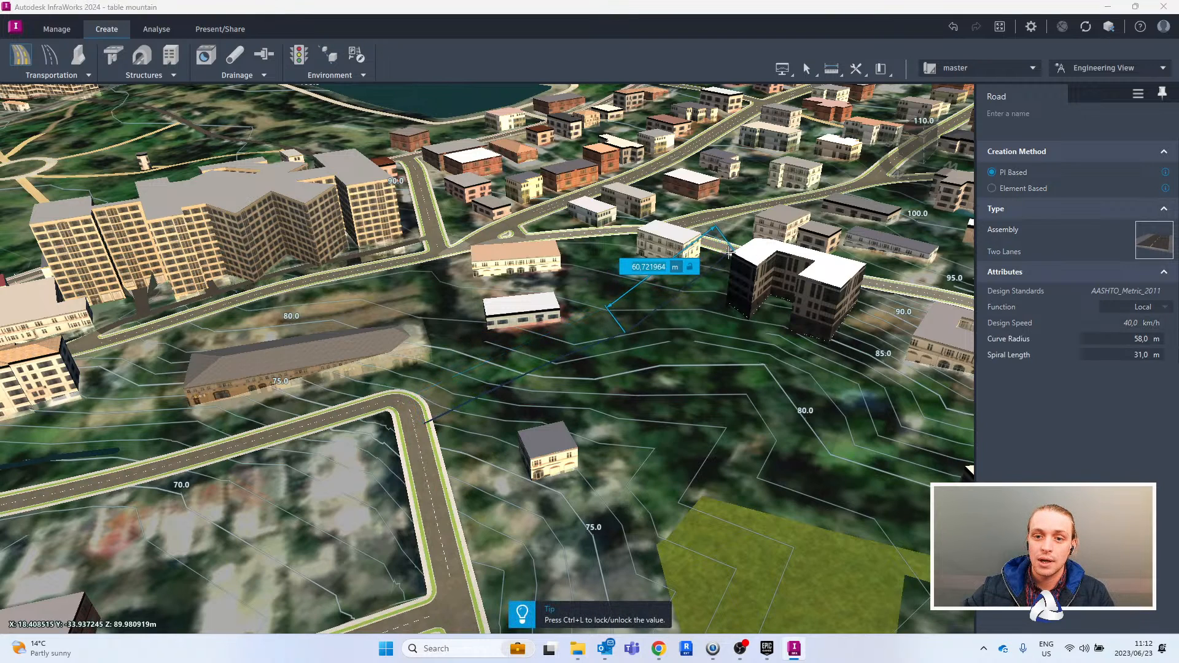
click(756, 264)
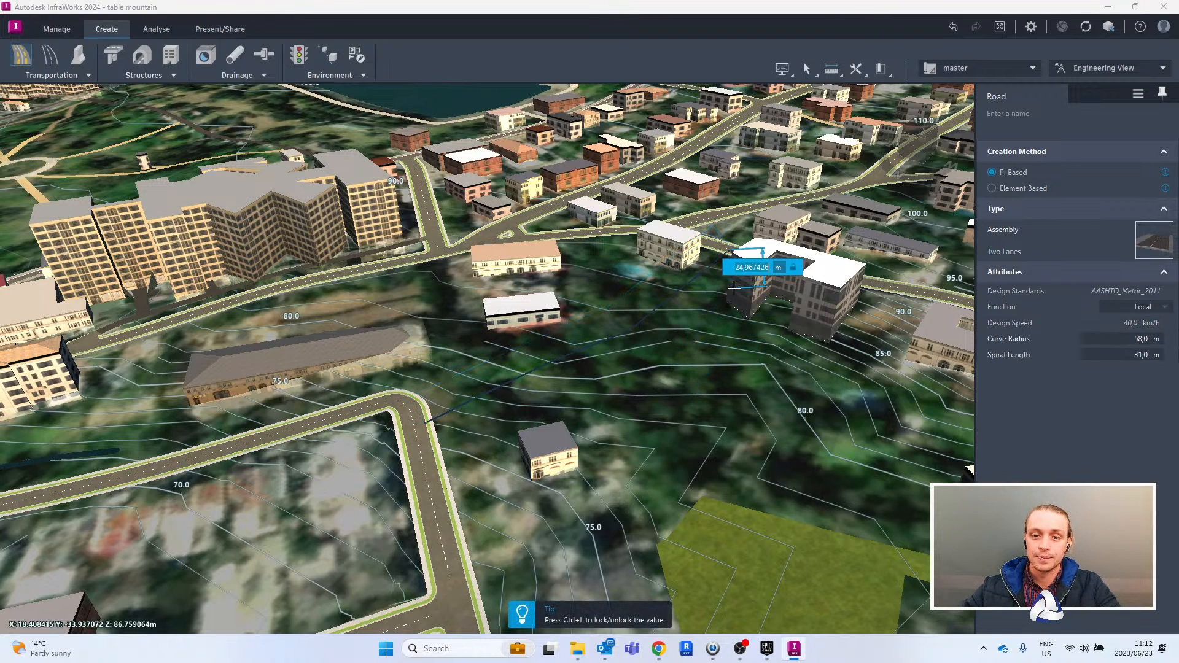
right_click(725, 263)
click(754, 316)
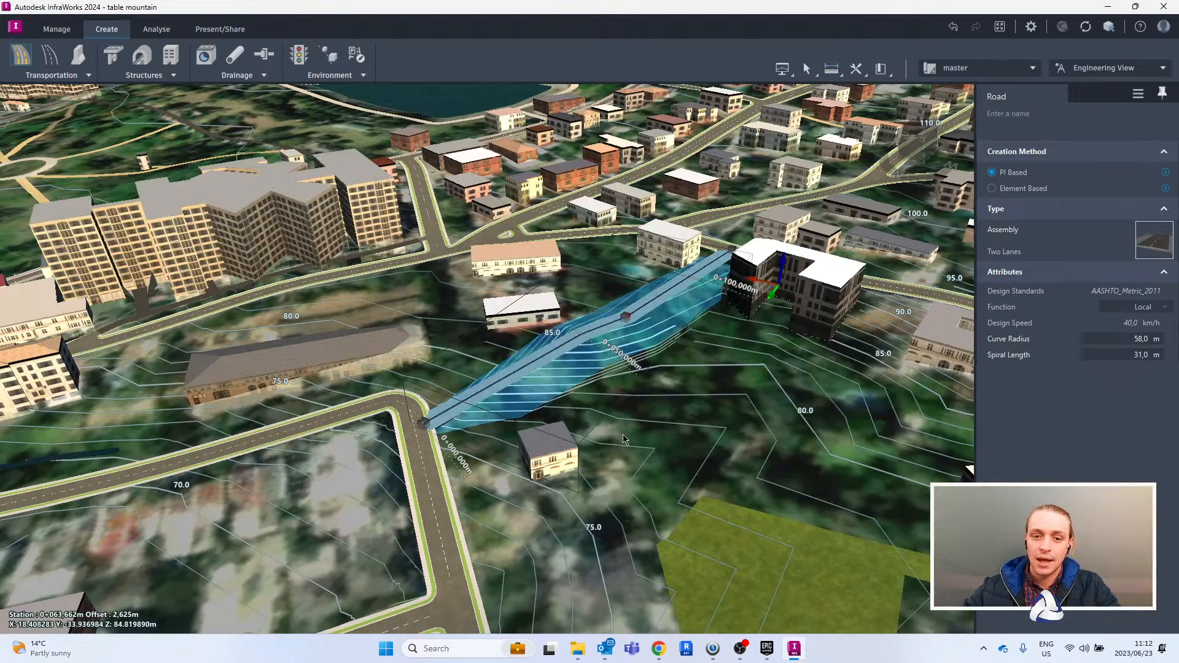
- Examine how the new component road and its grading fit the slope, the new building and the neighbouring streets
middle_drag(605, 333, 616, 299)
scroll(623, 313, up, 4)
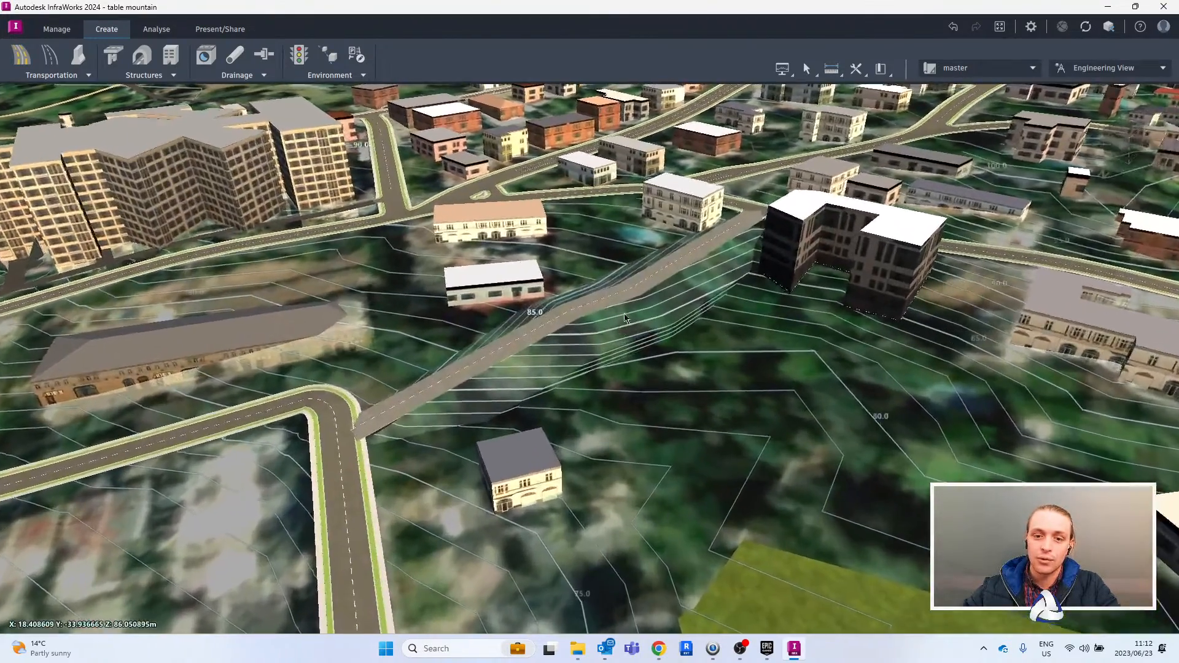
drag(619, 288, 546, 229)
drag(572, 351, 721, 353)
scroll(637, 345, up, 2)
scroll(637, 346, up, 2)
drag(580, 343, 647, 296)
scroll(648, 296, down, 2)
scroll(457, 248, up, 3)
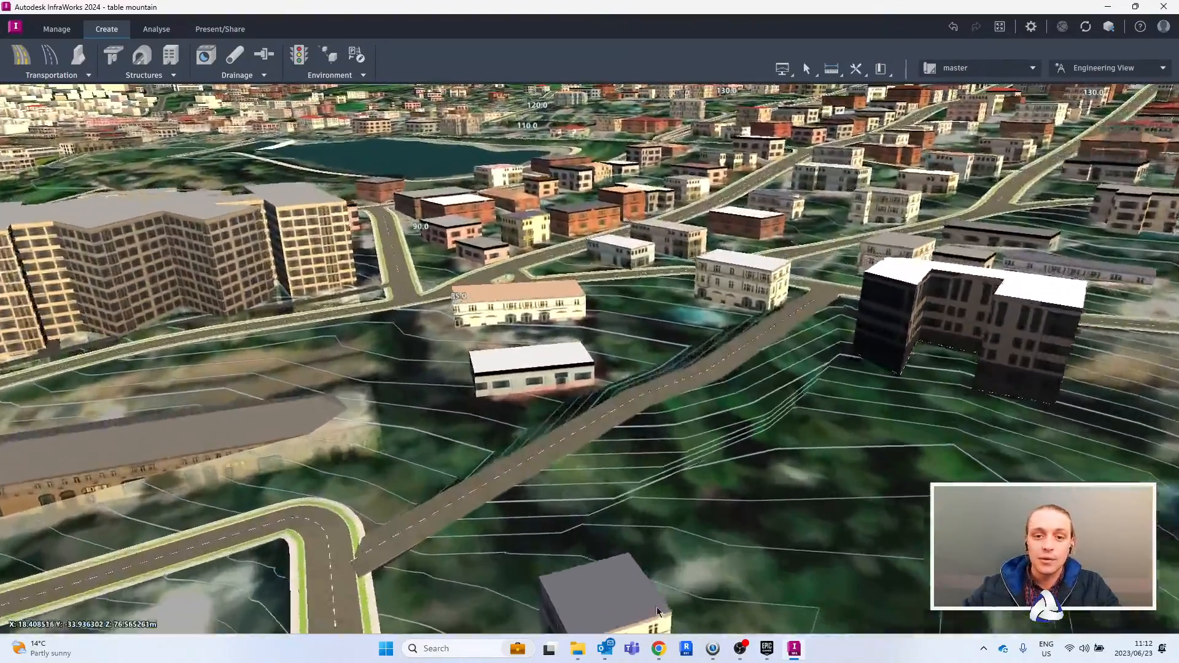
scroll(453, 257, up, 5)
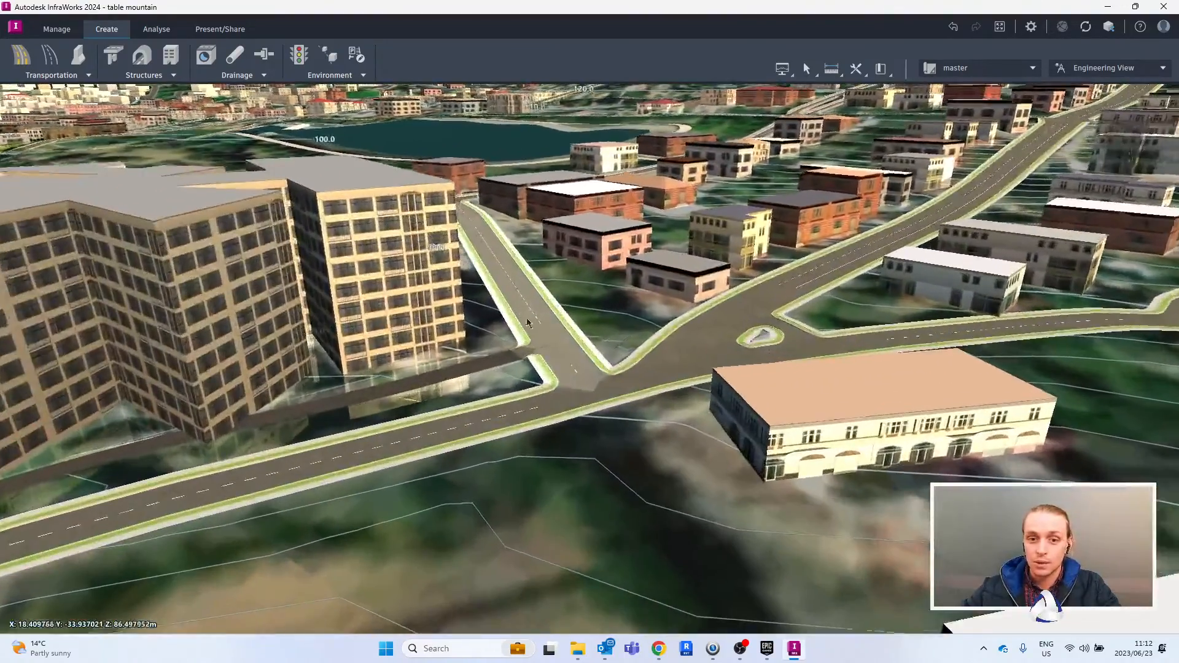
- Raise the control point of Rayden Road nearest the junction beside the apartment block to an elevation of about 89.1 m
click(518, 295)
middle_drag(563, 342, 515, 367)
drag(505, 356, 506, 329)
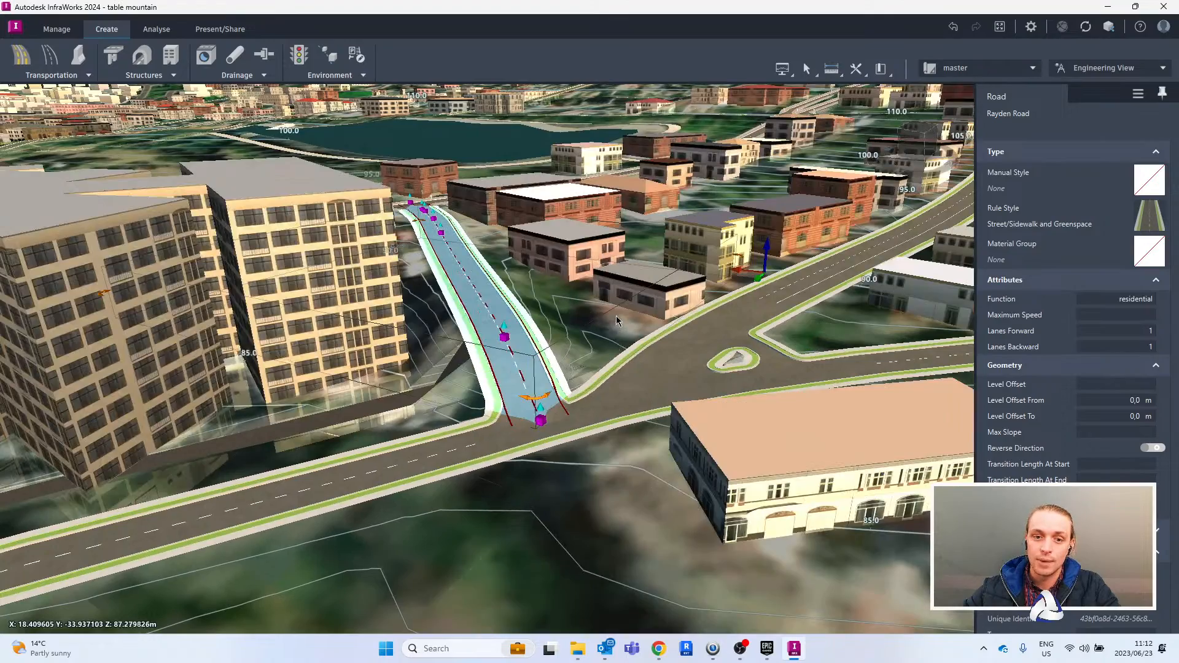
drag(608, 329, 494, 347)
scroll(624, 335, up, 3)
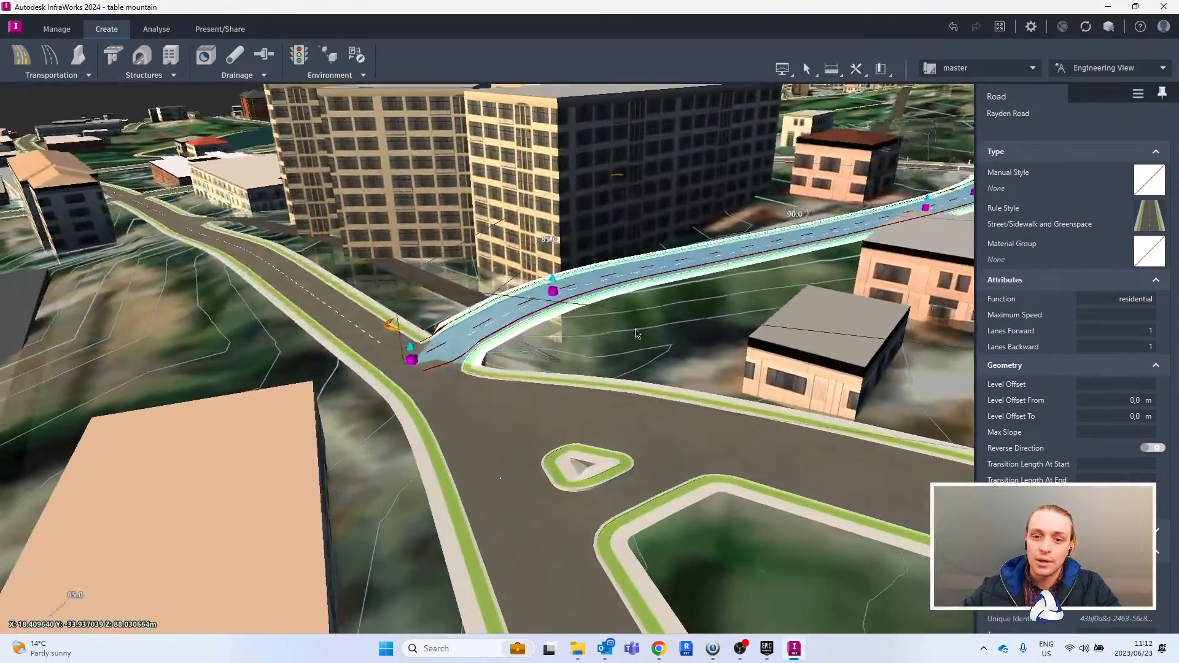
middle_drag(619, 347, 613, 318)
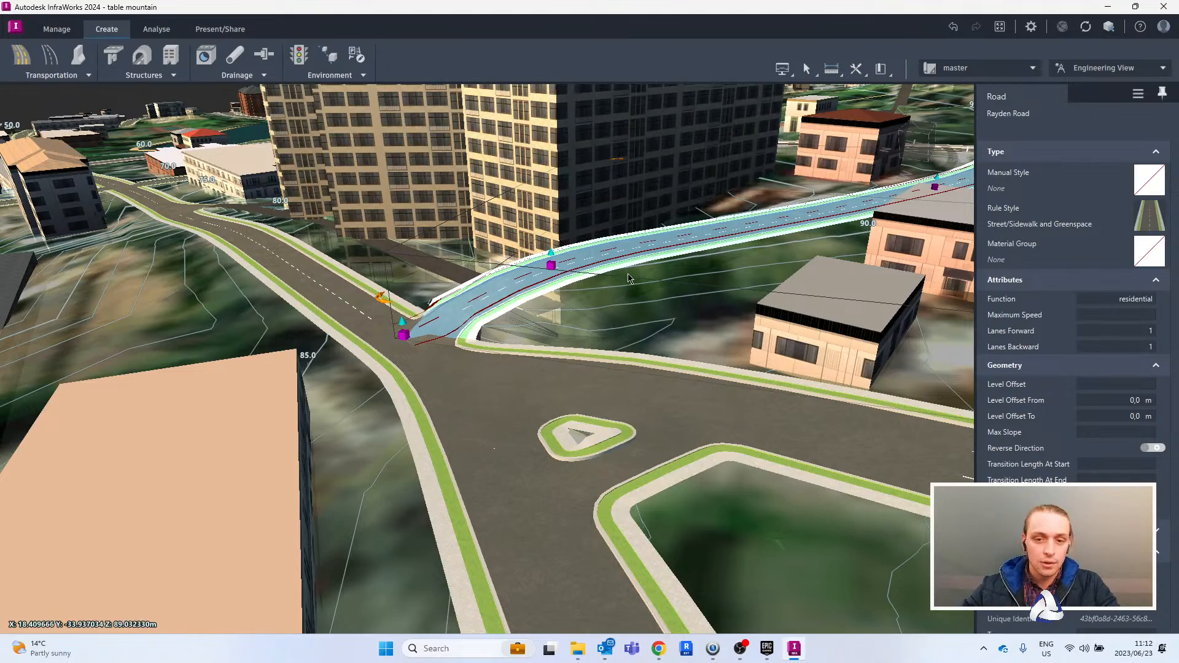
- Deselect the road and view the whole model, from the city streets up to the Table Mountain slopes
scroll(685, 266, down, 3)
scroll(689, 264, down, 3)
drag(688, 276, 734, 312)
scroll(734, 313, down, 6)
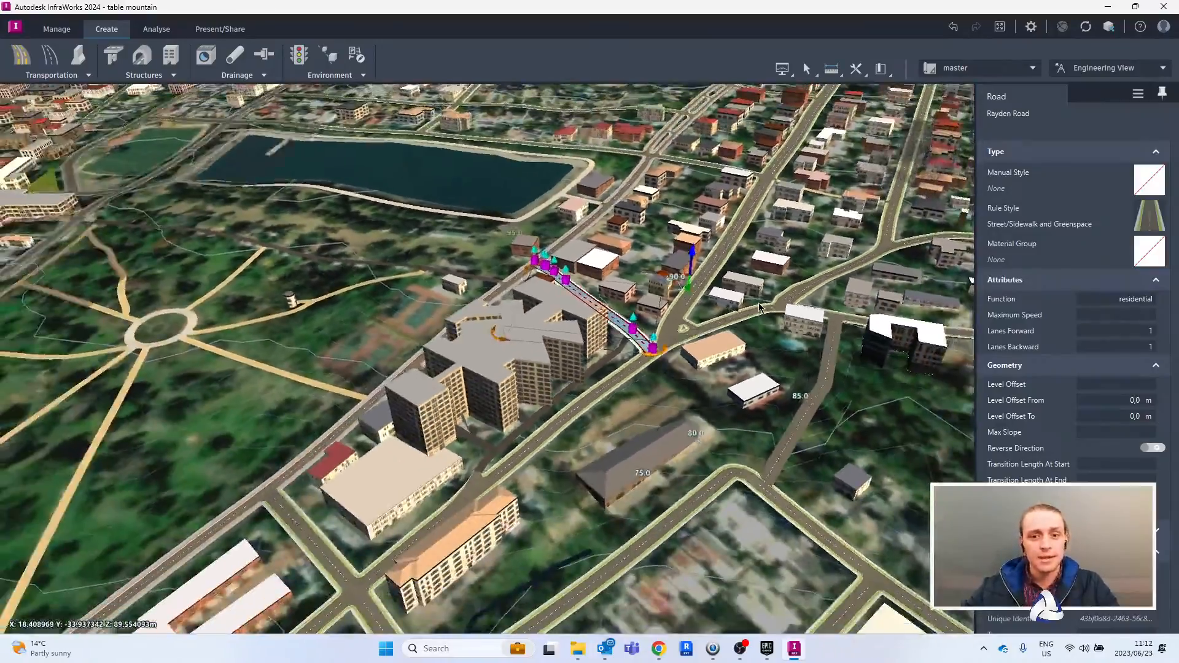
scroll(701, 302, down, 5)
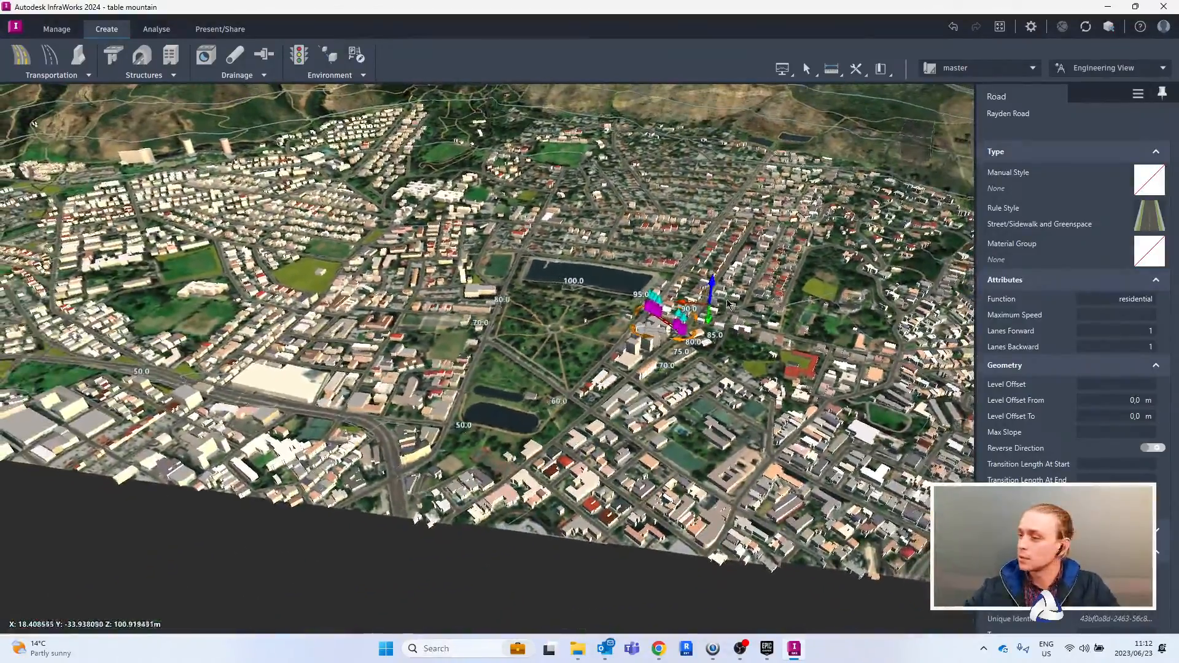
scroll(749, 234, down, 4)
drag(749, 234, 740, 213)
key(Escape)
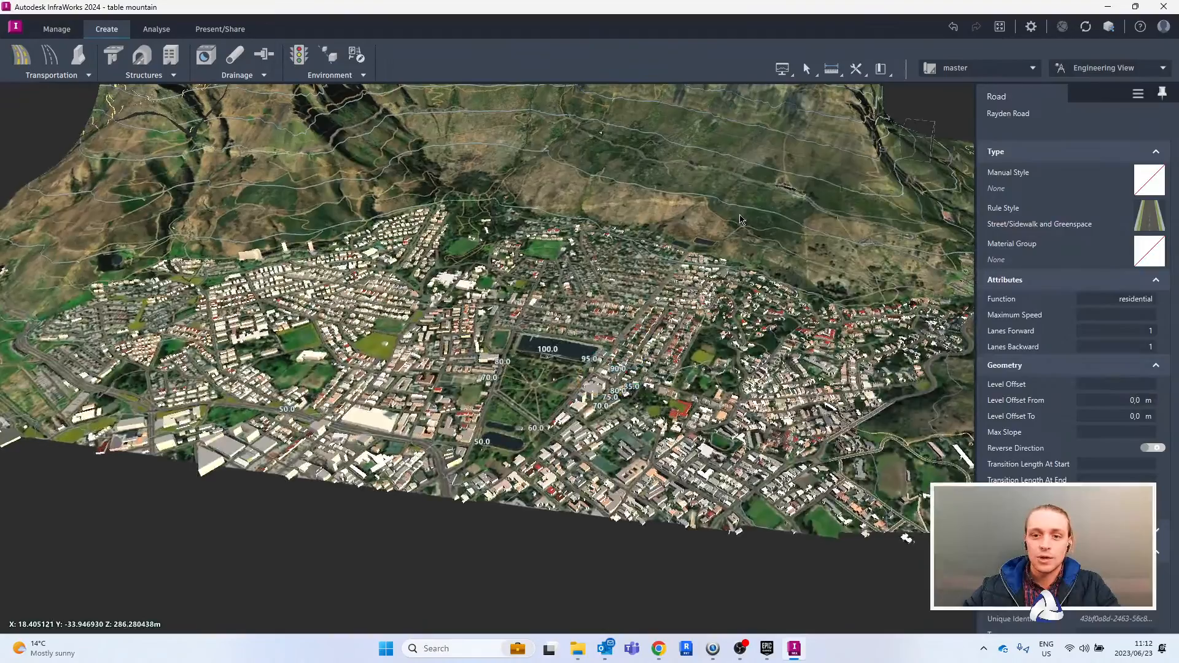
scroll(747, 234, down, 5)
scroll(752, 240, up, 4)
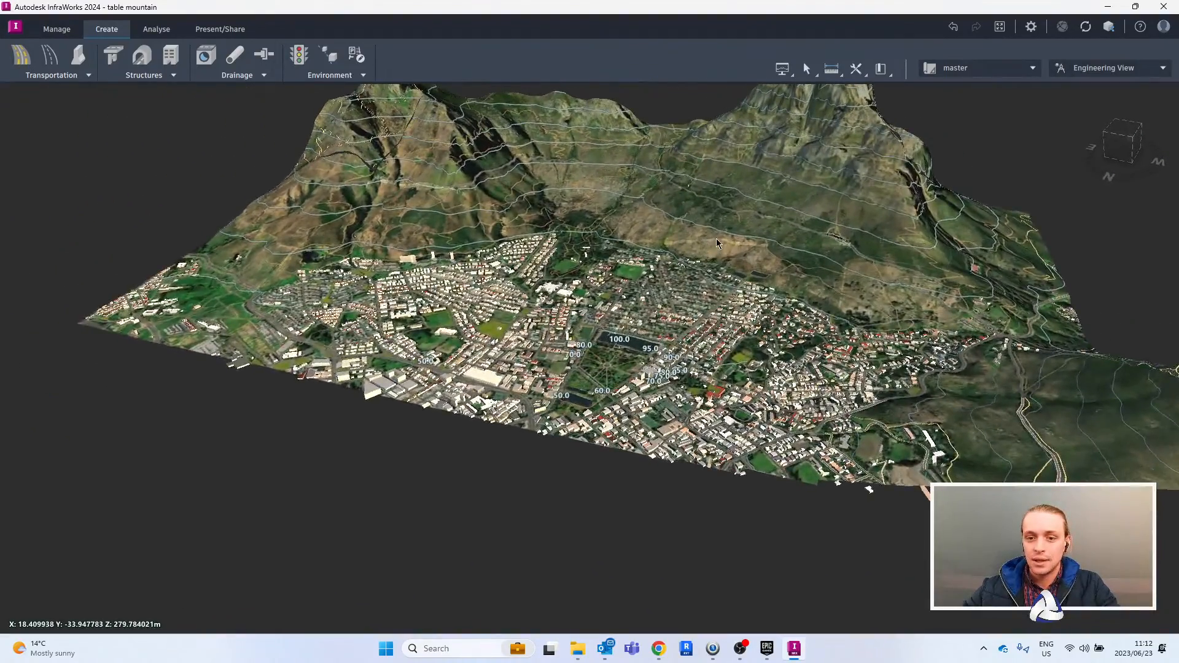
drag(720, 212, 713, 272)
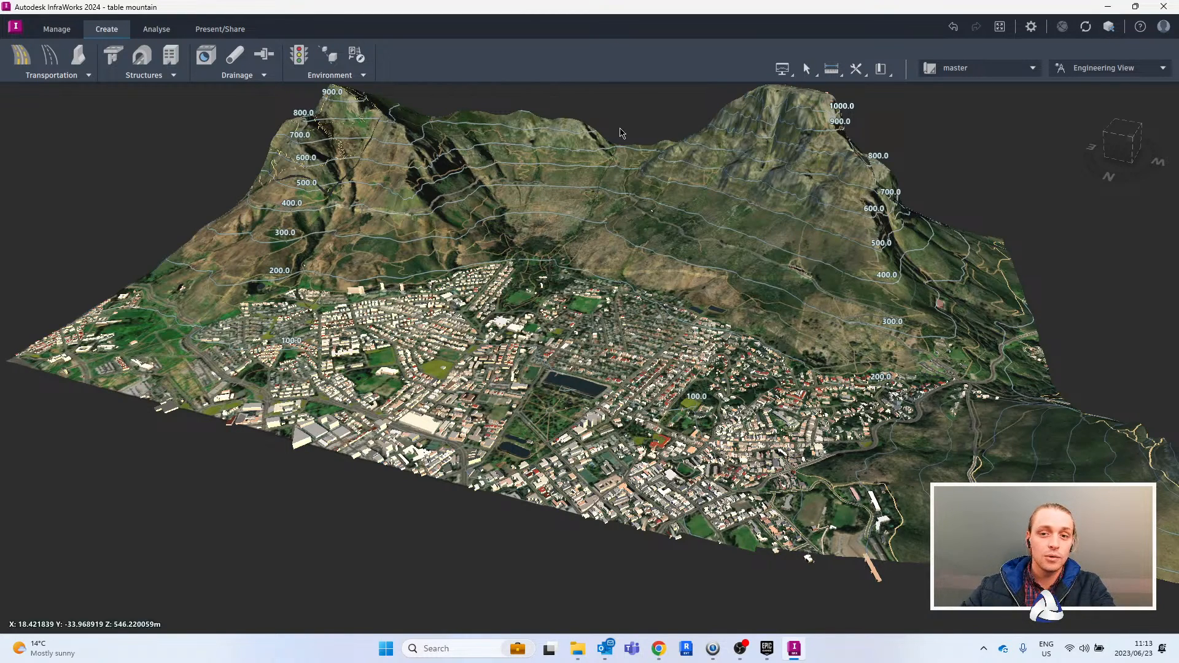
scroll(457, 186, down, 1)
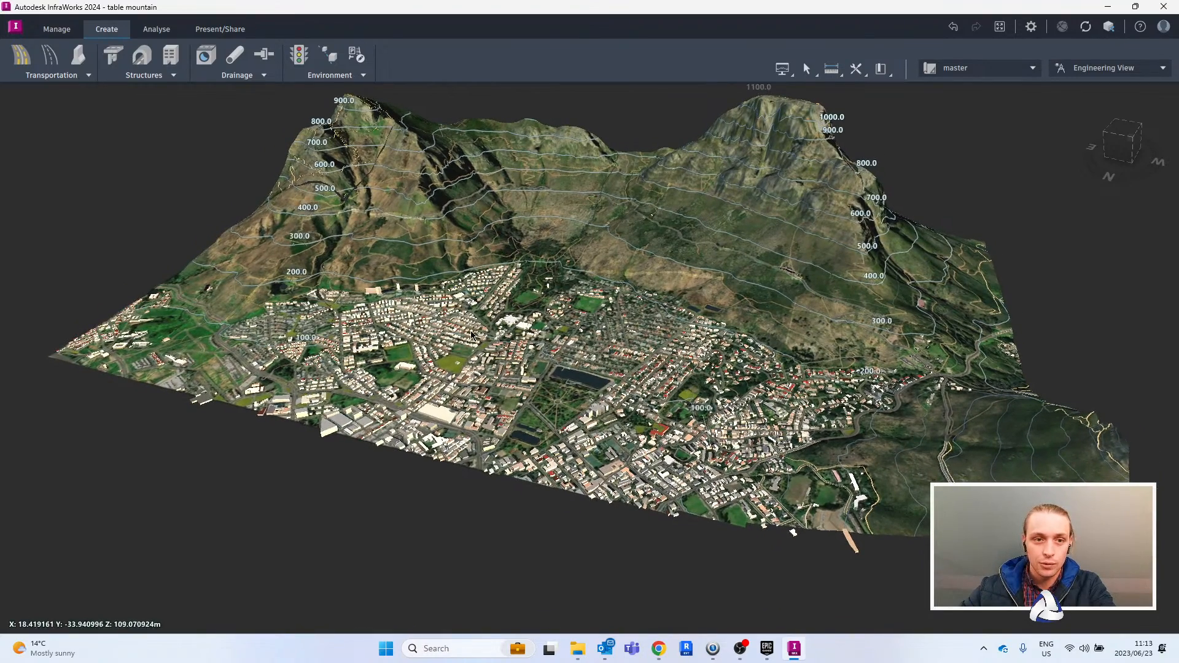
- Open the settings for exporting the model to a 3D model file
click(219, 30)
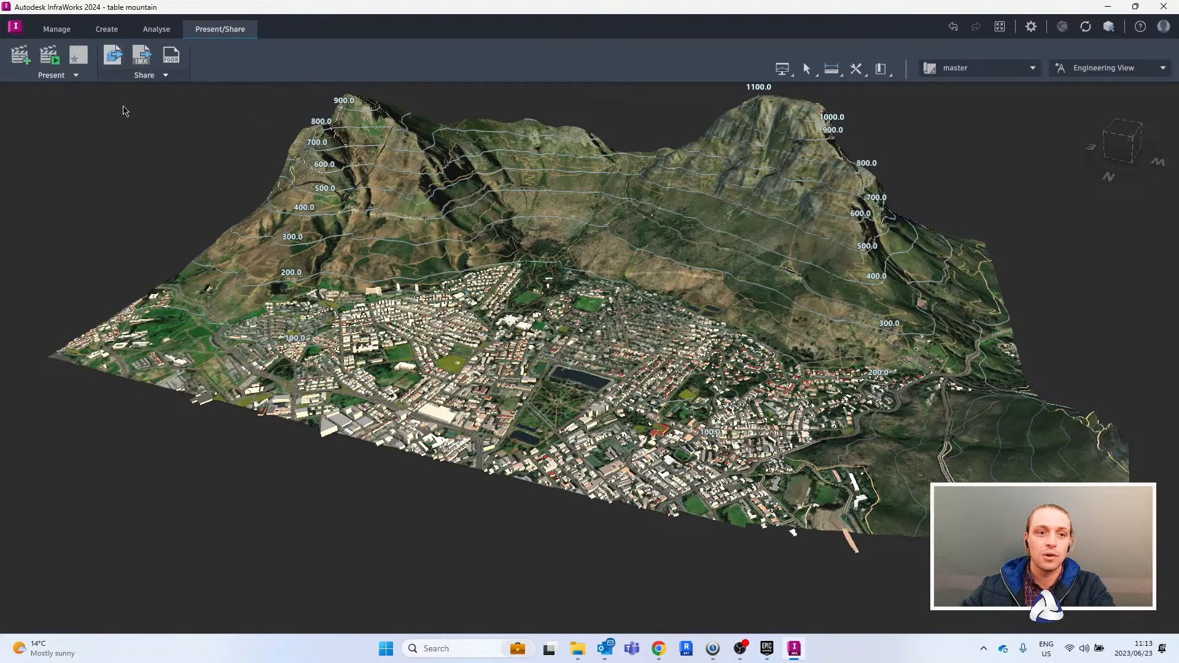
click(114, 63)
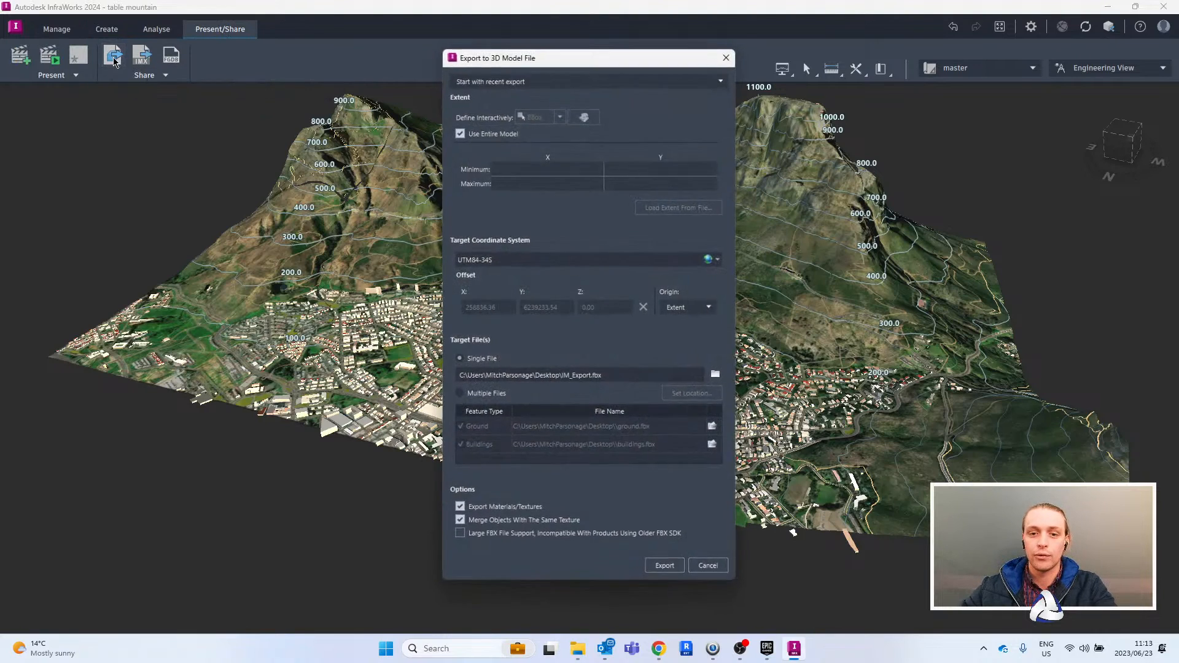
drag(603, 57, 698, 78)
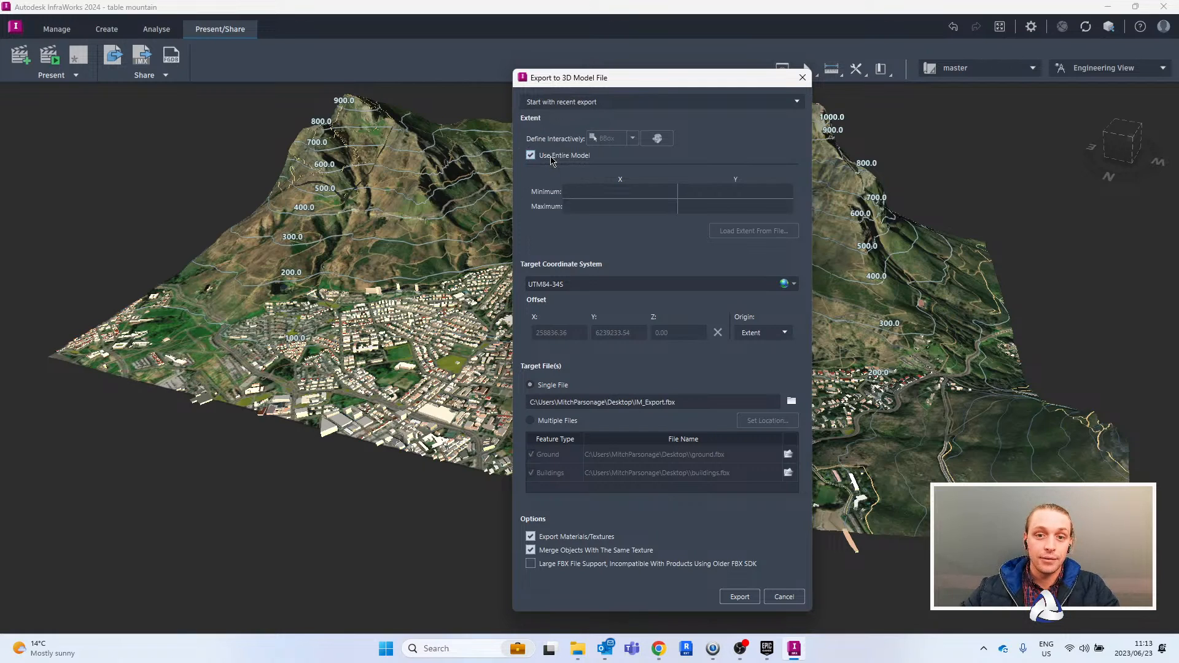
drag(720, 84, 967, 117)
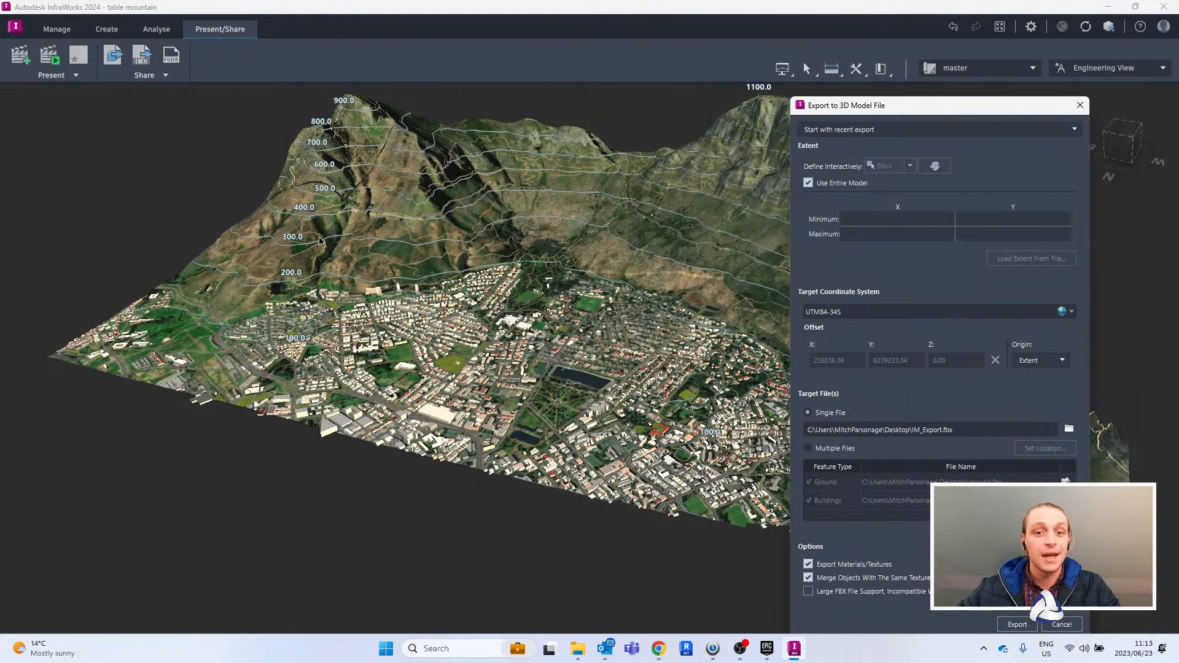
drag(921, 111, 529, 86)
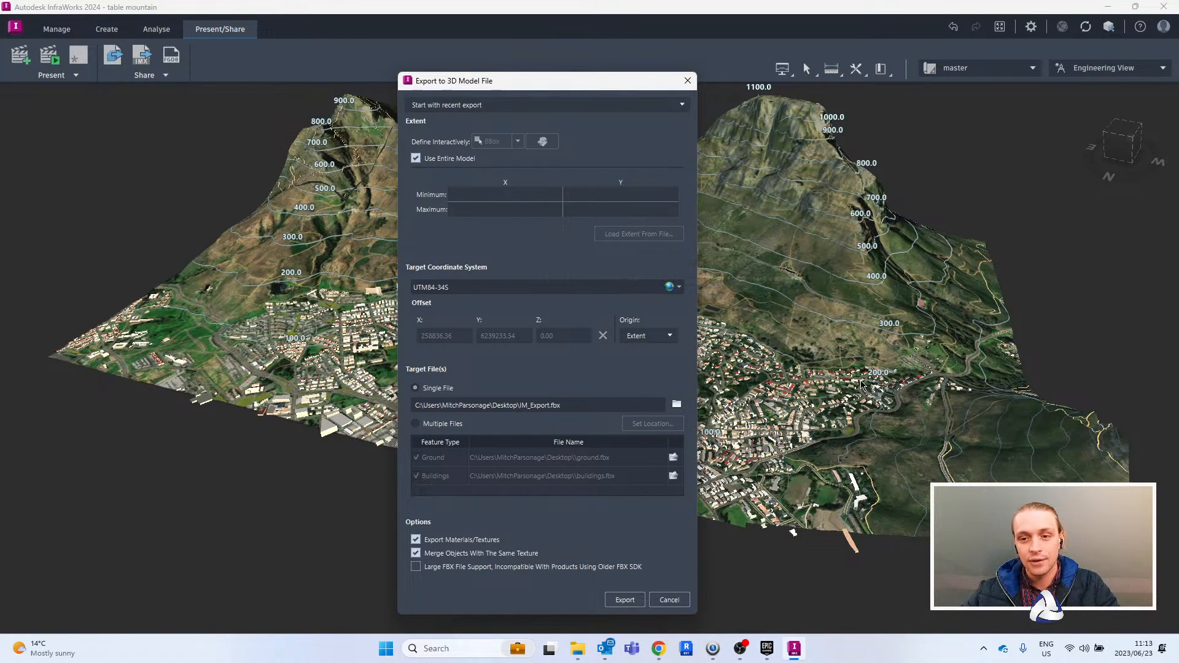
- Try to define the export extent as a polygon around the central city area instead of using the entire model
click(416, 158)
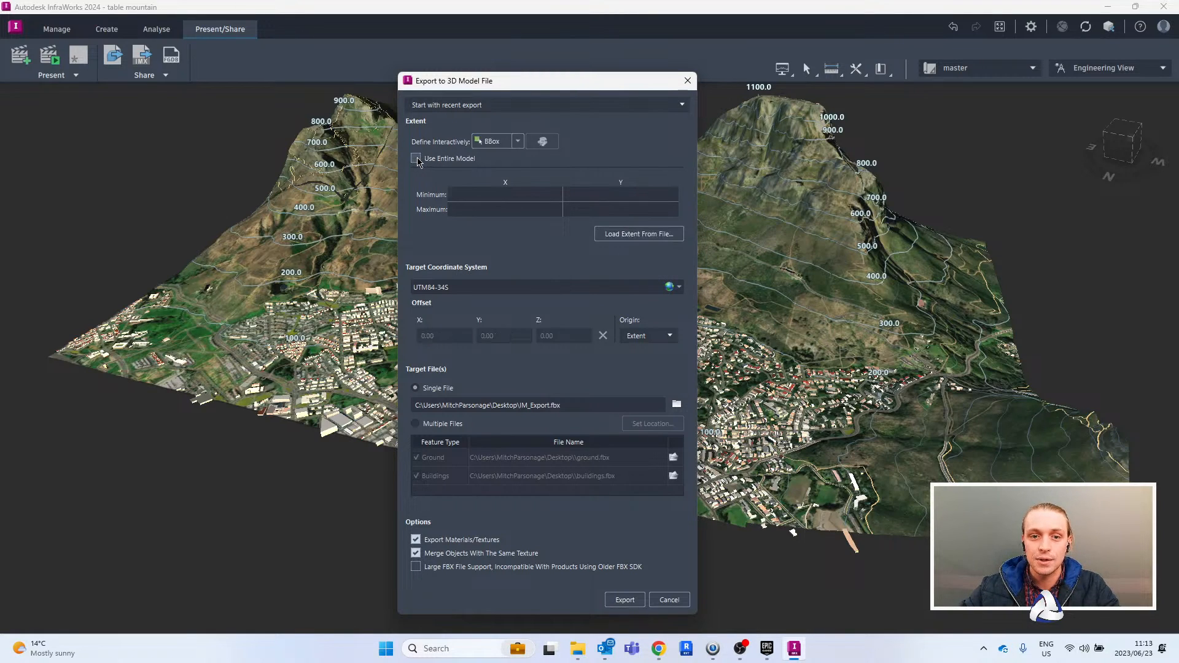
click(519, 143)
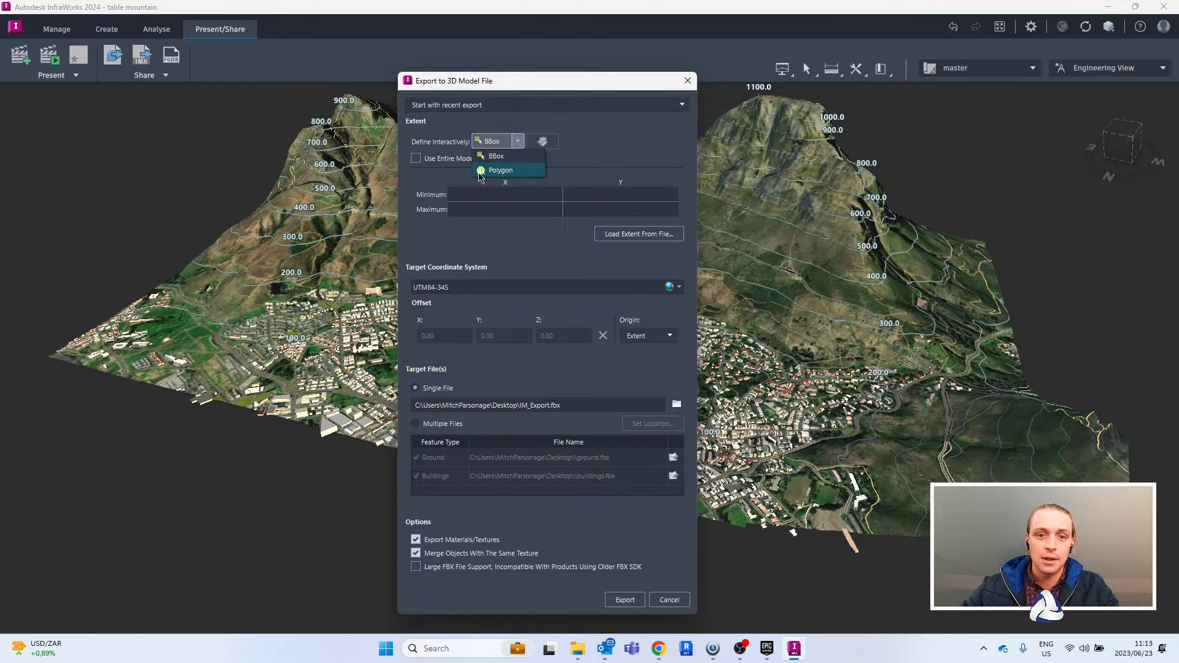
click(500, 171)
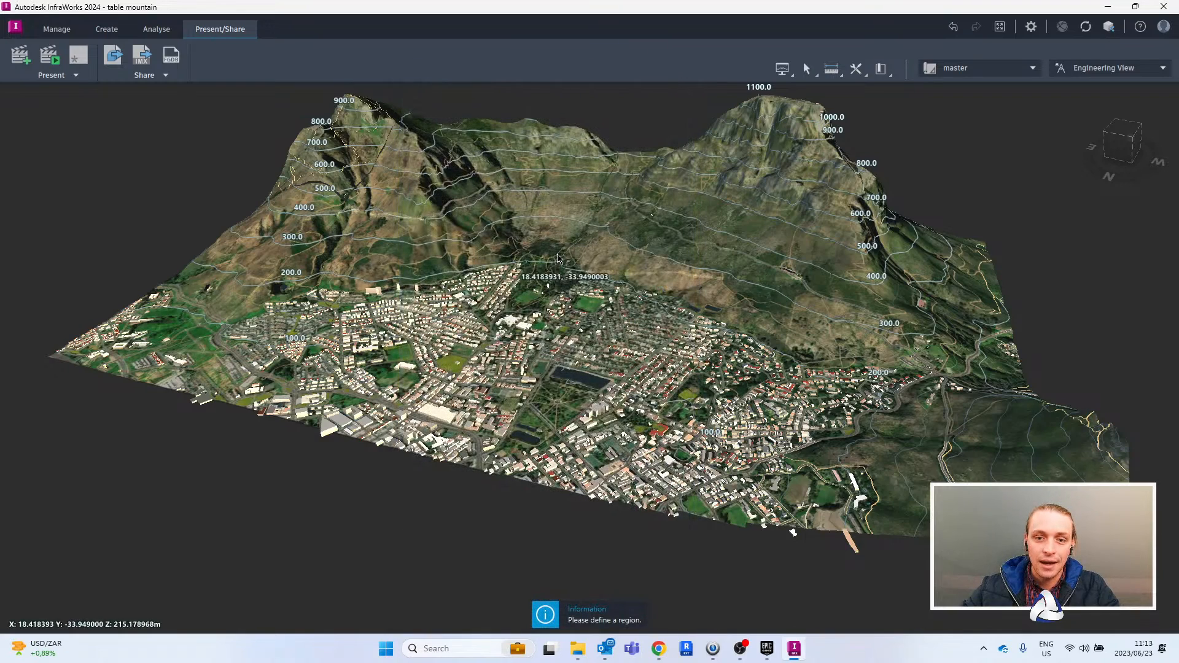
click(558, 259)
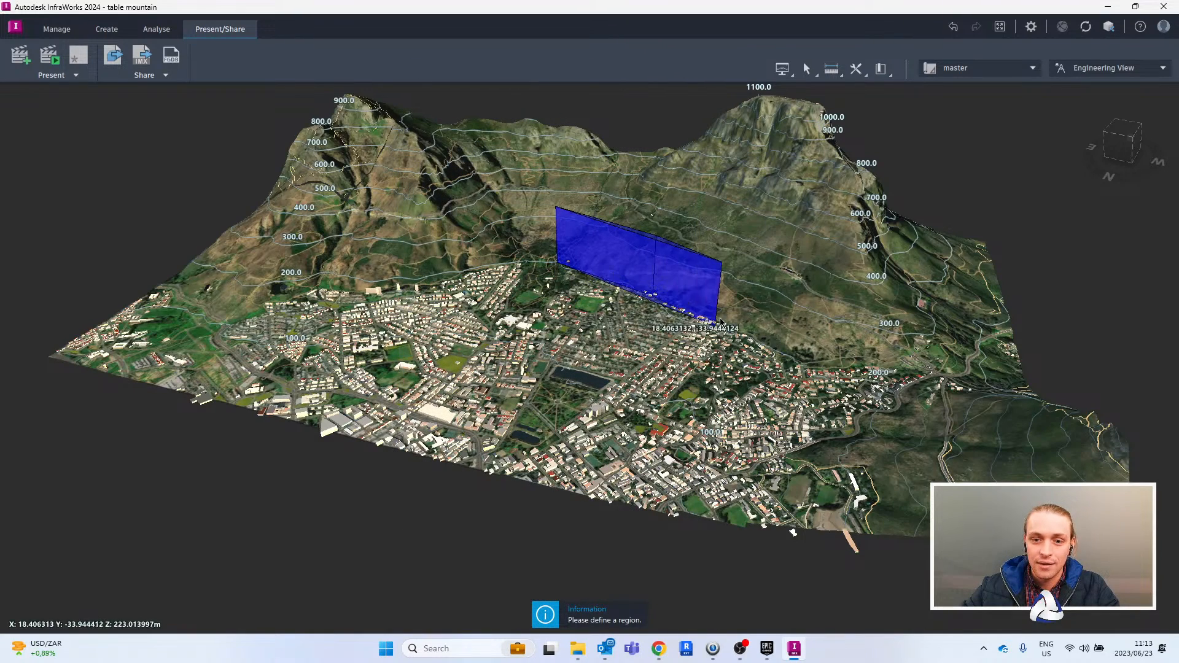
click(742, 328)
click(764, 428)
click(630, 462)
click(443, 384)
click(467, 289)
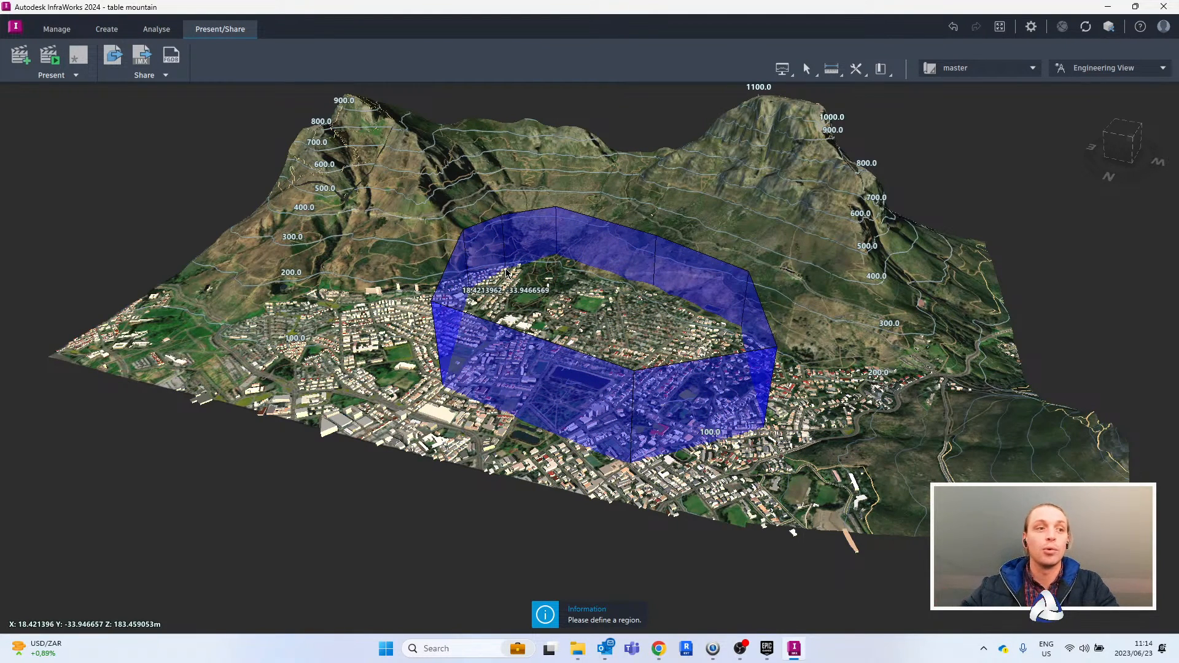
double_click(507, 274)
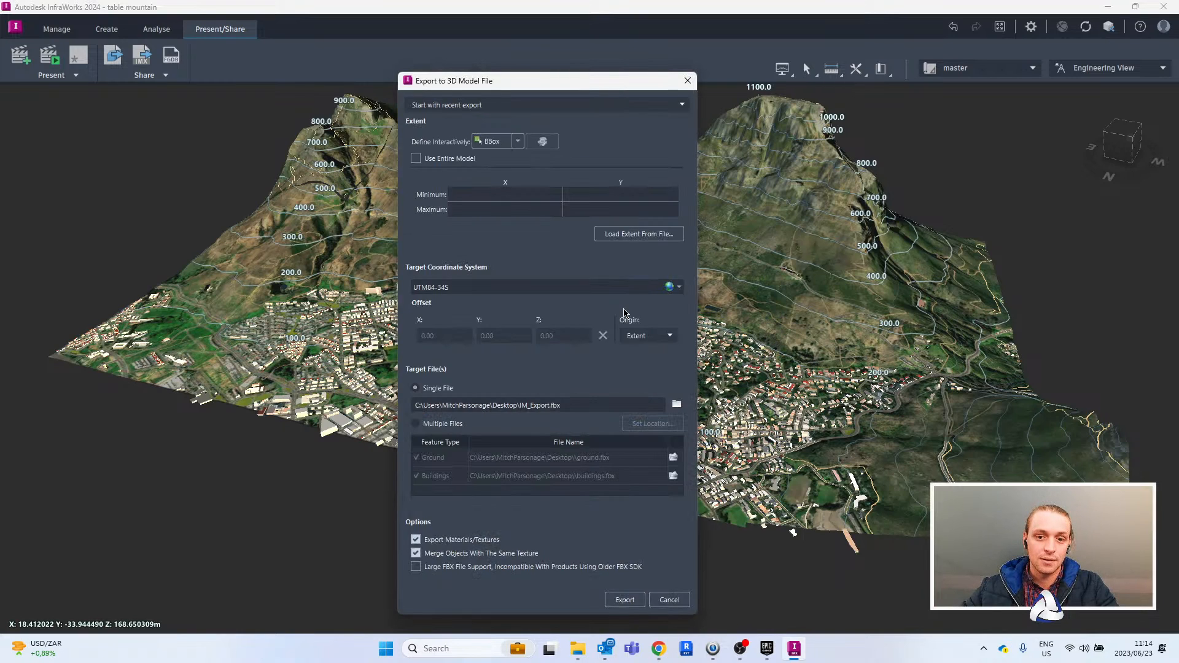
- Set the export extent back to the entire model
drag(575, 81, 602, 77)
click(443, 154)
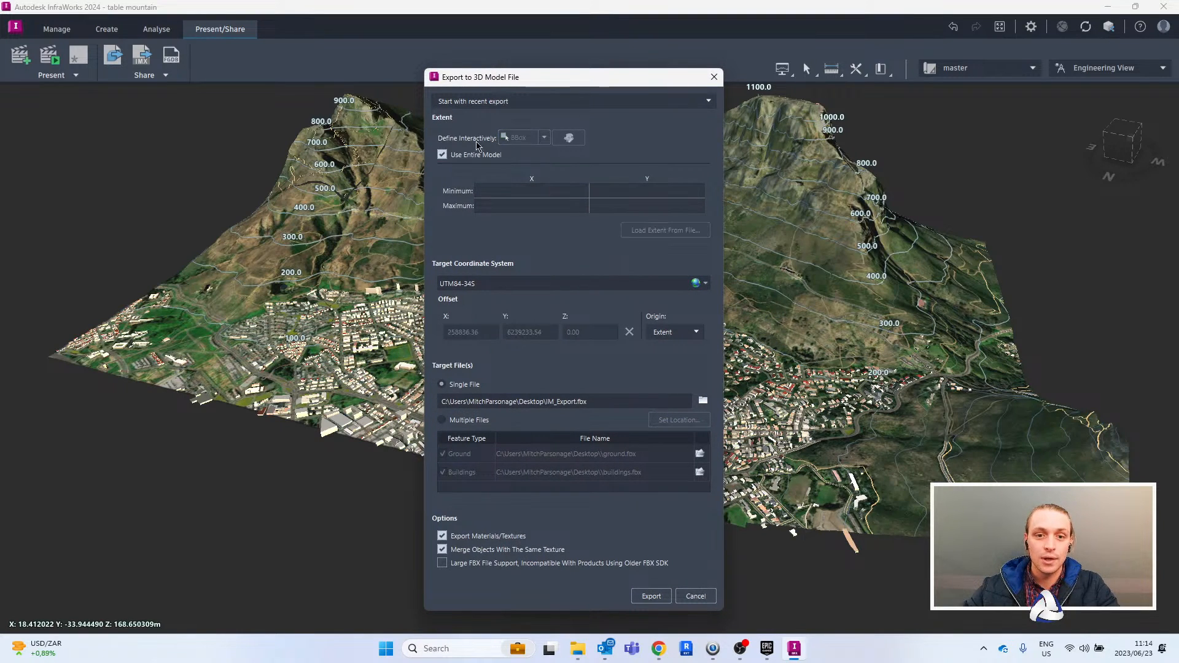
drag(595, 84, 576, 64)
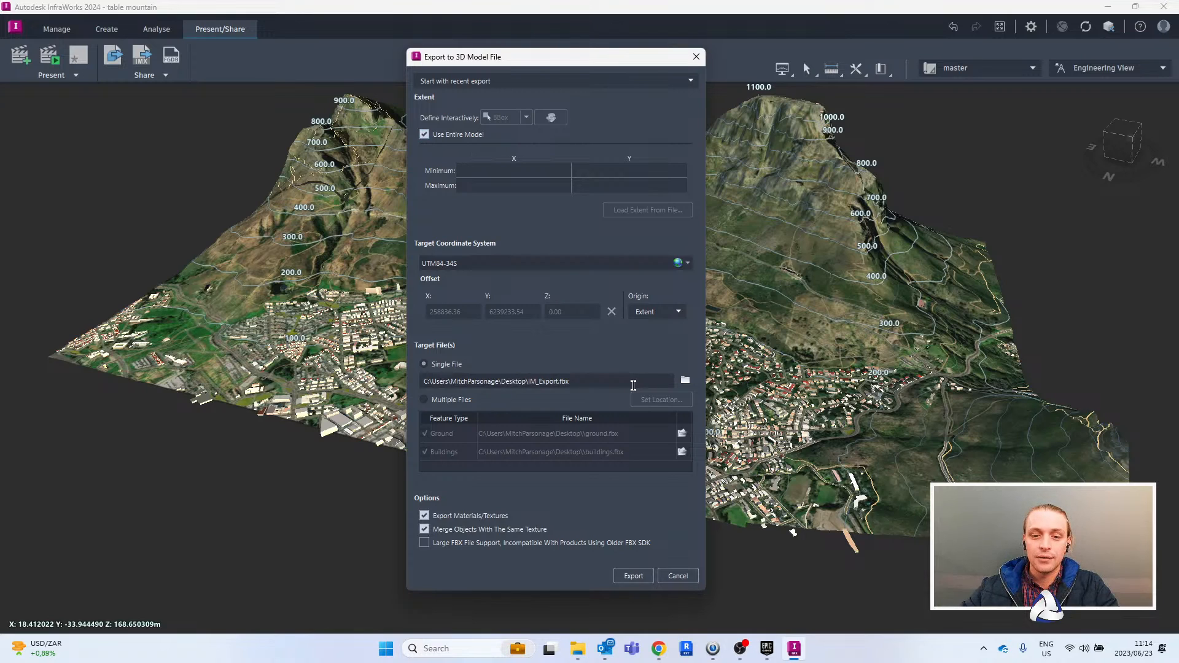
- Set the single-file export target to an FBX named Twinmotion Demo in the Desktop/Work/Twinmotion Testing folder
click(529, 384)
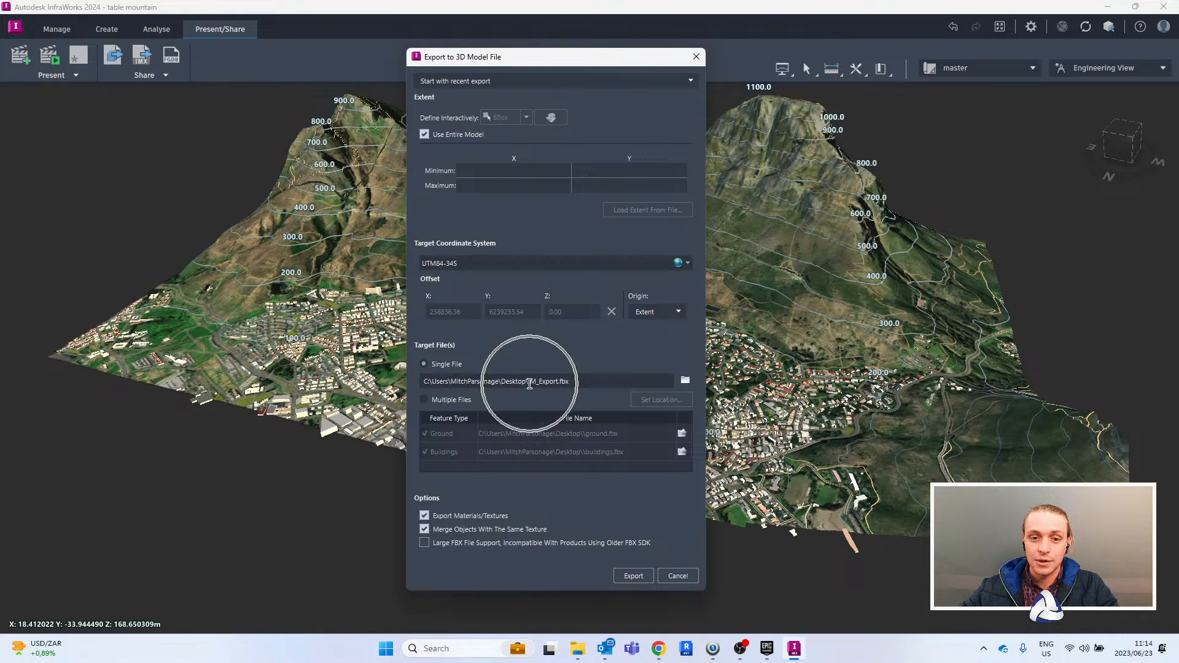
click(529, 383)
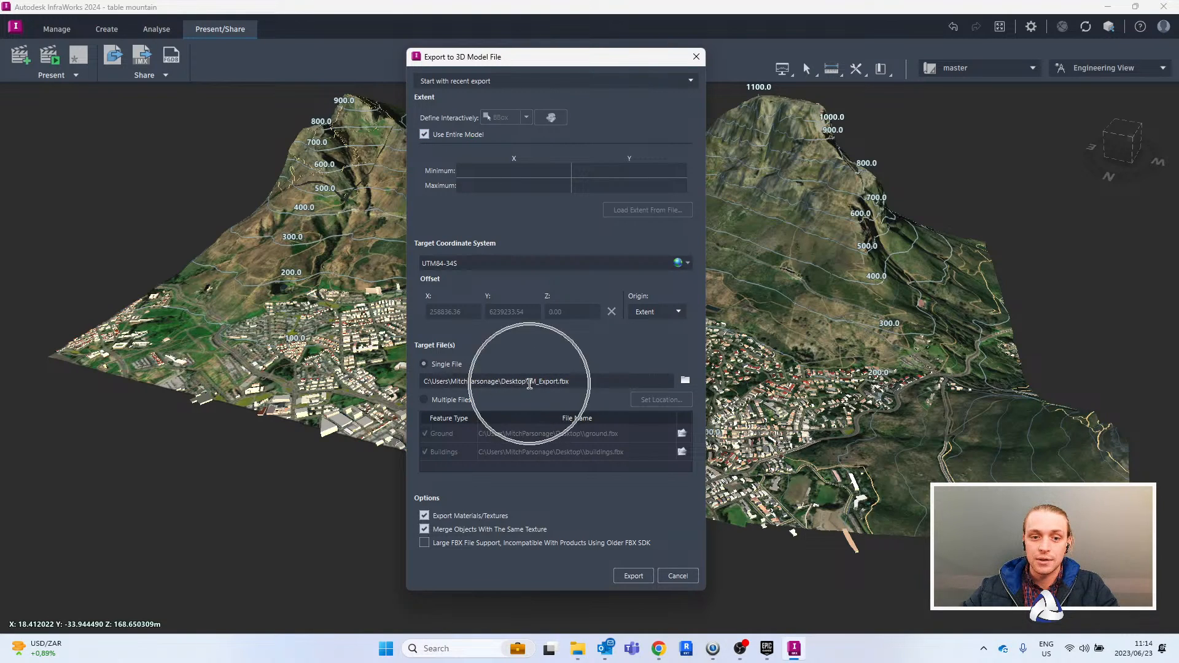
click(686, 380)
double_click(618, 182)
scroll(618, 187, down, 3)
double_click(579, 311)
double_click(560, 335)
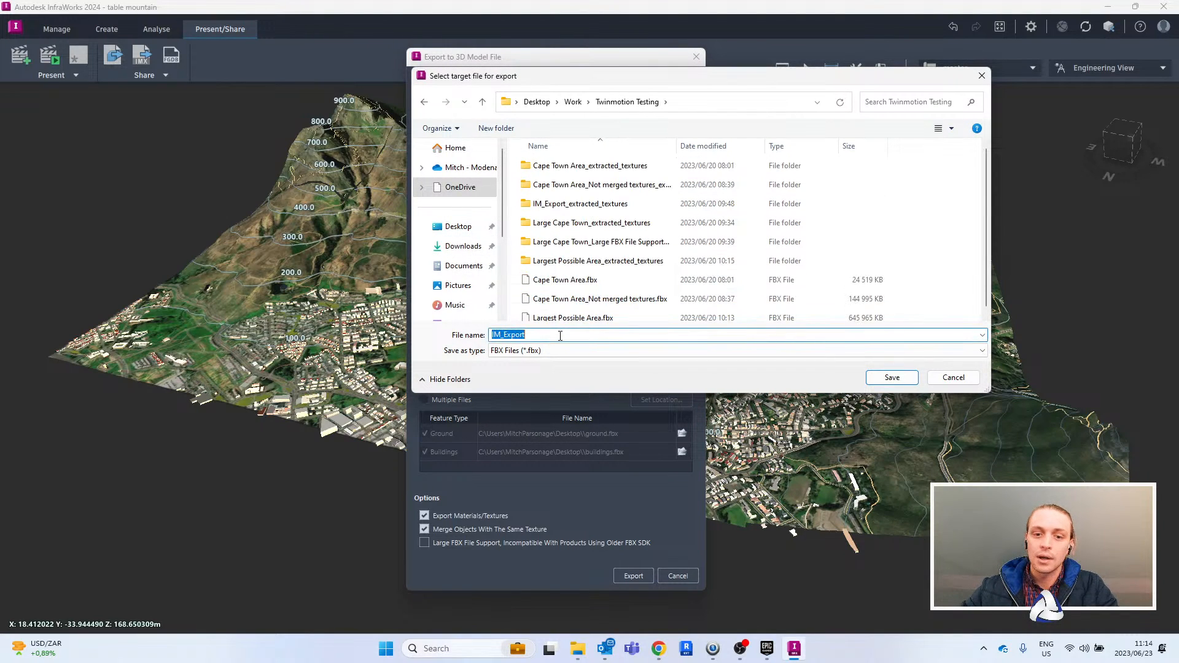
text(Twinmotion Demop)
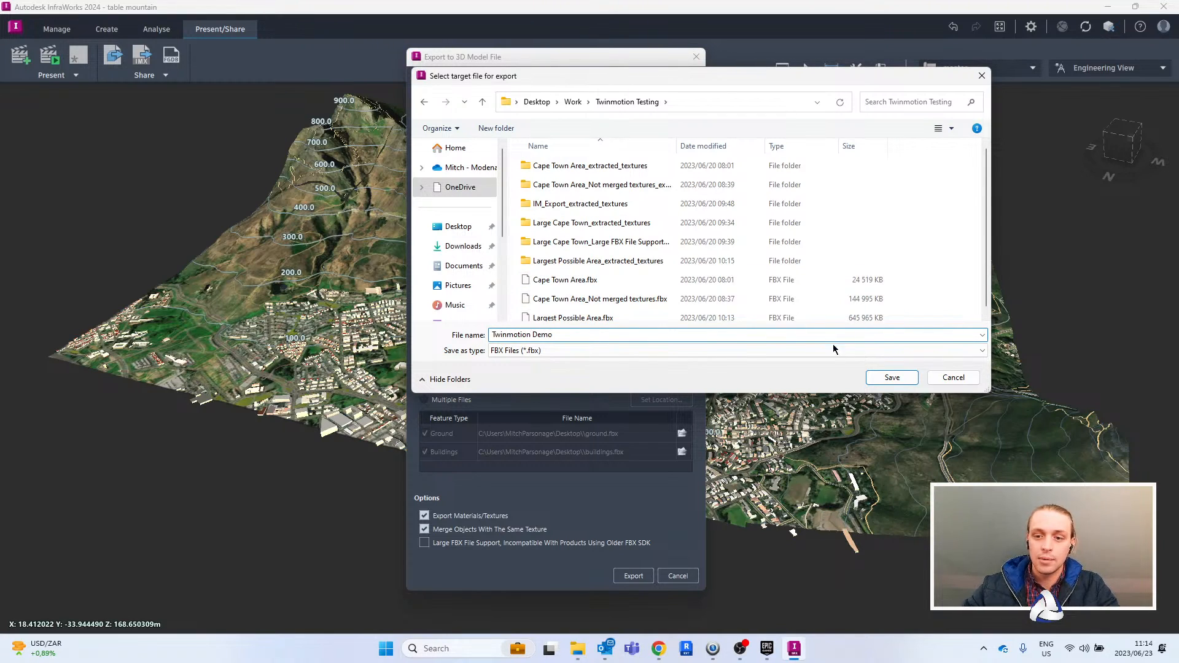
click(891, 378)
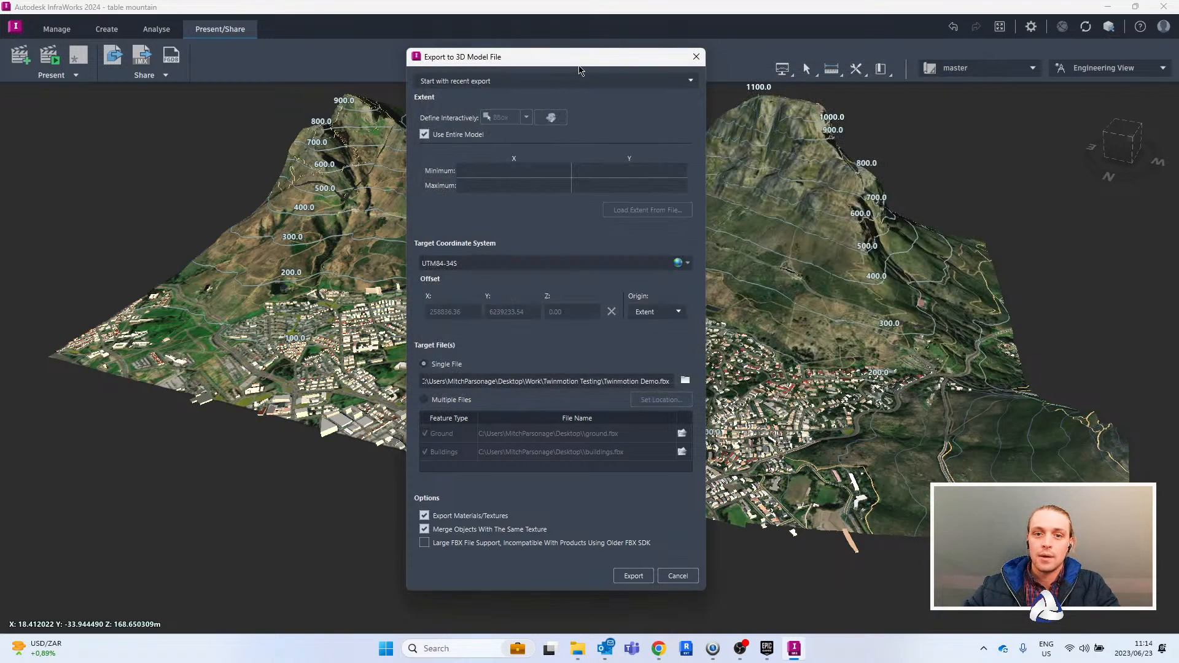
drag(579, 60, 589, 48)
key(ctrl)
key(ctrl)
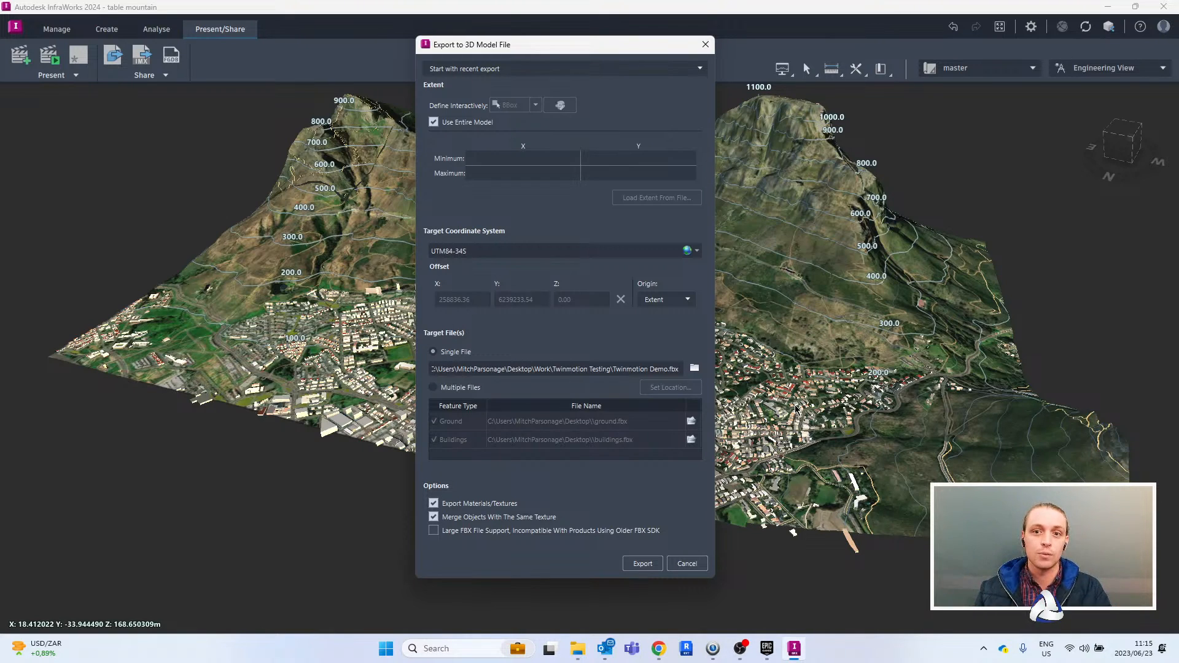
- Toggle Merge Objects With The Same Texture off and back on in the export options
click(434, 517)
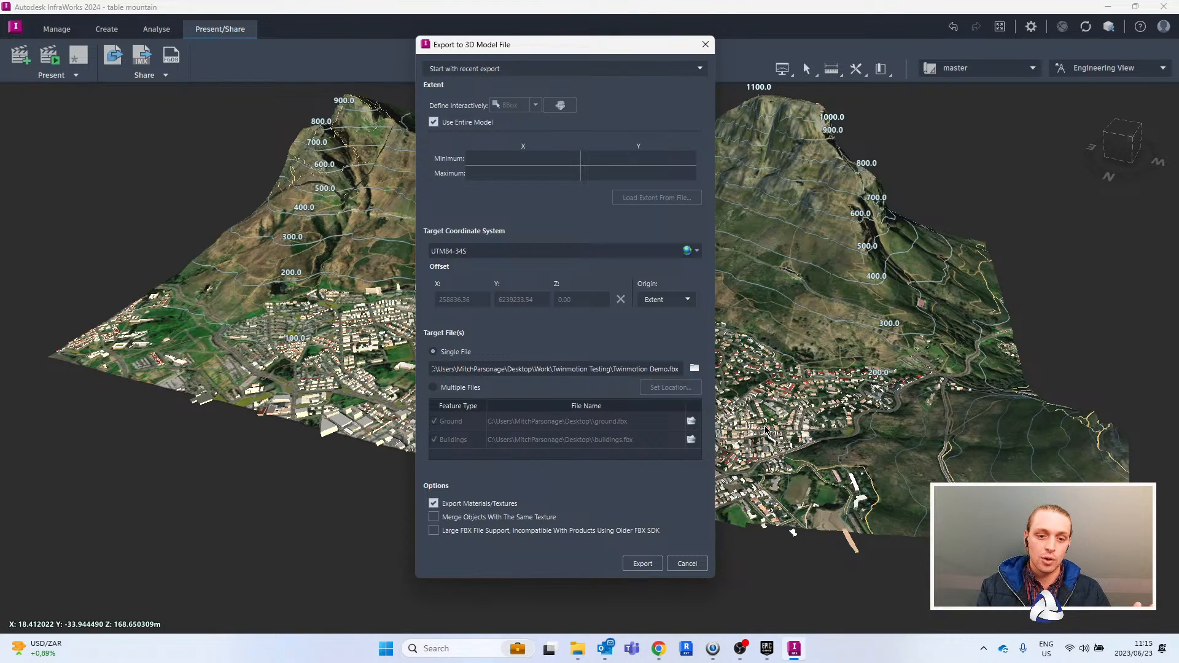
click(443, 518)
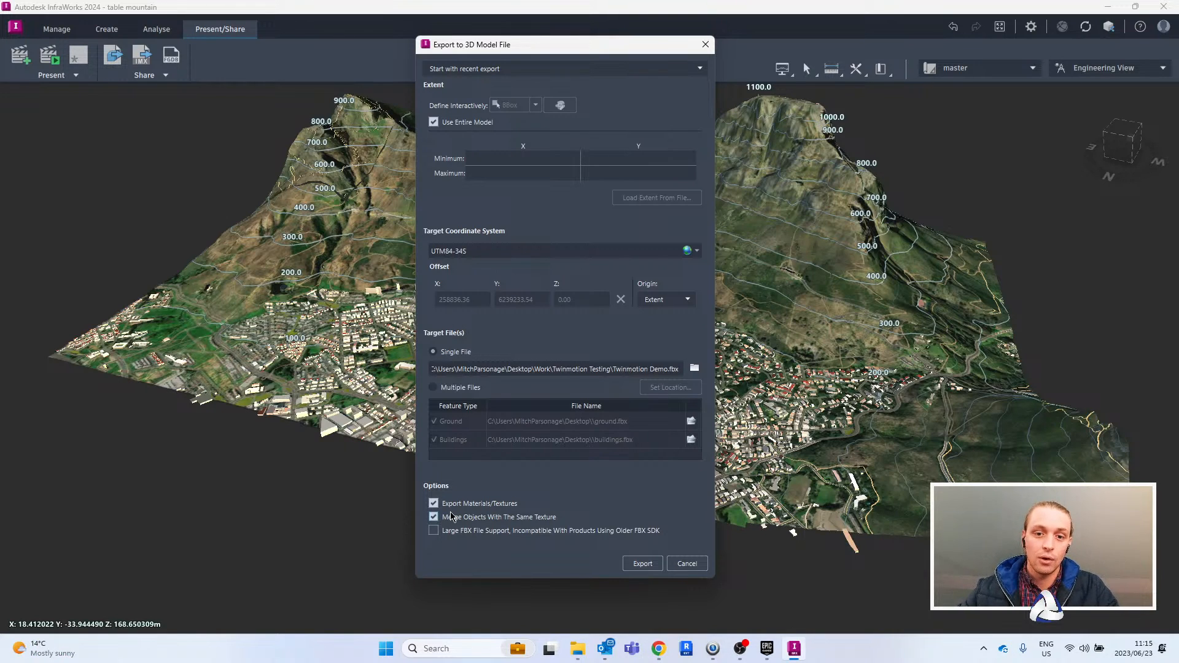
- Compare the file sizes of Cape Town Area.fbx and Cape Town Area_Not merged textures.fbx in the Desktop/Work/Twinmotion Testing folder
mouse_move(580, 653)
click(591, 608)
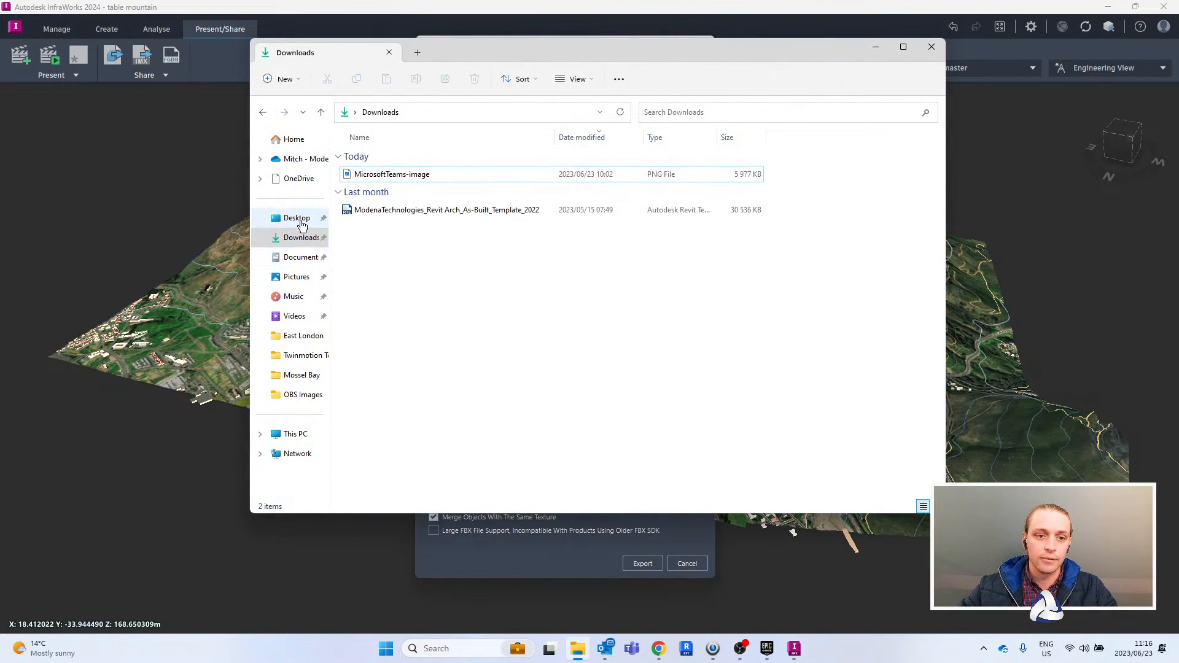
click(297, 218)
double_click(438, 165)
scroll(408, 283, down, 3)
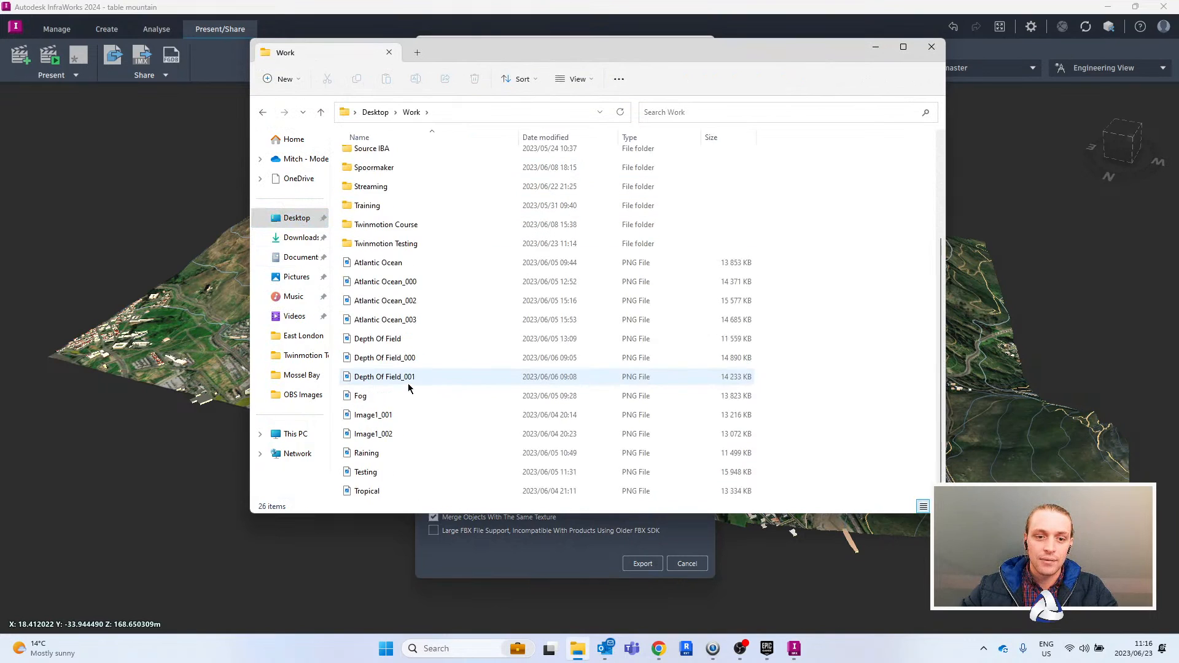
double_click(416, 245)
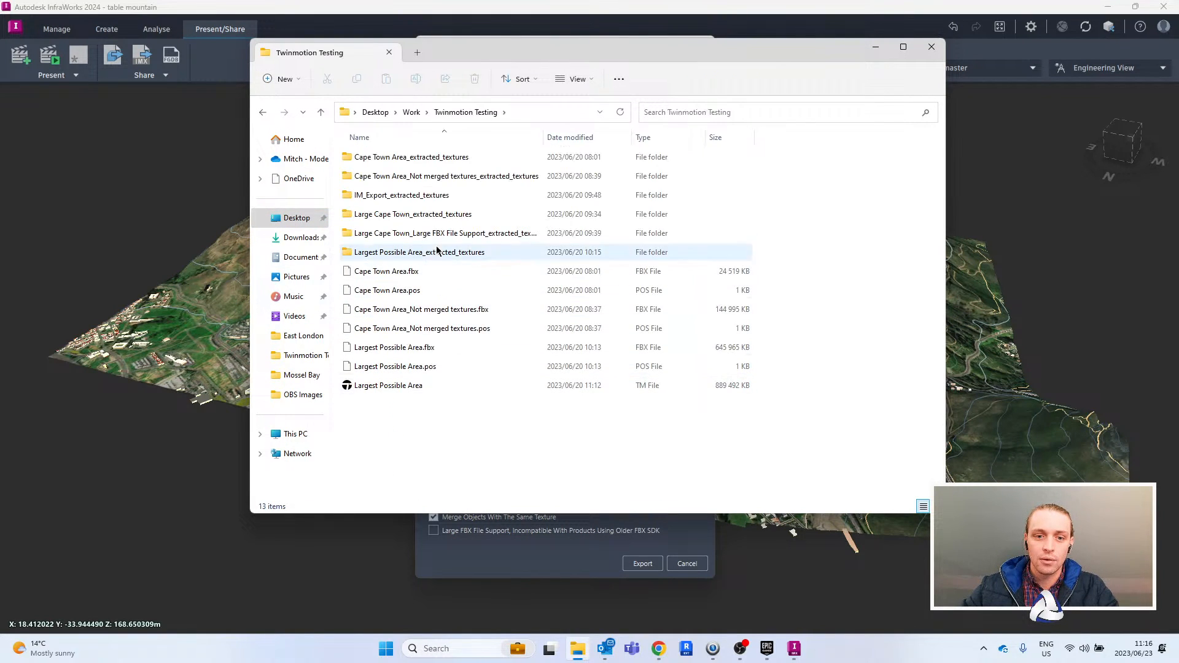
click(442, 311)
ctrl+click(413, 272)
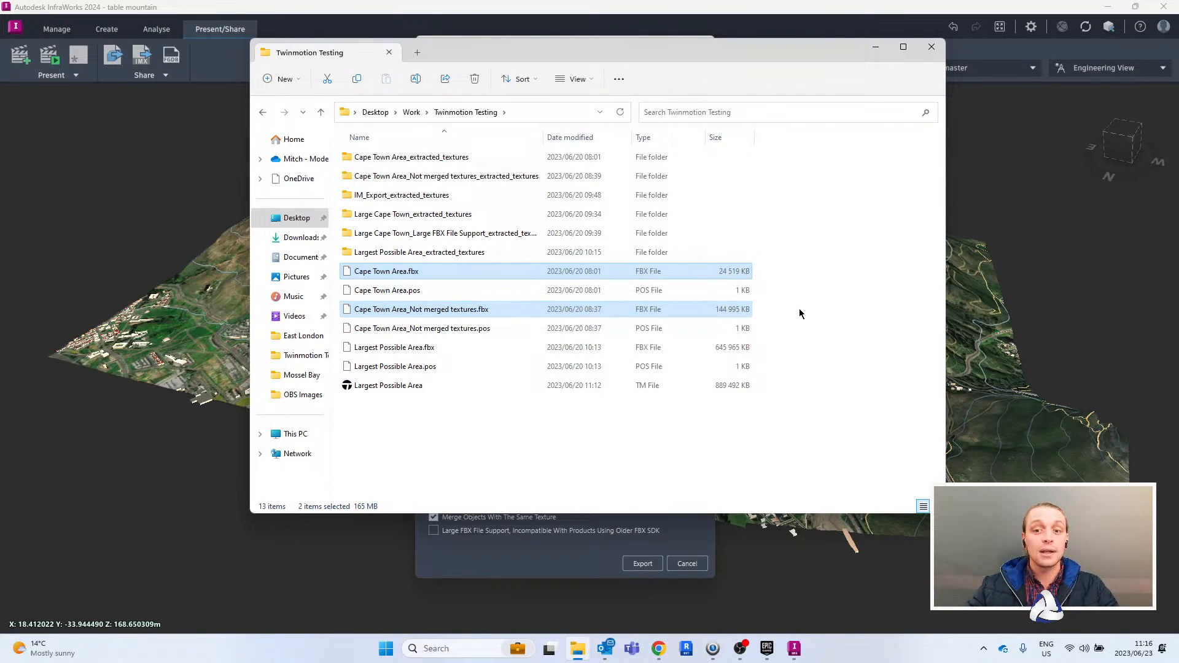
drag(724, 42, 795, 7)
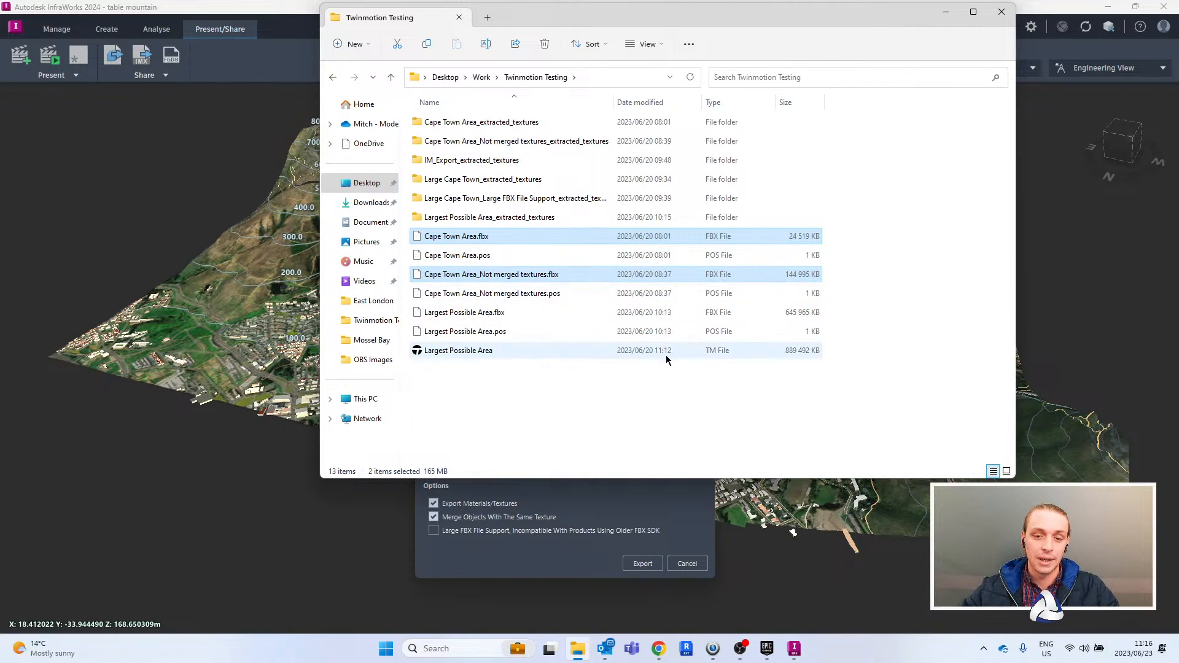
click(621, 448)
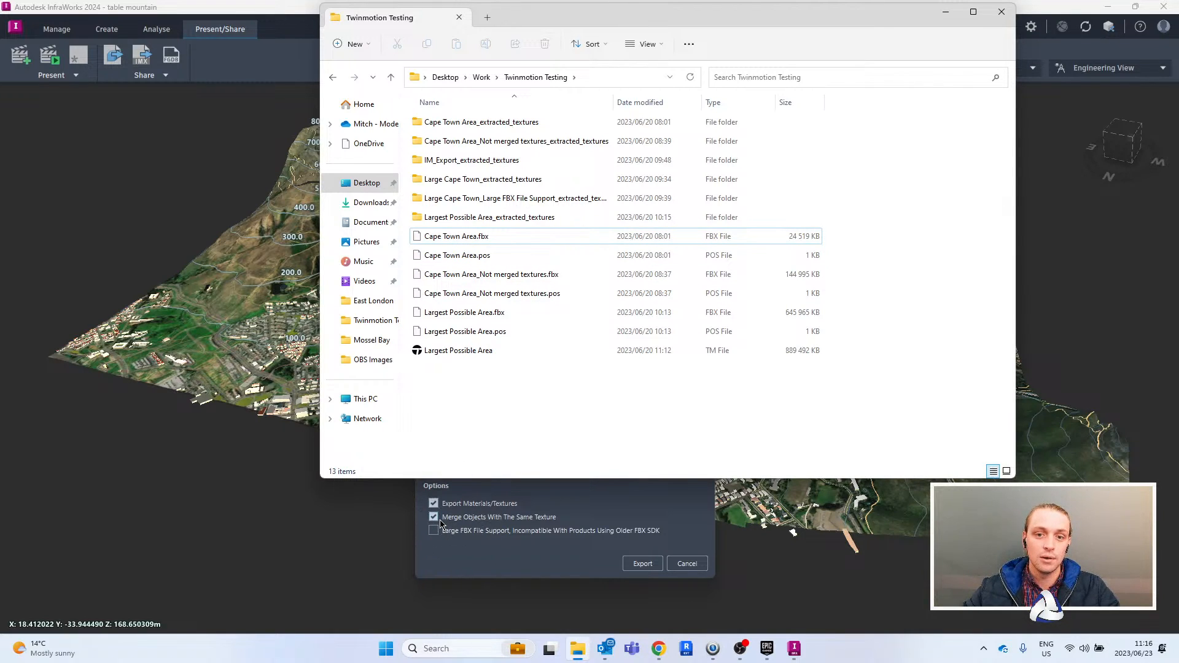
click(1002, 12)
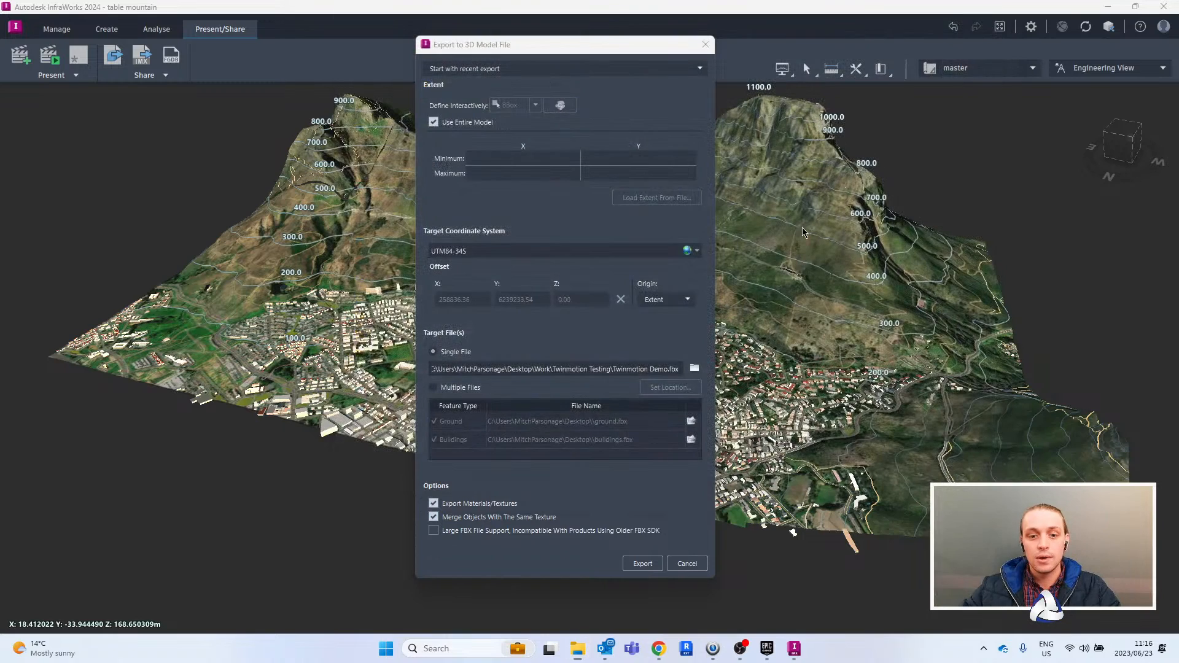
- Export the entire model to the FBX file with Export Materials/Textures and Merge Objects With The Same Texture enabled
click(434, 517)
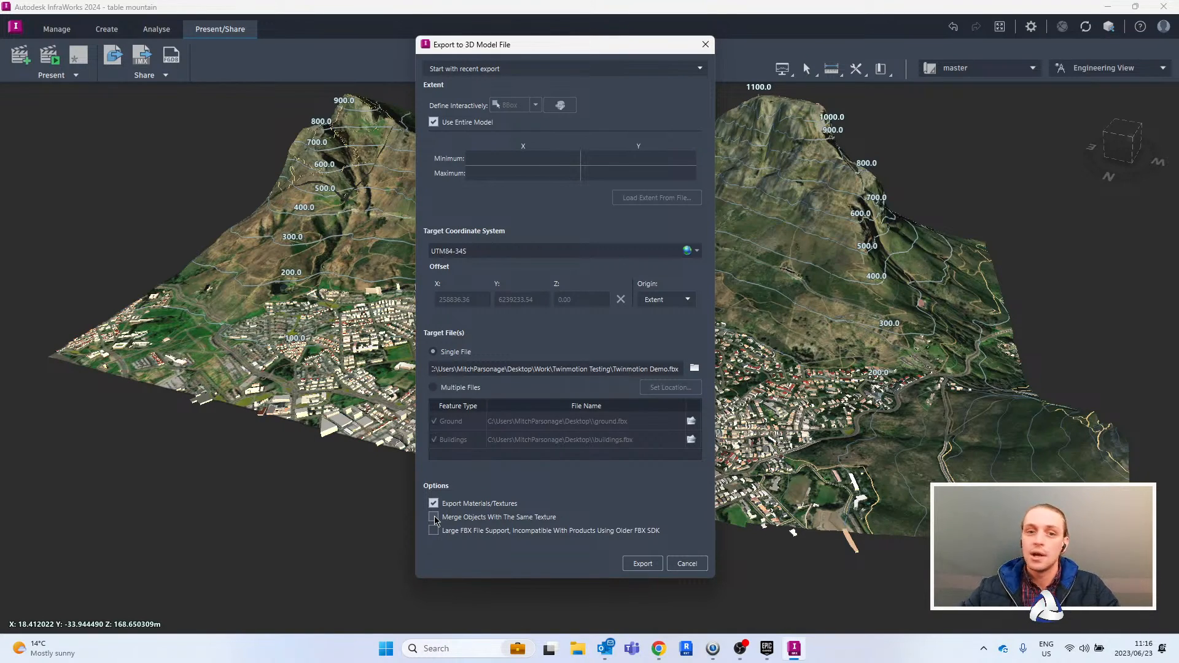
click(433, 518)
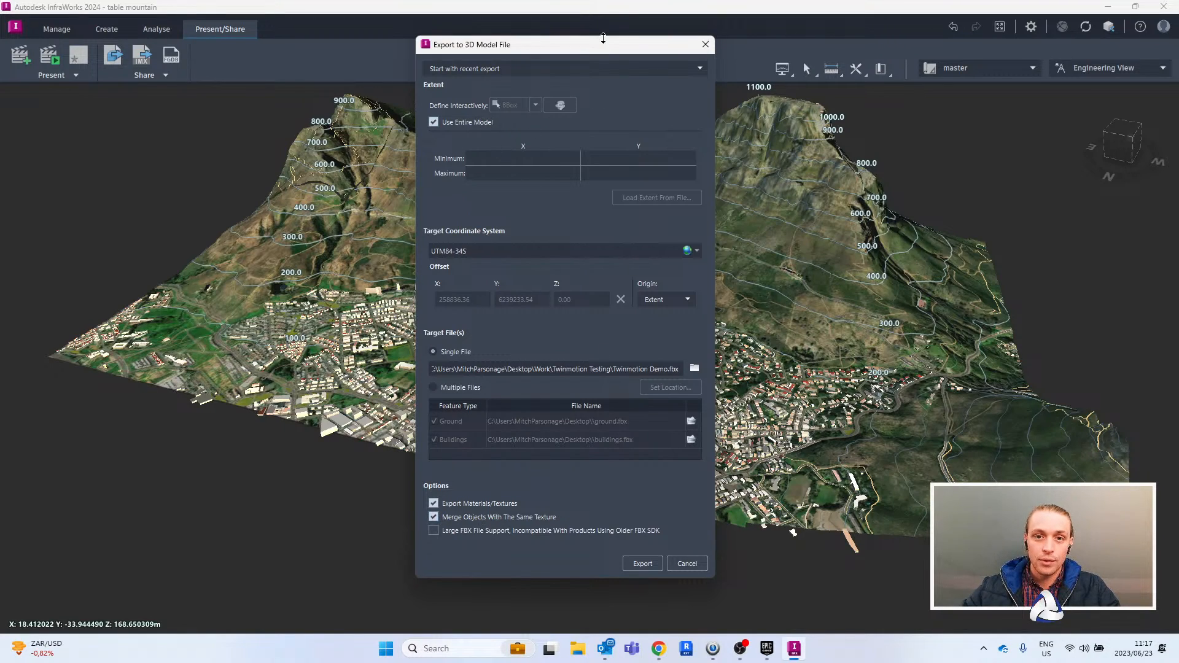
drag(605, 50, 653, 51)
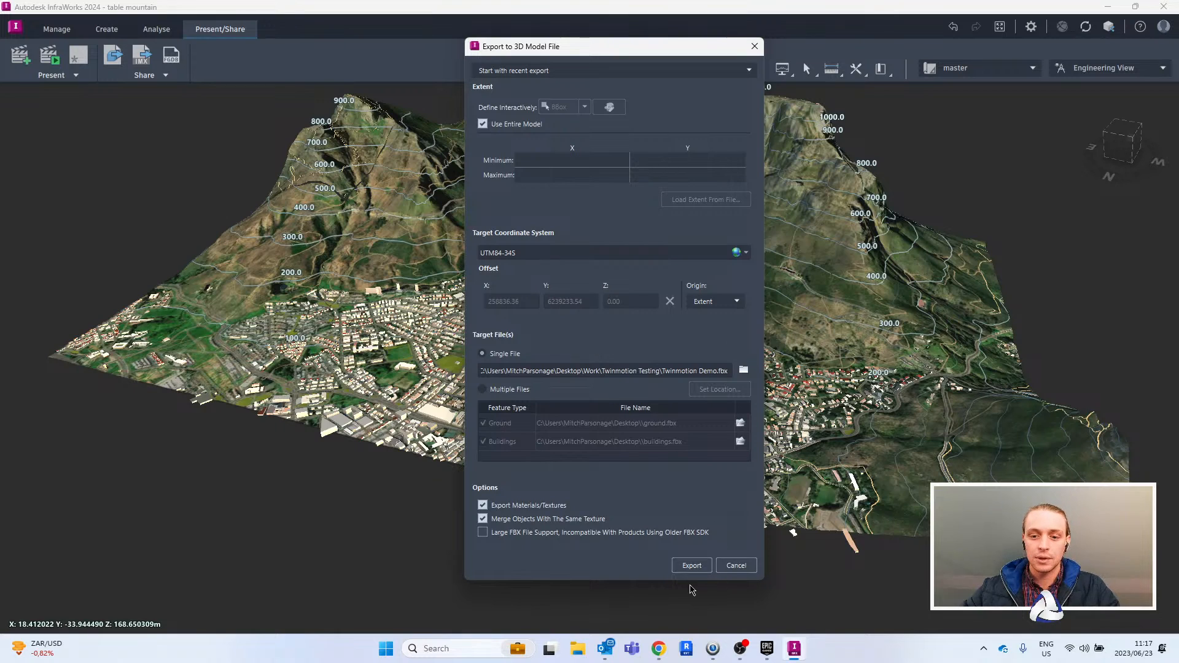
click(692, 566)
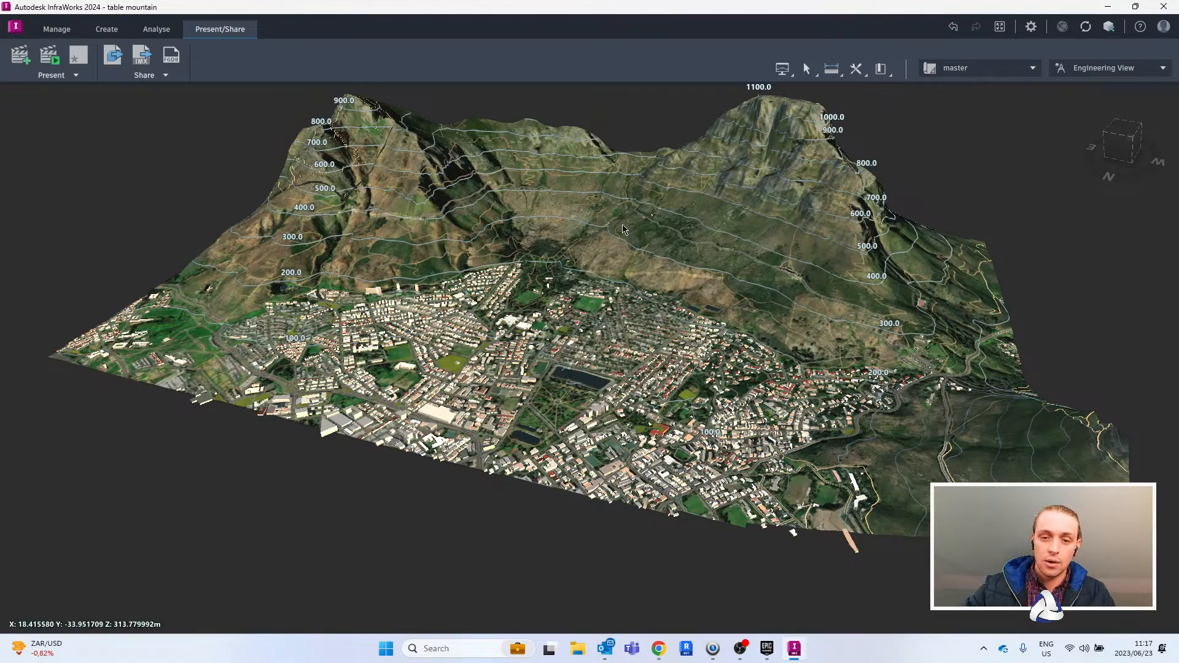
- Check the exported Twinmotion Demo.fbx and its size in the Desktop/Work/Twinmotion Testing folder
drag(705, 276, 571, 150)
scroll(633, 313, down, 1)
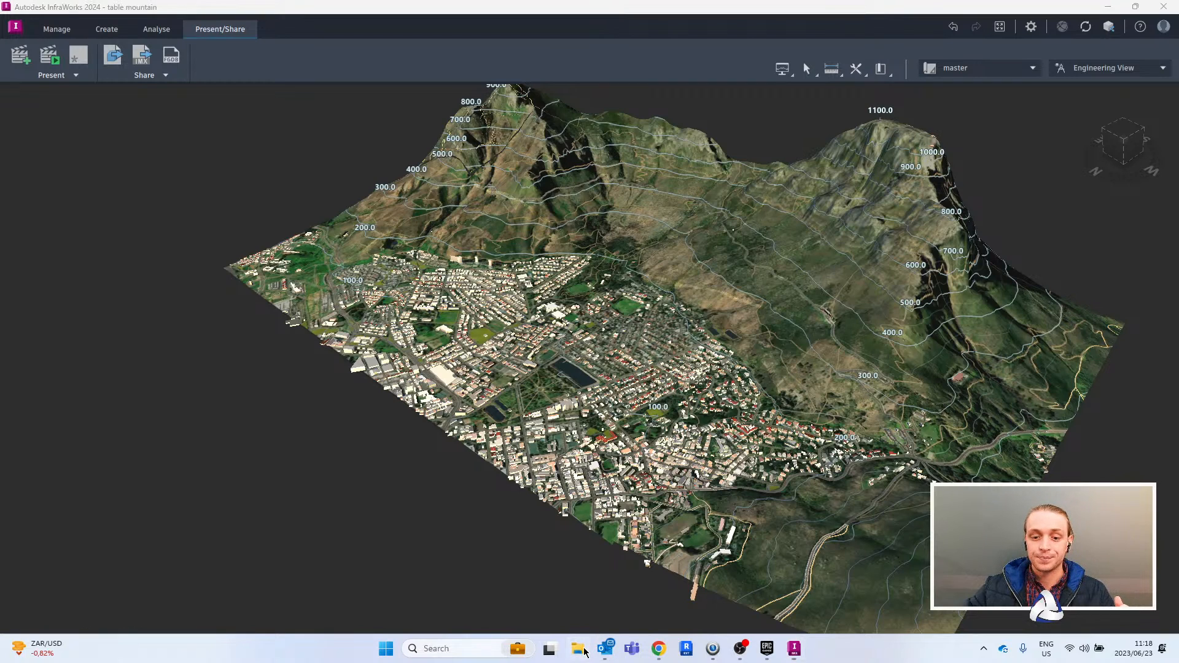
key(super+e)
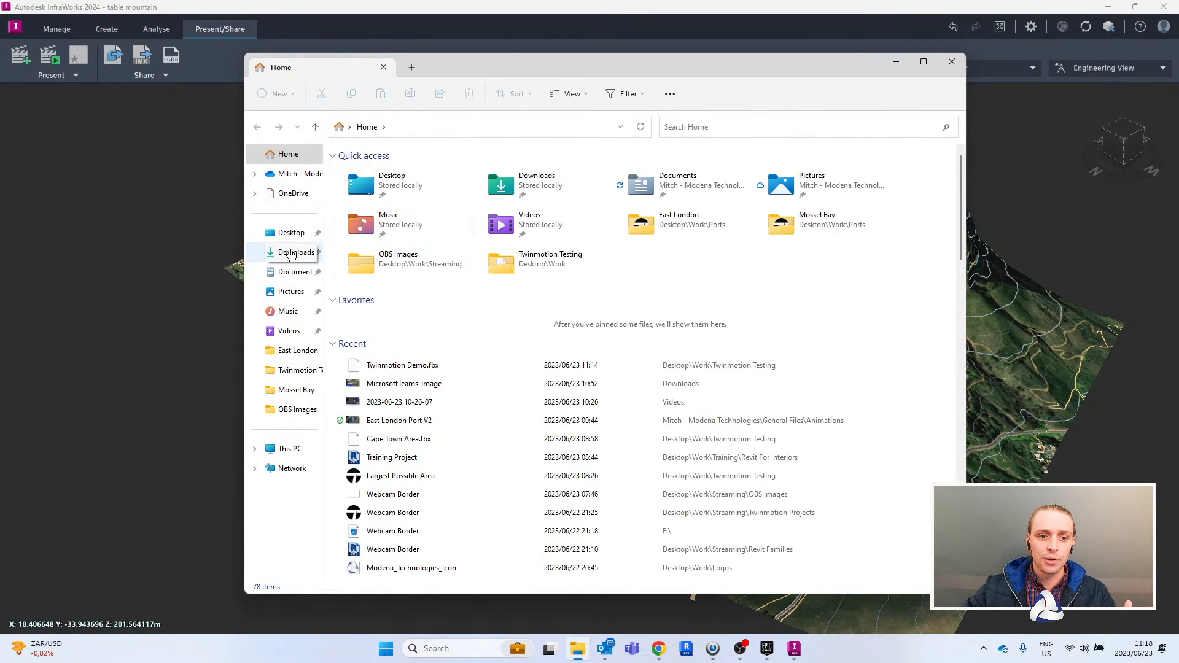
click(291, 232)
double_click(437, 188)
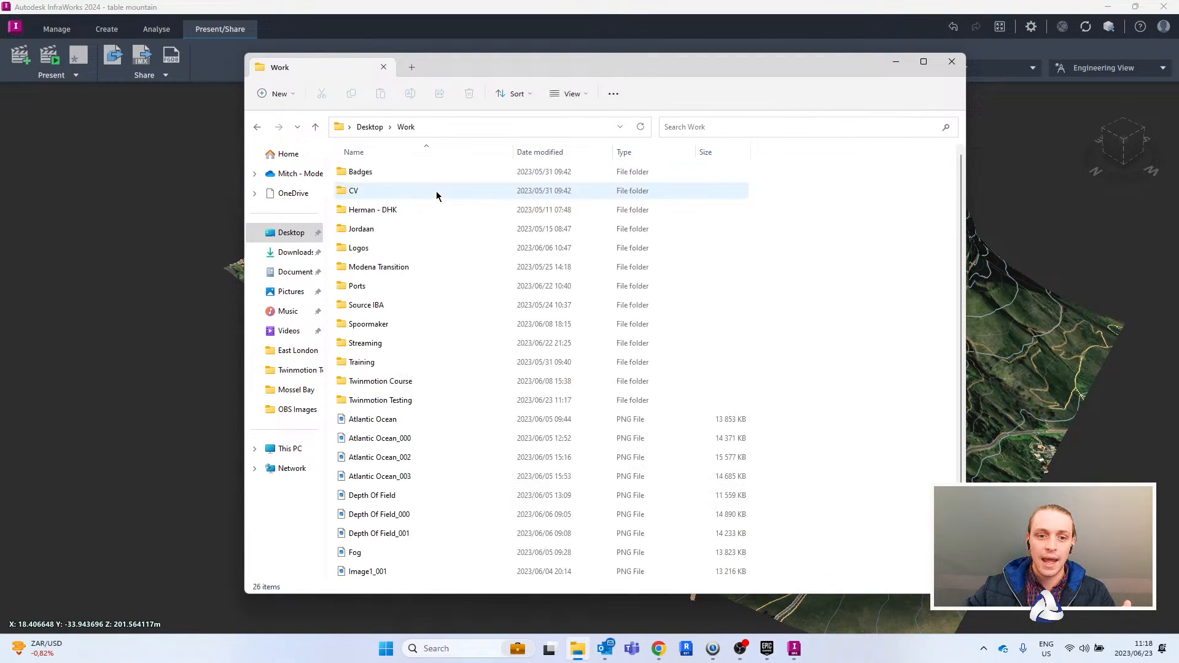
double_click(425, 400)
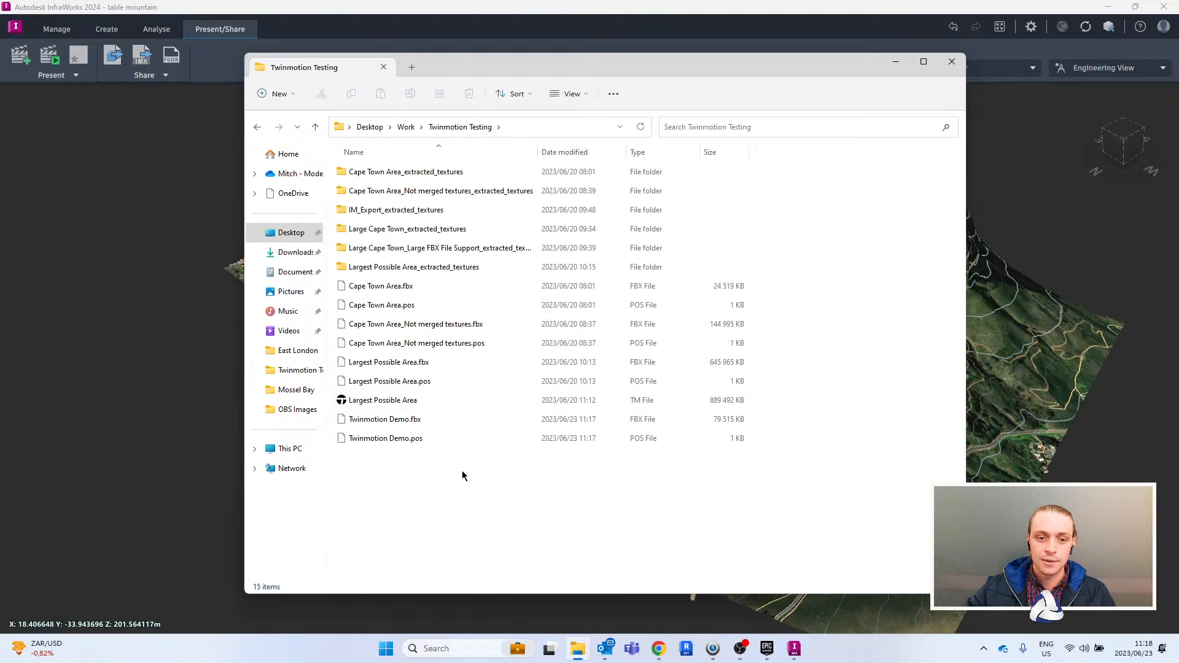
click(737, 423)
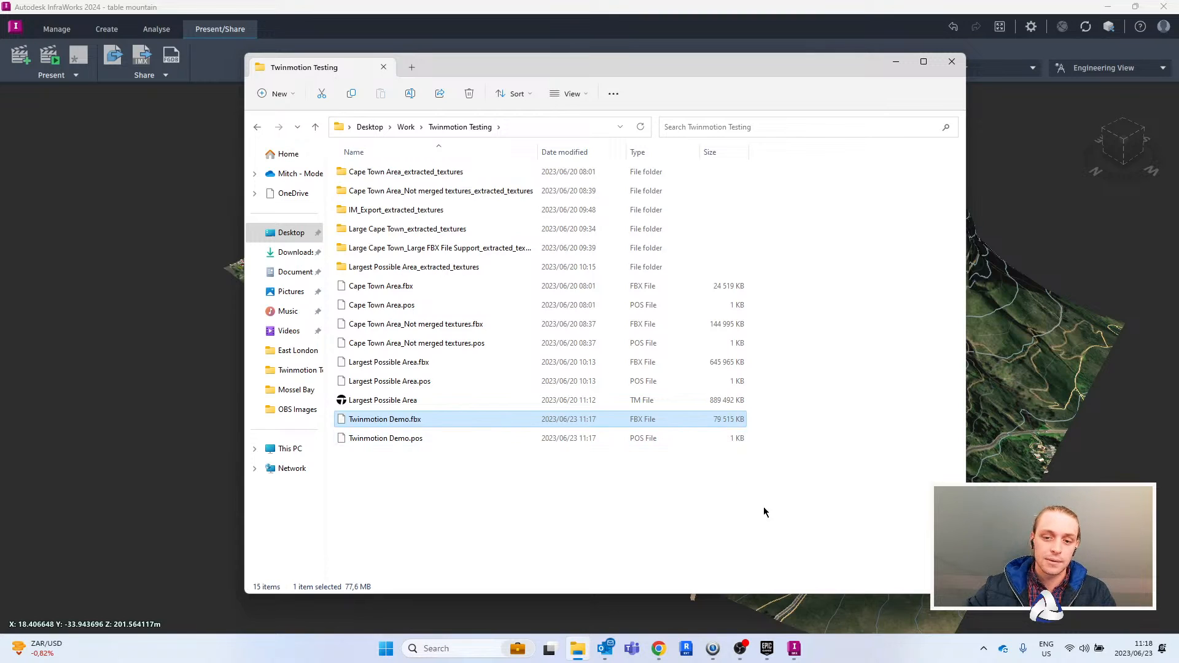
click(628, 491)
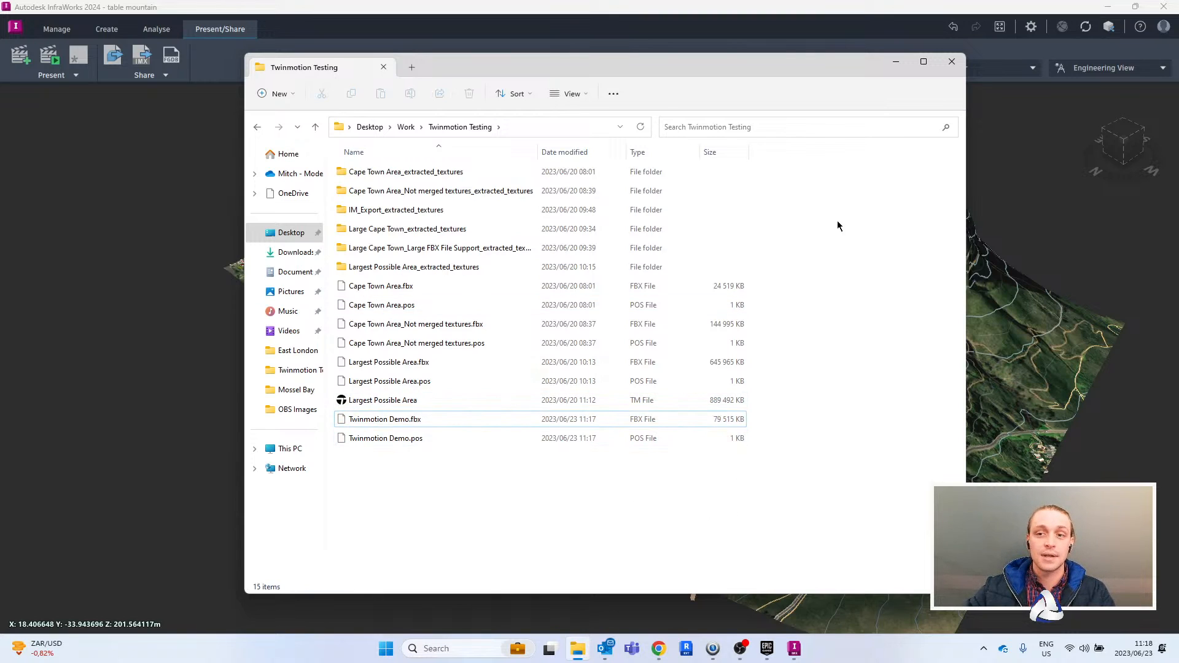
click(895, 66)
- Switch to the Epic Games Launcher and launch Twinmotion from its library
drag(651, 348, 666, 313)
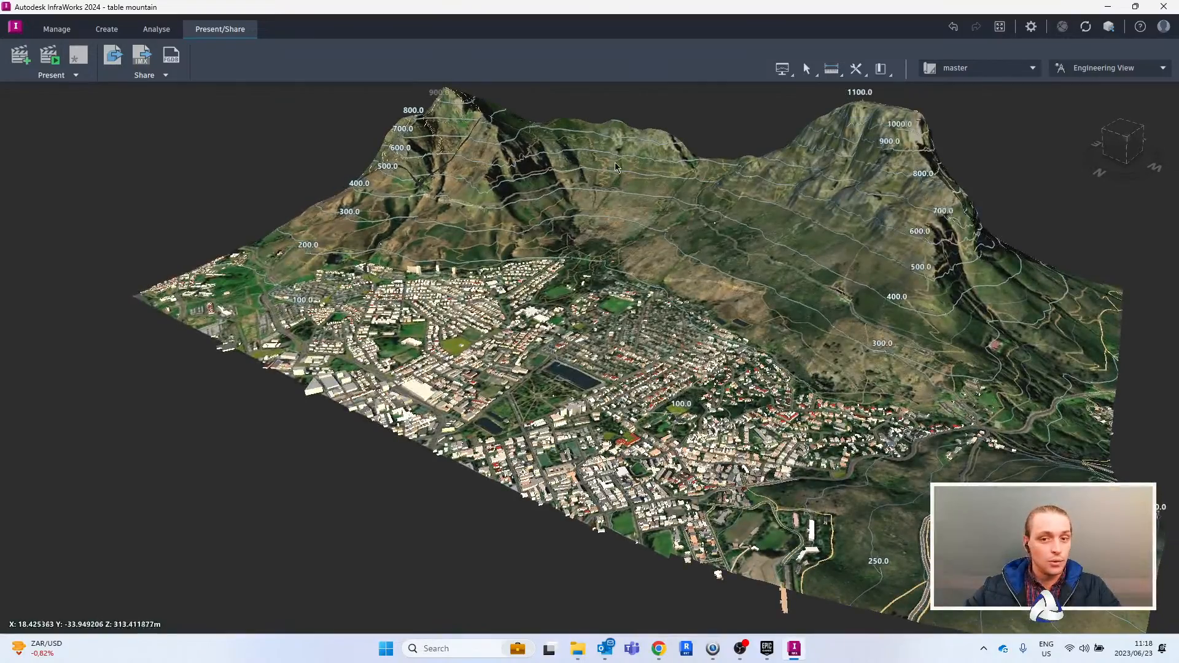
scroll(706, 315, down, 2)
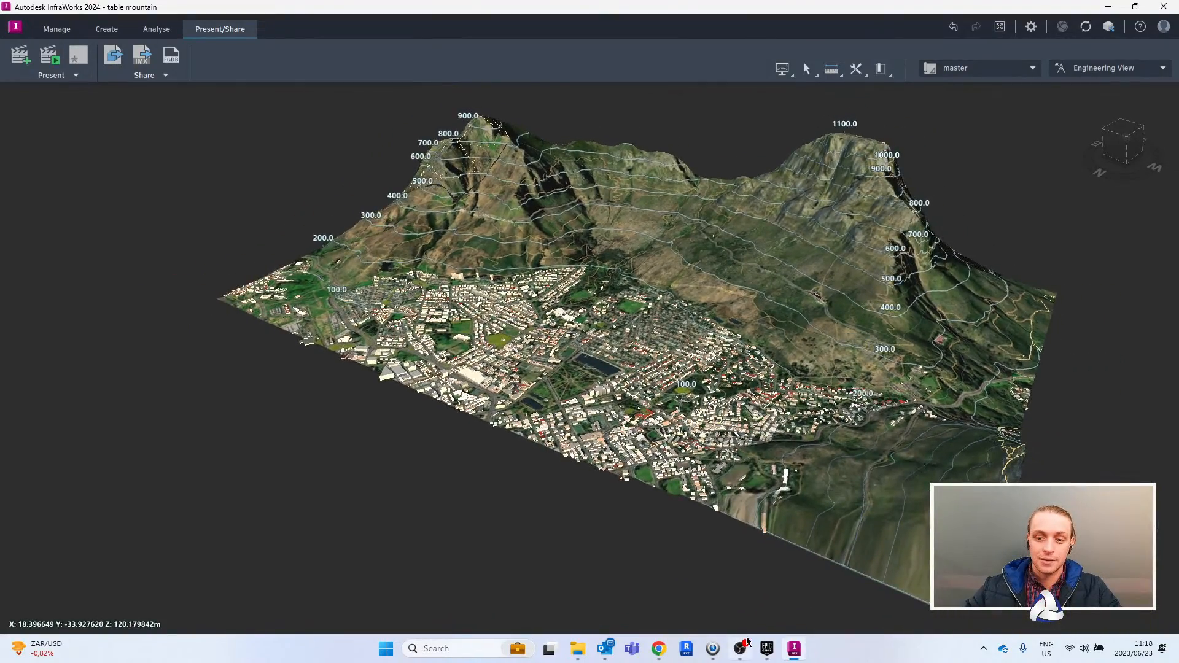
click(767, 649)
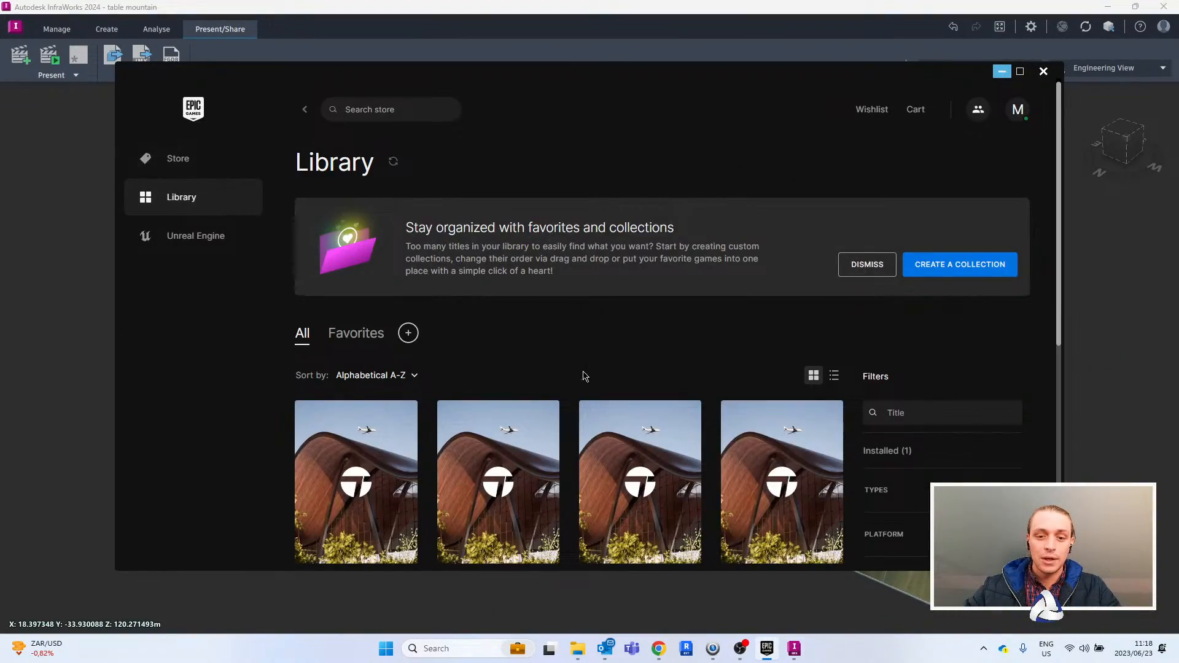
scroll(579, 373, down, 5)
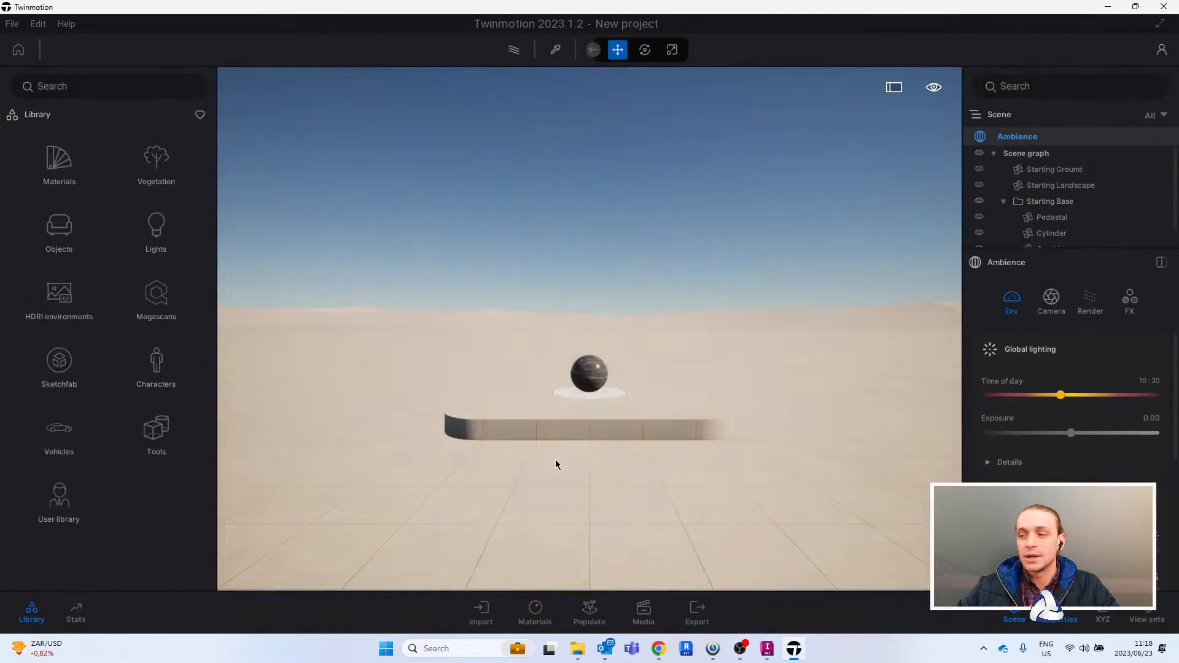
- Delete all the default starting objects from the new project's scene graph, from Starting Ground through the Starting Base contents
click(1044, 169)
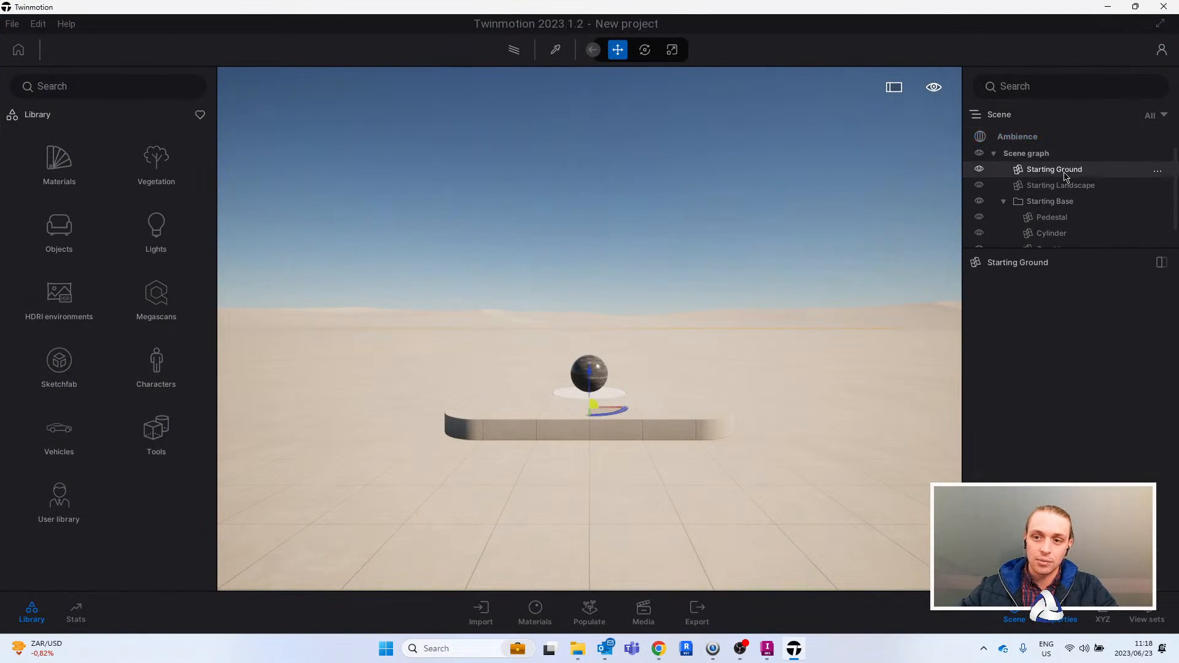
scroll(1047, 209, down, 1)
shift+click(1056, 242)
key(Delete)
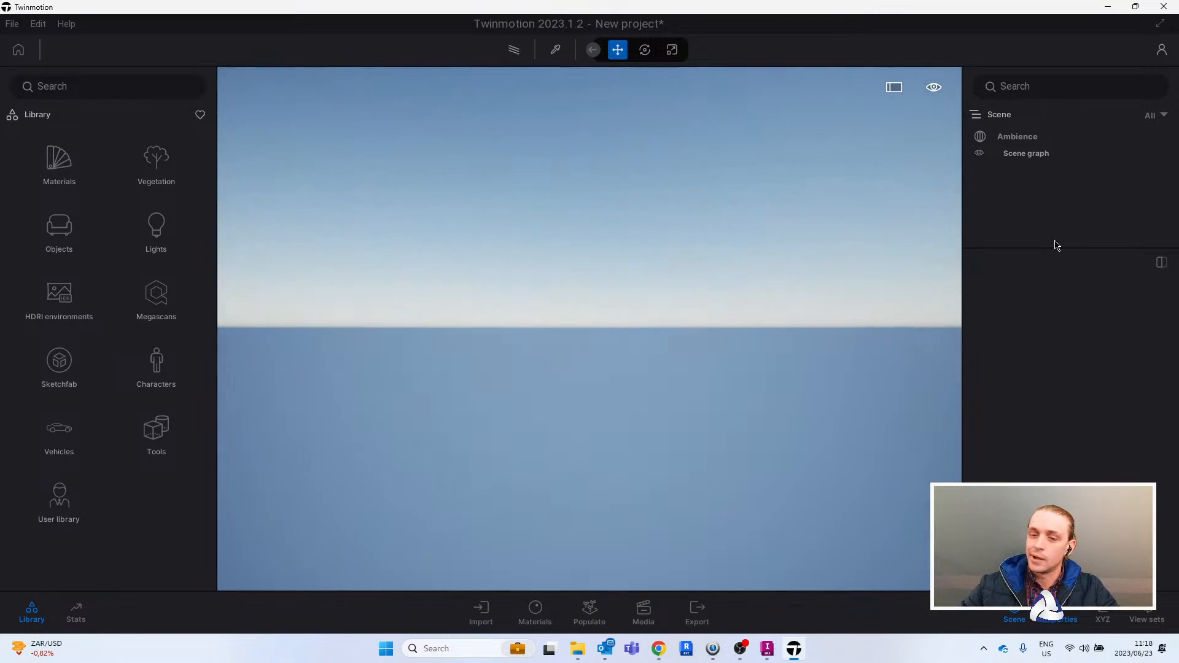
- Place the Flat landscape from the library's vegetation landscapes into the empty scene
click(140, 167)
click(74, 169)
drag(59, 152, 408, 366)
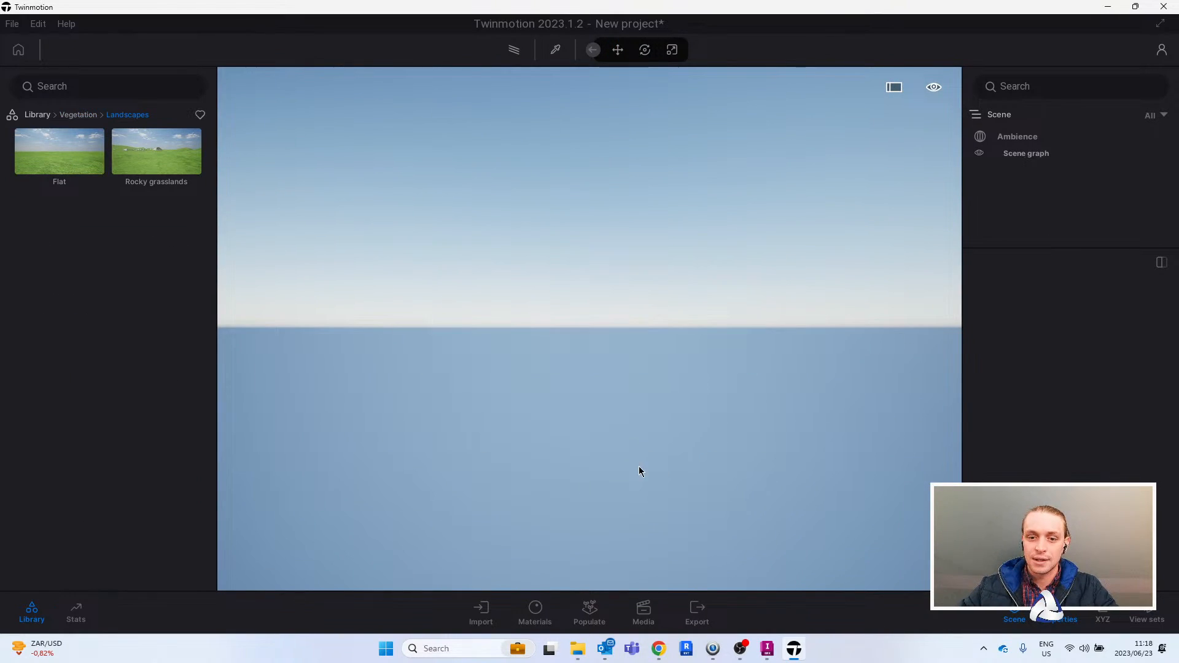
right_drag(636, 469, 616, 363)
scroll(661, 347, down, 10)
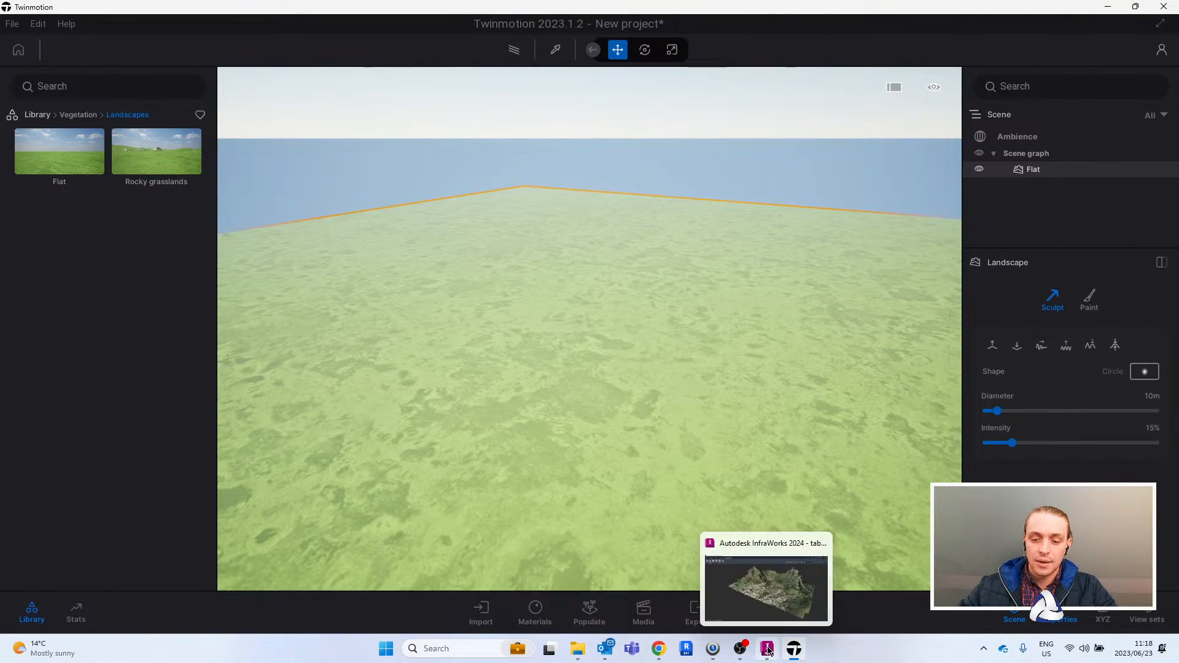
- Import Twinmotion Demo.fbx from Desktop/Work/Twinmotion Testing as geometry, with Keep hierarchy, full precision UVs and automatic up axis and unit conversion
click(480, 611)
click(250, 492)
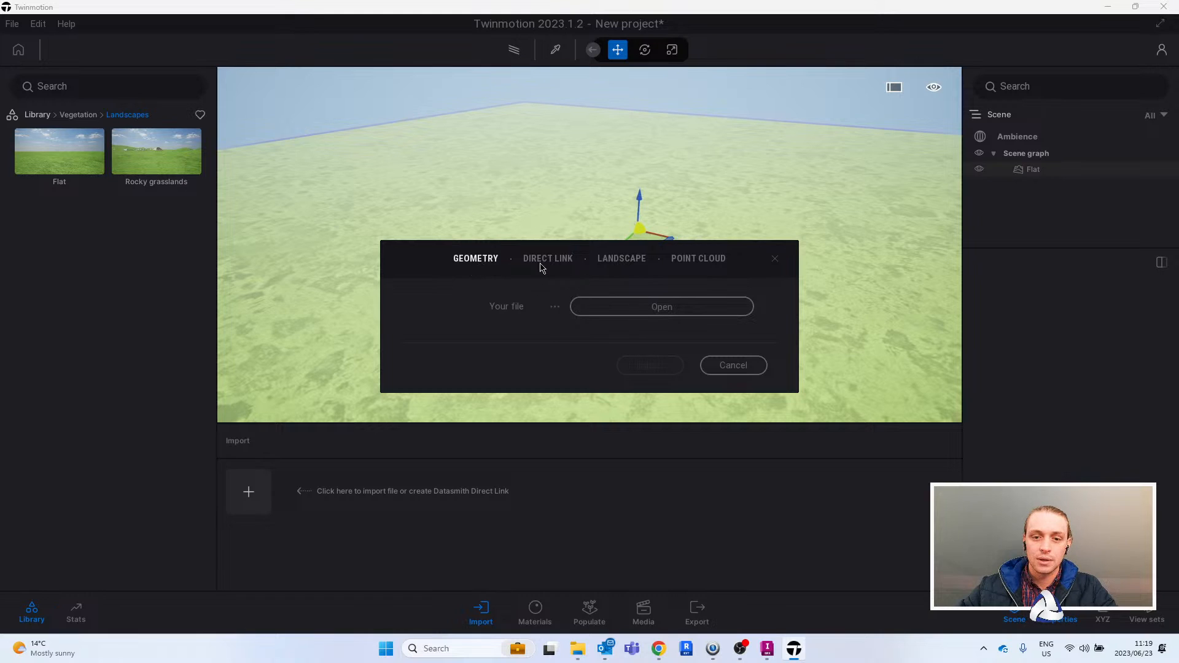
click(656, 309)
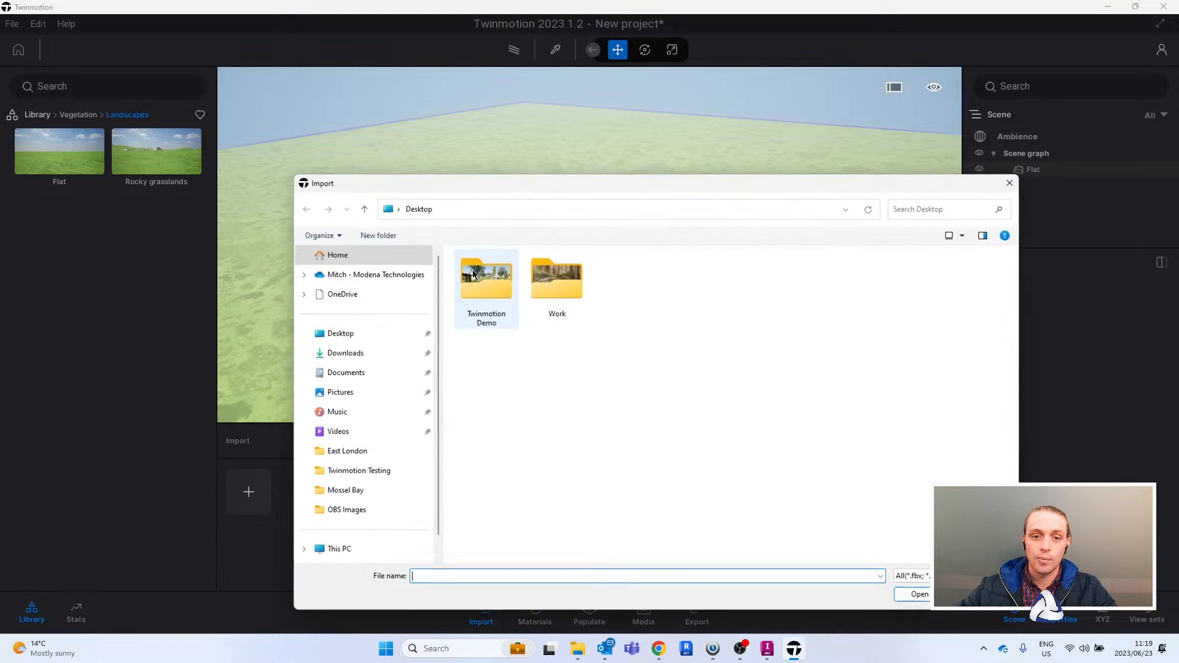
double_click(569, 283)
click(545, 500)
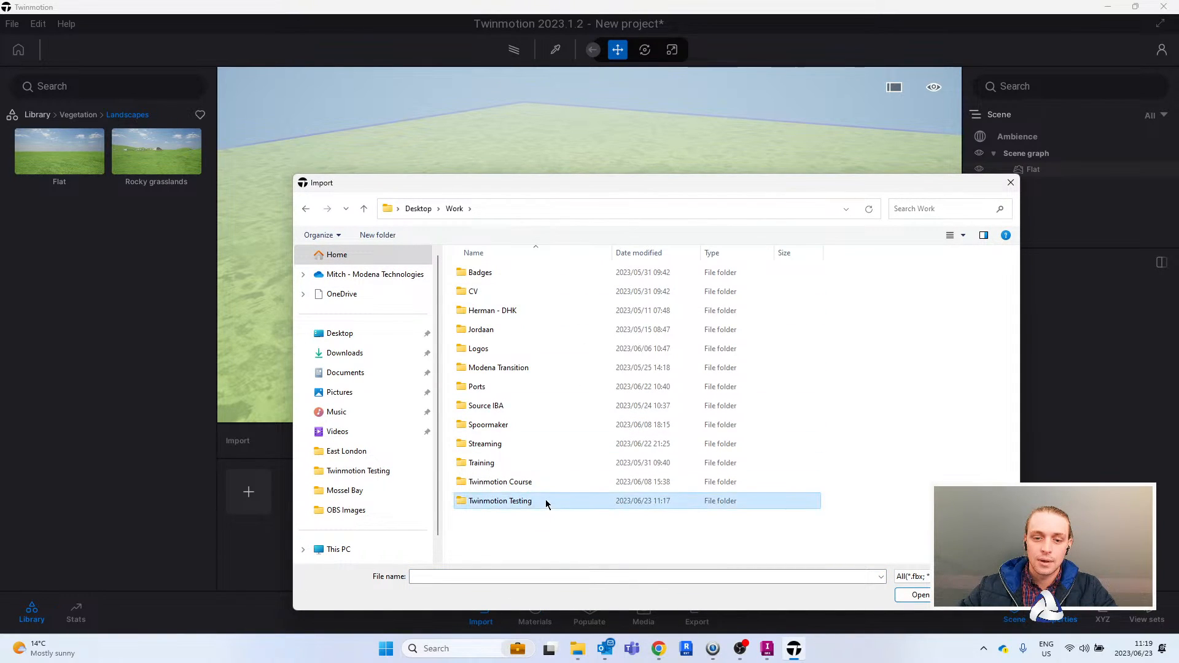
double_click(545, 501)
click(508, 447)
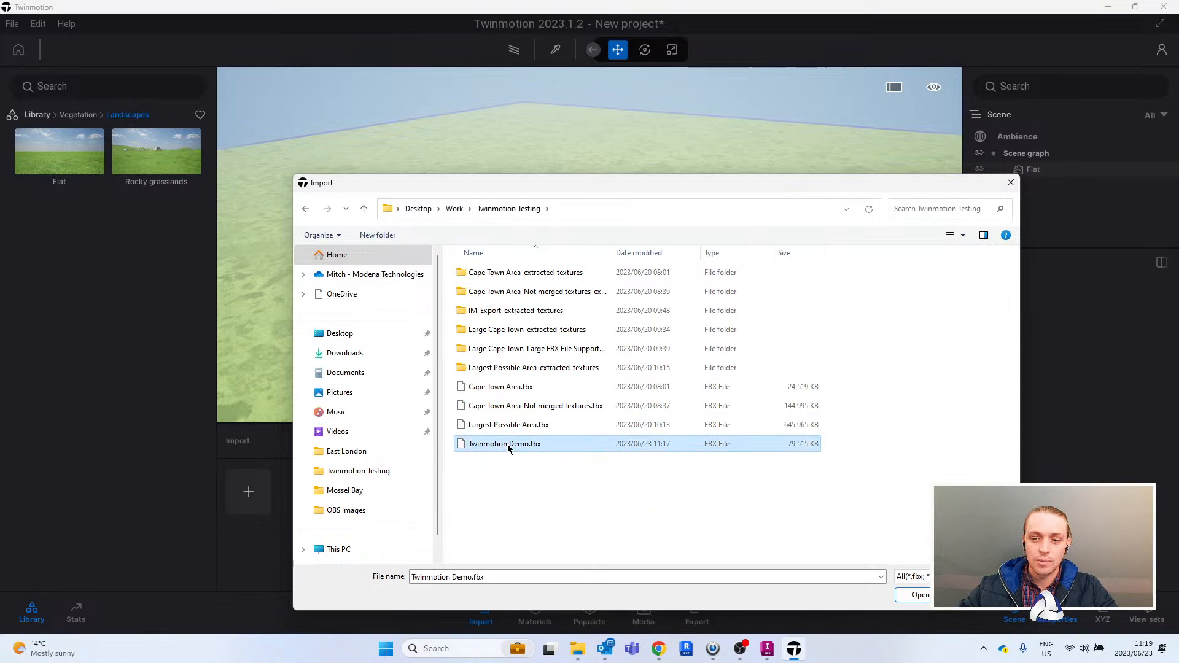
click(921, 594)
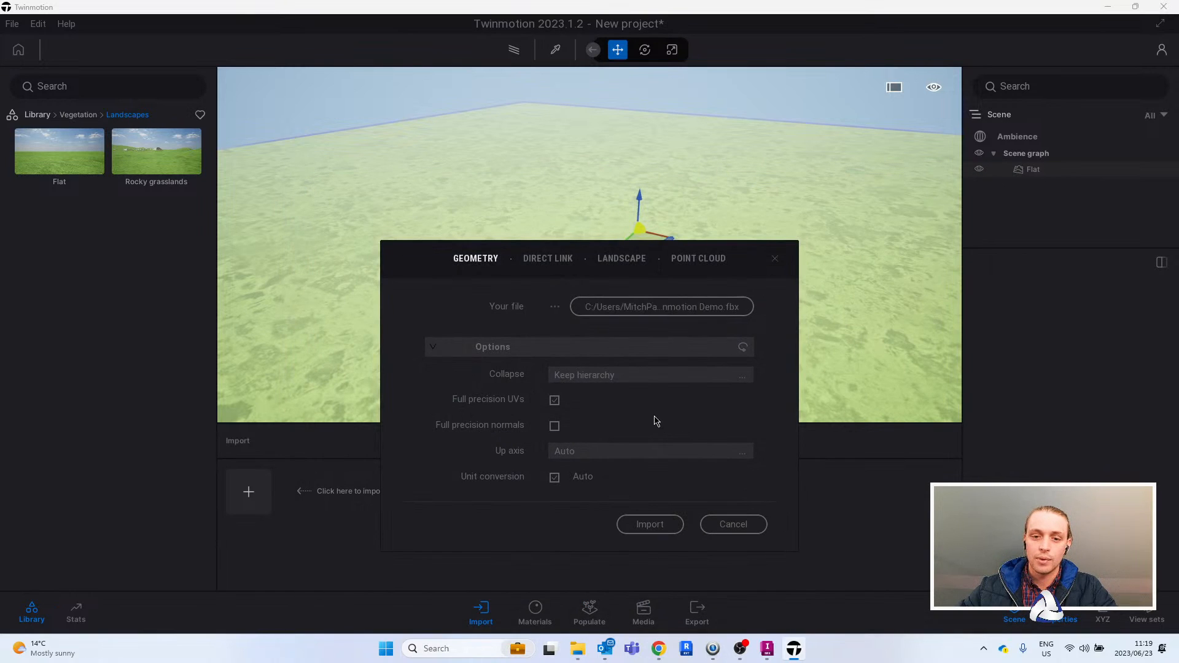
drag(752, 251, 764, 114)
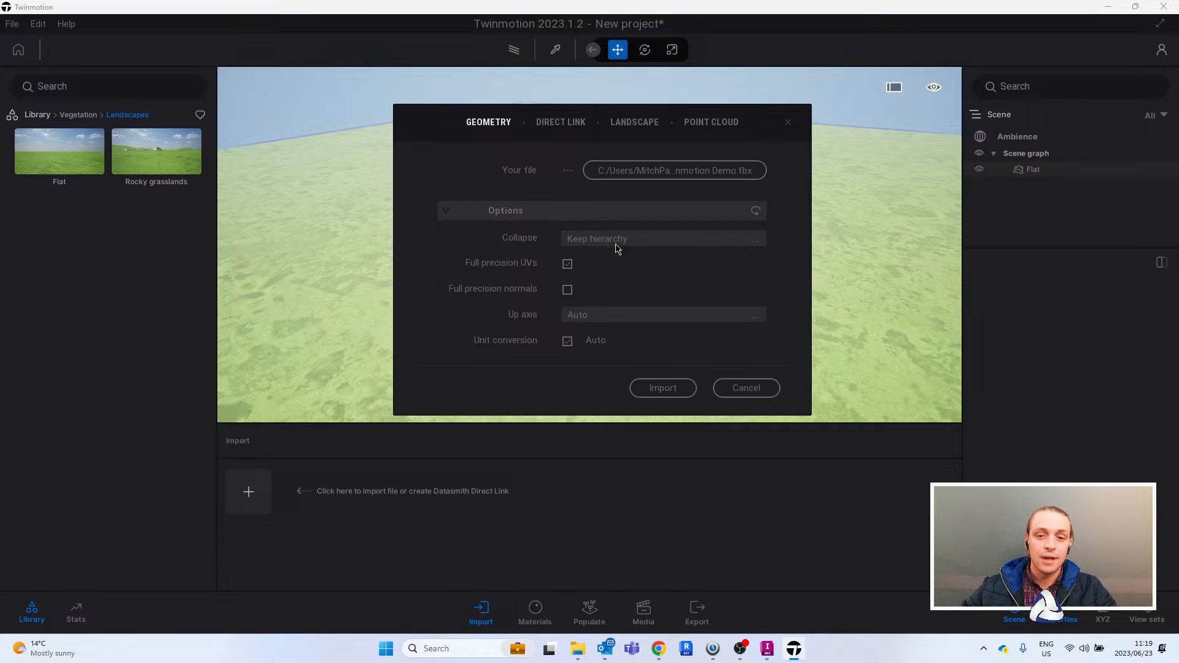
click(662, 388)
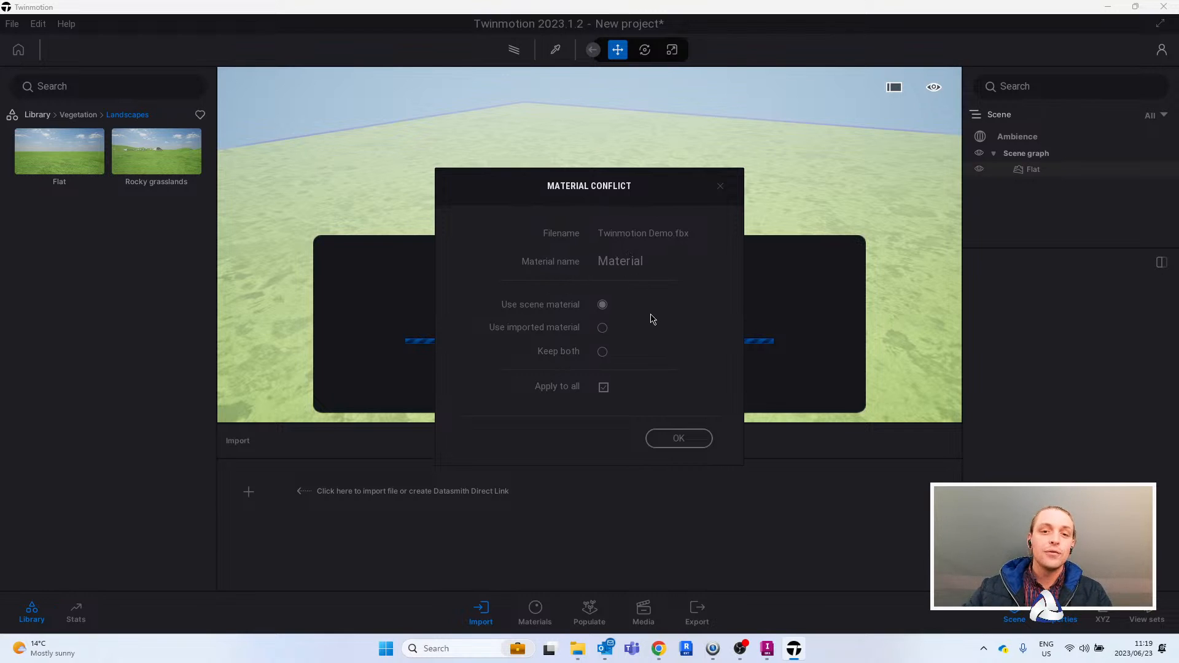
- Resolve the material conflict for Twinmotion Demo.fbx by keeping both materials, applied to all conflicts
click(767, 649)
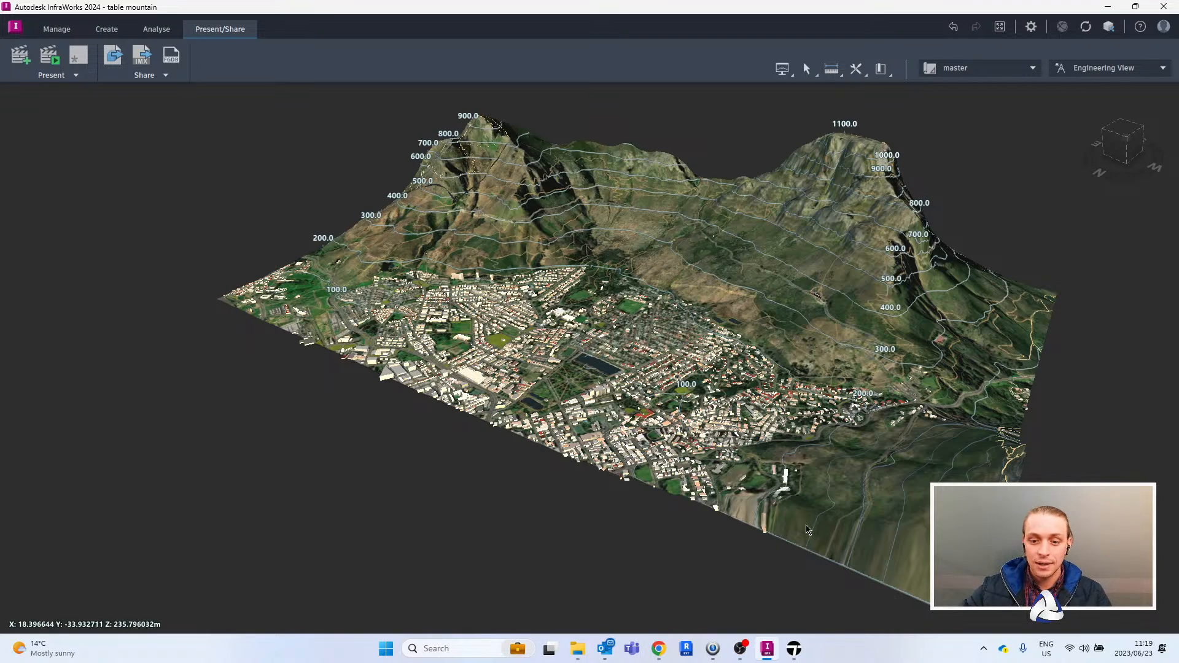
key(alt+Tab)
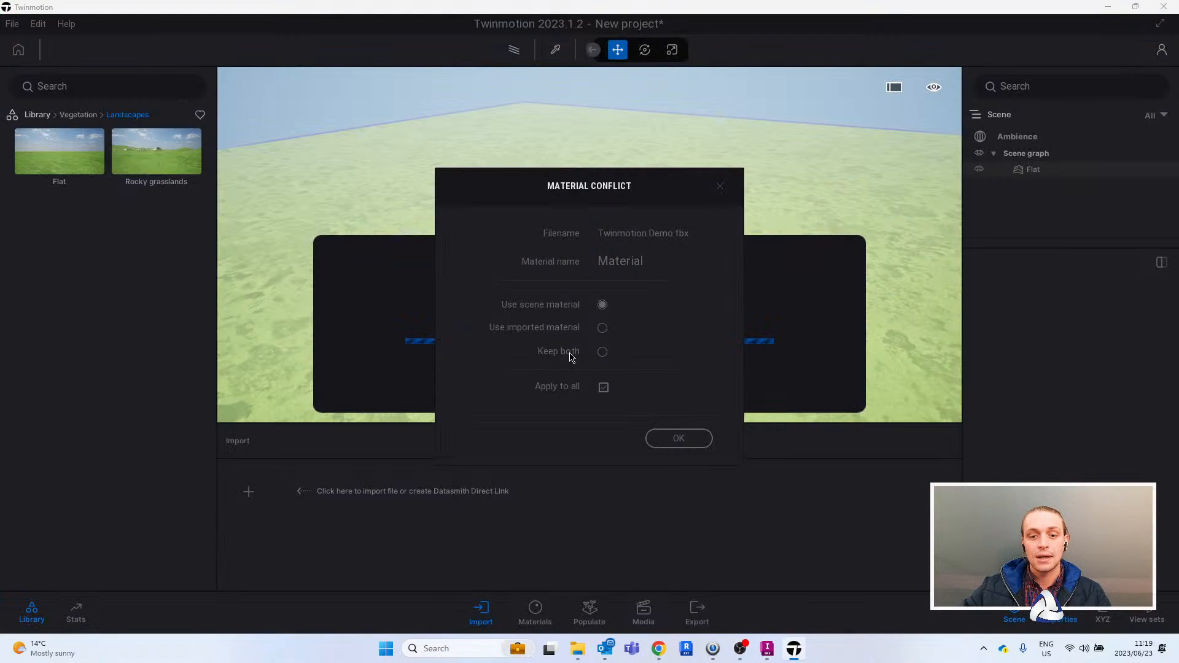
click(602, 352)
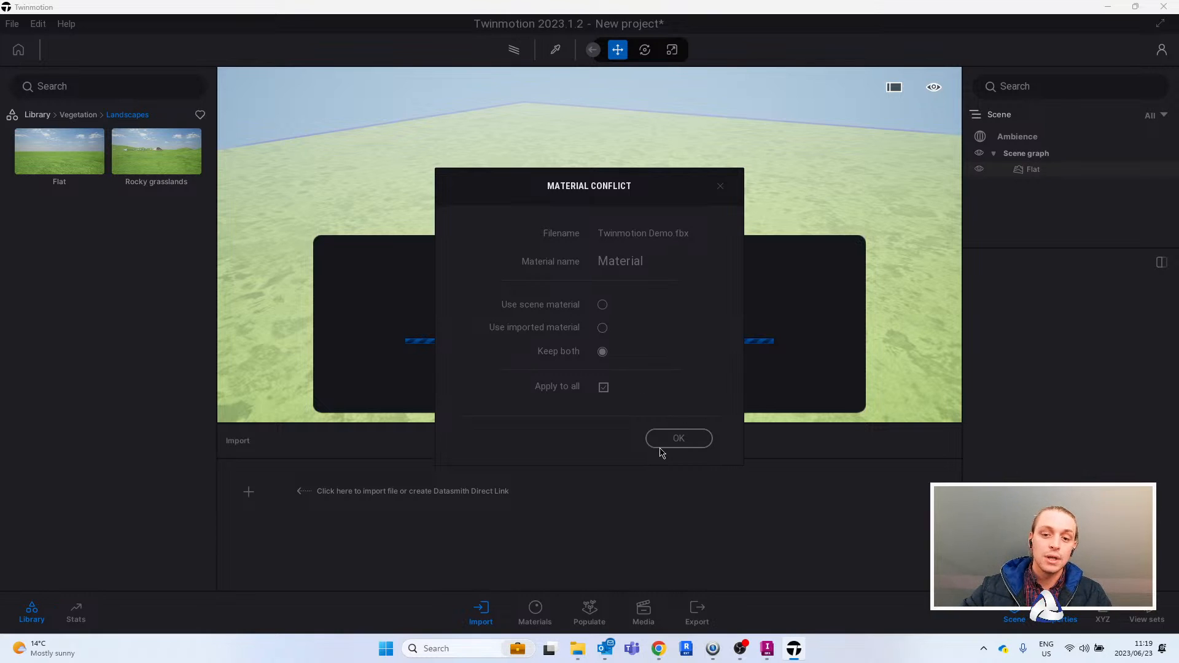
click(676, 439)
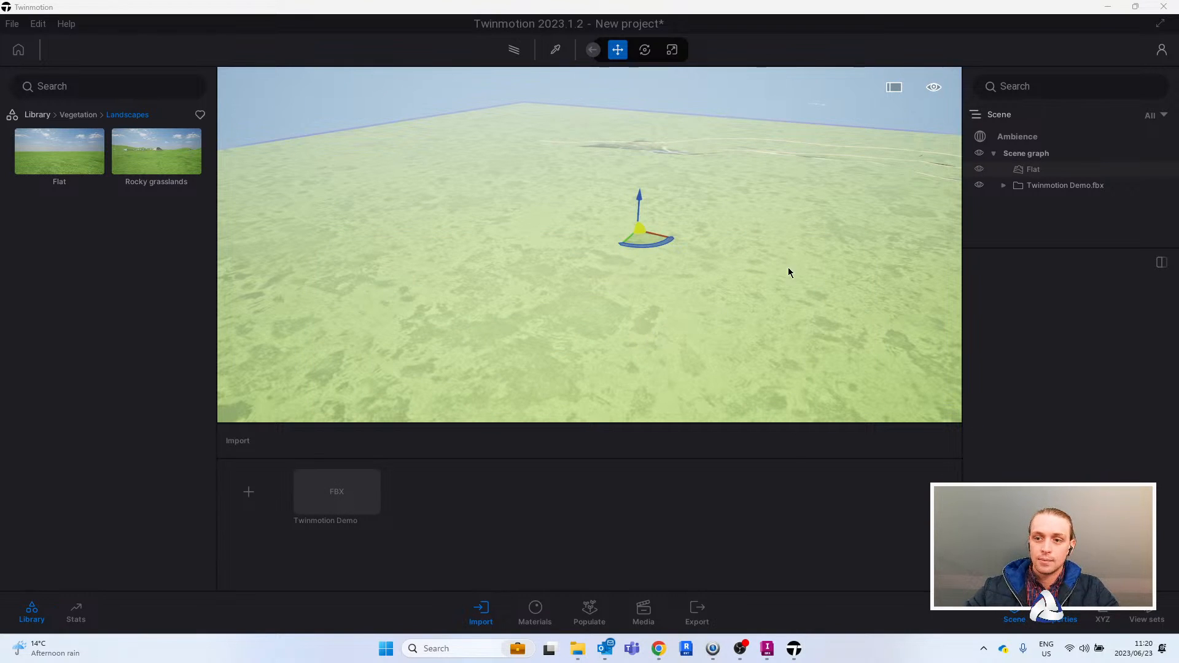
- Select the imported Twinmotion Demo.fbx in the scene graph and examine the mountain terrain from several sides
right_drag(634, 248, 854, 245)
click(1085, 187)
key(s)
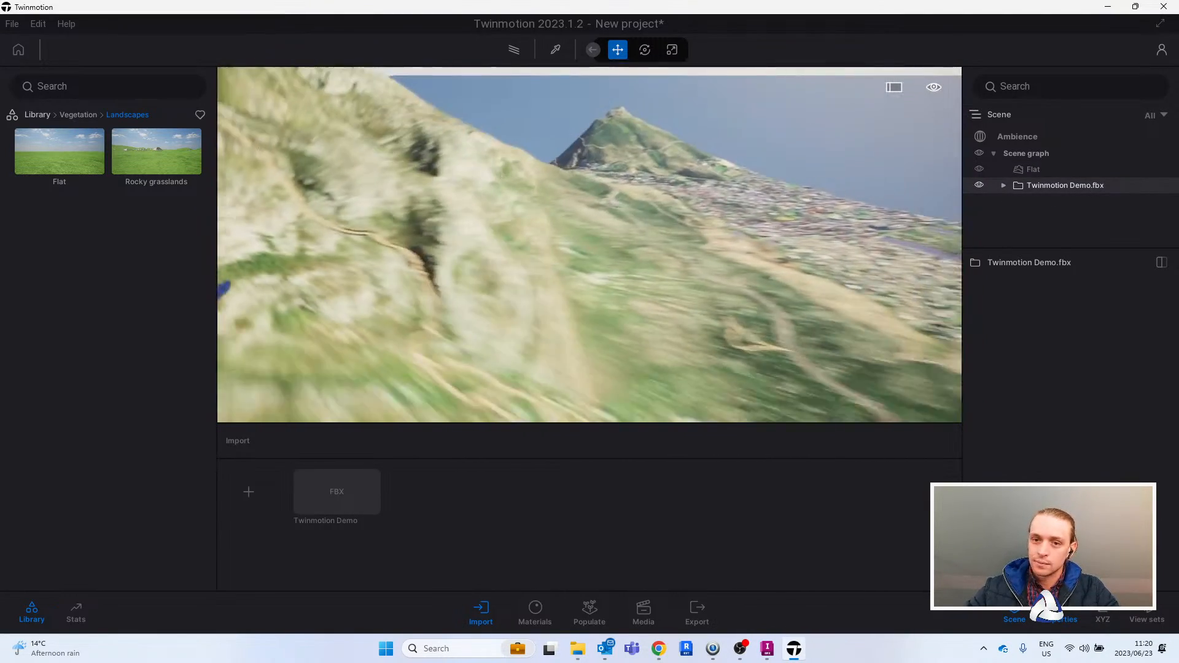
key(s)
right_drag(724, 135, 679, 136)
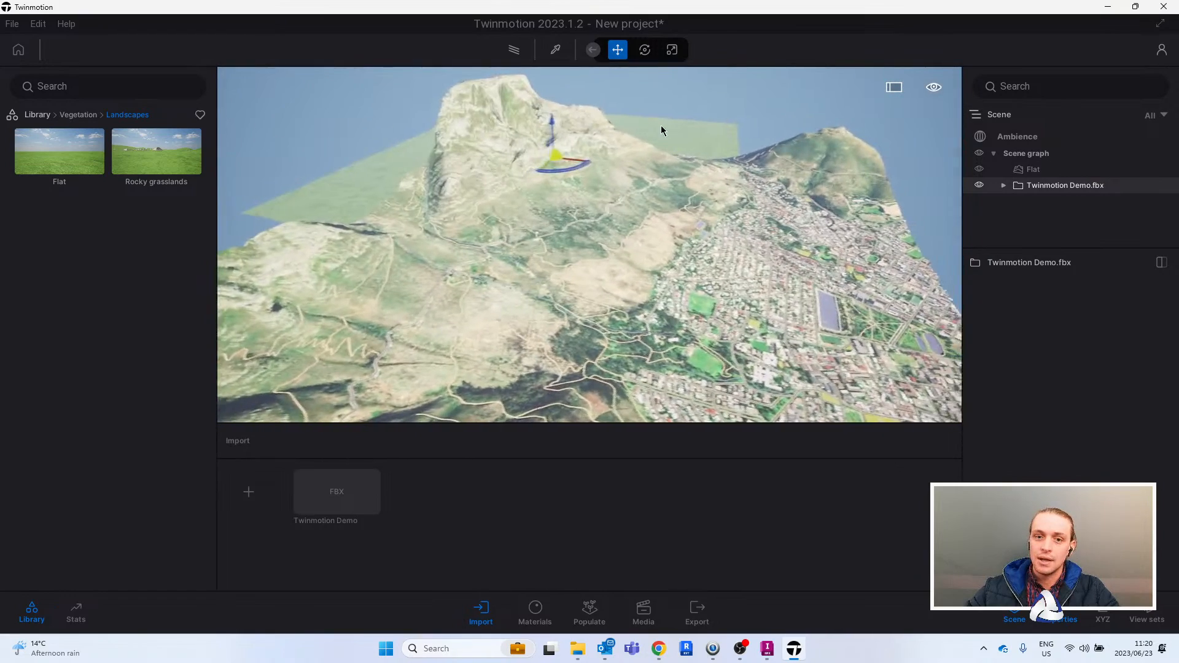
drag(562, 169, 543, 93)
right_drag(616, 114, 446, 131)
key(d)
drag(894, 114, 773, 106)
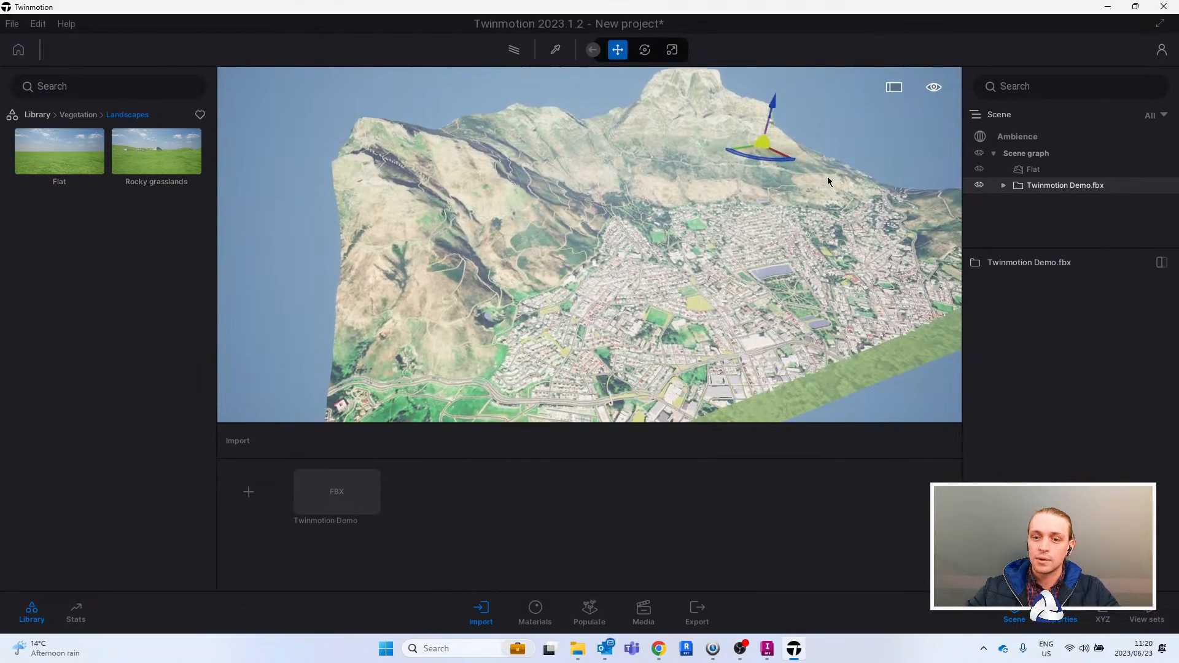
- Clear the selection and examine the imported city's buildings and streets at close range
right_drag(804, 144, 860, 148)
key(w)
right_drag(814, 238, 627, 243)
key(Escape)
key(w)
key(s)
key(s)
key(s)
key(w)
key(w)
key(w)
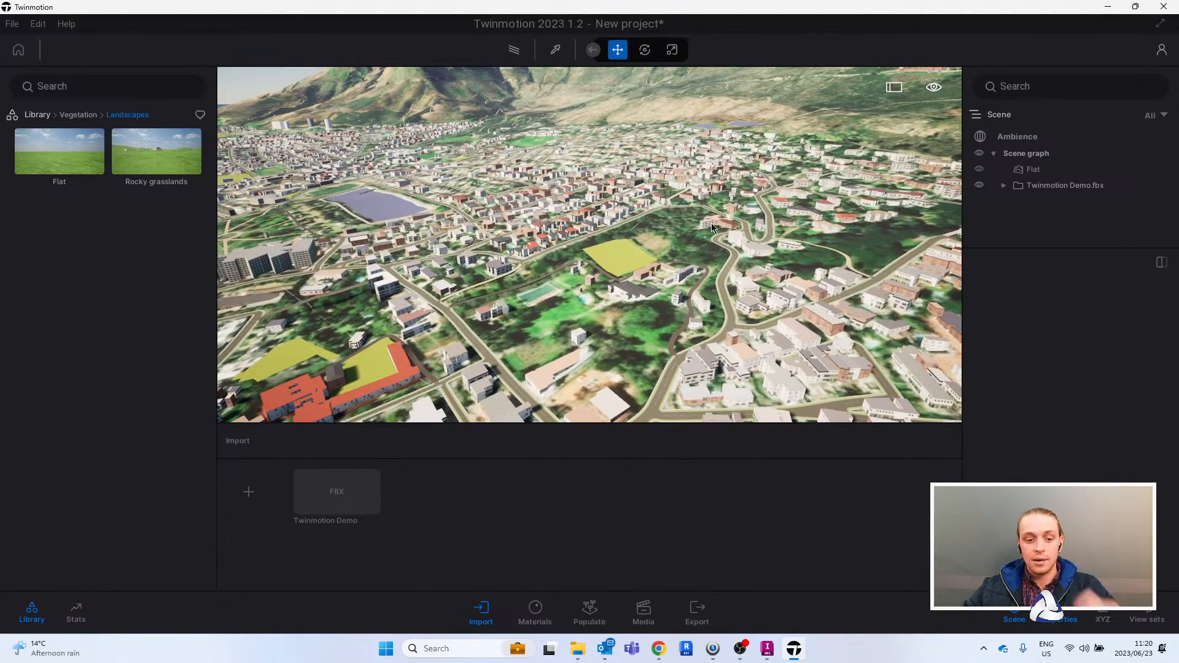
- Review the desktop rendering quality options in the preferences
key(ctrl+p)
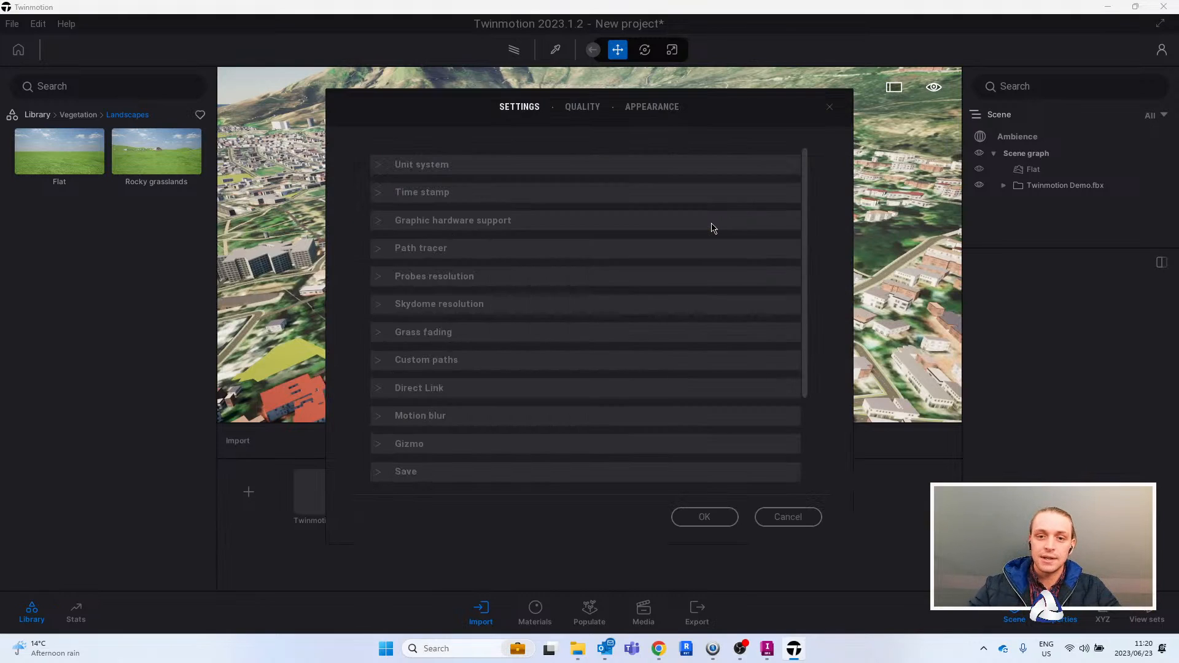
click(582, 108)
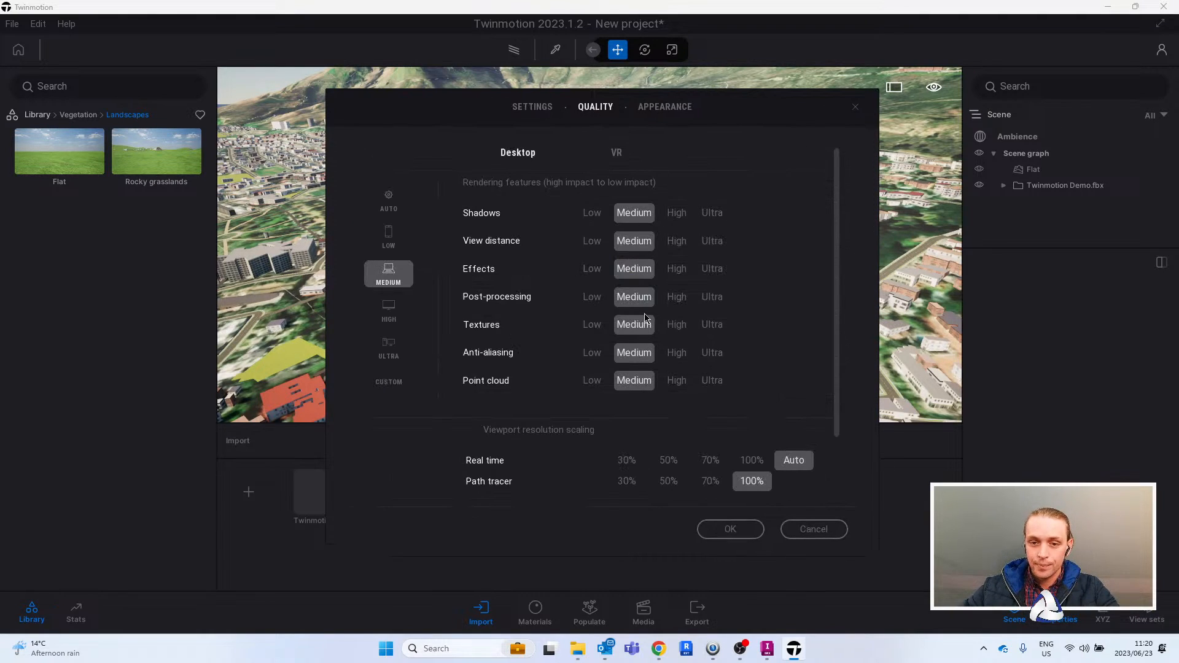
click(854, 110)
mouse_move(688, 371)
right_down()
mouse_move(699, 364)
mouse_move(687, 371)
right_up()
key(ctrl+p)
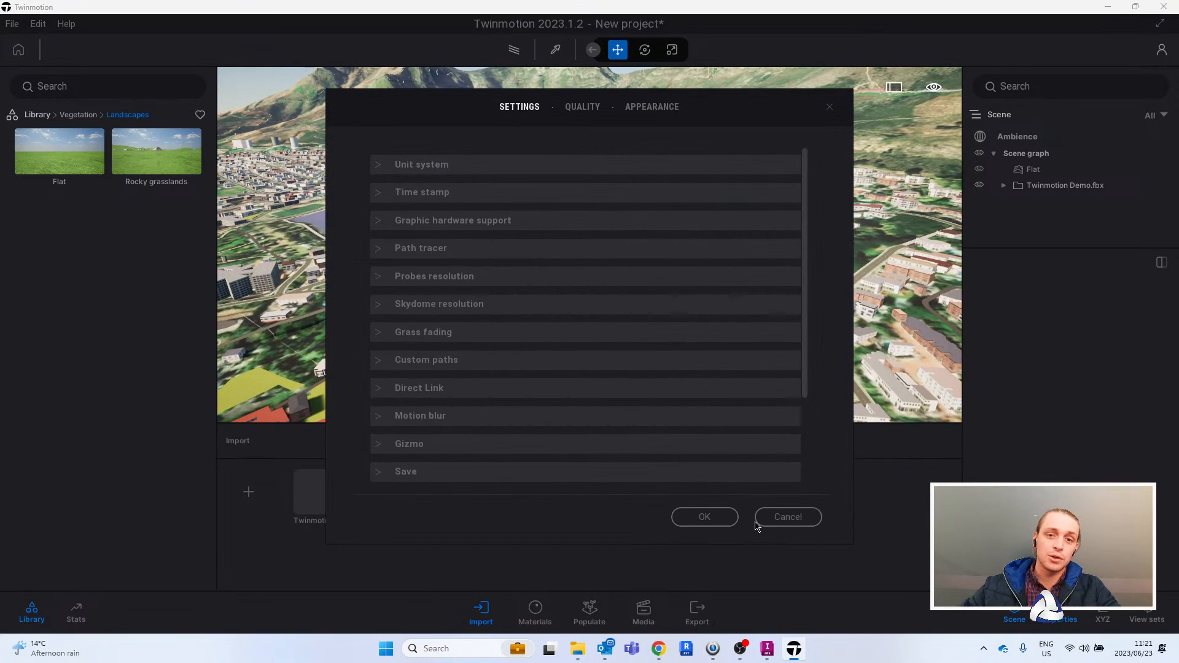
click(584, 110)
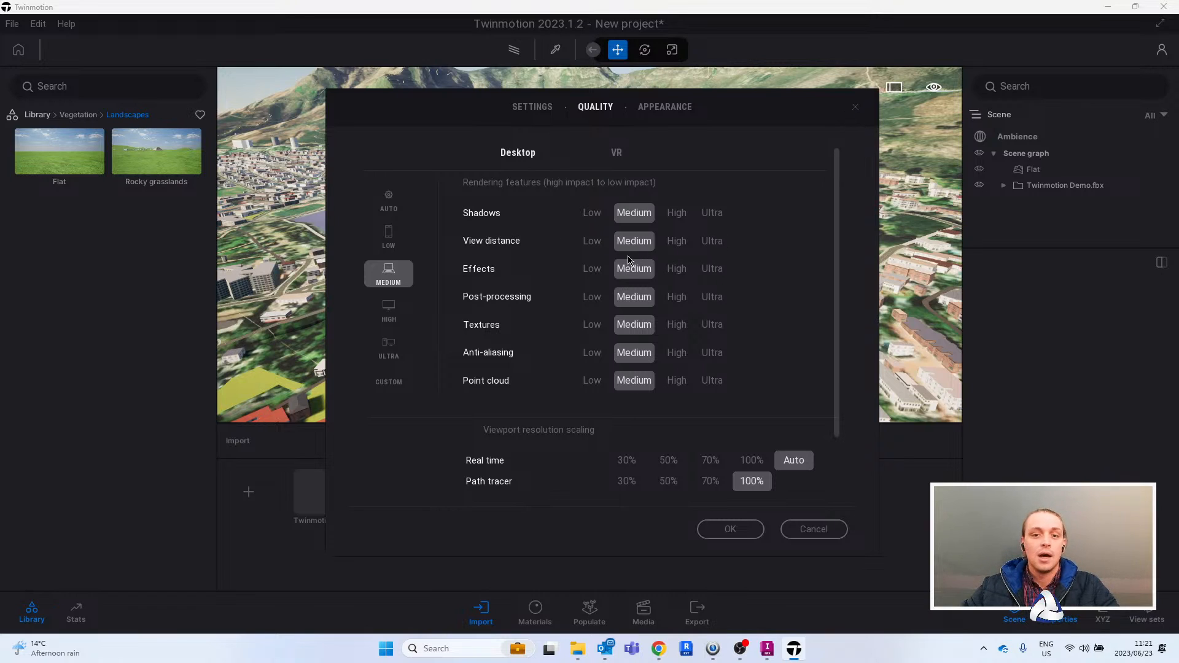
click(855, 108)
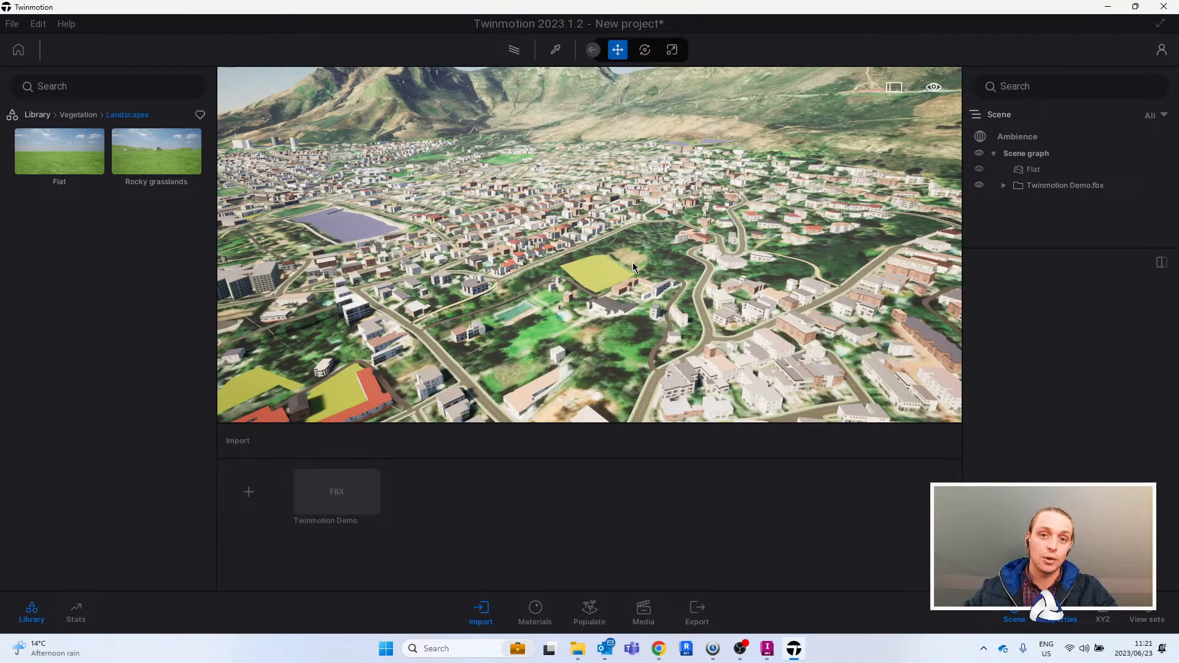
- Select the imported road mesh, Mesh 521, try deleting it, and undo the deletion
right_drag(664, 271, 637, 252)
key(w)
click(609, 245)
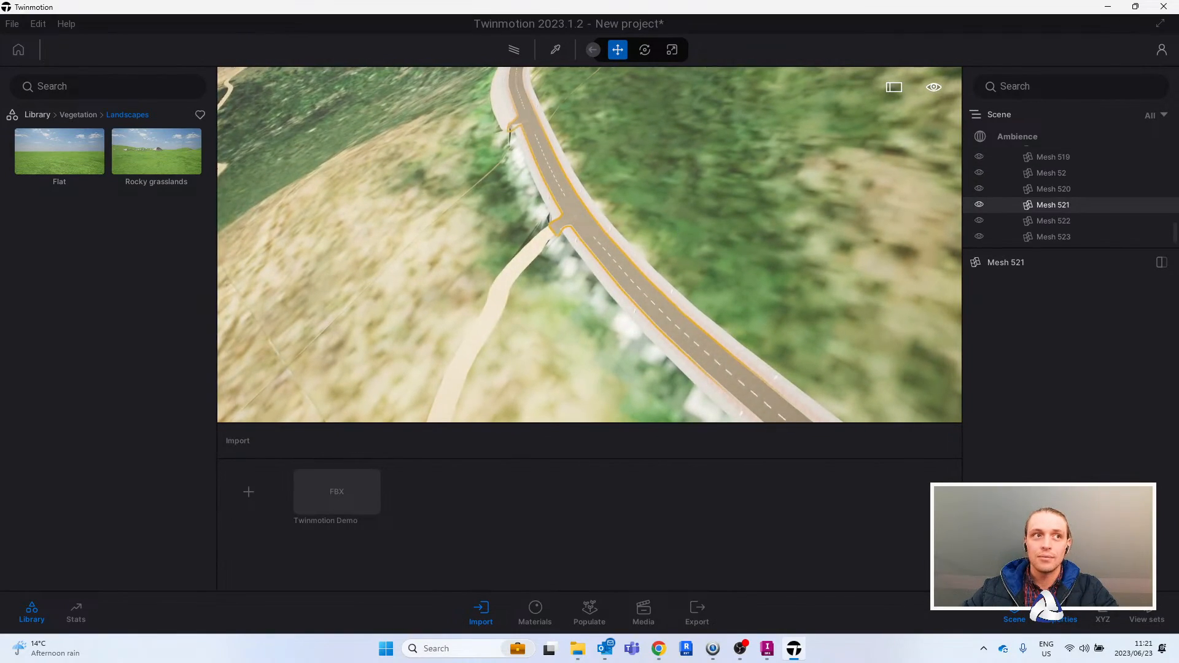
right_drag(510, 82, 517, 69)
right_drag(706, 218, 709, 159)
right_drag(823, 224, 553, 175)
right_drag(746, 148, 654, 294)
key(w)
key(Delete)
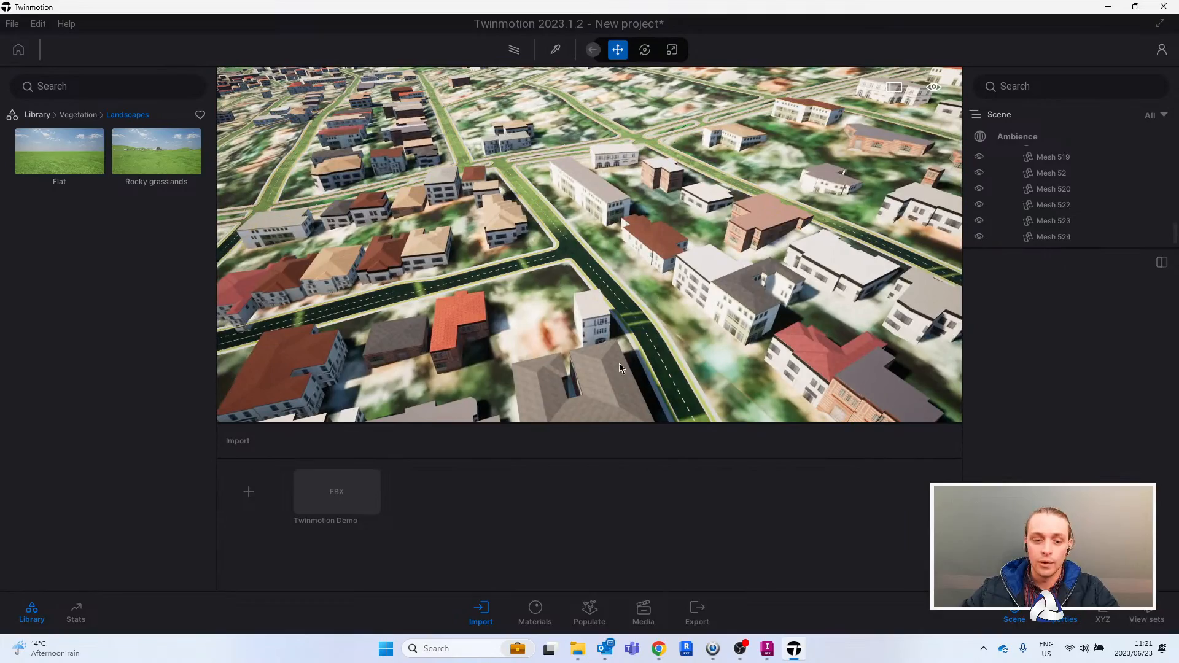
key(ctrl+z)
- Examine the residential streets and the mountain slopes behind them, down to the looped path around the green field
scroll(661, 258, down, 10)
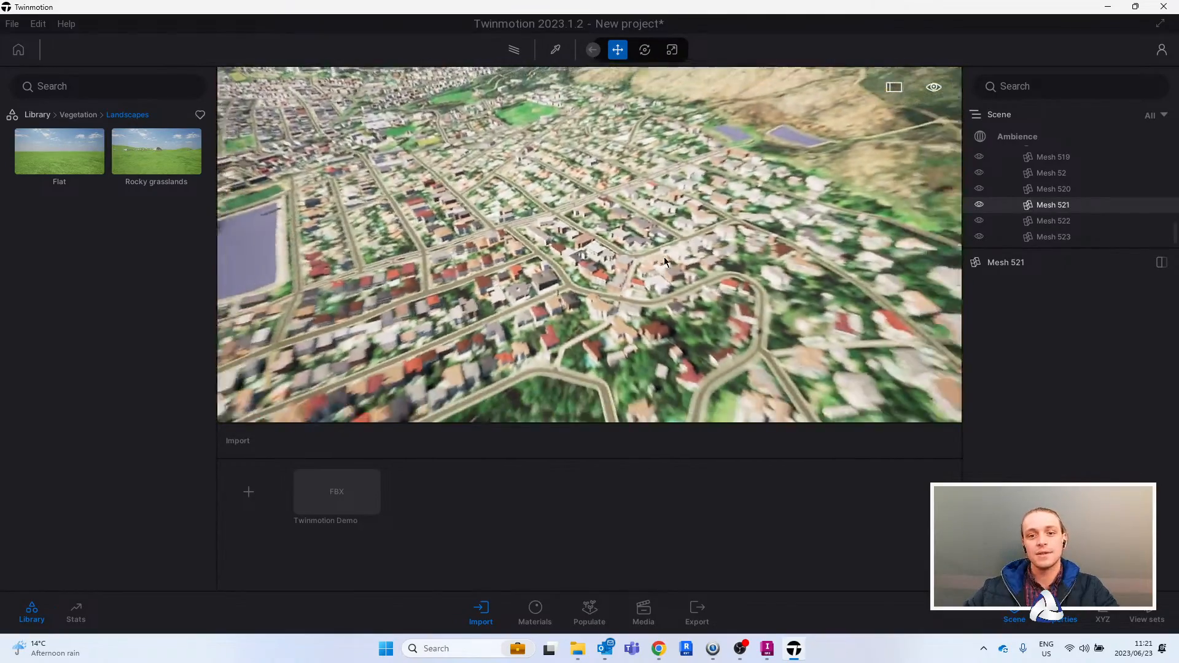
scroll(664, 257, down, 3)
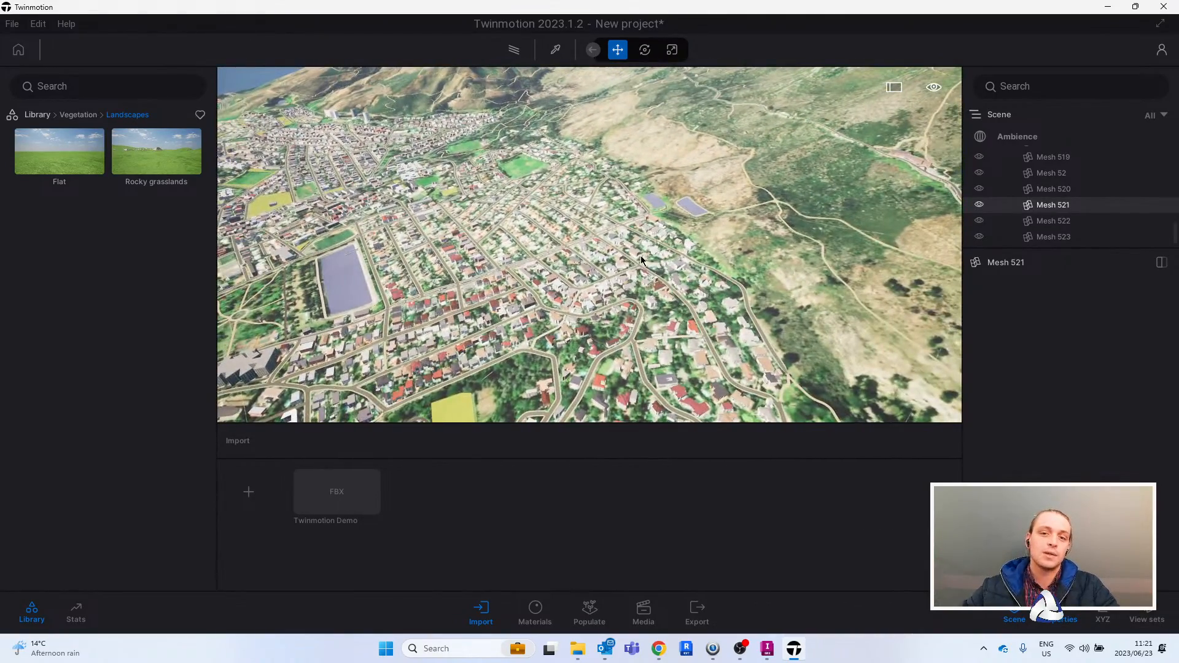
right_drag(664, 257, 655, 249)
key(a)
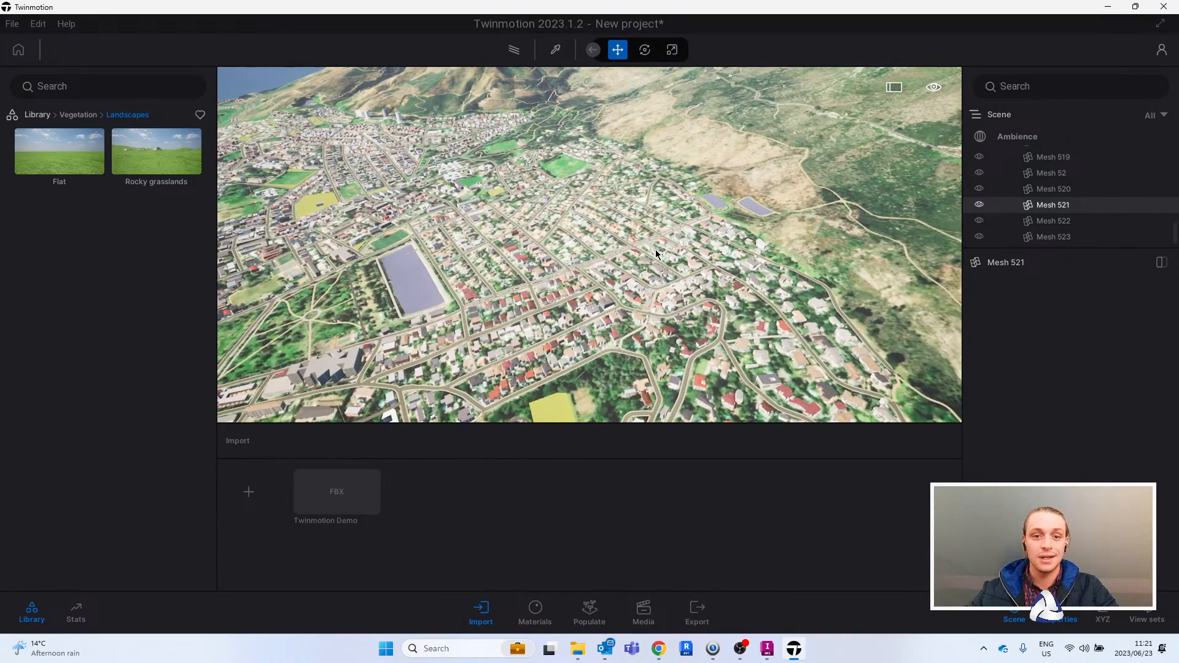
key(d)
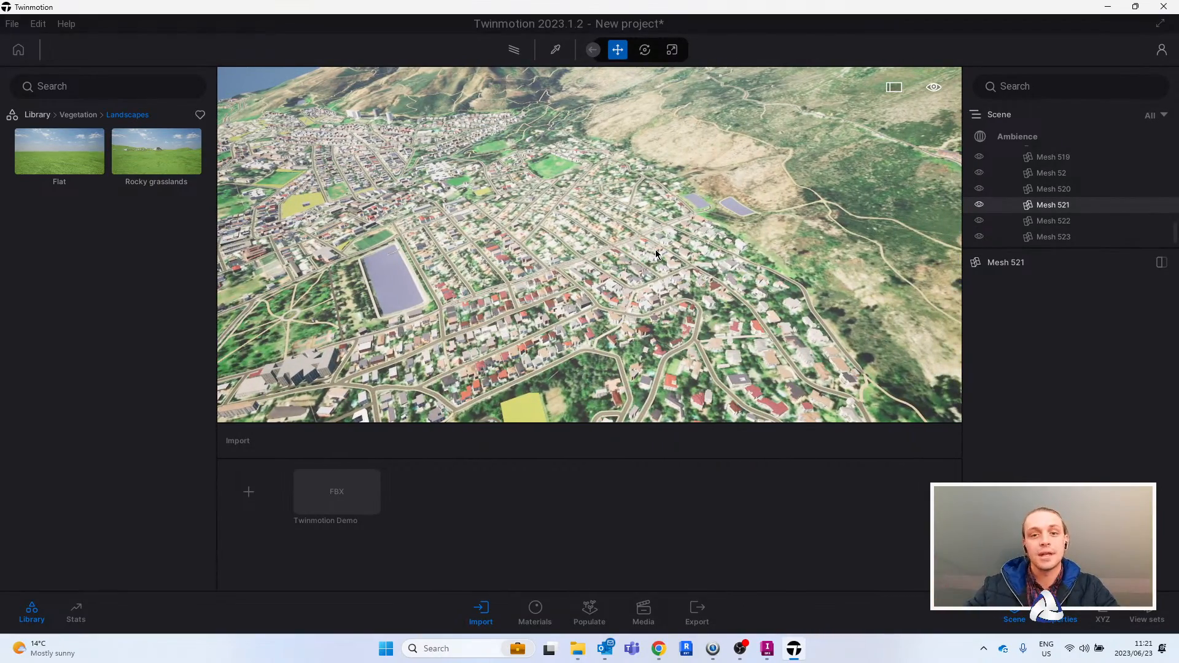
right_drag(654, 250, 661, 250)
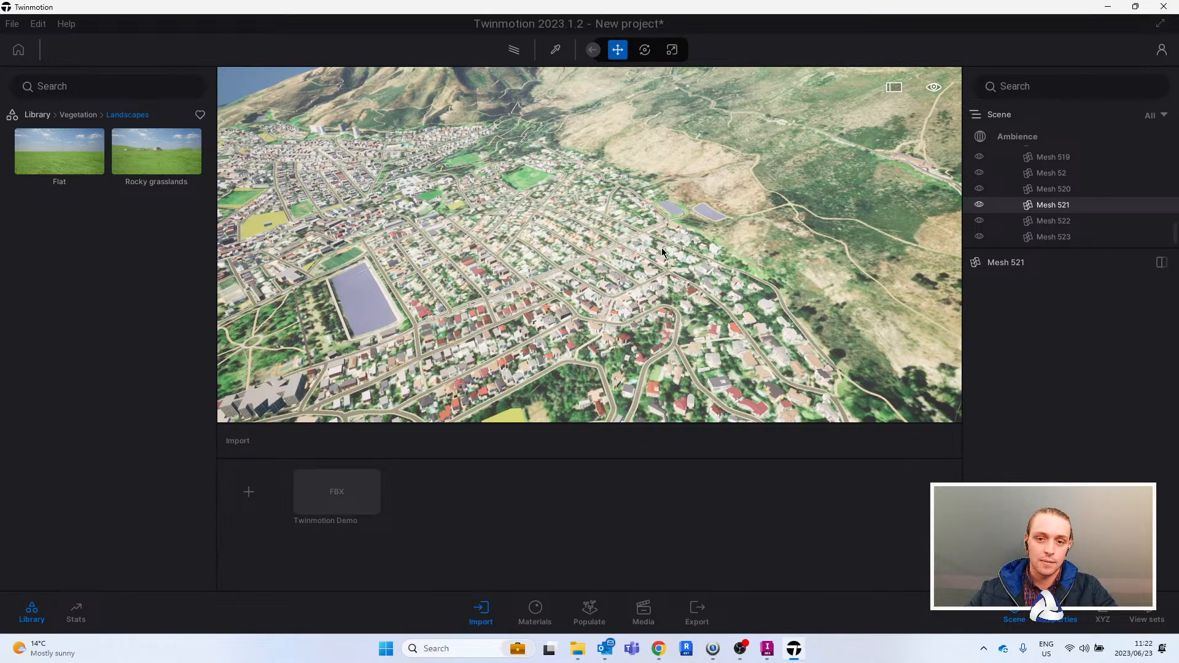
right_drag(577, 256, 558, 261)
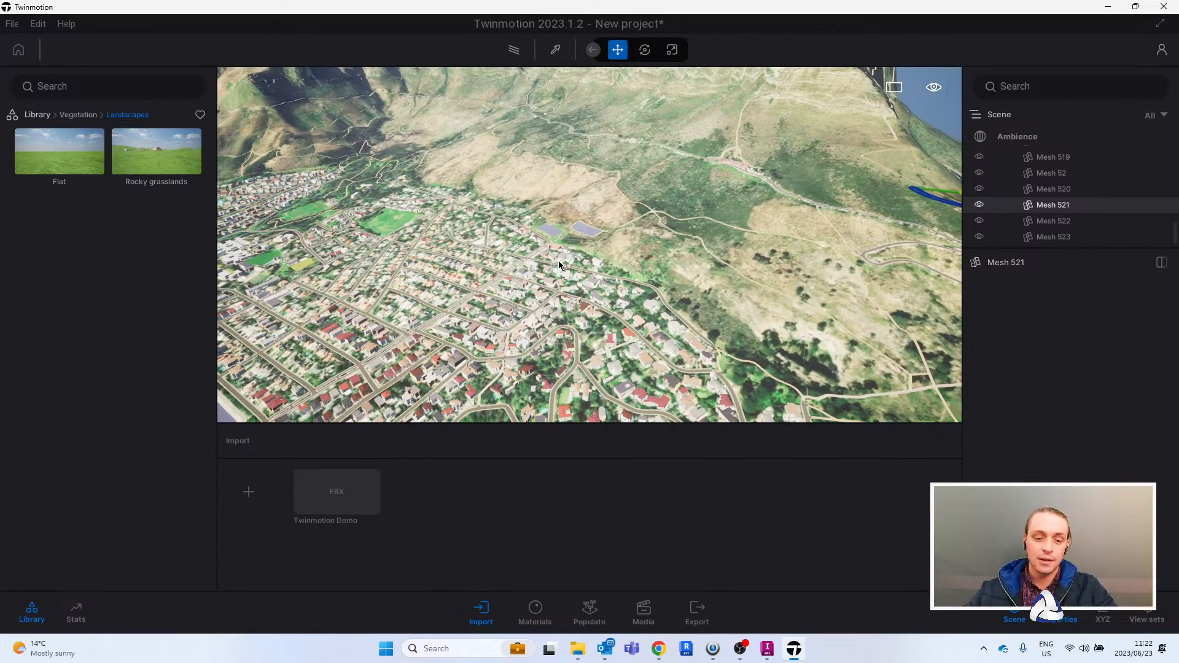
right_drag(559, 260, 653, 266)
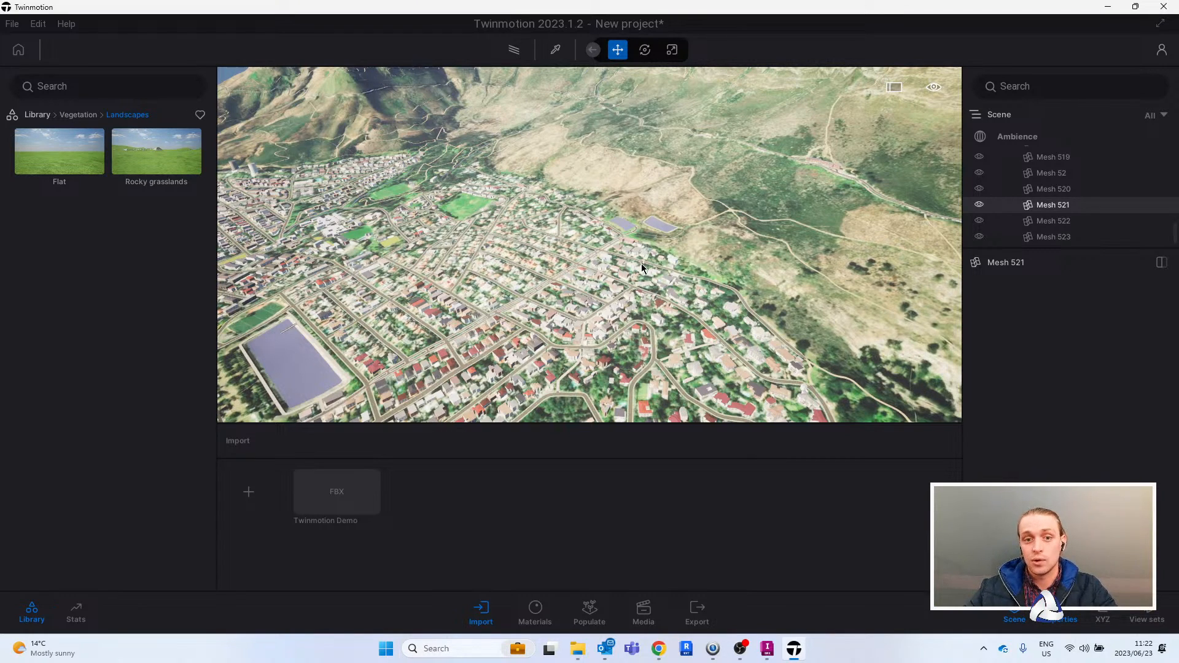
right_drag(666, 241, 695, 236)
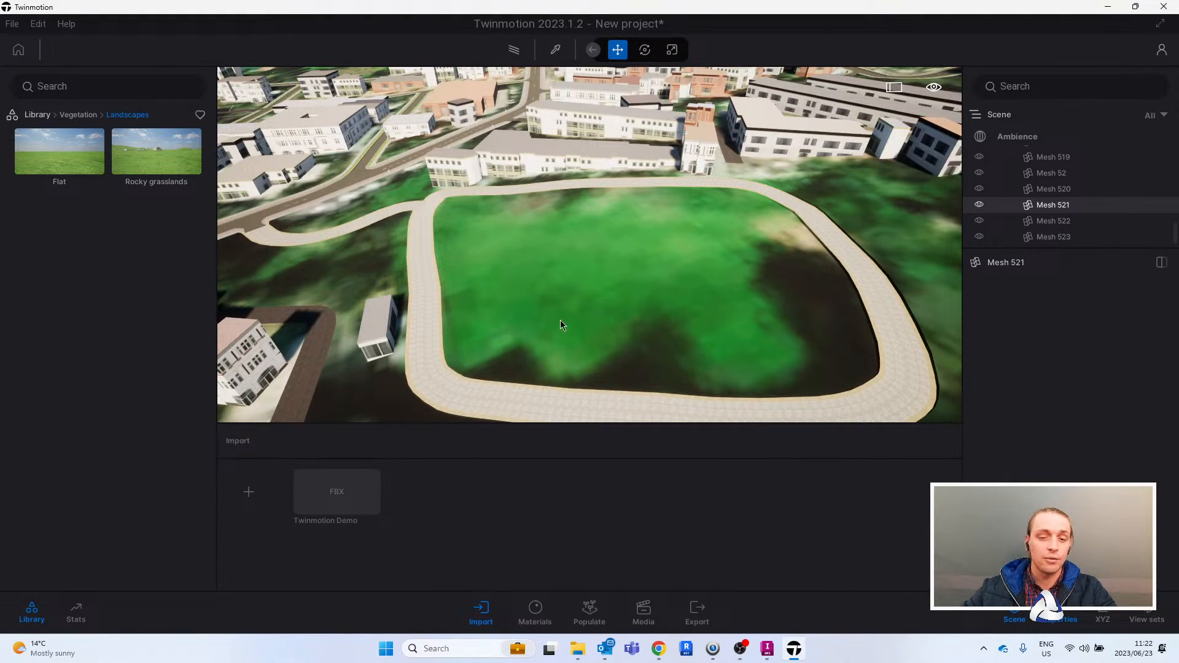
- Examine the full extent of the imported terrain, from the city blocks out to the model's outer edges
right_drag(596, 301, 1050, 209)
right_drag(590, 245, 543, 264)
key(e)
key(s)
key(s)
right_drag(747, 271, 699, 267)
key(d)
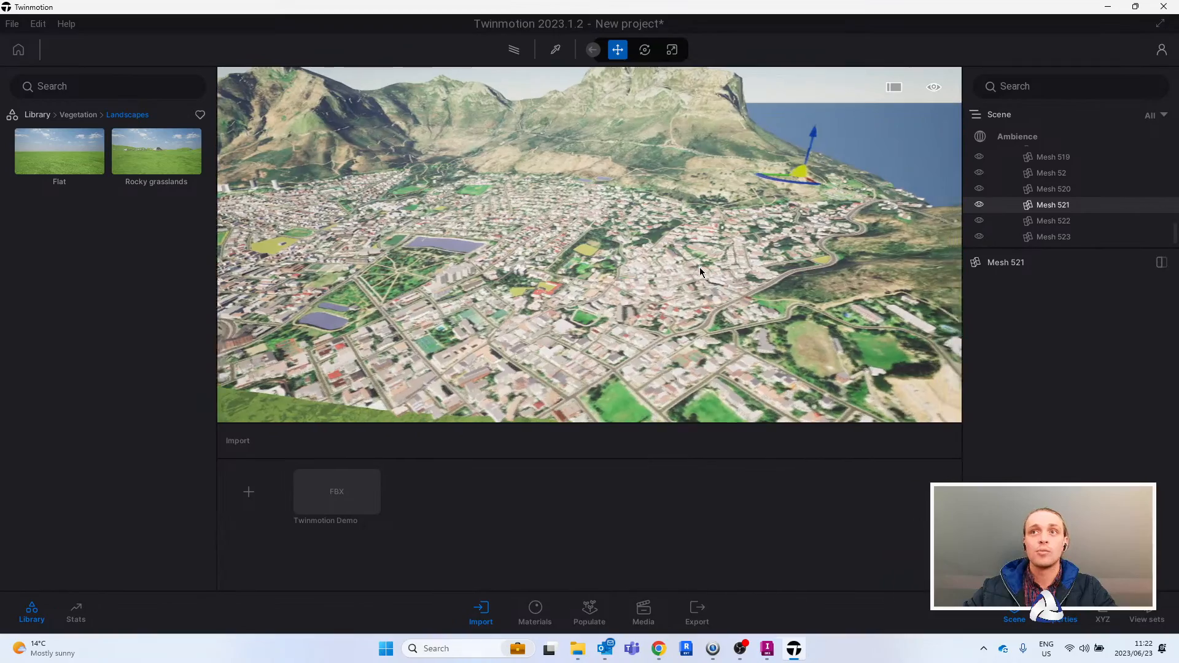
key(d)
key(d)
key(d)
key(a)
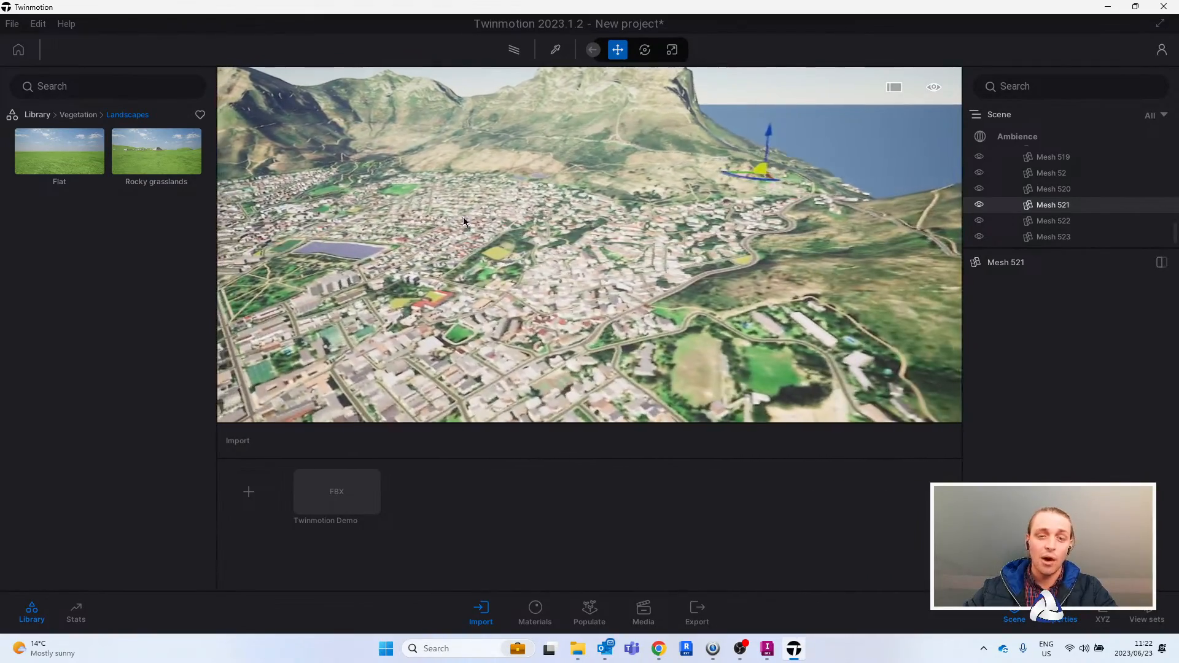
key(s)
right_drag(488, 238, 602, 191)
key(s)
key(s)
key(d)
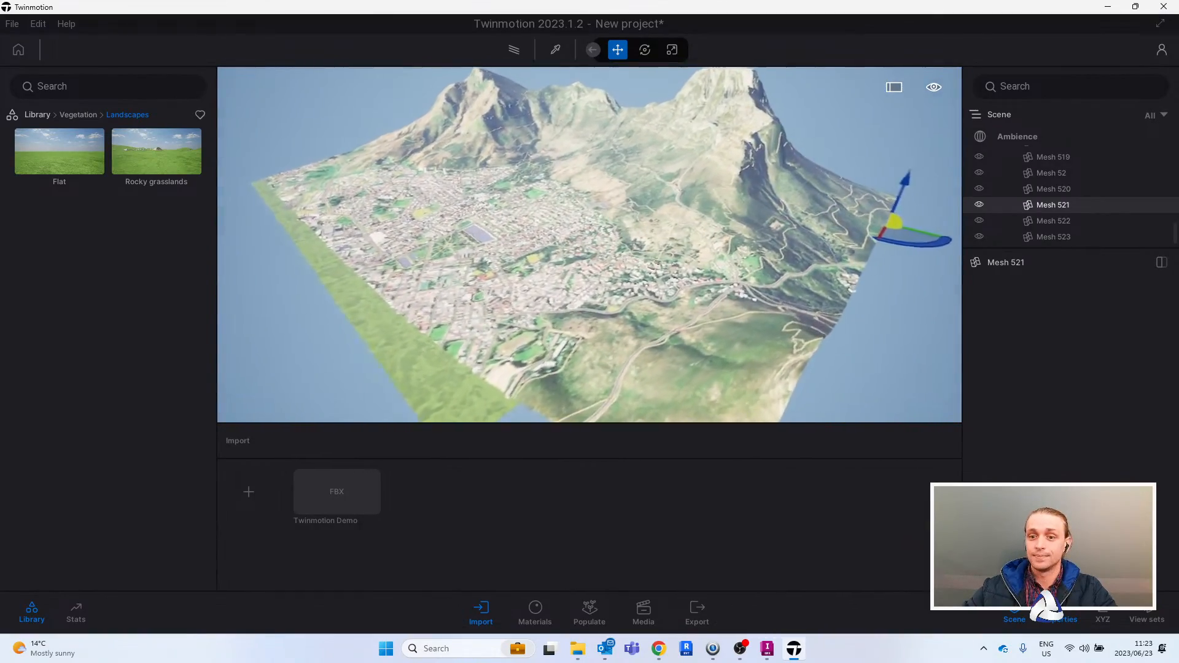
- Inspect the city centre in a flyover, covering the reservoir, the park and the surrounding buildings
key(w)
key(a)
right_drag(697, 229, 761, 229)
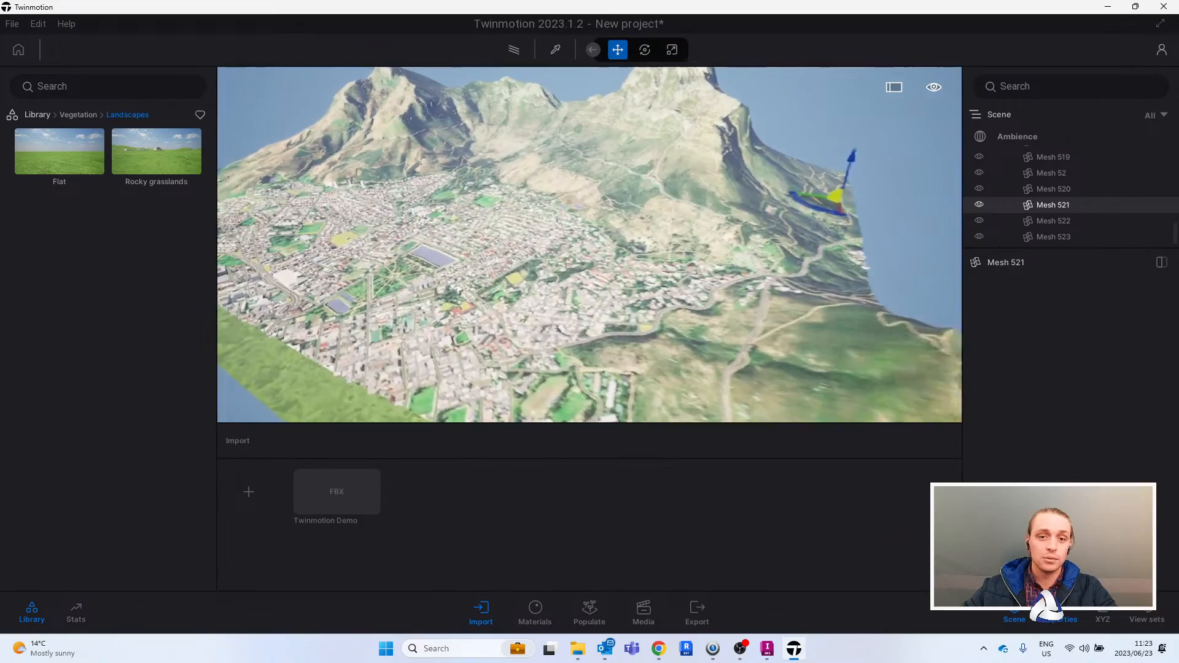
key(w)
key(a)
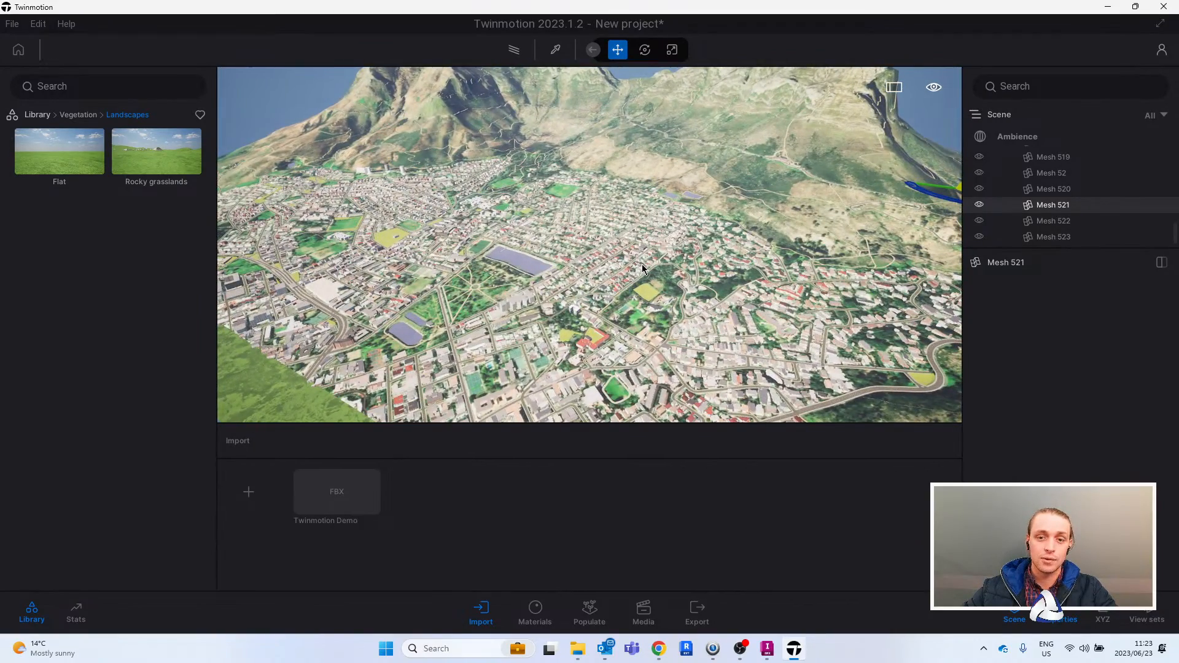
key(a)
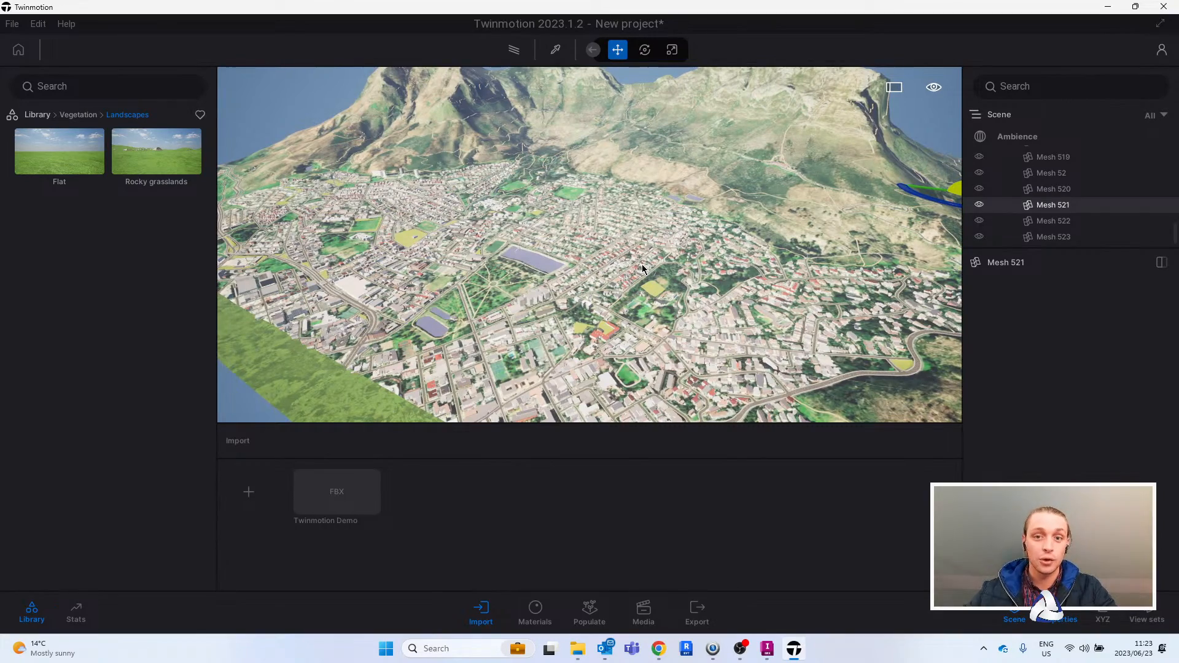
key(w)
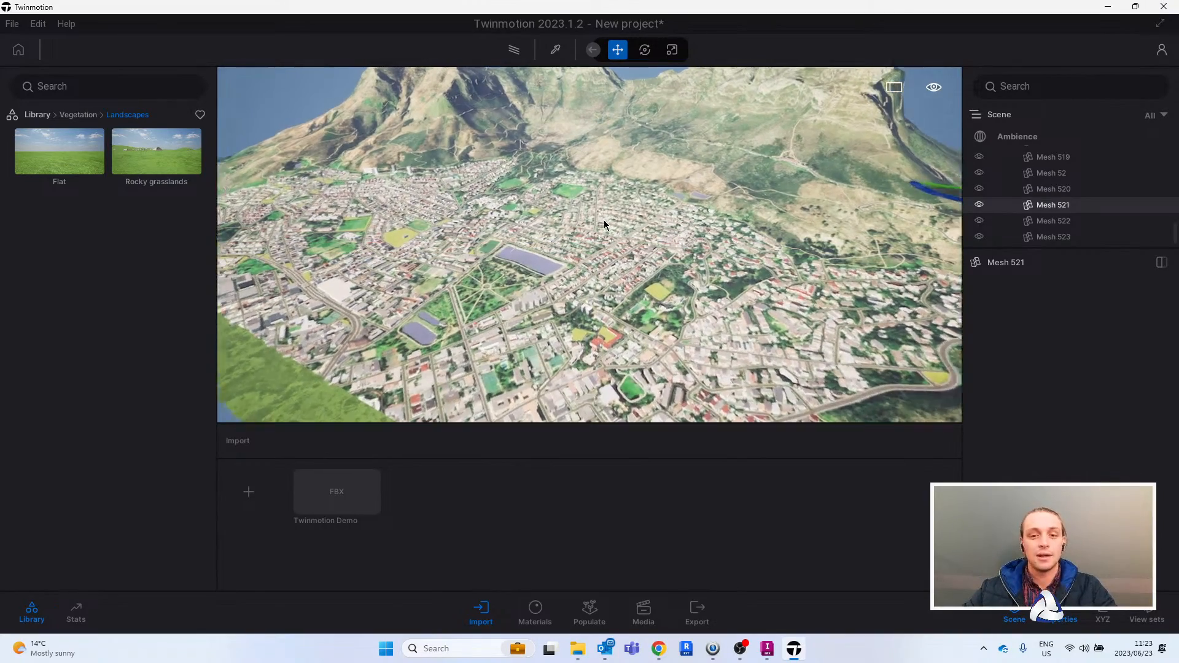
key(w)
key(a)
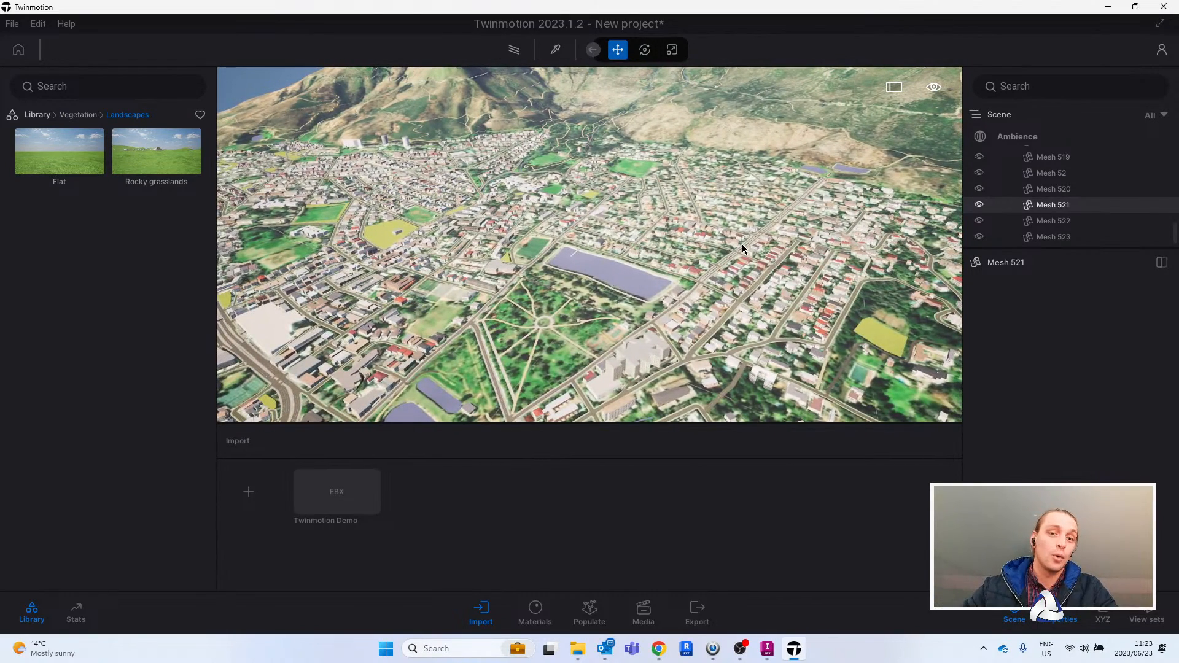
key(s)
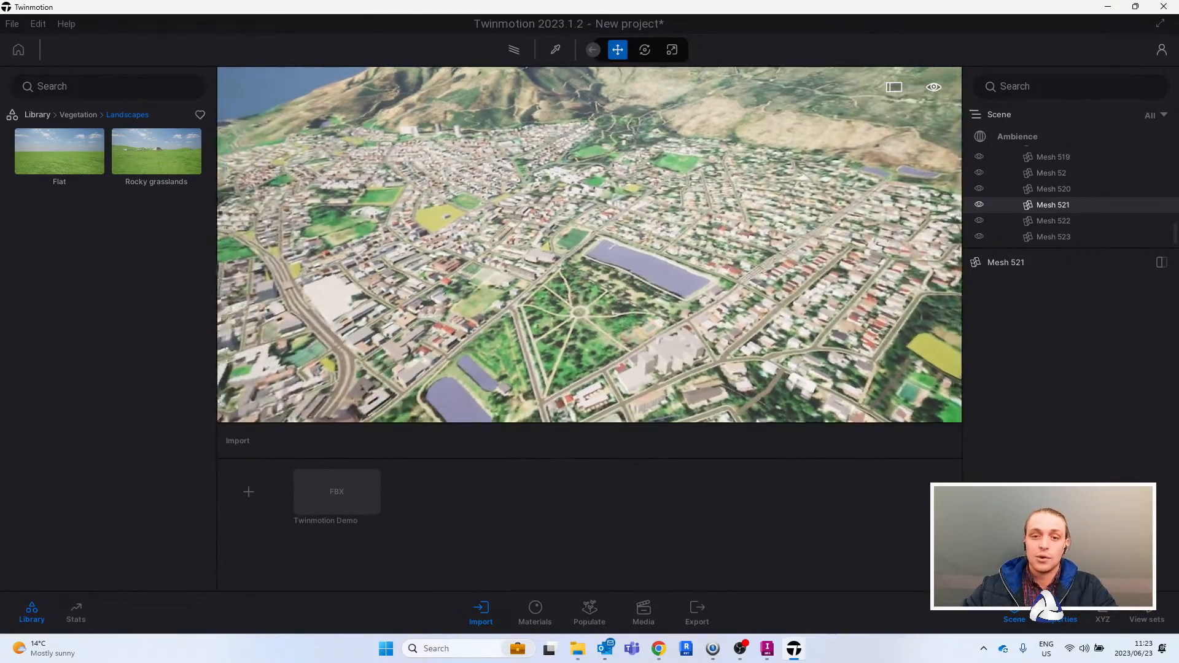
right_drag(705, 230, 644, 177)
right_drag(669, 269, 684, 272)
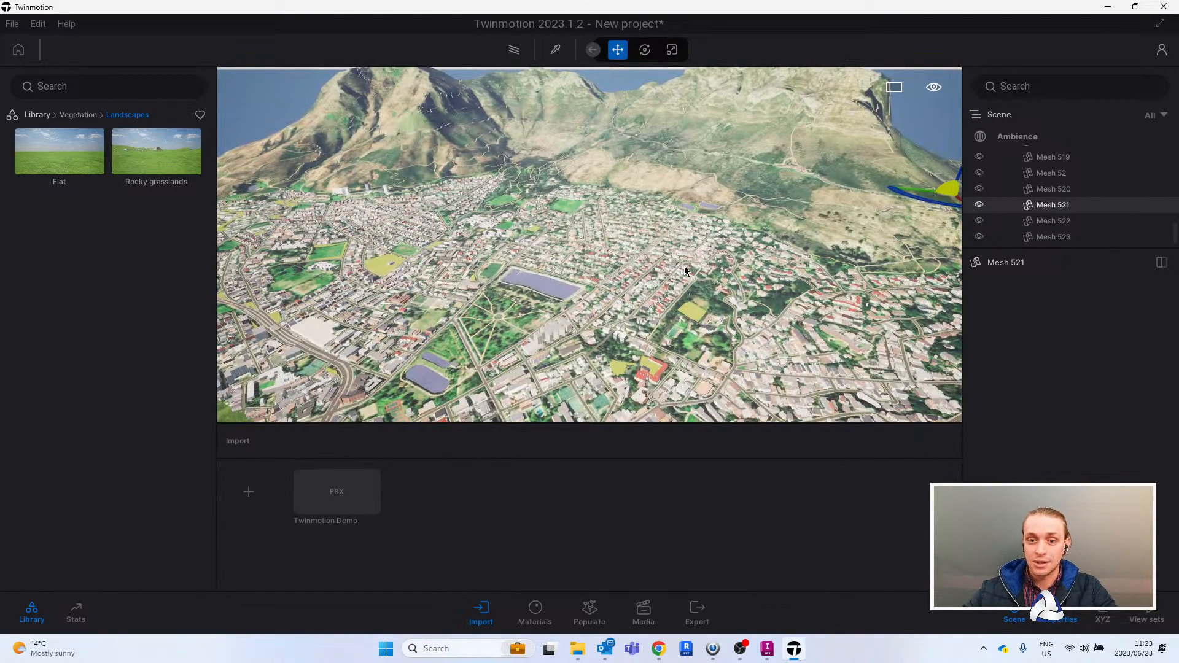
key(w)
right_drag(705, 242, 740, 238)
key(q)
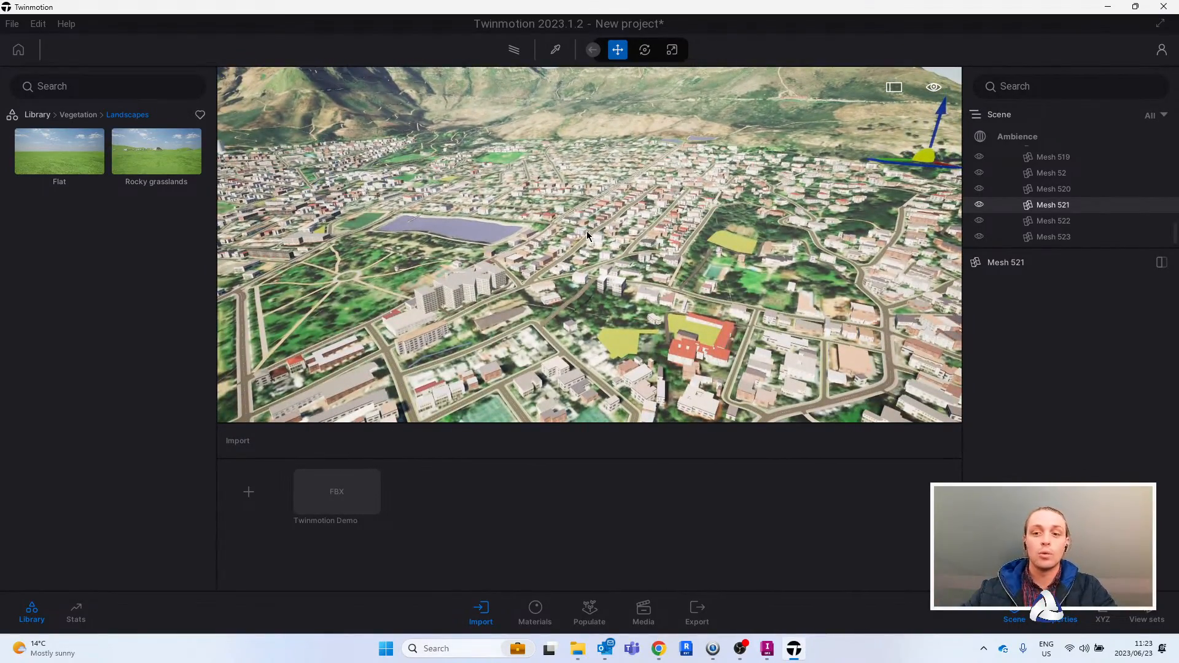
right_drag(607, 276, 762, 280)
key(w)
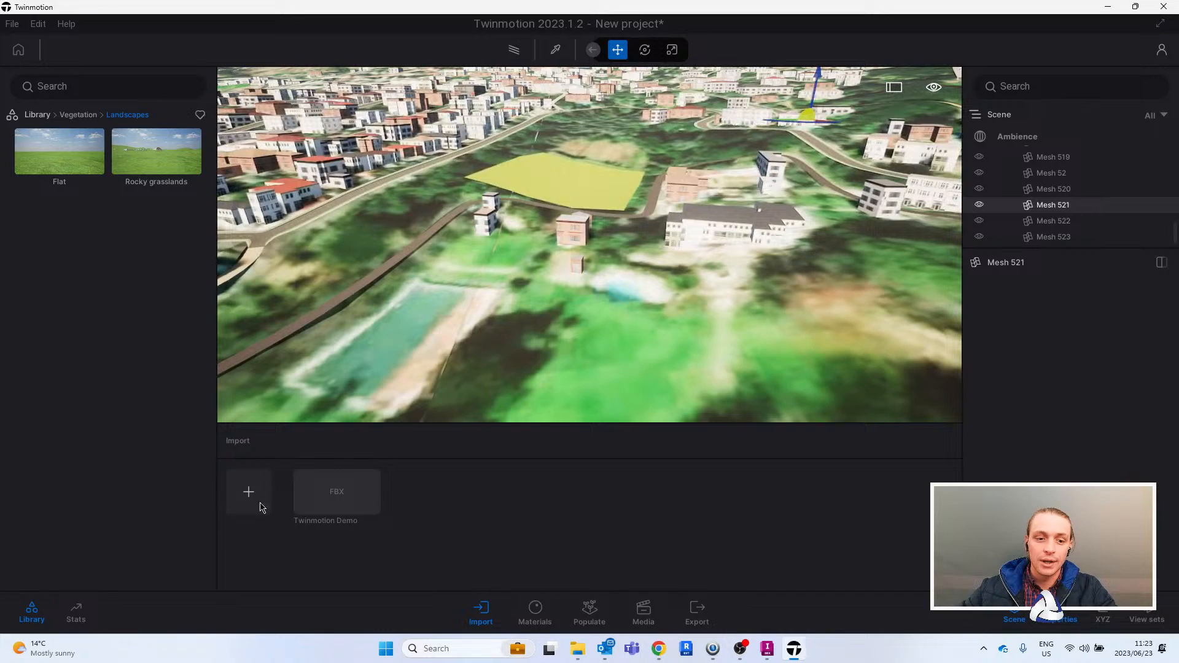
- Import the Residentialunit-3DView-{3D}.fbx geometry, keeping the hierarchy and resolving all material conflicts with the scene material
click(249, 491)
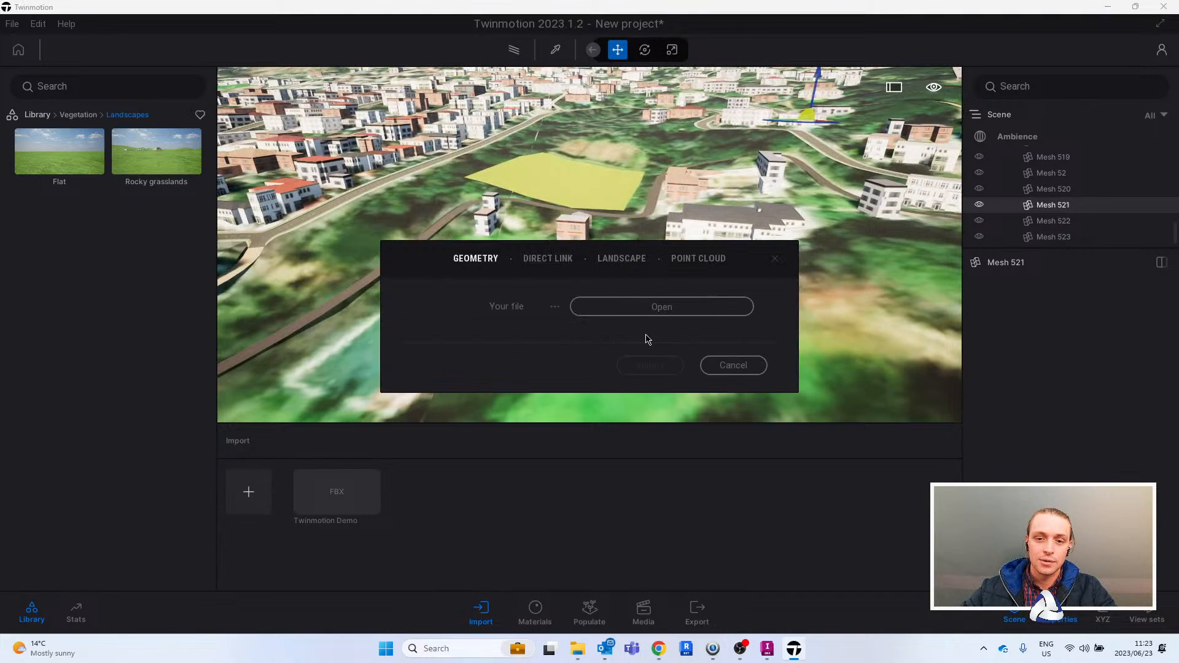
click(661, 310)
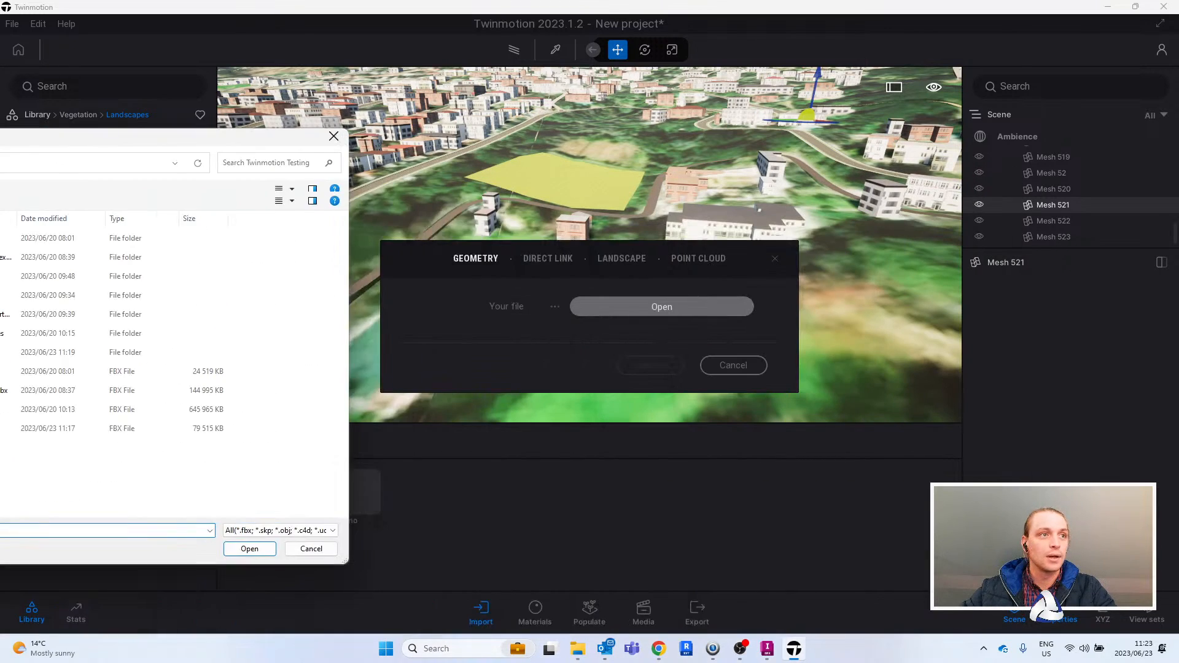
drag(246, 136, 0, 119)
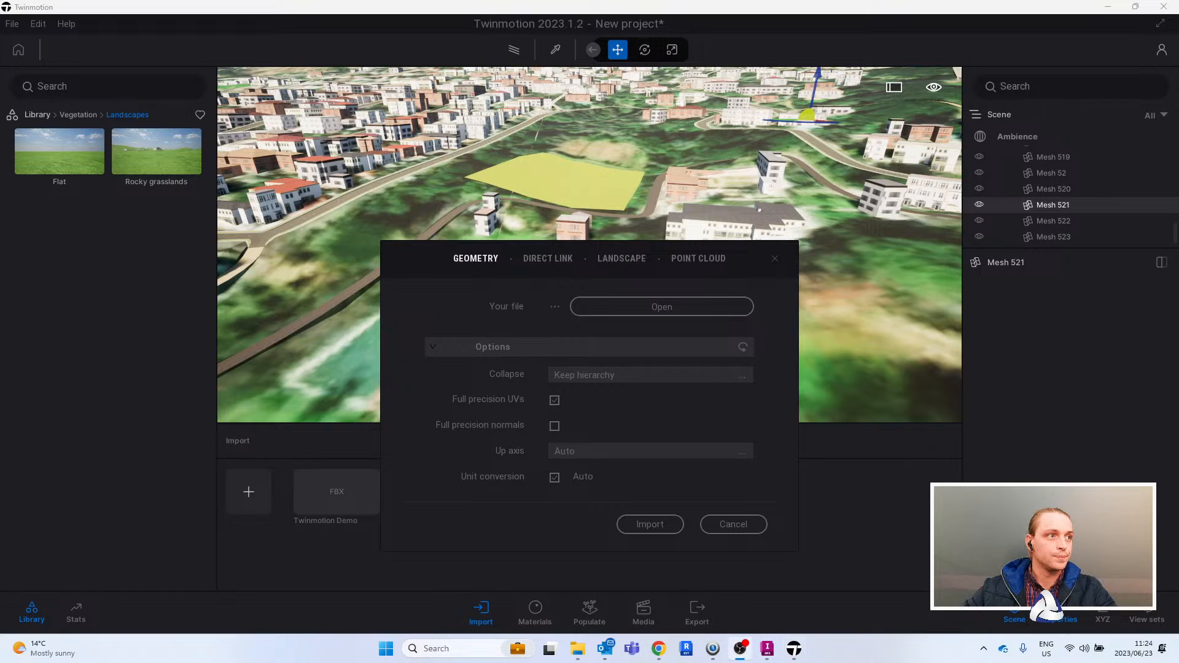
click(665, 525)
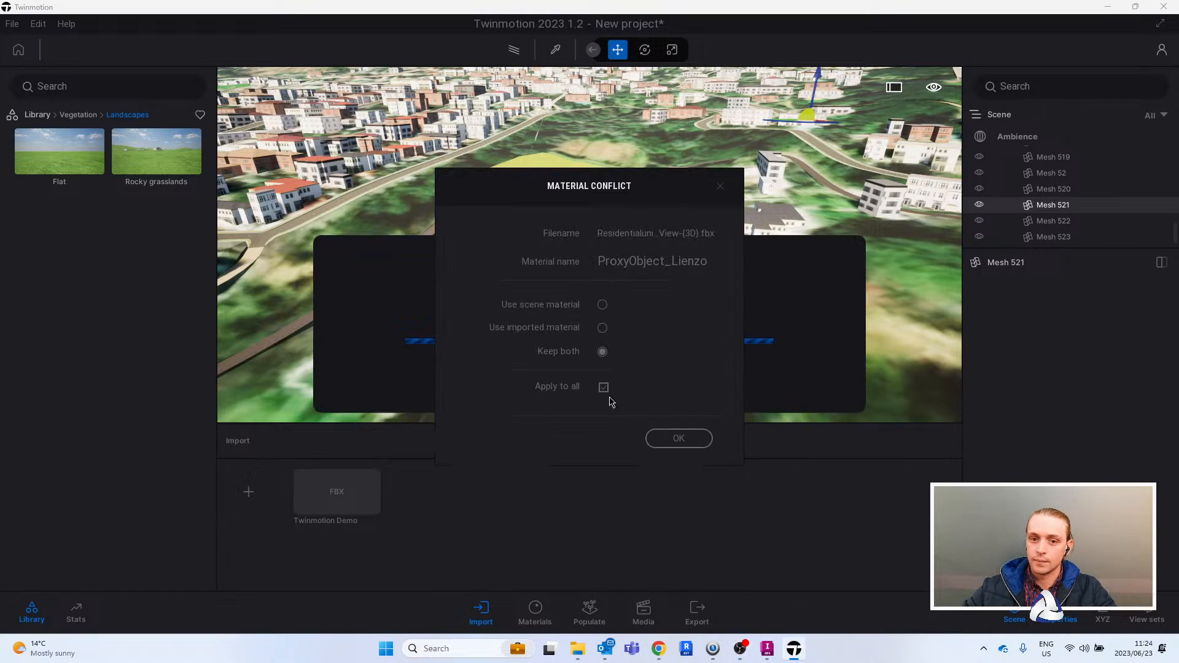
click(603, 305)
click(683, 444)
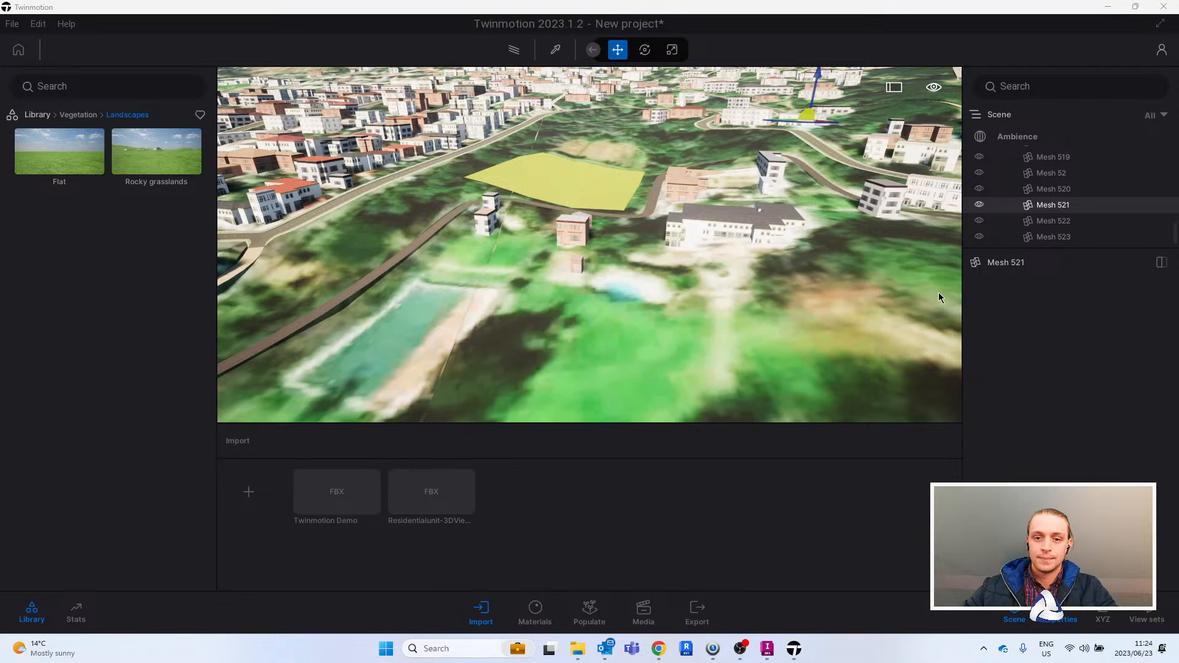
- Find the Residentialunit-3DView-{3D}.fbx container in the scene, select it and zoom to the house on the flat landscape
drag(1175, 240, 1174, 250)
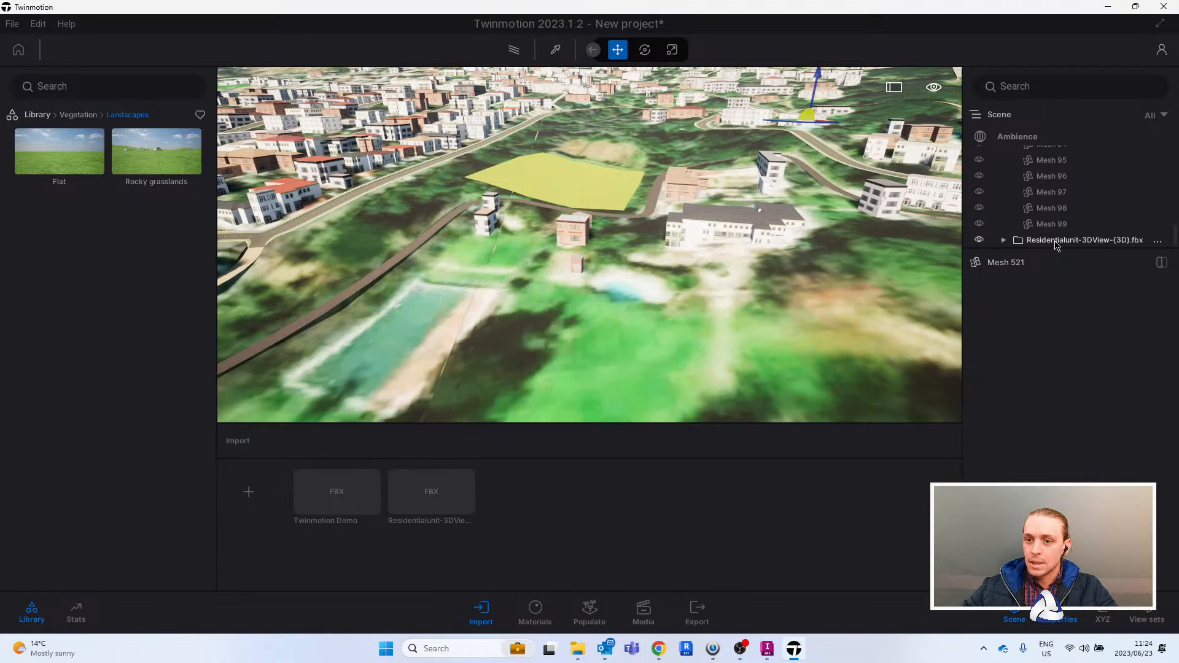
key(f)
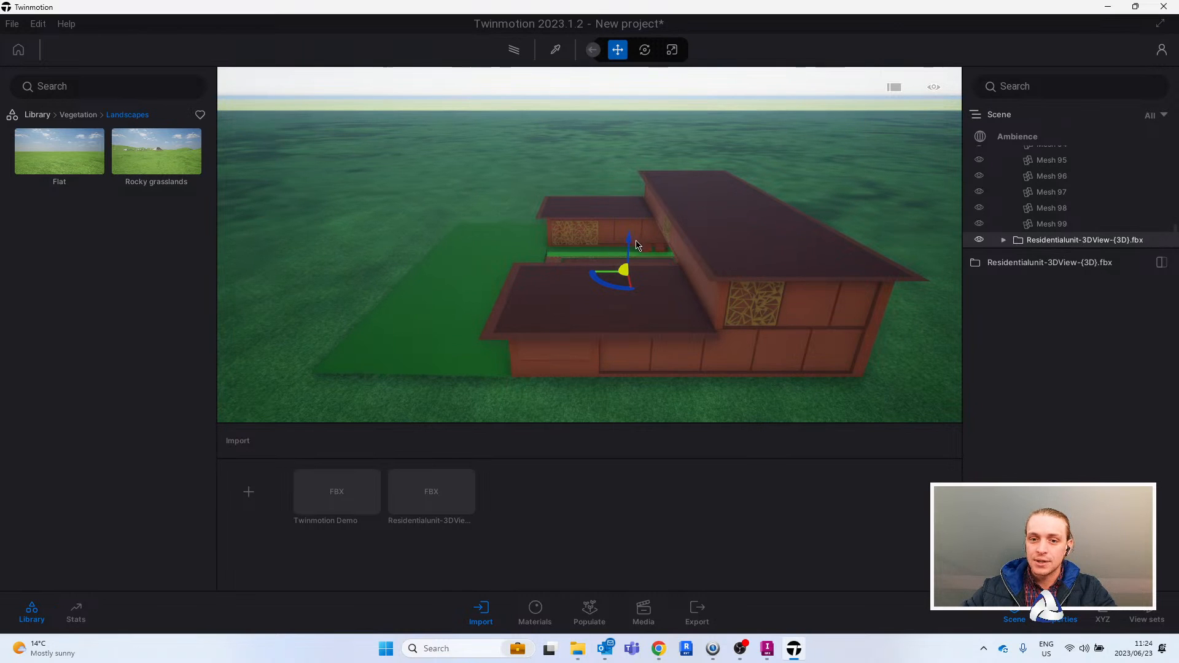
right_drag(551, 256, 515, 229)
shift+middle_drag(676, 155, 757, 171)
scroll(756, 170, down, 5)
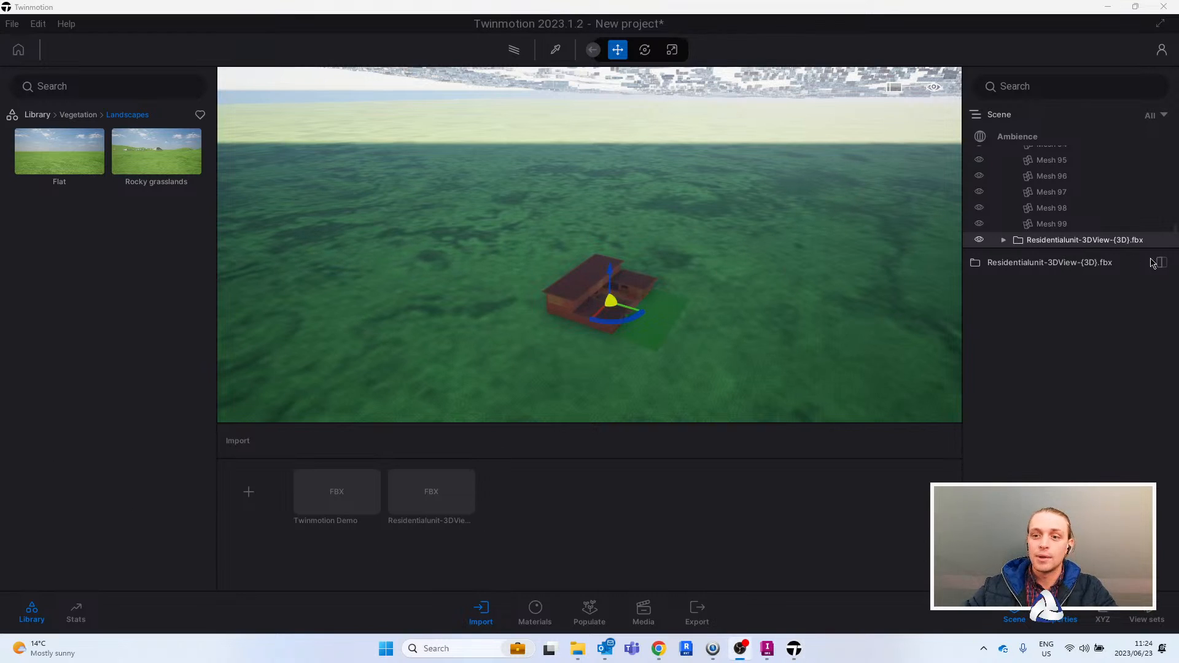
right_click(1065, 242)
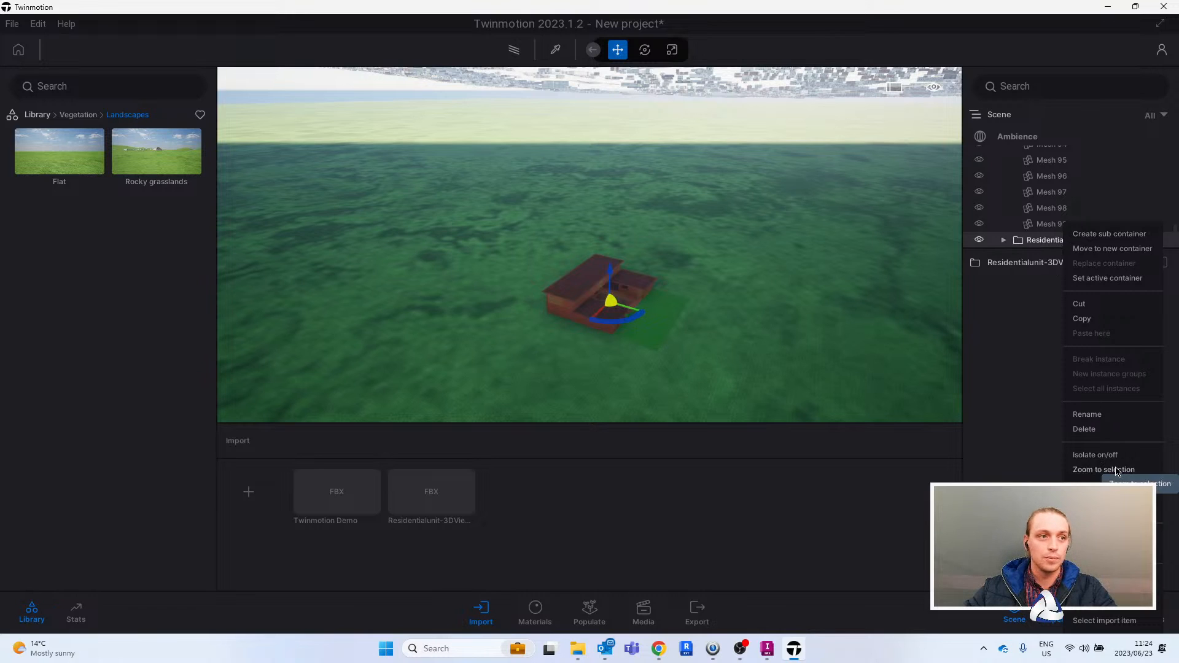
click(660, 280)
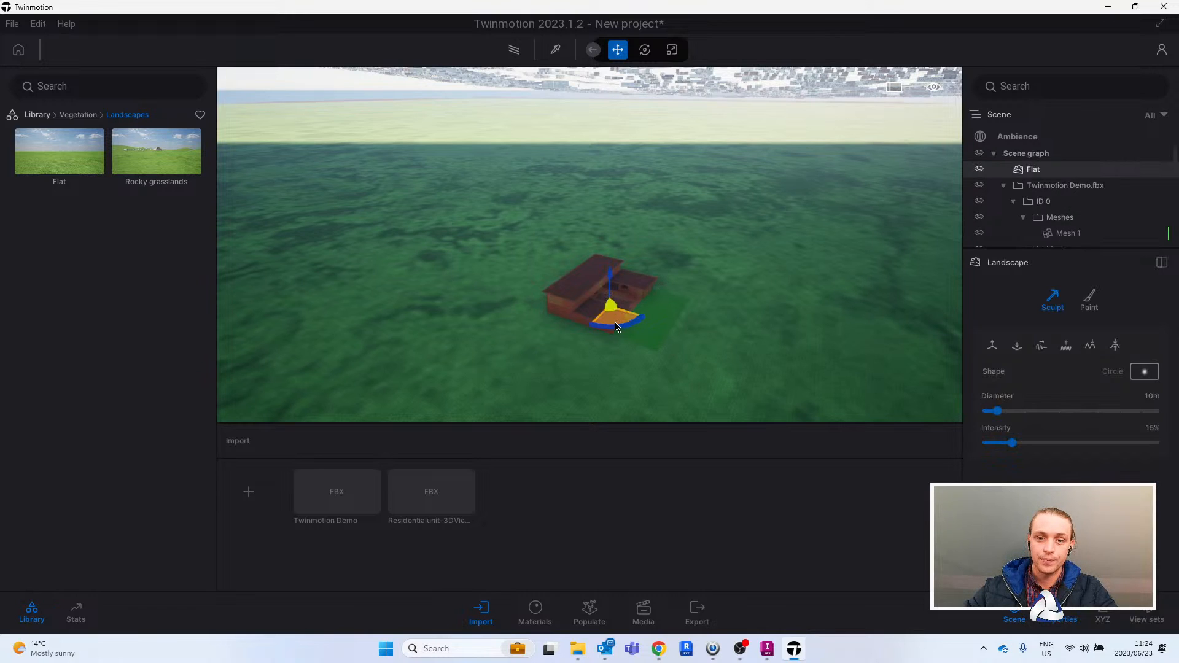
scroll(1177, 163, down, 3)
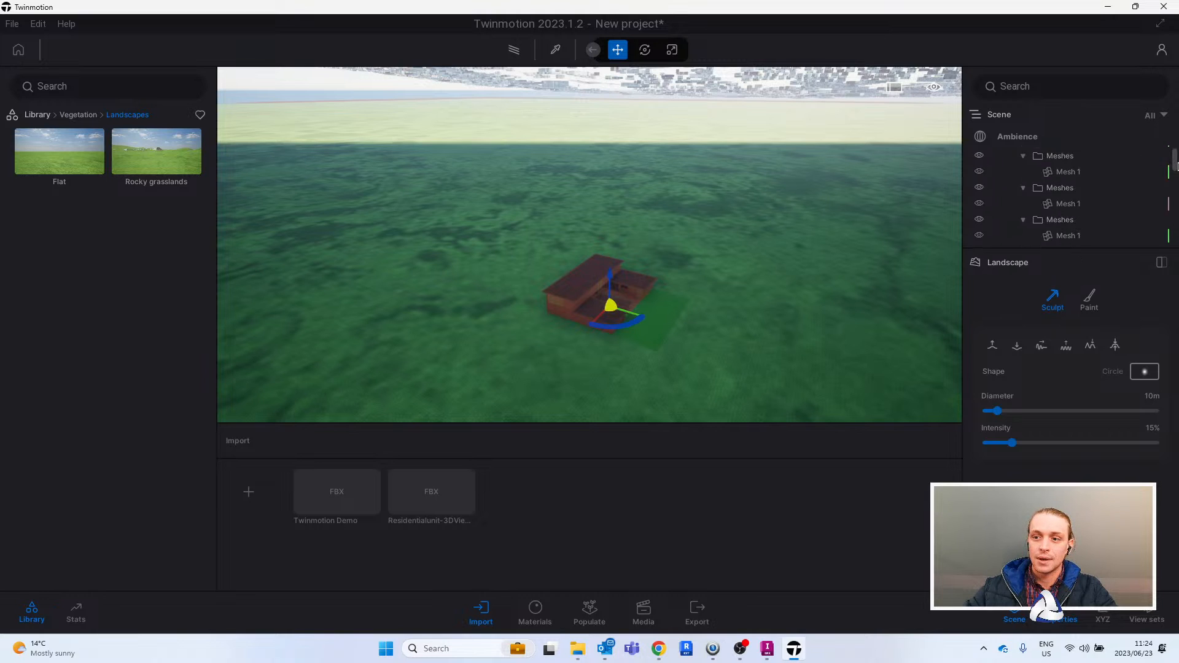
click(1066, 241)
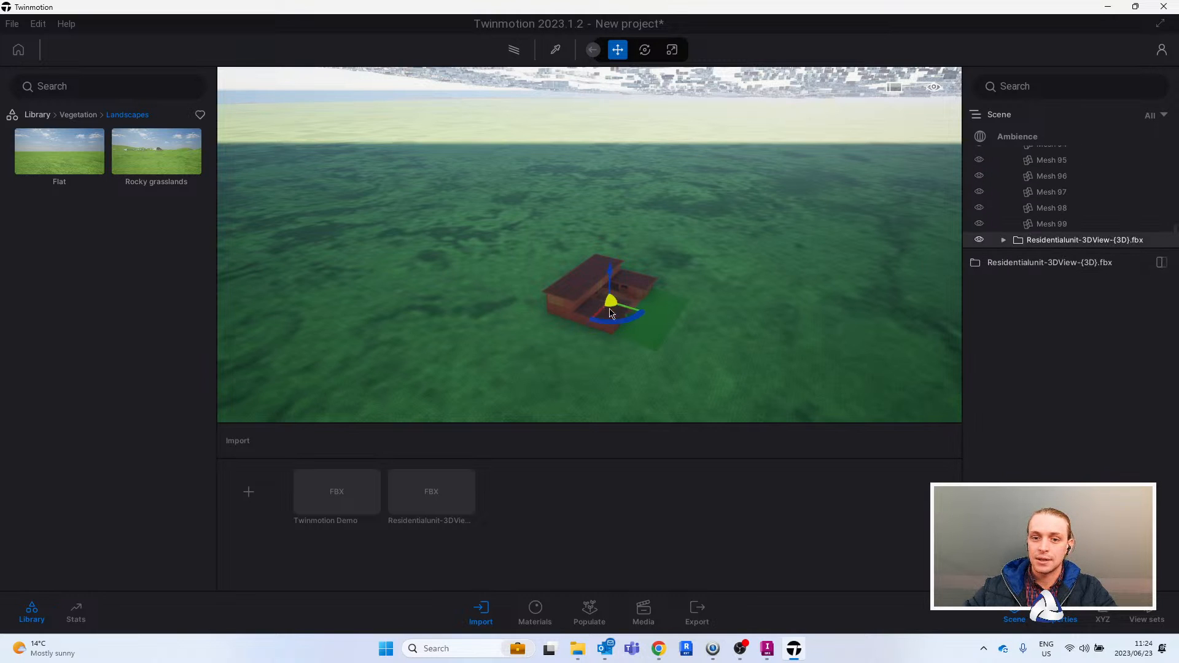
- Move the residential unit off the flat landscape and over the city terrain, among the buildings beside the road
drag(602, 312, 668, 261)
middle_drag(810, 176, 495, 398)
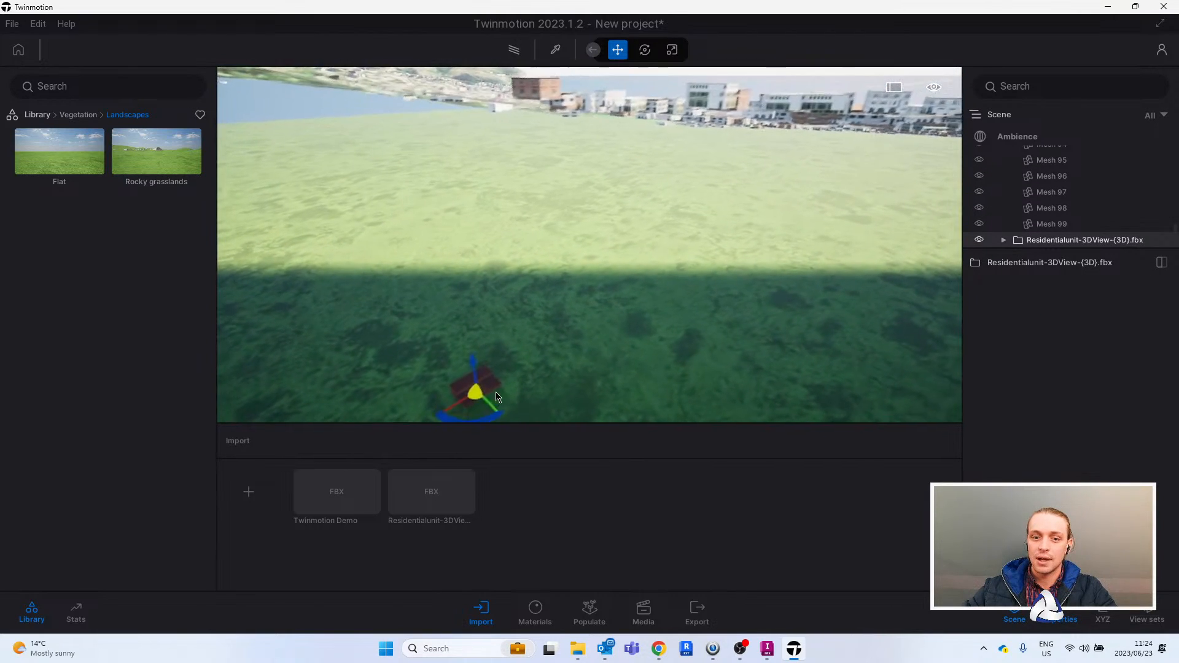
drag(466, 371, 491, 120)
shift+middle_drag(491, 129, 442, 280)
middle_drag(817, 142, 675, 253)
scroll(707, 271, up, 3)
drag(517, 275, 769, 165)
scroll(769, 164, up, 5)
shift+middle_drag(769, 164, 613, 370)
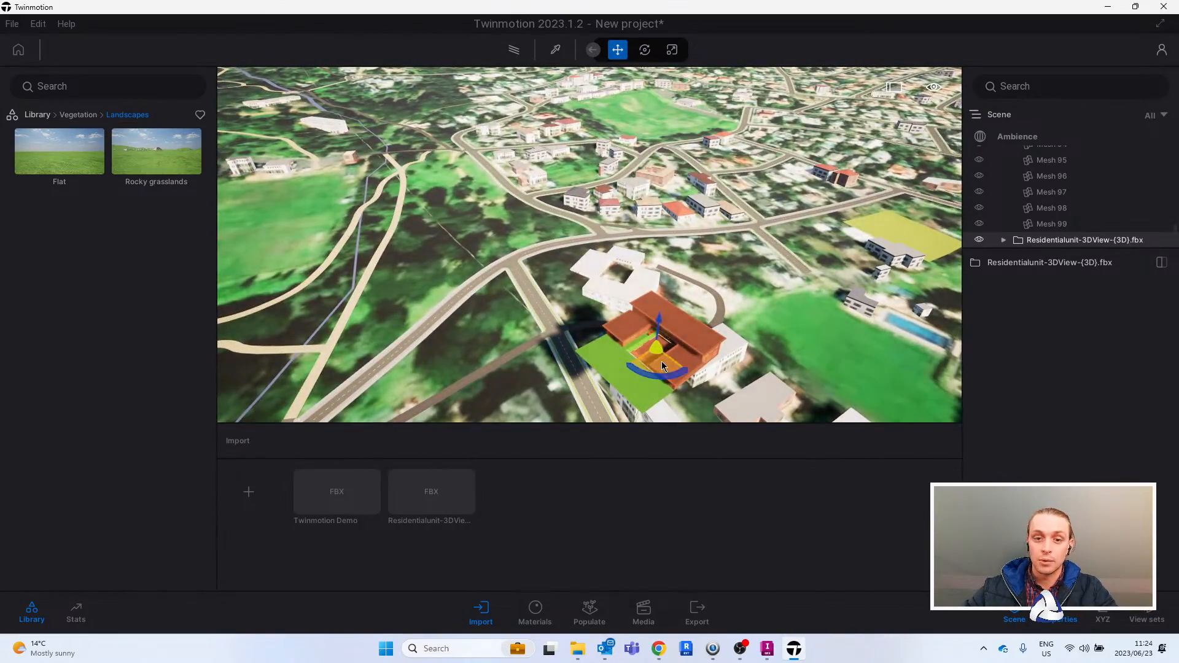
- Move the residential unit onto the open green plot across from the road junction
drag(662, 366, 473, 206)
middle_drag(487, 230, 616, 240)
scroll(618, 238, up, 4)
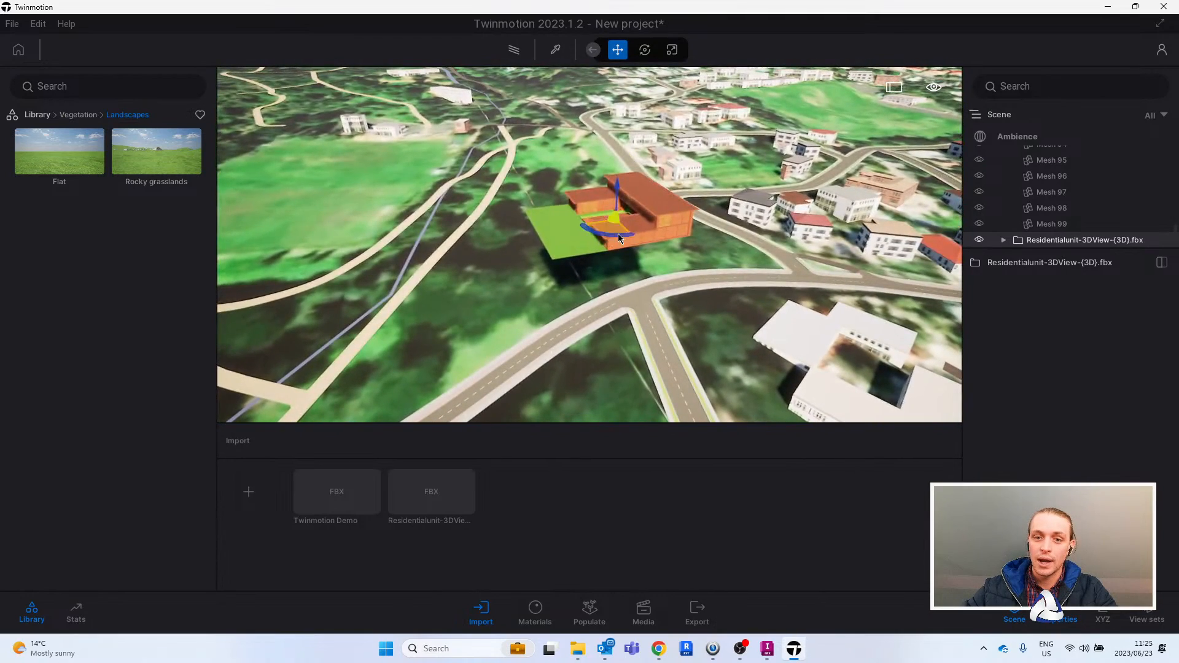
mouse_move(617, 235)
mouse_down()
mouse_move(698, 233)
mouse_move(637, 190)
mouse_move(607, 285)
mouse_move(617, 238)
mouse_up()
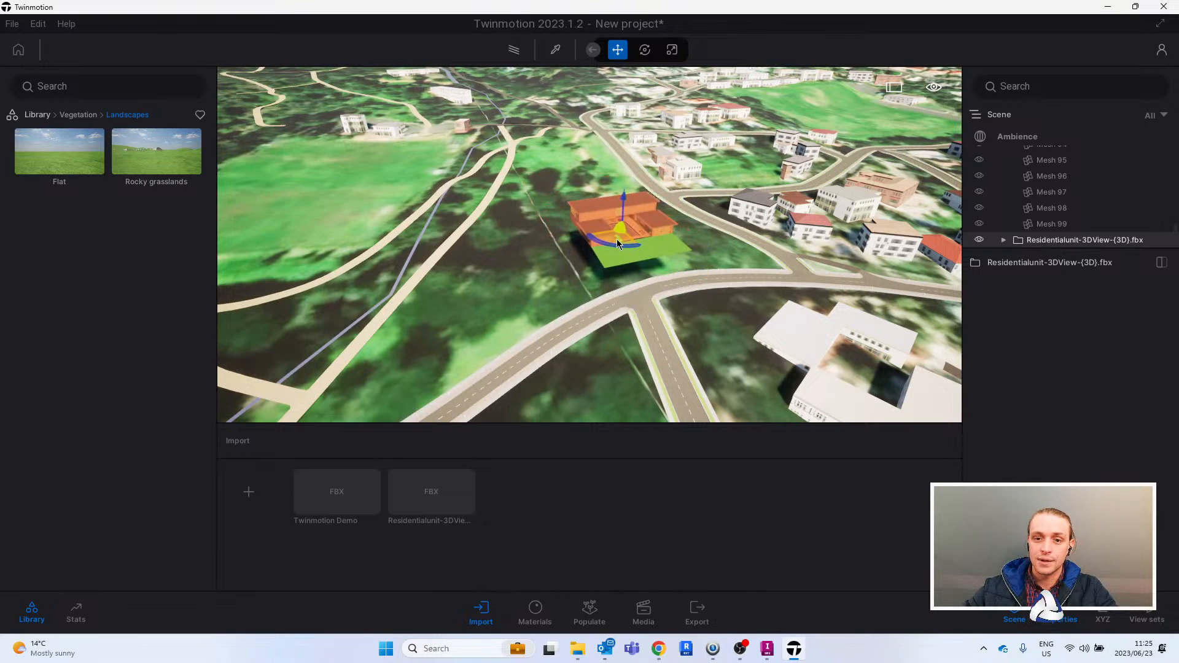
scroll(616, 239, up, 5)
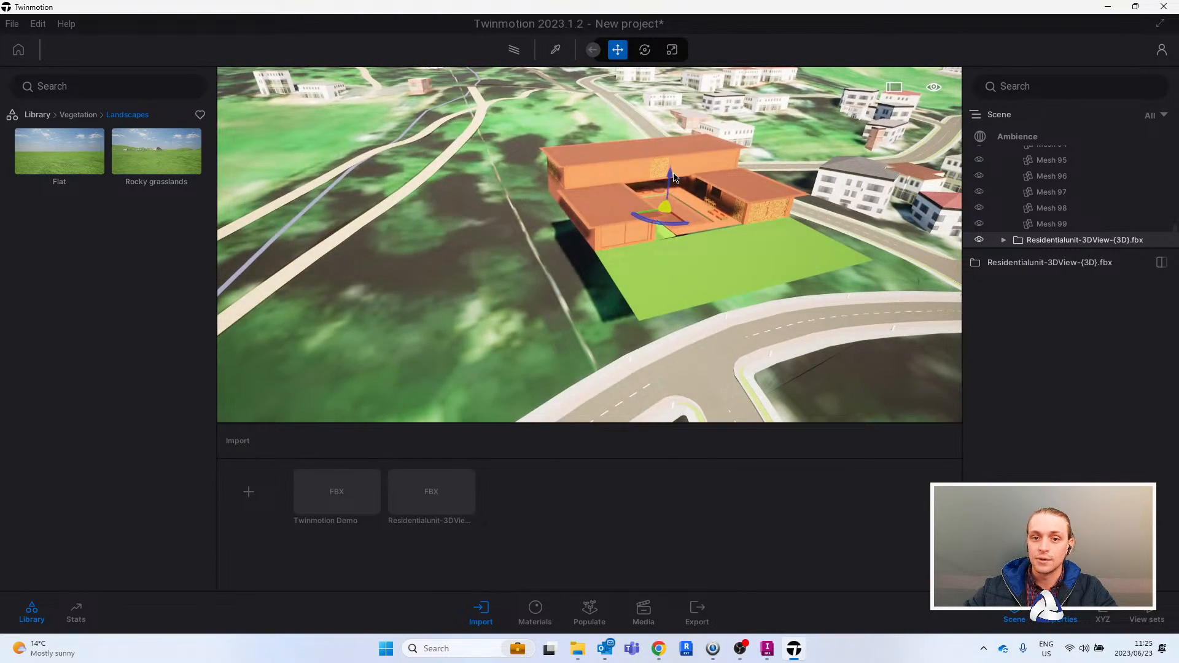
shift+middle_drag(674, 178, 700, 234)
drag(682, 227, 558, 222)
shift+middle_drag(620, 237, 705, 282)
- Delete the green ground surface in front of the residential unit, Surface [850675]
click(768, 295)
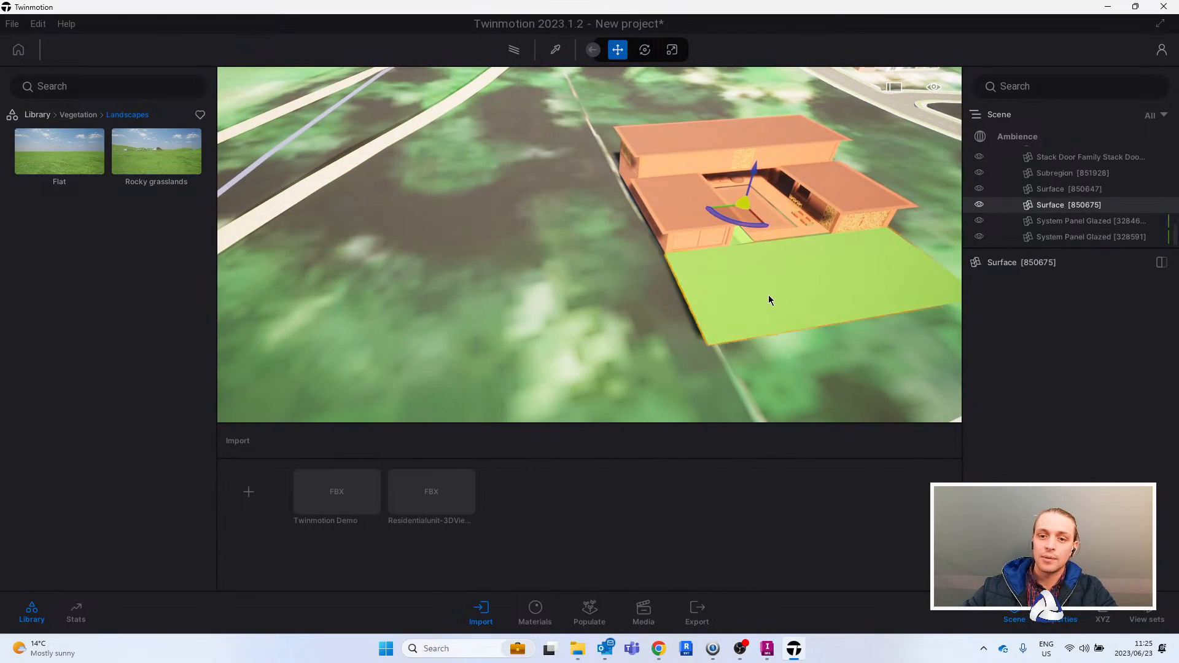
key(Delete)
key(d)
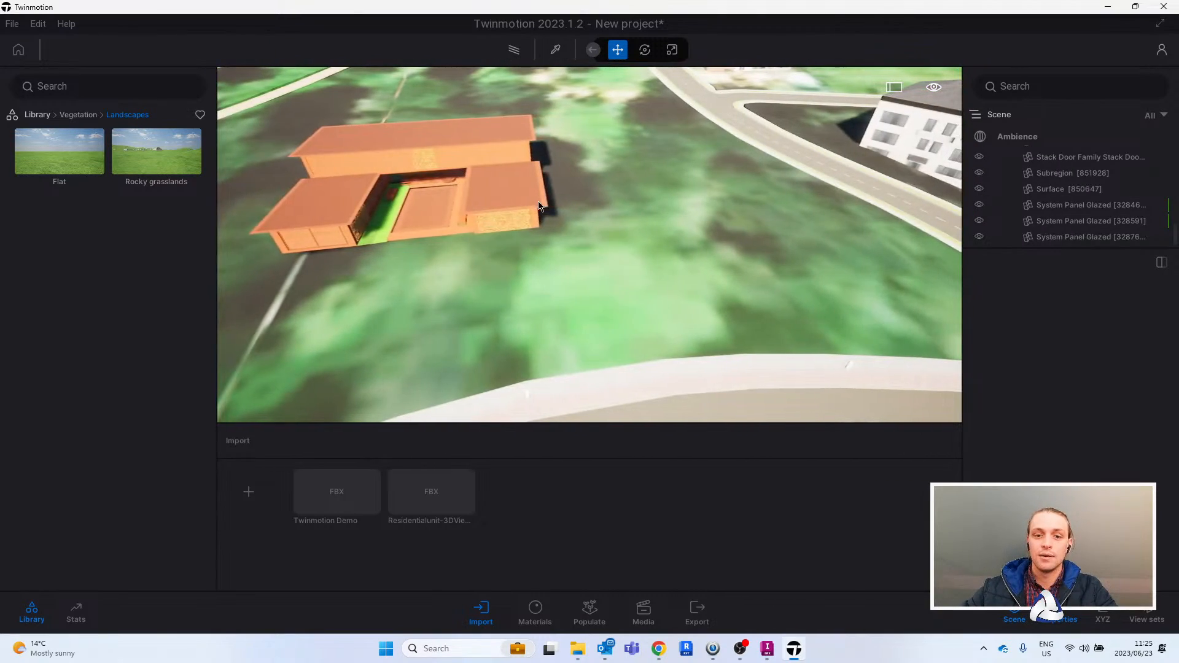
key(a)
- Extend the scene list by hiding the properties and collapse the Residentialunit-3DView-{3D}.fbx container
scroll(1099, 228, down, 5)
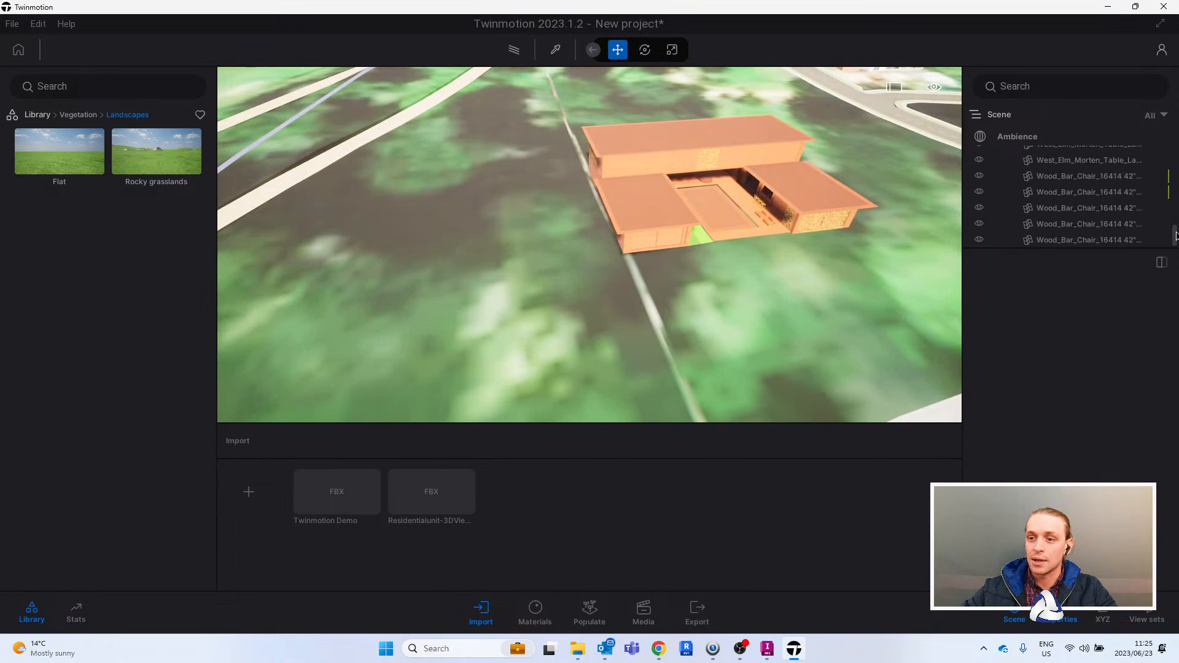
drag(1174, 244, 1175, 225)
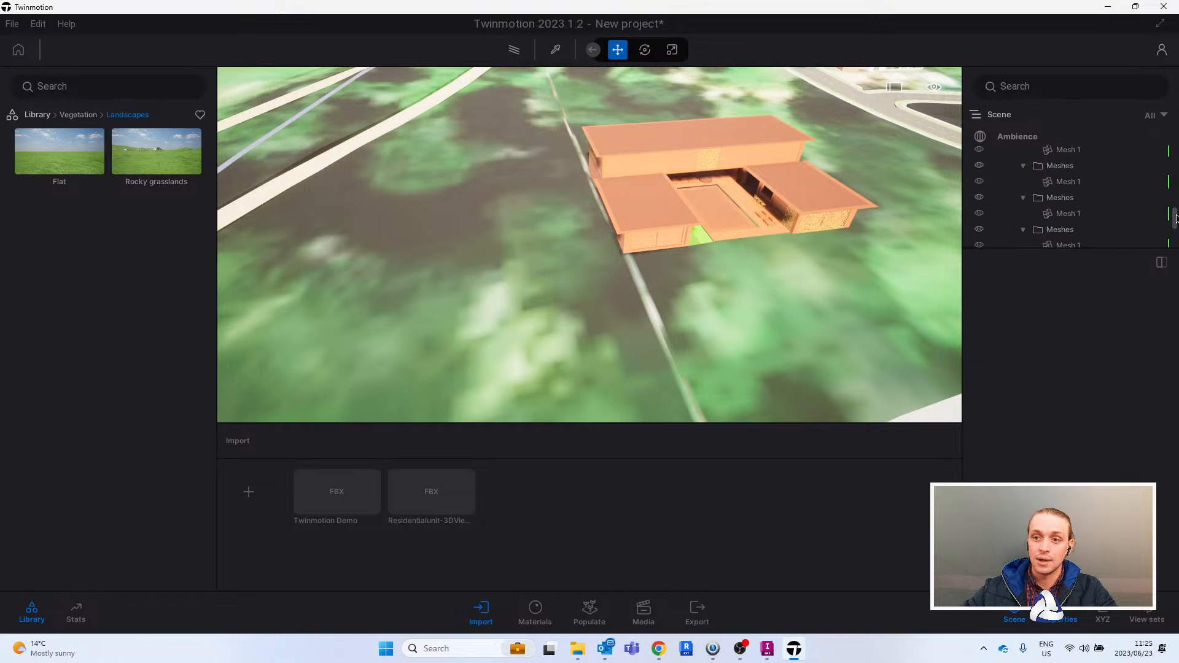
key(d)
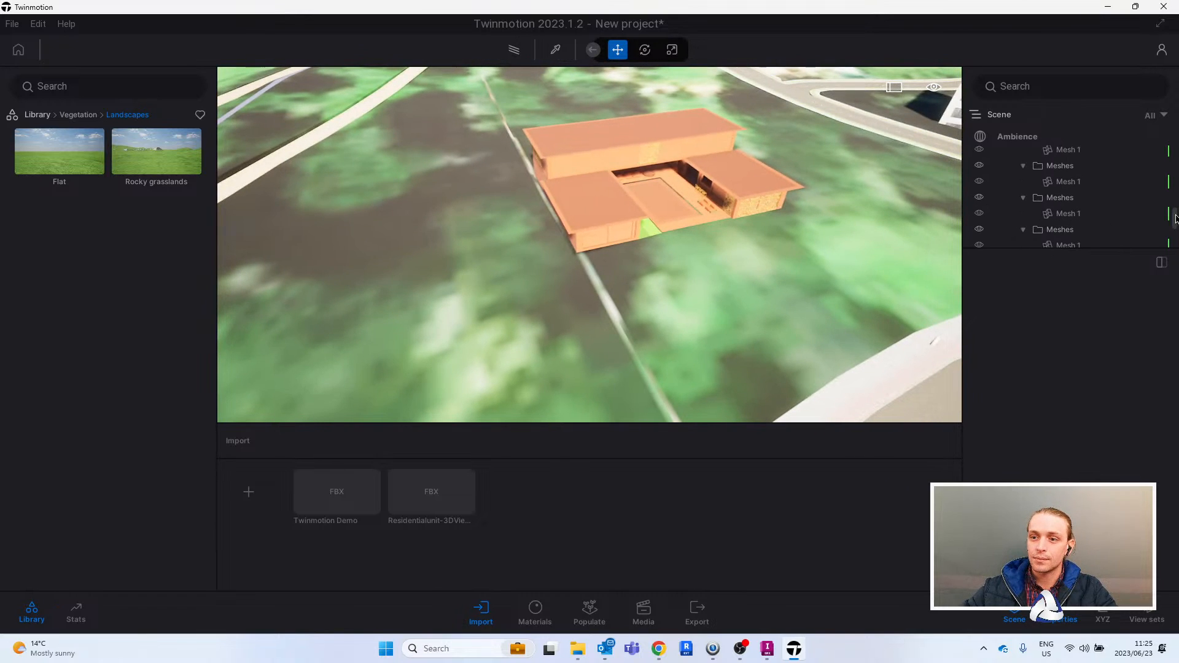
click(1080, 614)
drag(1175, 525, 1175, 534)
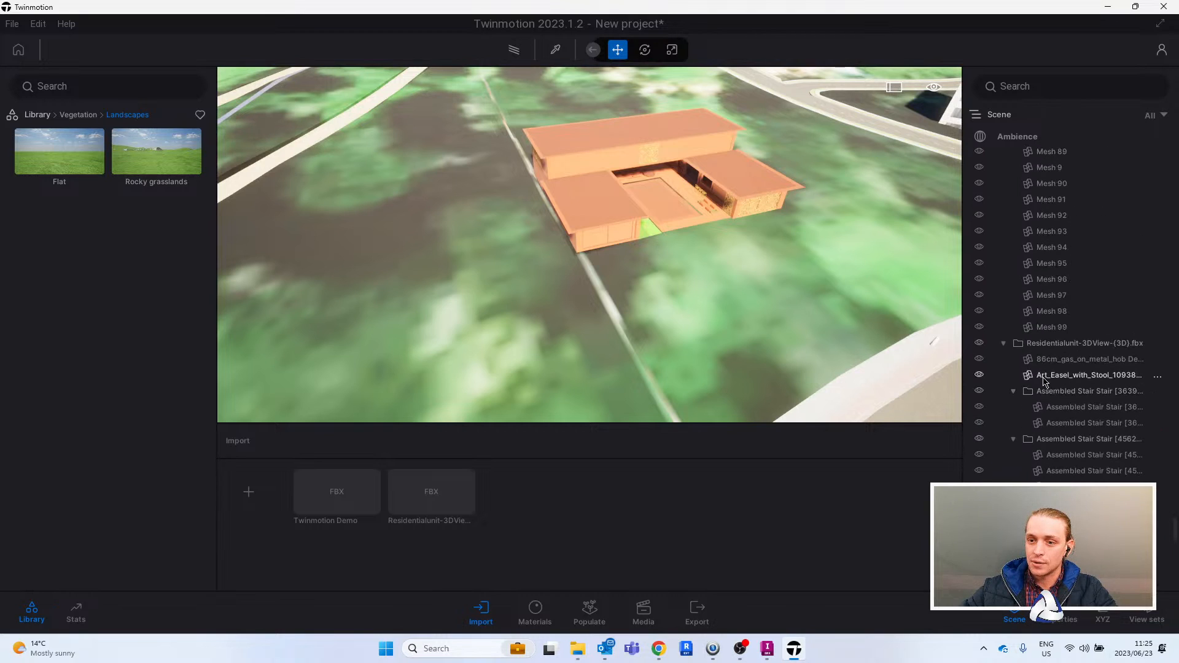
click(1003, 343)
- Move the residential unit across the green plot, closer to the road and the neighbouring white buildings
right_drag(590, 186, 621, 178)
drag(614, 174, 771, 197)
right_drag(771, 198, 700, 246)
scroll(691, 316, up, 5)
scroll(631, 297, down, 6)
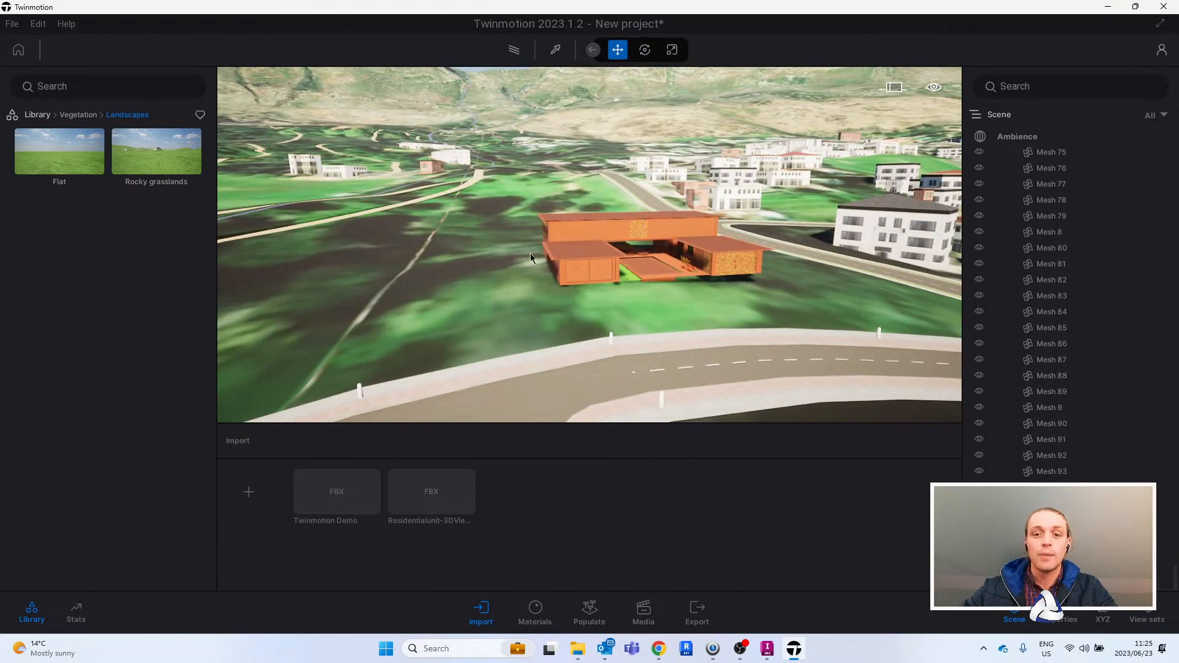
right_drag(631, 297, 656, 264)
- Try the Bare concrete 01 material on the facade of the red-roofed white building, and undo it
scroll(739, 242, up, 6)
scroll(649, 265, down, 3)
scroll(649, 259, up, 5)
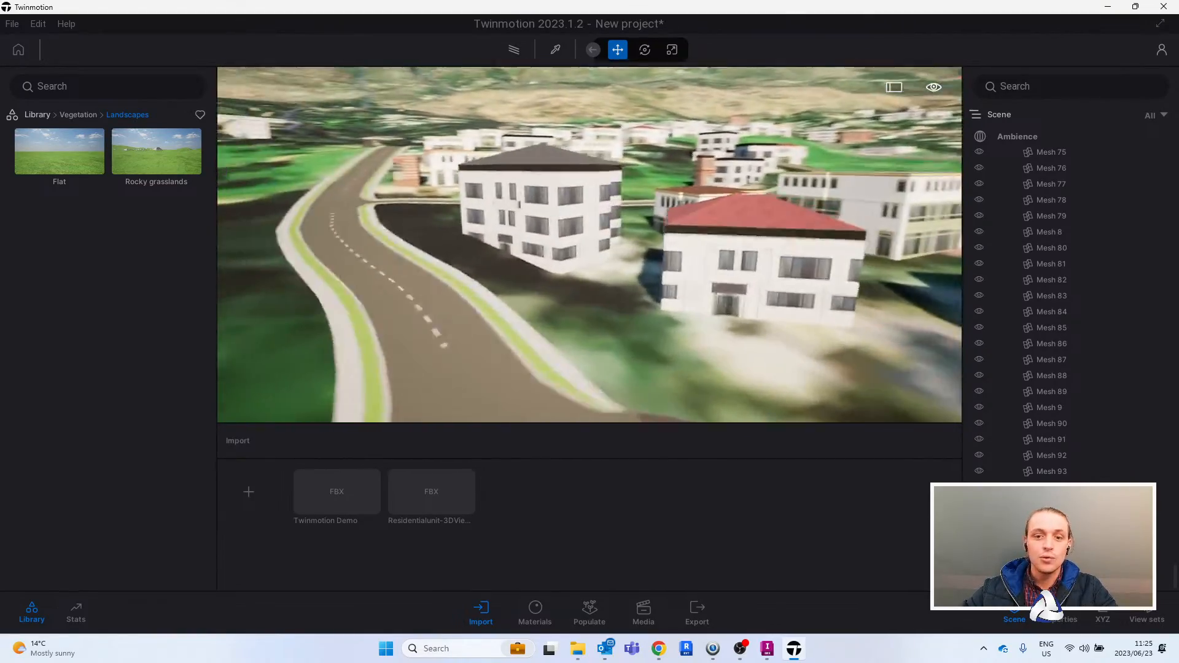
scroll(644, 264, up, 4)
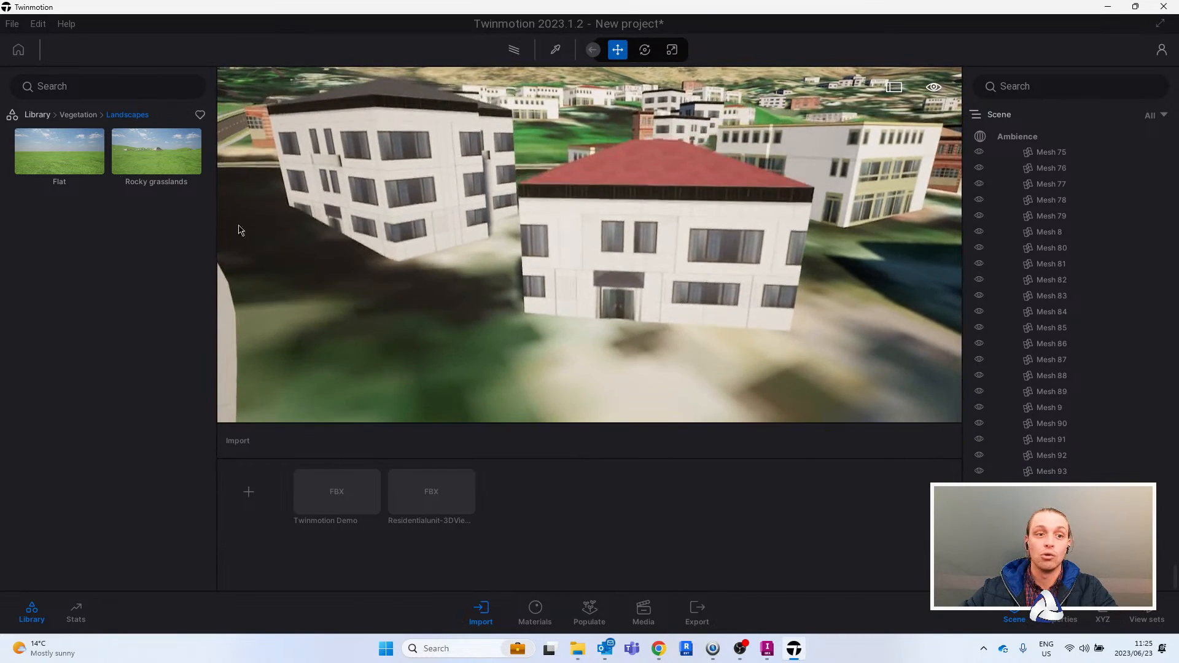
click(38, 116)
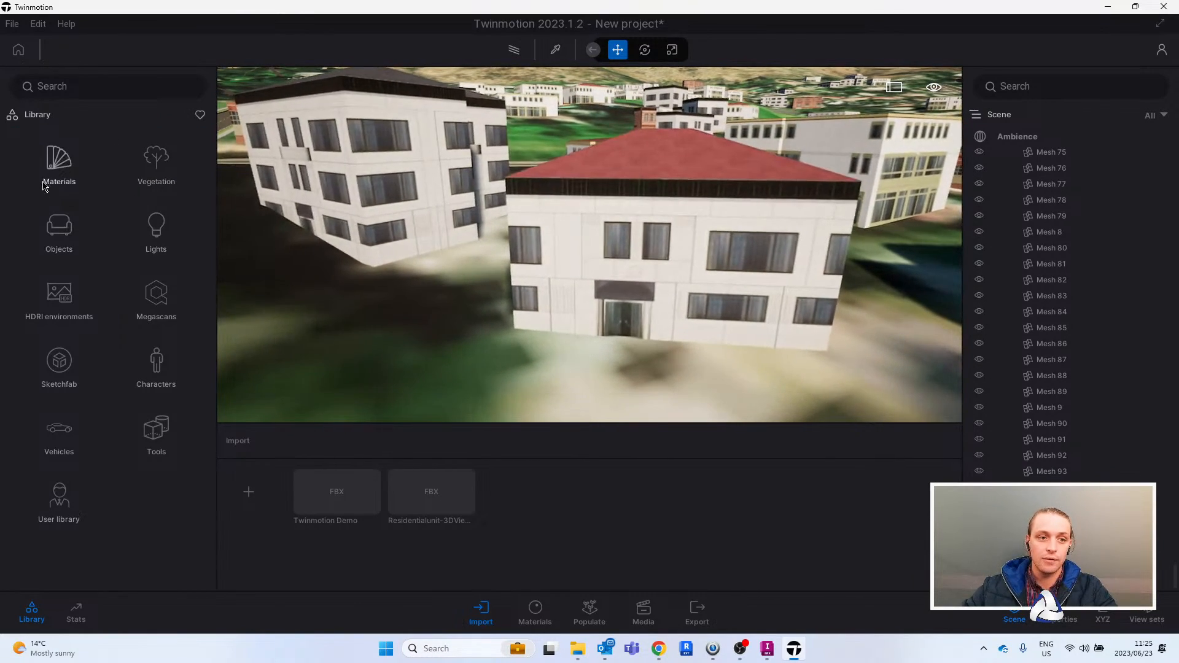
click(59, 161)
click(49, 237)
drag(59, 154, 685, 237)
drag(83, 165, 614, 315)
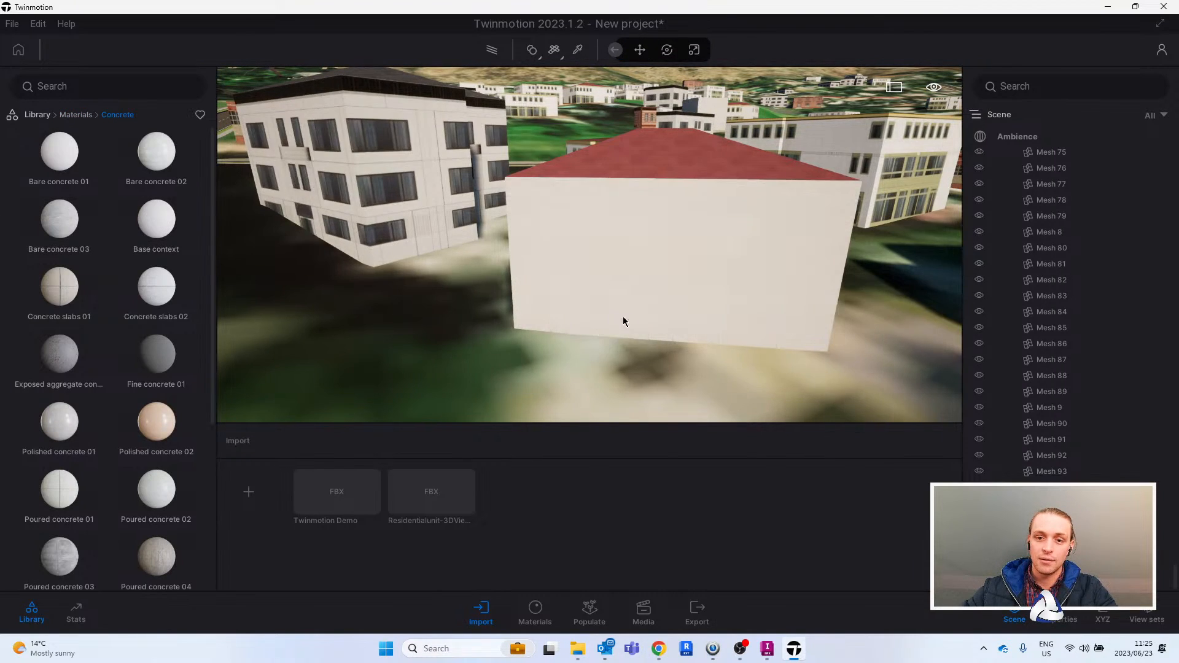
scroll(753, 343, down, 3)
right_drag(753, 343, 608, 267)
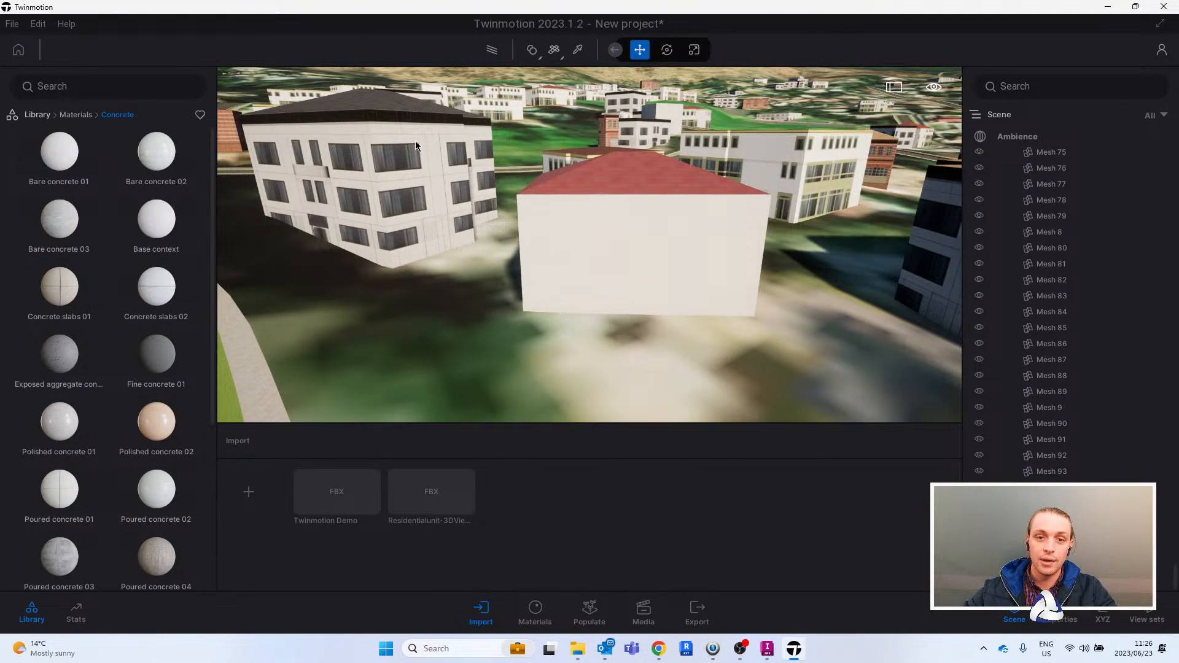
key(ctrl+z)
key(ctrl+z)
- Apply the Pool 01 water material to the large reservoir surface
right_drag(571, 281, 424, 289)
key(w)
key(d)
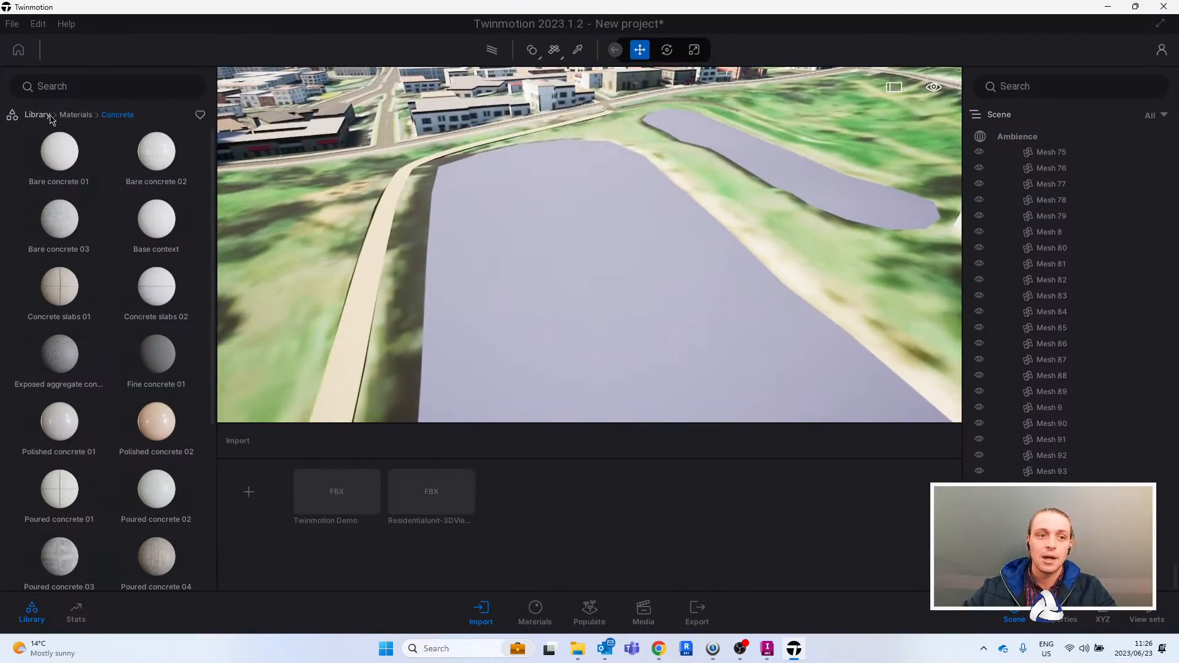
click(41, 115)
click(59, 161)
scroll(116, 454, down, 5)
click(156, 423)
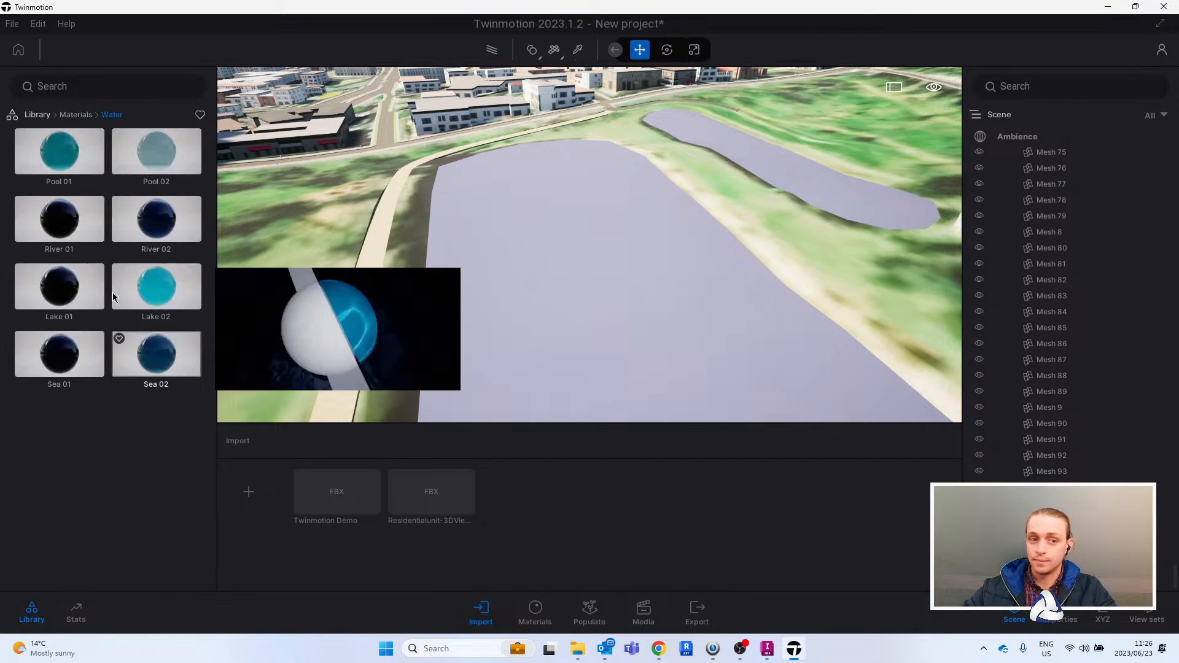
drag(60, 164, 632, 270)
- Inspect the reservoir's water surface and the surrounding city, down to street level on the brick-paved road
right_drag(632, 271, 983, 287)
key(w)
key(s)
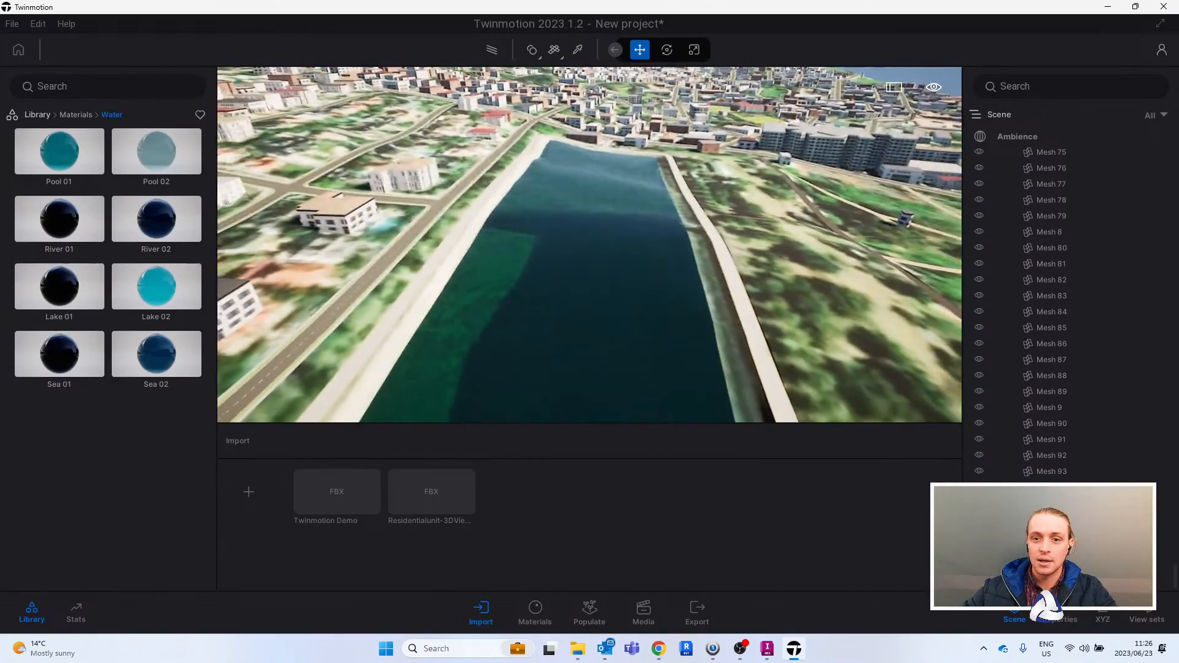
right_drag(590, 246, 737, 245)
key(w)
key(d)
mouse_move(571, 360)
right_down()
mouse_move(509, 359)
mouse_move(590, 362)
mouse_move(509, 351)
mouse_move(473, 375)
mouse_move(574, 350)
right_up()
key(w)
key(w)
key(w)
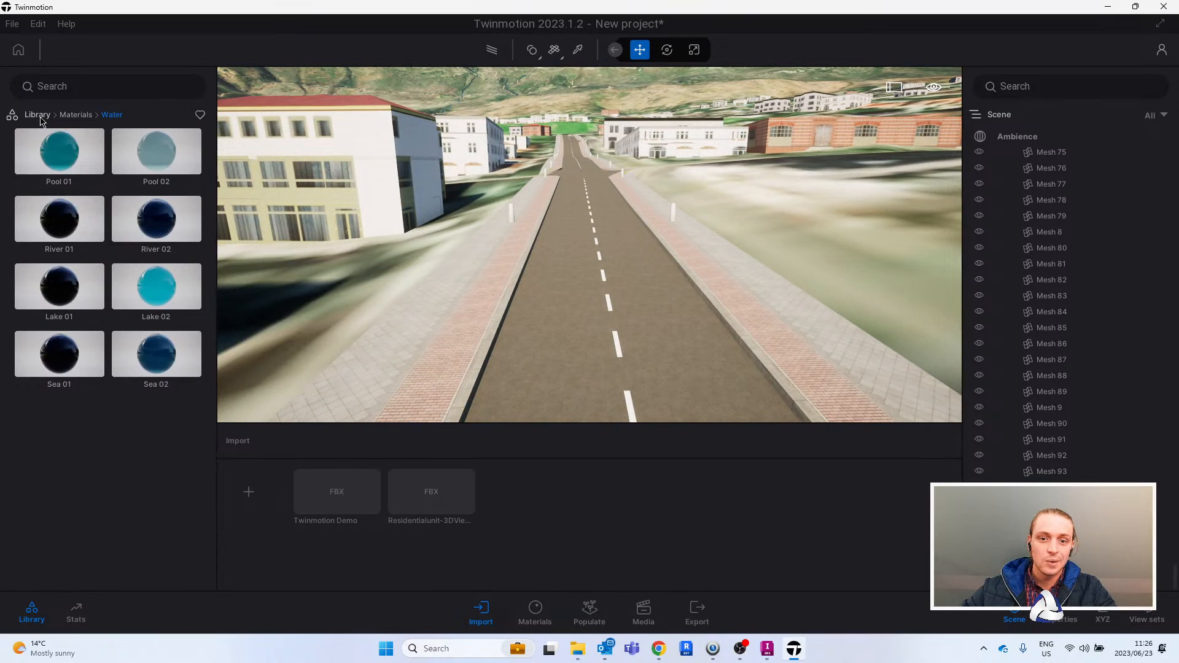
- Apply the man-made ground material Asphalt 1 to the road surface between the brick sidewalks
click(39, 116)
click(54, 167)
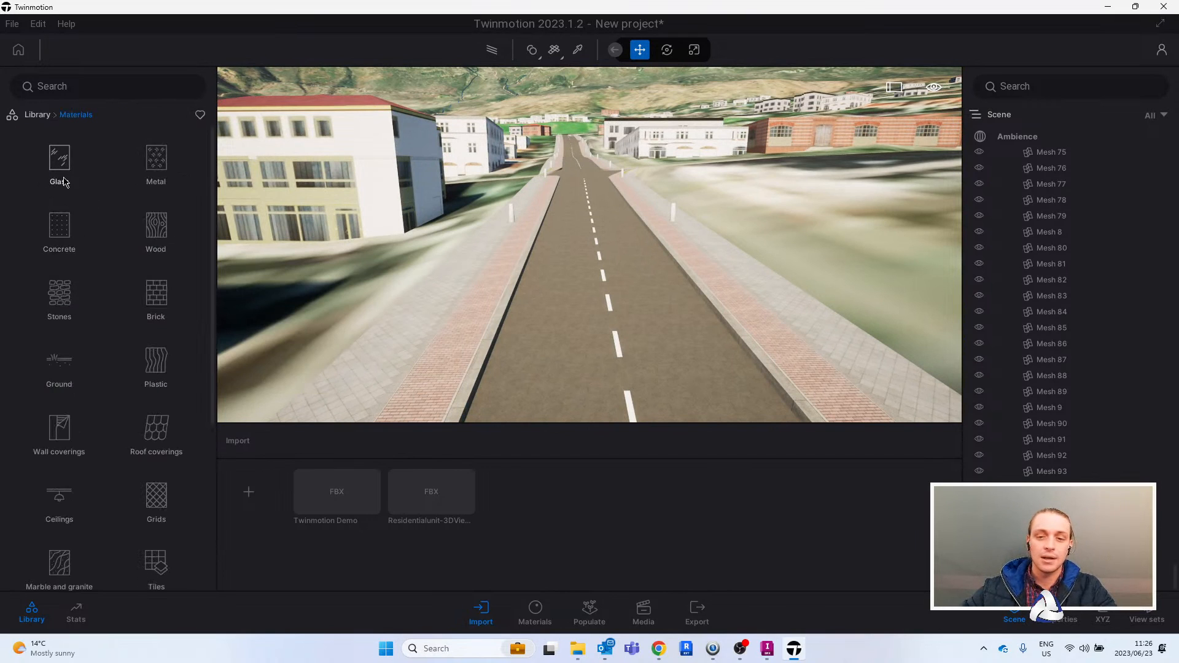
scroll(698, 283, up, 5)
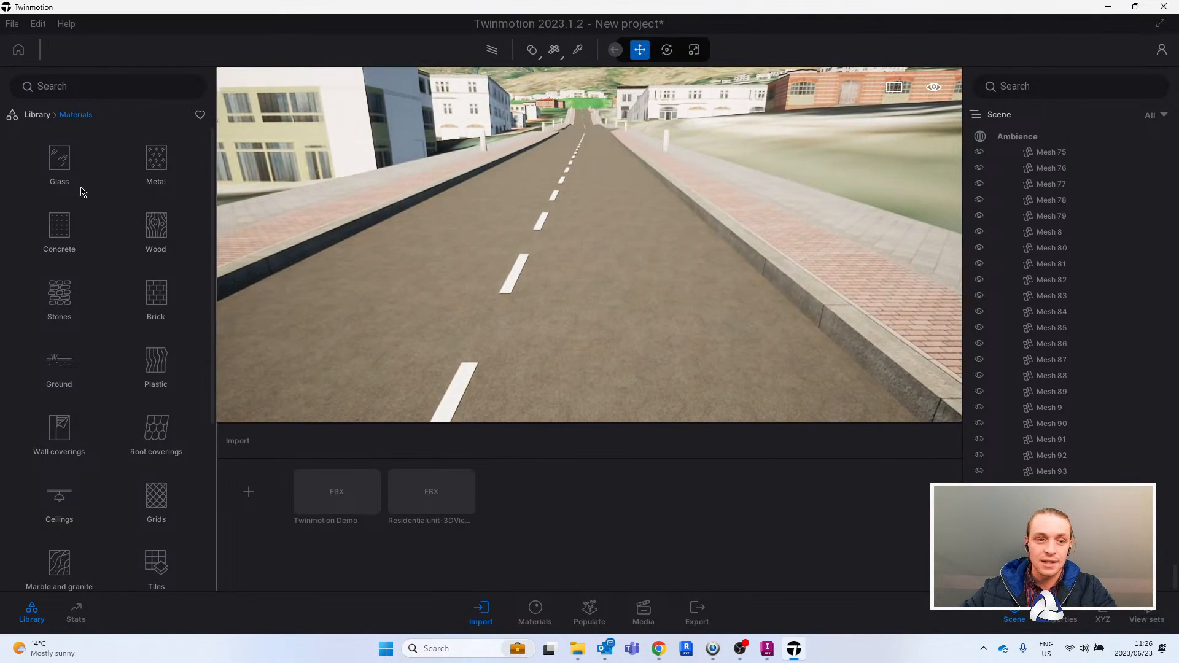
click(60, 227)
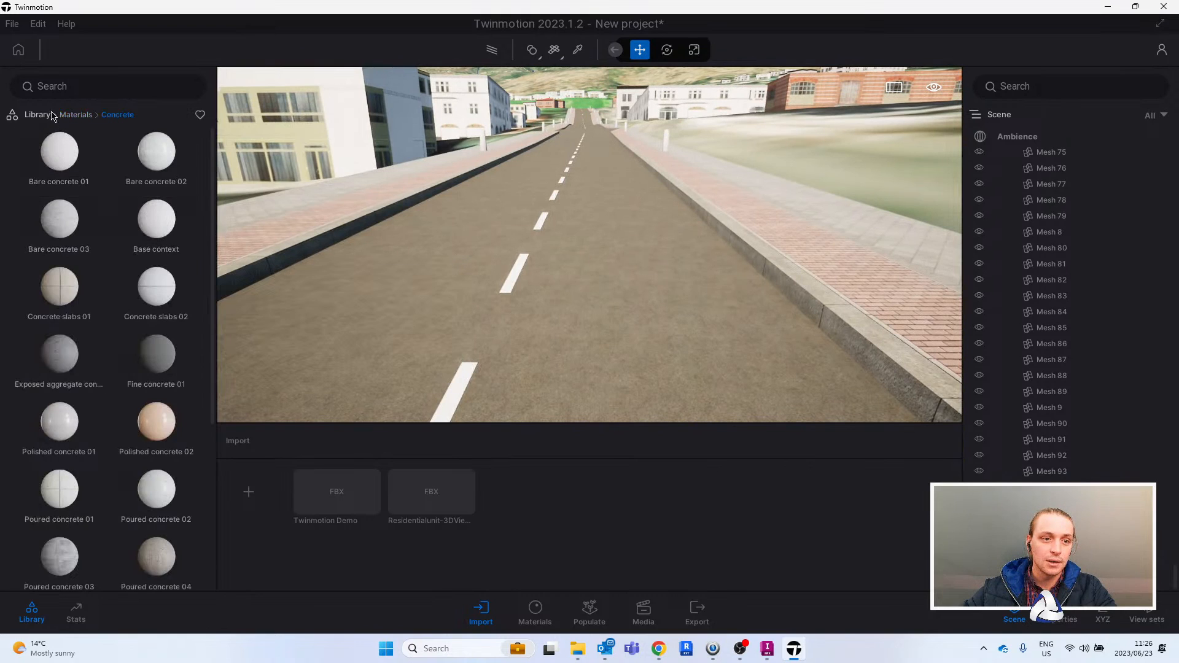
click(75, 116)
click(67, 365)
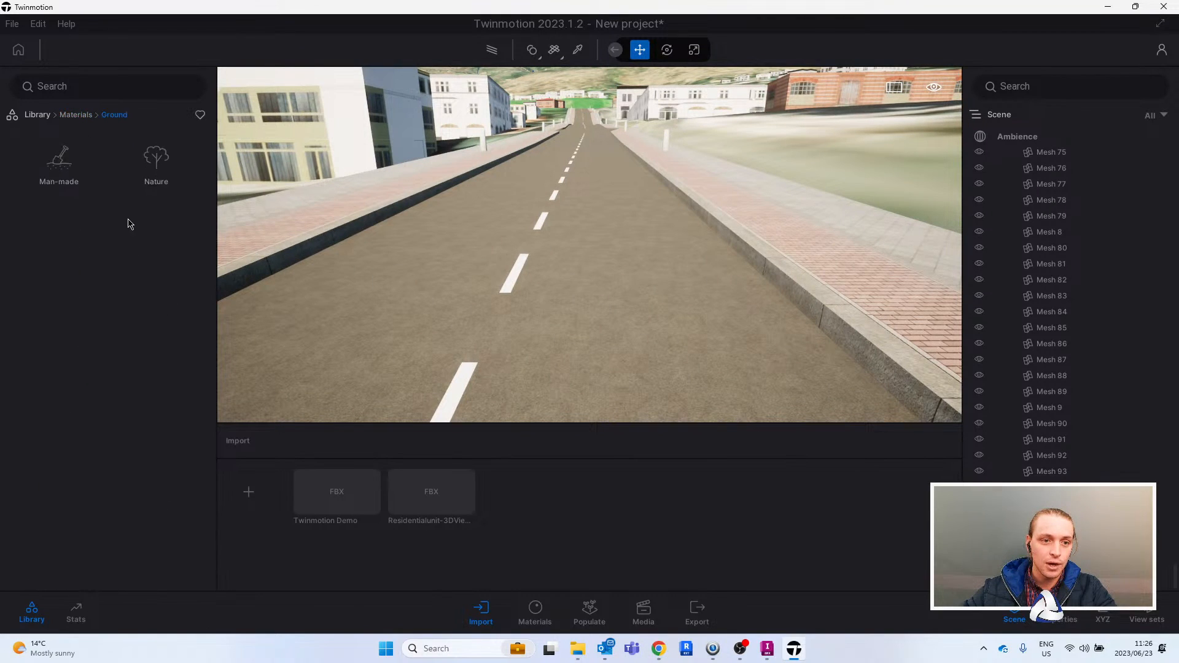
click(52, 161)
drag(59, 152, 539, 301)
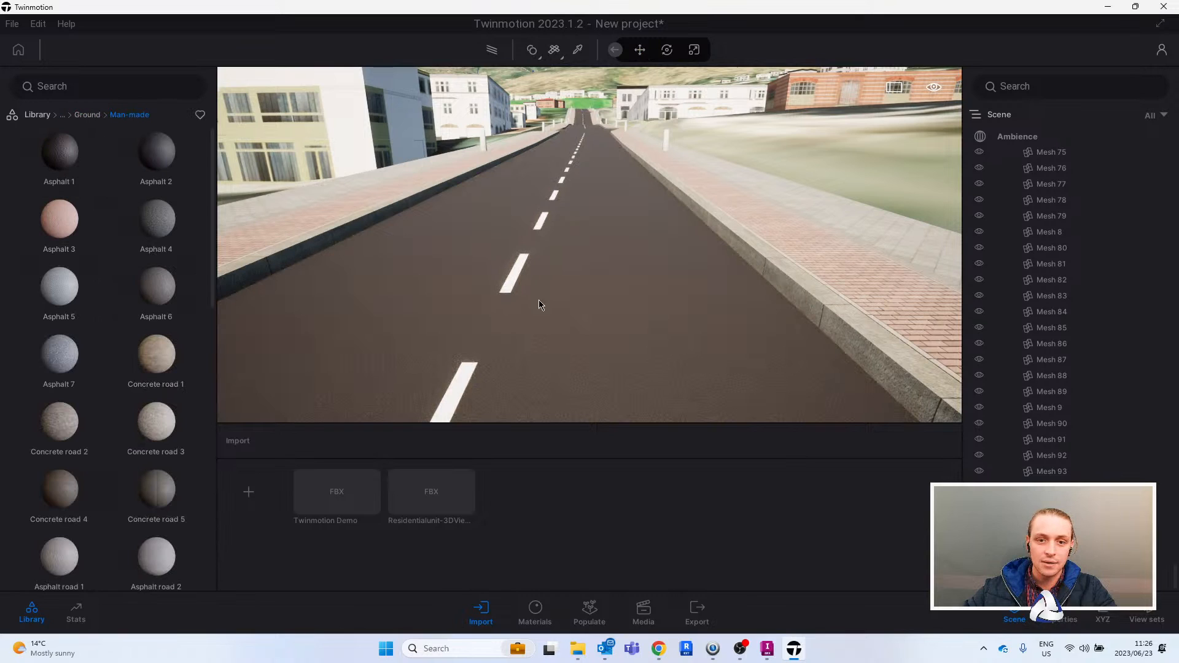
- Set the grunge of the Asphalt 1 road material to 59%
click(1065, 616)
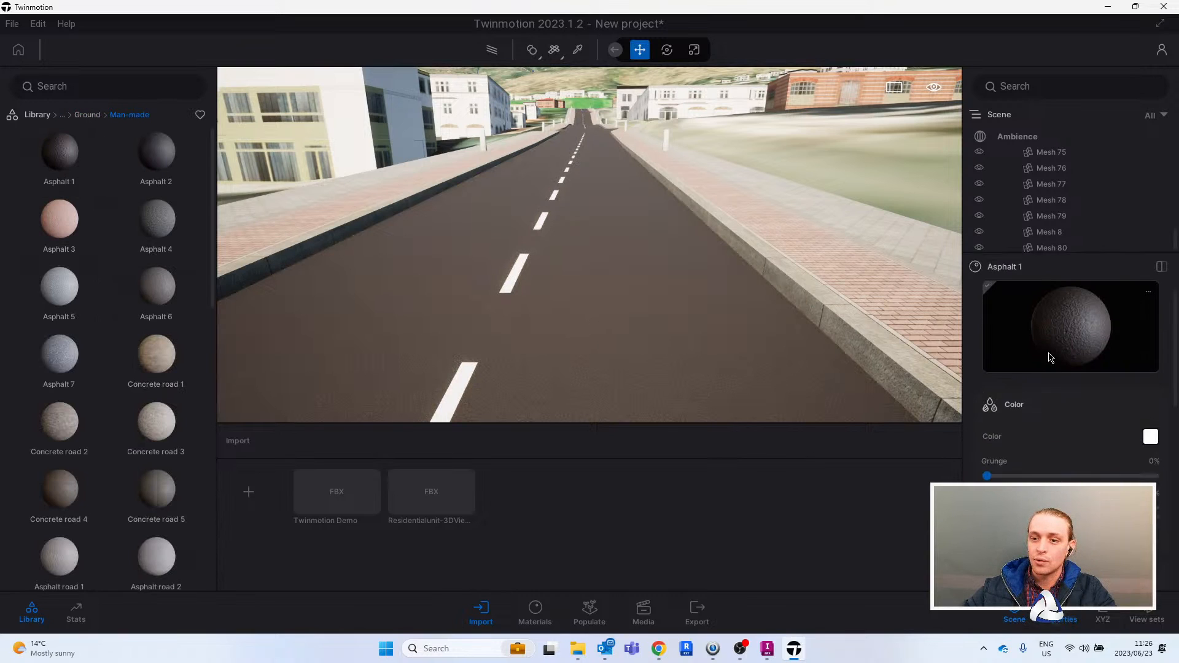
drag(988, 466, 998, 466)
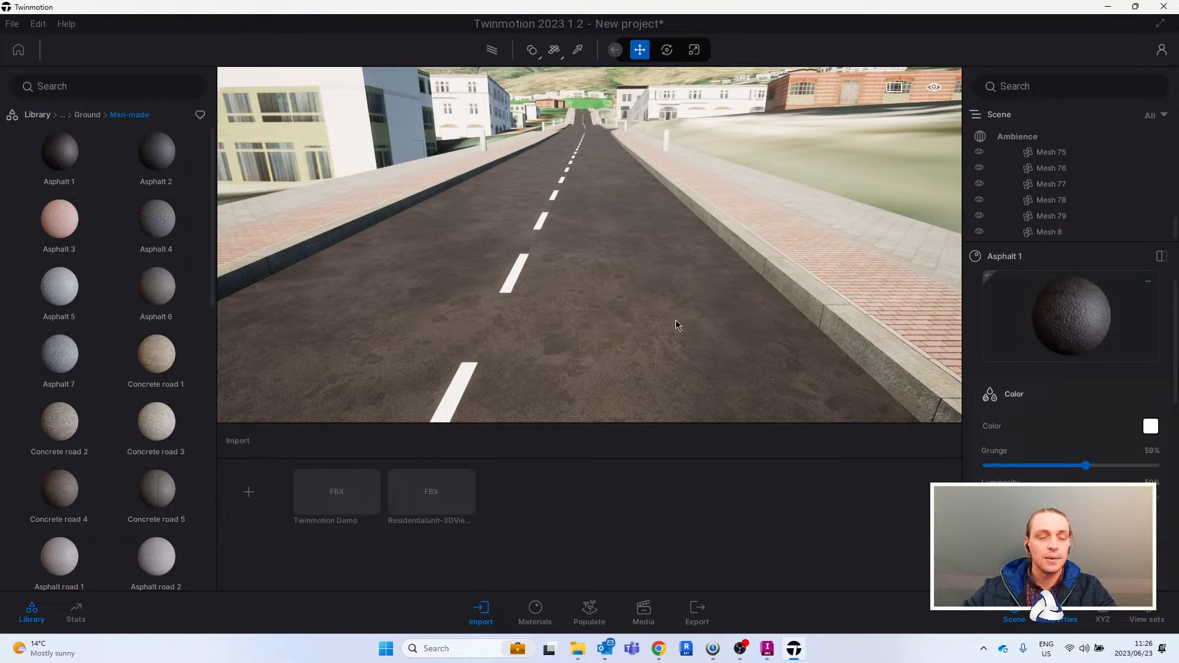
right_drag(666, 304, 756, 316)
key(d)
key(a)
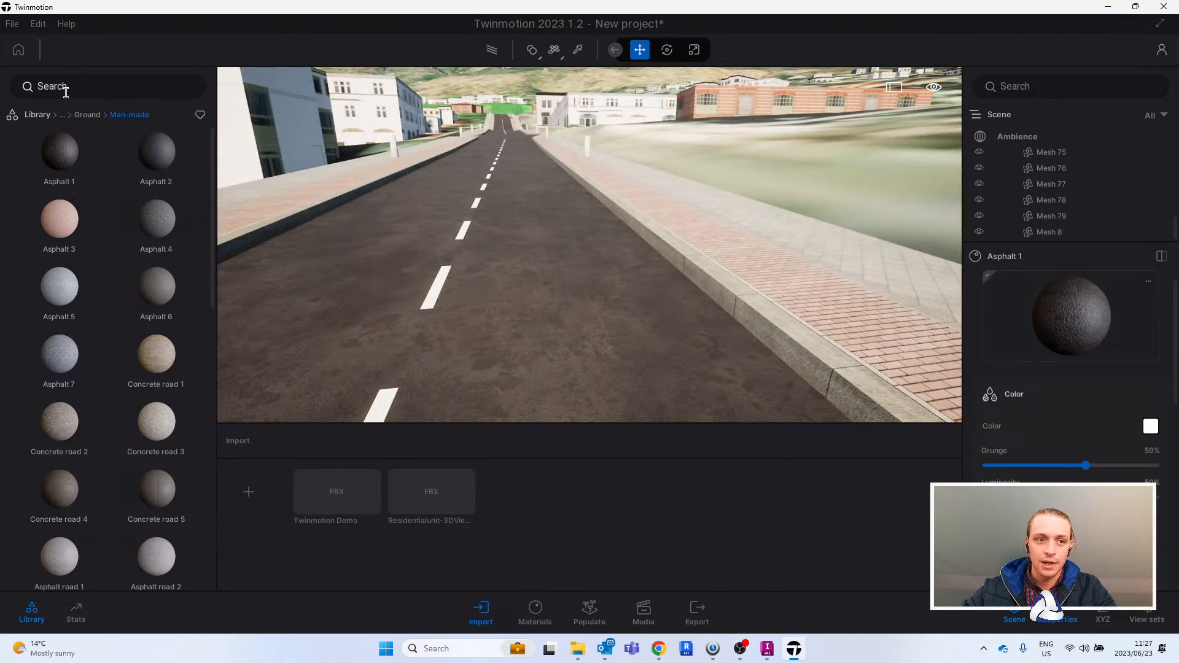
- Apply the man-made ground material Concrete road 3 to the curb between the road and the brick sidewalk
click(88, 117)
click(60, 161)
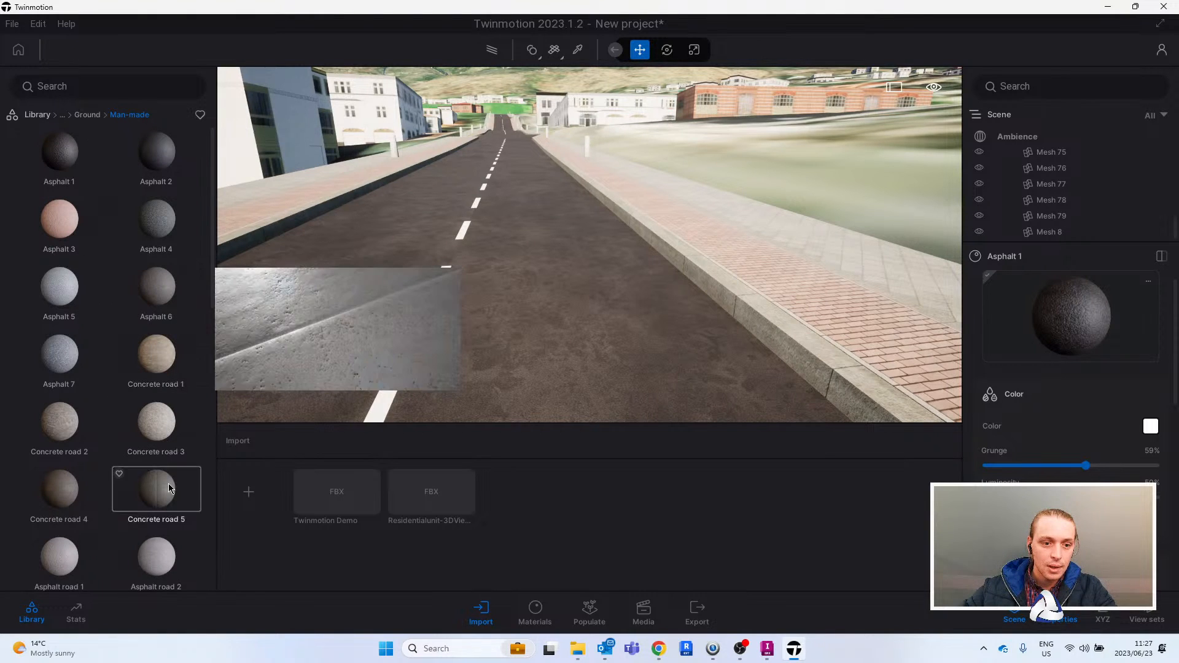
drag(156, 423, 796, 336)
key(d)
key(a)
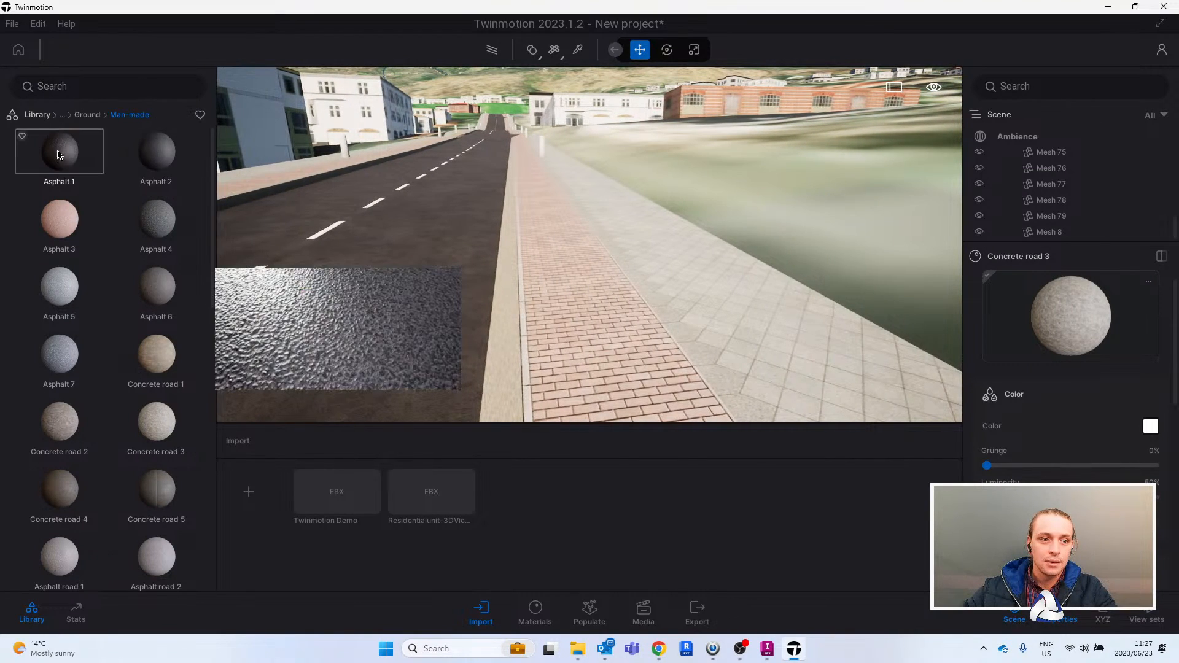
- Apply the Clean brick 01 material to the brick strip of the sidewalk and adjust its UV mapping
click(86, 116)
click(75, 115)
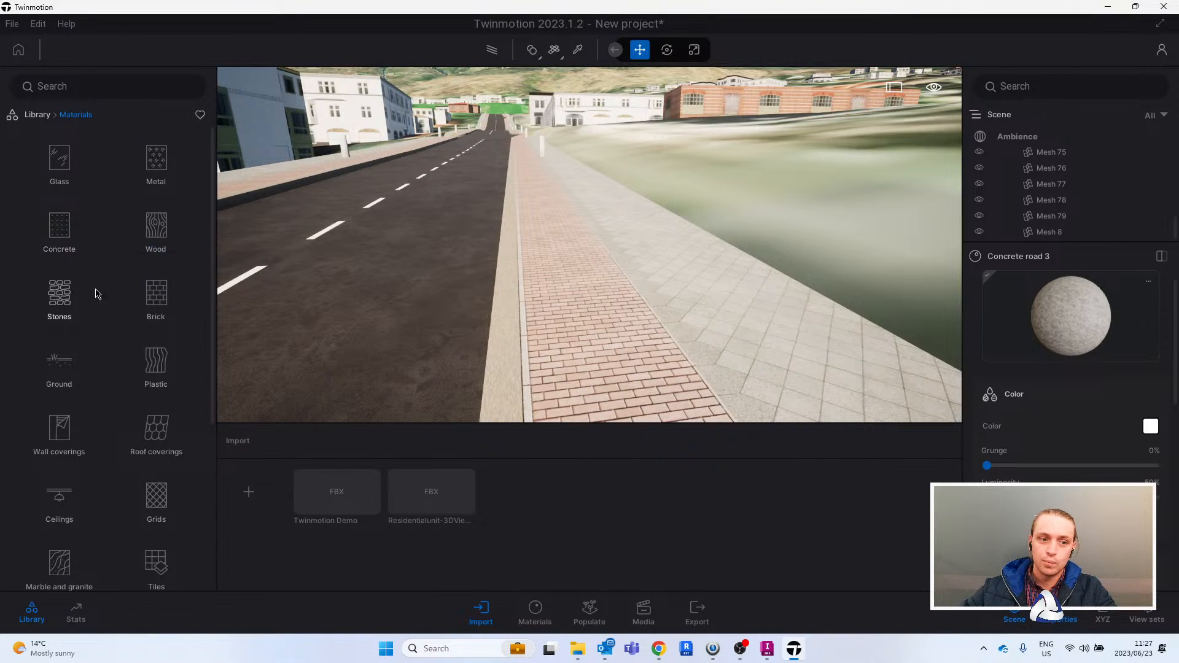
click(157, 294)
drag(59, 151, 594, 337)
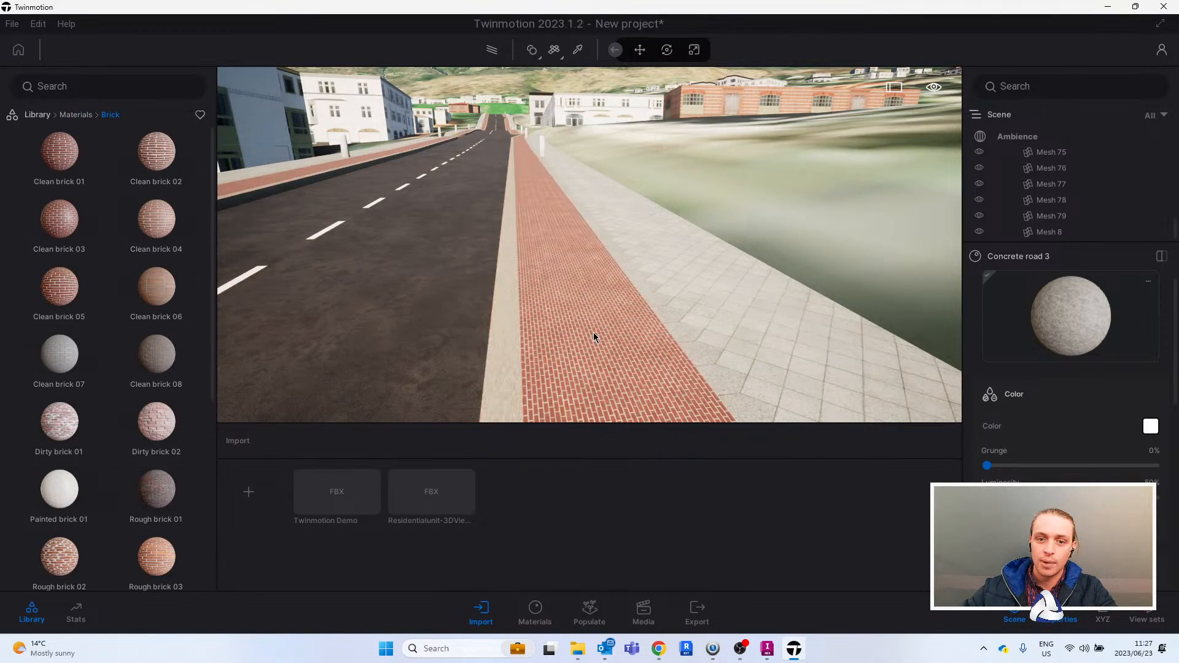
scroll(1039, 472, down, 3)
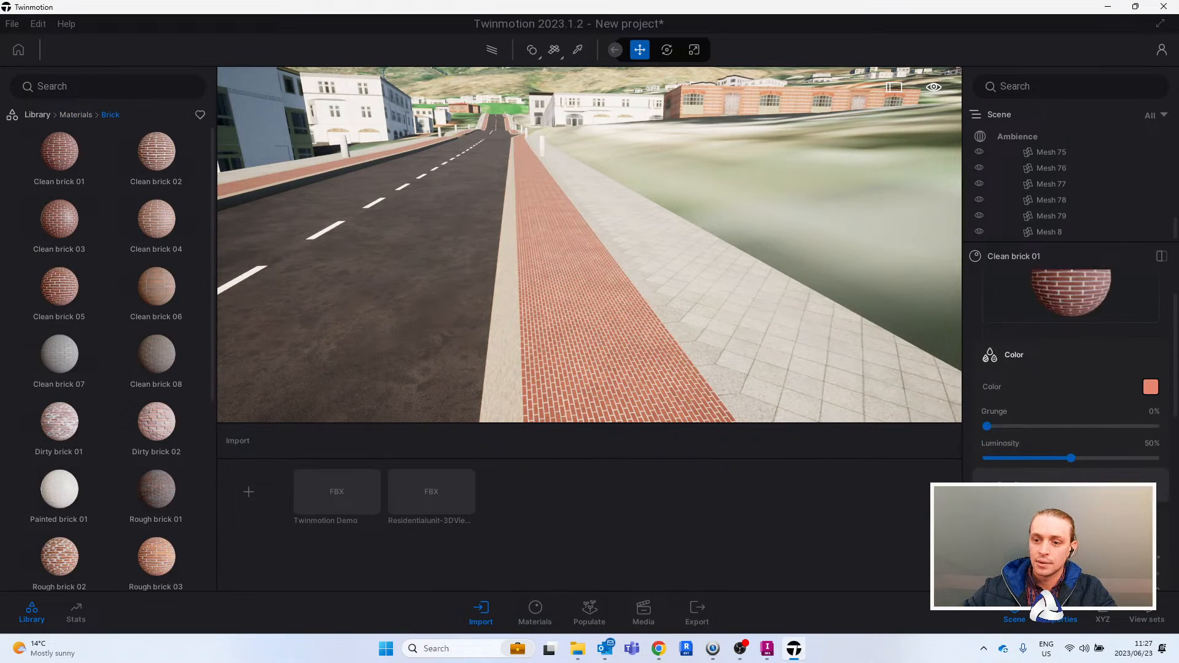
drag(1001, 527, 1021, 527)
- Examine the resurfaced street and the imported residential unit on the hillside from above
middle_drag(614, 309, 666, 299)
scroll(700, 286, down, 5)
middle_drag(732, 253, 731, 326)
right_drag(731, 325, 614, 163)
scroll(729, 255, up, 2)
scroll(658, 184, up, 4)
scroll(658, 187, up, 5)
scroll(572, 240, up, 6)
right_drag(541, 236, 640, 248)
scroll(572, 240, up, 4)
right_drag(639, 242, 683, 253)
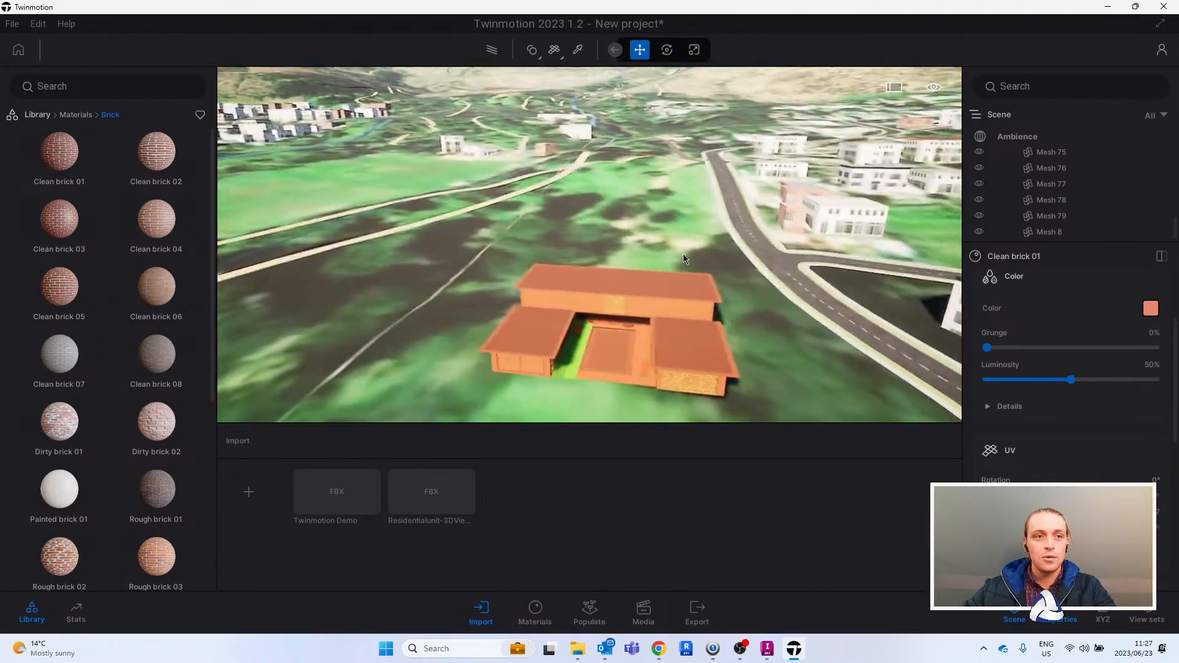
scroll(677, 251, up, 5)
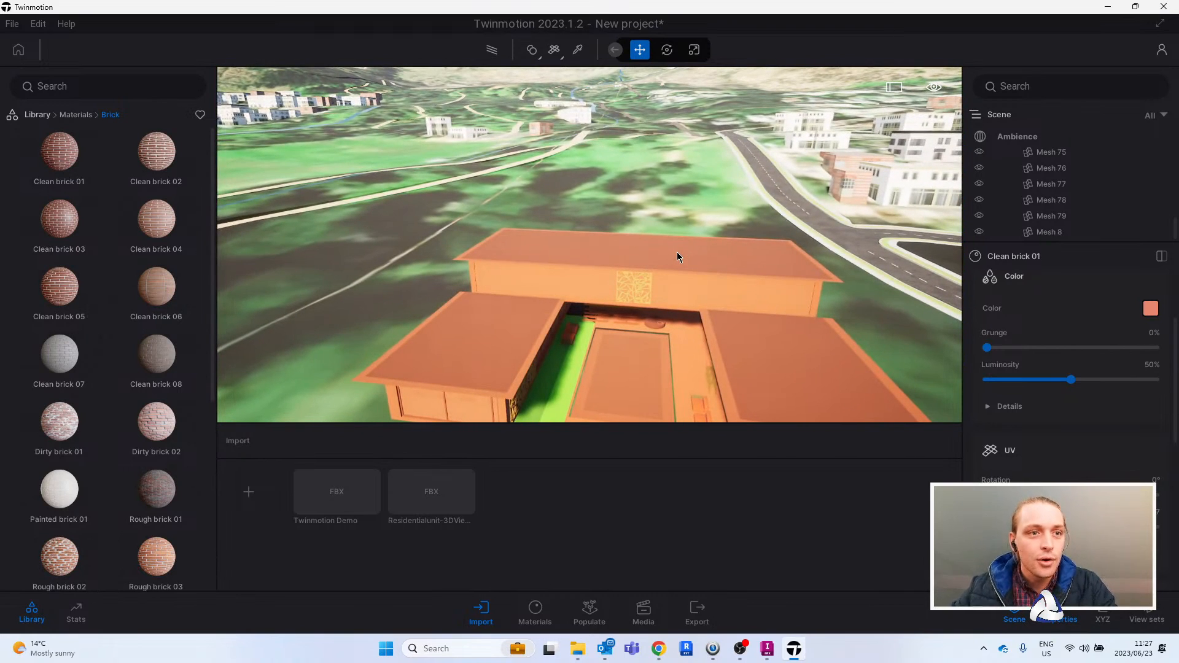
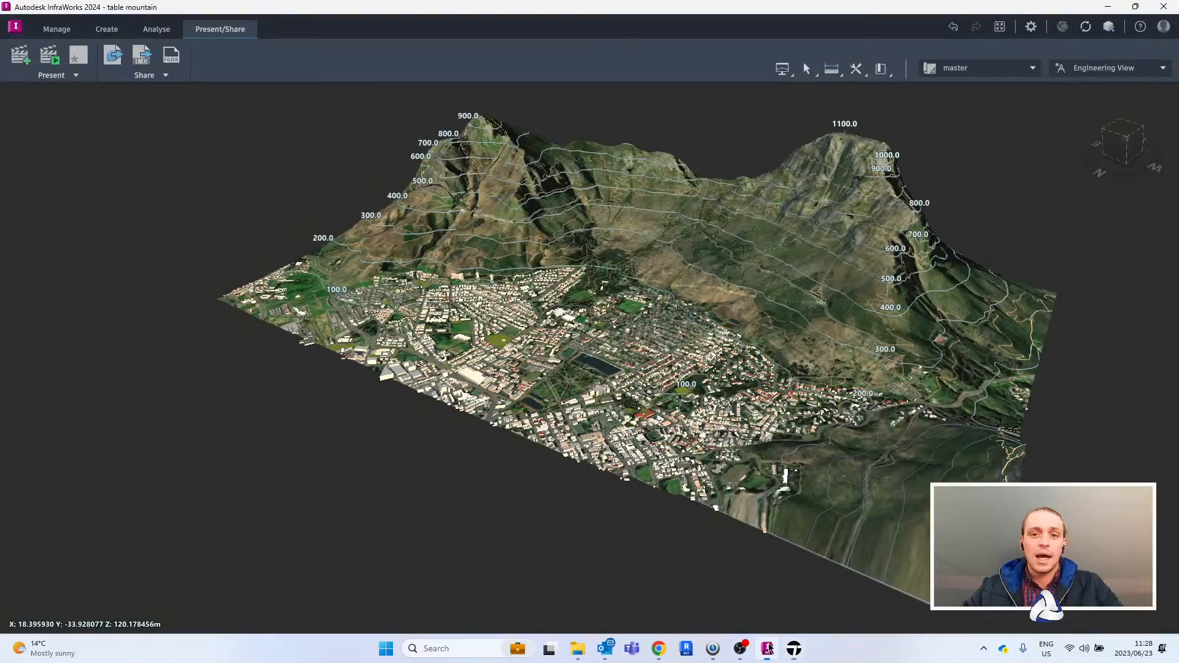
- Switch to InfraWorks and open the Export to 3D Model File settings for the table mountain model
click(768, 647)
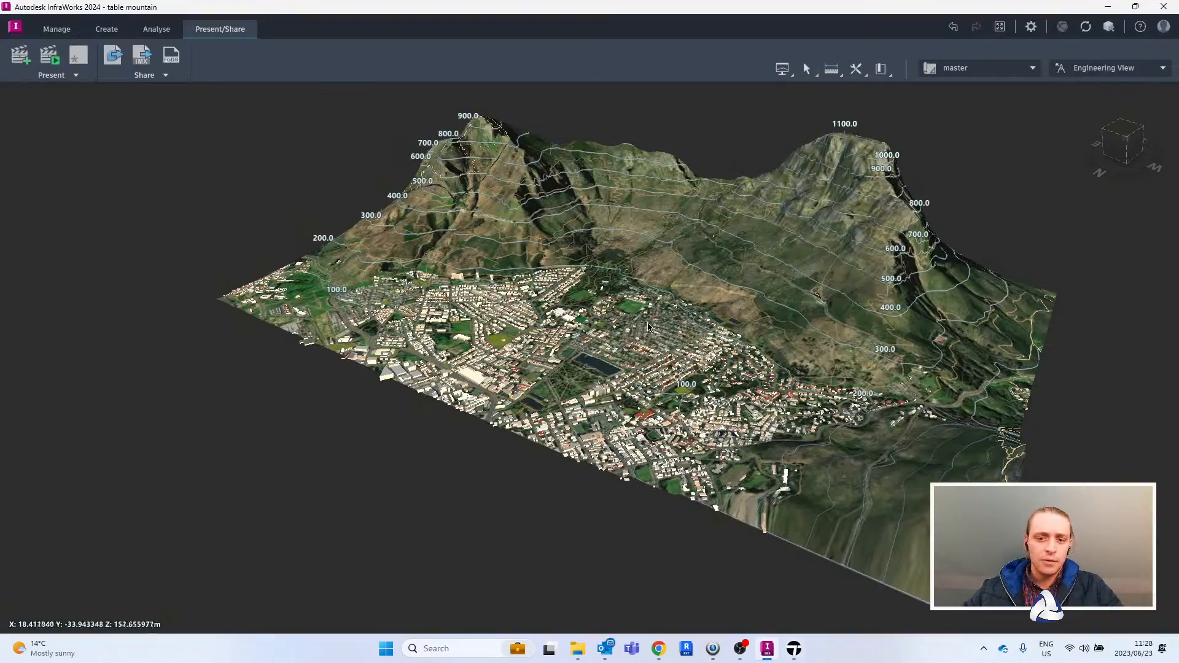
scroll(653, 327, up, 5)
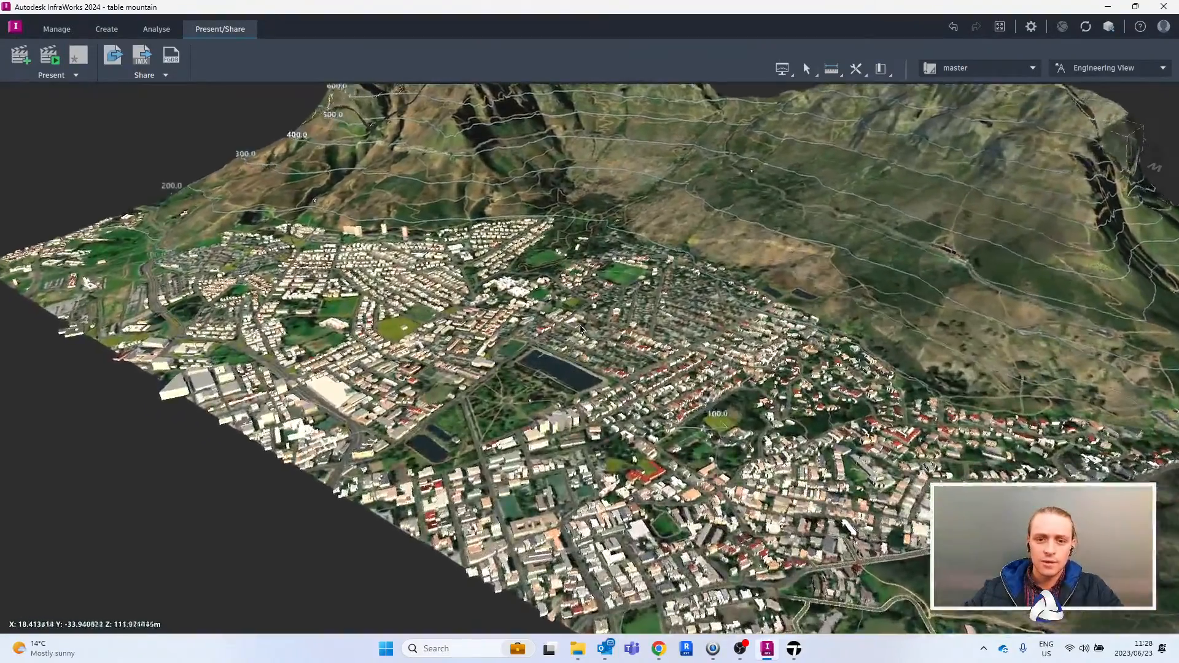
scroll(579, 330, up, 5)
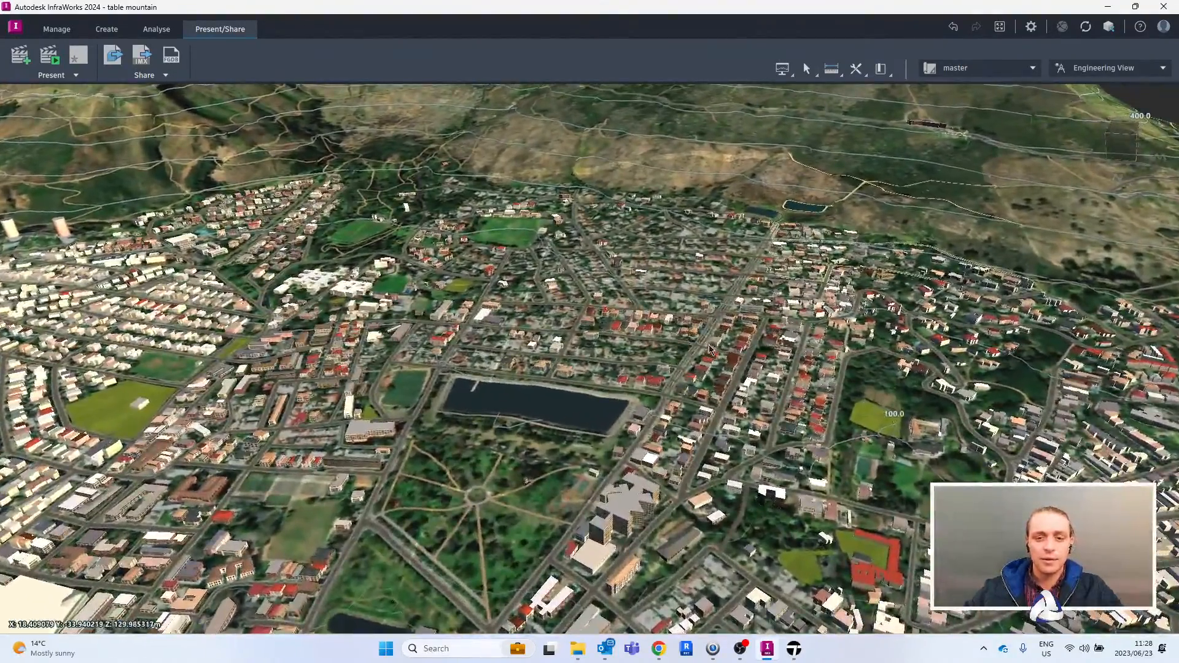
scroll(710, 349, down, 2)
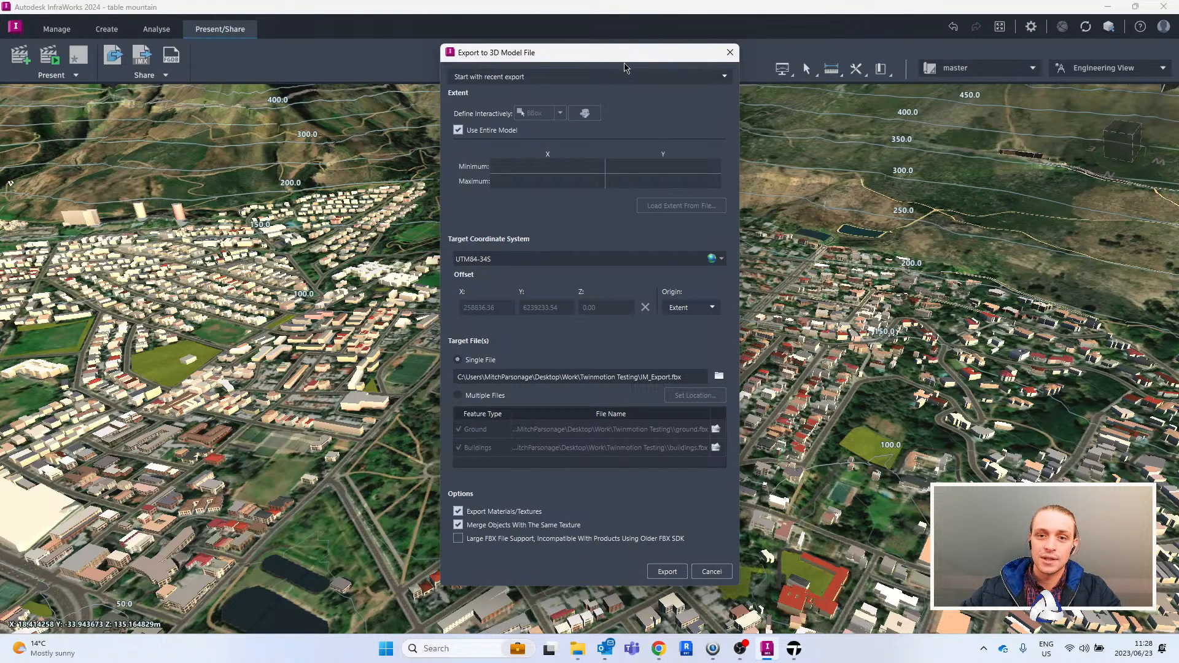
drag(647, 43, 679, 19)
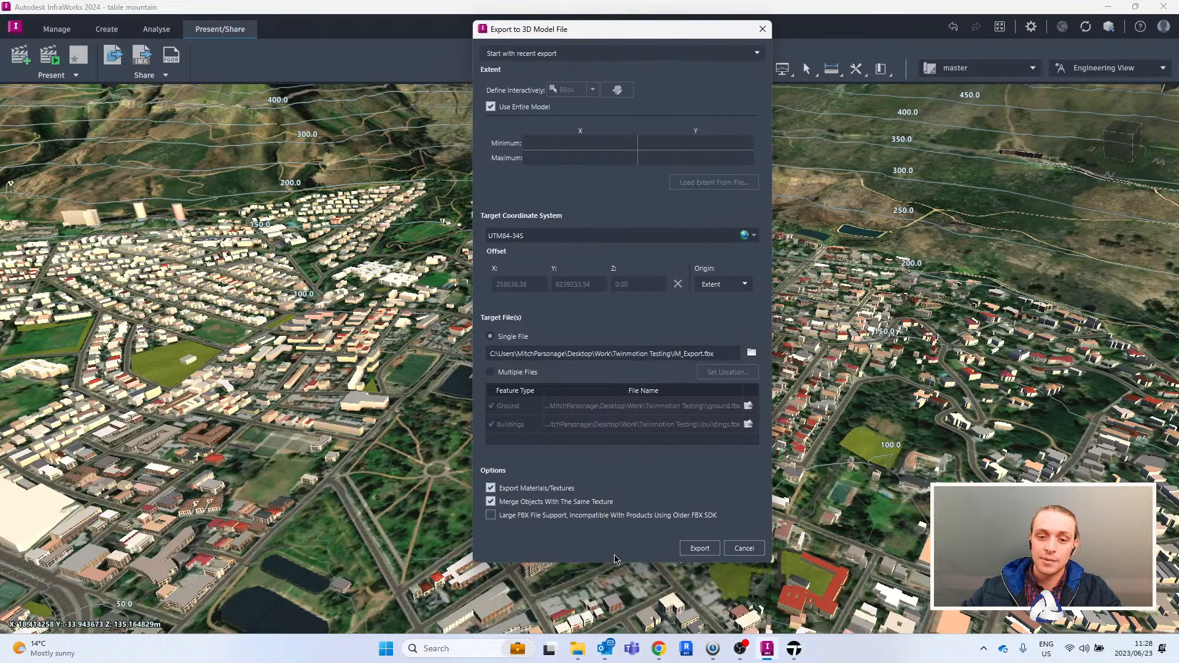
drag(586, 564, 588, 596)
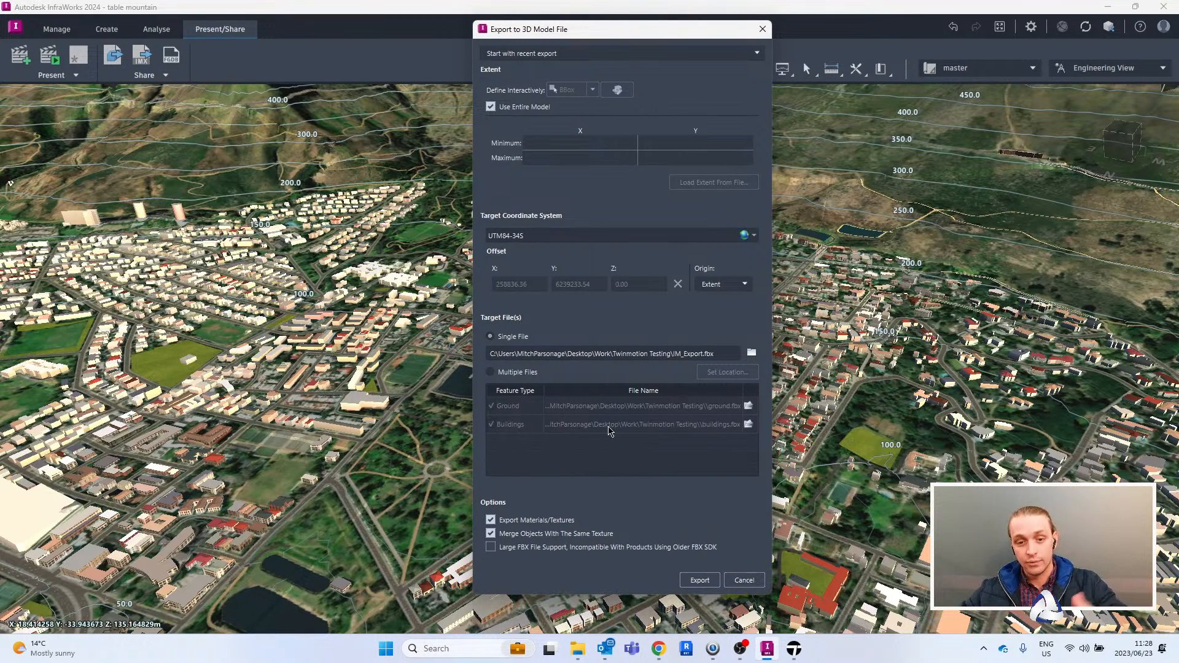
- Set the export target to multiple files and check the ground FBX file's path
click(491, 372)
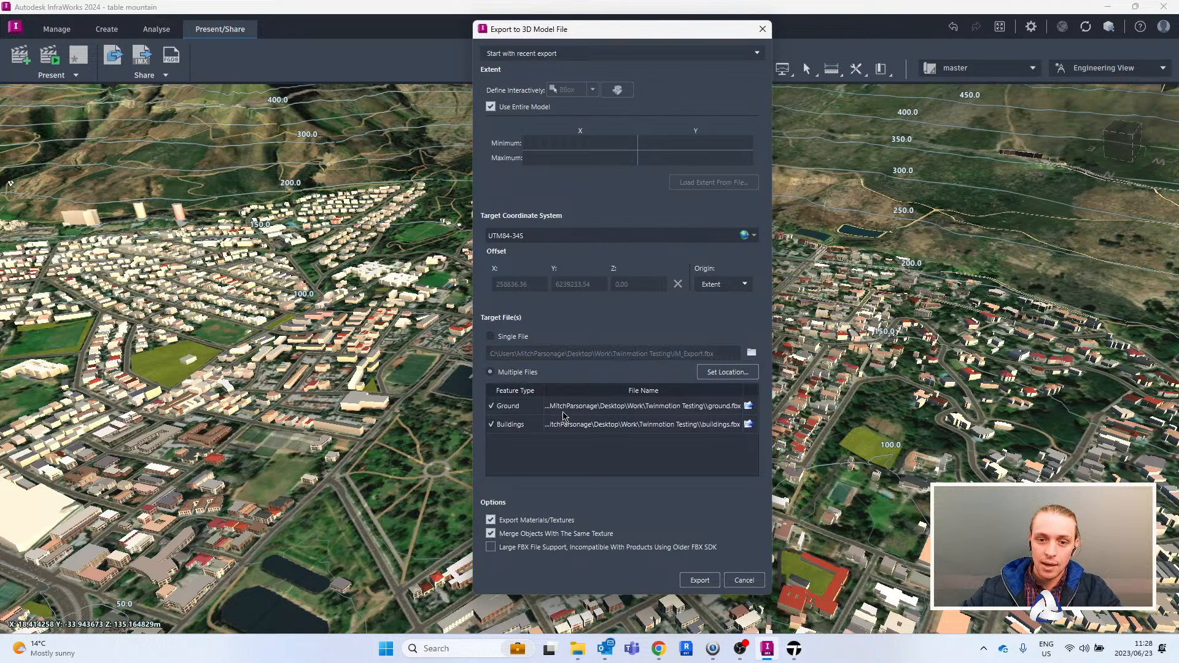
click(717, 405)
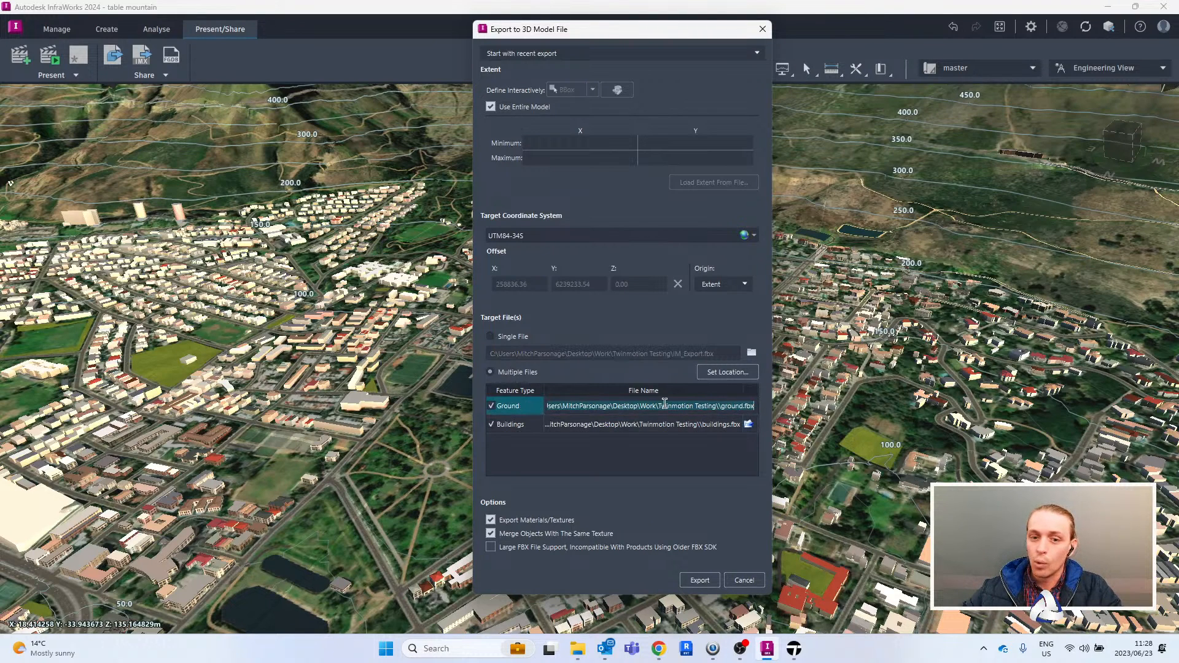
click(639, 472)
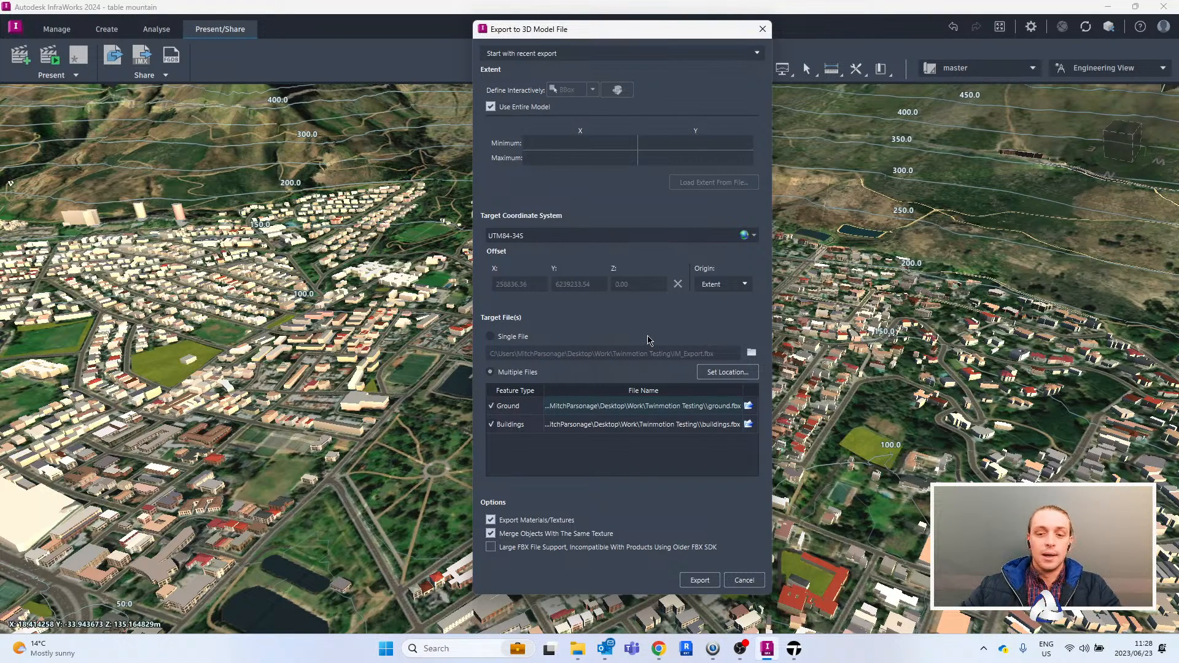
- Return the export target to a single file and close the export settings without exporting
drag(662, 34, 637, 38)
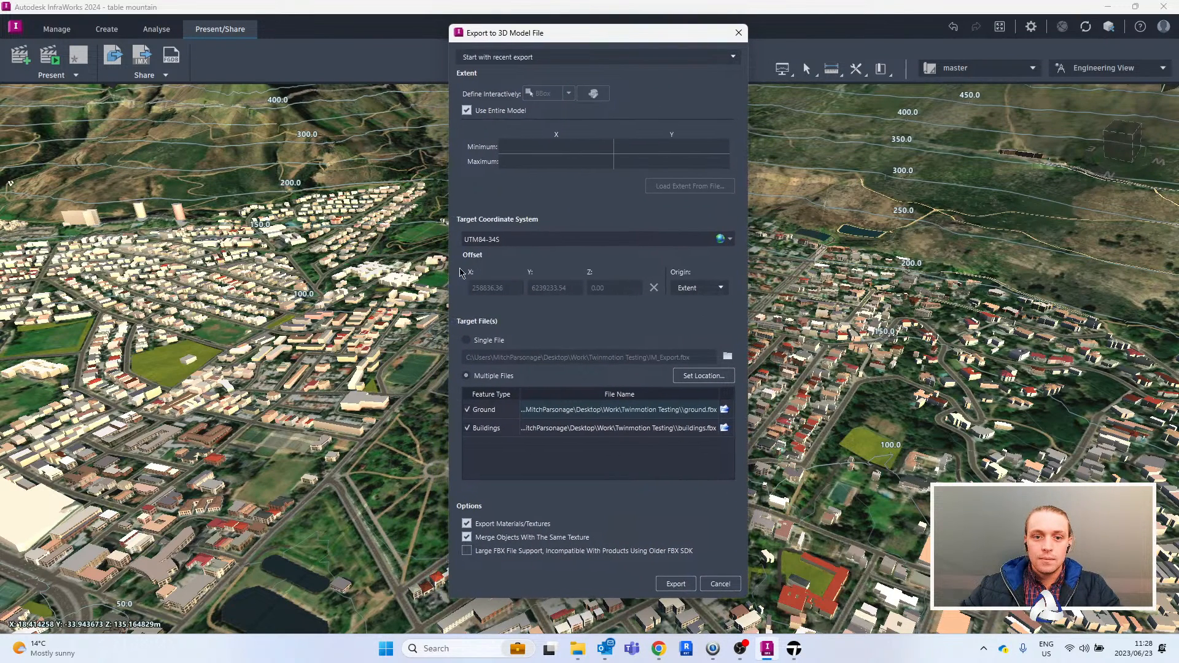
click(478, 343)
drag(657, 37, 667, 59)
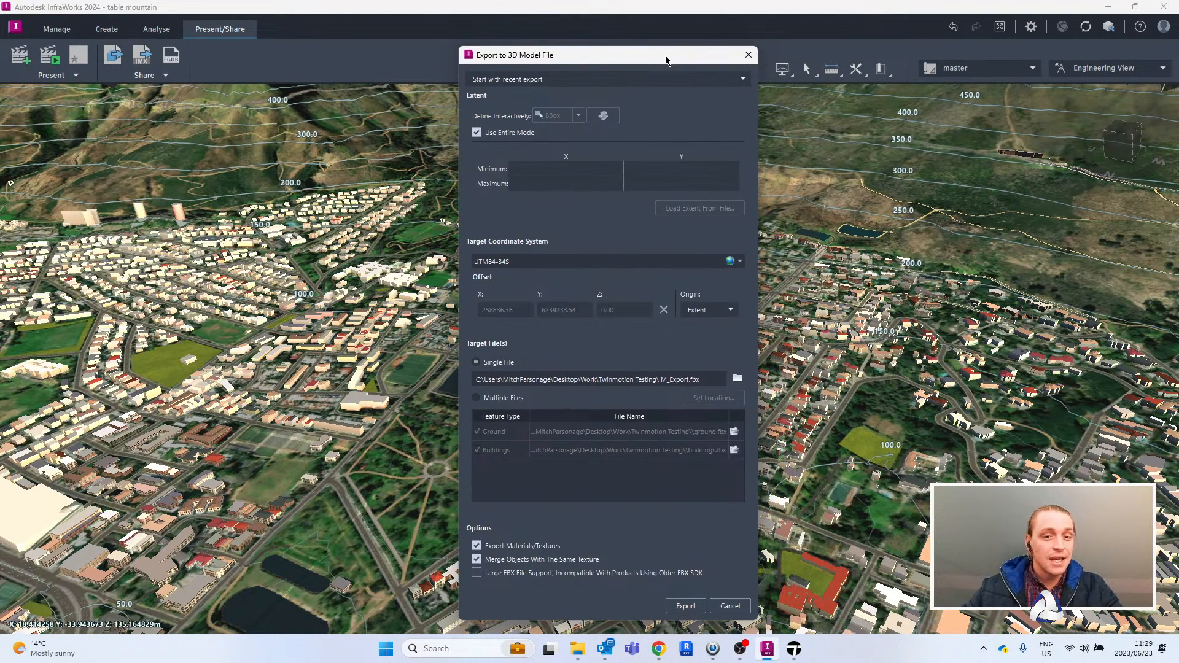
click(748, 57)
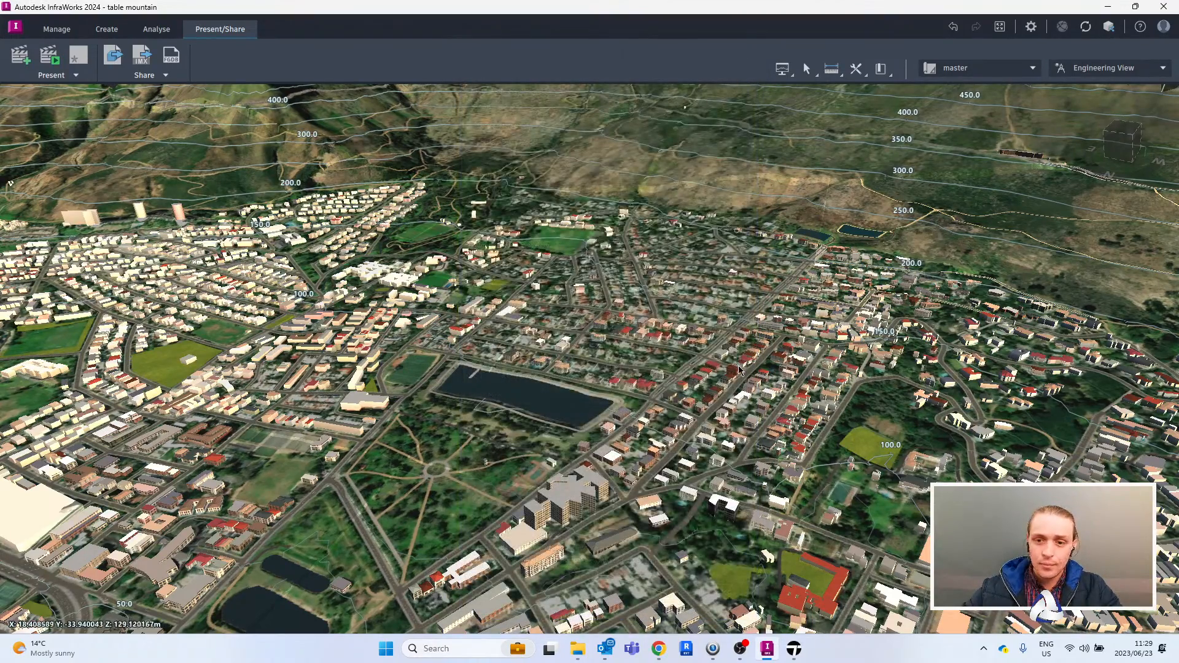
- Examine the InfraWorks city model around the park and reservoir below the mountain
scroll(748, 286, down, 1)
scroll(748, 286, down, 2)
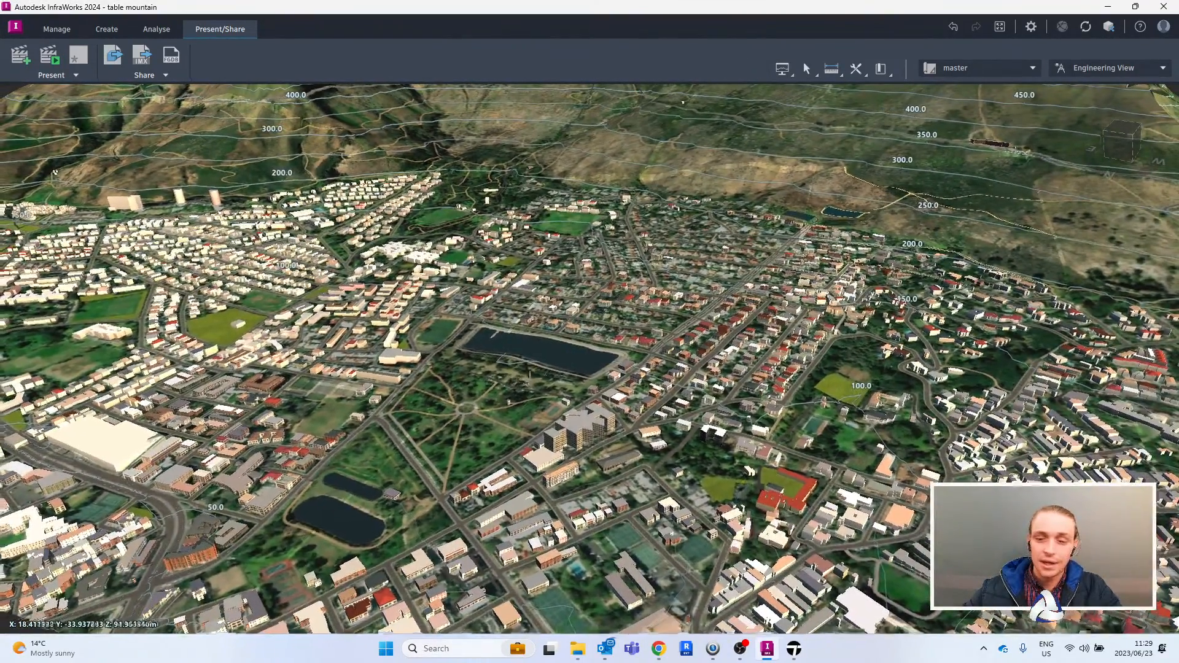
middle_drag(529, 375, 560, 273)
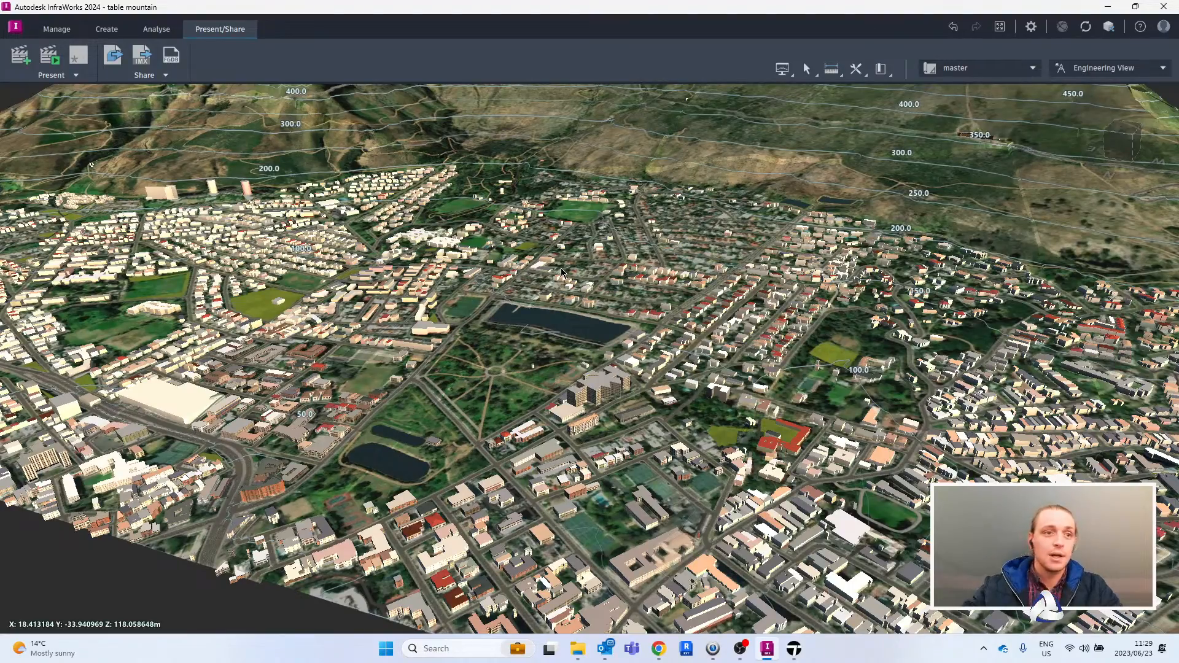
middle_drag(730, 248, 652, 273)
drag(676, 273, 705, 392)
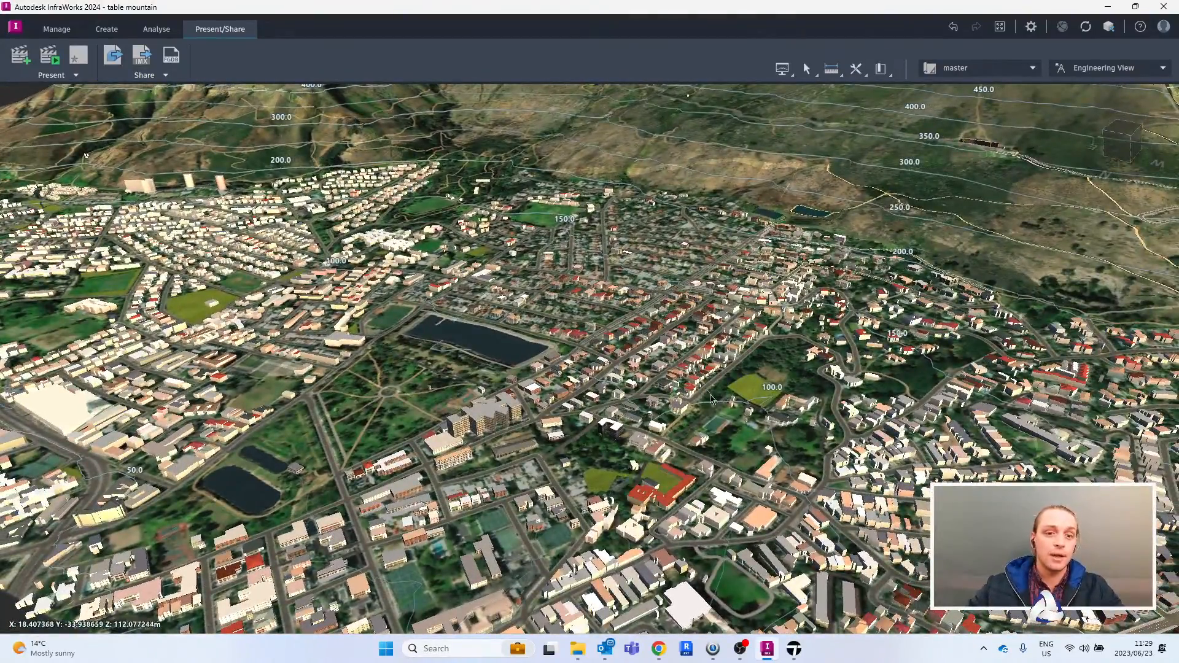
middle_drag(613, 269, 611, 248)
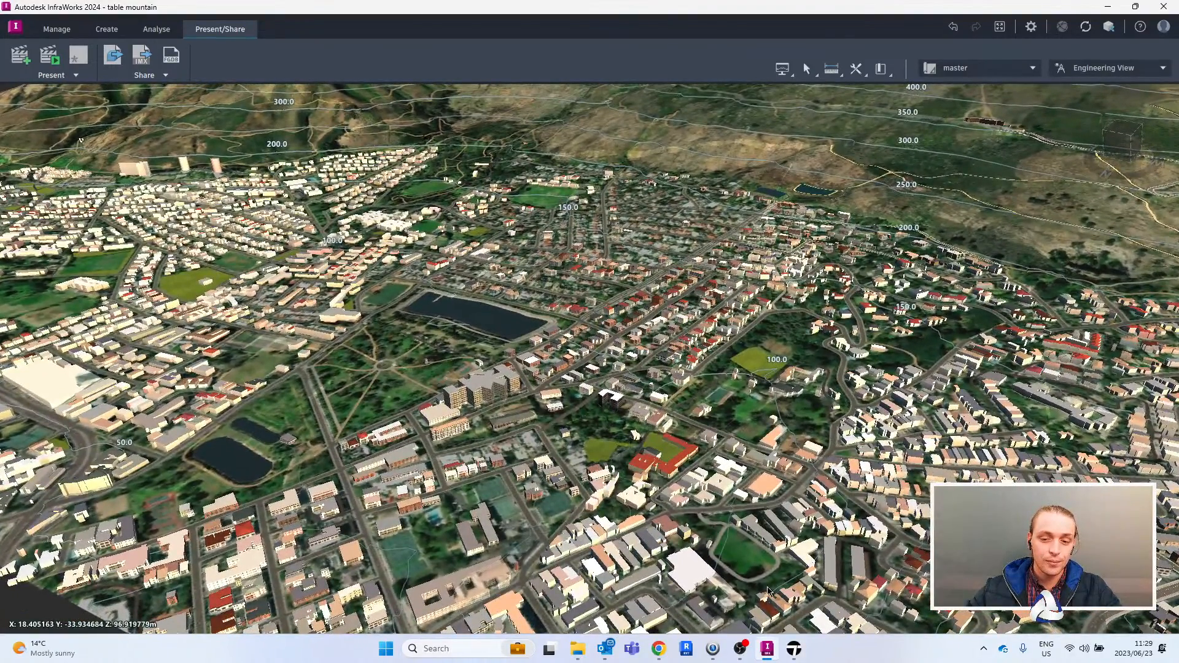
- Switch to Twinmotion and apply the Clear glass green 02 material to the residential unit's glazing
click(794, 649)
mouse_move(797, 295)
right_down()
mouse_move(872, 284)
mouse_move(795, 288)
mouse_move(813, 282)
right_up()
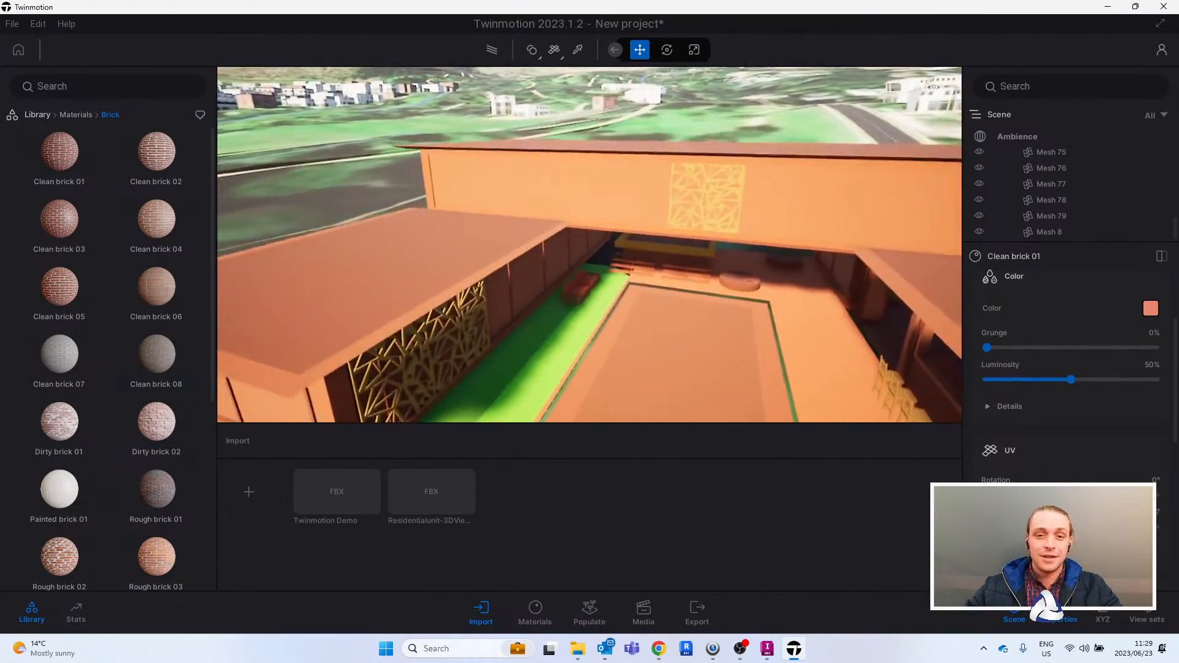
click(76, 115)
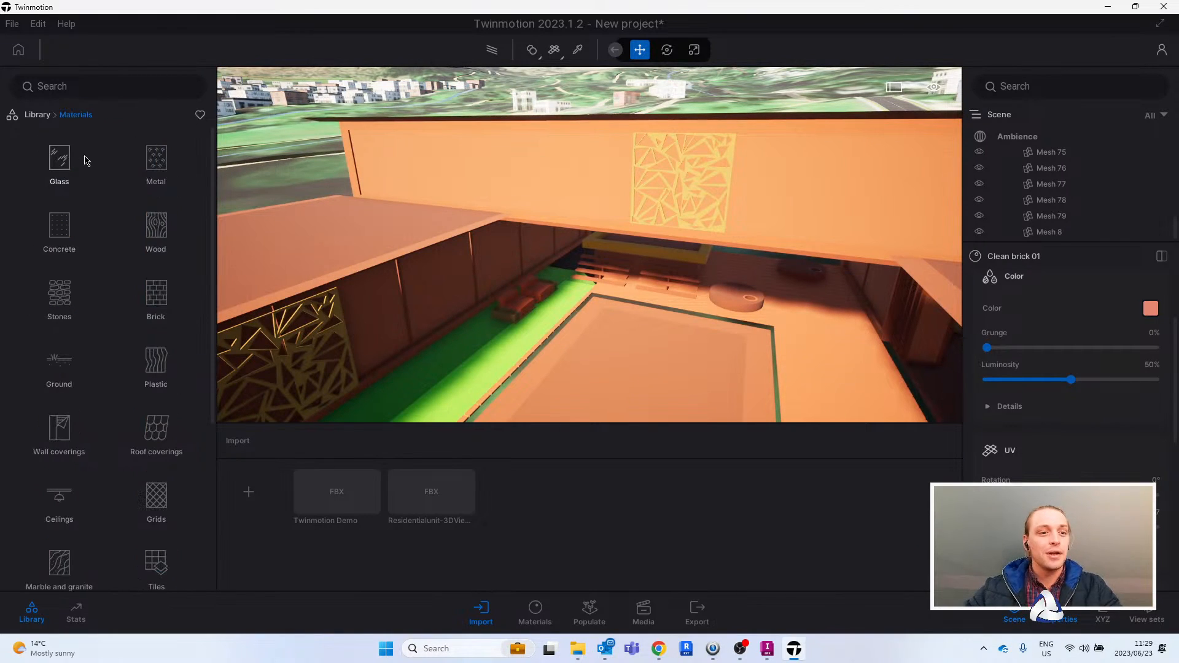
click(60, 159)
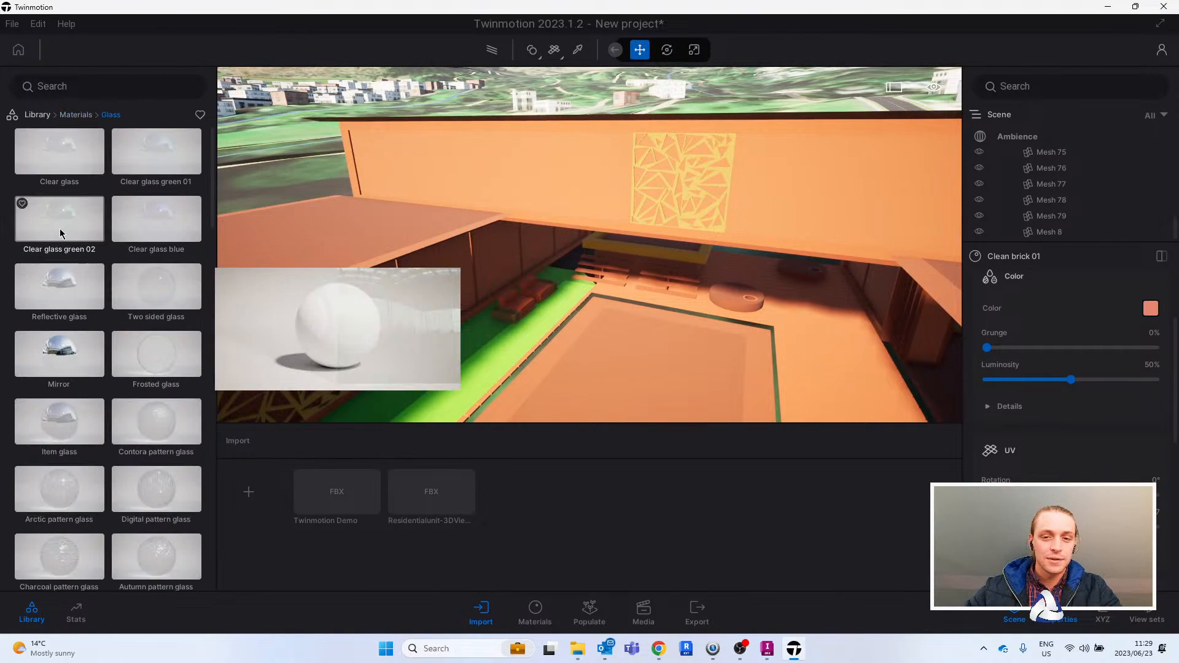
drag(62, 234, 569, 142)
right_drag(665, 208, 592, 236)
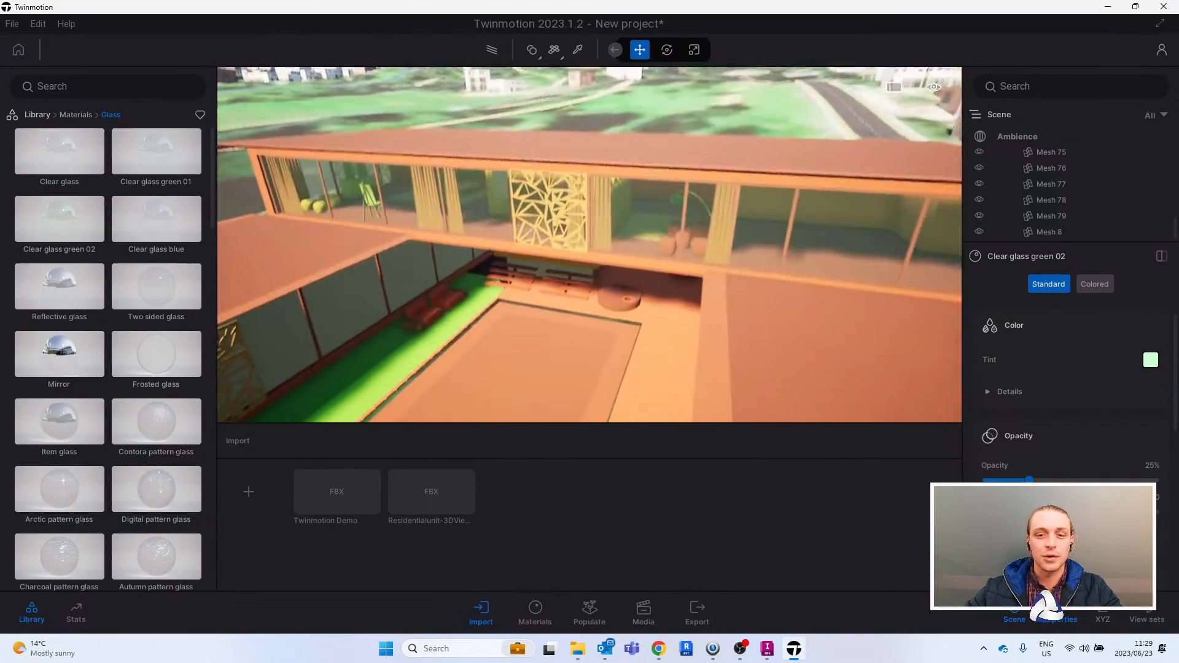
right_drag(746, 306, 732, 312)
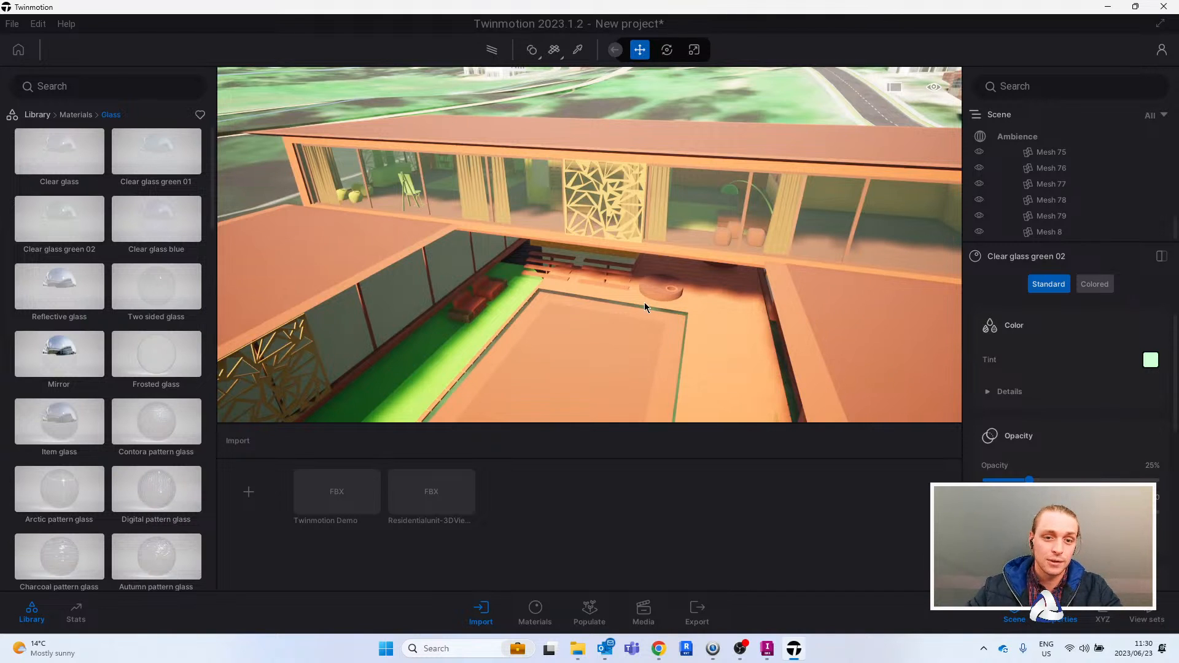
- Apply the concrete material Base context to the residential unit's flat roofs and increase its grunge
right_drag(660, 236, 768, 229)
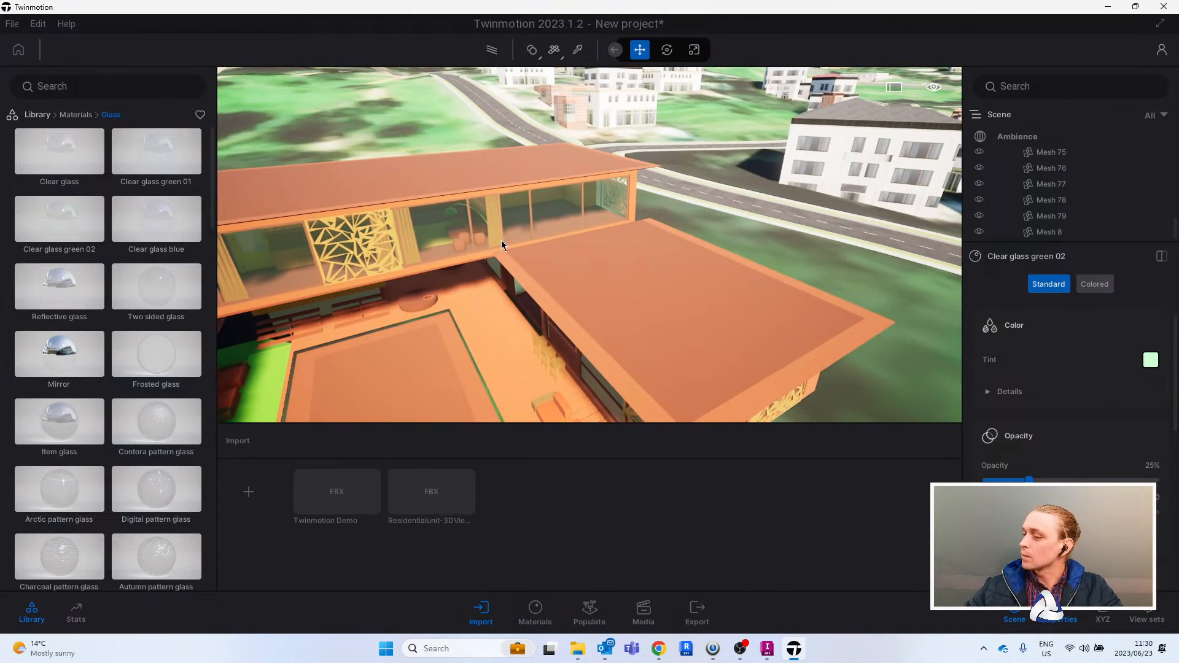
right_drag(501, 241, 513, 246)
middle_drag(513, 246, 476, 244)
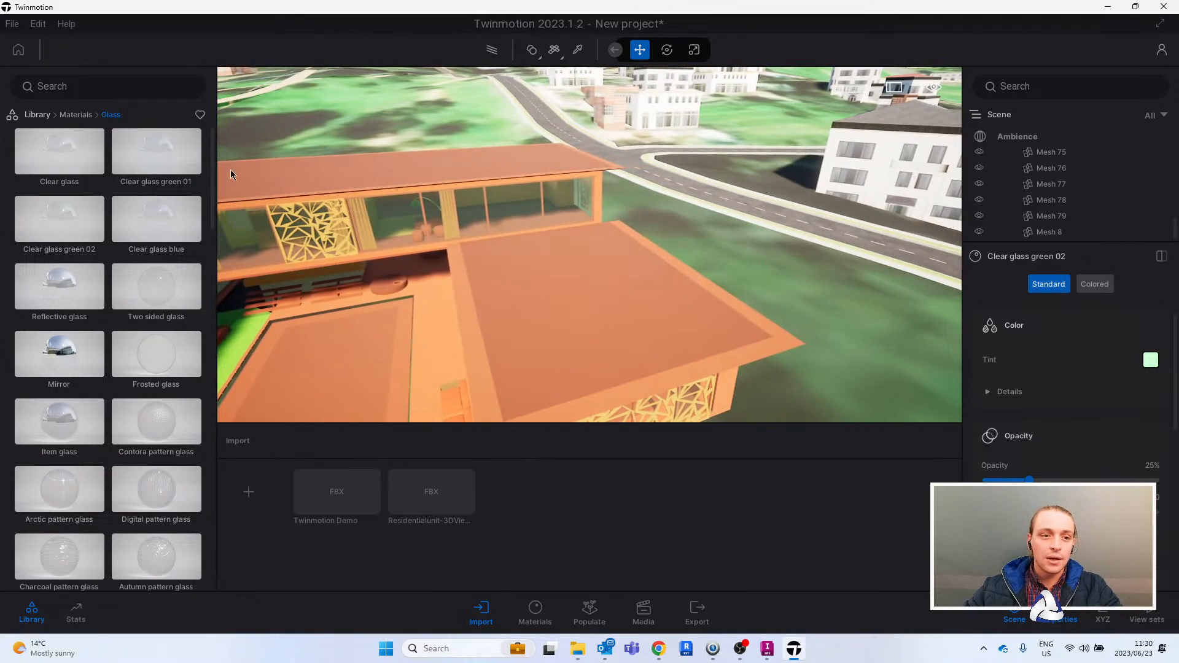
click(46, 119)
click(61, 172)
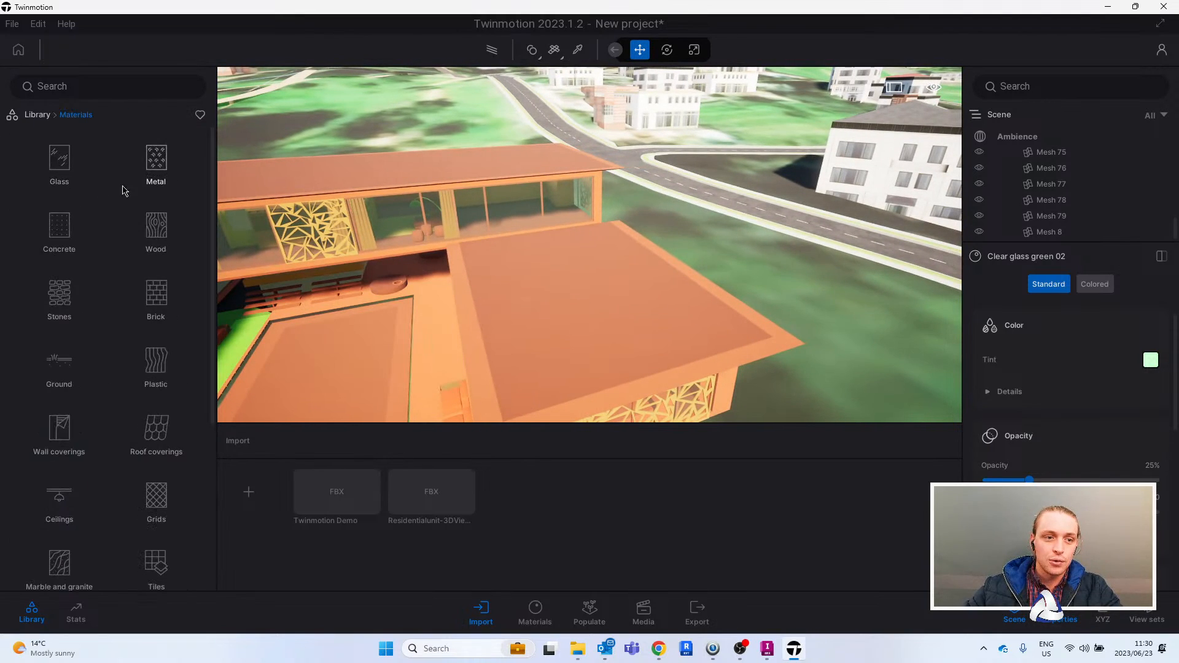
click(60, 227)
drag(166, 224, 542, 316)
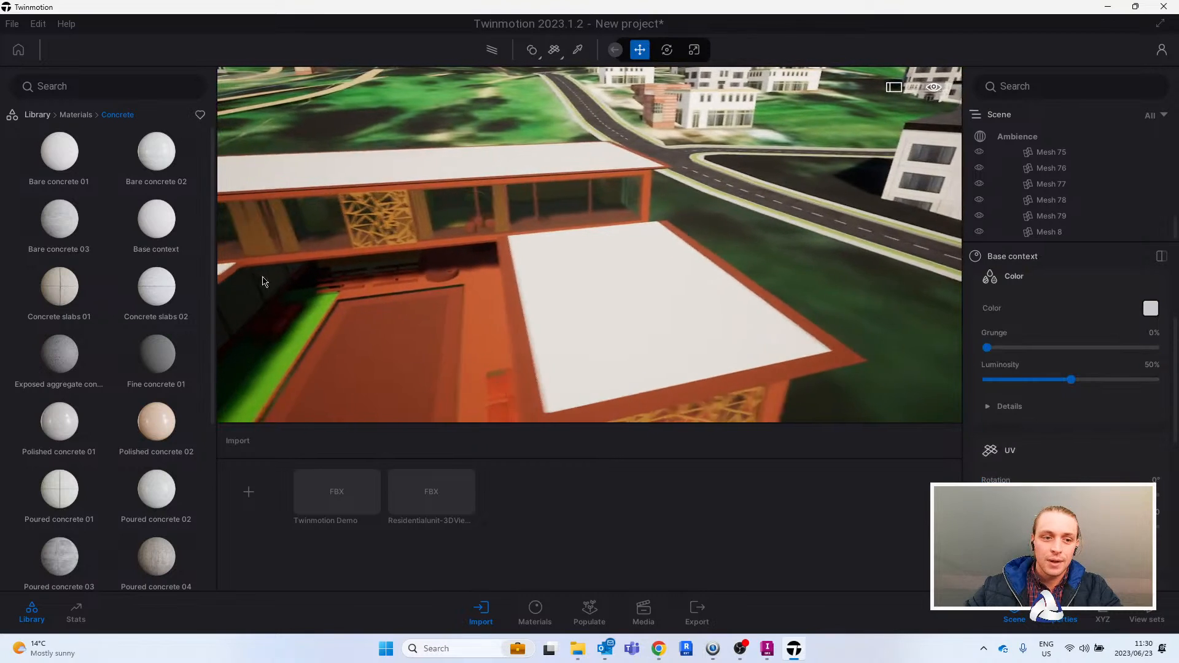
drag(988, 348, 1085, 347)
- Apply the Fine concrete 01 material to the border of the flat roofs and set its grunge to 50%
mouse_move(164, 420)
drag(157, 353, 573, 335)
drag(987, 347, 1071, 348)
- Apply the Polished concrete 02 material to the courtyard floor of the residential unit
scroll(668, 281, up, 5)
middle_drag(693, 262, 363, 264)
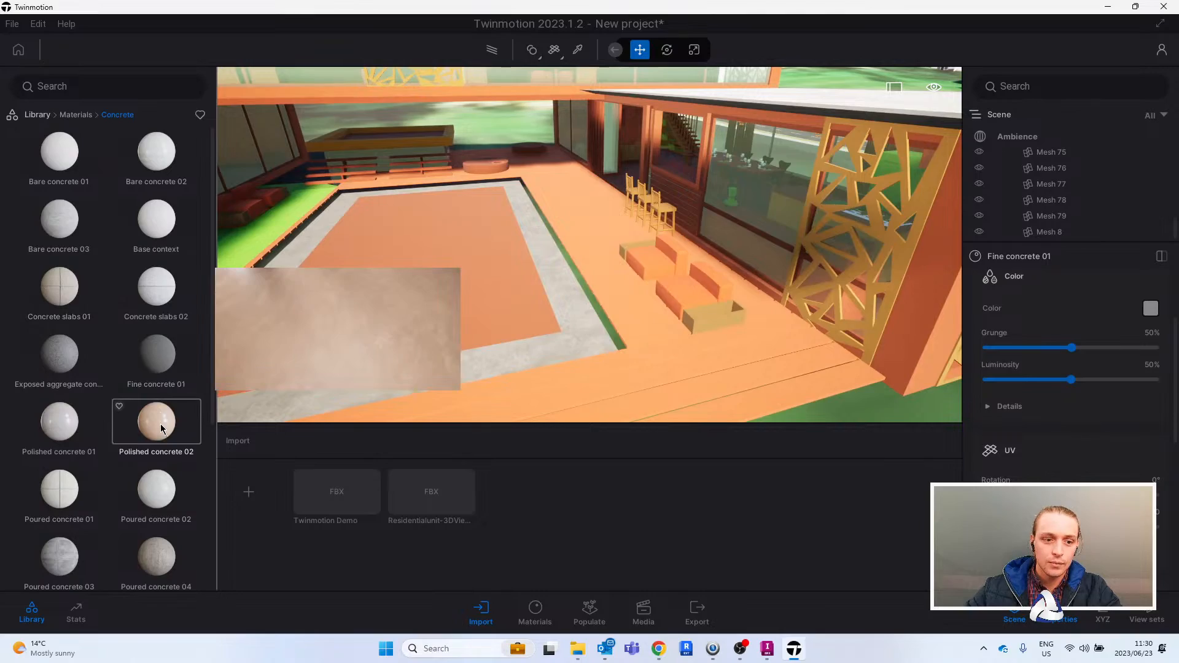
drag(161, 425, 595, 256)
click(600, 244)
- Examine the residential unit from inside, including the outlook through its windows towards the road, hill and sea
scroll(601, 245, down, 8)
shift+middle_drag(601, 244, 608, 330)
scroll(583, 298, up, 3)
right_drag(584, 298, 685, 269)
middle_drag(686, 268, 731, 283)
right_drag(730, 283, 949, 258)
key(w)
key(e)
key(s)
key(w)
right_drag(767, 295, 850, 308)
key(w)
key(s)
key(e)
right_drag(678, 282, 746, 285)
key(w)
right_drag(589, 246, 603, 244)
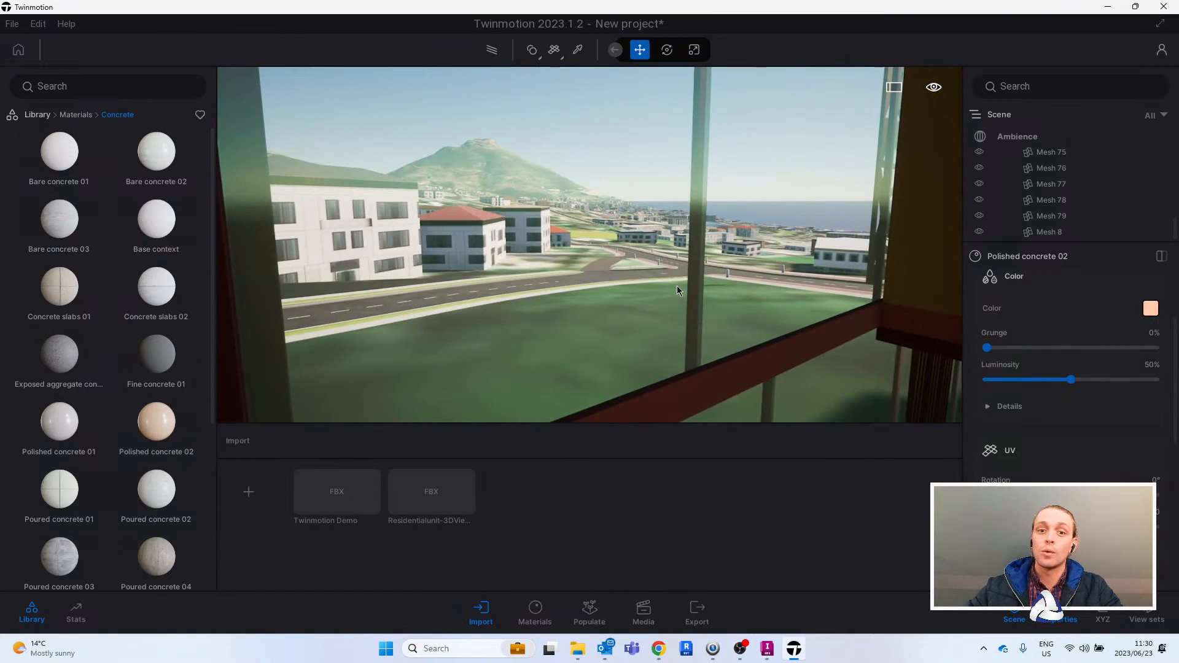
right_drag(677, 285, 706, 307)
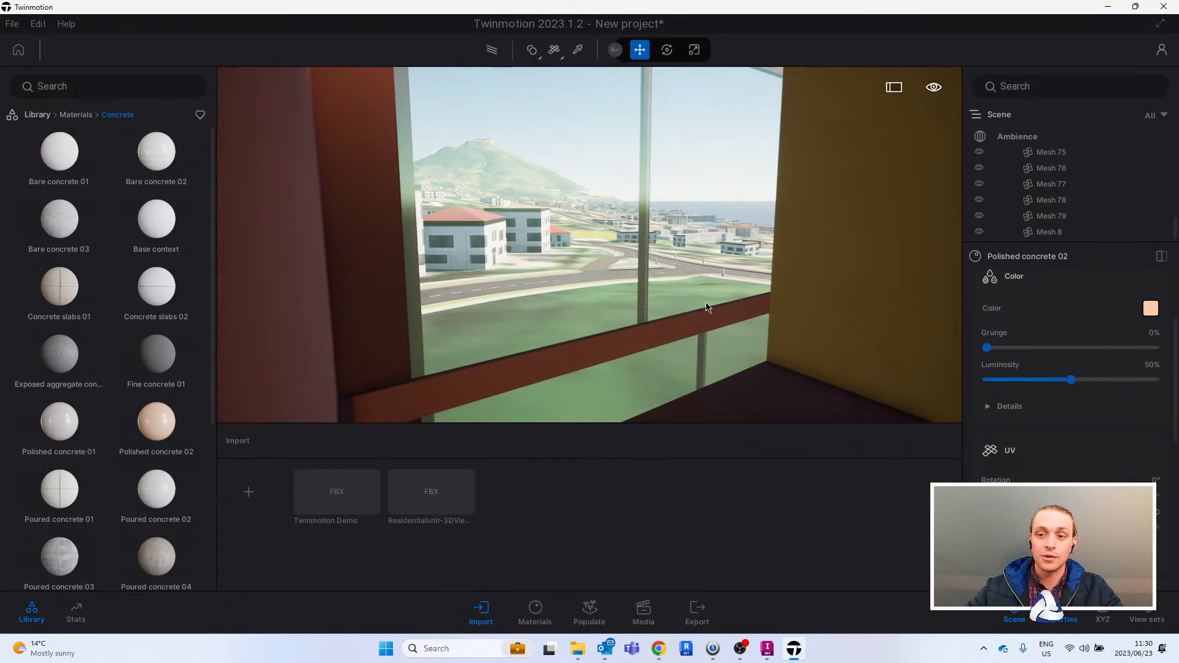
- Return outside and inspect the residential unit's exterior and roofs beside the road
key(s)
right_drag(739, 224, 945, 261)
right_drag(737, 244, 785, 249)
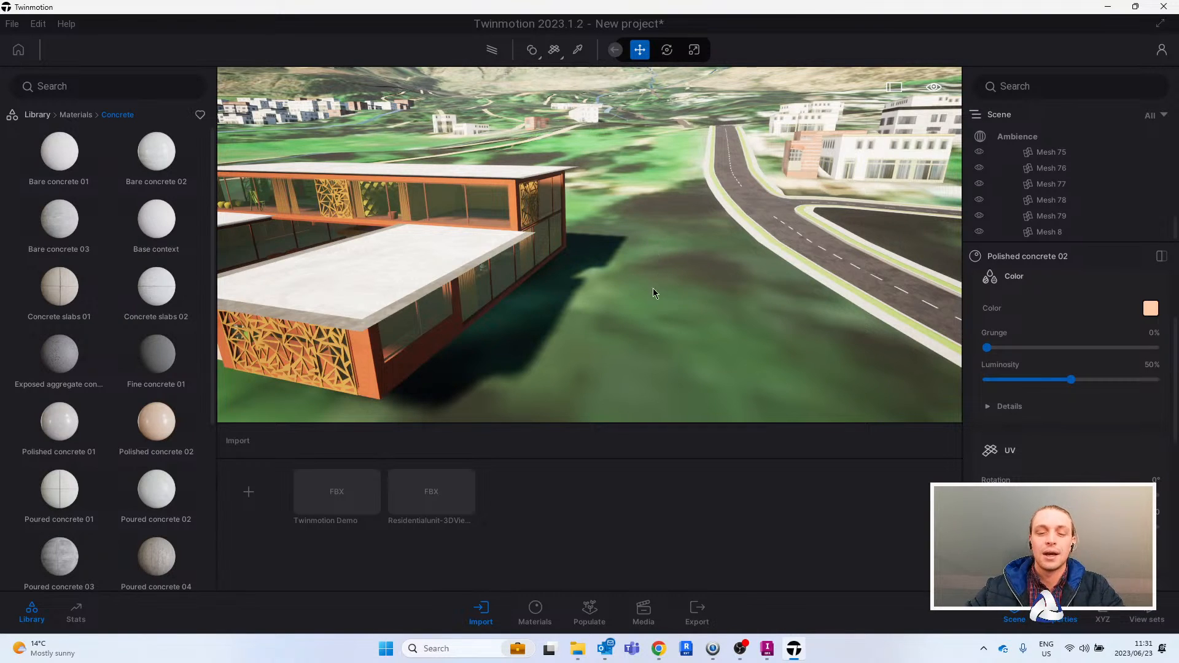
key(s)
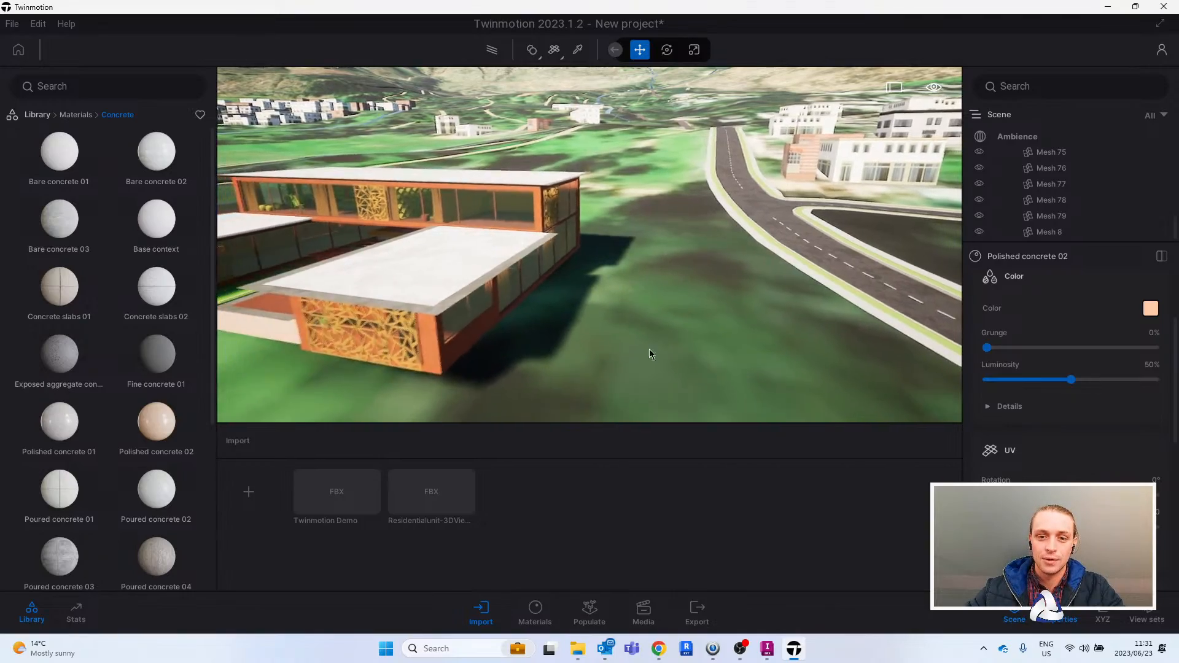
key(a)
- Switch to InfraWorks and compare the source city model from an overview down to the park and reservoir
click(767, 652)
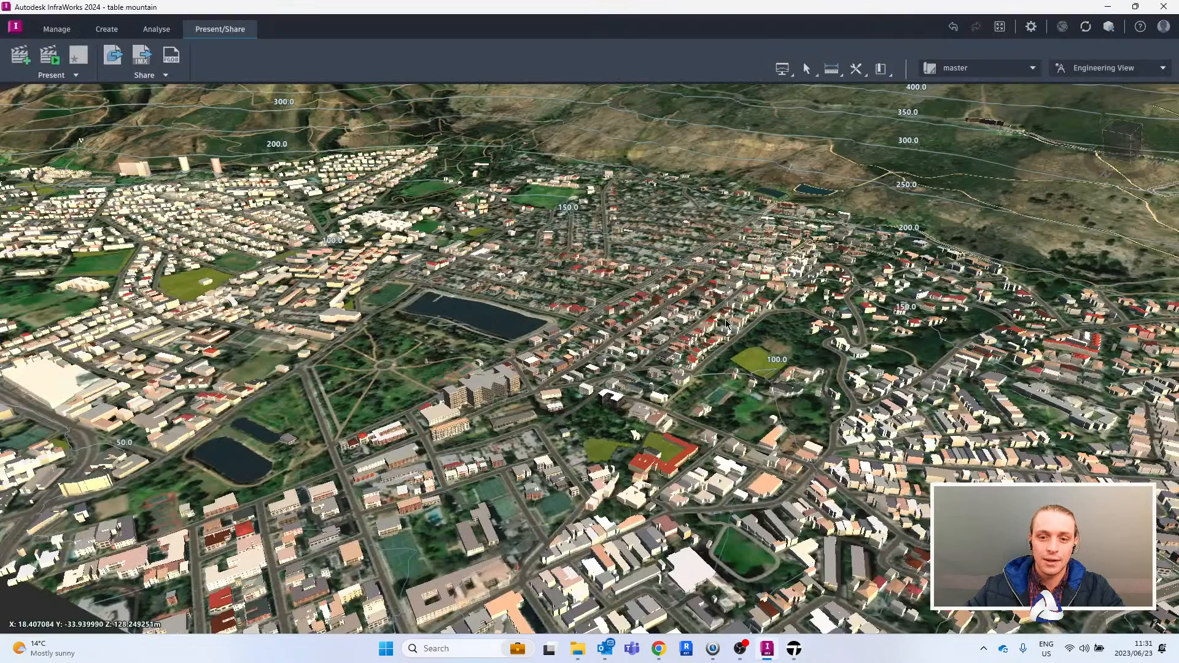
middle_drag(779, 428, 817, 343)
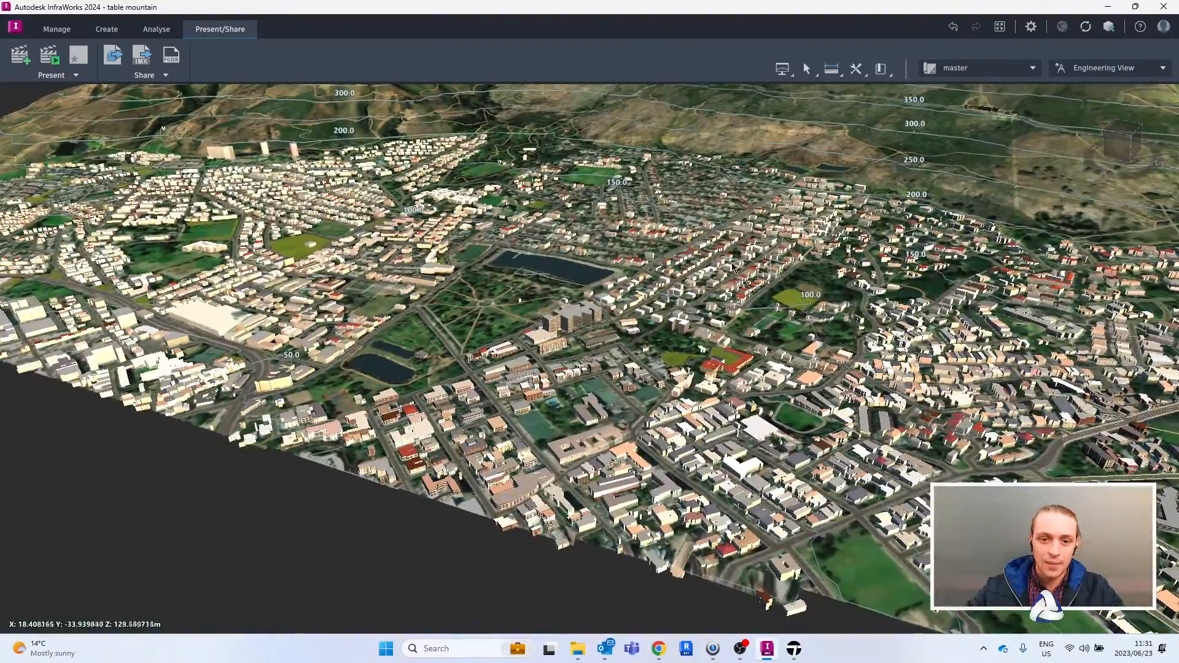
drag(786, 322, 820, 304)
mouse_move(651, 230)
middle_down()
mouse_move(710, 239)
mouse_move(660, 255)
mouse_move(677, 288)
middle_up()
mouse_move(710, 234)
middle_down()
mouse_move(745, 254)
mouse_move(742, 282)
mouse_move(778, 310)
mouse_move(756, 453)
middle_up()
middle_drag(670, 253, 676, 445)
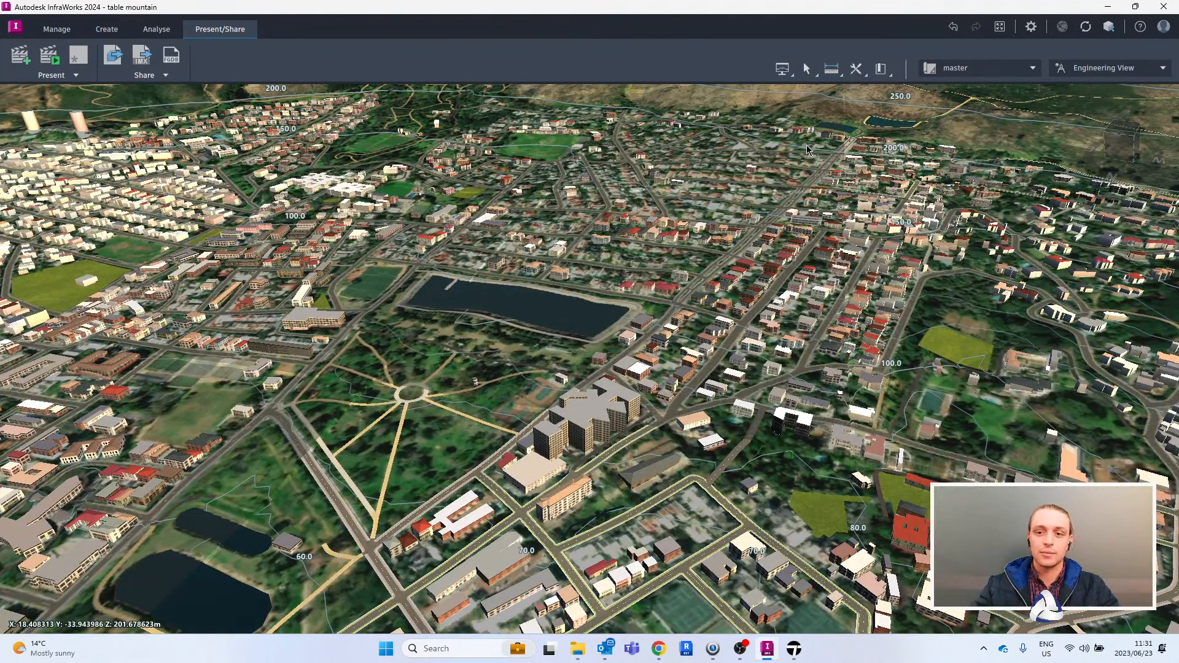
- Switch back to Twinmotion and examine the residential unit's concrete roofs against the surrounding buildings and mountainside
click(1105, 7)
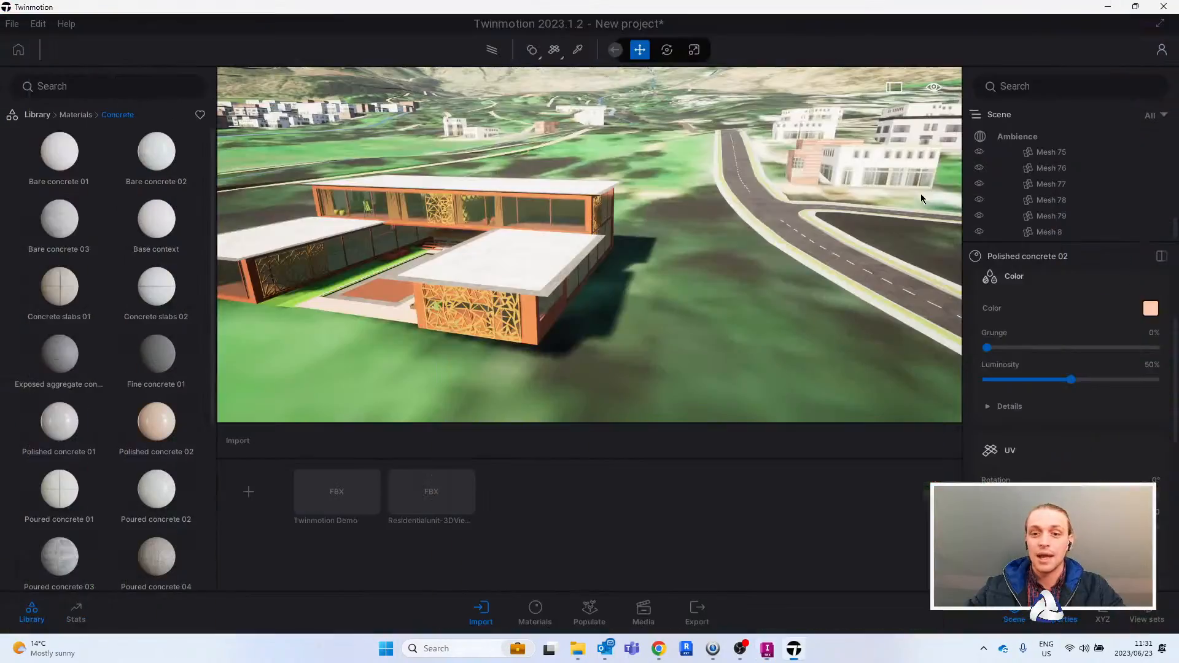
key(w)
right_drag(711, 258, 805, 222)
key(a)
right_drag(679, 276, 756, 270)
key(a)
key(a)
key(w)
right_drag(628, 286, 627, 286)
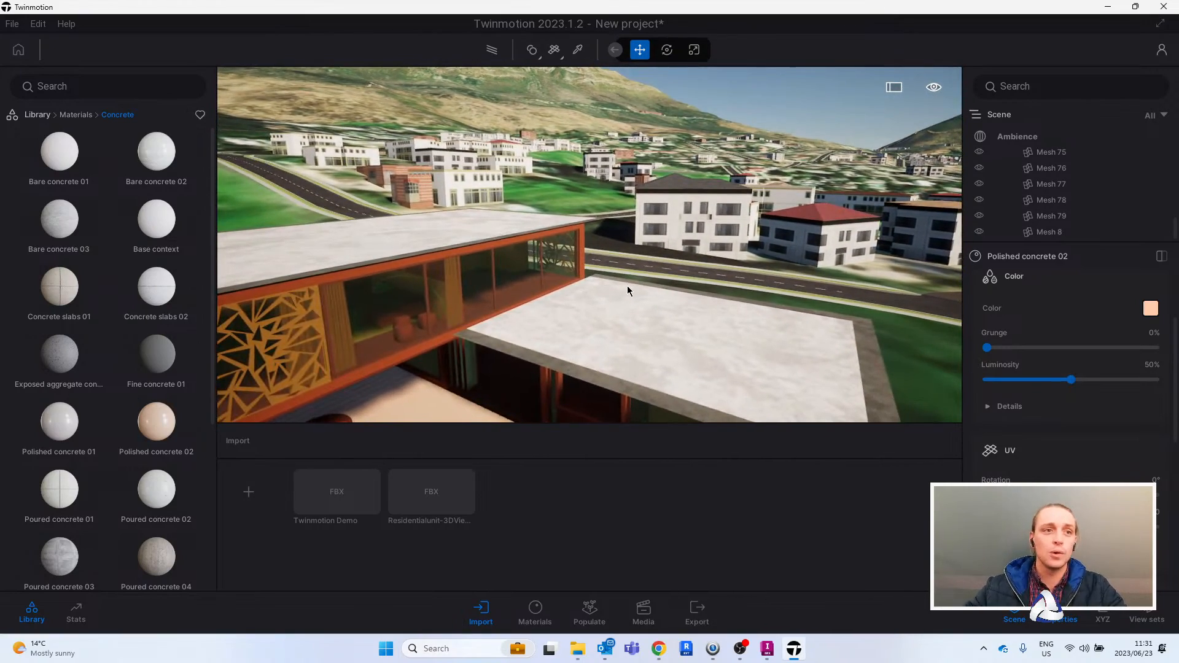
- Examine the residential unit's upper-floor glazing and lower concrete roof against the road and neighbouring buildings
right_drag(695, 257, 666, 265)
key(w)
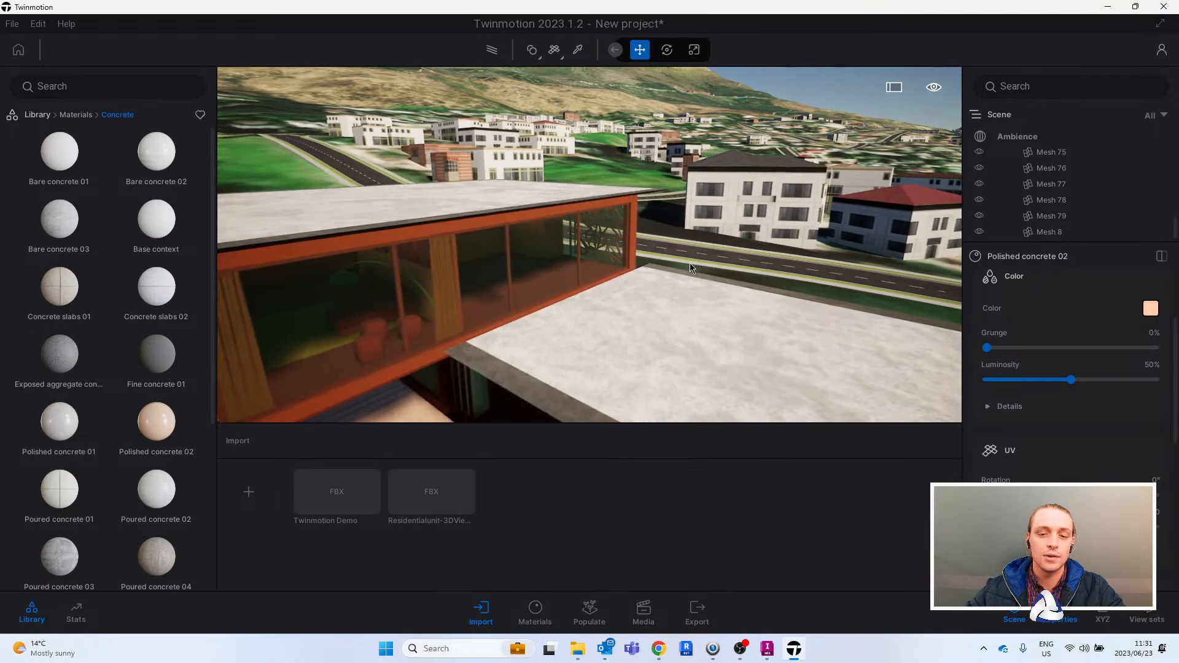
key(s)
mouse_move(704, 253)
right_down()
mouse_move(686, 267)
mouse_move(719, 265)
mouse_move(699, 260)
right_up()
key(a)
key(w)
key(s)
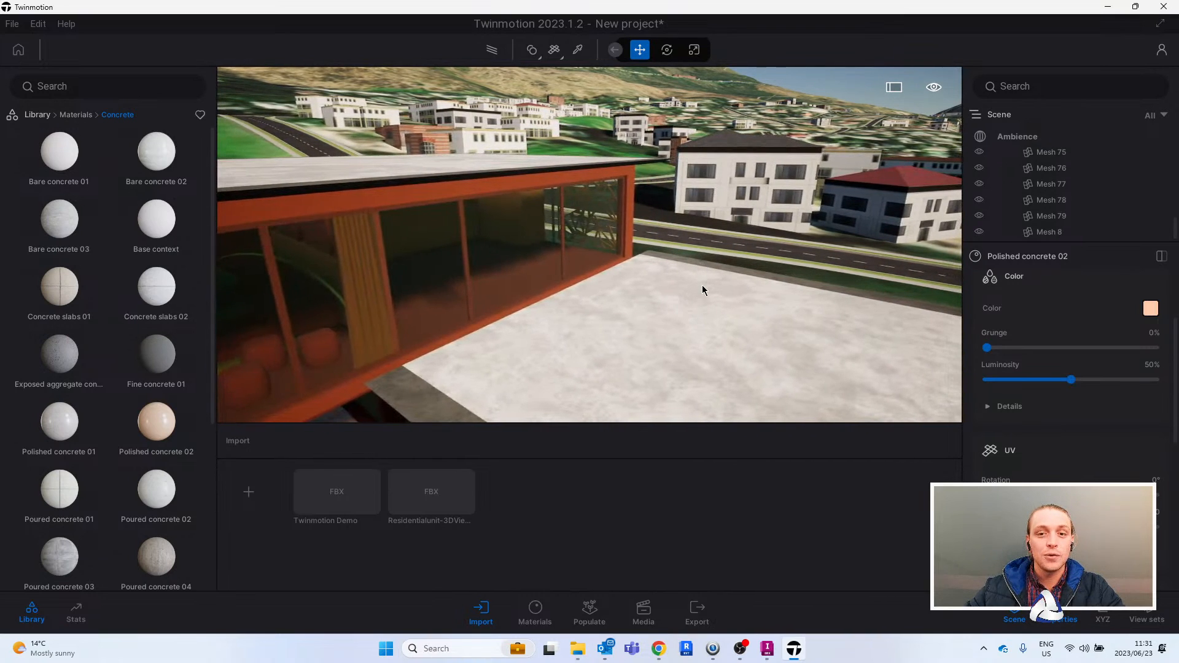
key(d)
key(a)
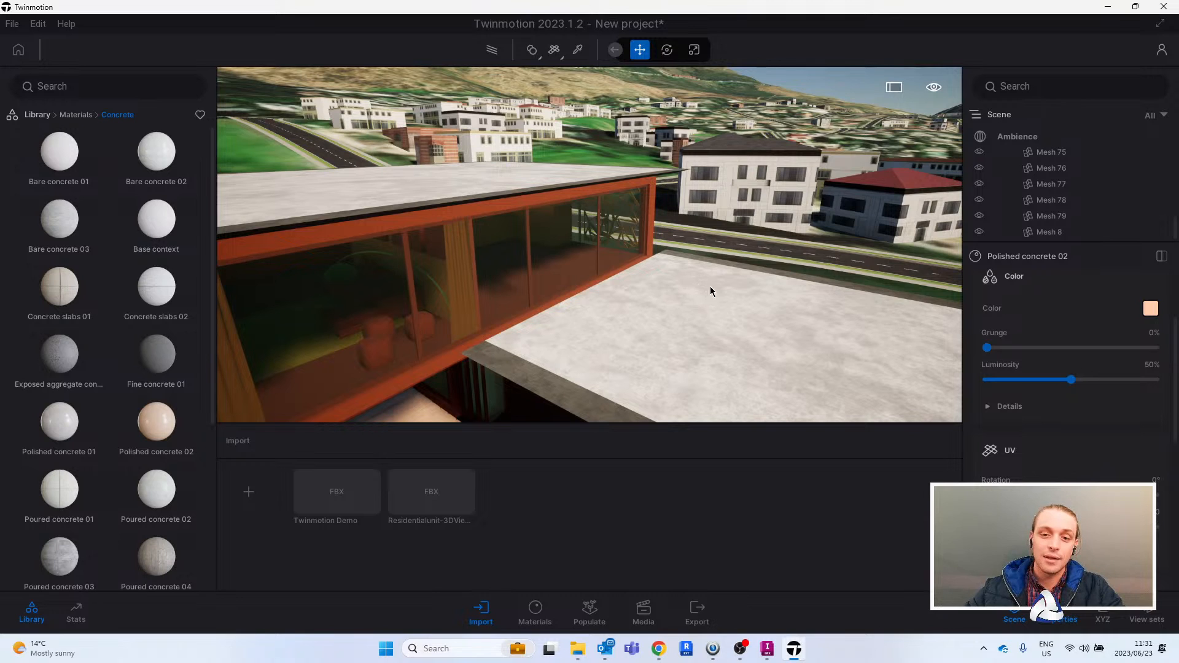
key(d)
key(a)
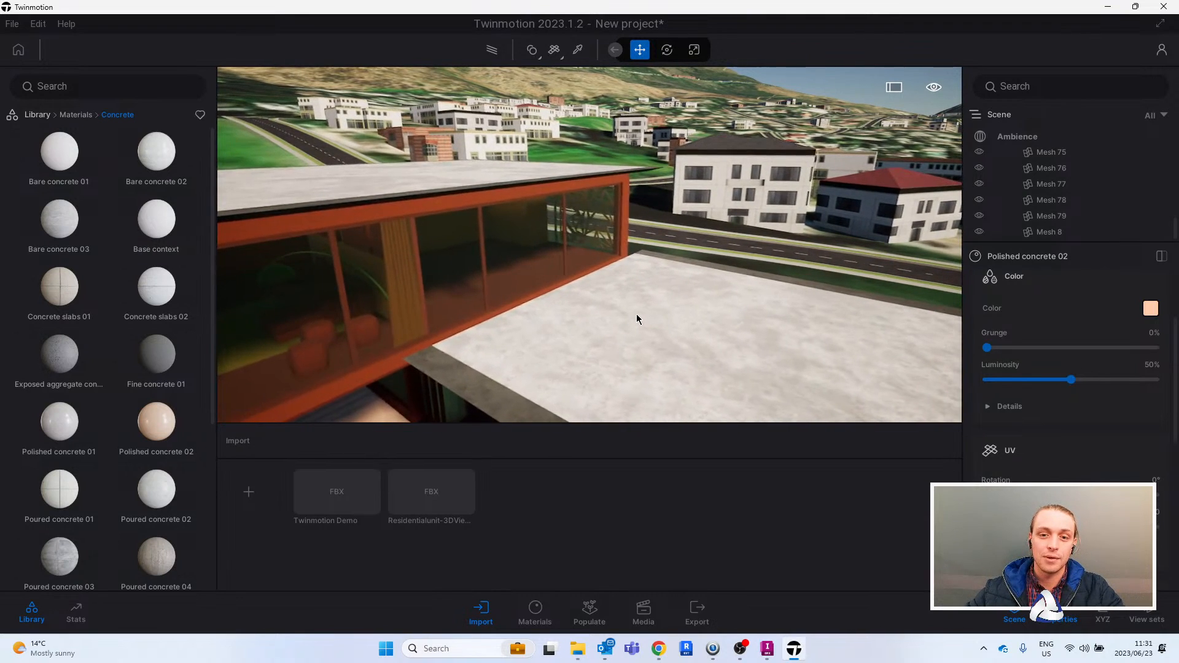
- Start a populated vehicle path at the road junction beside the residential unit and run it along the road's centreline
key(q)
right_drag(633, 325, 805, 322)
key(s)
key(d)
right_drag(730, 236, 645, 276)
key(d)
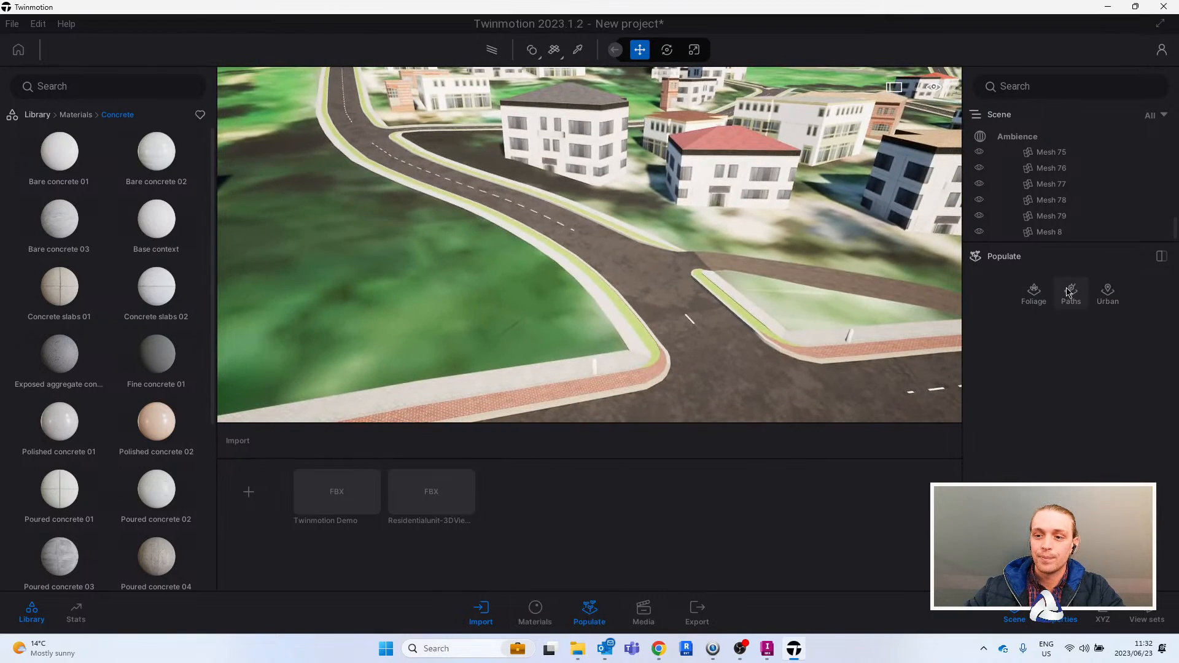
click(1072, 294)
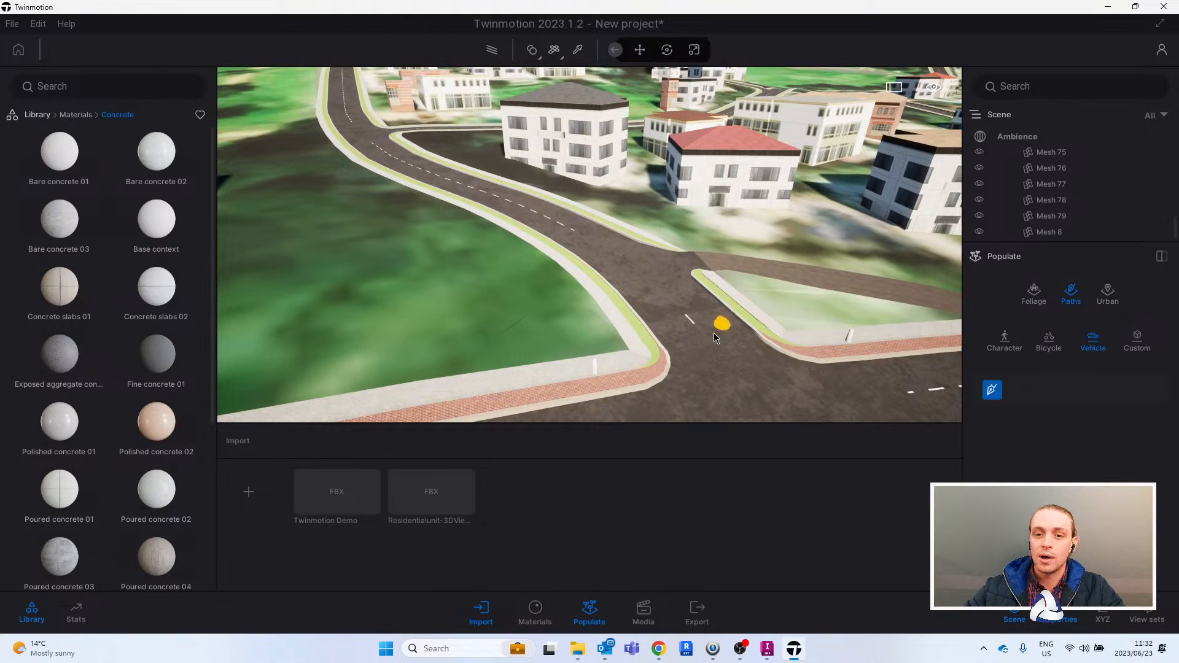
mouse_move(521, 236)
right_down()
mouse_move(492, 212)
mouse_move(595, 274)
mouse_move(646, 327)
right_up()
click(668, 335)
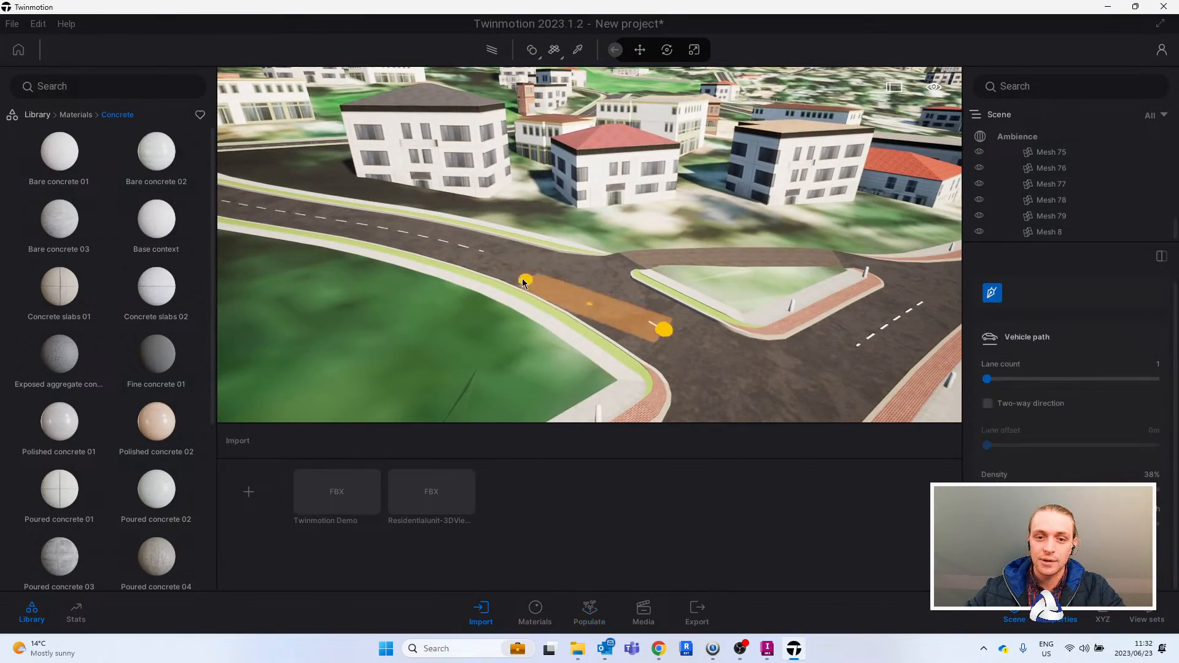
scroll(485, 251, up, 3)
mouse_move(475, 246)
right_down()
mouse_move(518, 226)
mouse_move(569, 233)
right_up()
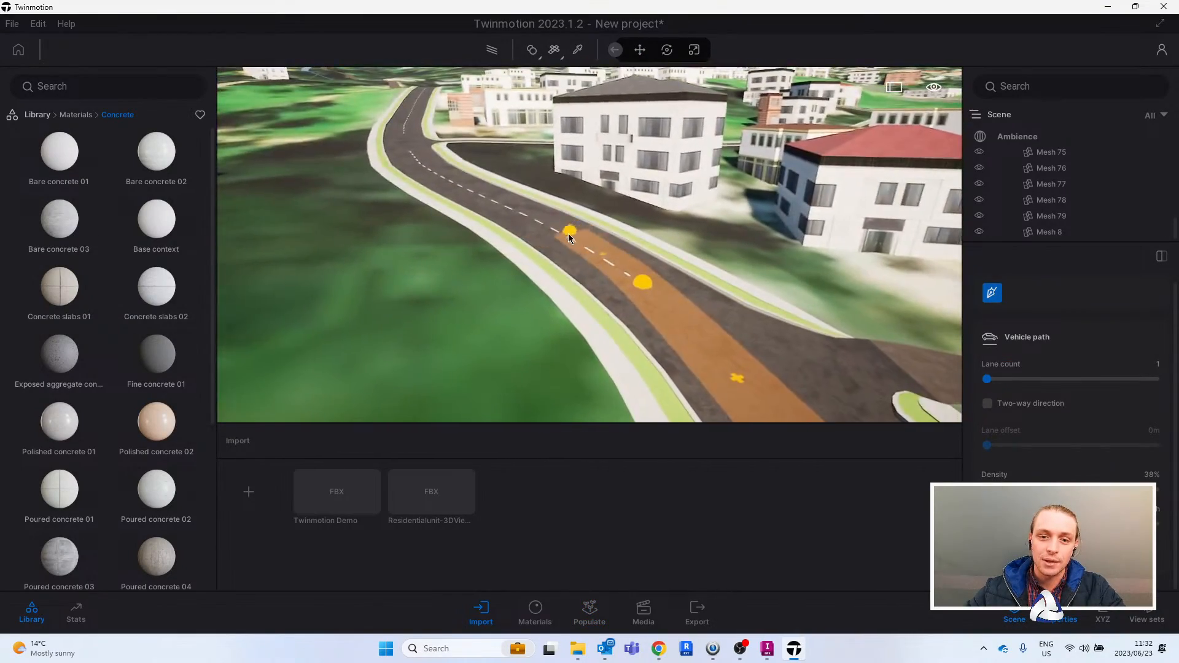
key(w)
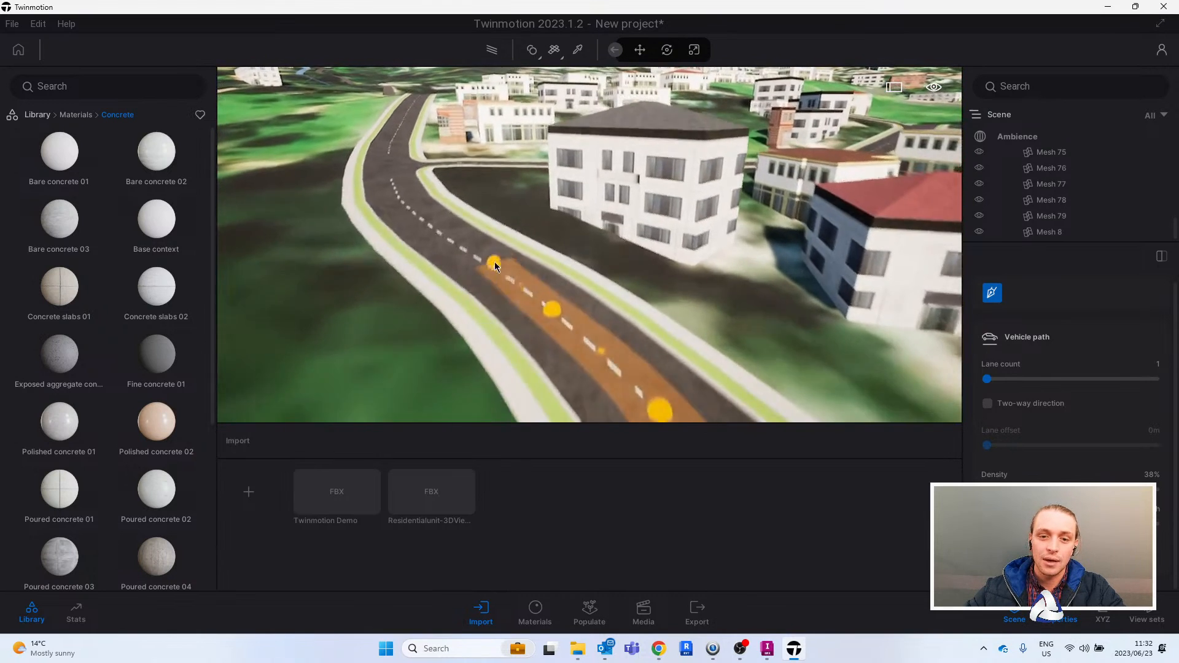
click(451, 260)
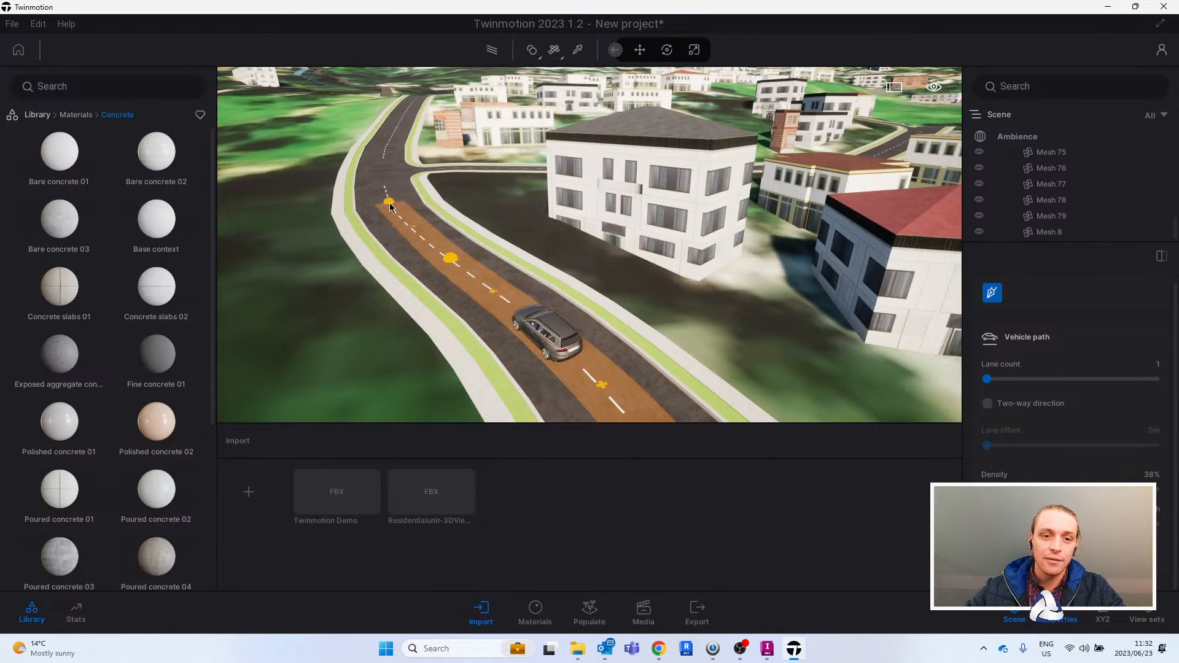
- Extend the vehicle path past the side street and up the straight stretch of road, and finish drawing it
click(389, 203)
key(w)
key(a)
key(w)
click(391, 201)
key(a)
key(w)
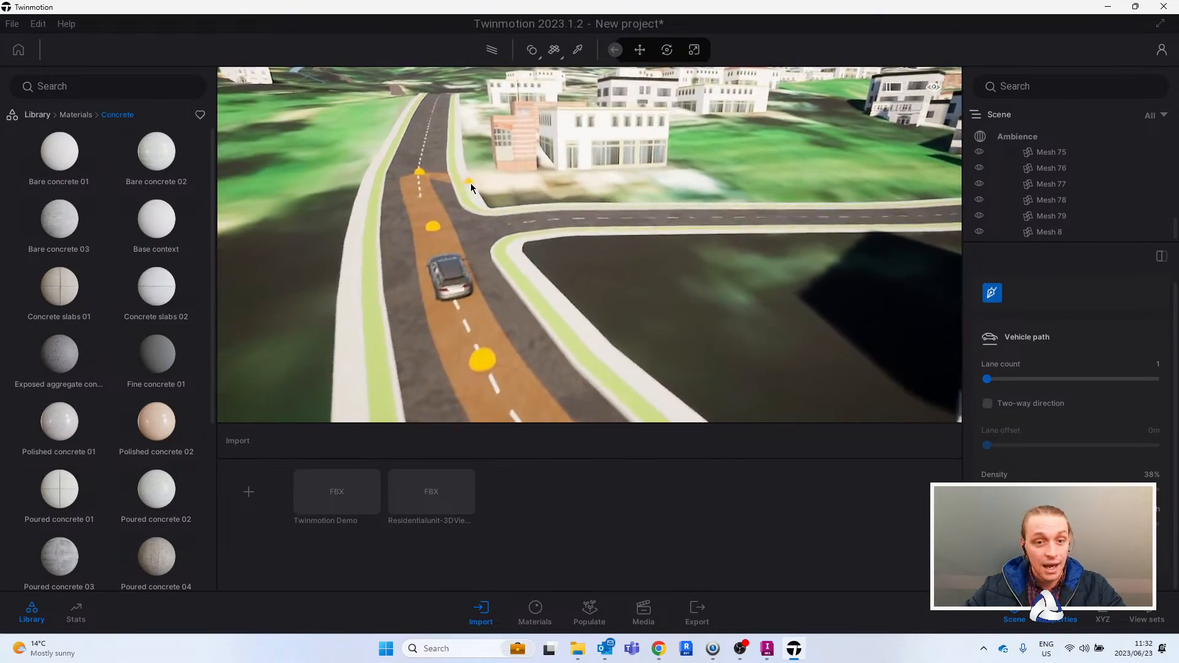
click(484, 149)
key(w)
click(444, 178)
key(w)
key(a)
key(e)
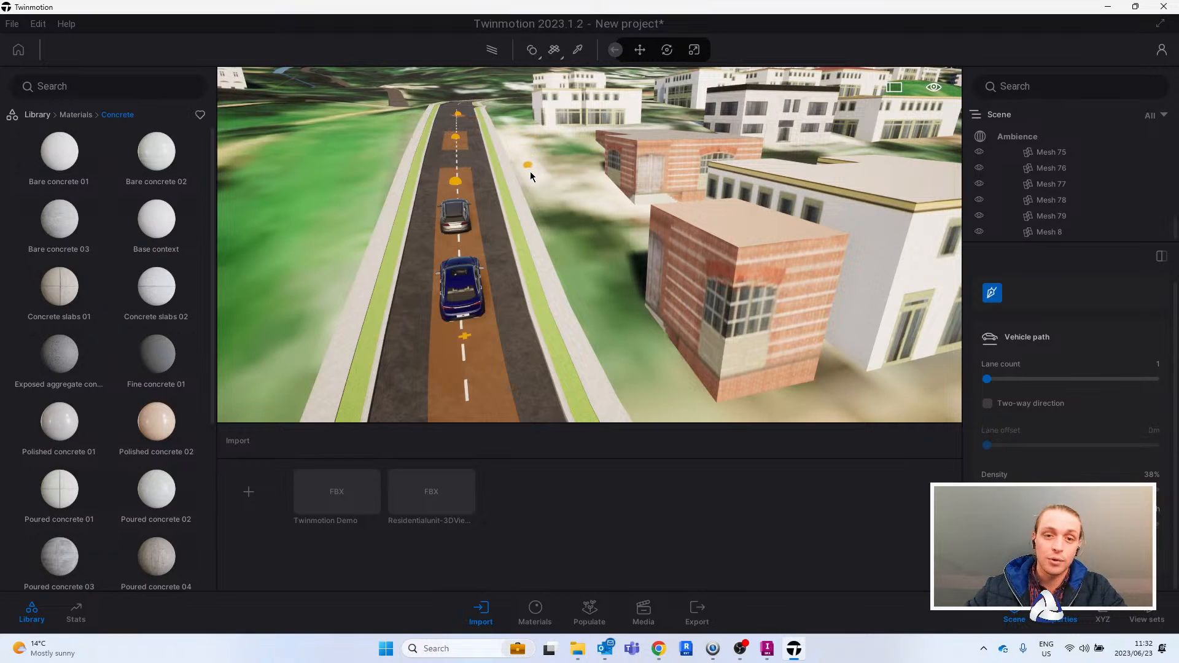
key(Escape)
key(s)
right_drag(595, 229, 540, 216)
key(Escape)
- Enable two-way direction on the vehicle path, trying two lanes before returning the lane count to 1
key(q)
key(w)
key(e)
key(w)
key(s)
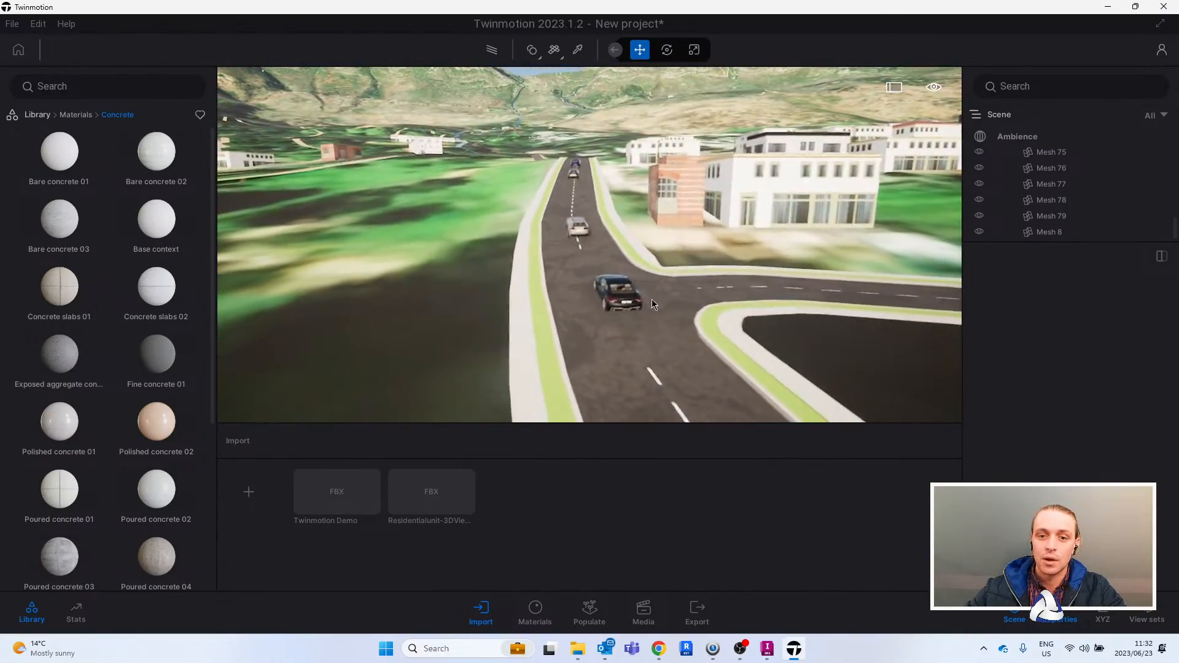
click(582, 236)
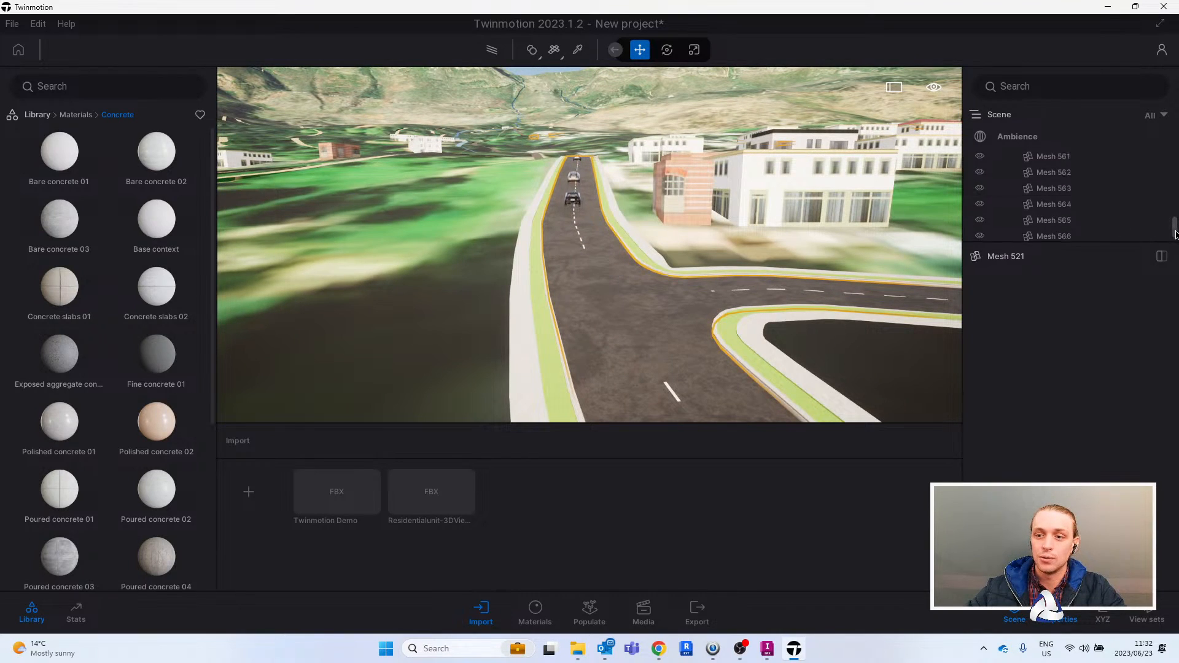
click(1051, 234)
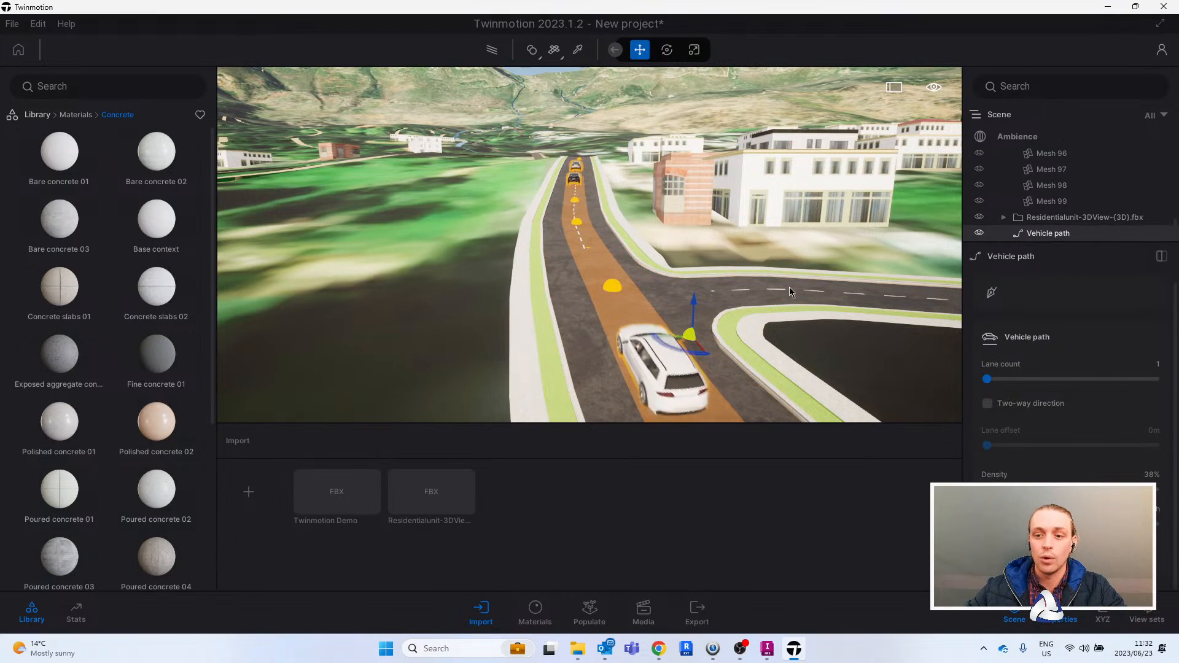
drag(987, 379, 1019, 378)
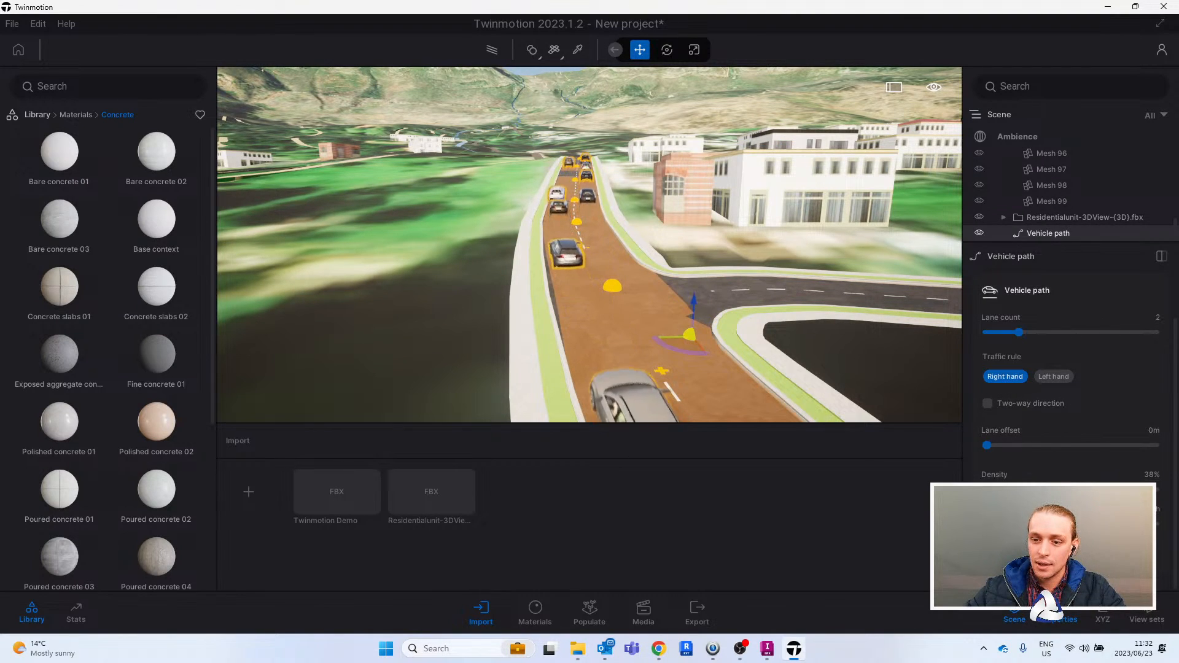
click(987, 403)
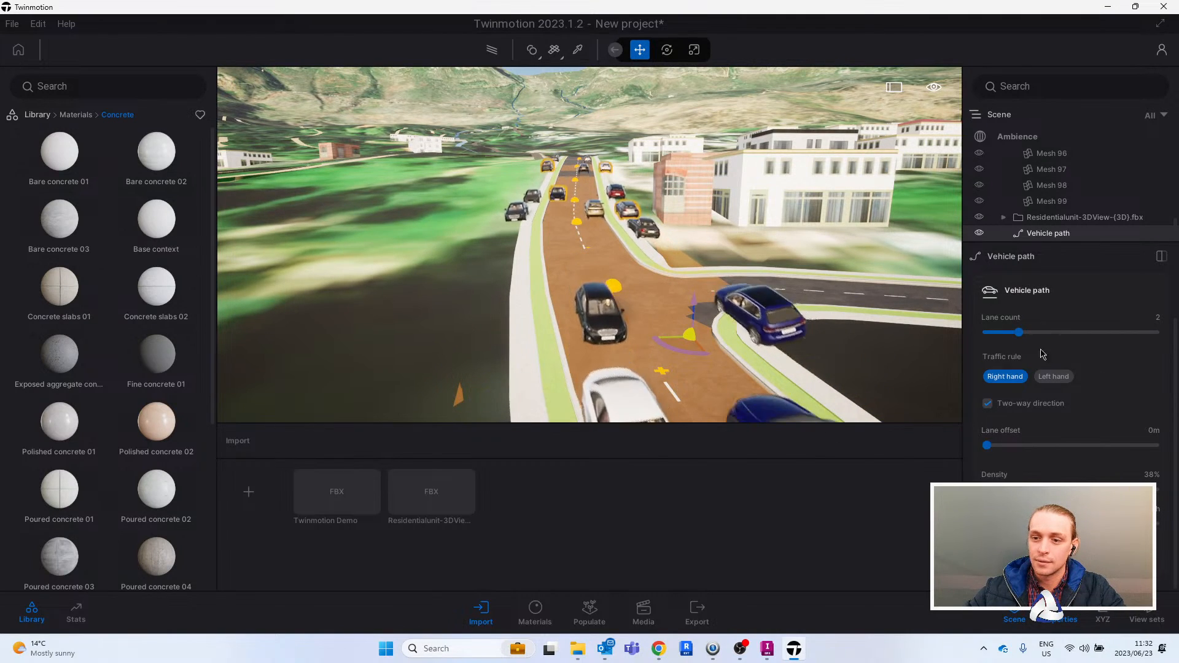
drag(1019, 332, 991, 332)
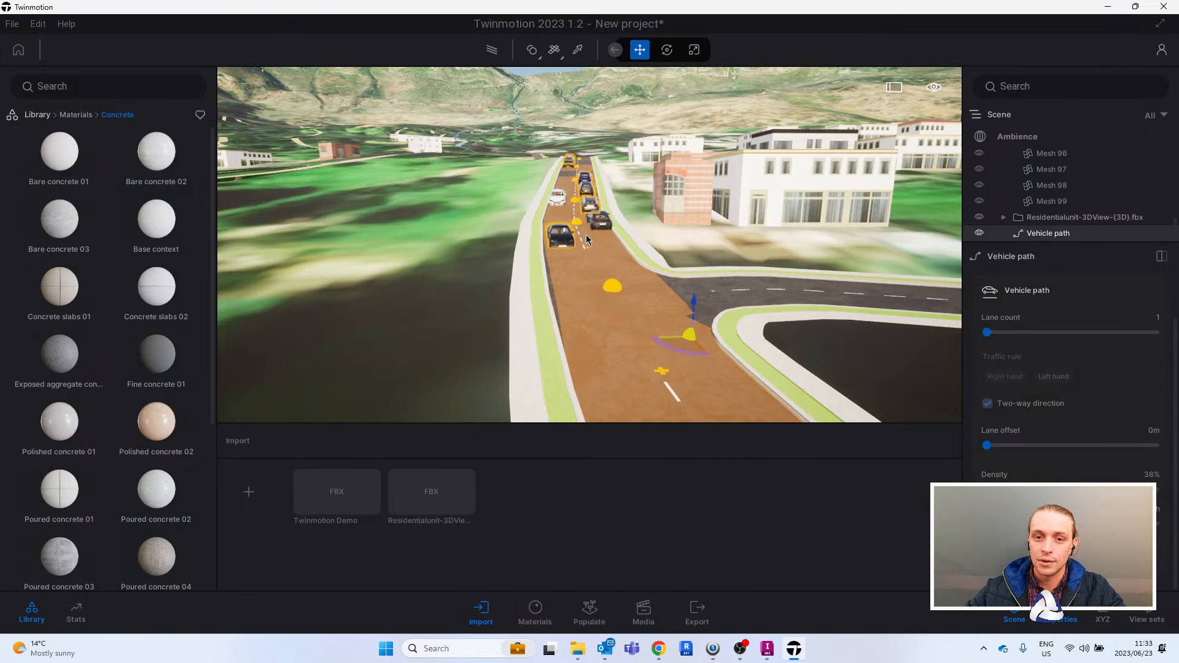
- Watch the two-way traffic along the road, from the residential unit and from above the side street
key(w)
key(d)
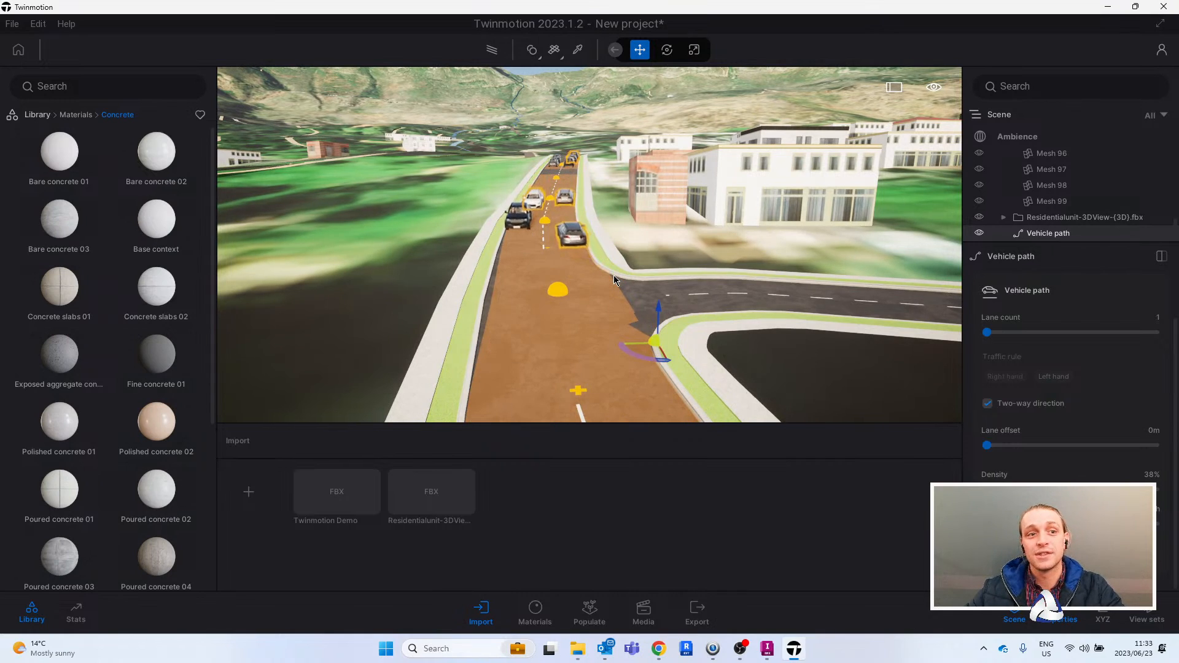
key(Escape)
key(a)
right_drag(639, 248, 582, 215)
right_drag(608, 333, 730, 276)
key(w)
key(a)
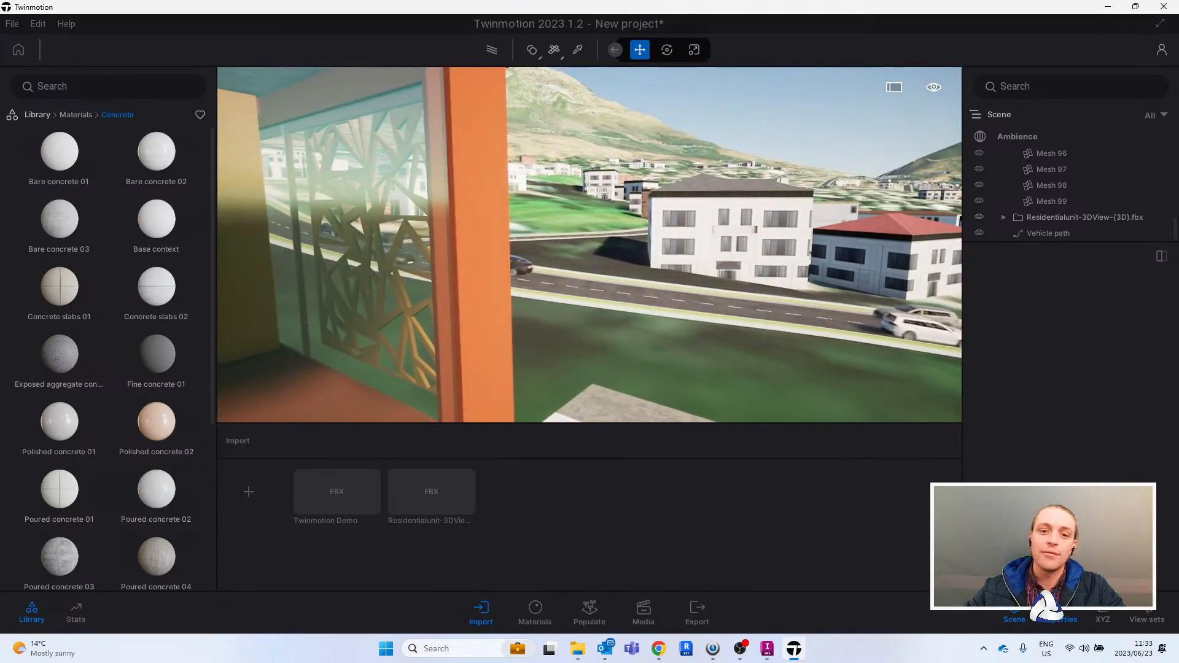
key(a)
key(a)
key(d)
right_drag(727, 334, 715, 246)
key(a)
right_drag(721, 318, 603, 333)
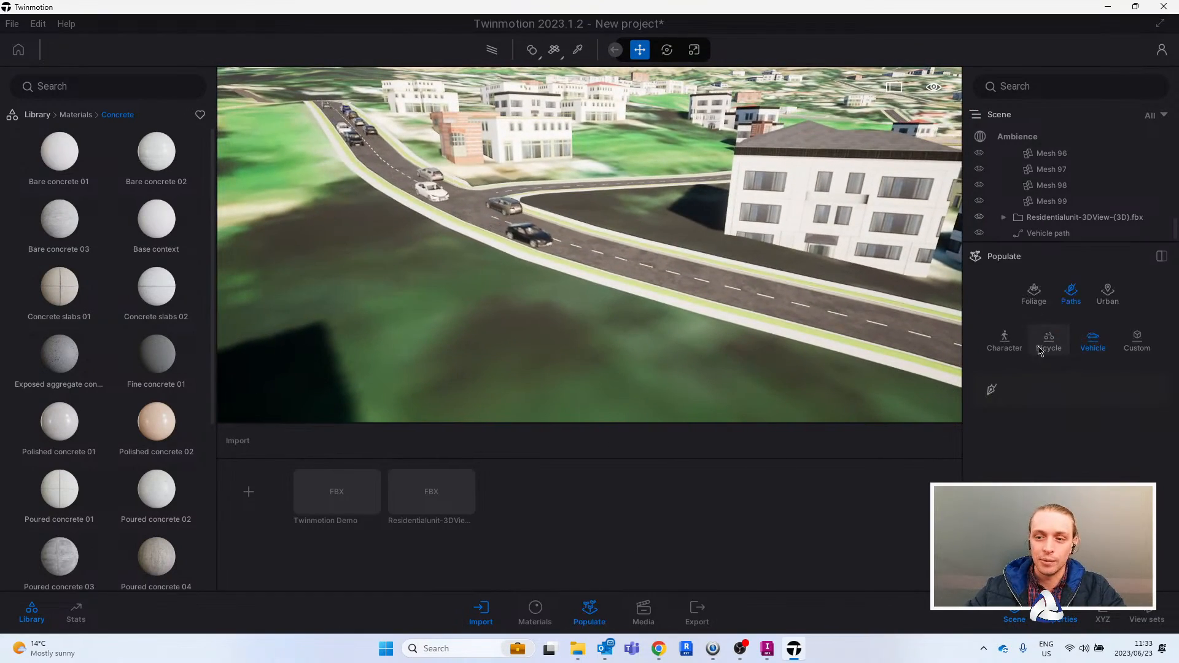
- Load Littleleaf Linden, Norway Spruce and Indian Sandalwood trees into the foliage paint set
click(1034, 295)
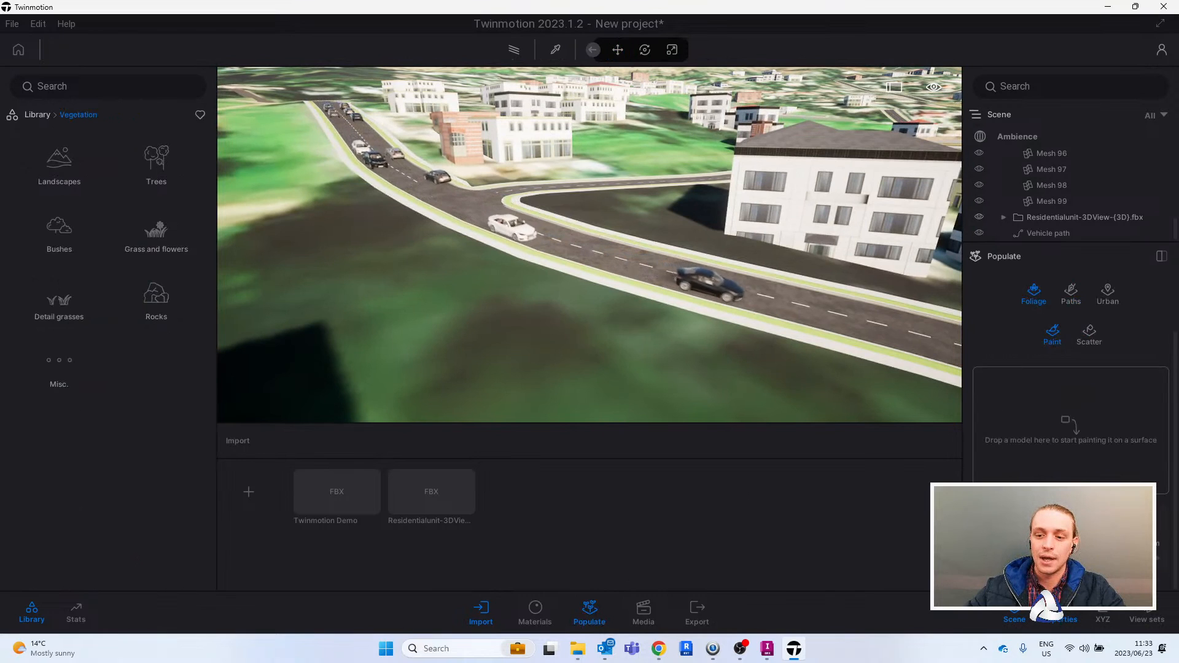
click(158, 164)
drag(156, 222, 1044, 437)
drag(199, 305, 1038, 429)
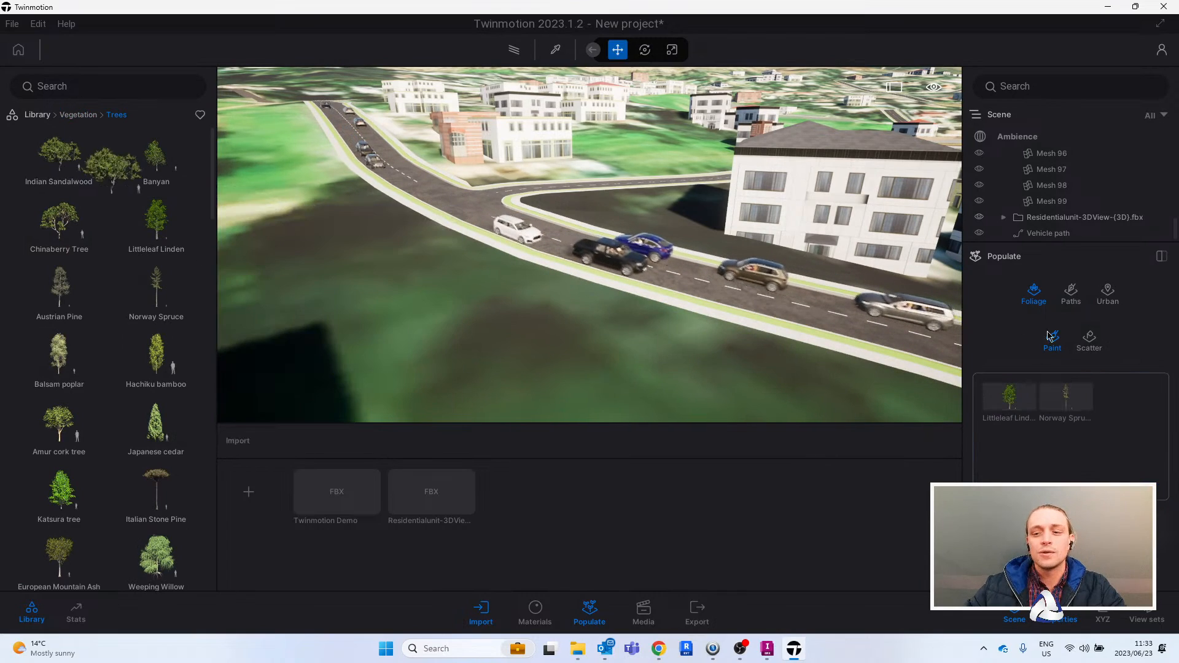
drag(1051, 336, 1069, 424)
- Paint the mixed trees over the green areas along both sides of the road and around the nearby buildings
mouse_move(664, 159)
right_down()
mouse_move(660, 187)
mouse_move(634, 192)
right_up()
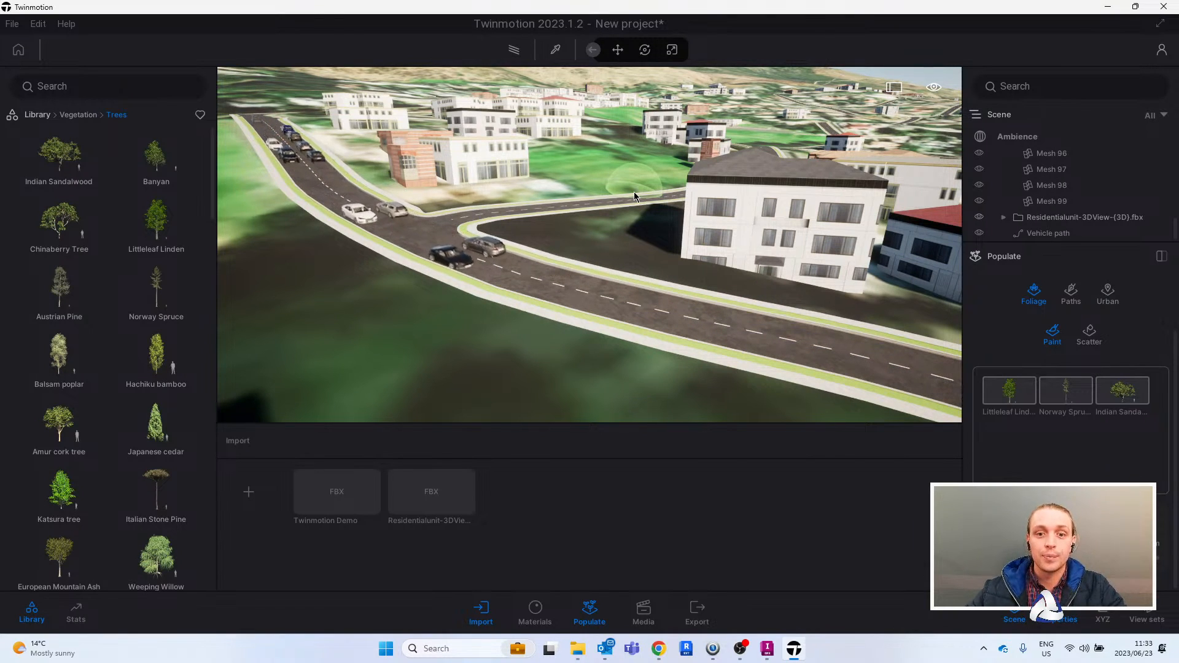
scroll(576, 197, up, 2)
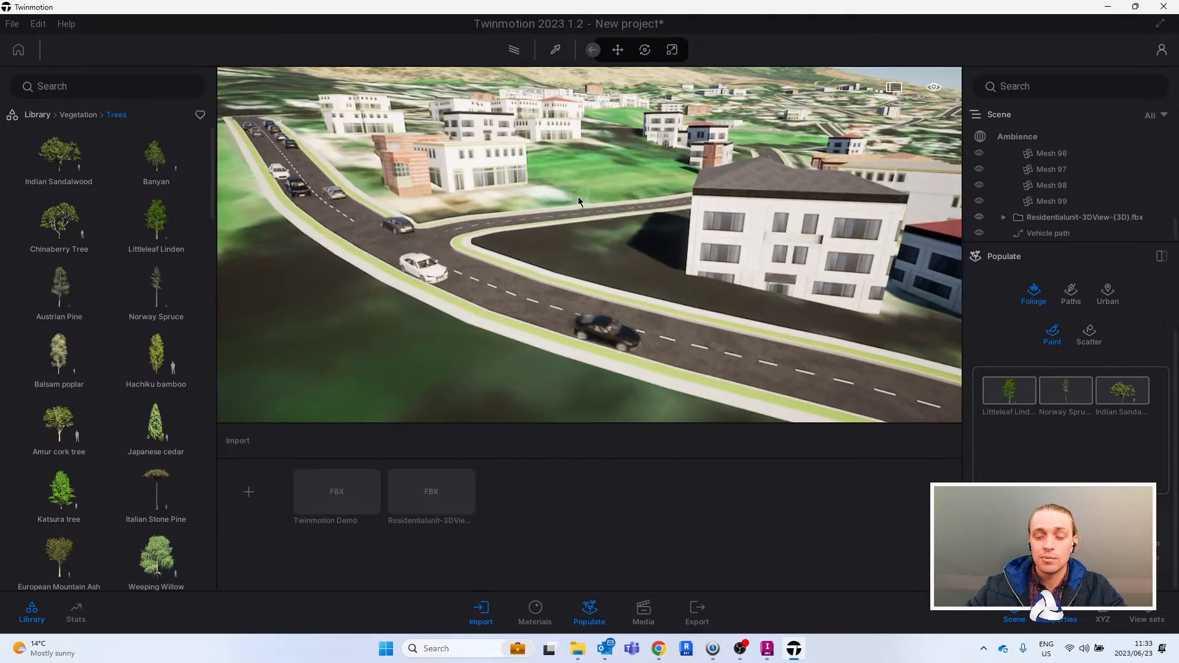
scroll(576, 197, up, 2)
scroll(596, 188, up, 2)
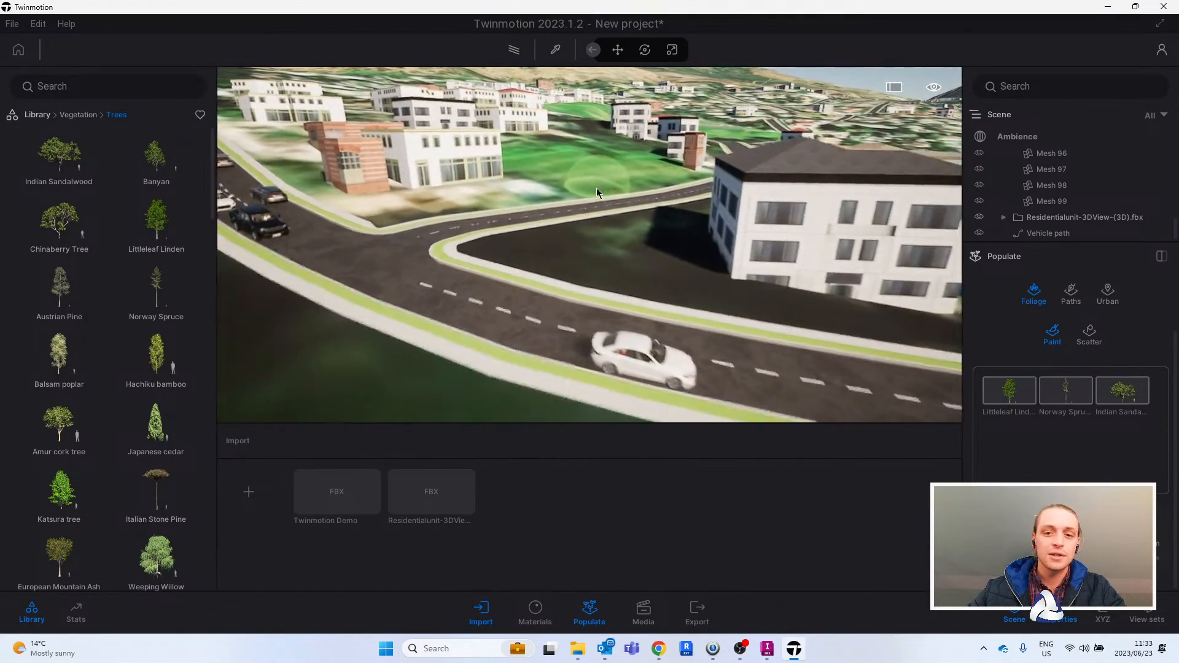
scroll(596, 188, down, 3)
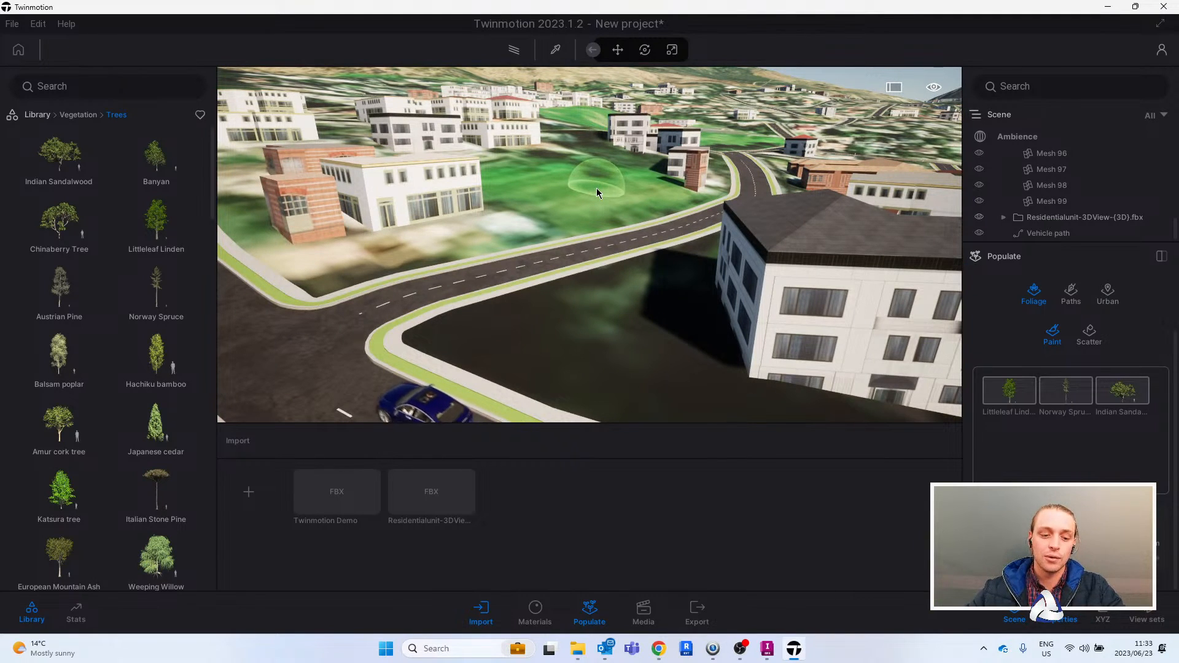
scroll(595, 188, down, 3)
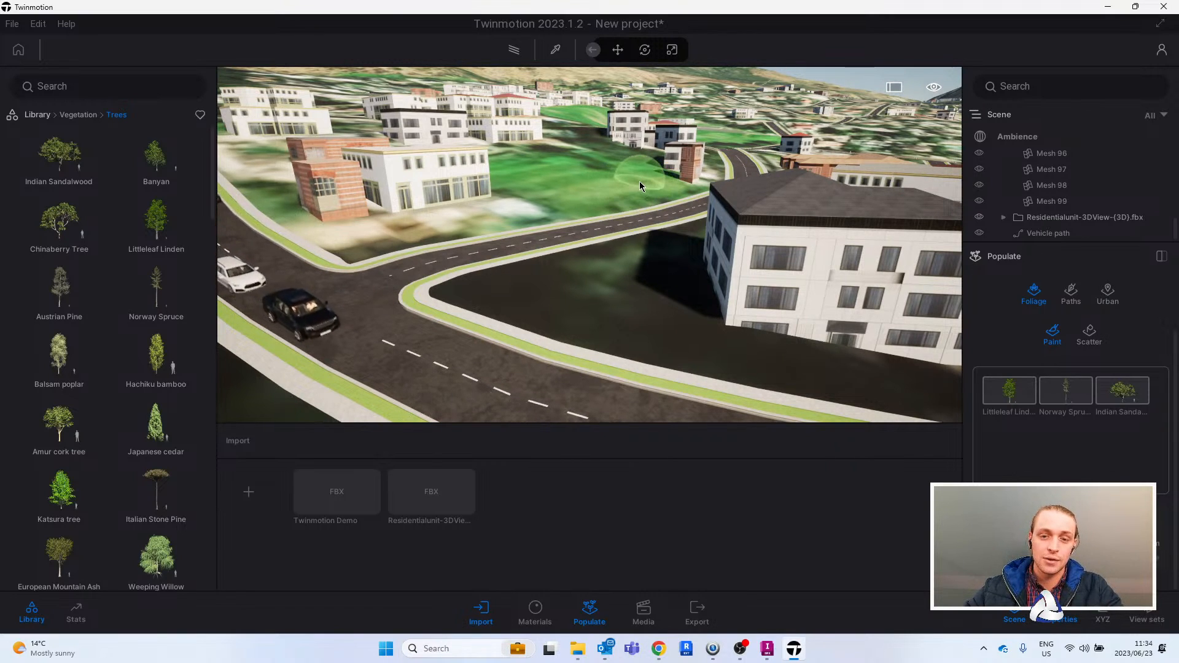
mouse_move(637, 181)
mouse_down()
mouse_move(582, 179)
mouse_move(534, 209)
mouse_move(635, 193)
mouse_up()
mouse_move(479, 283)
mouse_down()
mouse_move(545, 263)
mouse_move(696, 269)
mouse_up()
mouse_move(695, 269)
right_down()
mouse_move(492, 222)
mouse_move(448, 171)
right_up()
mouse_move(448, 171)
mouse_down()
mouse_move(544, 334)
mouse_move(574, 350)
mouse_up()
right_drag(574, 350, 632, 375)
right_drag(761, 333, 811, 347)
mouse_move(421, 355)
mouse_down()
mouse_move(763, 364)
mouse_move(584, 319)
mouse_up()
right_drag(585, 313, 503, 300)
key(Escape)
key(Escape)
right_drag(733, 277, 645, 275)
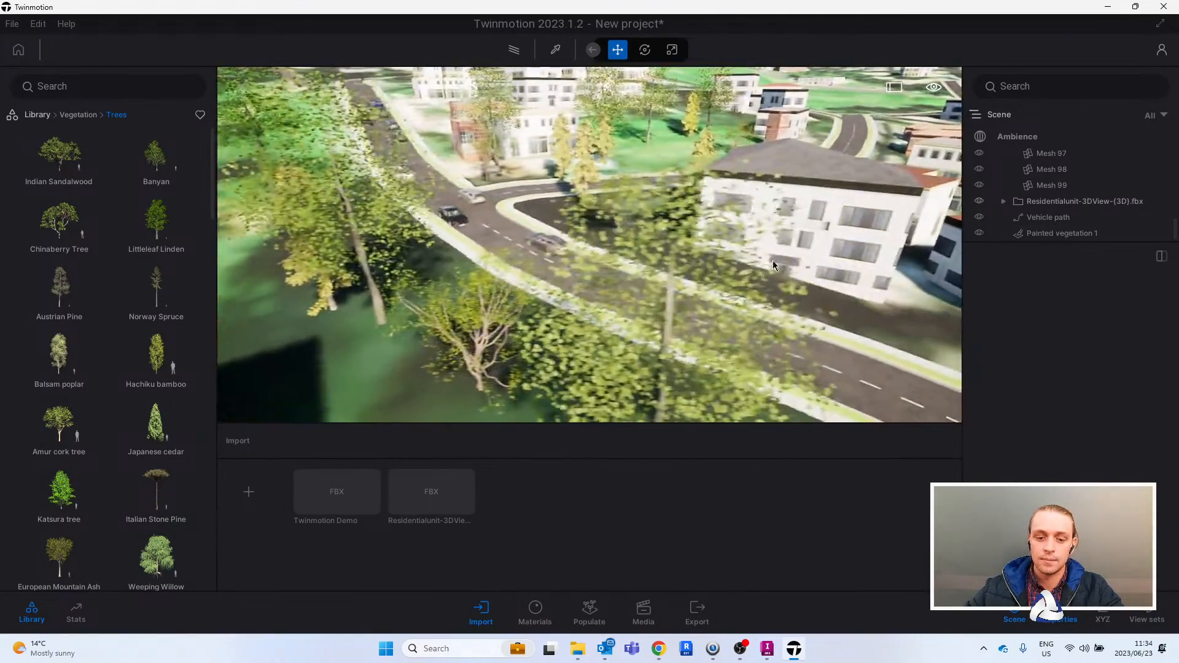
right_drag(835, 256, 811, 253)
key(w)
right_drag(884, 267, 745, 287)
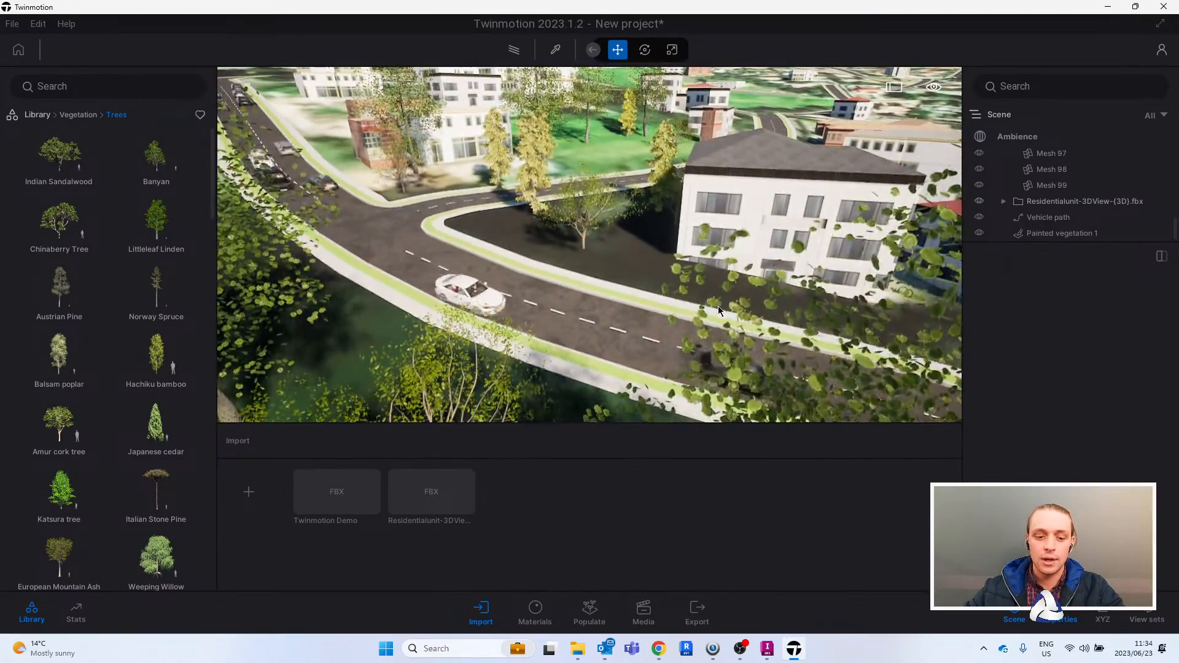
- Save the project as Cape Town Demo in the Twinmotion Testing folder and check the saved file in File Explorer
key(ctrl+s)
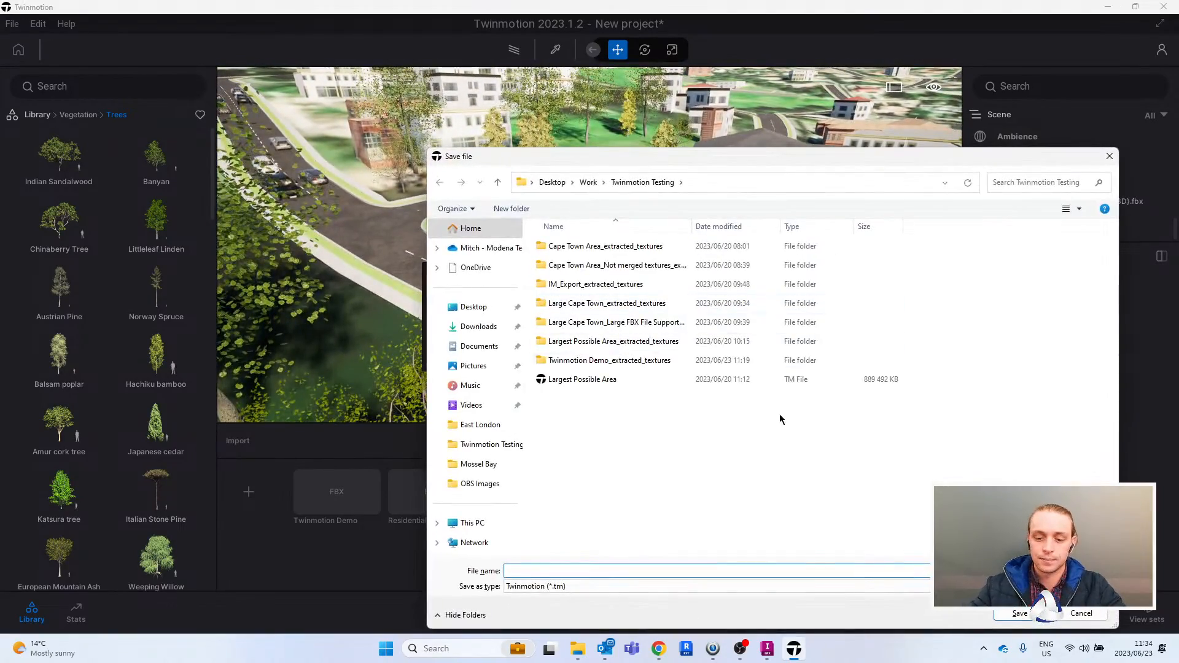
text(Cape Town Demo)
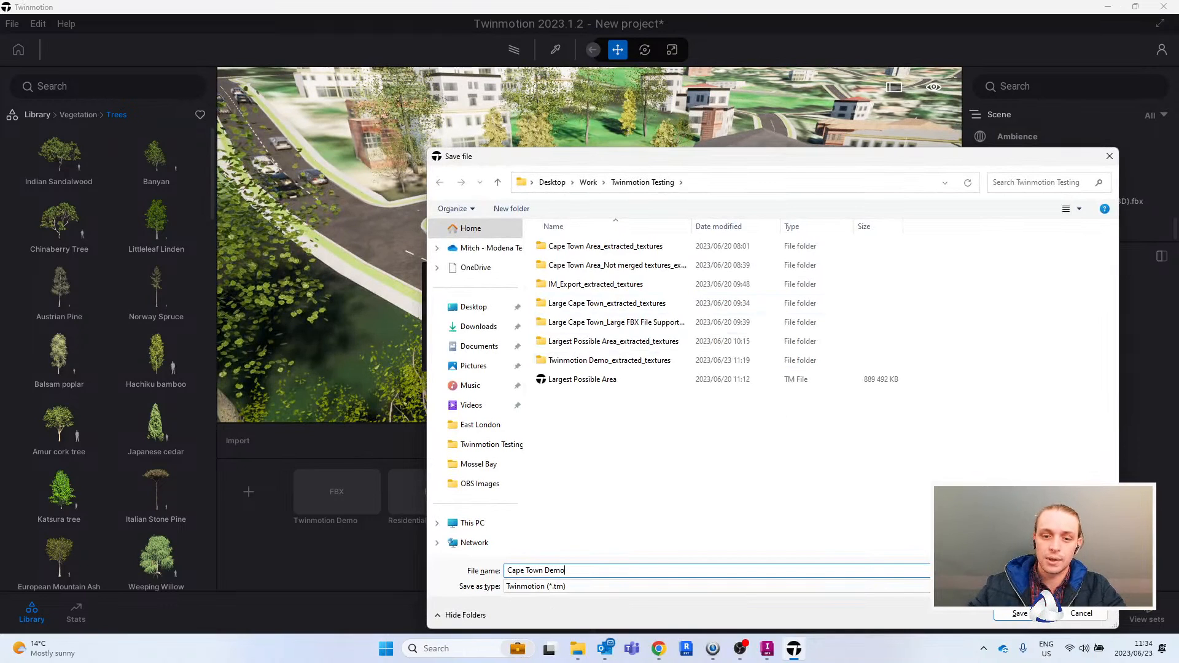
click(995, 614)
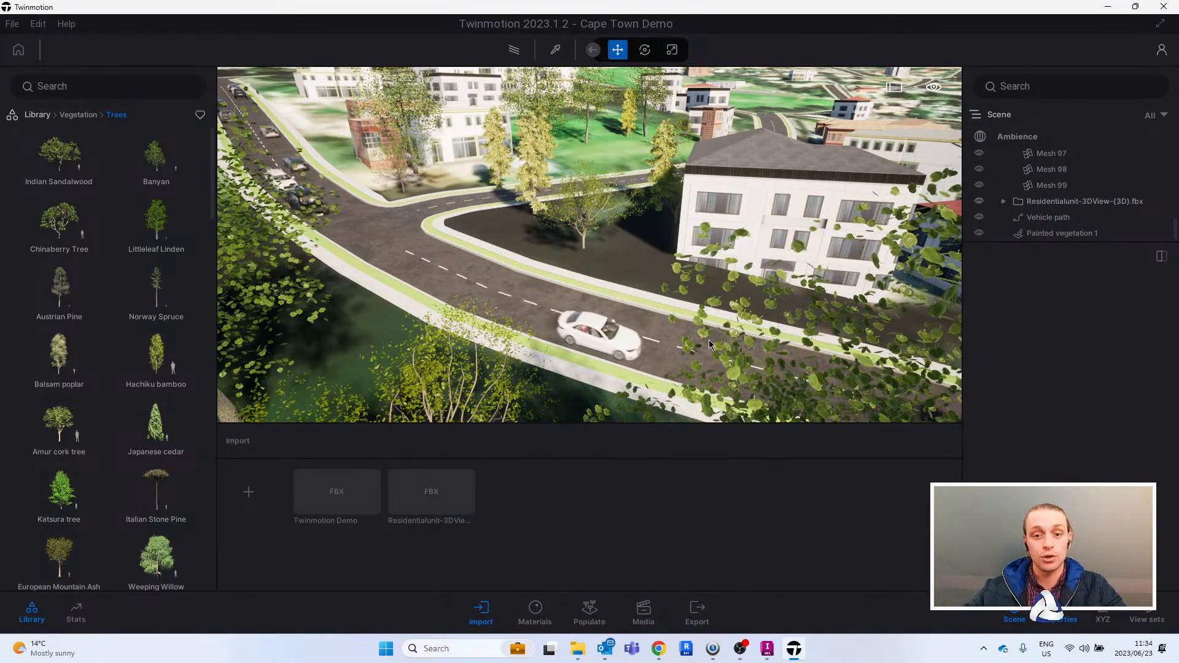
click(577, 649)
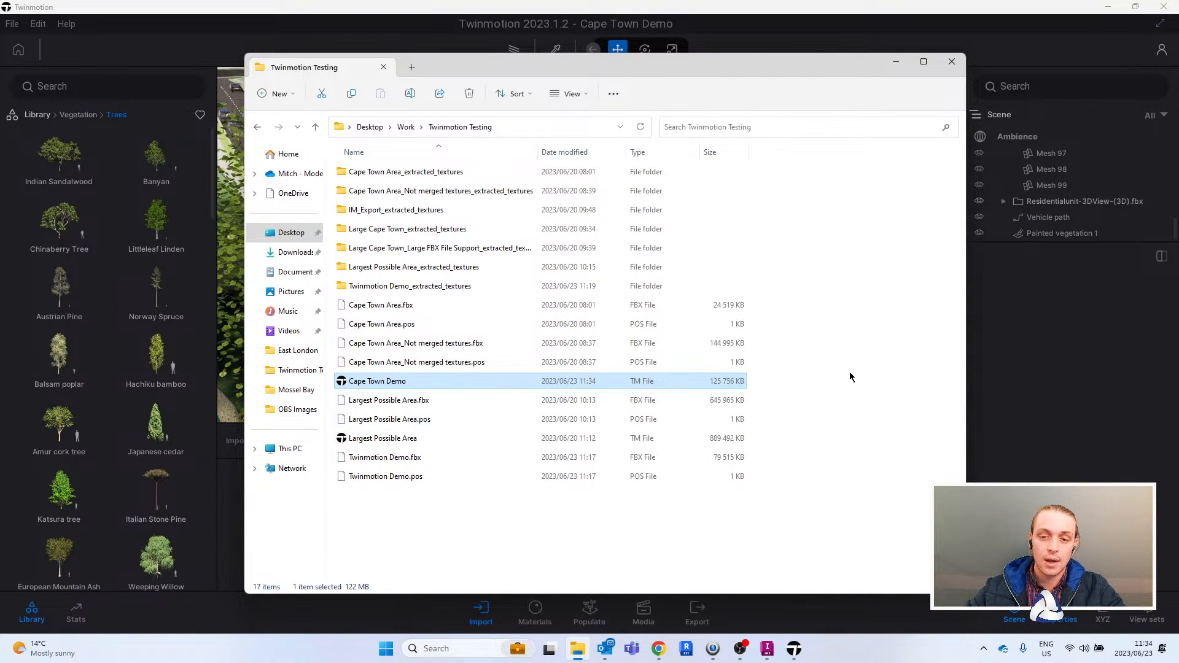
click(892, 64)
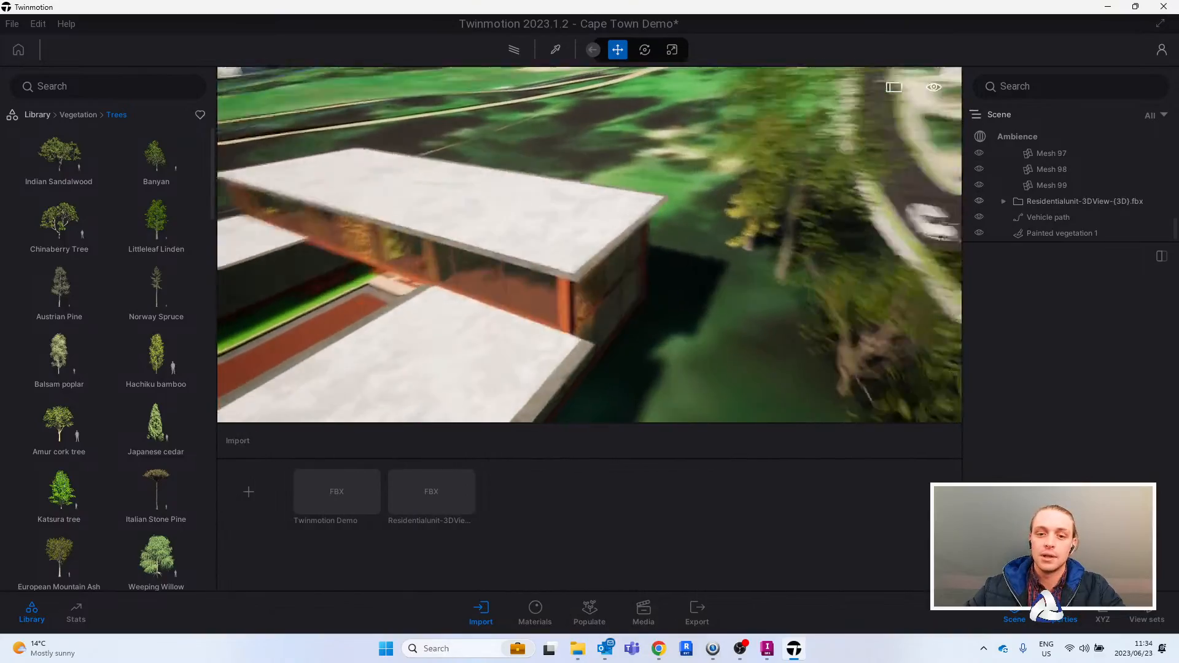
- Examine the painted trees and moving traffic along the road from the green area, the intersection and the residential unit
right_drag(567, 246, 498, 244)
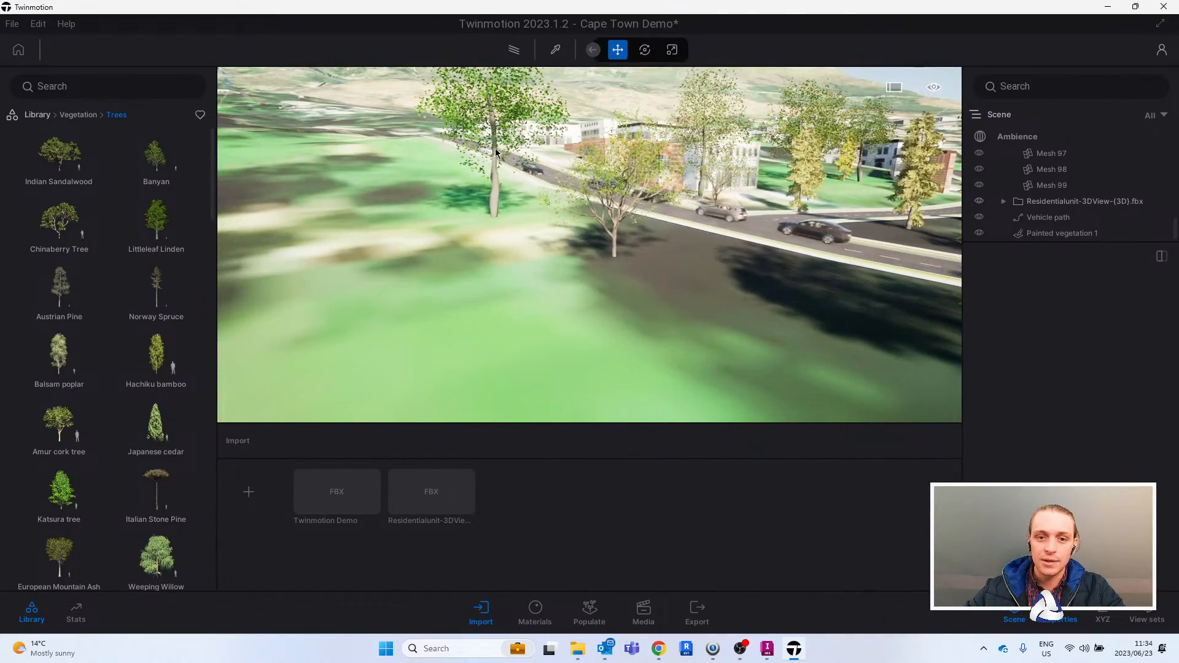
click(495, 192)
mouse_move(496, 192)
right_down()
mouse_move(616, 249)
mouse_move(614, 270)
mouse_move(577, 295)
mouse_move(282, 208)
mouse_move(638, 249)
mouse_move(706, 231)
right_up()
key(Escape)
key(s)
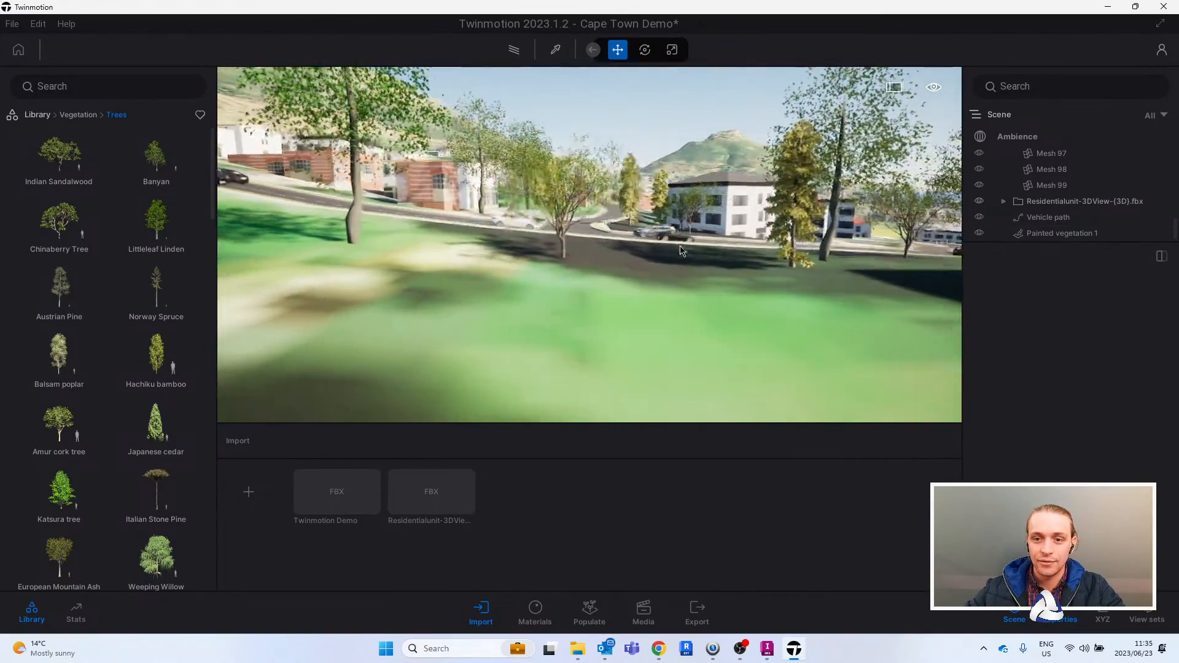
right_drag(738, 198, 651, 179)
key(e)
right_drag(421, 149, 738, 223)
key(w)
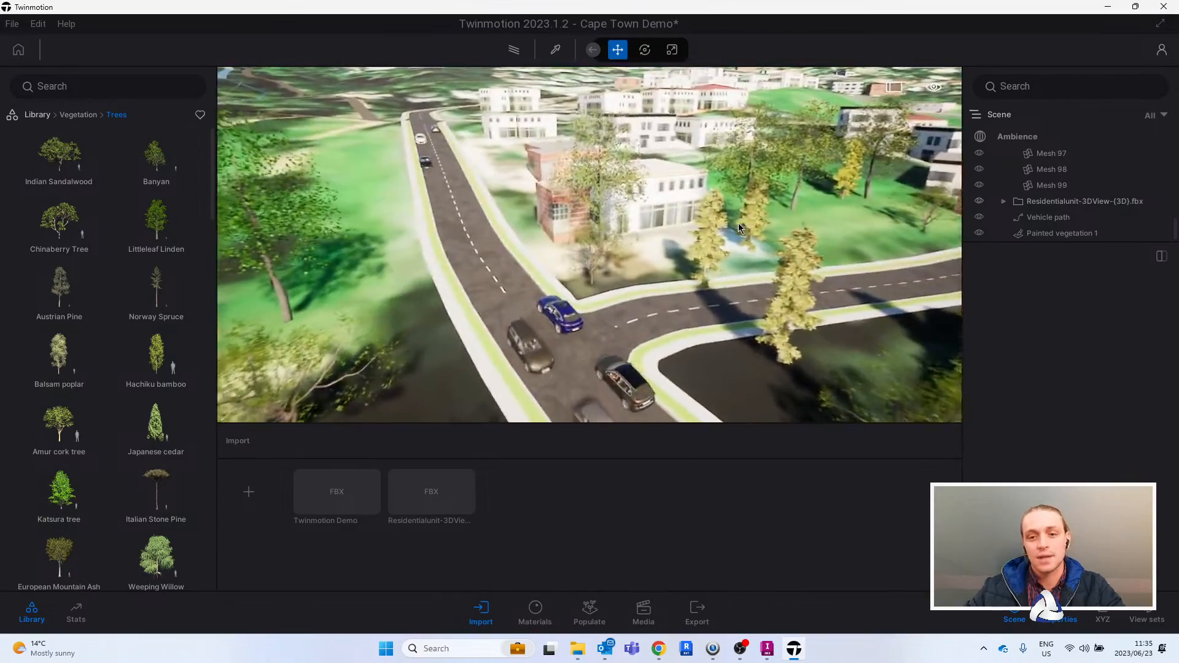
right_drag(612, 190, 657, 288)
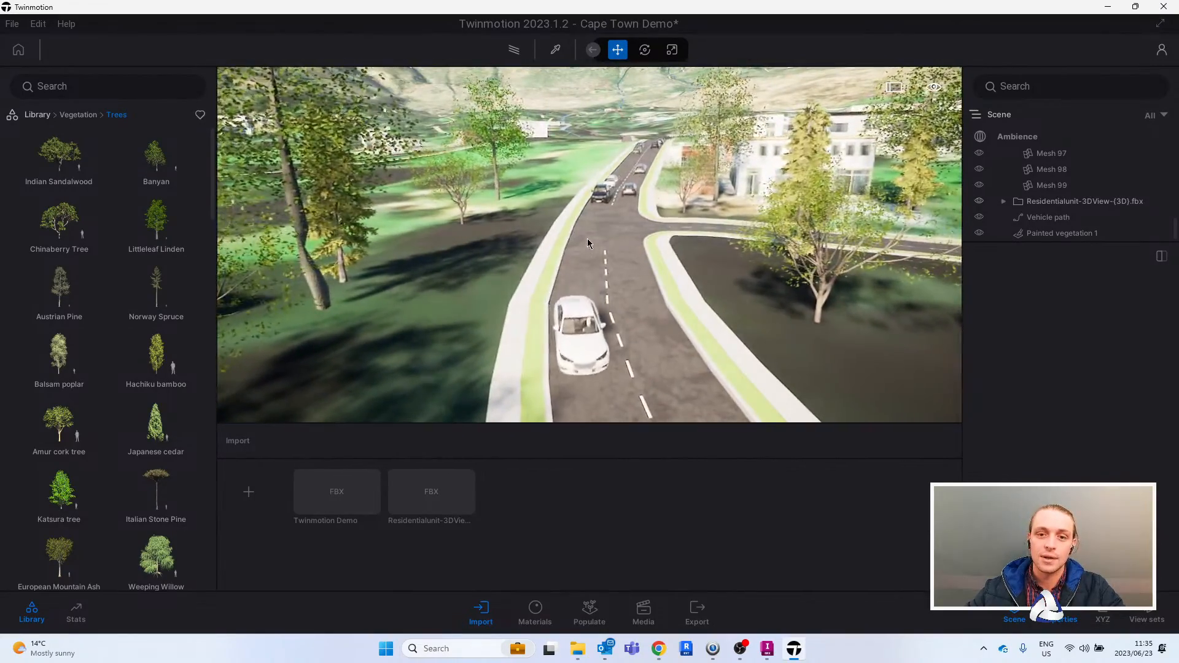
scroll(607, 242, up, 3)
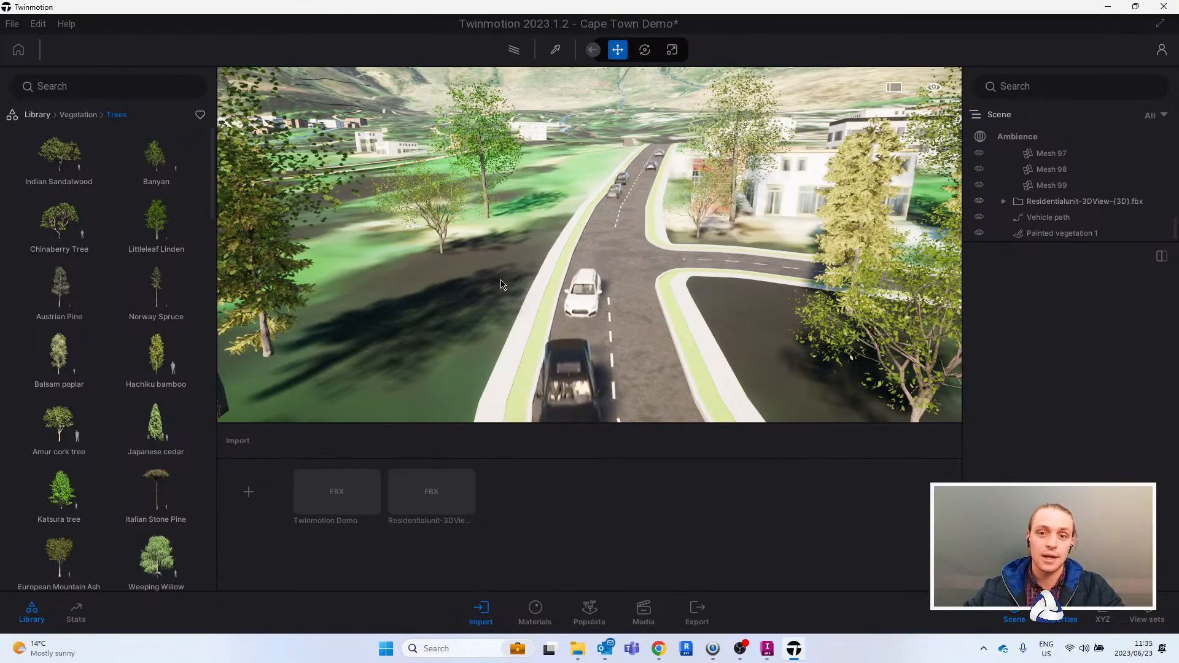
mouse_move(583, 245)
right_down()
mouse_move(612, 238)
mouse_move(599, 240)
right_up()
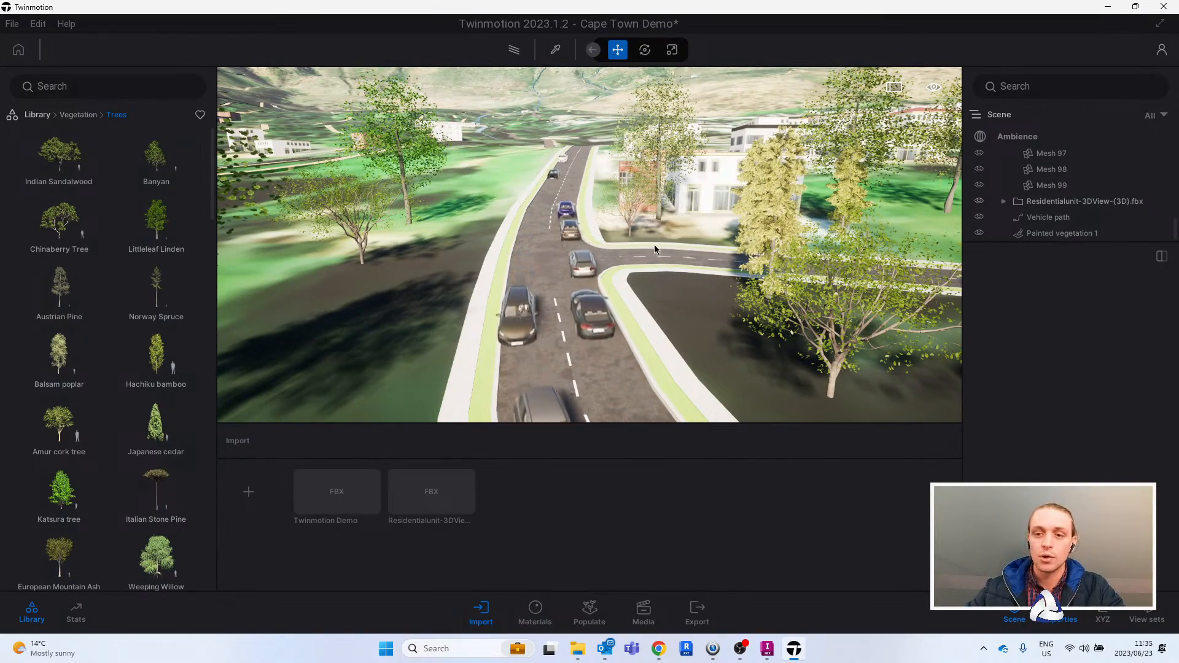
right_drag(700, 241, 792, 240)
right_drag(549, 224, 598, 231)
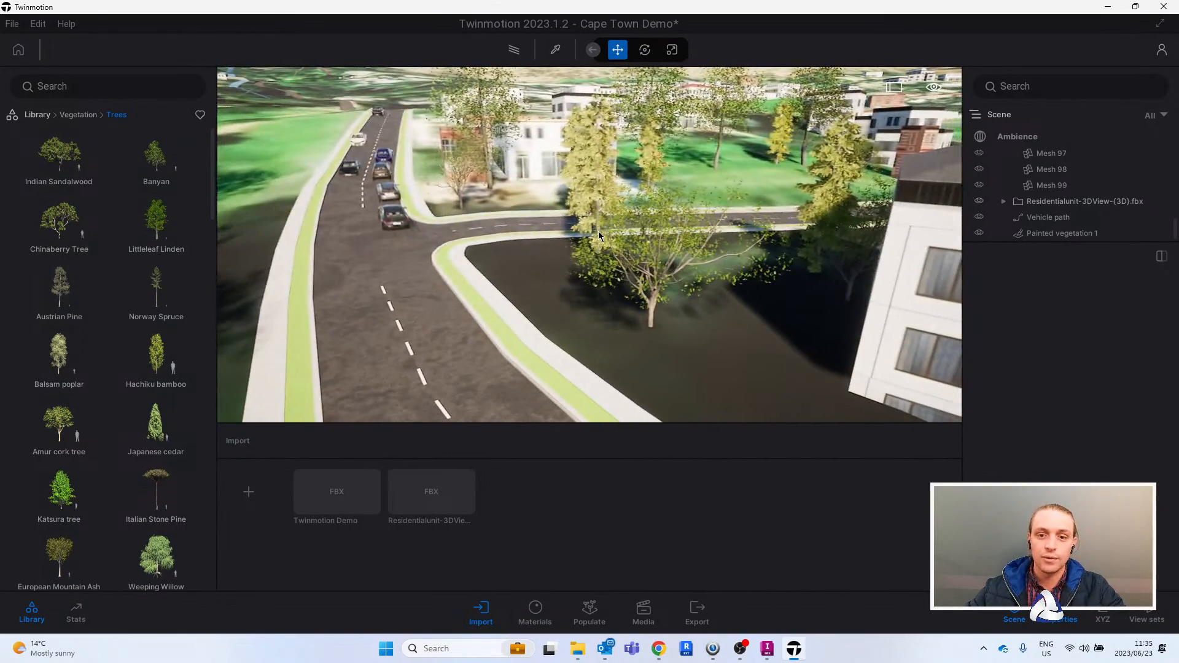
right_drag(669, 298, 629, 284)
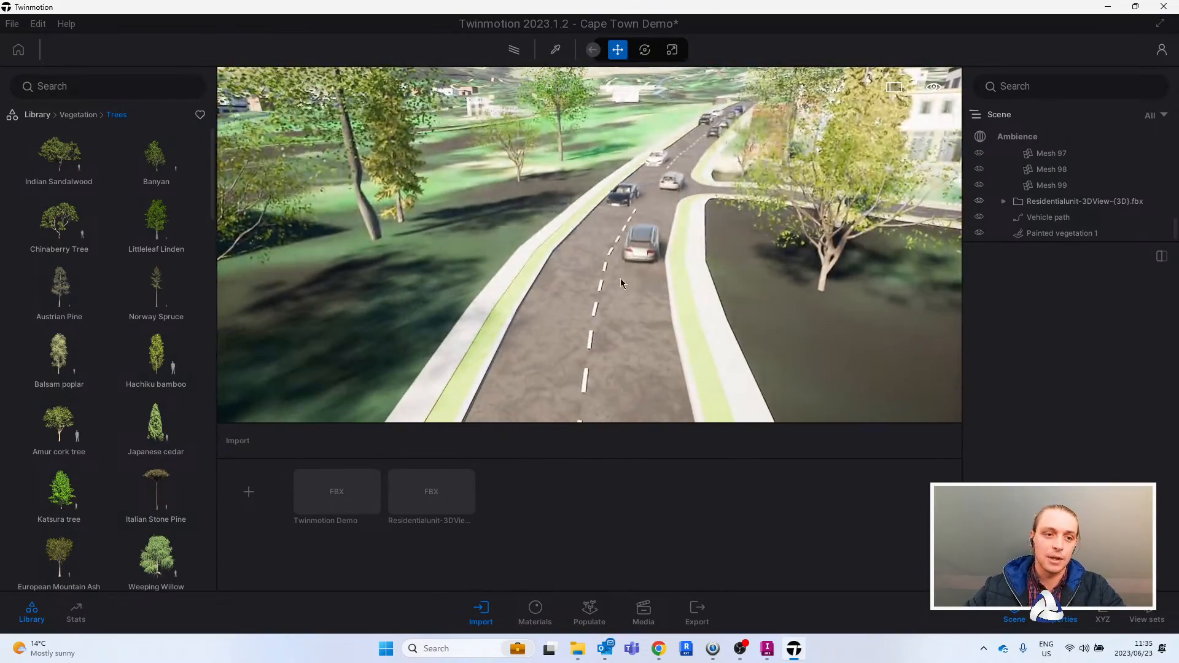
- Place Challenge streetlights from the city object library along both sidewalks of the main road
click(38, 117)
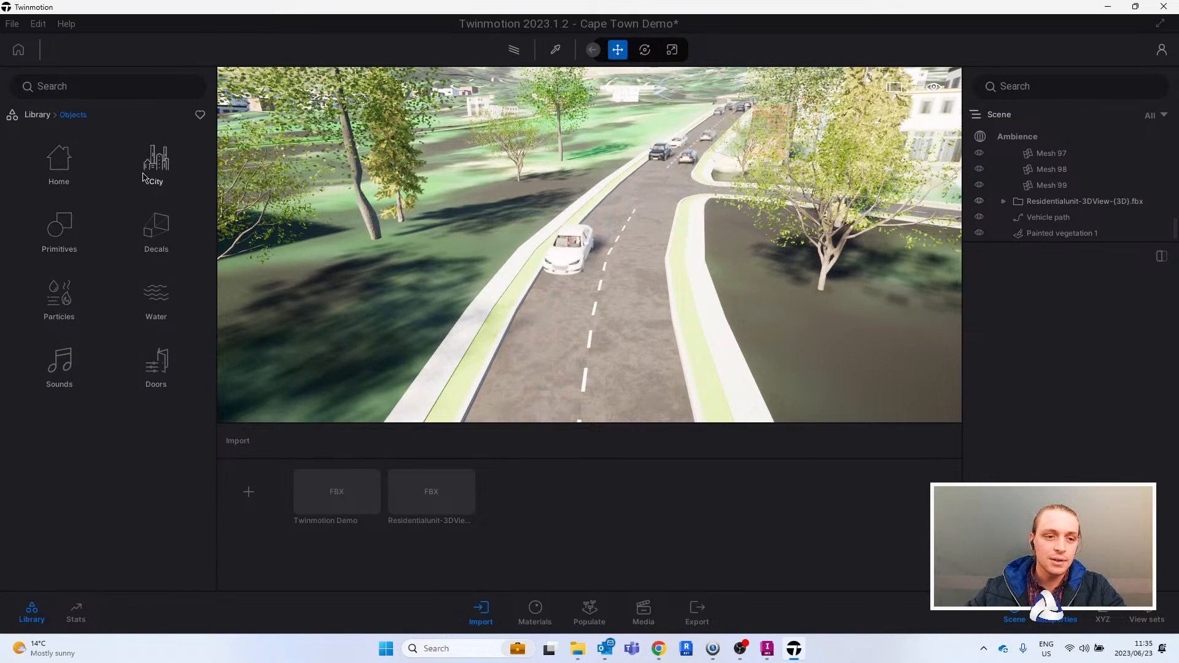
click(64, 363)
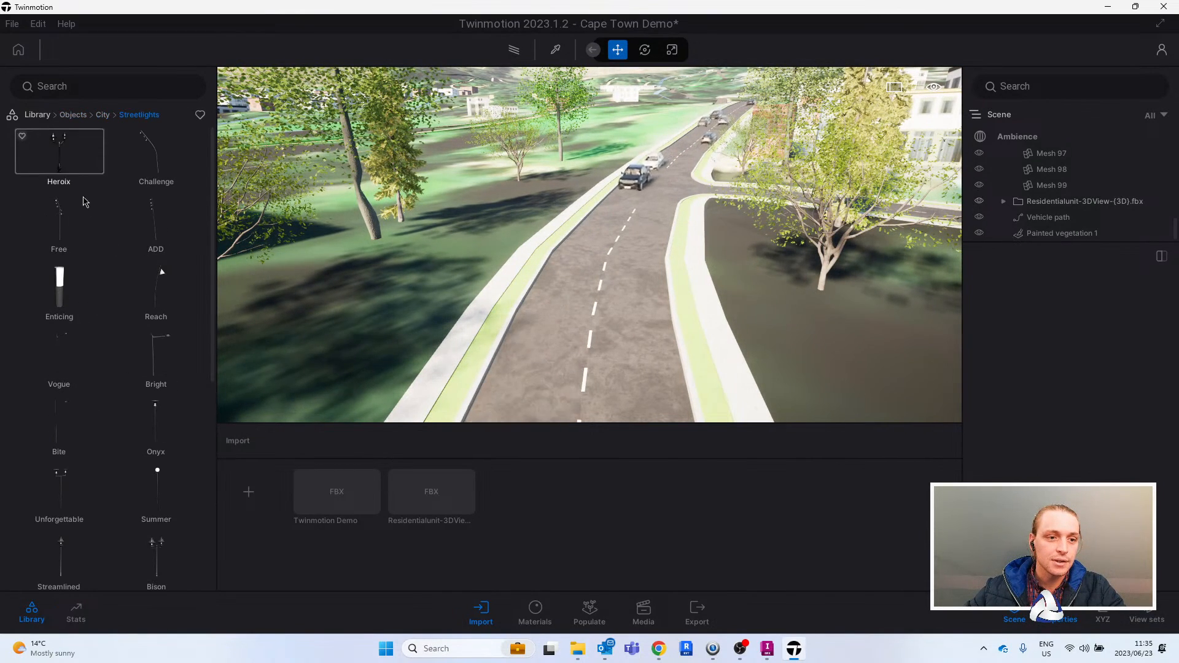
drag(183, 164, 650, 152)
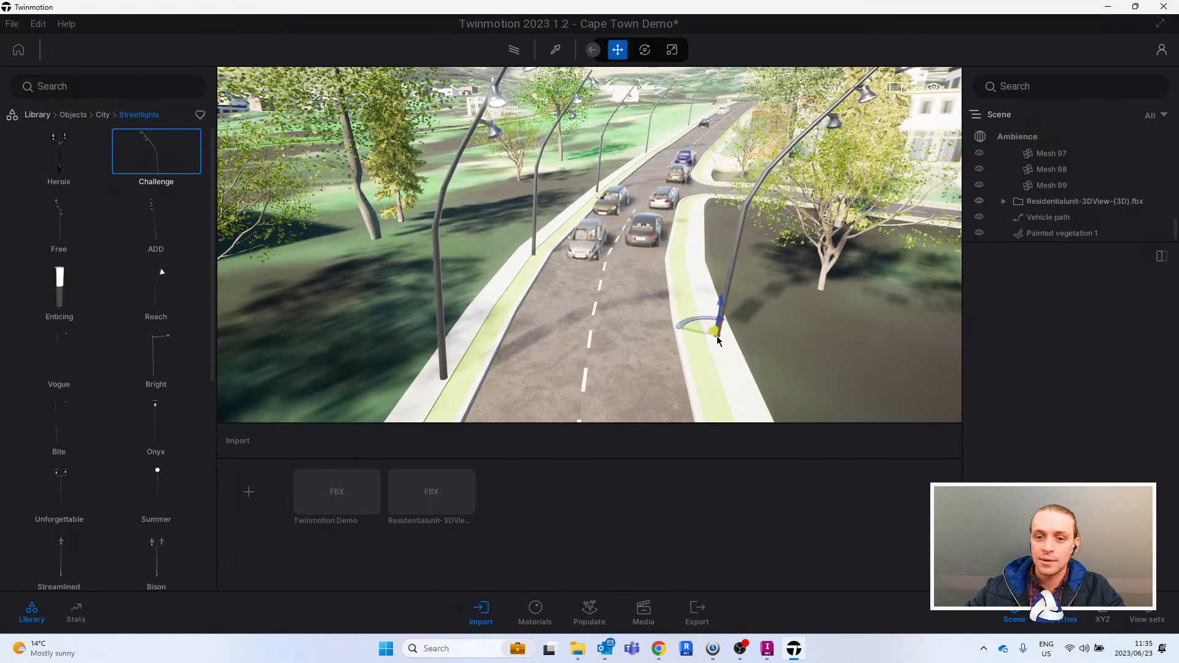
- Rotate the streetlight on the residential unit's side to face the road and adjust its position on the sidewalk
drag(712, 356, 849, 337)
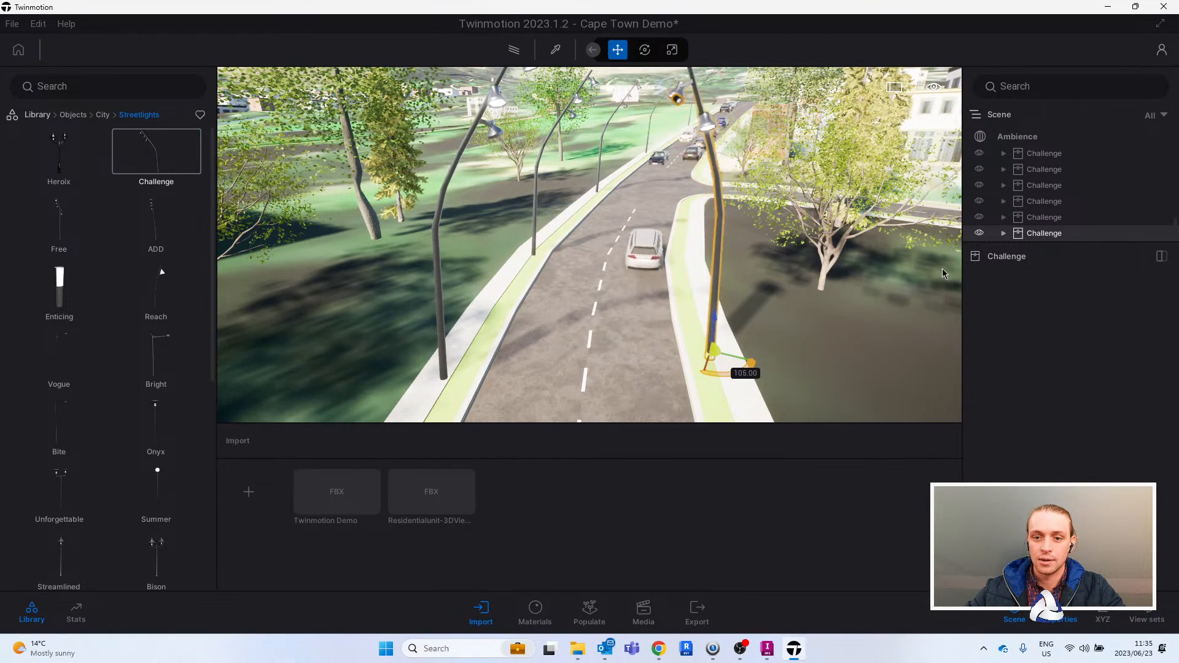
drag(907, 291, 883, 308)
drag(723, 368, 741, 362)
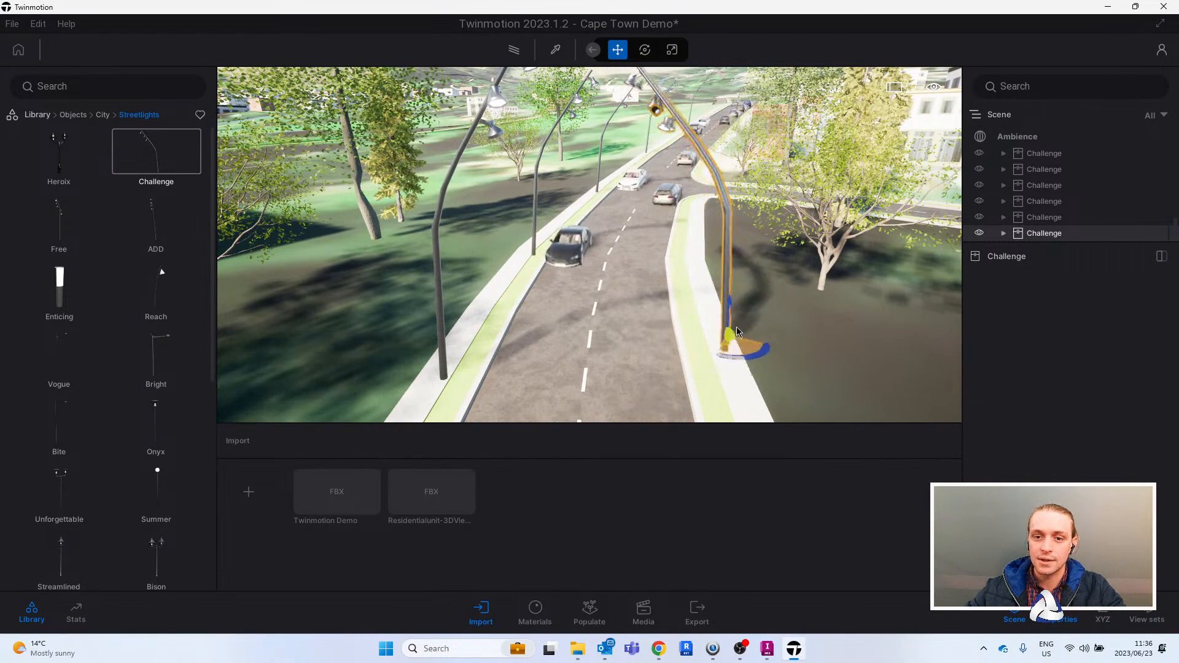
- Copy the rotated streetlight along the same sidewalk up to the corner beyond the side street
click(579, 395)
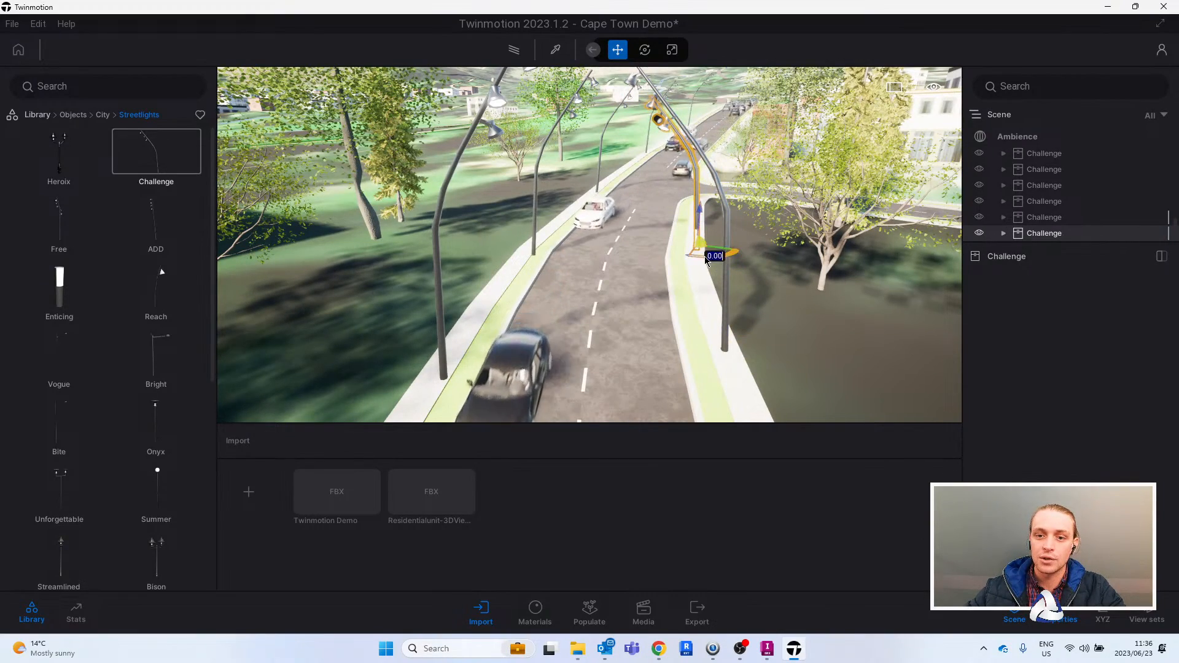
shift+drag(721, 203, 721, 204)
click(621, 396)
shift+middle_drag(775, 280, 655, 332)
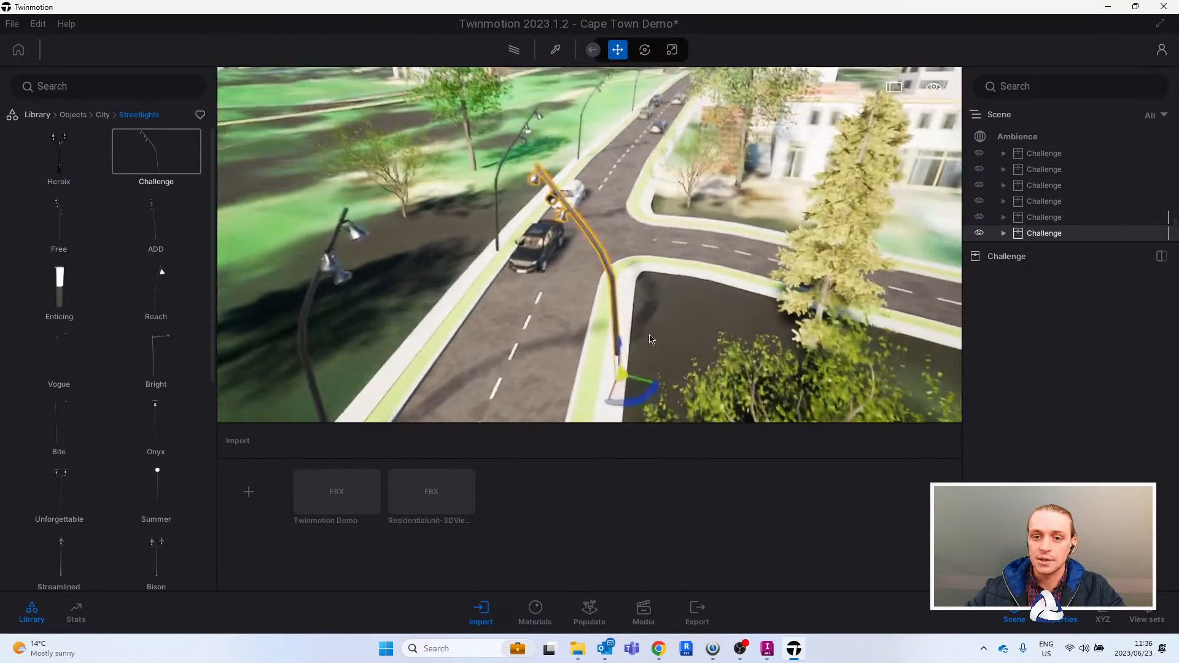
shift+drag(625, 376, 648, 212)
click(549, 397)
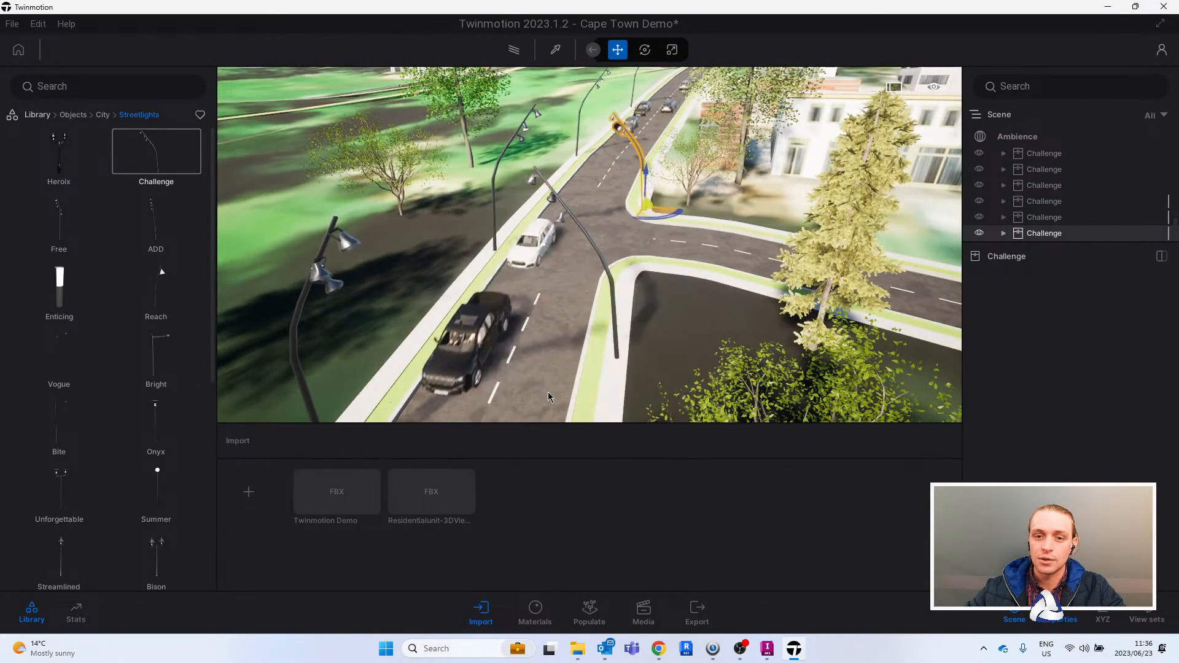
- Try to copy the corner streetlight as three instances spaced about 36 m along the main road
shift+drag(668, 154, 641, 242)
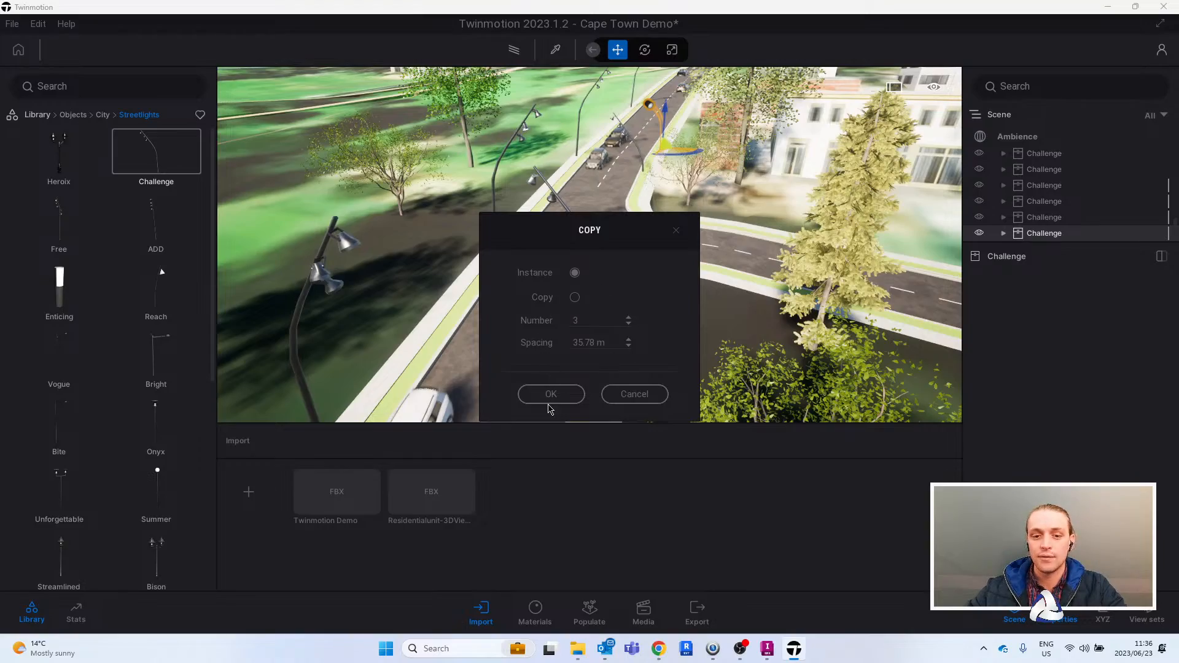
scroll(634, 178, up, 5)
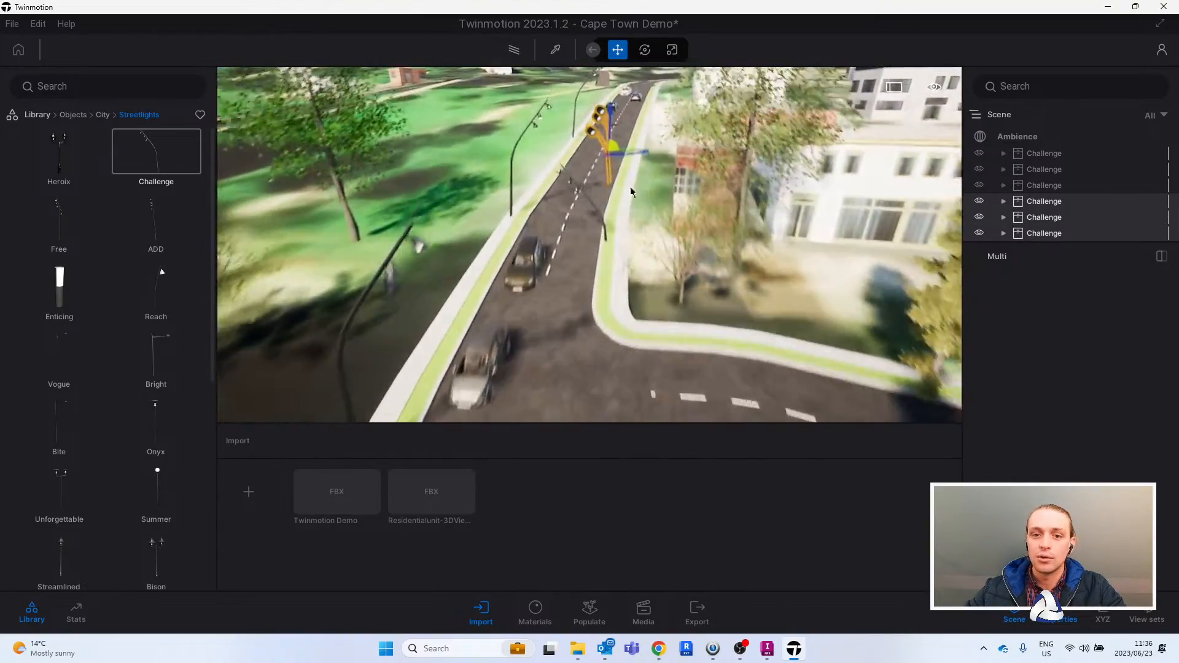
key(ctrl+z)
- Copy the streetlight as a single instance about 11 m farther along the sidewalk past the brick building
right_drag(677, 215, 682, 225)
scroll(638, 224, down, 2)
middle_drag(633, 212, 712, 199)
mouse_move(729, 230)
mouse_down()
mouse_move(727, 203)
mouse_move(738, 214)
mouse_up()
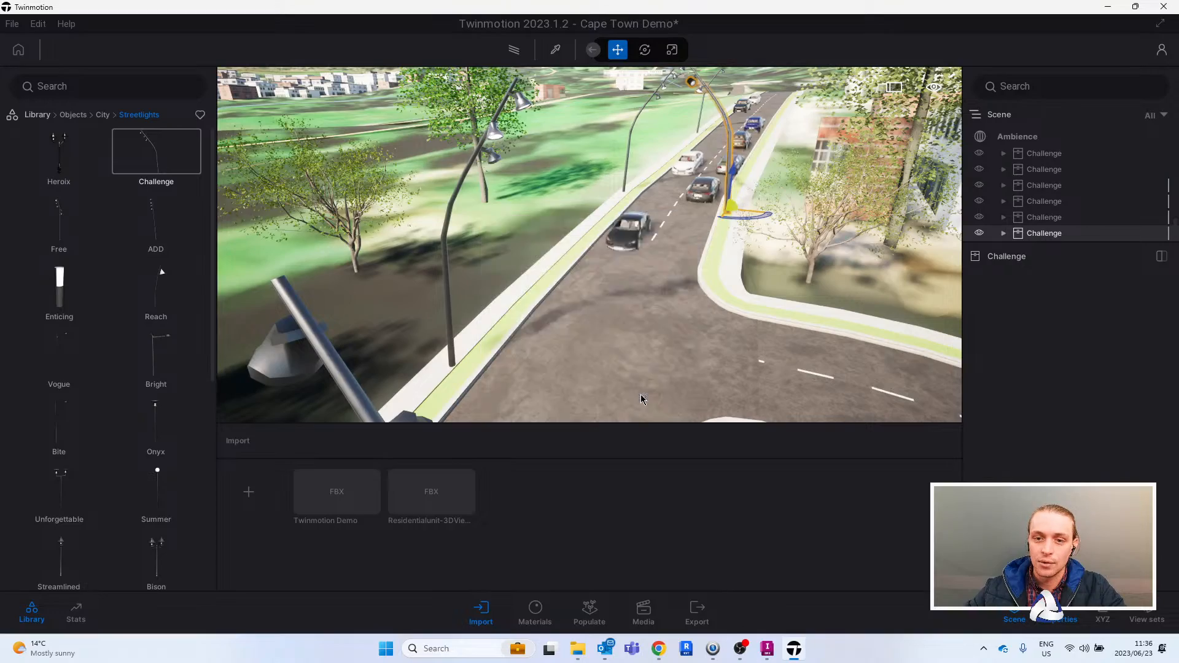
scroll(731, 221, up, 8)
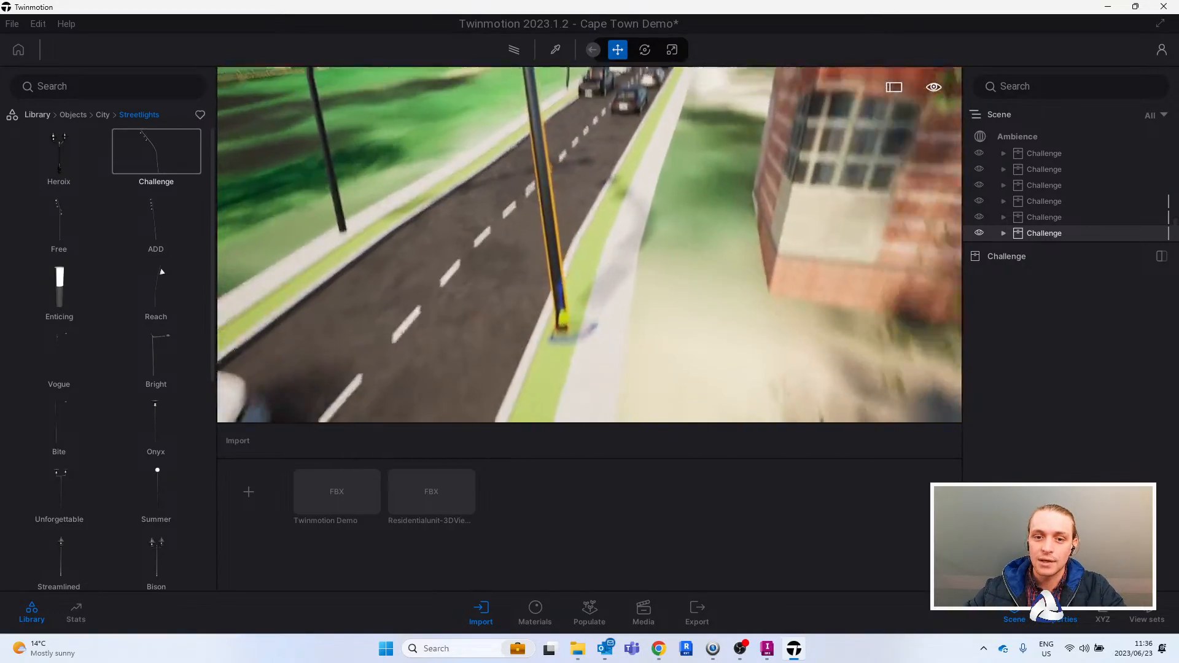
scroll(608, 271, up, 3)
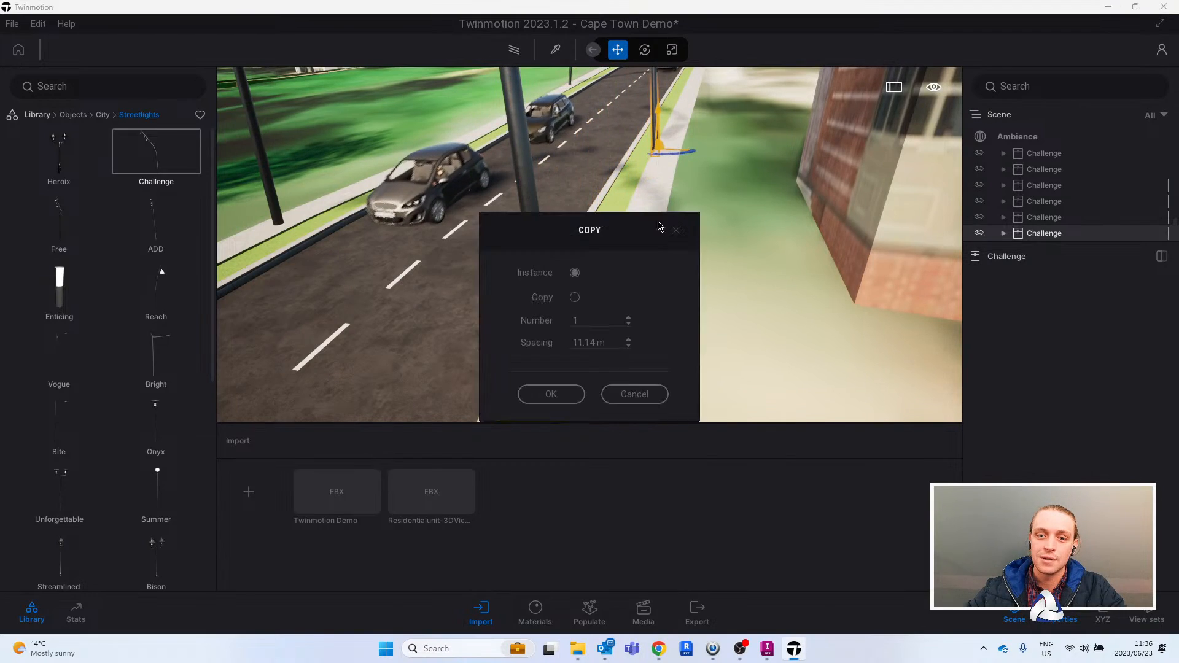
click(568, 399)
right_drag(689, 318, 549, 251)
key(Escape)
- Start a character path with two points on the sidewalk opposite the residential unit
key(w)
key(s)
key(w)
key(d)
click(590, 611)
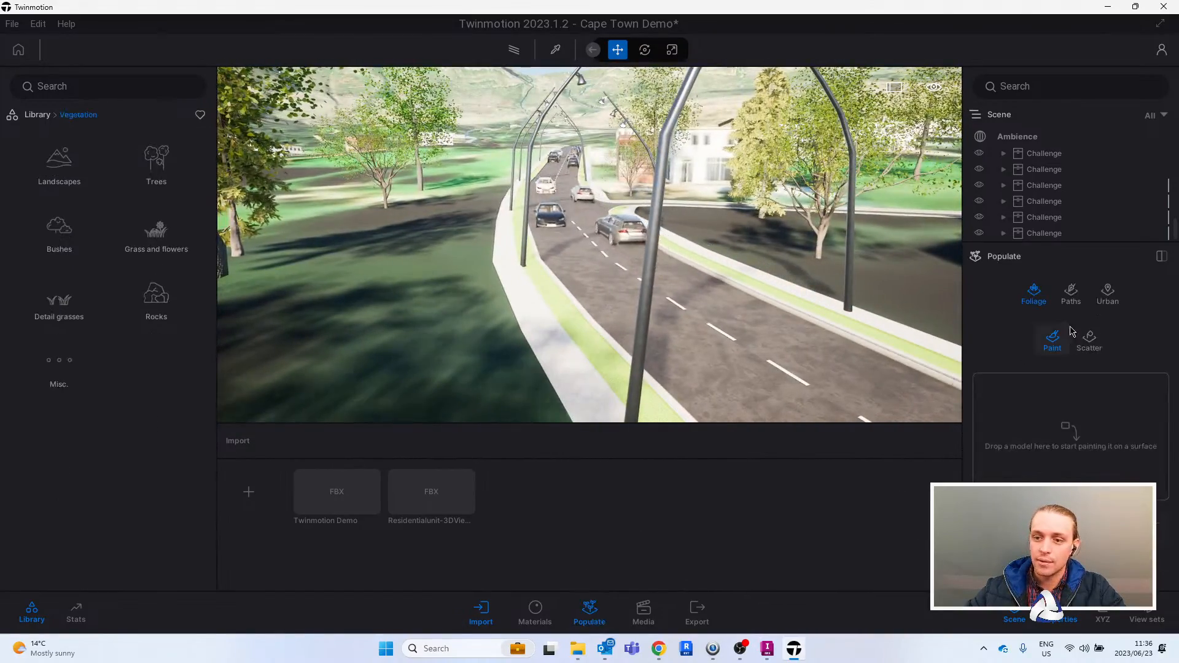
click(1071, 294)
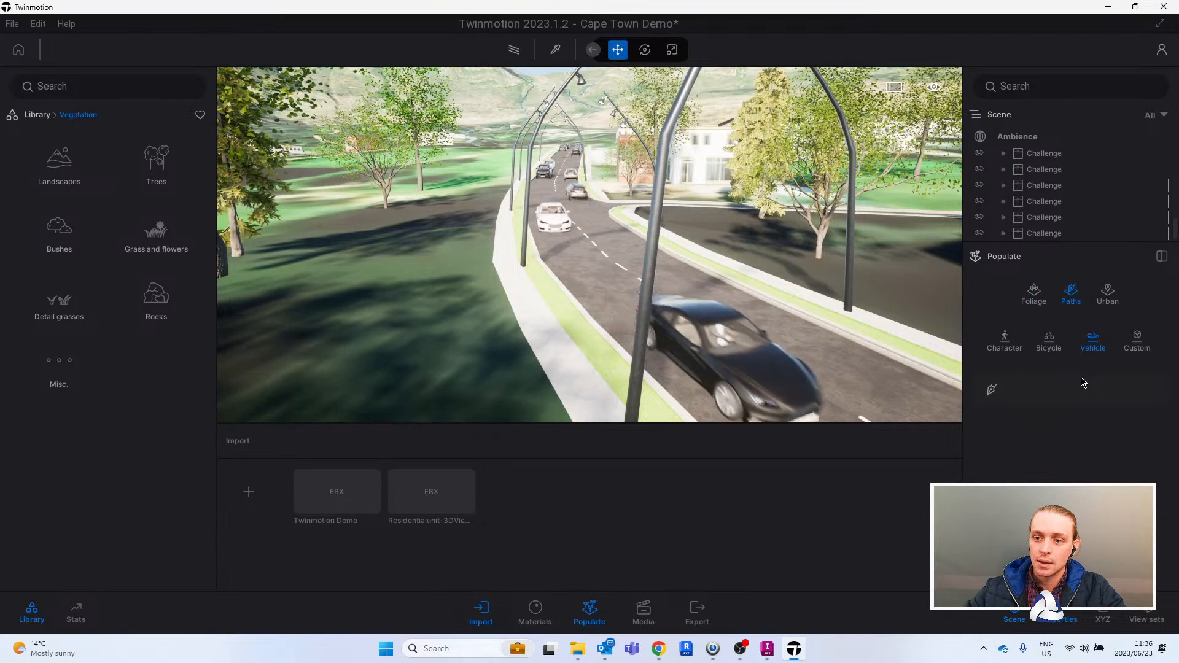
click(1006, 339)
click(991, 389)
click(521, 349)
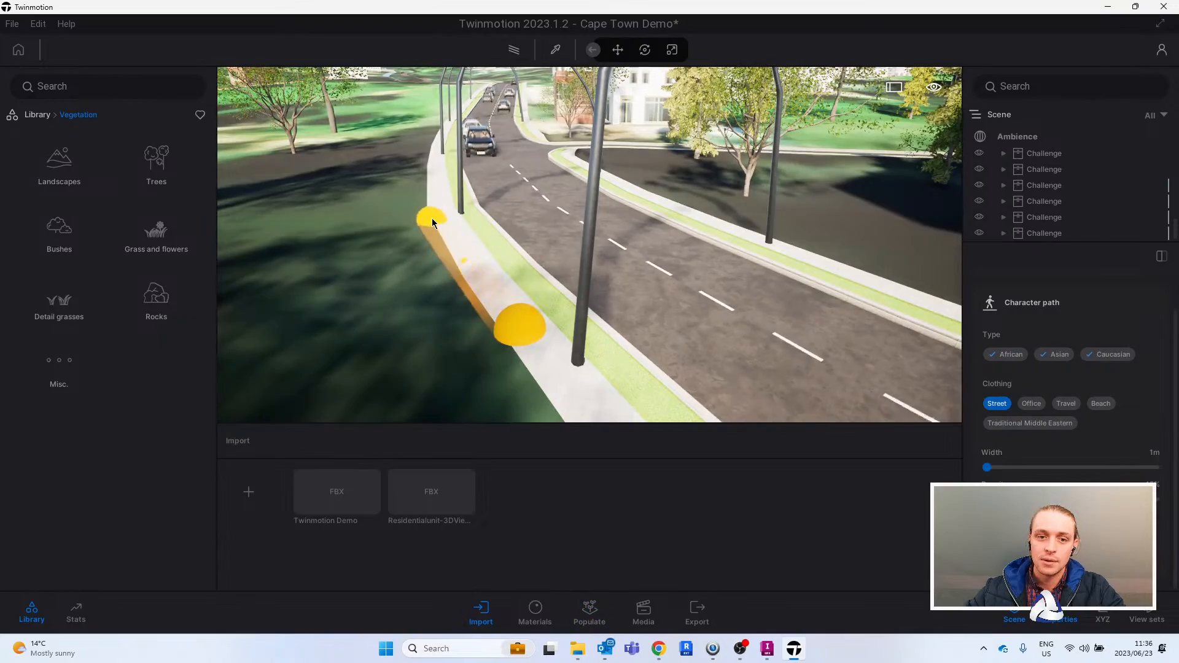
click(433, 208)
- Extend the character path along the sidewalk toward the distant streetlights and finish it to show the walking pedestrians
key(w)
right_drag(445, 172, 442, 257)
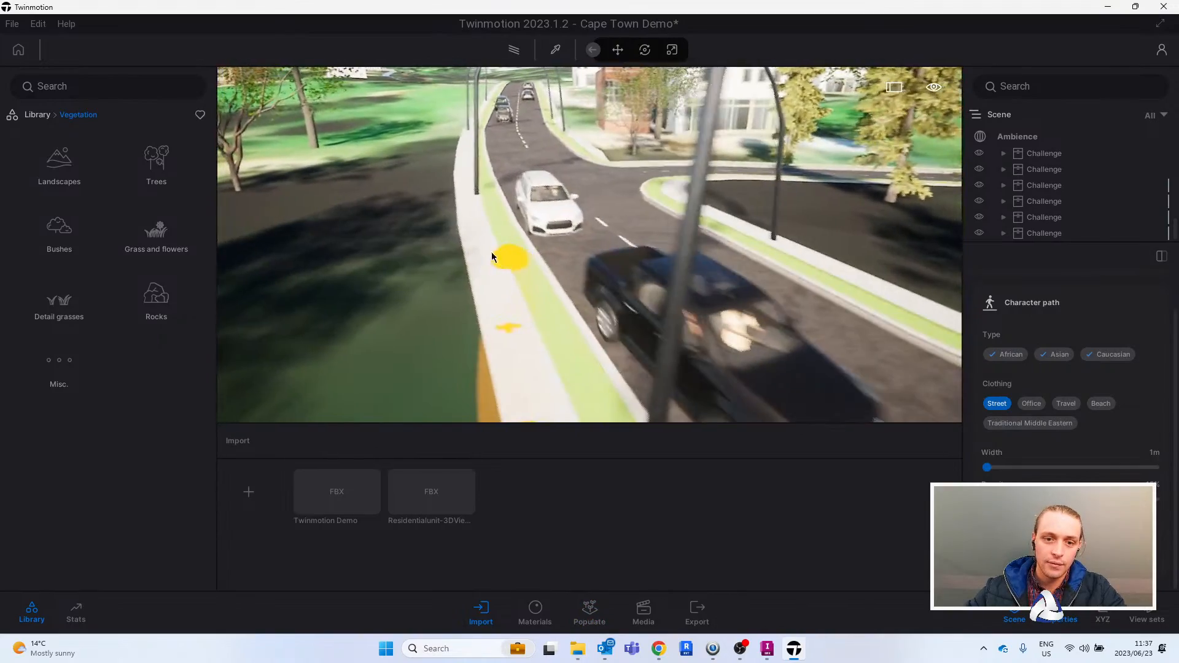
click(479, 237)
click(470, 148)
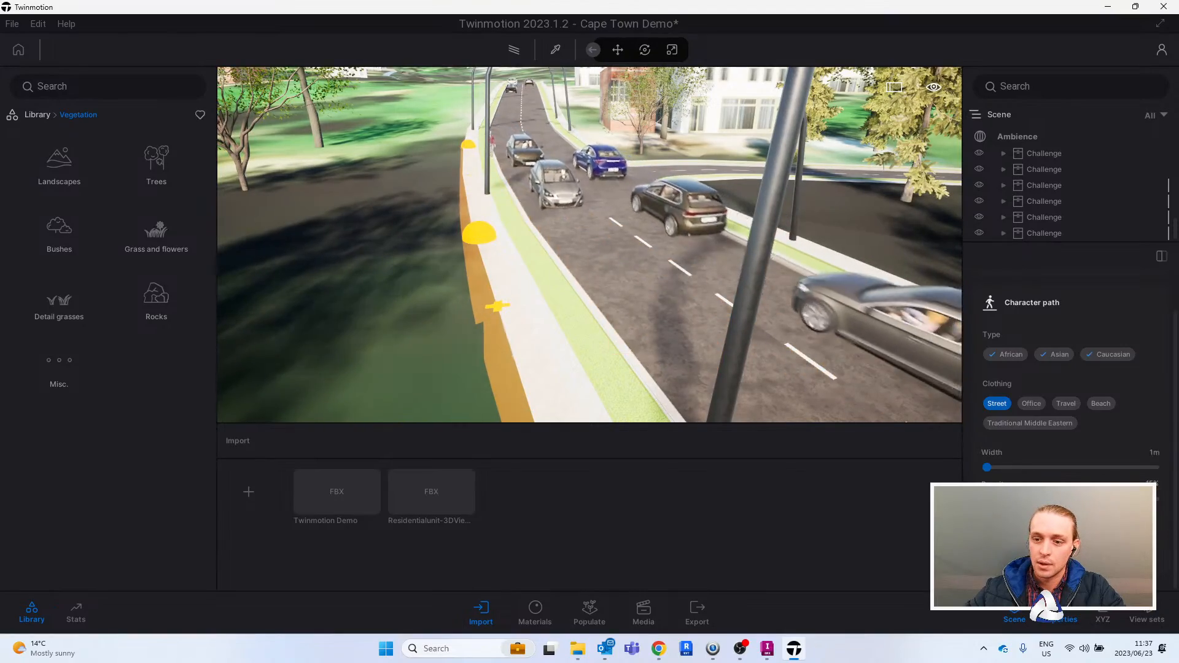
key(Escape)
right_drag(588, 334, 636, 361)
key(s)
key(Escape)
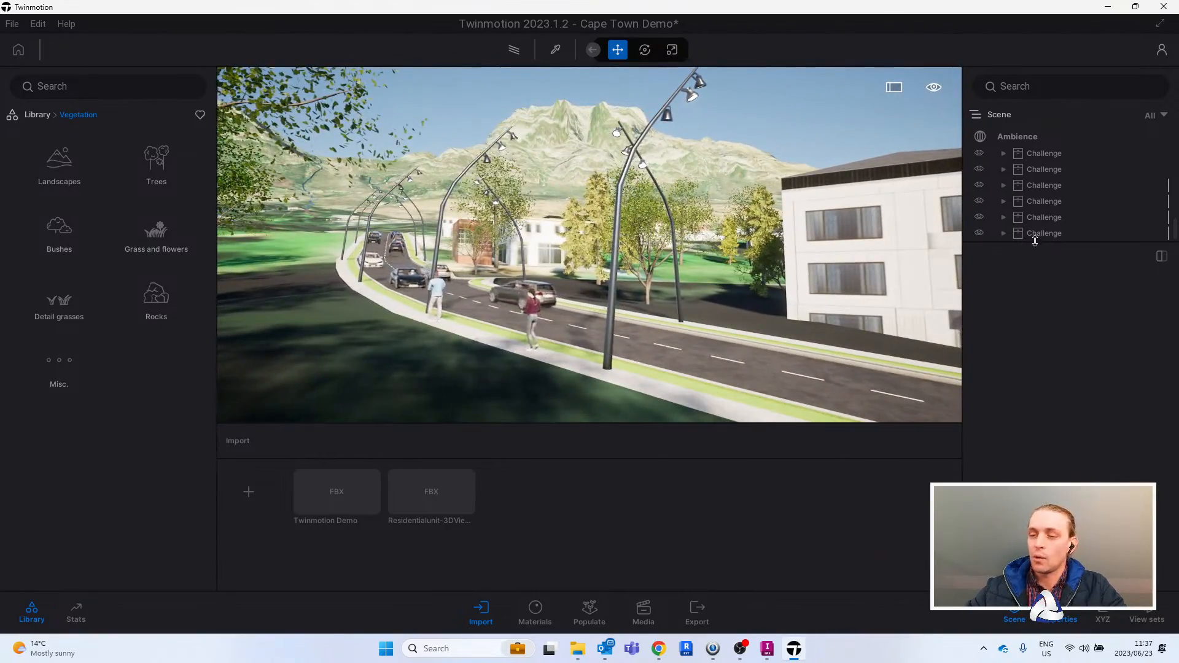
- Enable the HDRI environment skydome in the scene's Ambience settings and review its effect on the street
click(1018, 139)
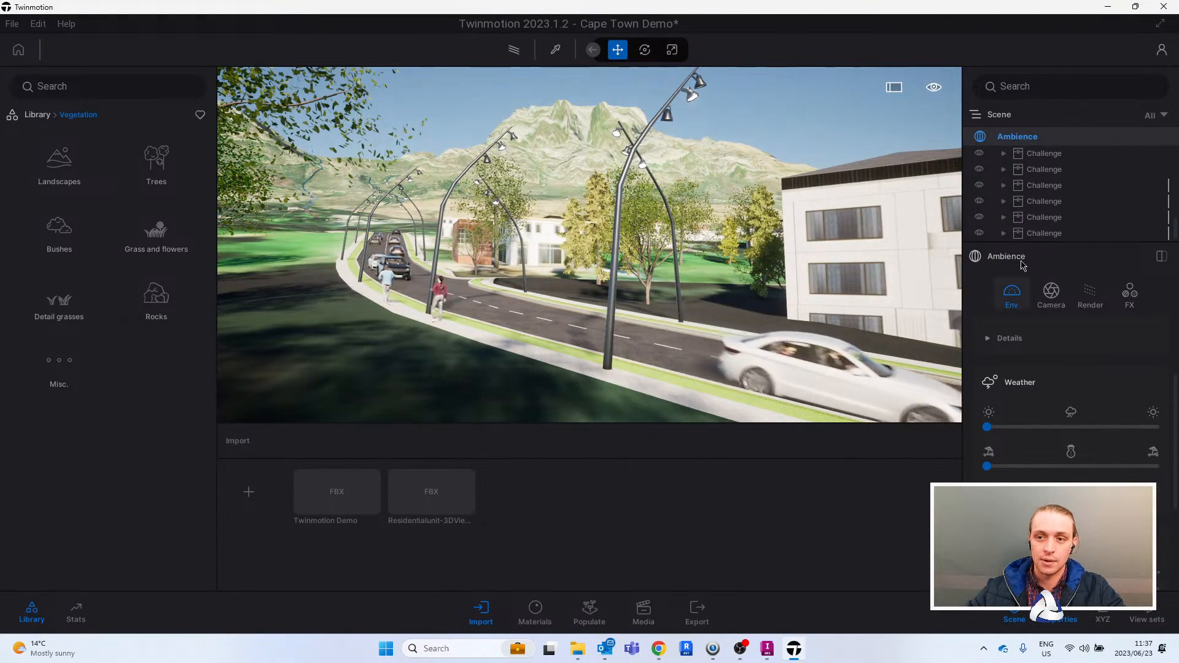
scroll(1029, 449, down, 3)
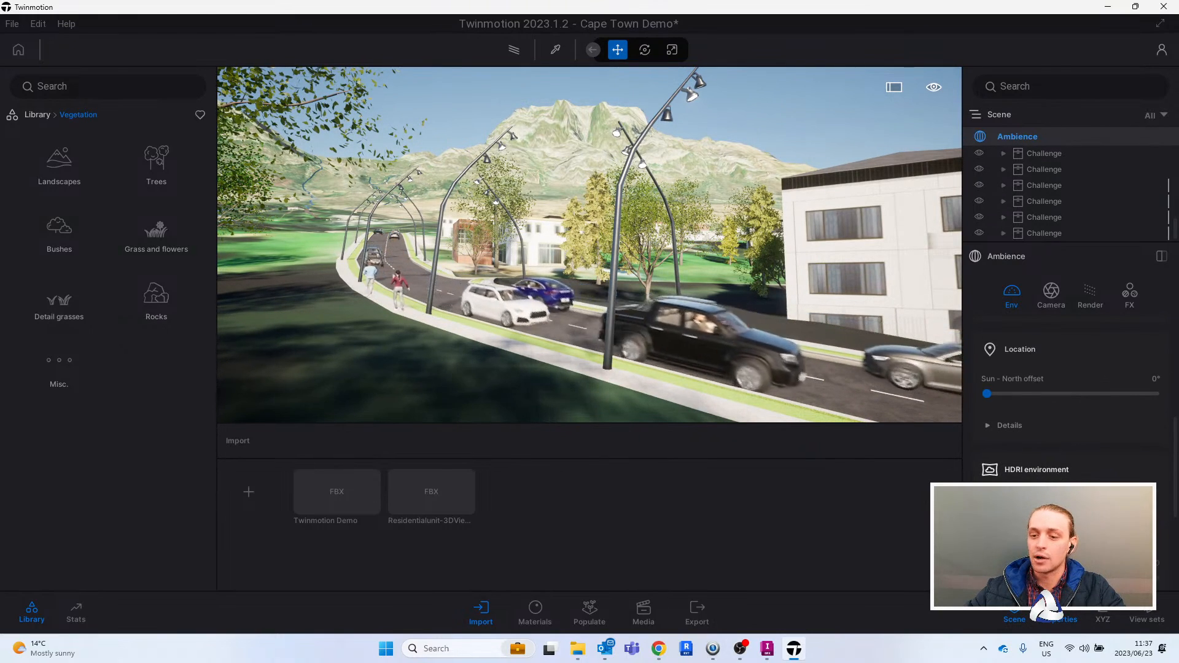
click(997, 500)
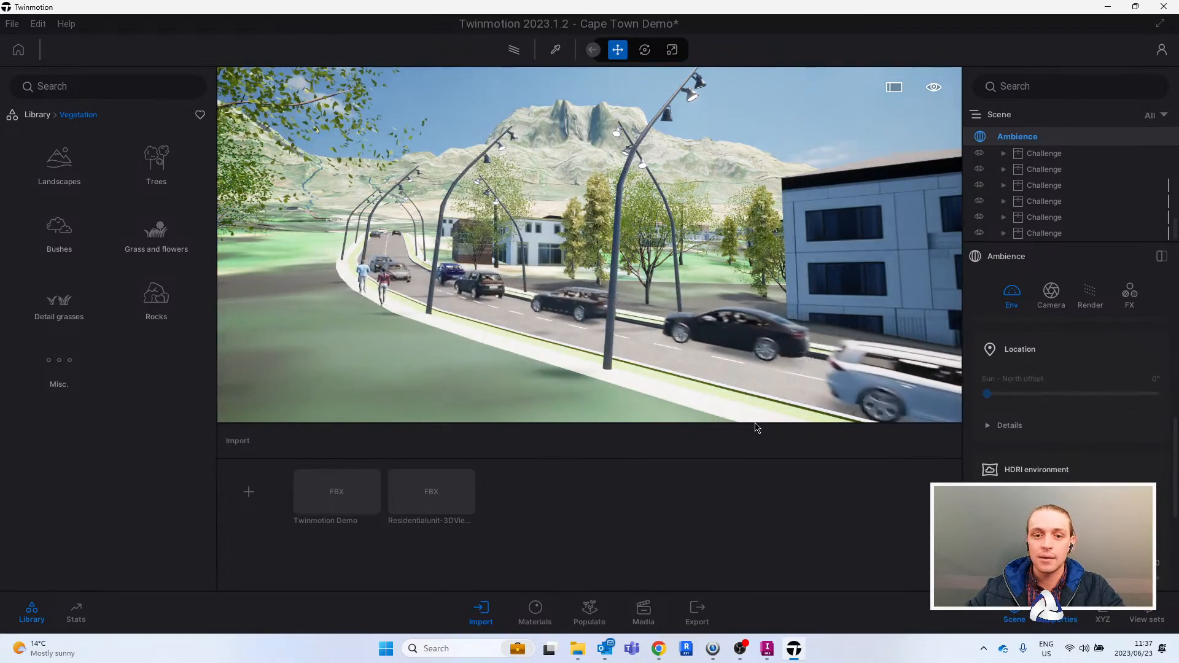
scroll(1097, 450, down, 1)
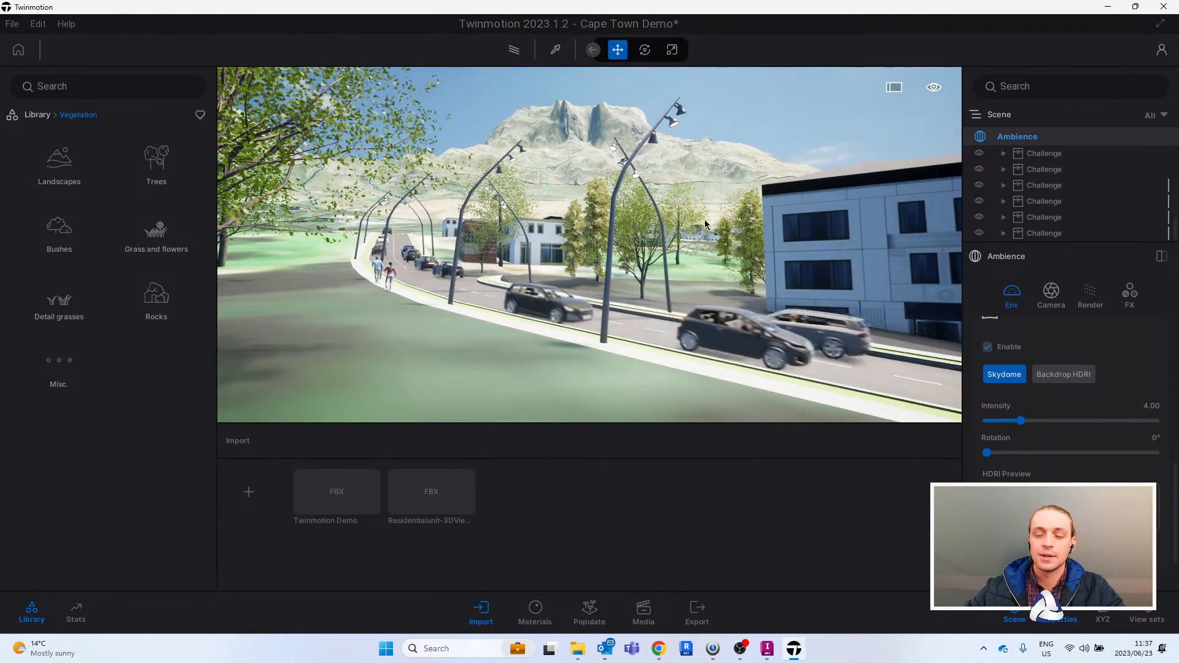
key(e)
key(w)
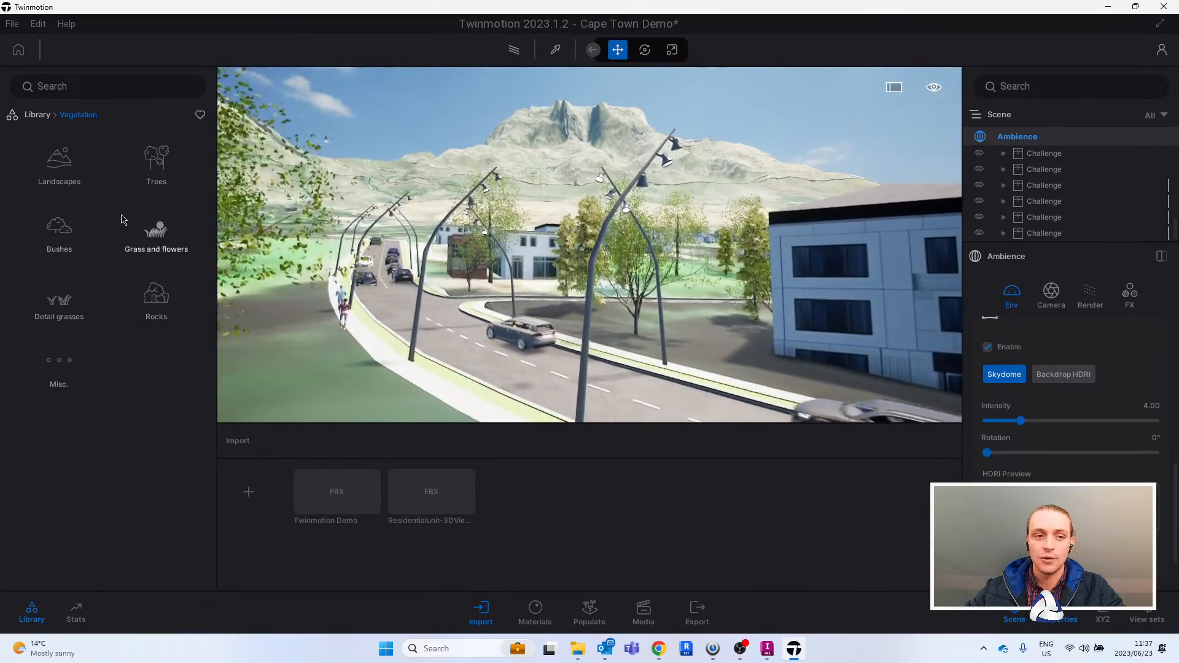
- Find the overcast low-sun skies in the library and download LowSun Overcast 17
click(37, 115)
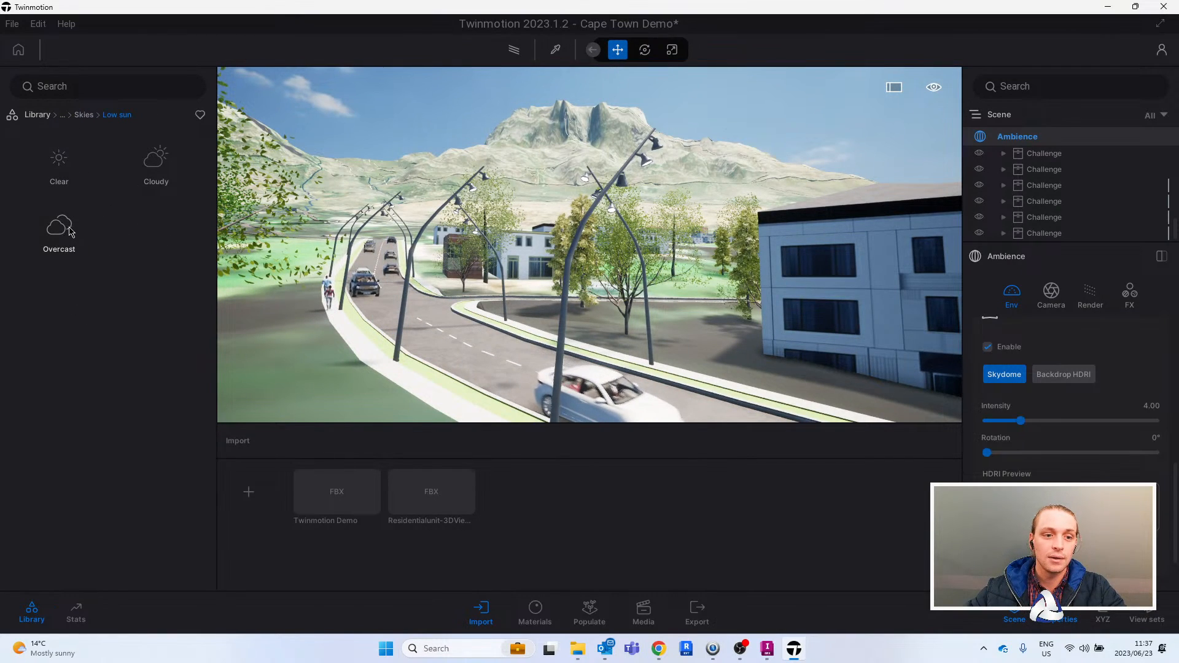
click(59, 223)
scroll(158, 438, down, 5)
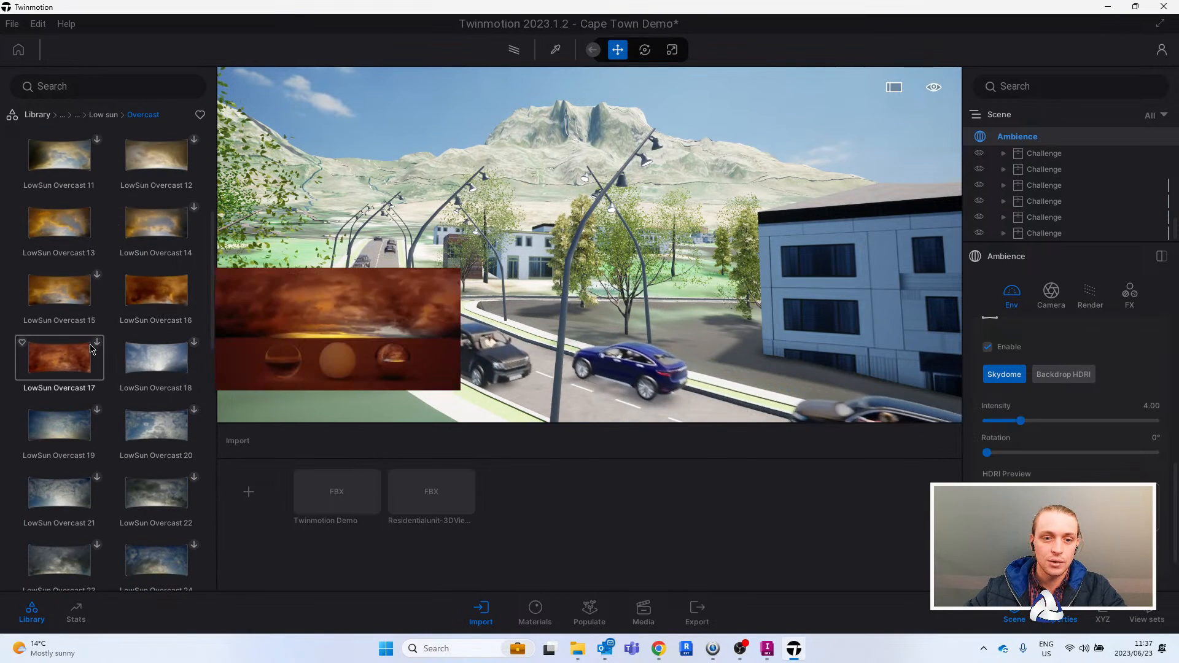
scroll(141, 453, down, 2)
scroll(140, 453, down, 9)
drag(212, 465, 207, 274)
mouse_move(69, 342)
click(98, 324)
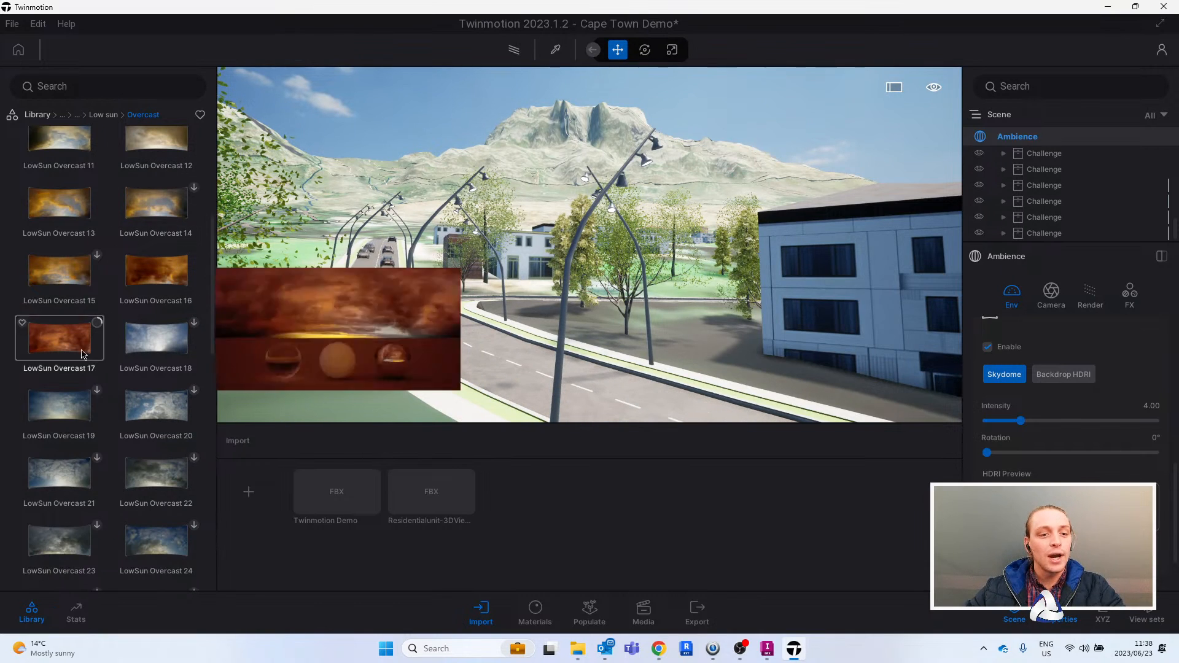
- Apply LowSun Overcast 17 as the HDRI preview for the skydome and check its lighting over the street
mouse_move(148, 389)
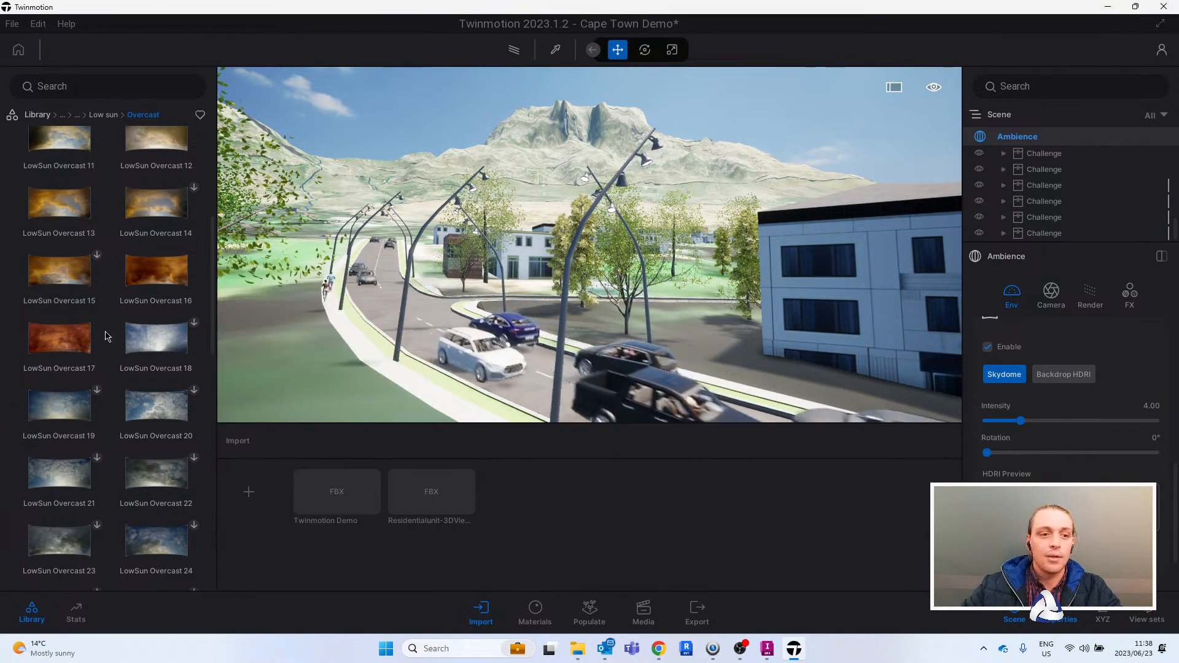
mouse_move(74, 339)
drag(75, 339, 1131, 504)
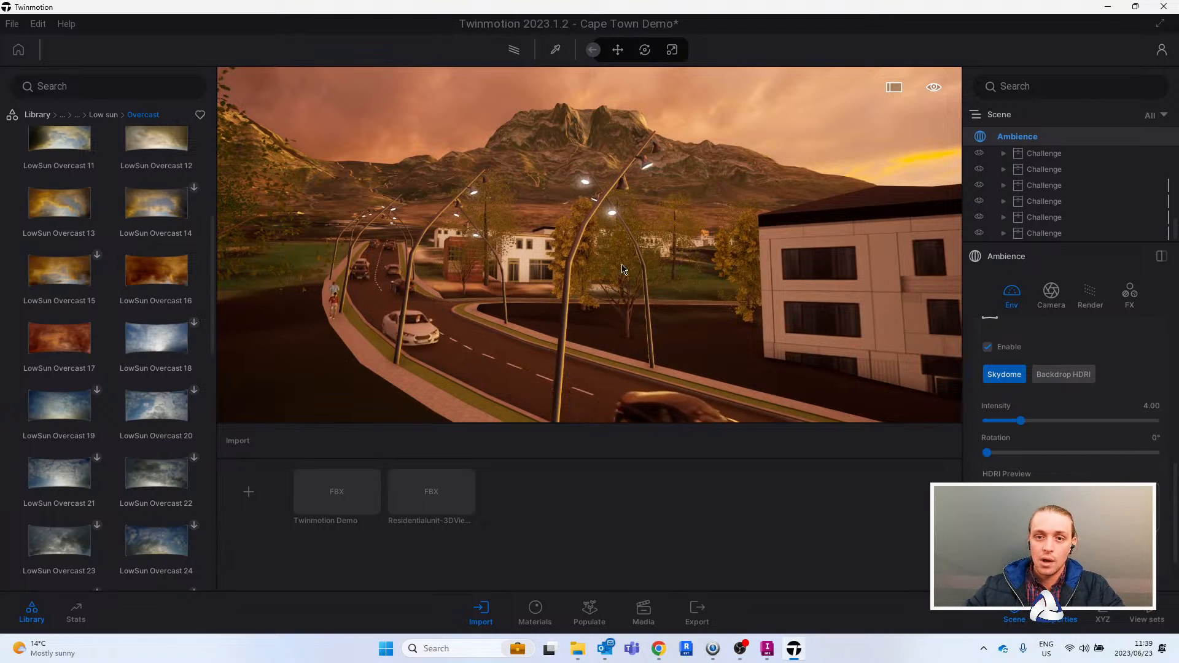
mouse_move(642, 269)
right_down()
mouse_move(908, 267)
mouse_move(466, 261)
mouse_move(648, 271)
right_up()
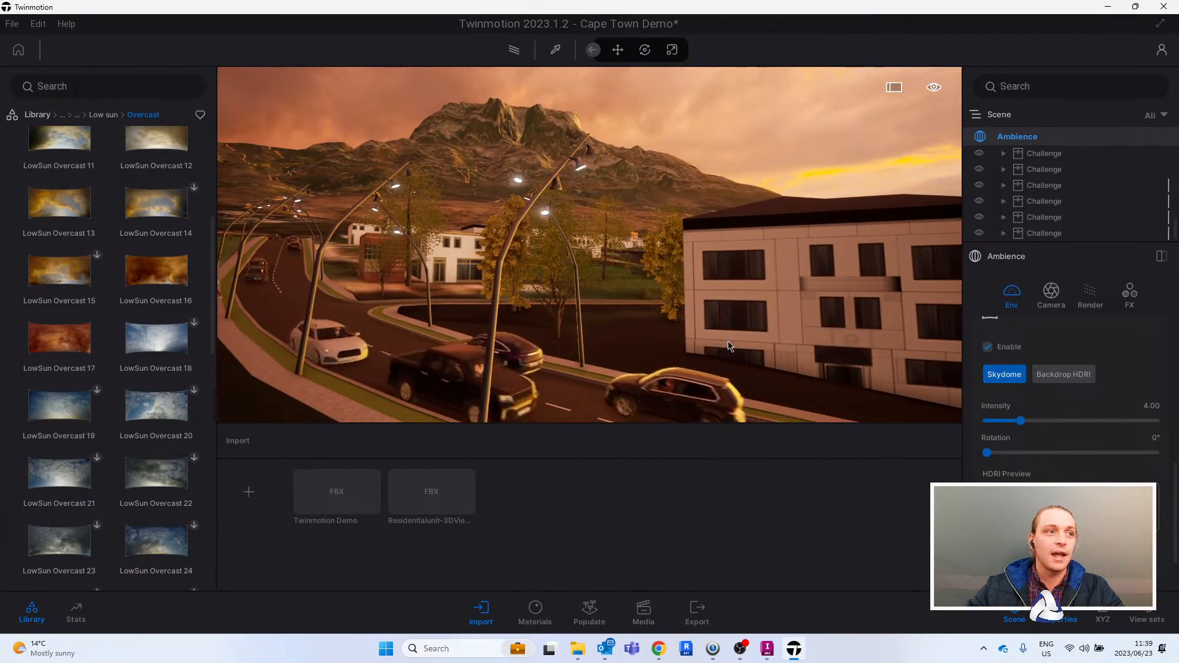
right_drag(725, 309, 727, 302)
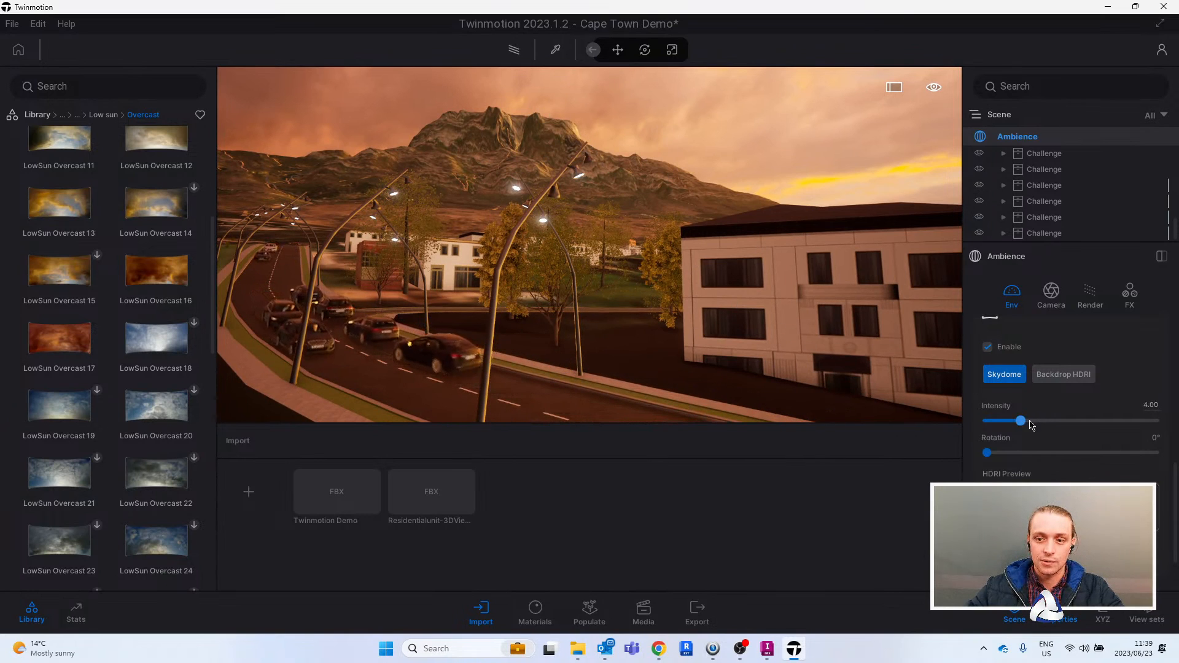
drag(996, 455, 914, 447)
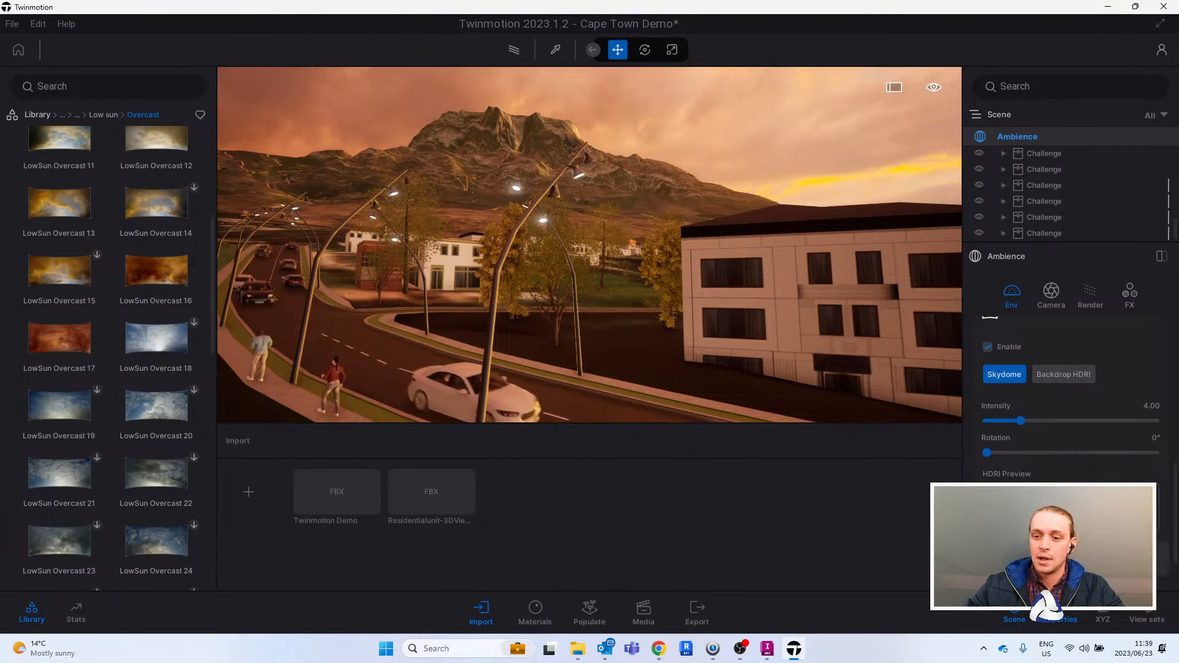
- Review the HDRI environment's lighting, sun and fog detail options, collapse them and save the project
scroll(1044, 467, down, 3)
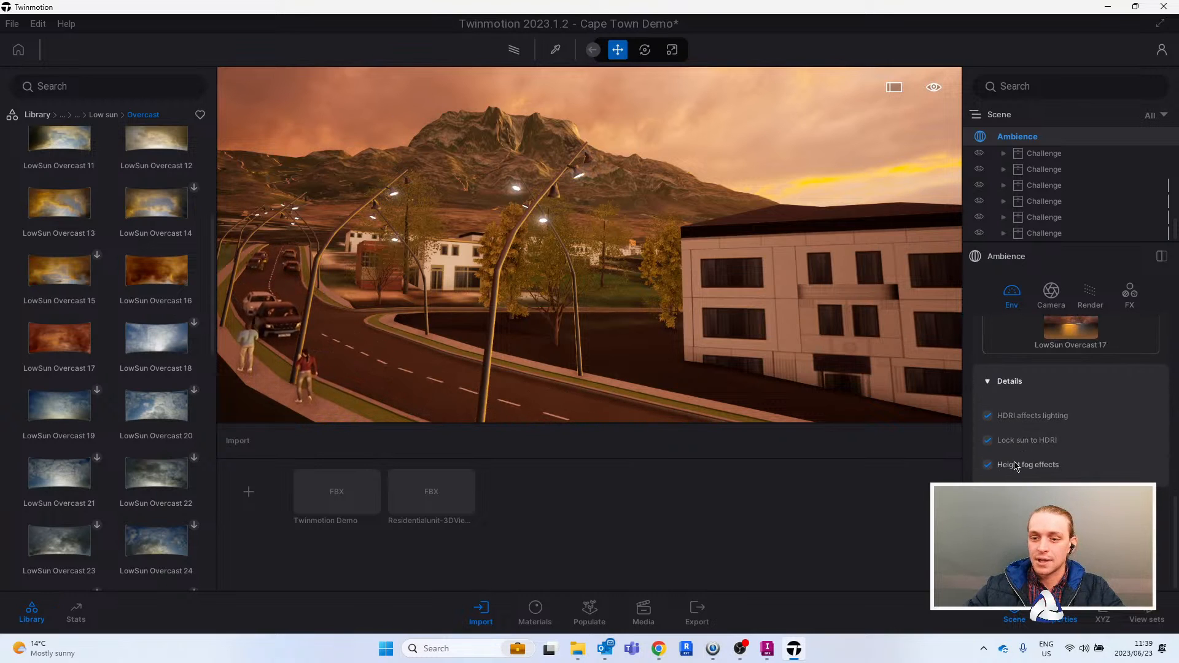
click(1010, 382)
scroll(1037, 482, up, 3)
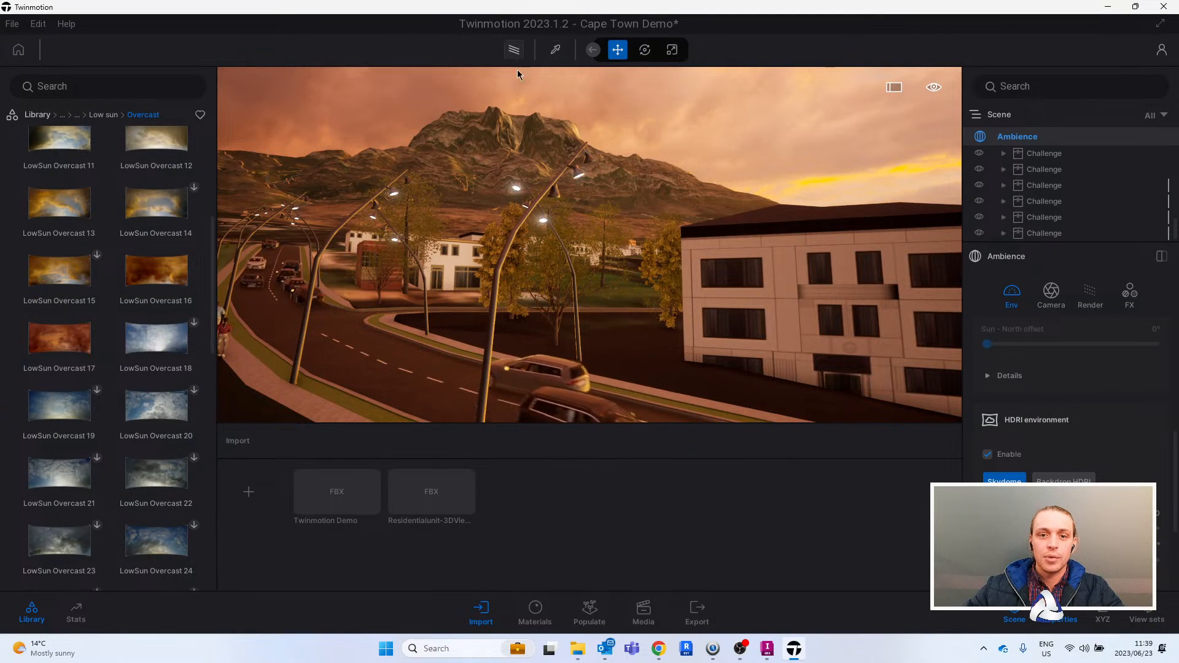
key(ctrl+s)
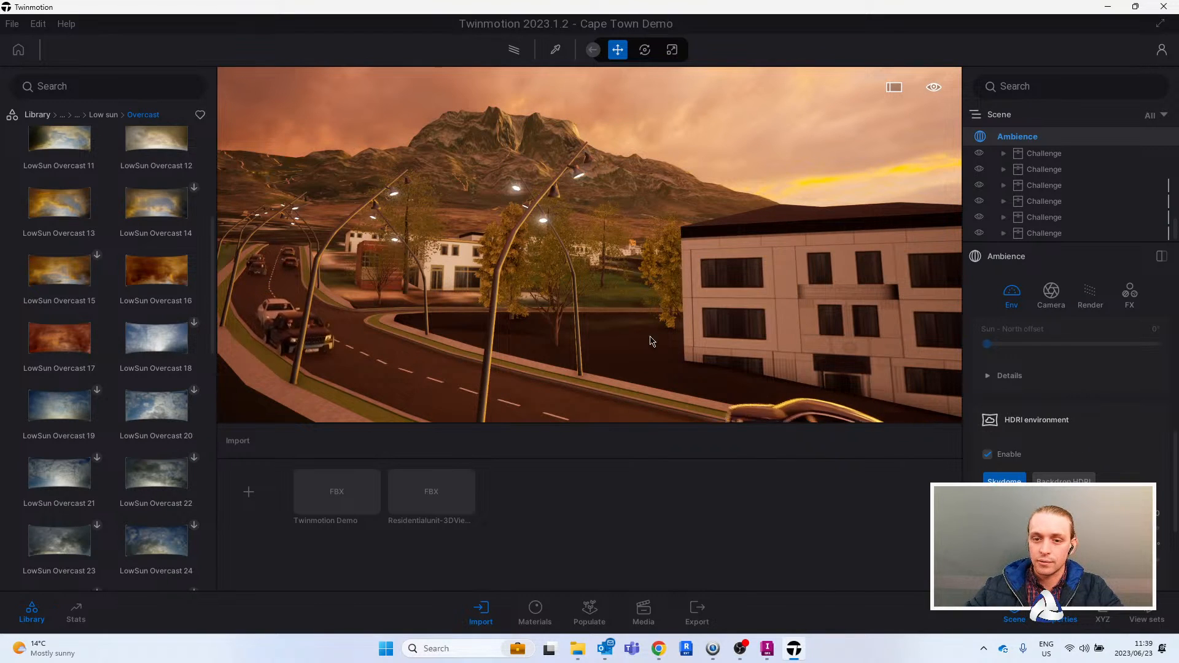
- Turn on the path tracer for the street view and raise the HDRI environment intensity to 2.34
key(r)
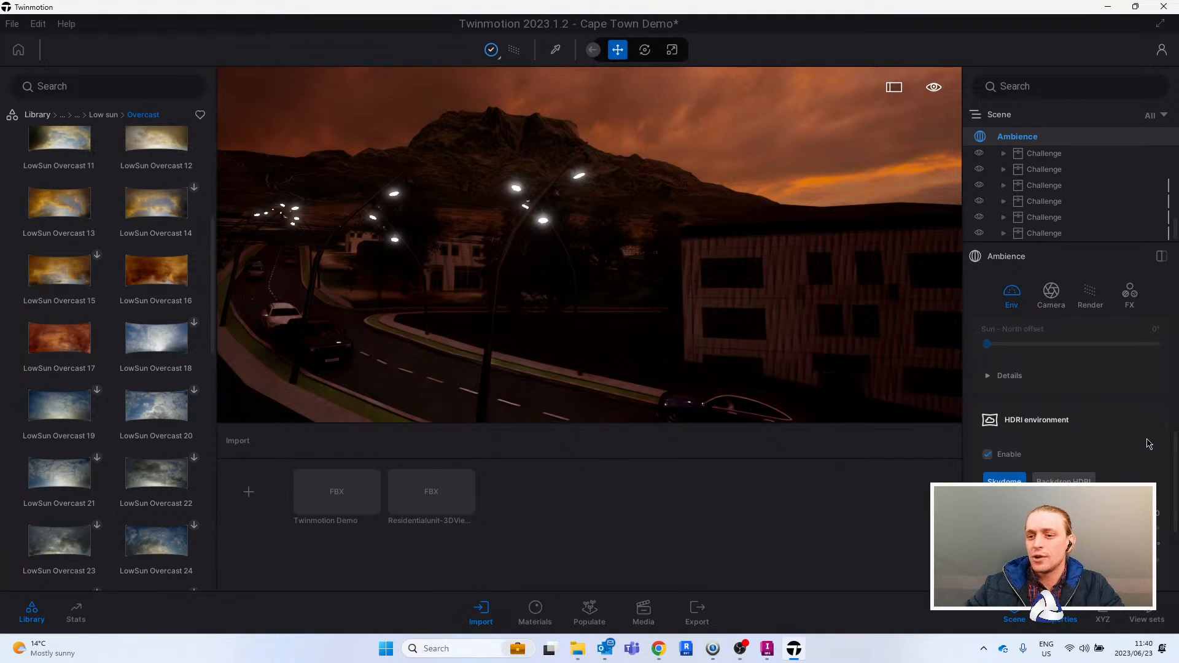
scroll(1149, 443, down, 2)
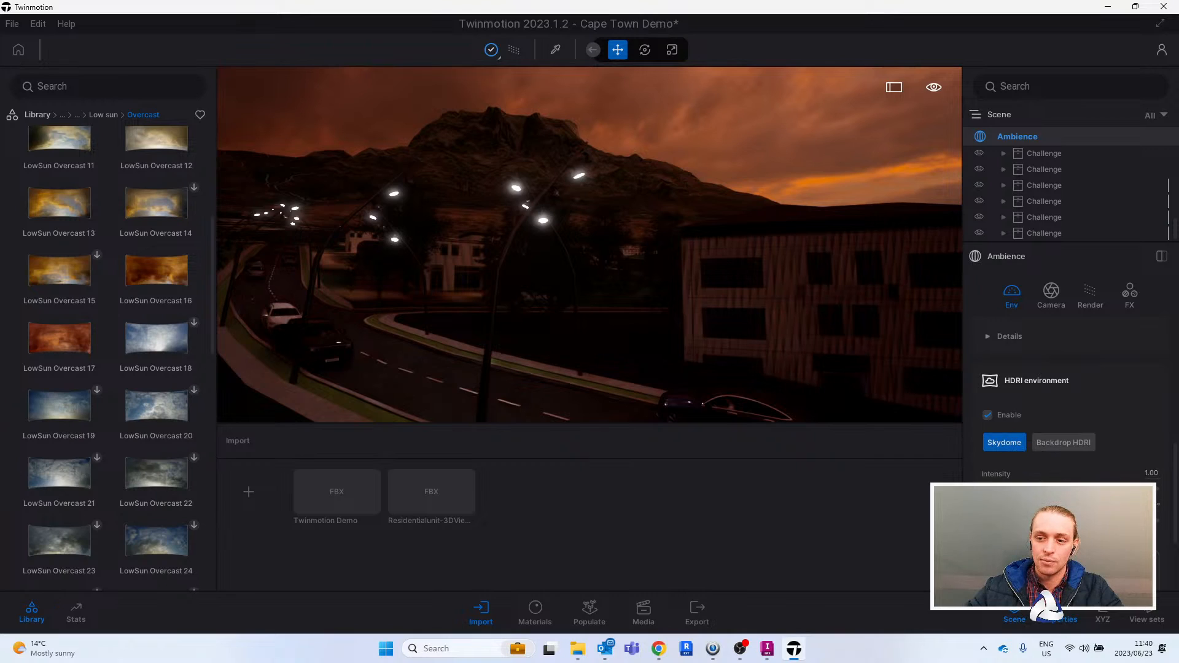
drag(999, 489, 1023, 489)
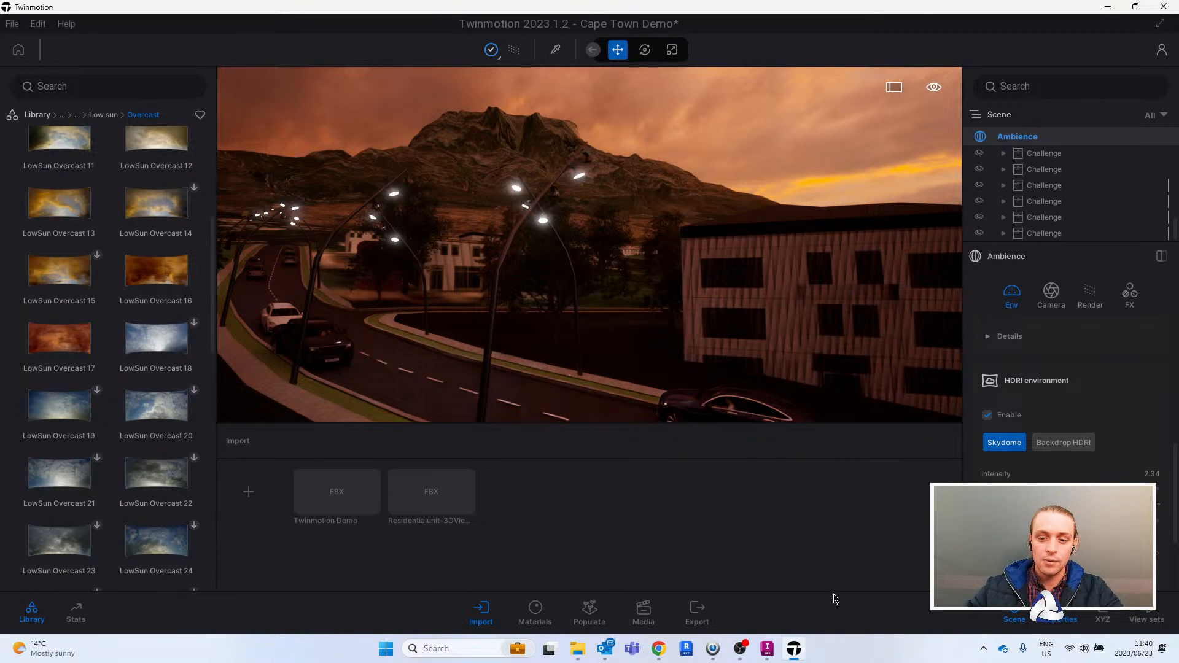
mouse_move(777, 648)
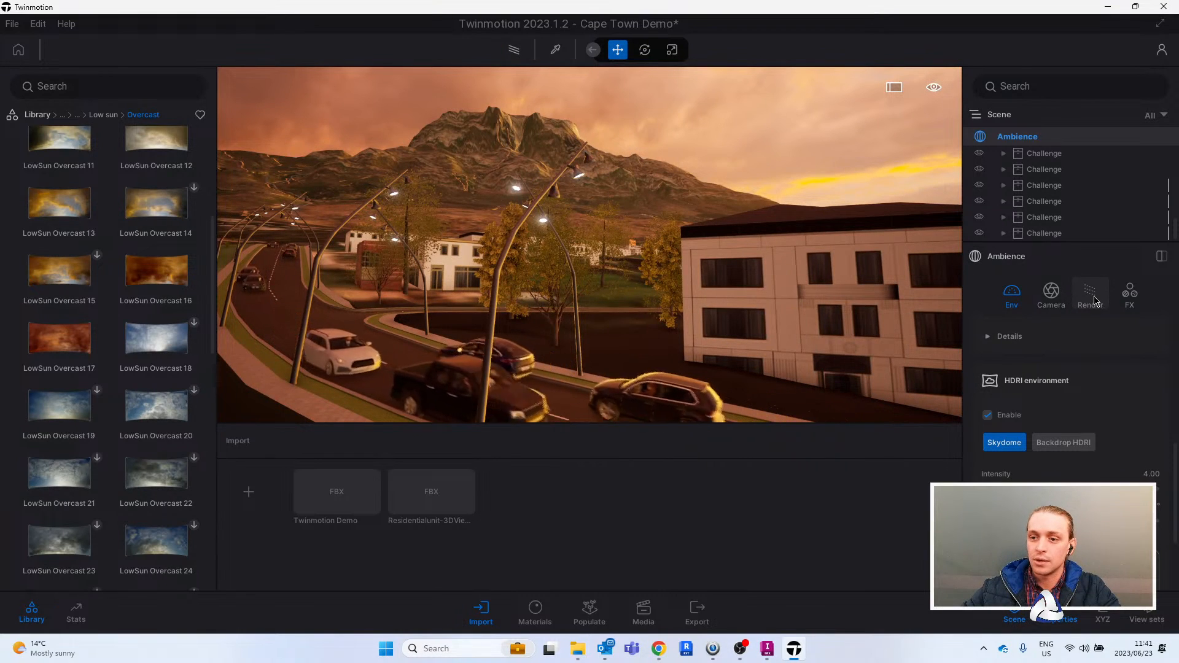
- Try the clay render effect on the street scene from the Ambience FX settings and switch it off again
click(1090, 294)
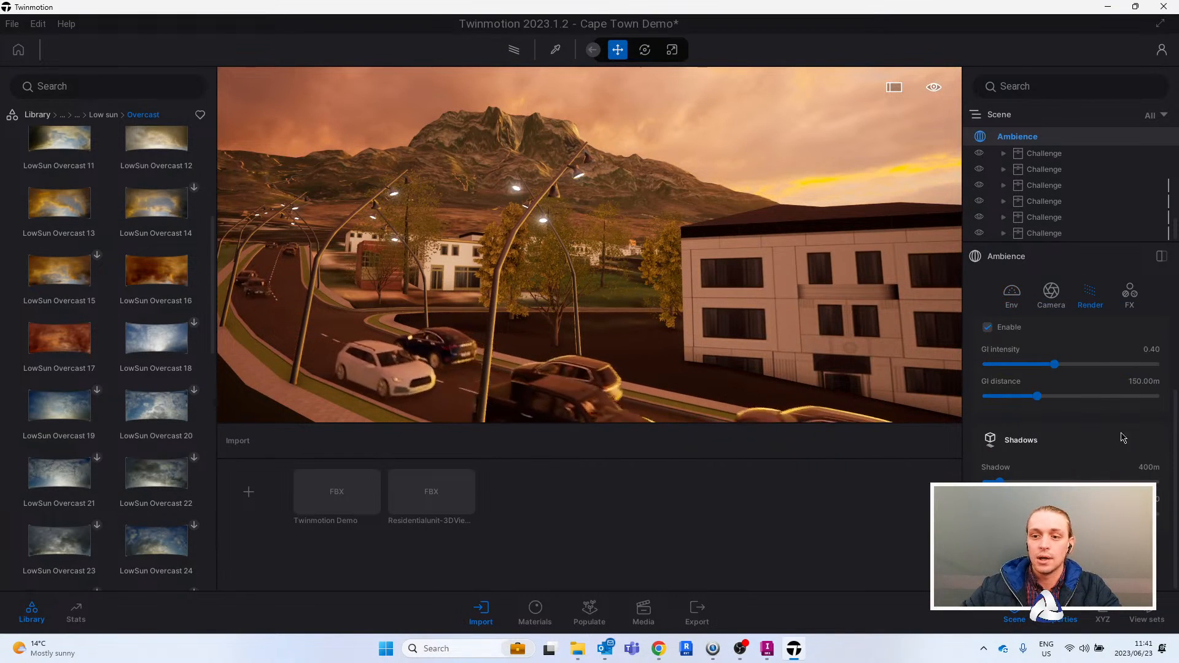
click(1129, 292)
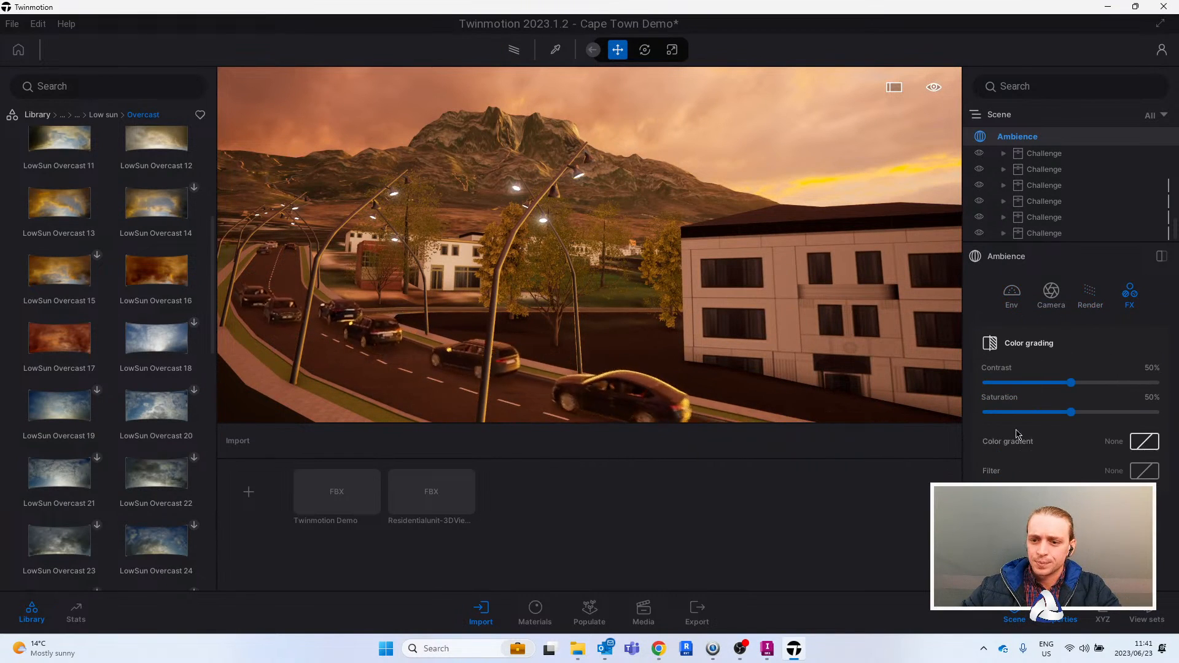
scroll(1018, 436, down, 1)
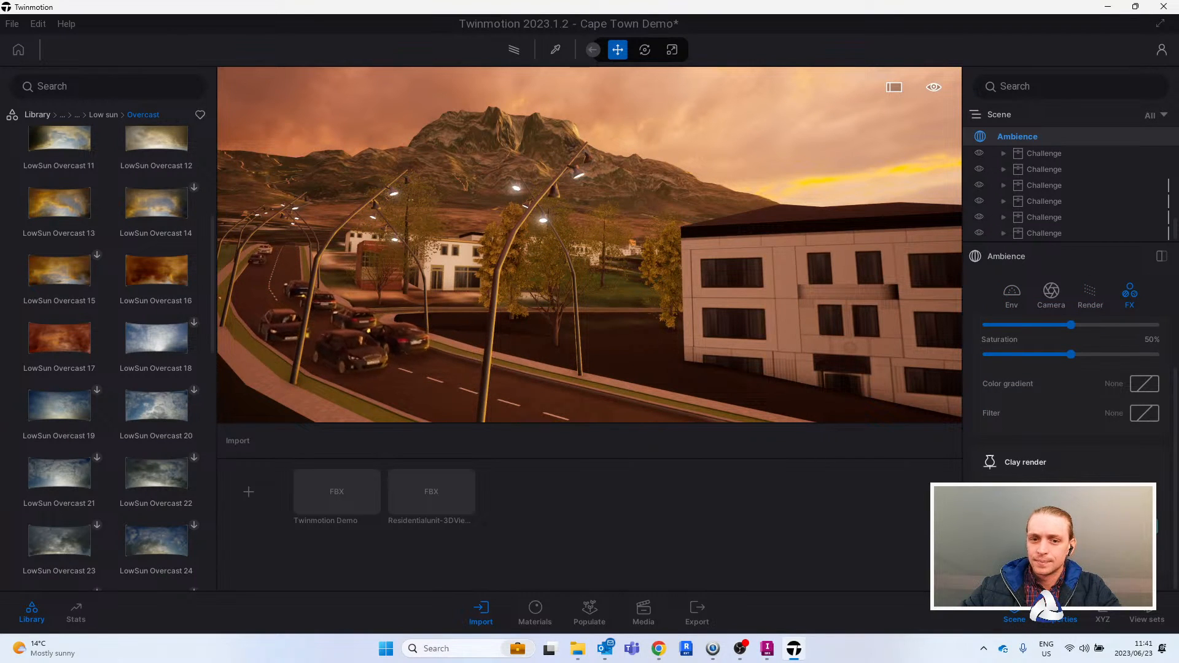
click(1148, 497)
right_drag(732, 310, 672, 261)
right_drag(711, 324, 717, 318)
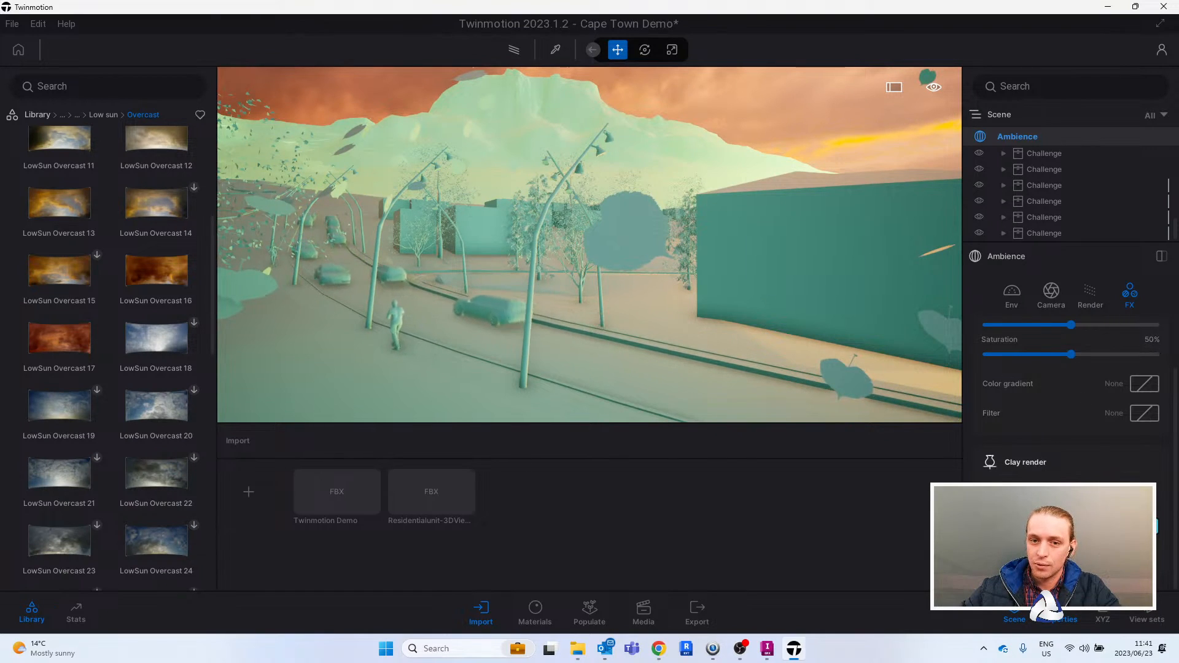
click(1149, 497)
- Frame the curved street with the pedestrians, save the view as a media image and leave media mode
scroll(614, 303, up, 5)
scroll(614, 304, down, 4)
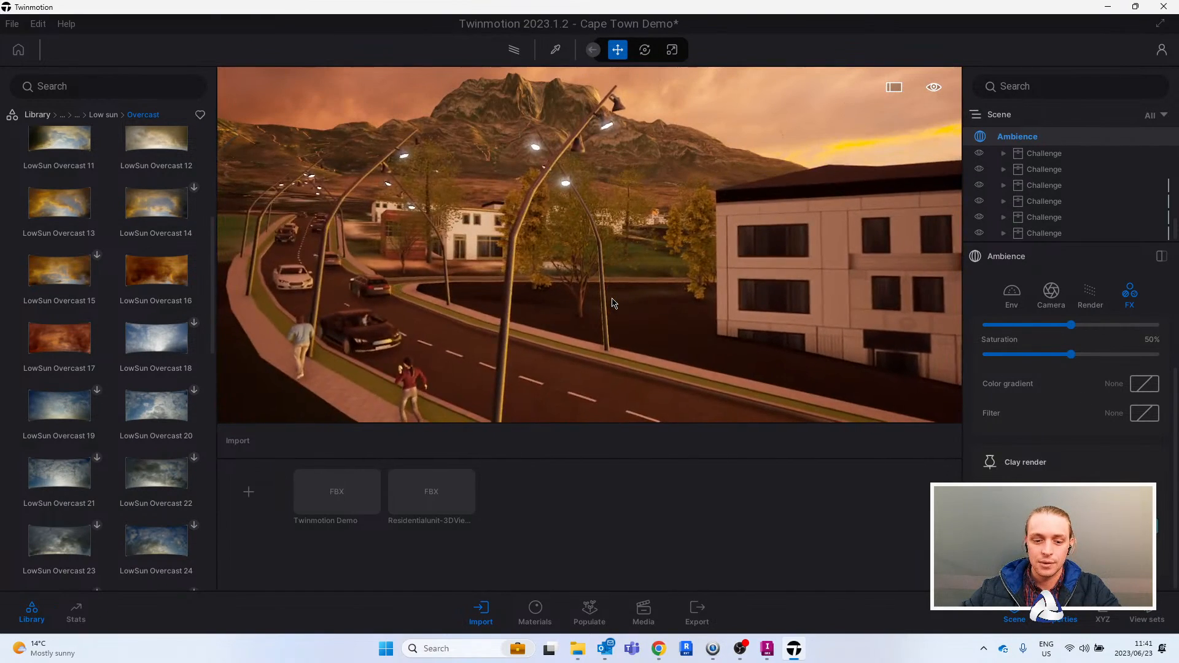
scroll(614, 303, down, 4)
scroll(614, 303, up, 3)
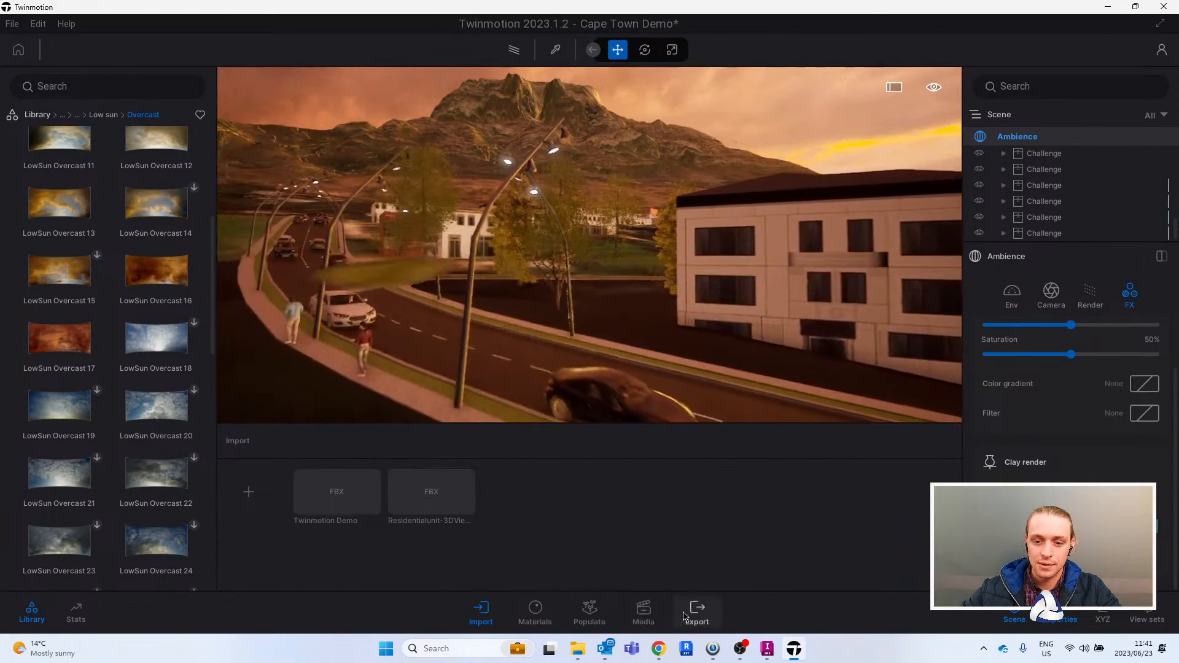
click(644, 611)
click(248, 492)
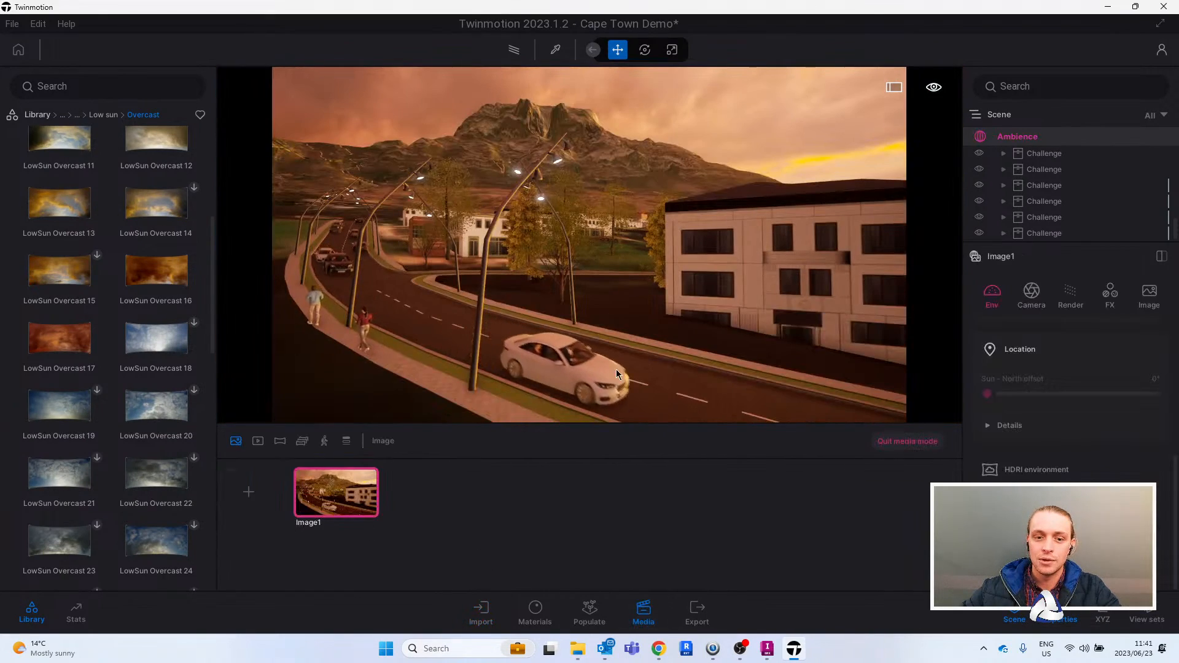
click(907, 441)
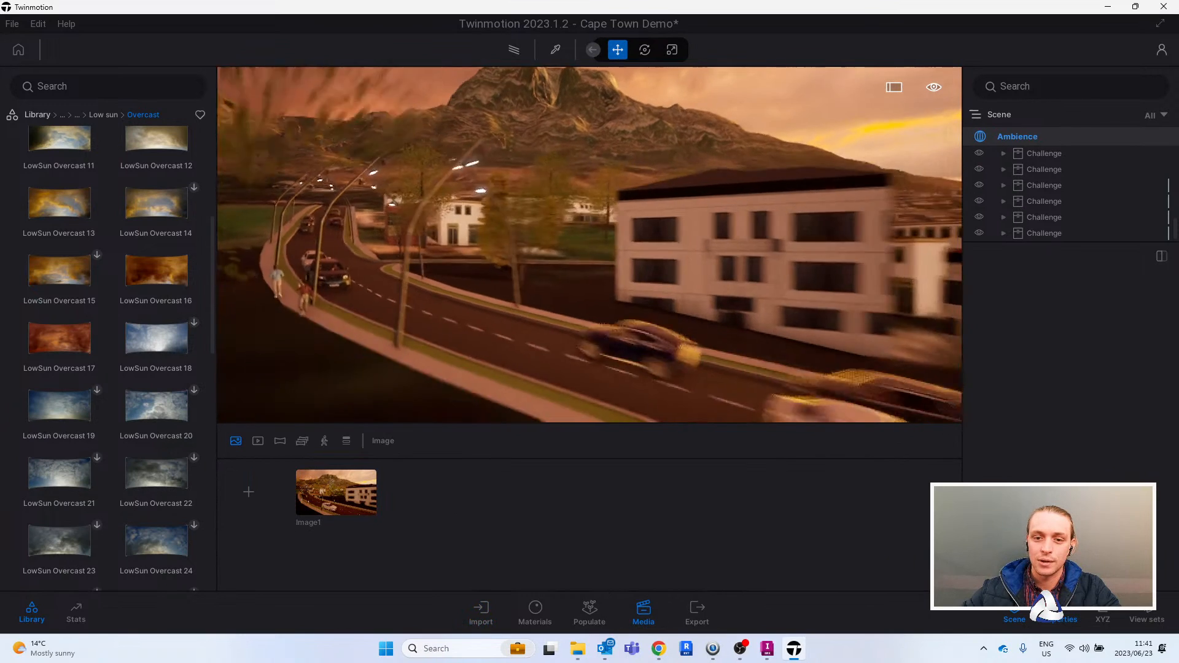
- Enable clay render in the scene's Ambience FX settings and examine the city model from the air
click(1018, 135)
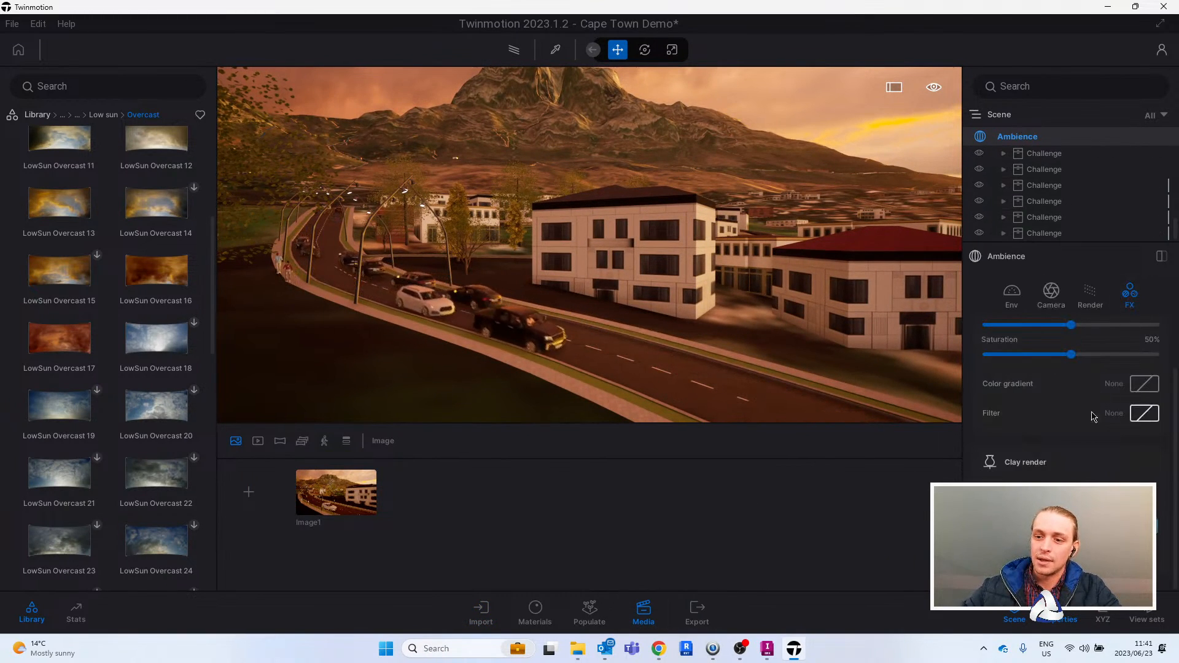
click(1144, 497)
key(s)
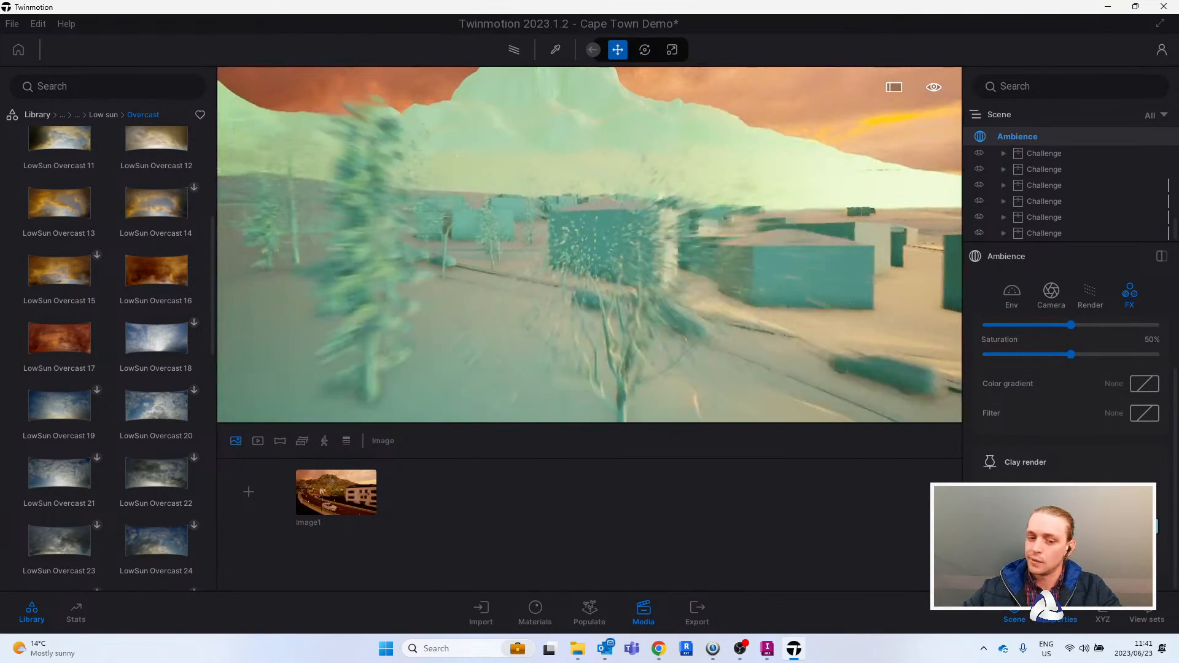
key(s)
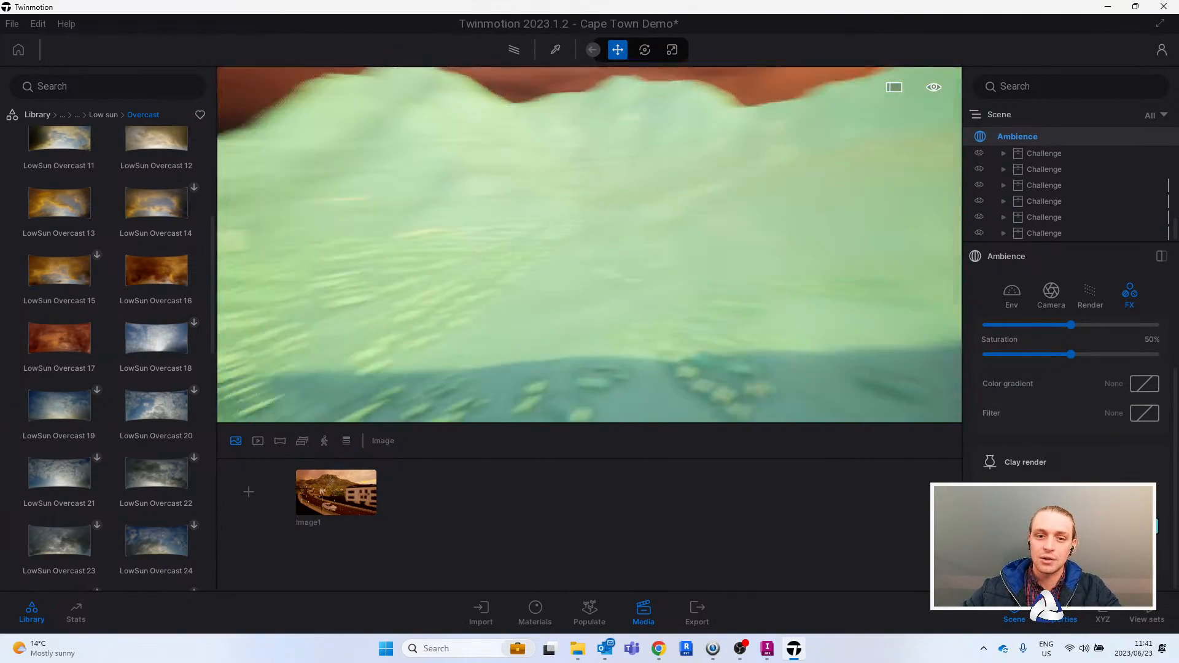
key(w)
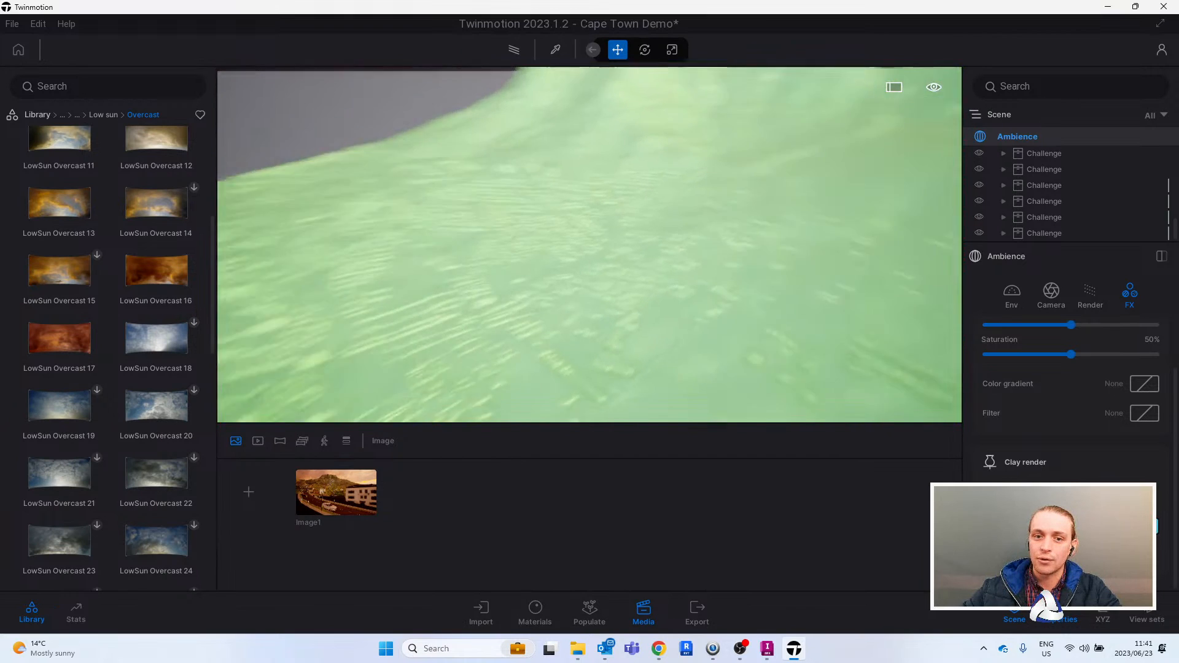
key(w)
key(s)
scroll(1081, 468, down, 5)
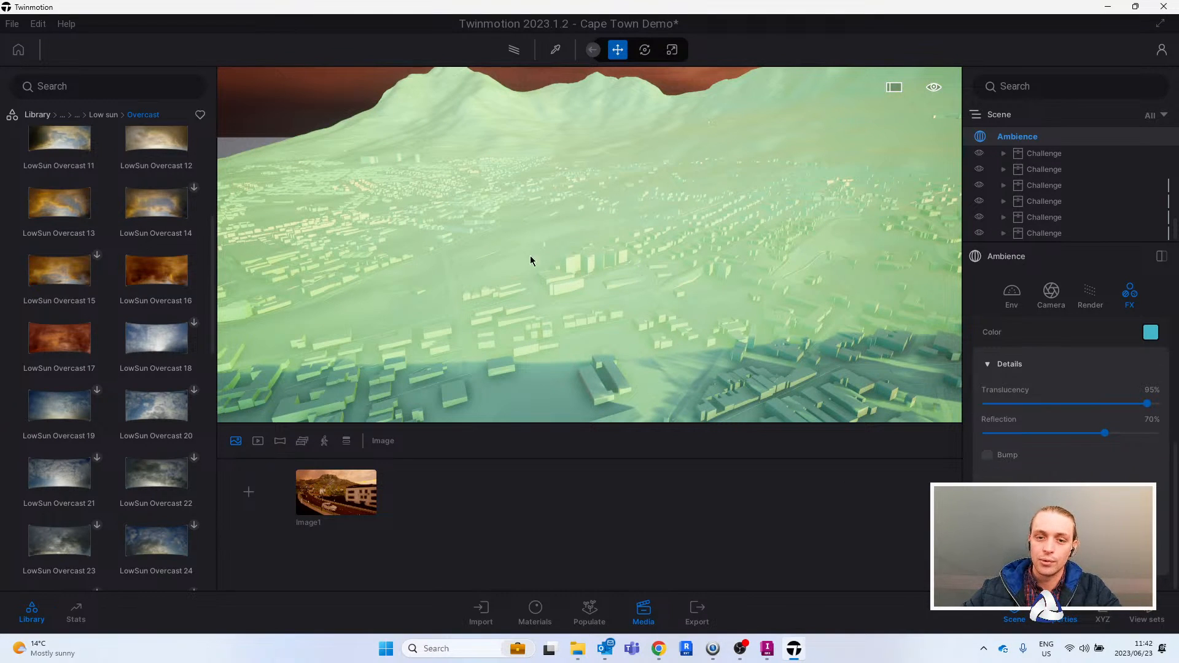
right_drag(689, 261, 875, 307)
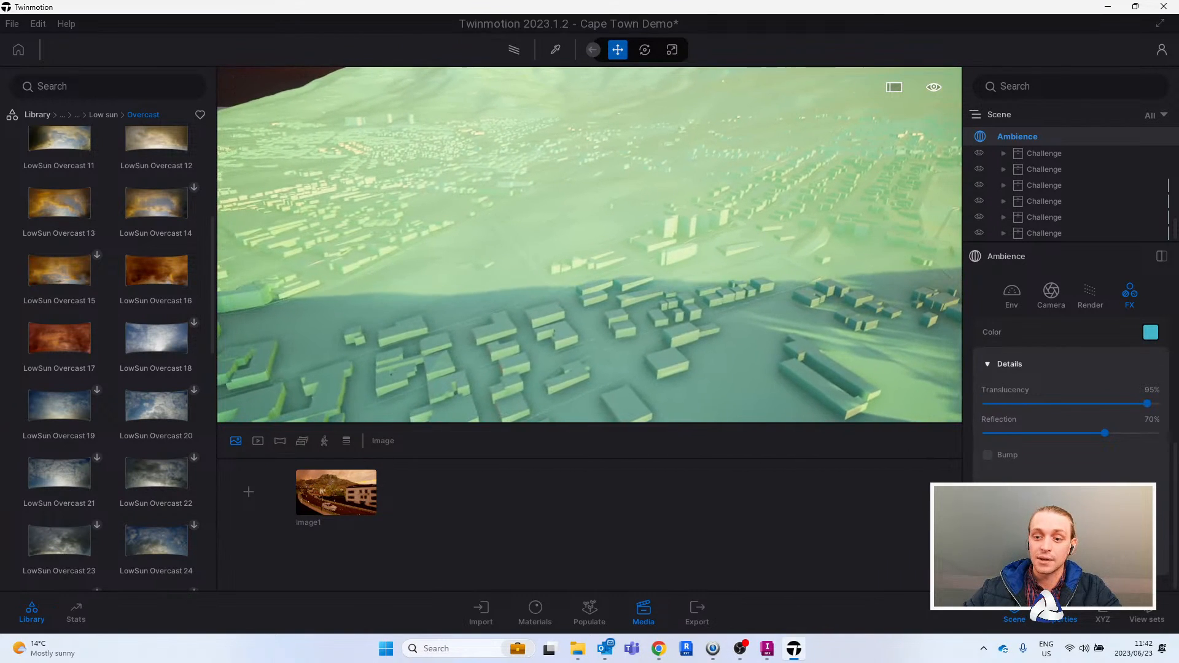
scroll(769, 309, up, 3)
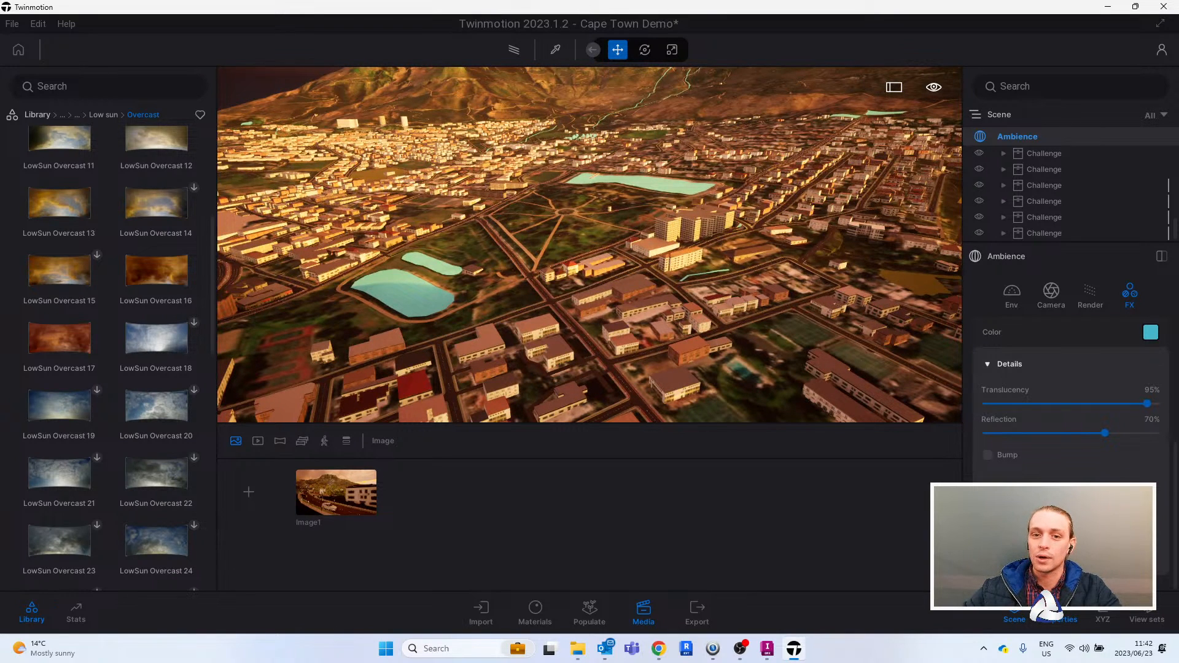
right_drag(614, 307, 647, 258)
key(w)
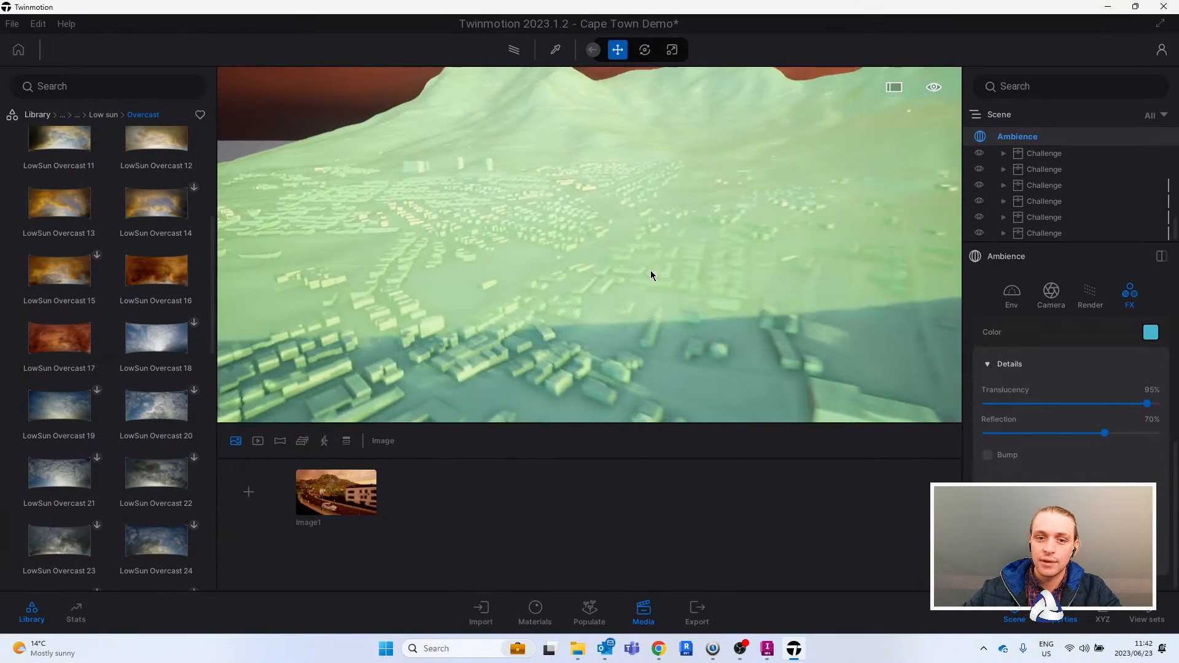
- Return to the saved street image, leave media mode and fly over to the residential unit
click(343, 491)
right_drag(614, 258, 590, 307)
click(911, 444)
key(w)
right_drag(696, 230, 491, 249)
right_drag(670, 191, 676, 216)
key(a)
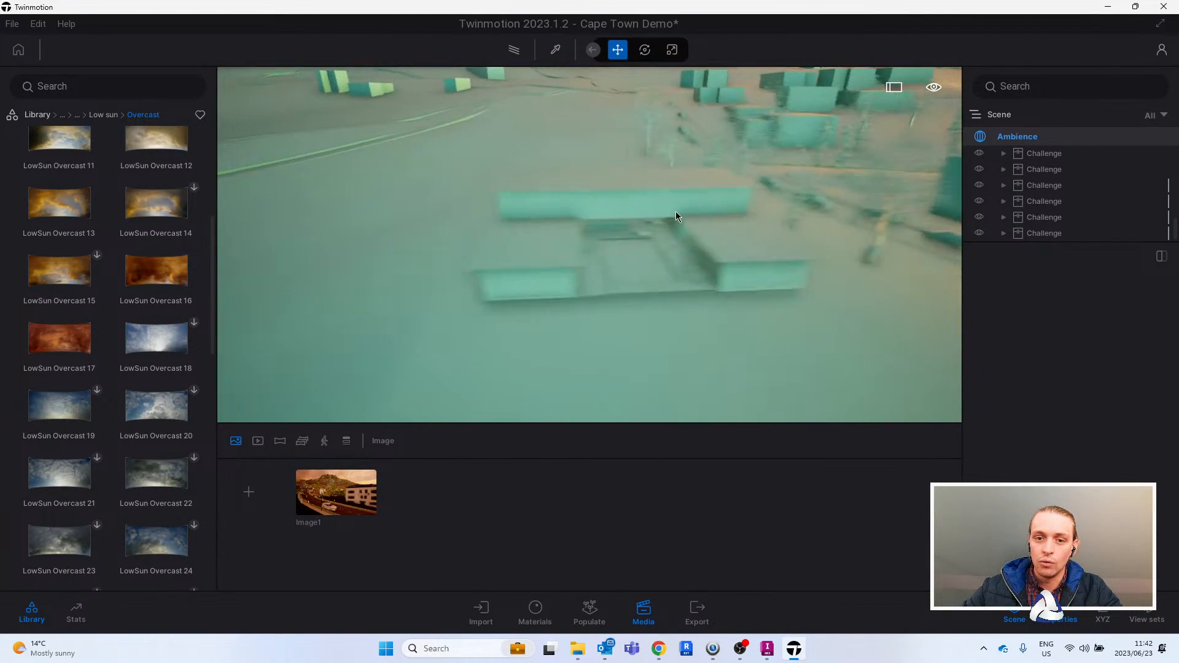
key(d)
- Exclude the trees from the clay render so they keep their own colours around the residential unit
click(1018, 138)
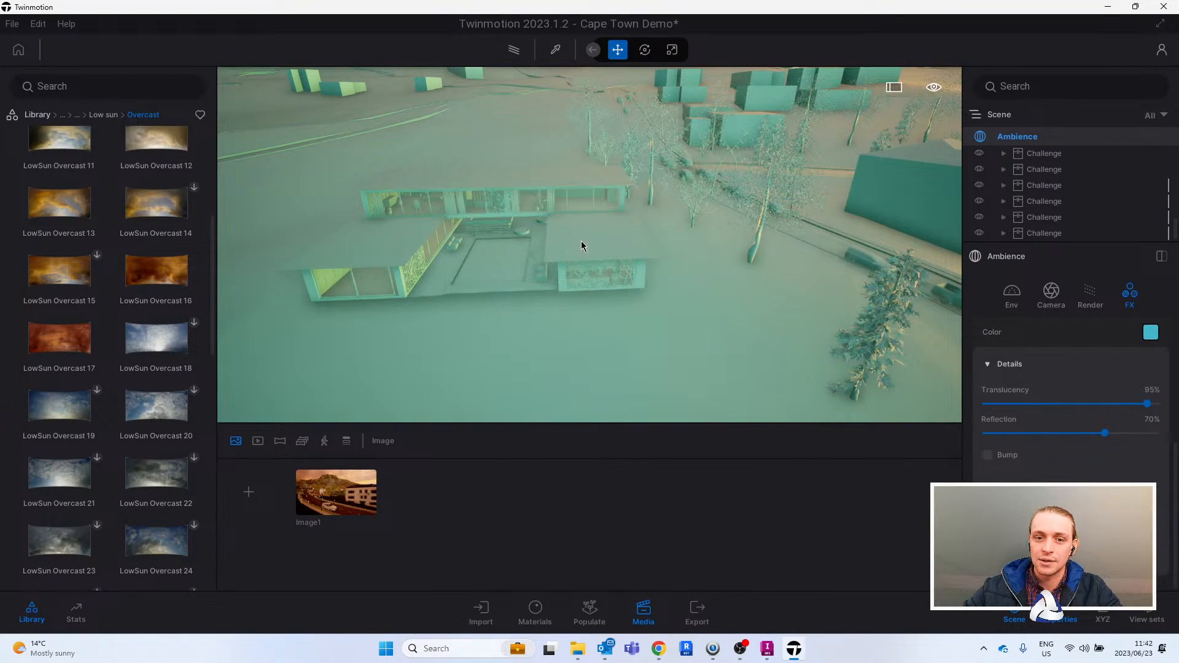
key(a)
key(w)
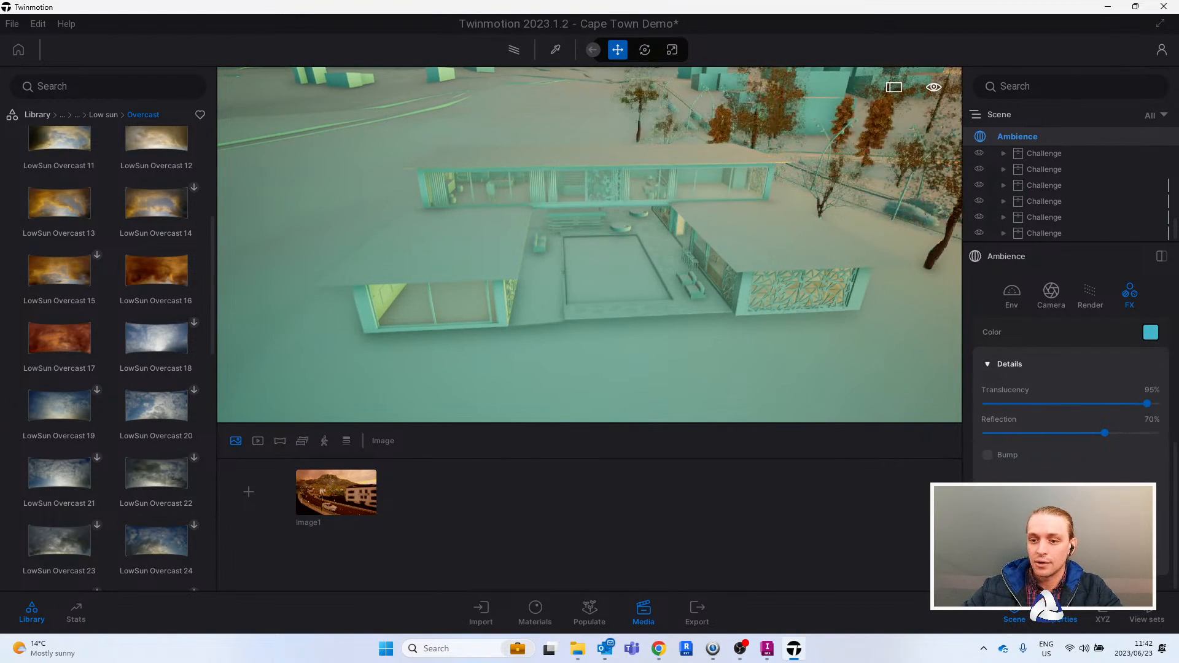
right_drag(575, 158, 607, 191)
right_drag(348, 291, 370, 290)
right_drag(552, 285, 617, 216)
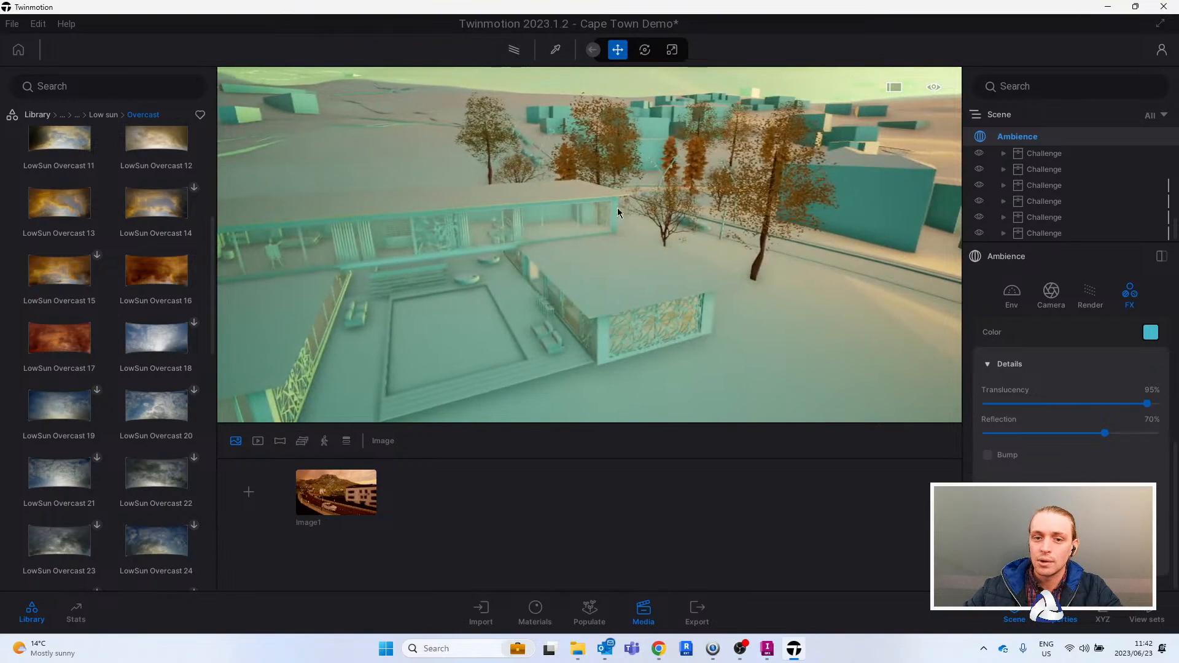
right_drag(544, 304, 651, 297)
right_drag(859, 249, 760, 245)
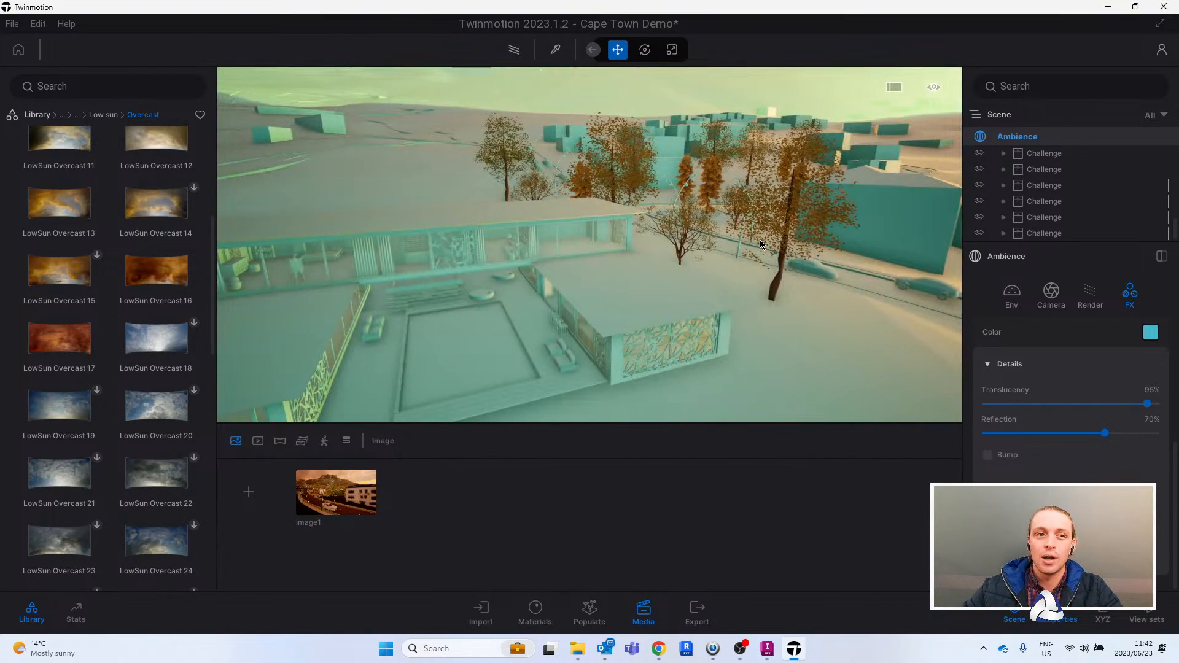
- Try excluding the vehicles on the road beside the residential unit from the clay render and revert it
right_drag(759, 245, 764, 249)
key(w)
key(d)
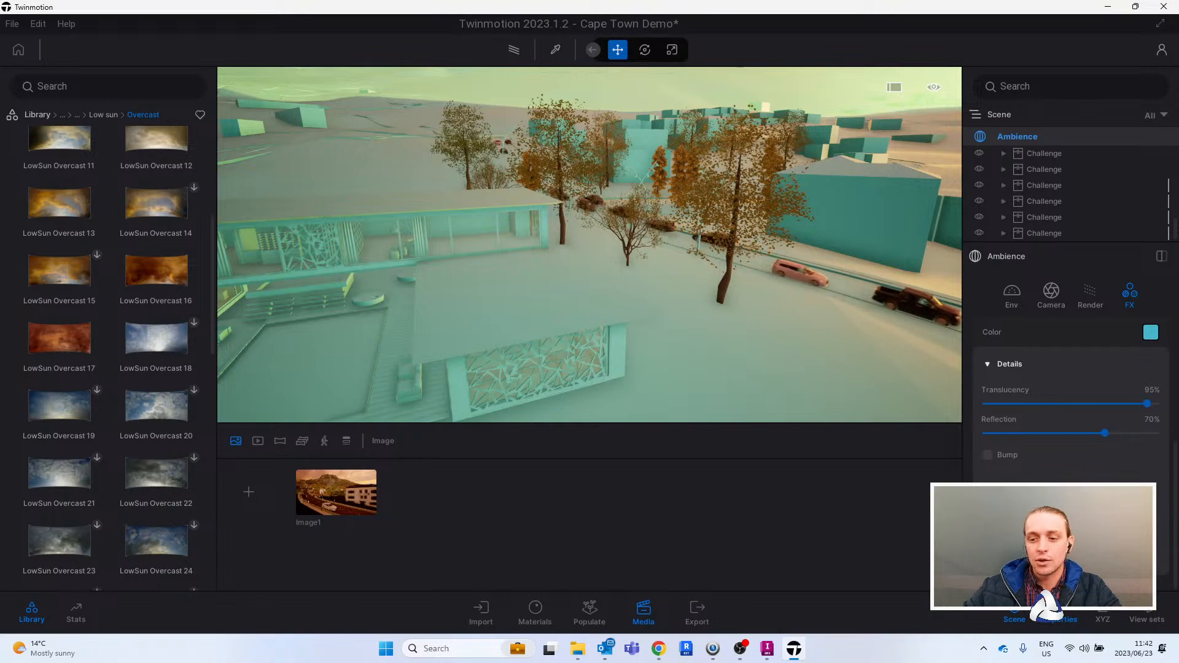
key(ctrl+z)
key(ctrl+y)
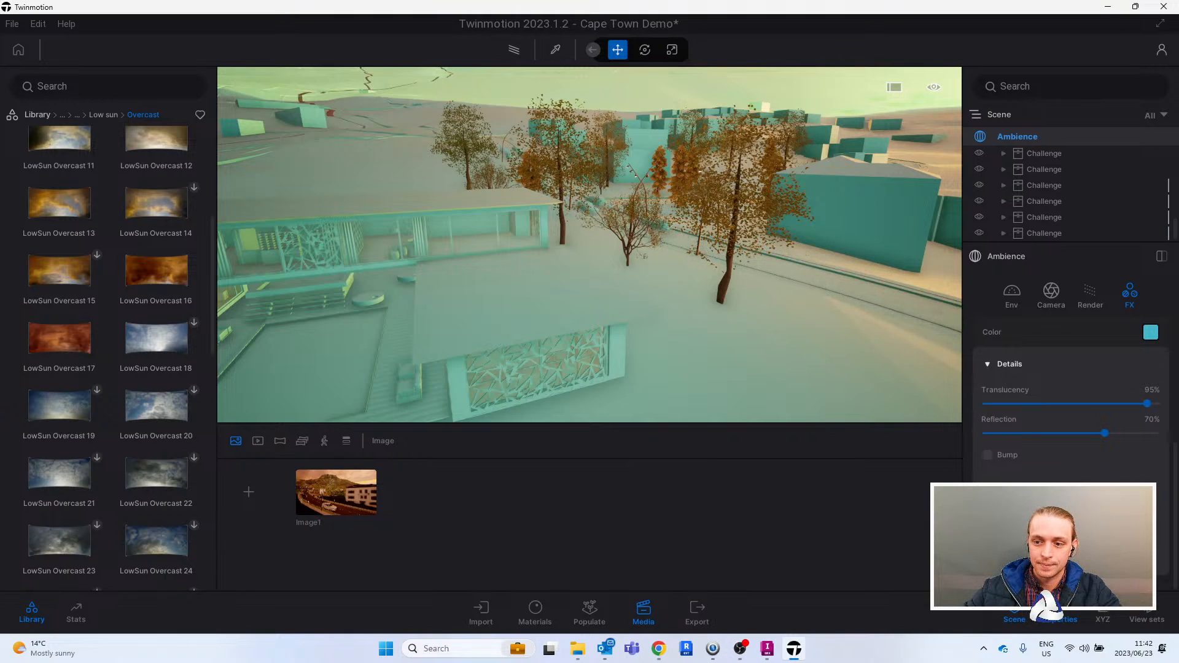
- Examine the trees and road around the residential unit, and the wider city with its mountains, from the air
mouse_move(590, 246)
shift+middle_down()
mouse_move(620, 332)
mouse_move(577, 258)
shift+middle_up()
middle_drag(485, 228, 540, 250)
right_drag(540, 250, 496, 290)
right_drag(680, 305, 674, 322)
key(w)
key(d)
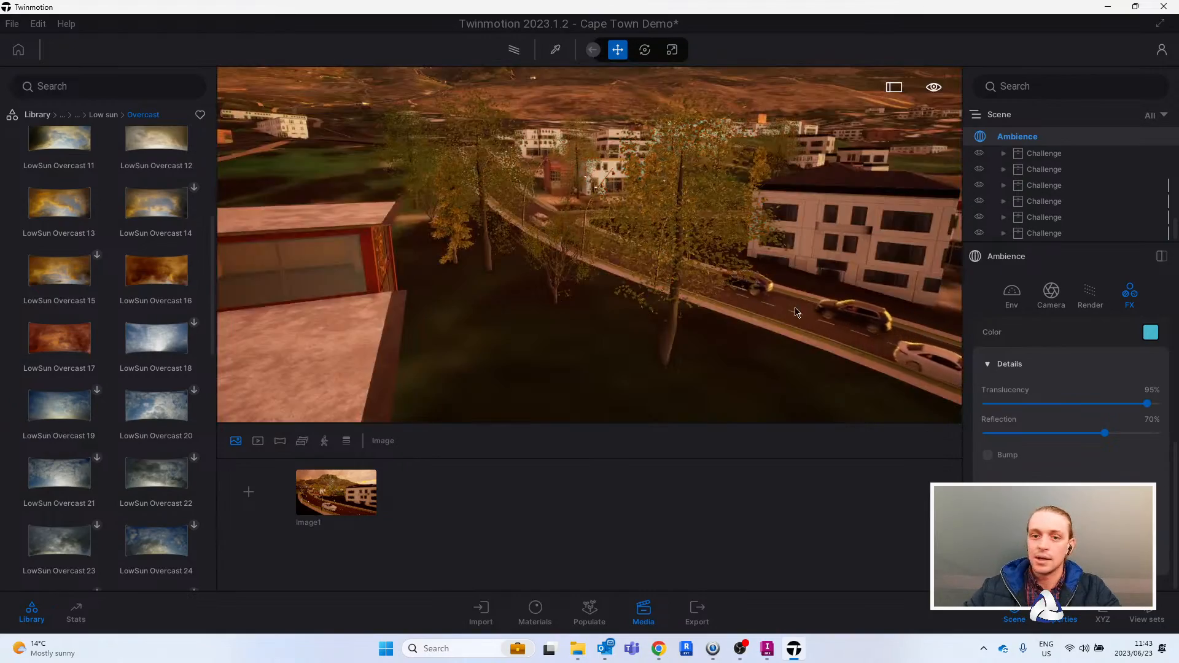
middle_drag(755, 228, 691, 256)
right_drag(691, 256, 786, 203)
key(s)
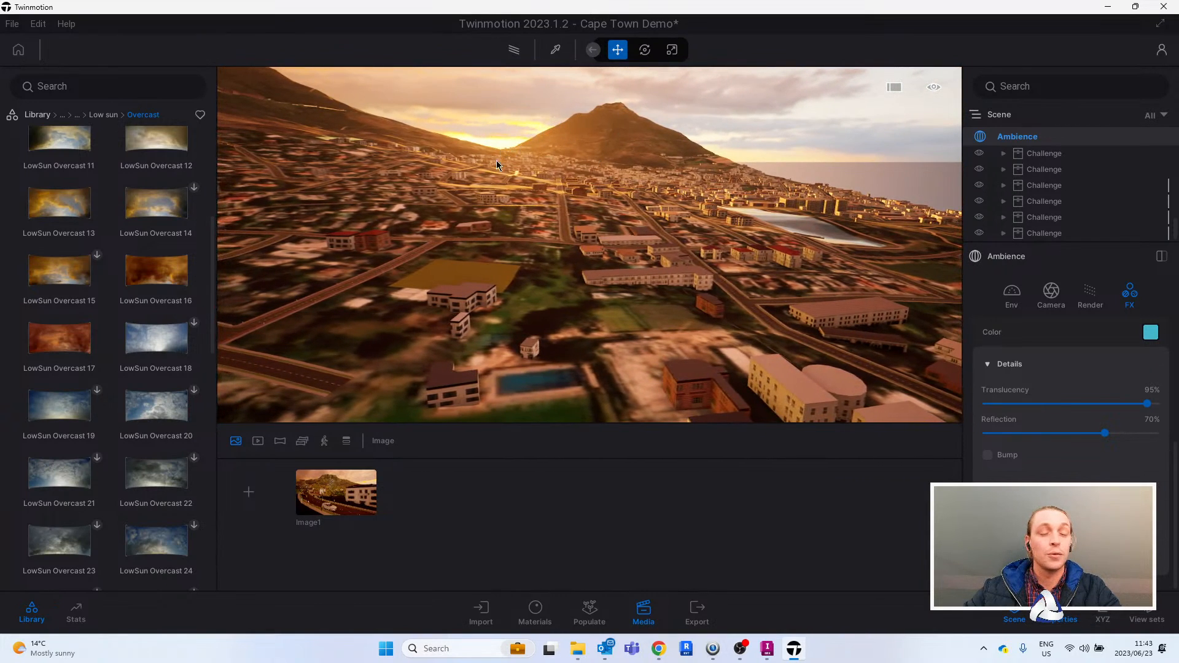
right_drag(541, 147, 551, 137)
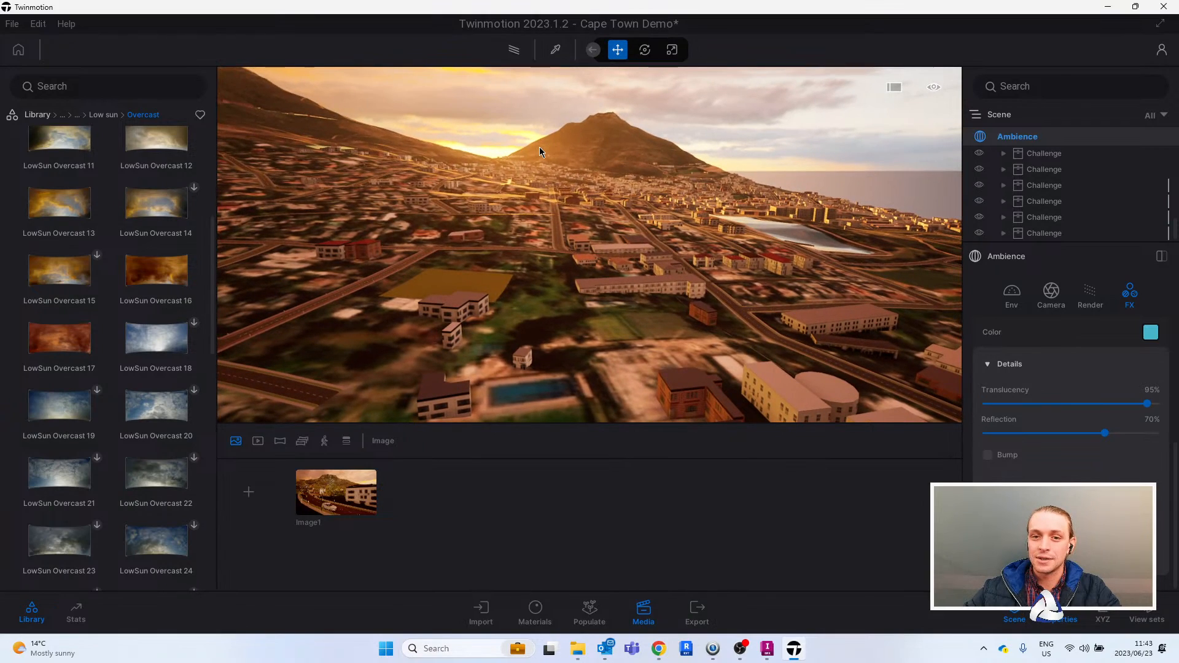
key(w)
middle_drag(542, 169, 515, 294)
right_drag(542, 277, 566, 275)
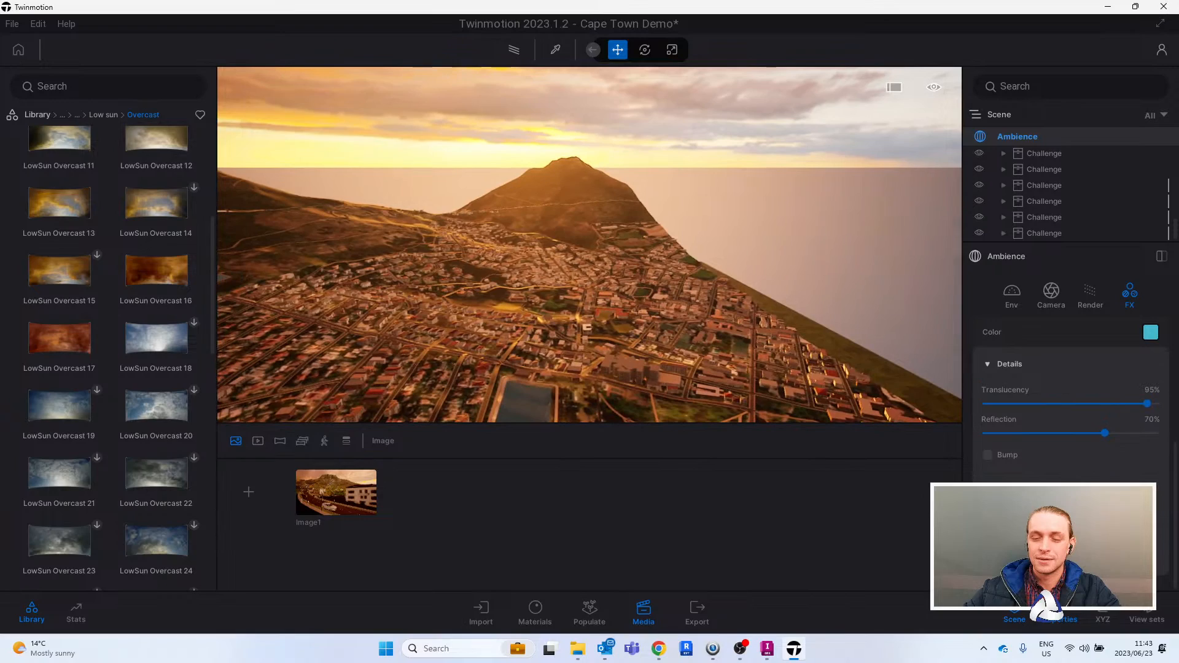
key(a)
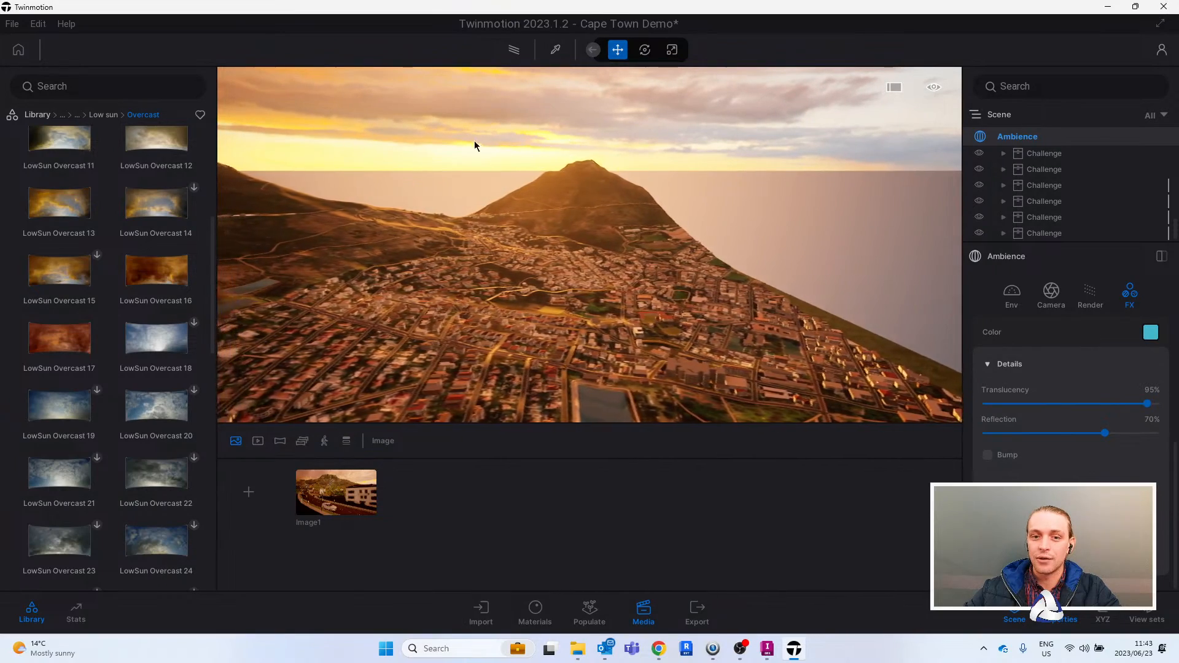
key(q)
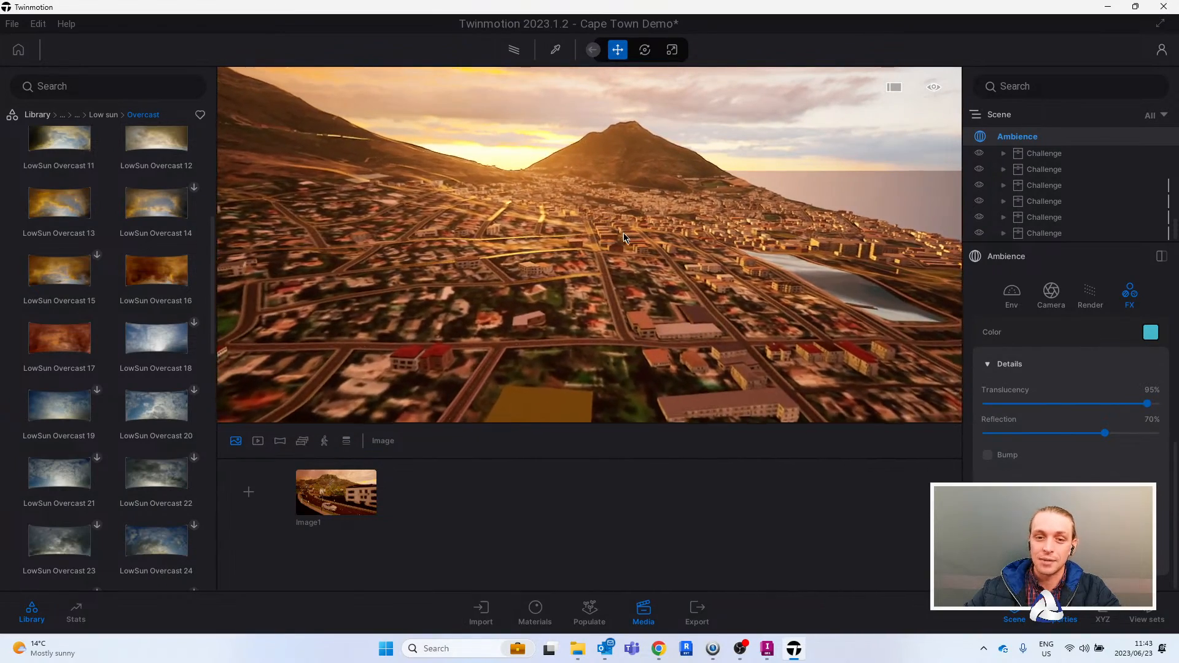
right_drag(636, 248, 673, 231)
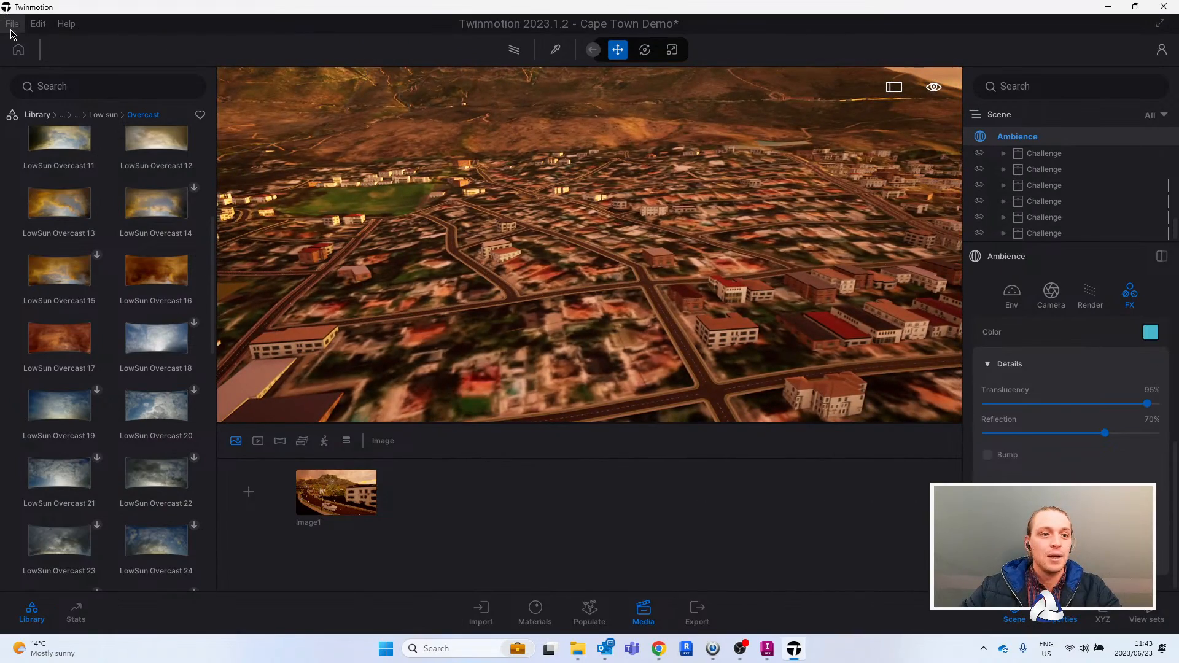
- Open the Largest Possible Area project from the Twinmotion Testing folder and check its file size in File Explorer
click(12, 24)
click(46, 73)
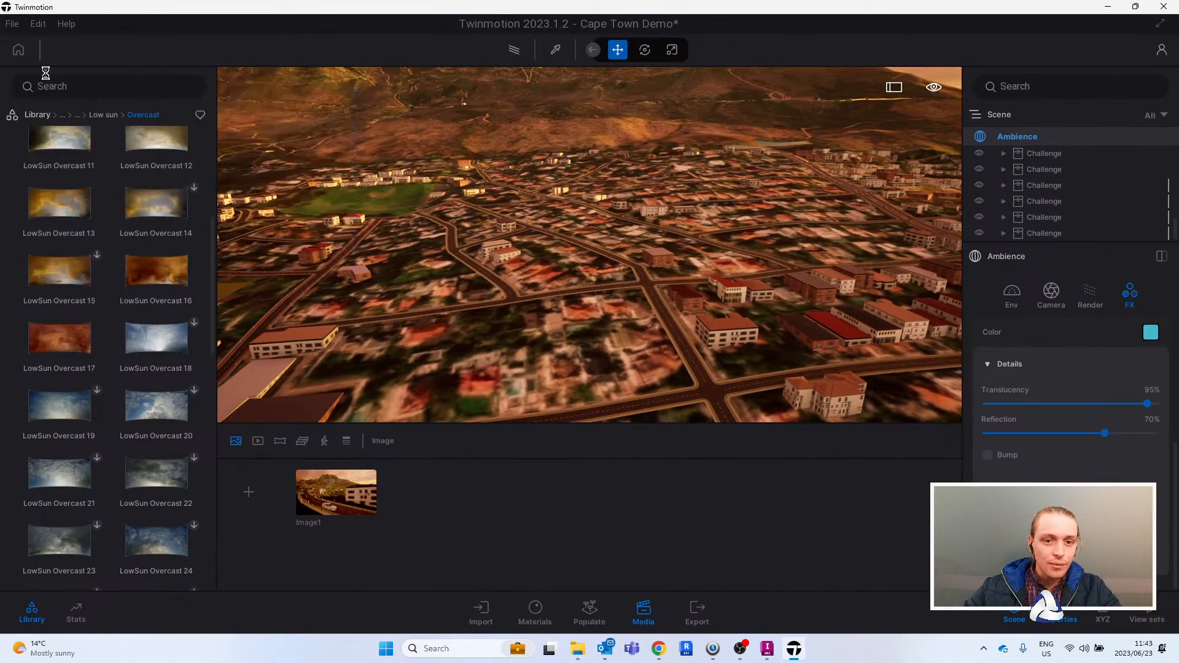
click(267, 270)
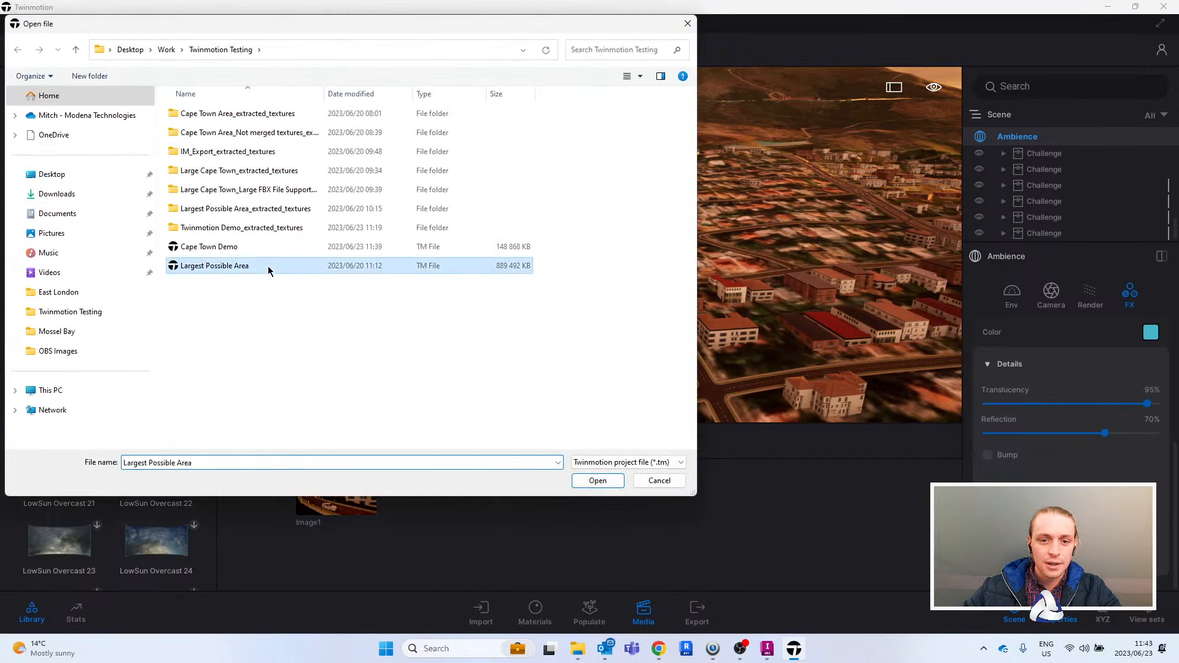
double_click(268, 270)
click(616, 367)
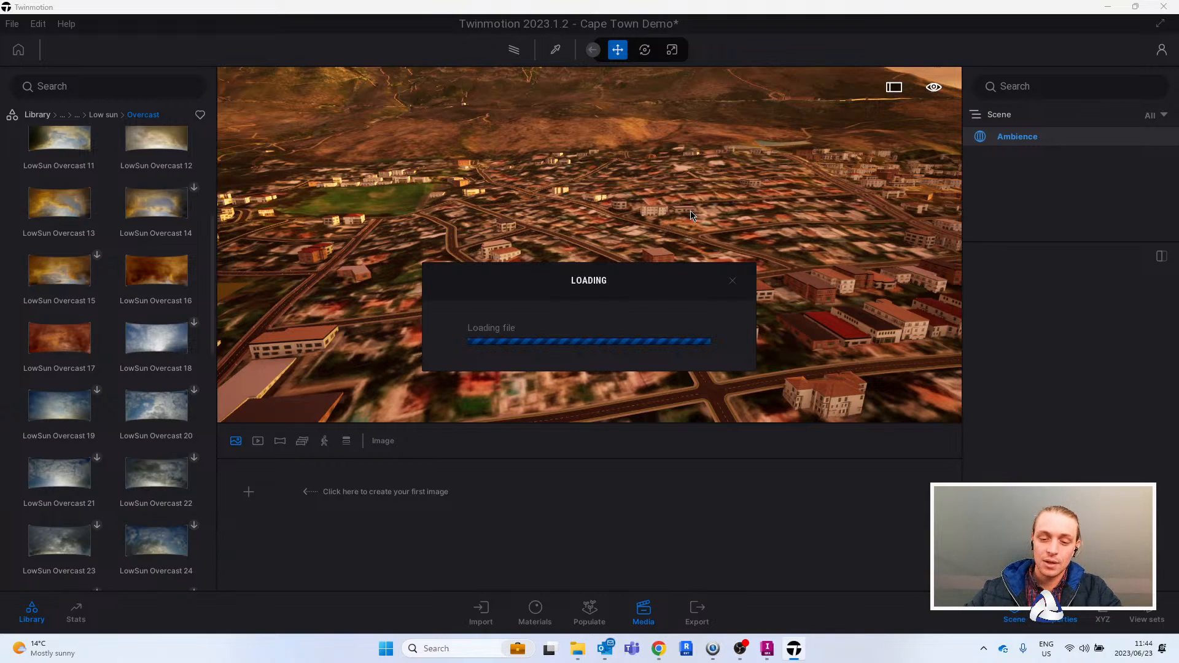
click(578, 648)
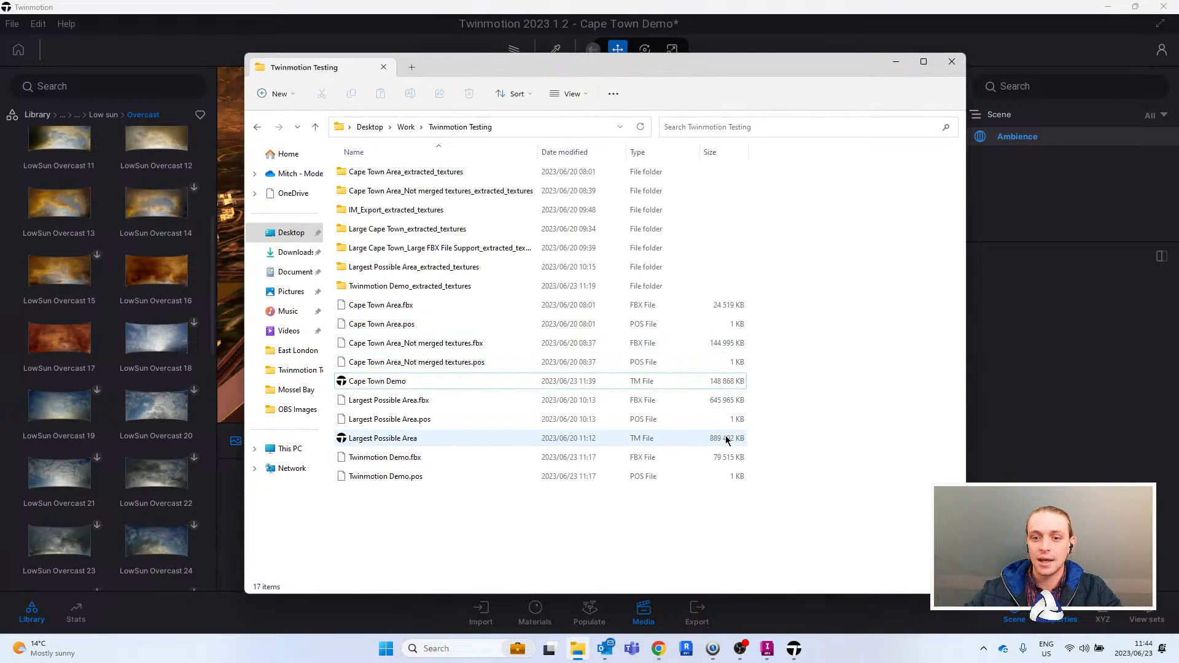
click(896, 63)
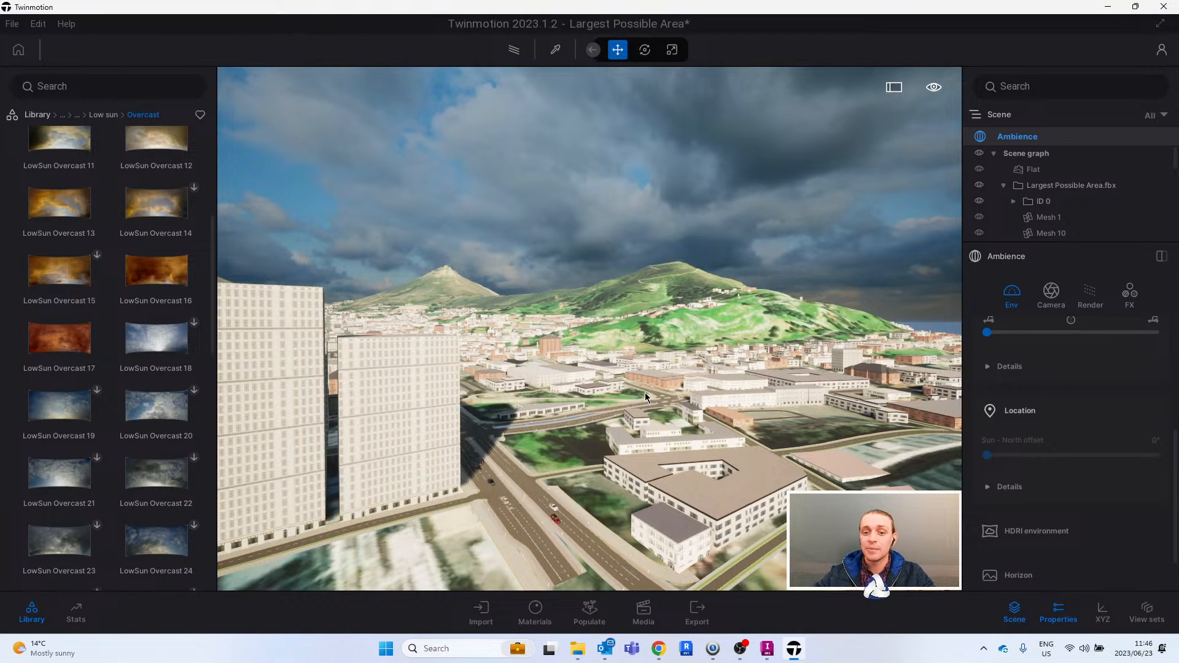
- Set the desktop quality preset to Low in the preferences after viewing the large city model
right_drag(645, 392, 641, 406)
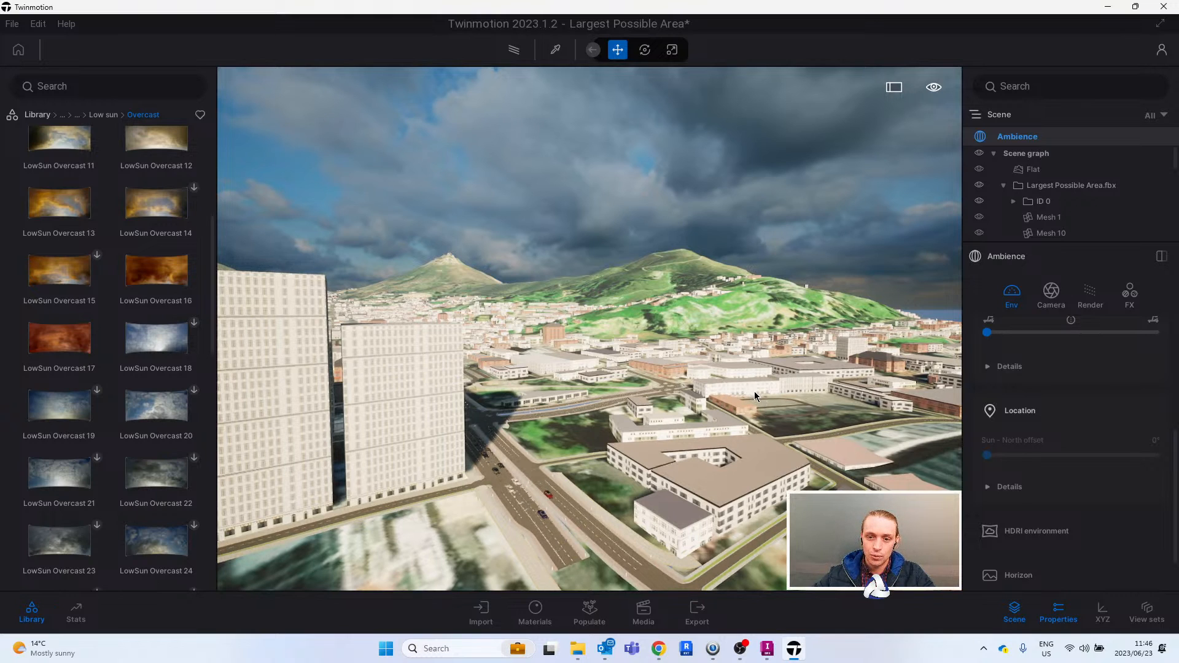
scroll(723, 397, up, 2)
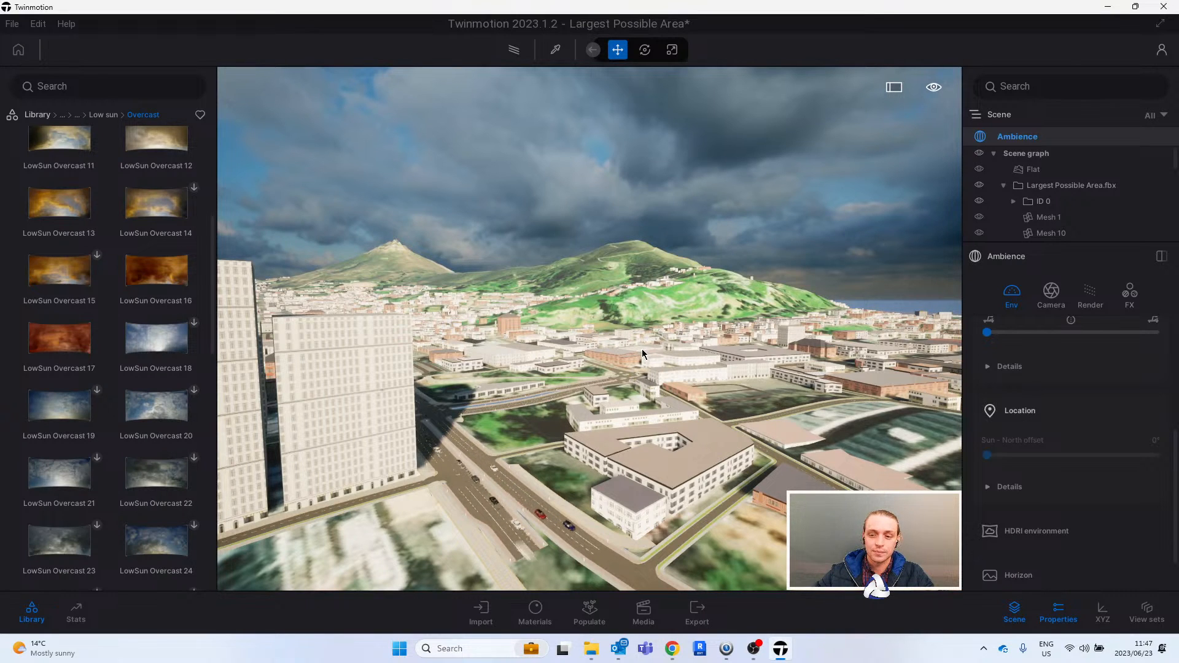
shift+middle_drag(658, 319, 626, 352)
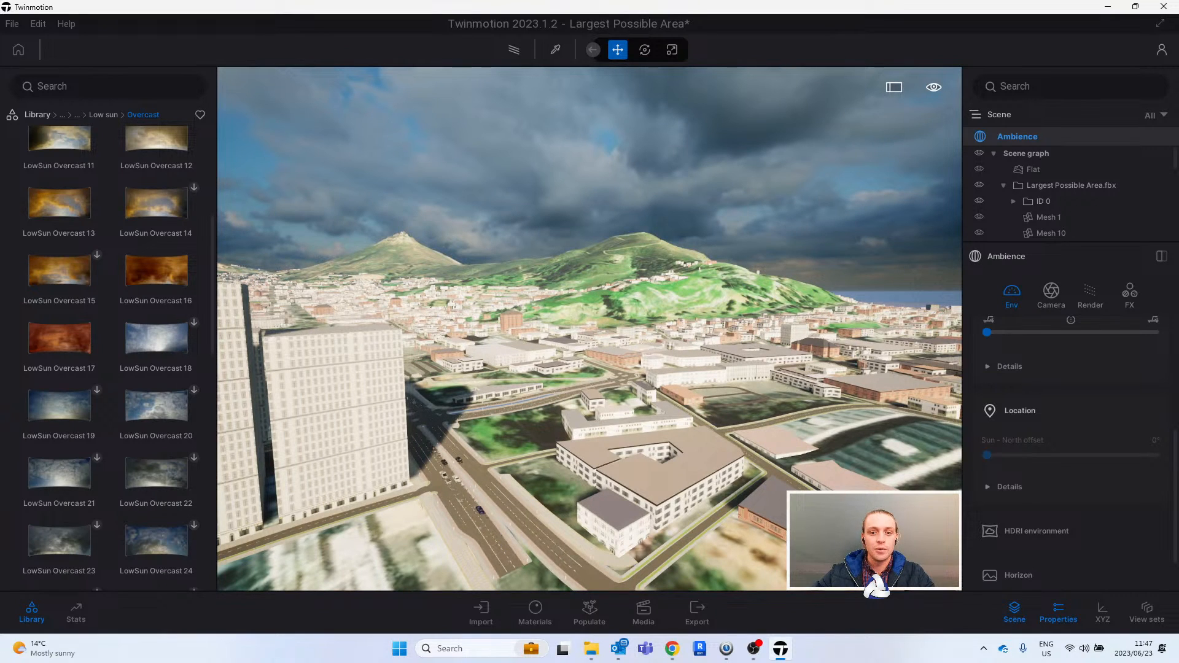
shift+middle_drag(661, 309, 685, 320)
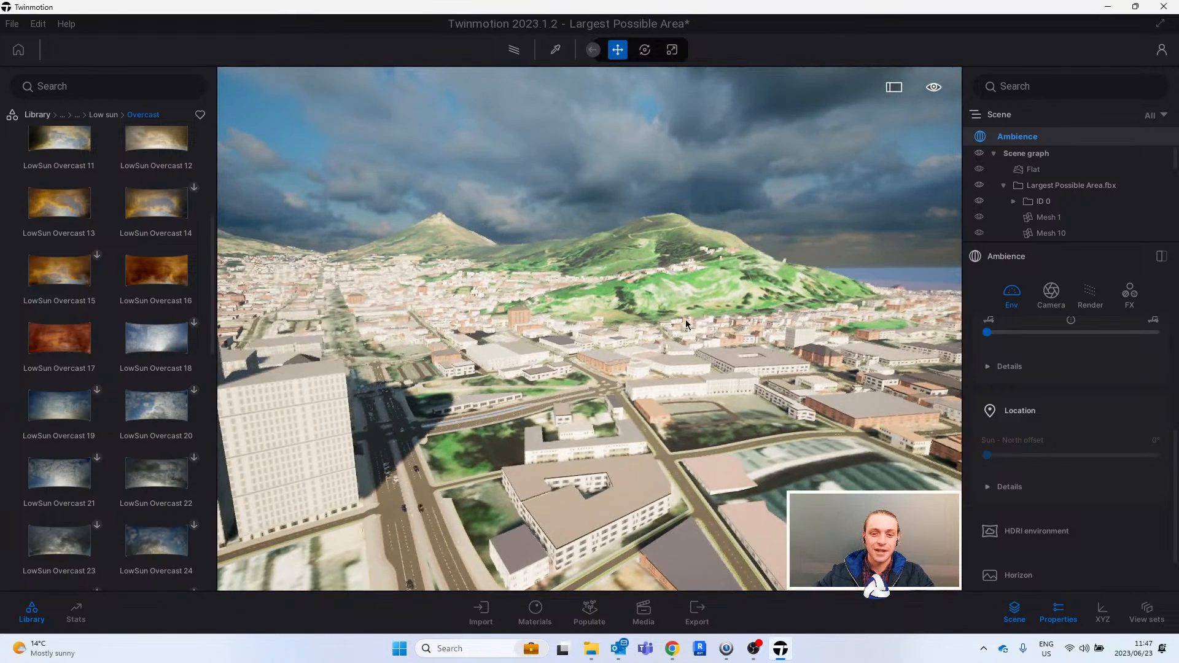
shift+middle_drag(559, 339, 669, 381)
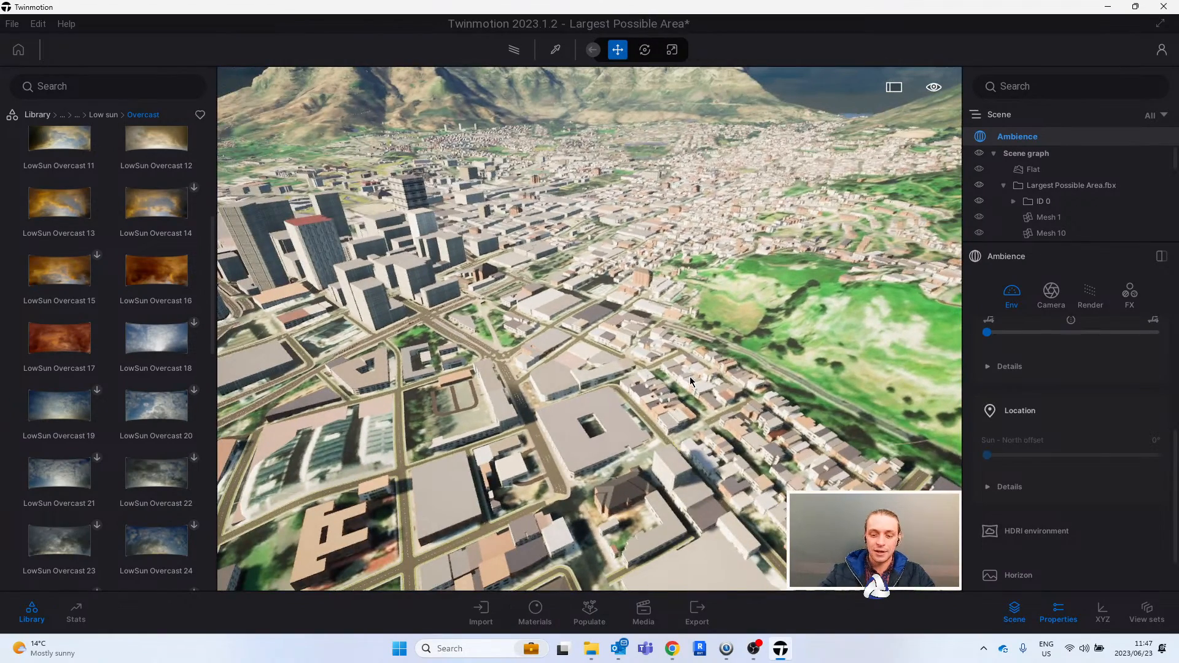
key(ctrl+p)
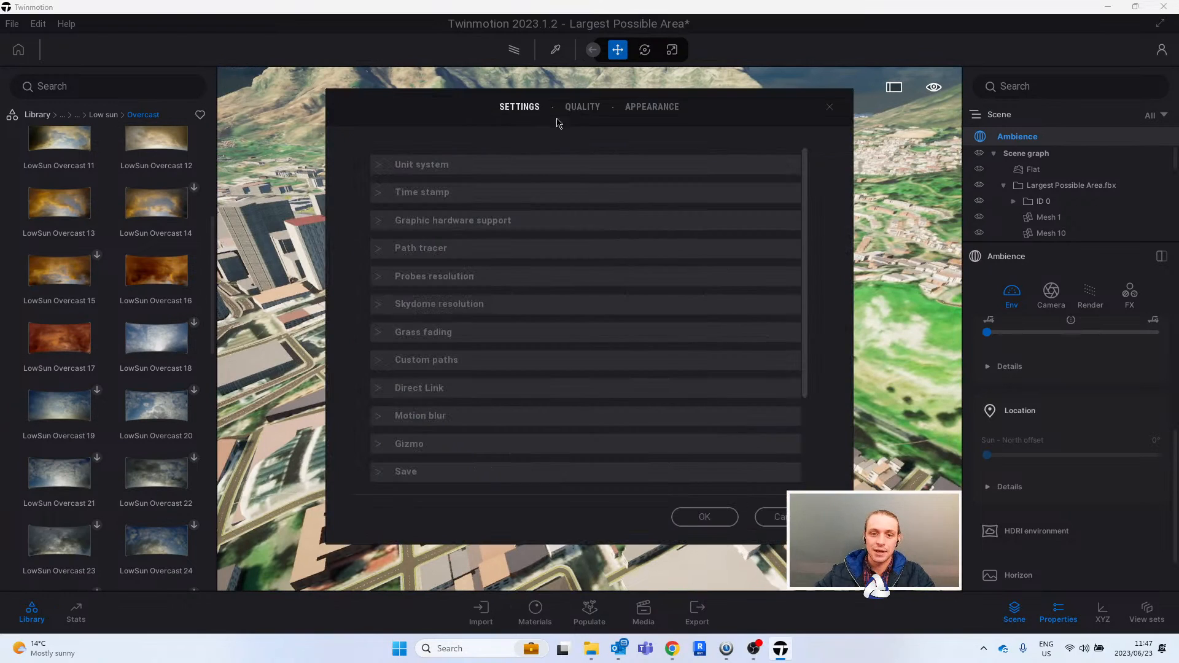
click(582, 109)
click(391, 238)
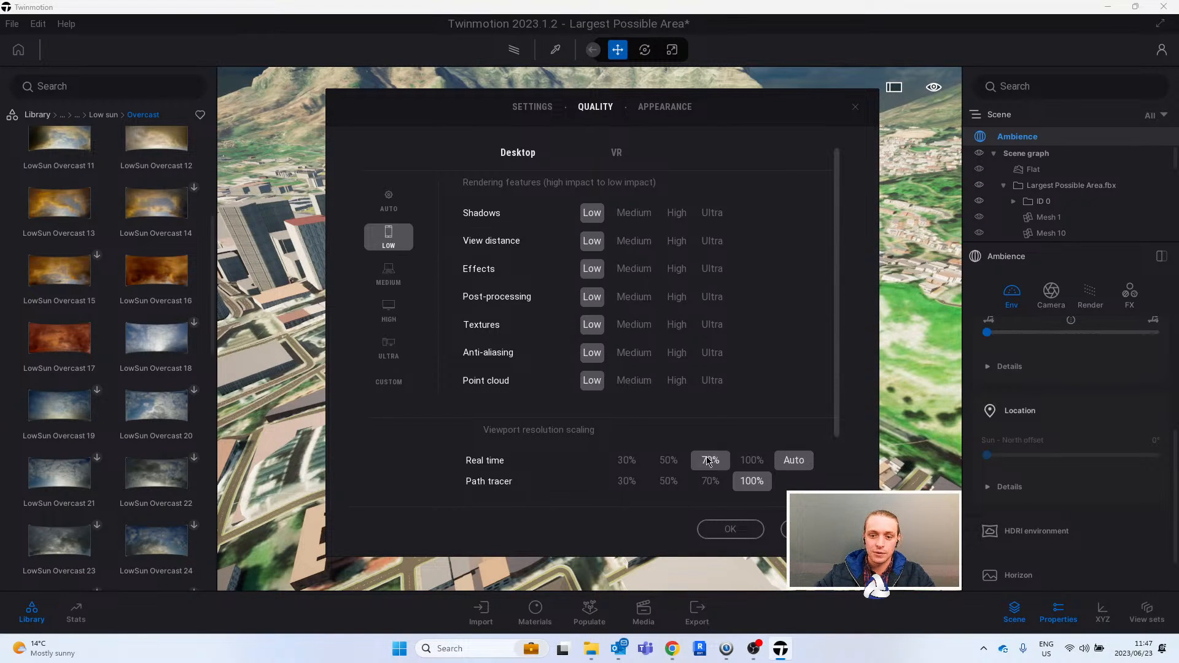
click(730, 529)
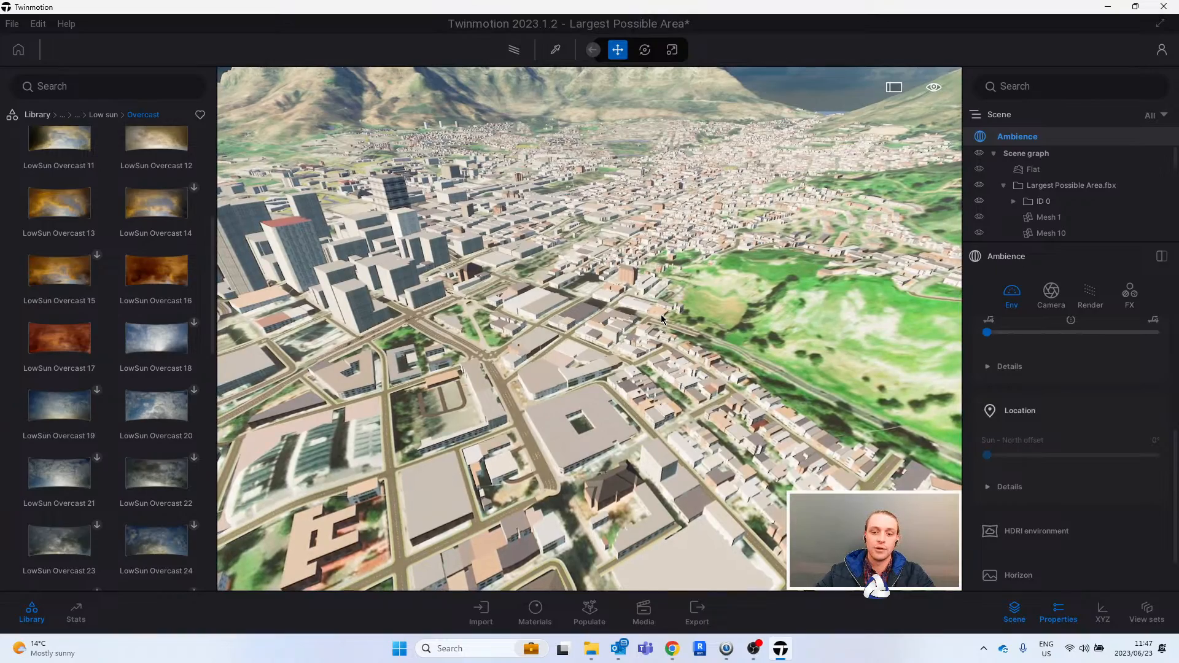
- Pull back from the city centre to examine the full extent of the model, including harbour, stadium and mountains
key(s)
right_drag(661, 315, 630, 330)
key(s)
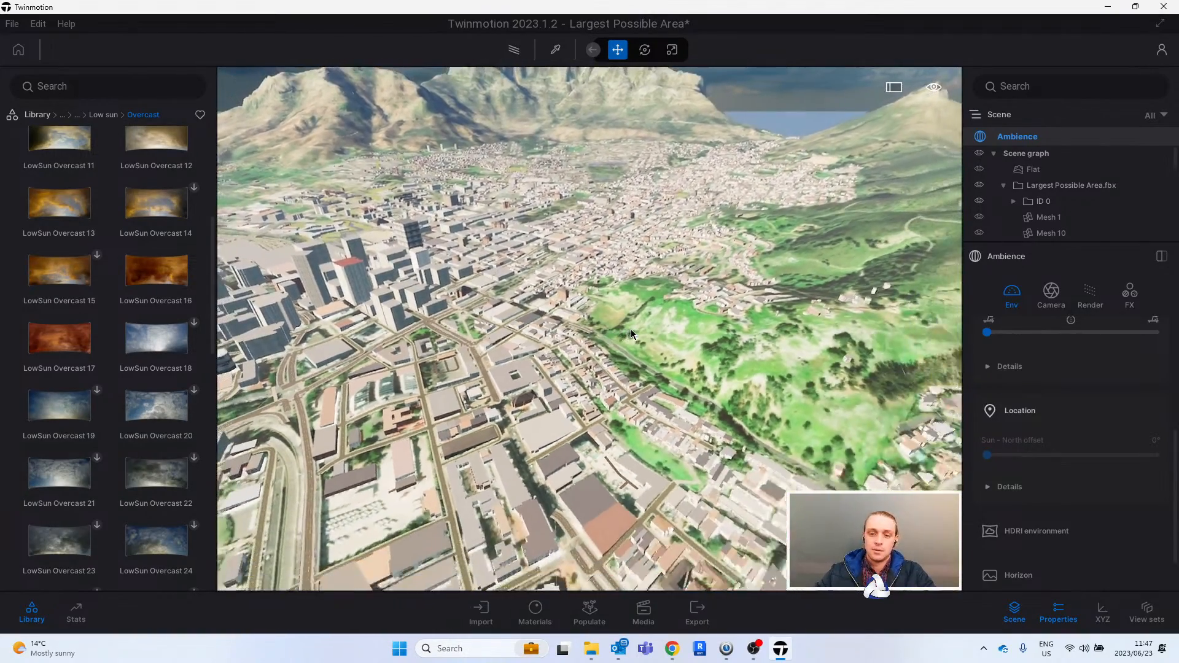
key(s)
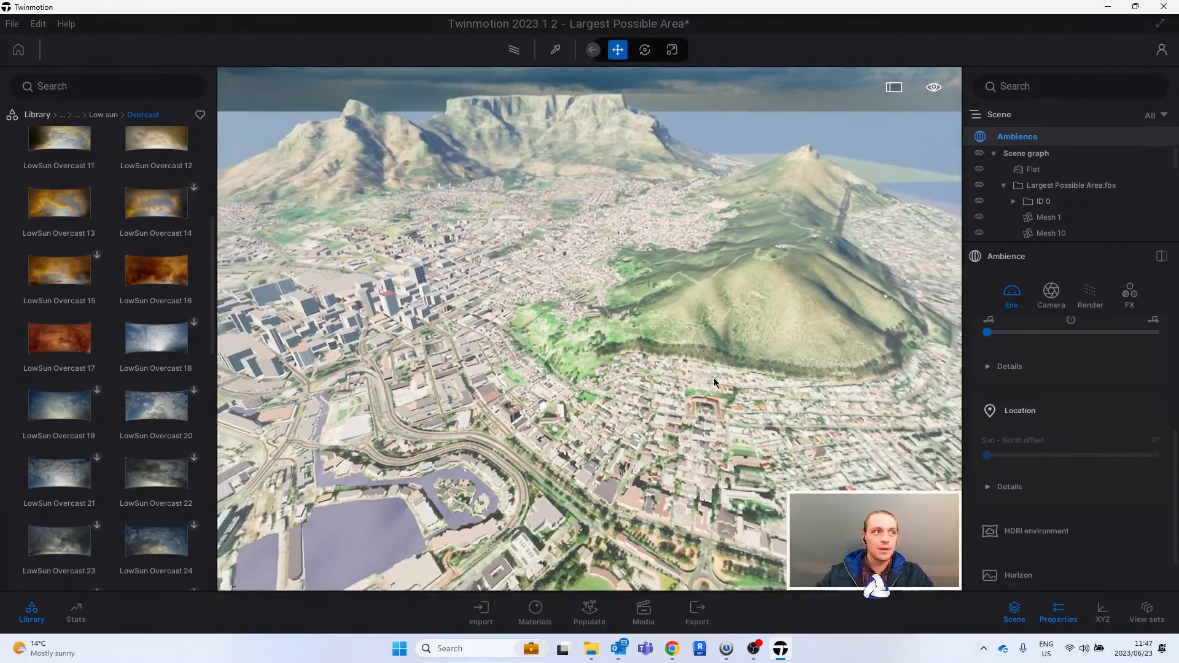
right_drag(590, 332, 553, 318)
key(s)
key(d)
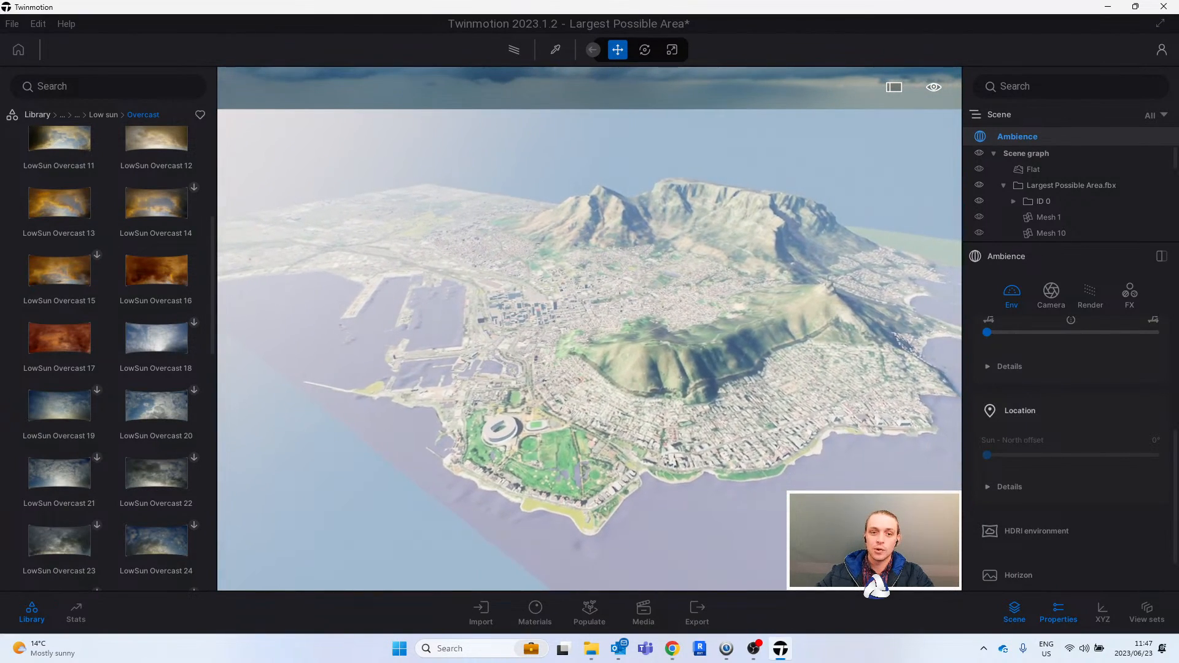
right_drag(630, 371, 624, 370)
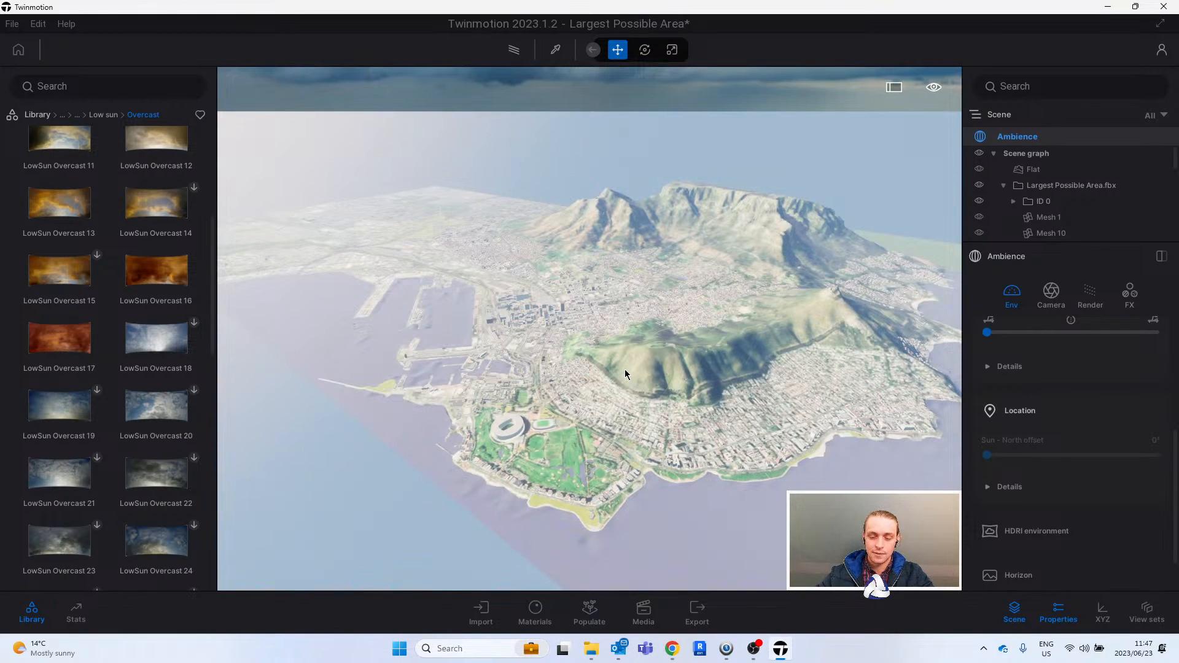
right_drag(803, 387, 688, 442)
key(d)
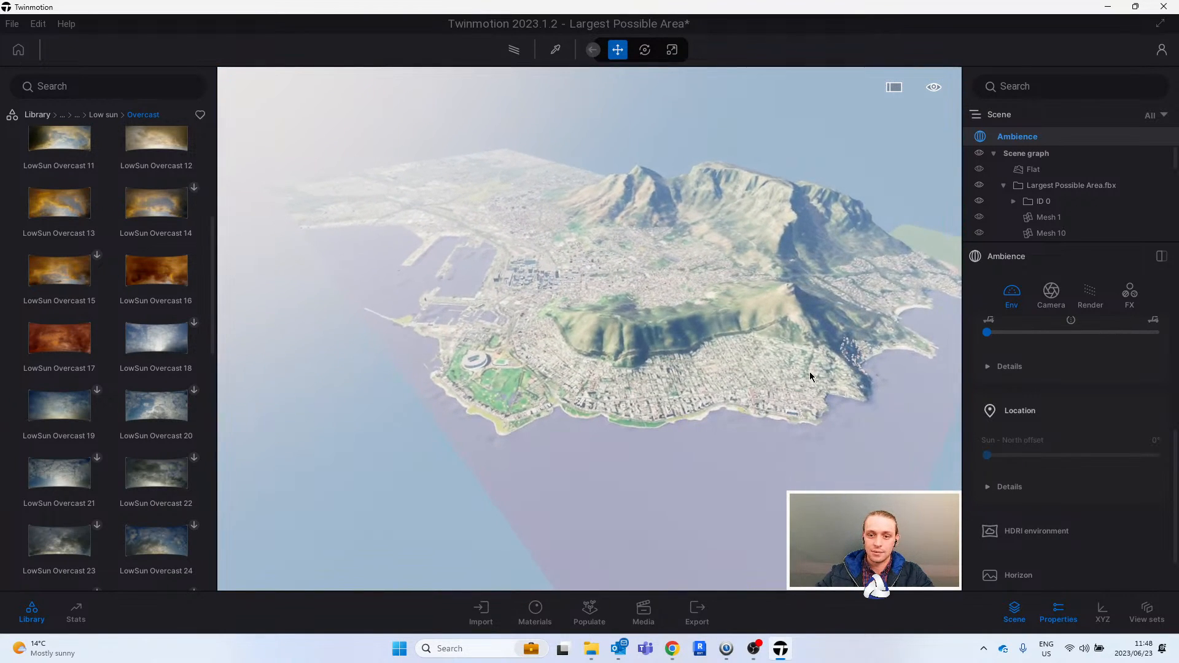
- Fly down to the coast and examine the beach, tidal pool and shoreline buildings up close
key(w)
right_drag(516, 258, 514, 236)
key(w)
right_drag(322, 175, 472, 297)
key(w)
key(w)
key(w)
key(w)
key(w)
mouse_move(724, 358)
shift+middle_down()
mouse_move(872, 362)
mouse_move(921, 344)
mouse_move(706, 353)
shift+middle_up()
key(w)
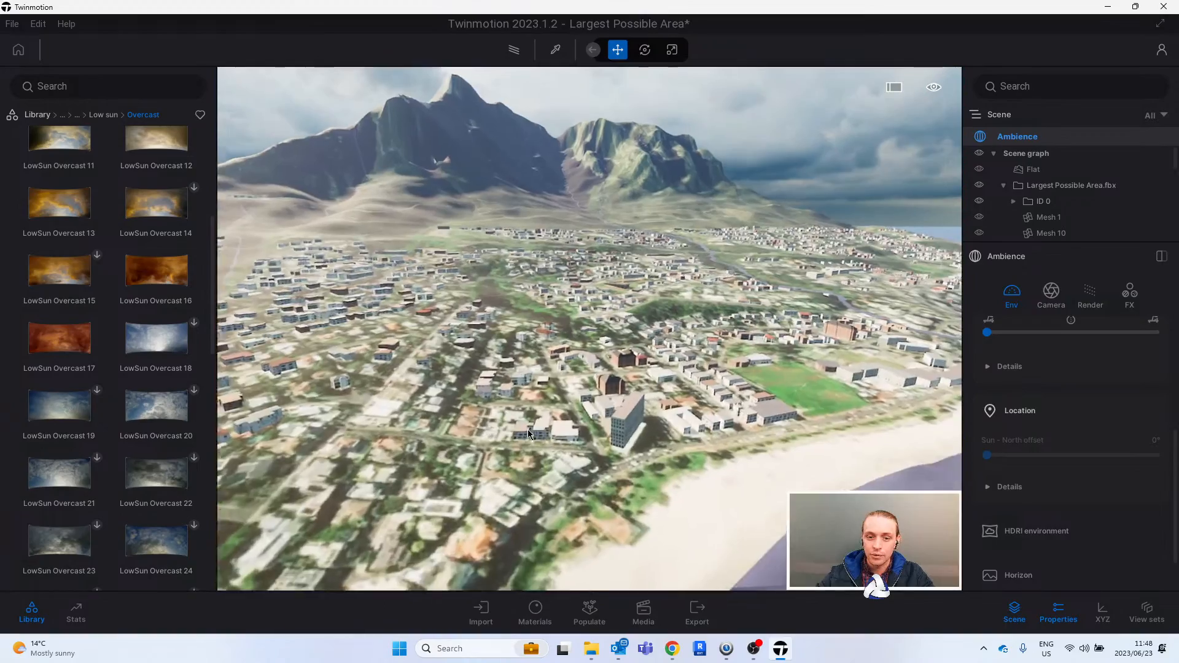
key(w)
right_drag(529, 430, 792, 412)
right_drag(792, 368, 658, 355)
key(w)
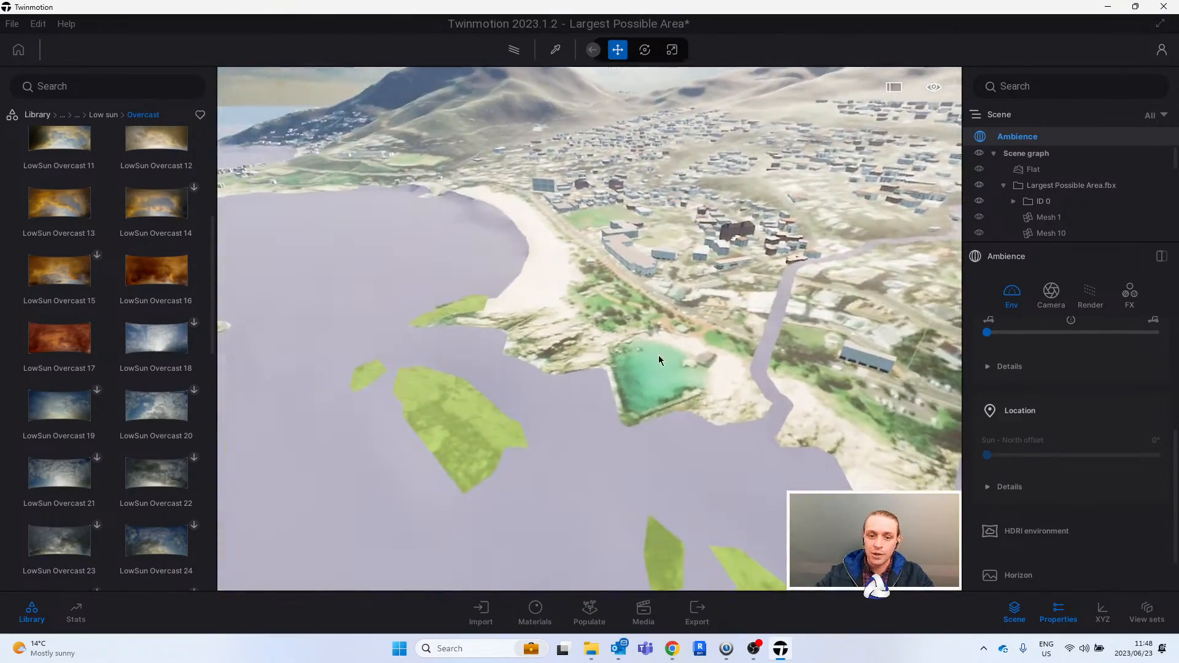
- Apply the Pool 01 water material from the library to the sea surface off the beach
right_drag(396, 337, 307, 326)
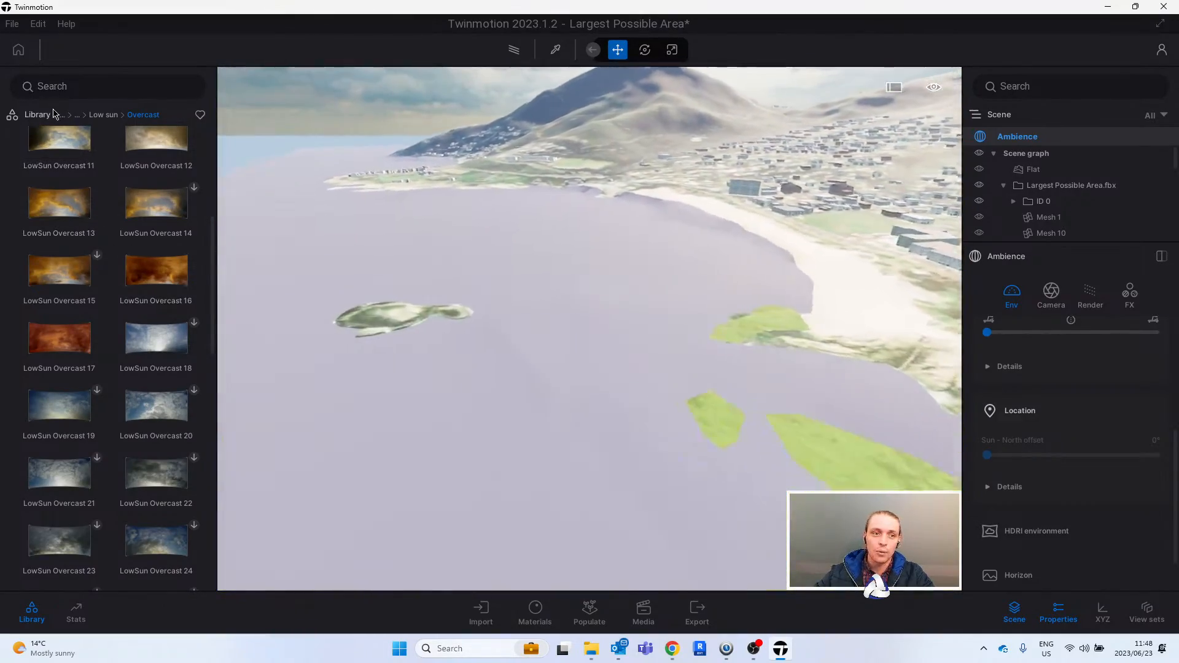
click(44, 114)
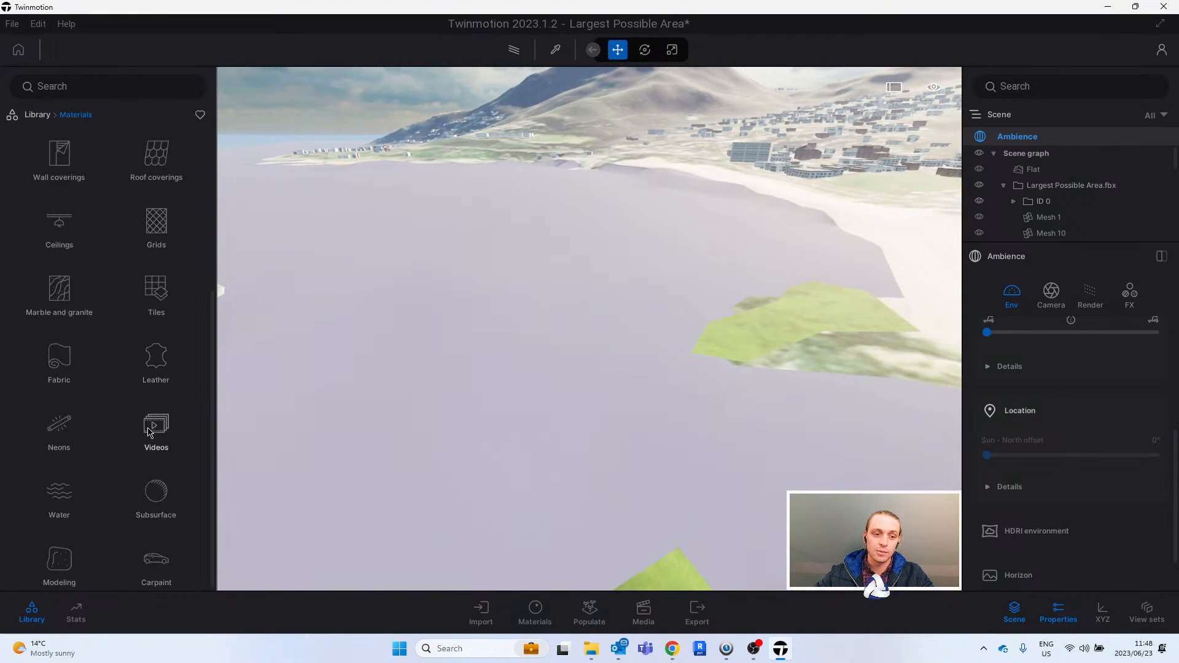
click(59, 491)
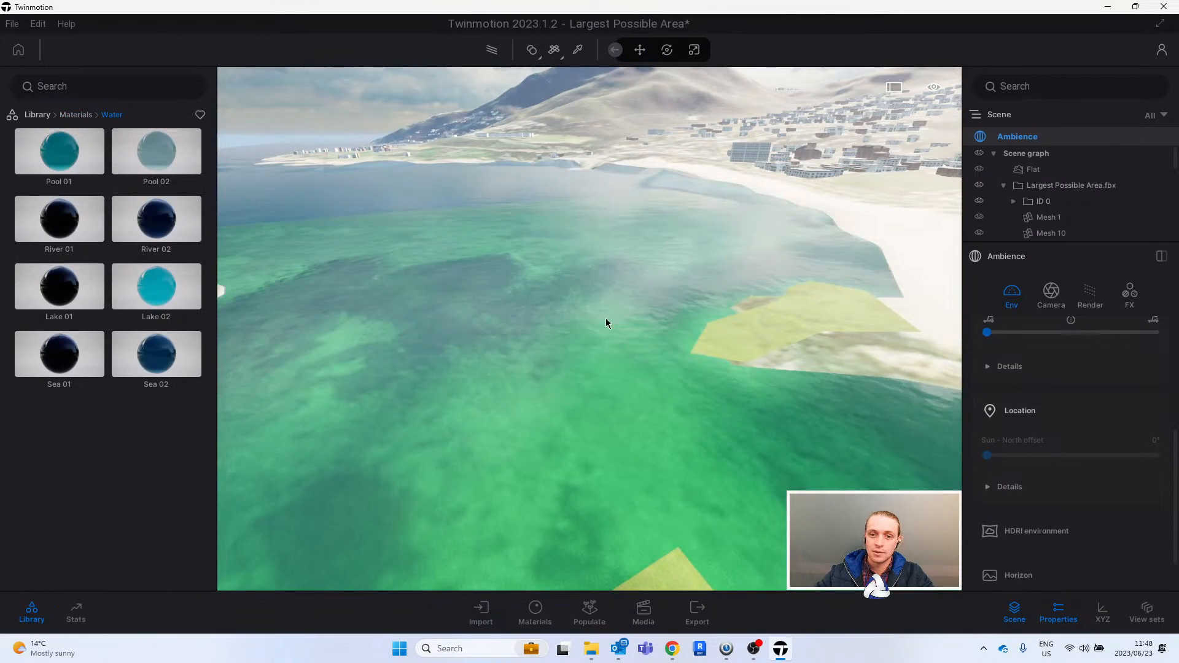
key(s)
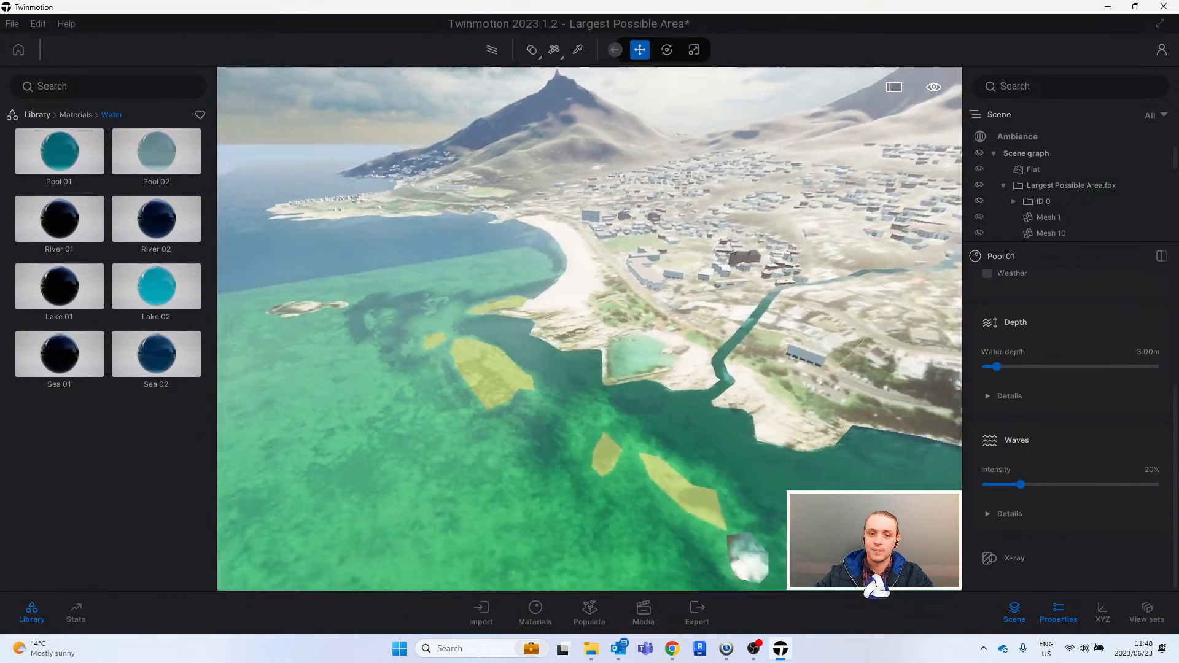
key(s)
- Examine the new water material and the terrain while flying inland over the mountain pass to the suburbs with lakes
right_drag(535, 316, 625, 332)
key(w)
key(w)
key(e)
key(w)
key(e)
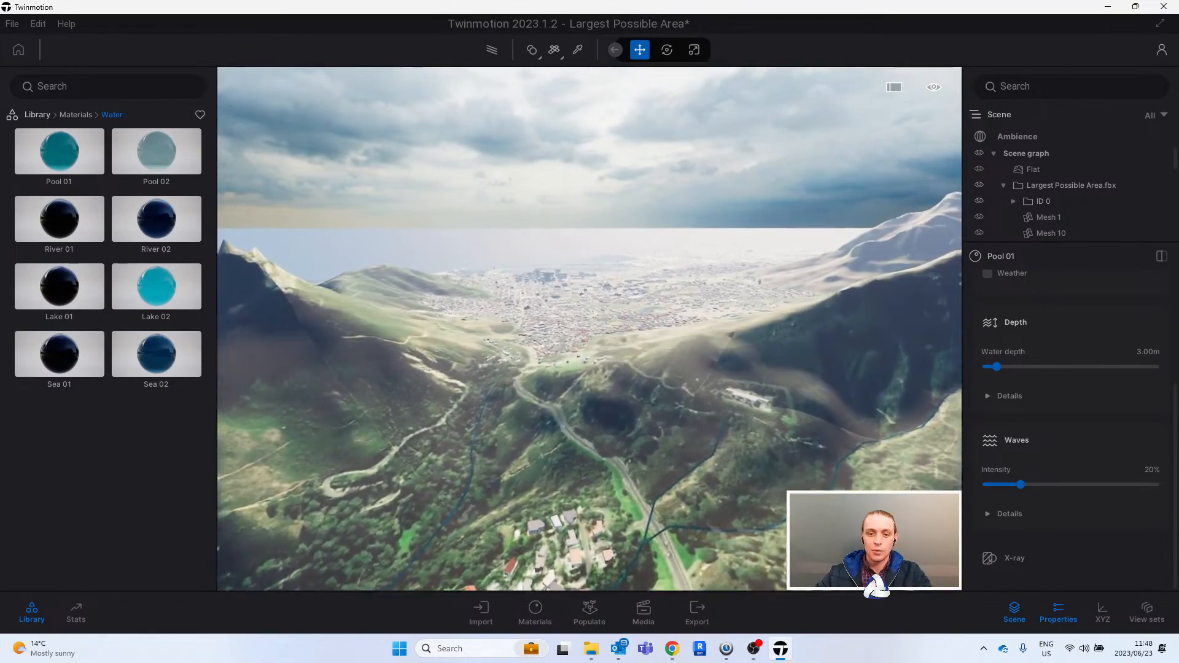
key(w)
key(q)
right_drag(625, 332, 656, 334)
key(w)
key(e)
key(a)
key(a)
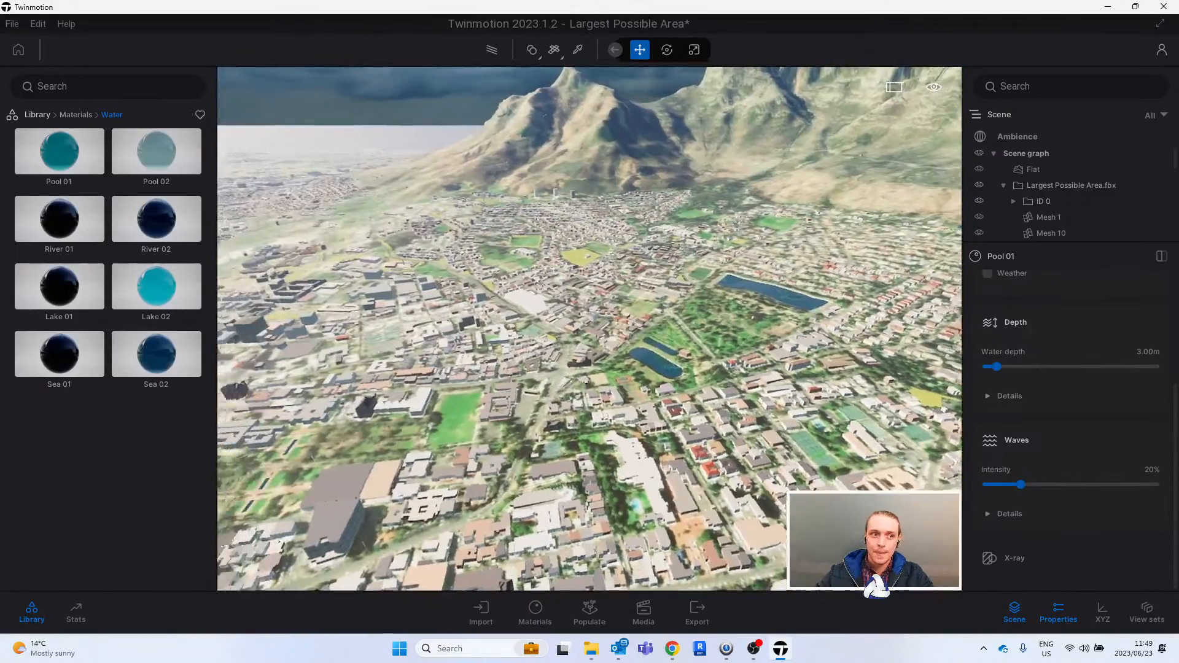
- Examine the green hillside, the city buildings and the mountain range in a low flight over the model
key(a)
right_drag(486, 330, 663, 305)
key(a)
key(w)
key(w)
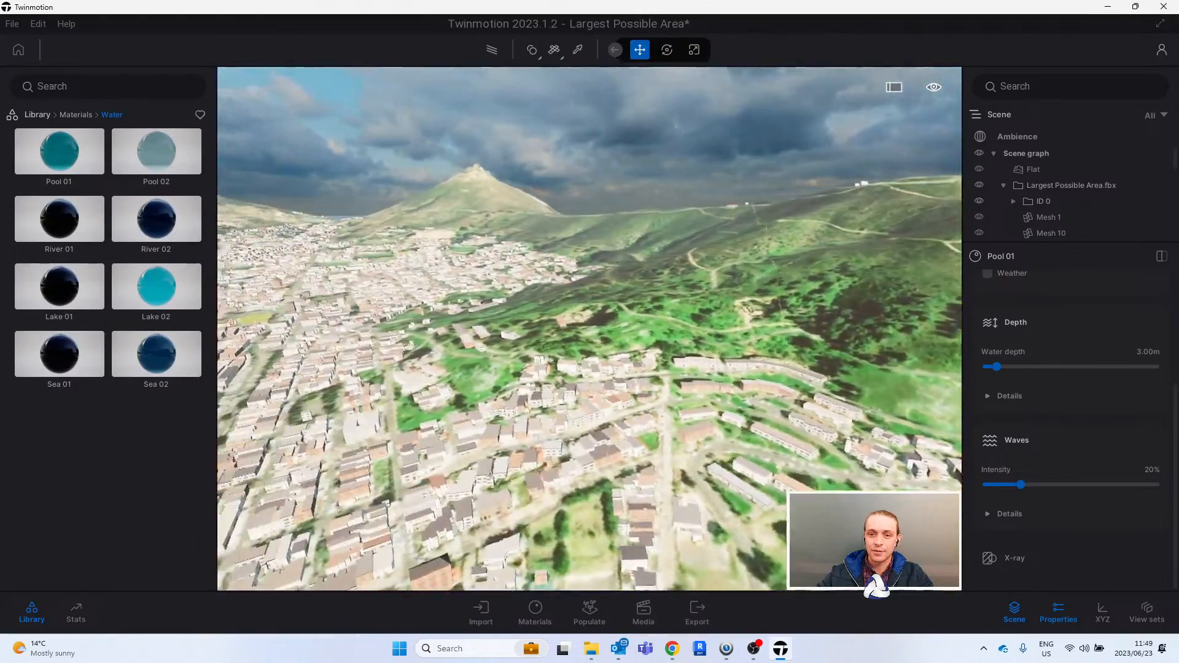
key(w)
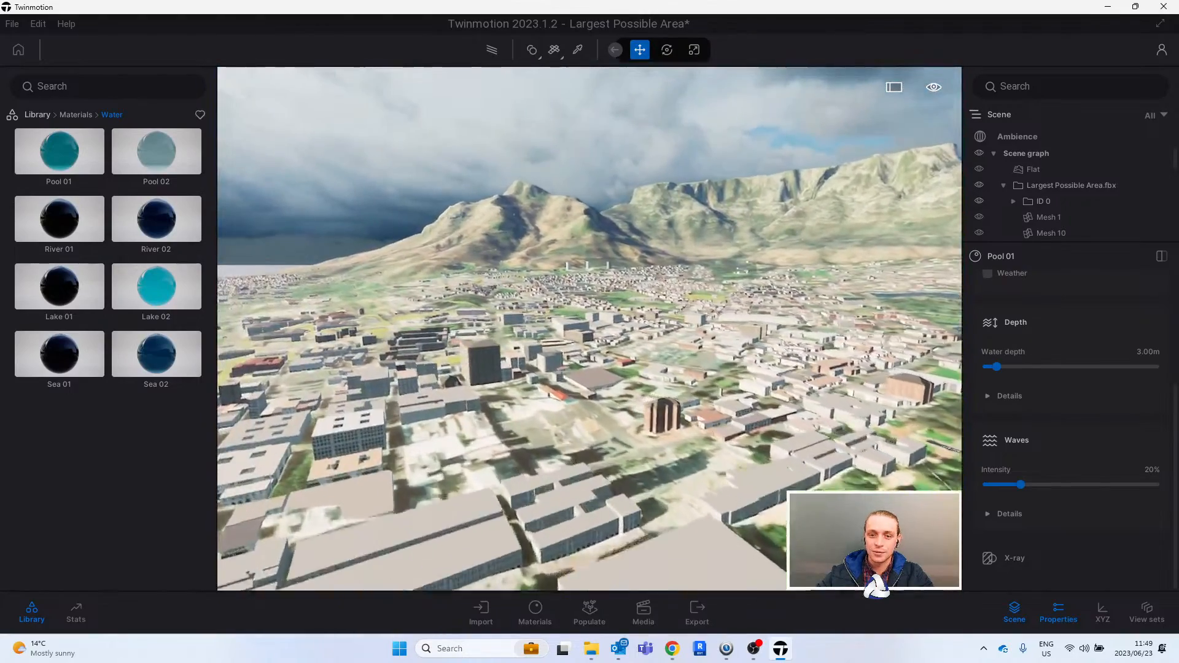
key(w)
key(w)
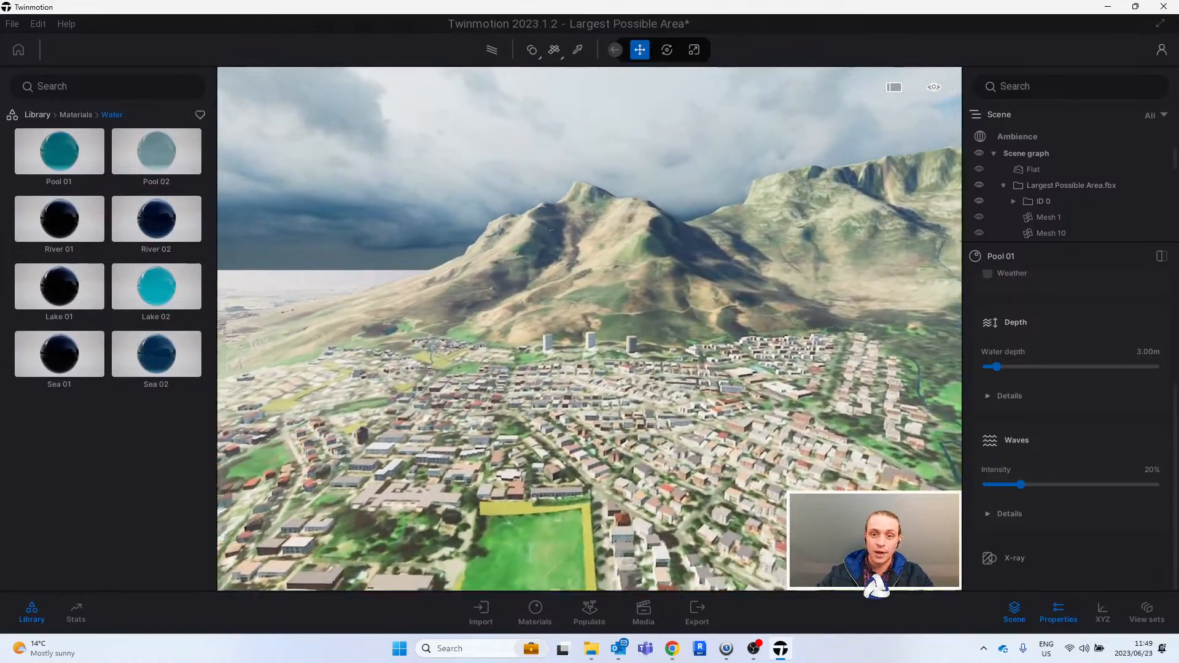
- Examine the city's outlying suburbs, sports fields and main roads, looking back towards the distant mountain
key(w)
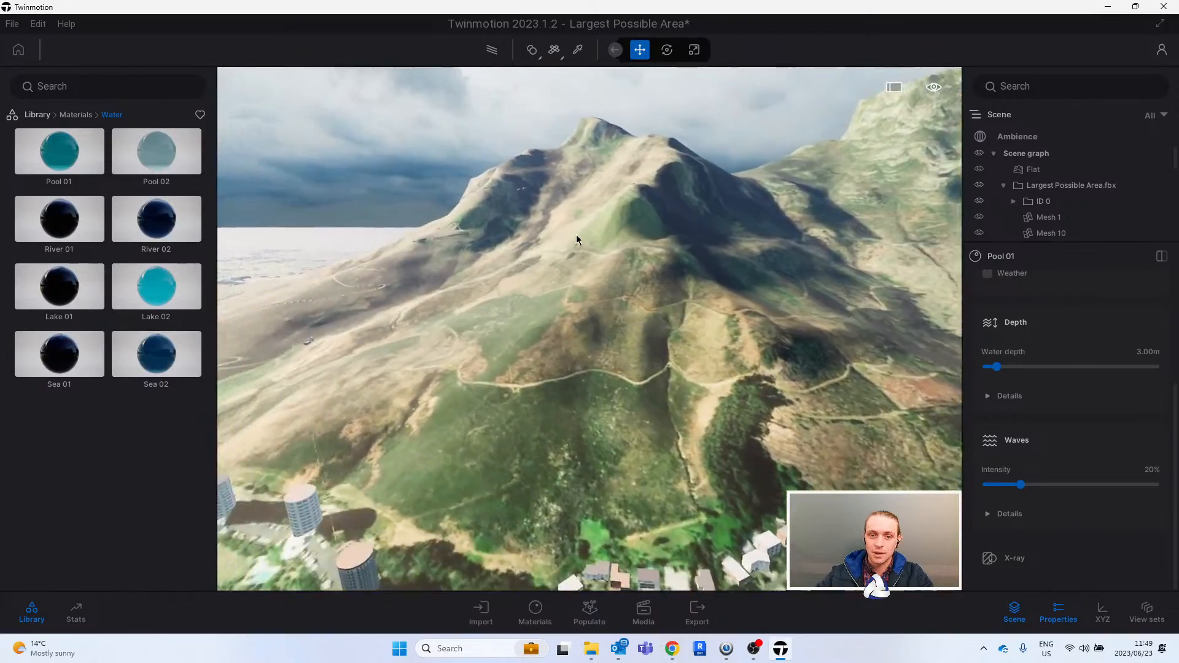
key(a)
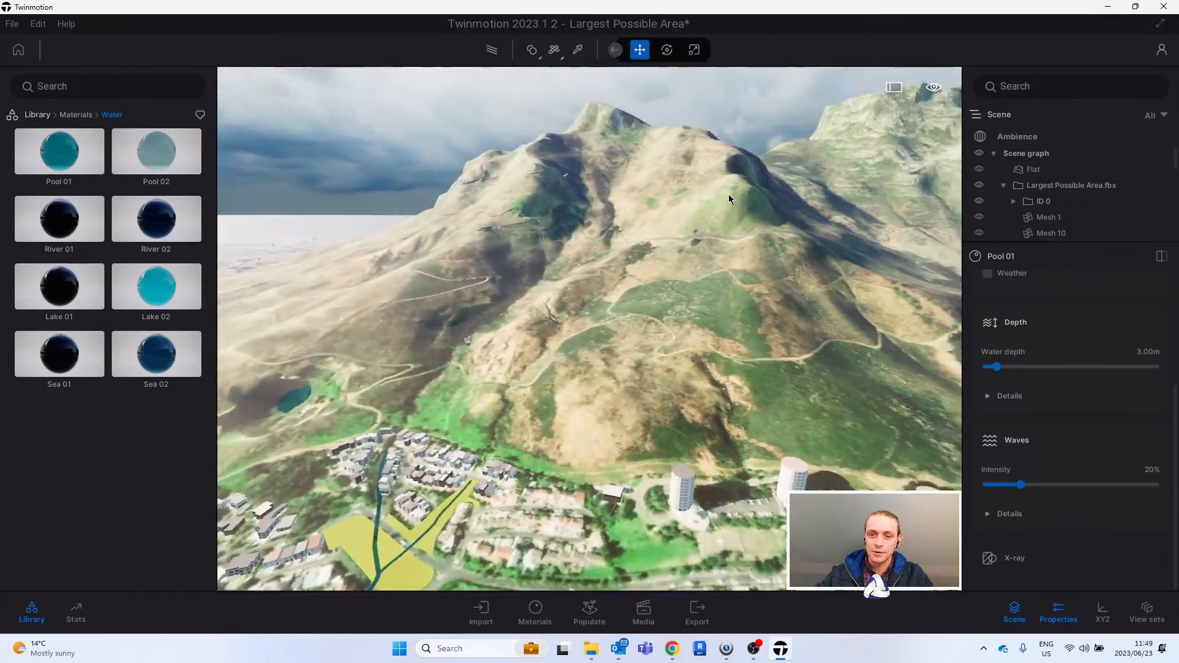
right_drag(728, 194, 694, 166)
key(w)
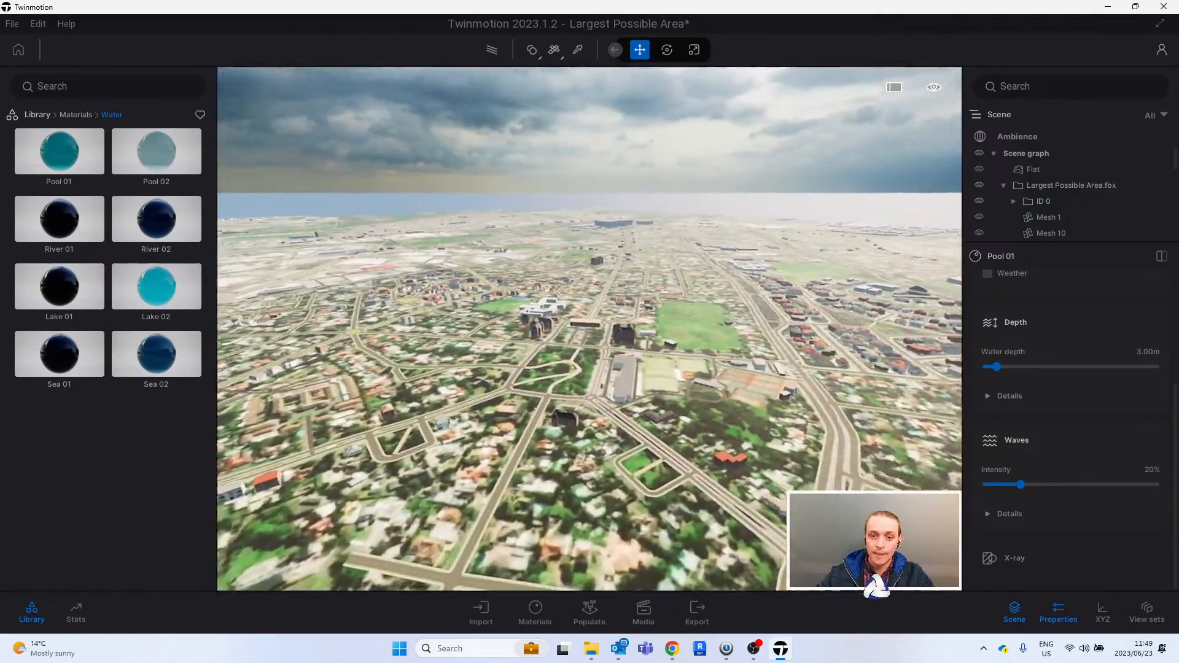
key(w)
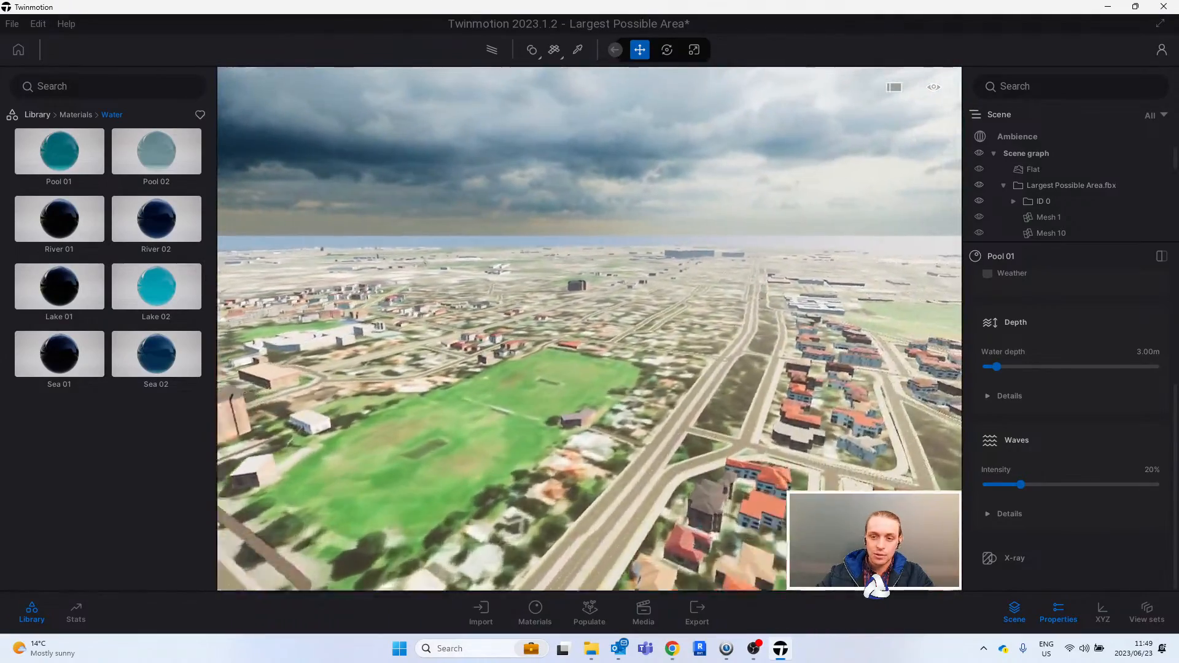
right_drag(589, 329, 270, 374)
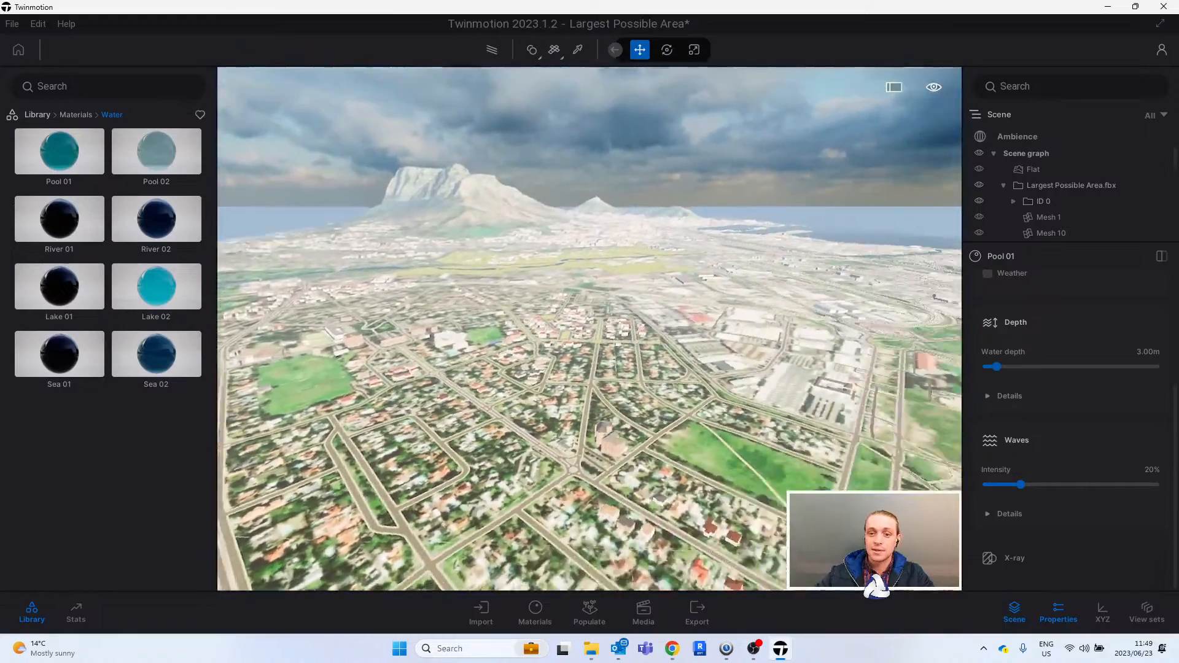
right_drag(589, 328, 909, 368)
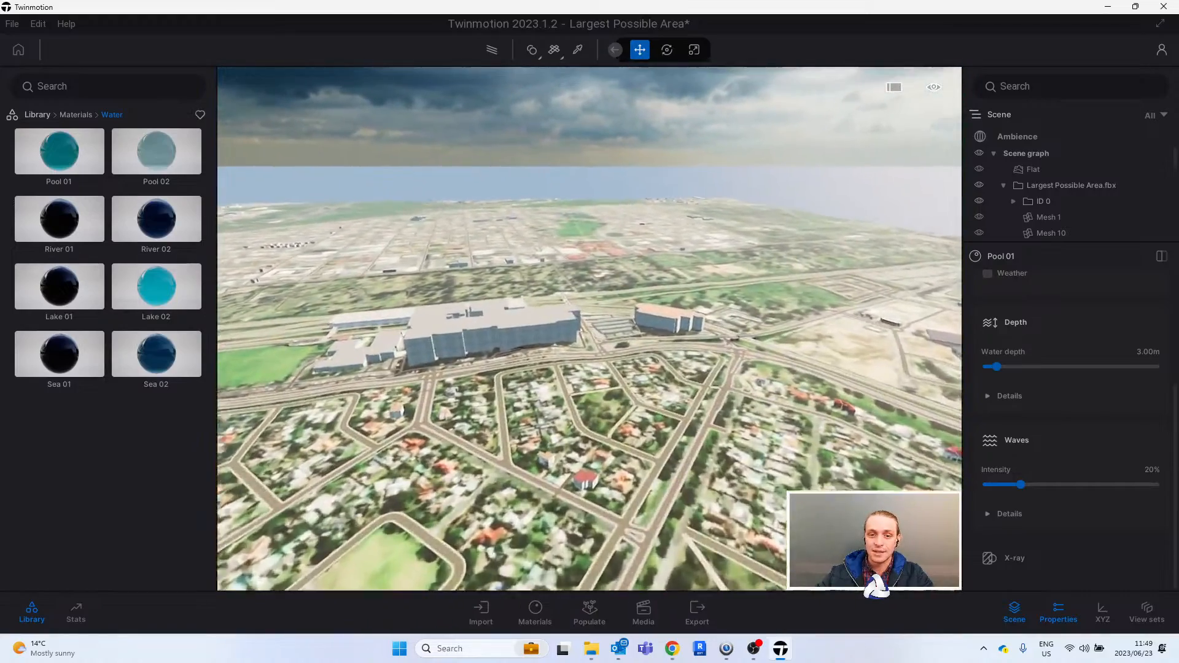
key(w)
right_drag(590, 329, 261, 287)
key(d)
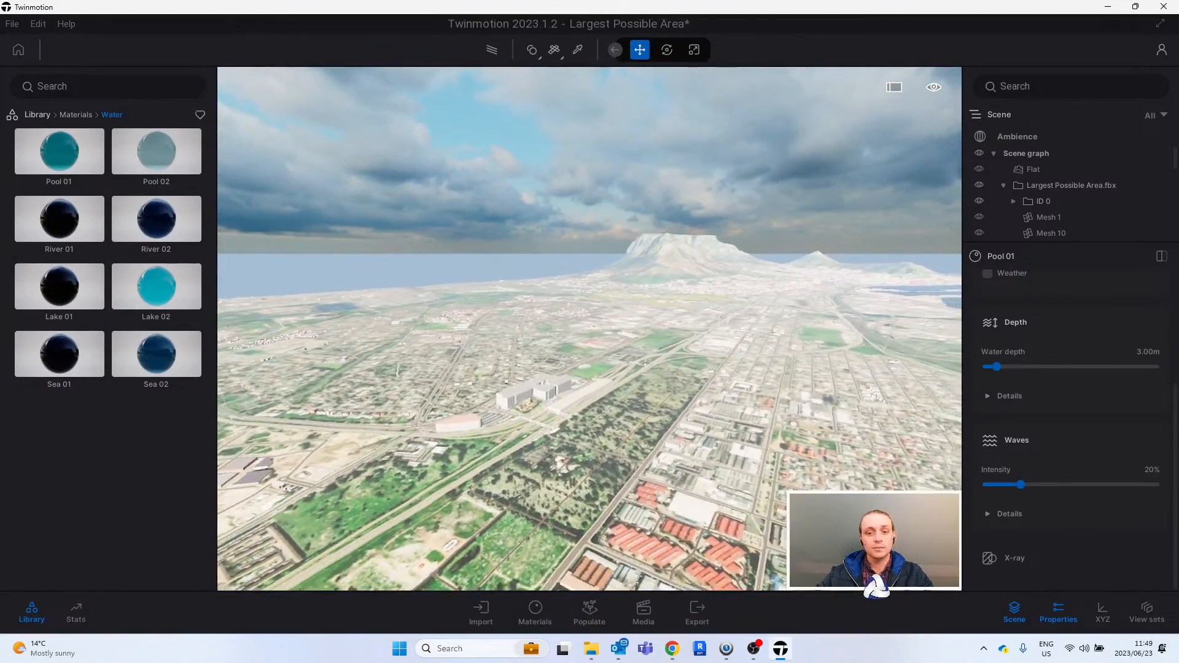
- Examine the gridded residential streets, the coastline and the river crossing in a flight towards the mountain
right_drag(589, 329, 803, 297)
key(w)
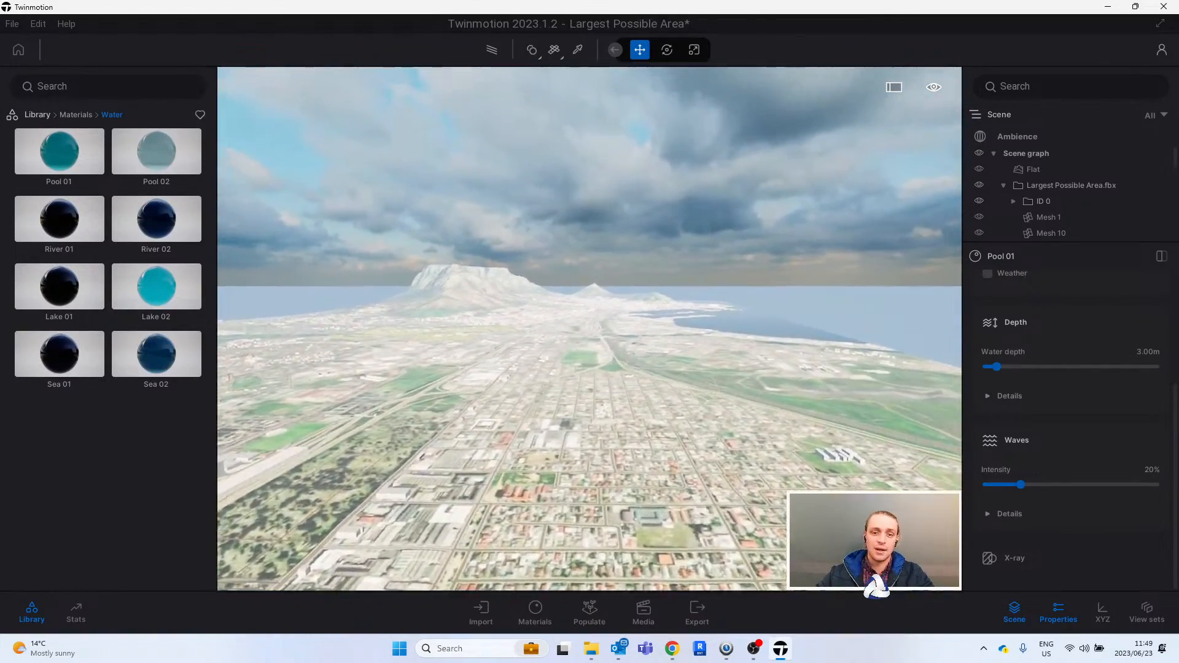
key(w)
right_drag(592, 245, 576, 244)
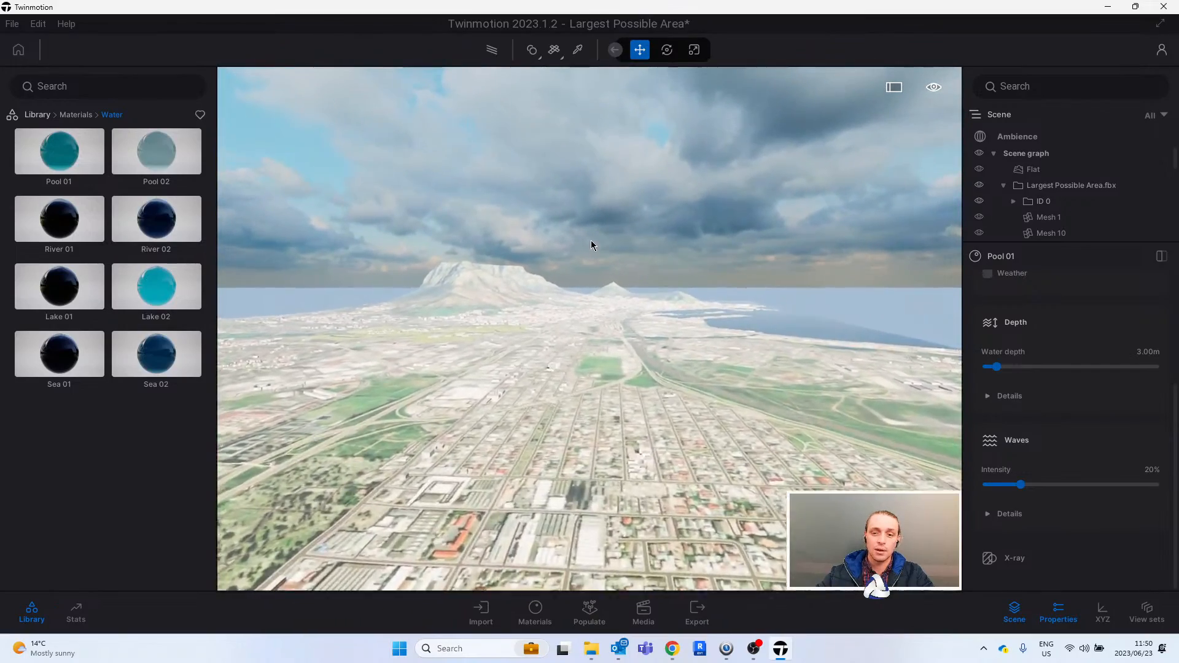
key(w)
right_drag(646, 265, 657, 240)
key(w)
- Examine the rail yards, the harbour and the city bowl with its reservoirs below the flat-topped mountain
key(w)
right_drag(605, 287, 604, 293)
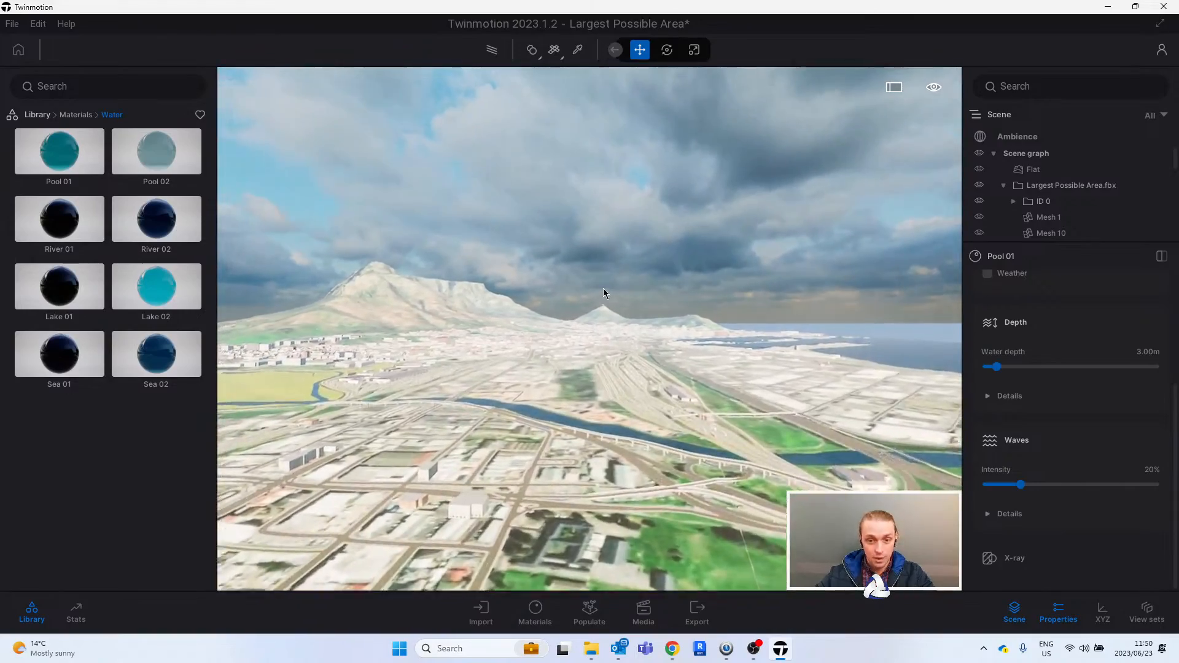
key(w)
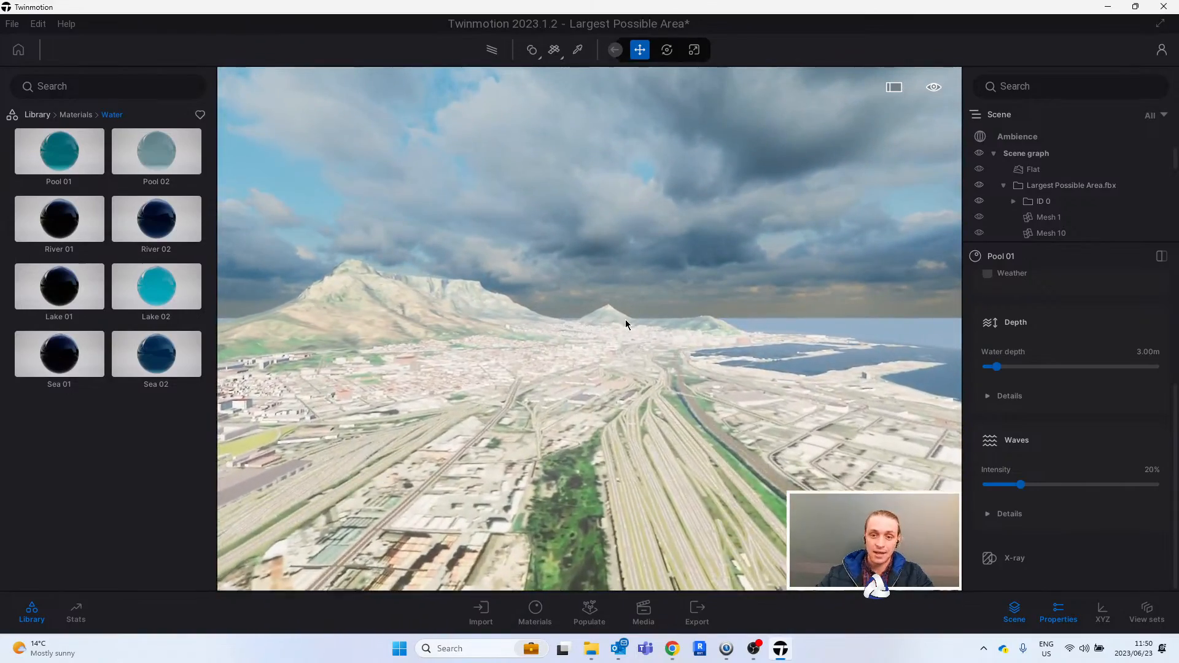
key(w)
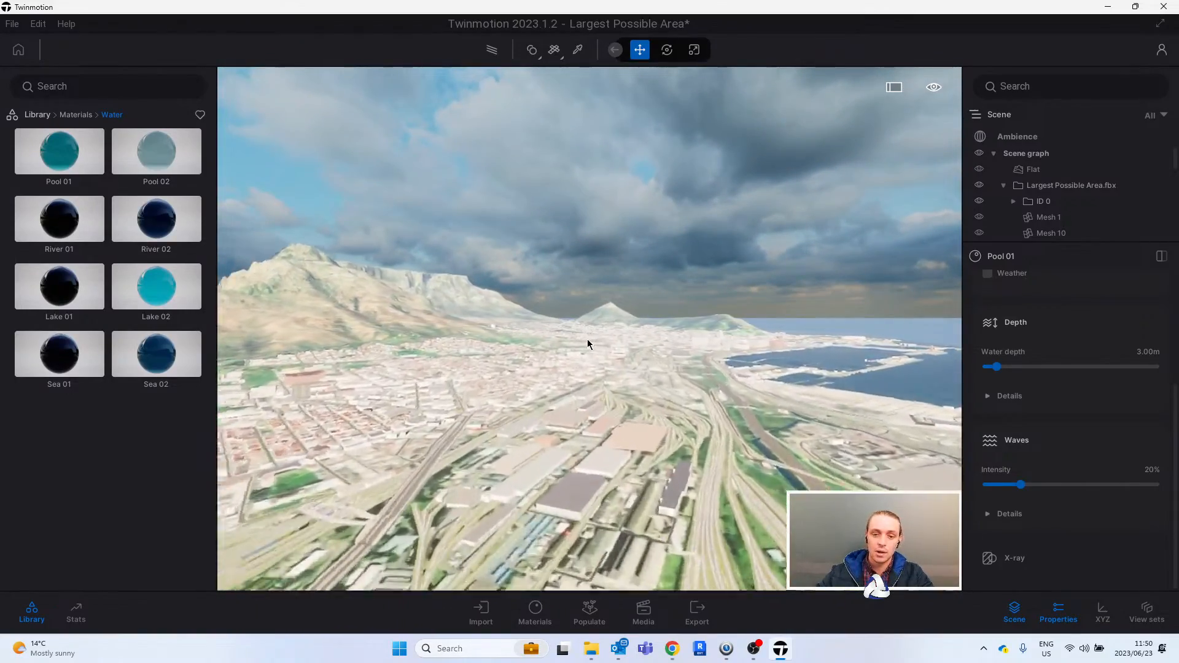
key(w)
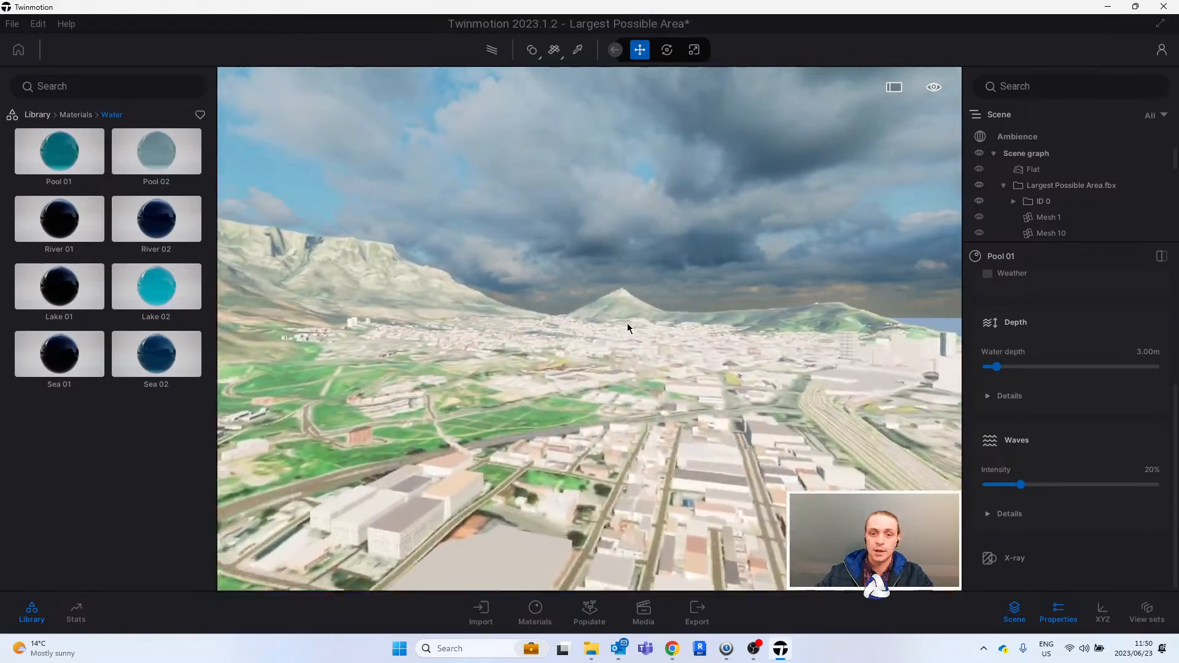
key(w)
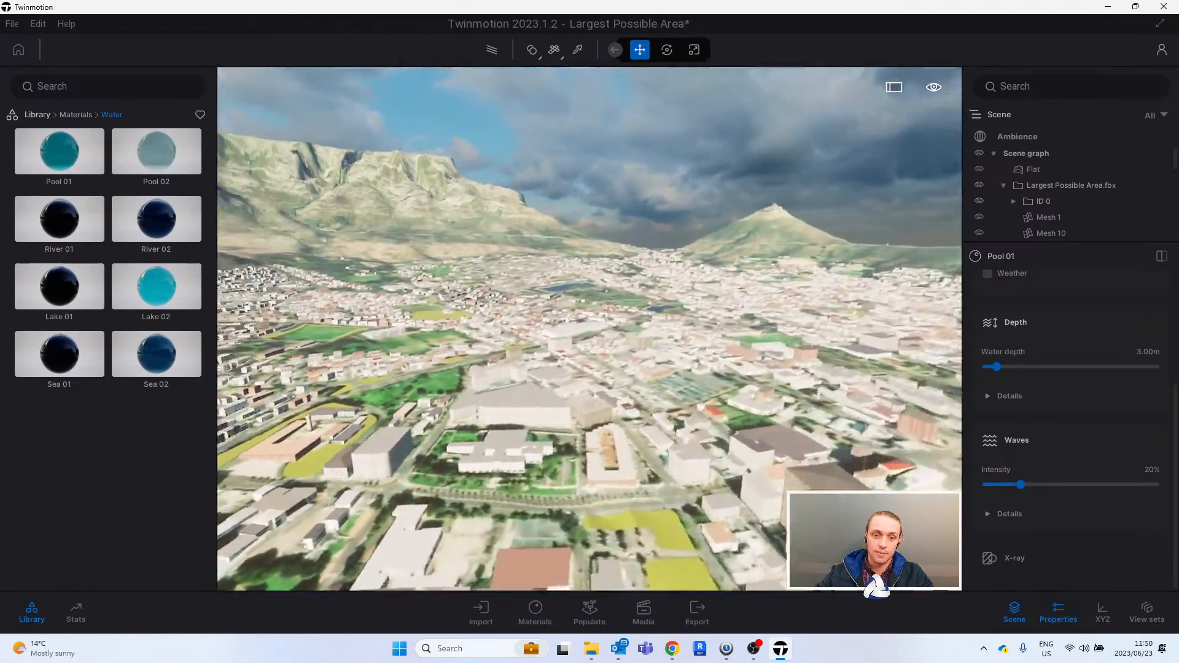
key(s)
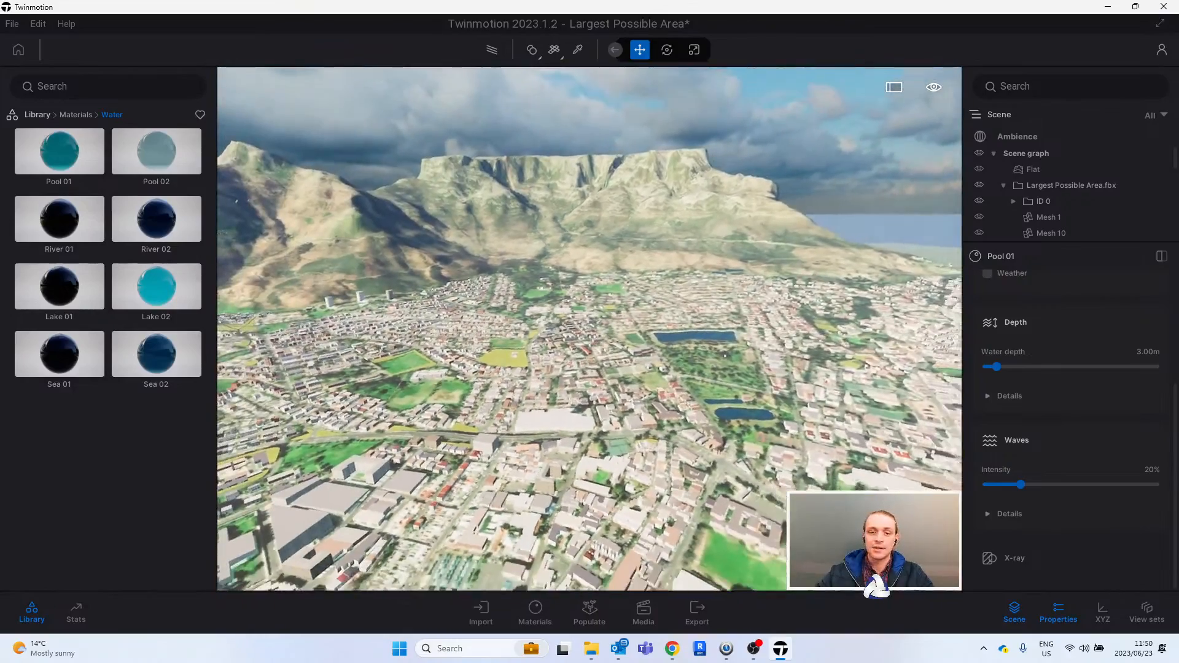
key(s)
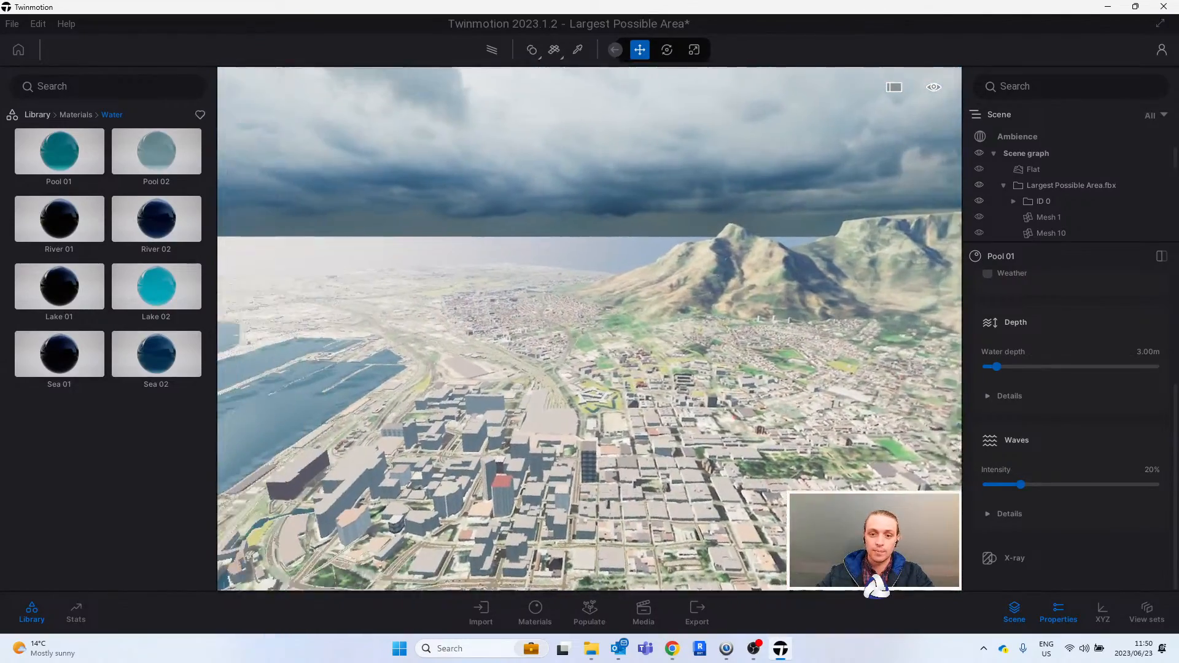
- Fly down to the high-rise towers and examine the dual carriageway with moving traffic beside them
right_drag(590, 329, 485, 340)
key(w)
key(q)
key(w)
key(w)
key(w)
key(w)
key(Escape)
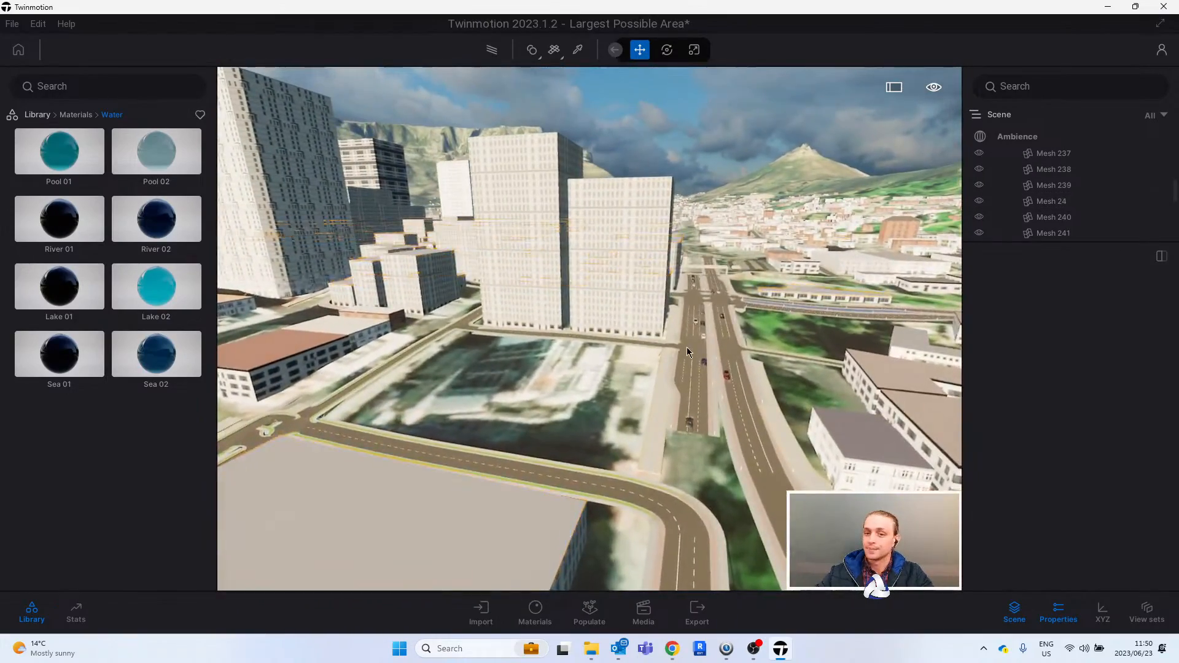
key(w)
right_drag(295, 304, 320, 294)
key(e)
- Return the library to its main categories and open the scene's Ambience environment settings
click(35, 117)
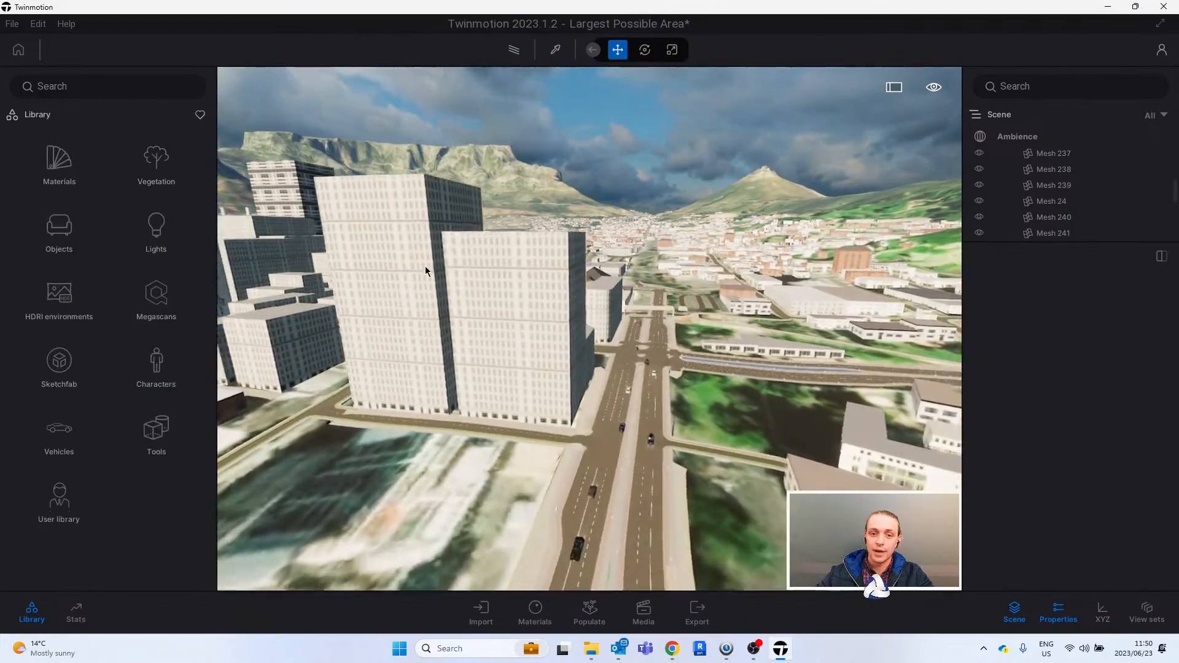
key(w)
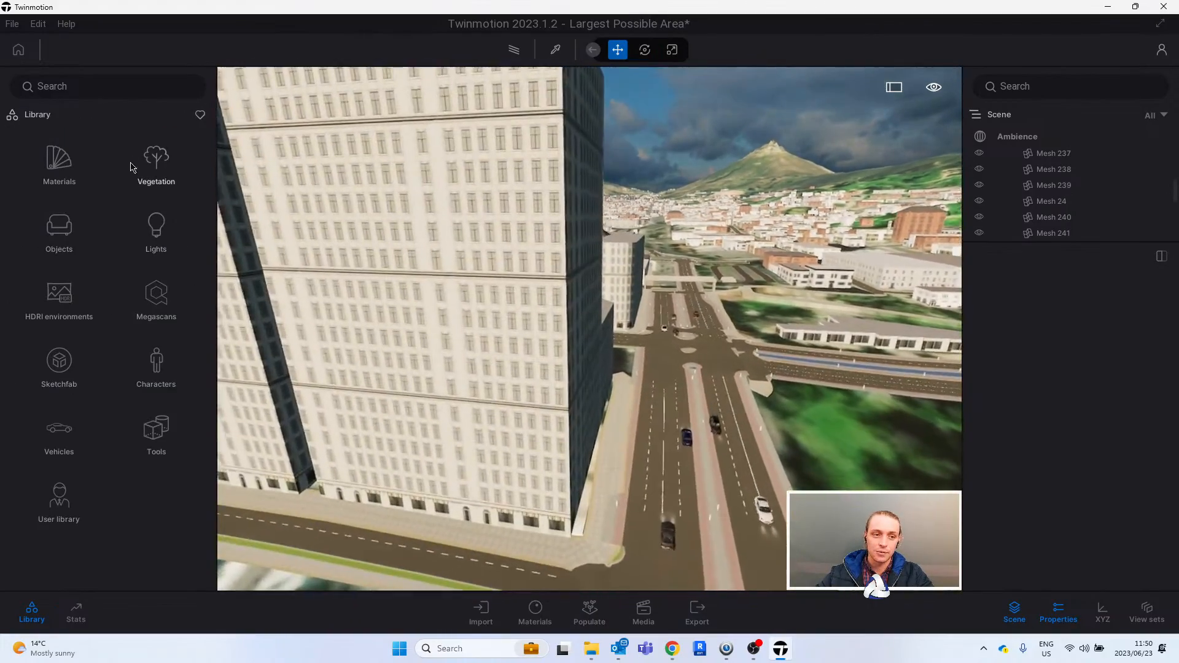
drag(647, 262, 527, 258)
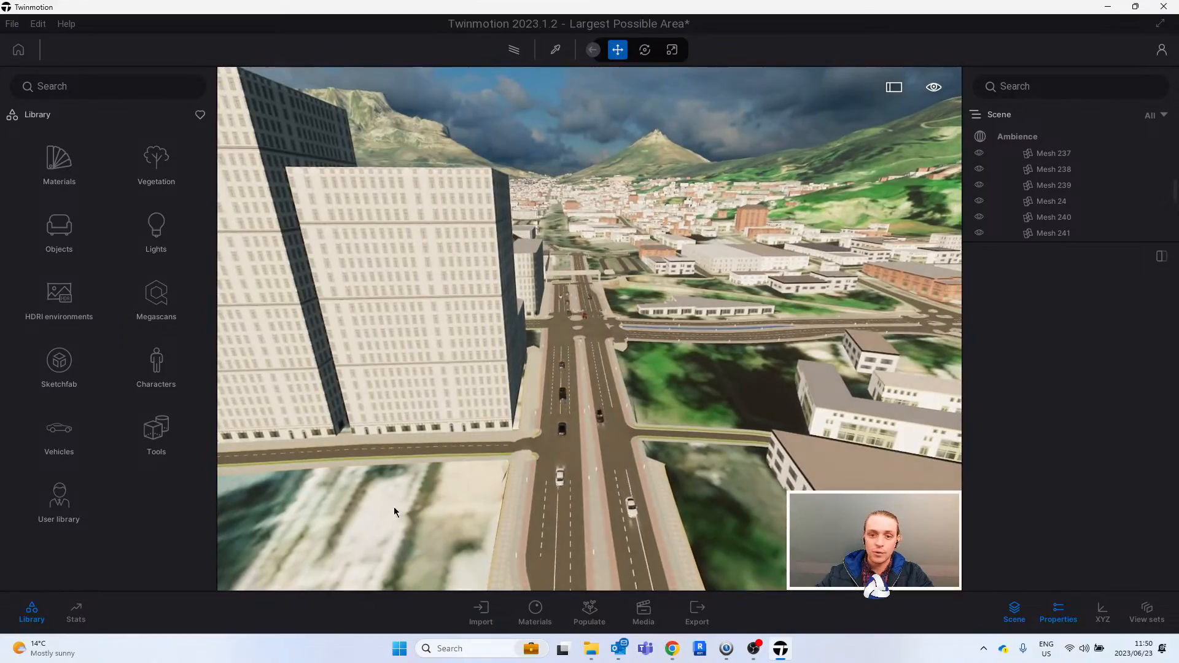
right_drag(650, 341, 733, 328)
middle_drag(734, 328, 731, 455)
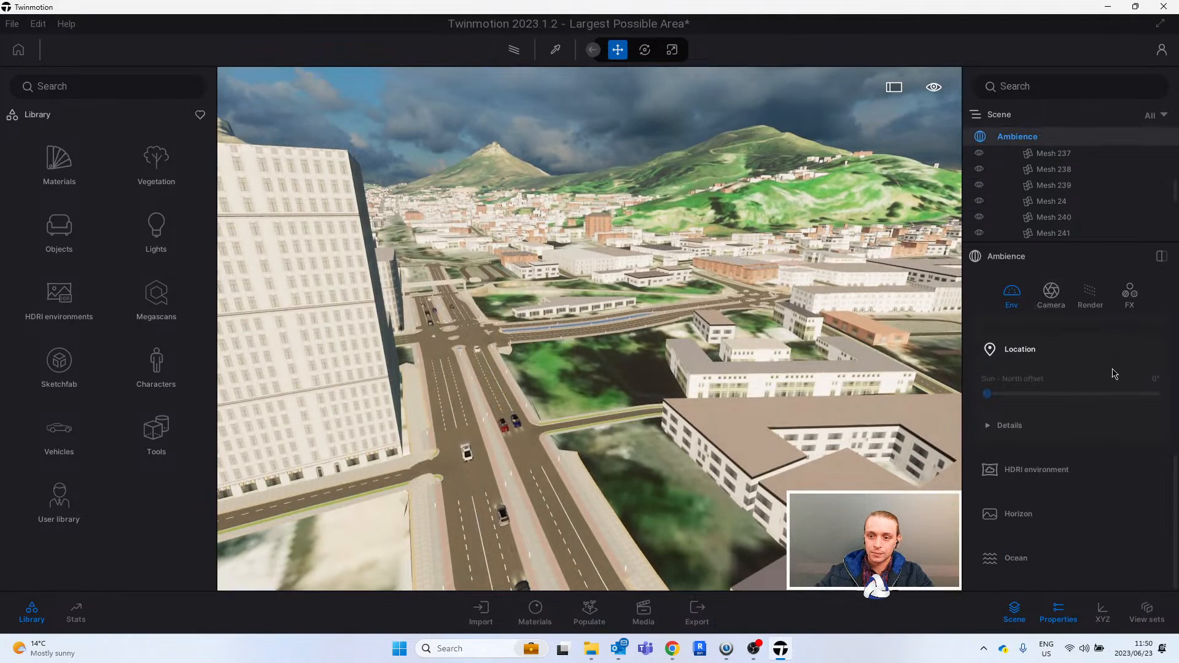
- Frame the towers, the dual carriageway and the green hillside, and turn on path tracing for that view
right_drag(554, 323, 590, 313)
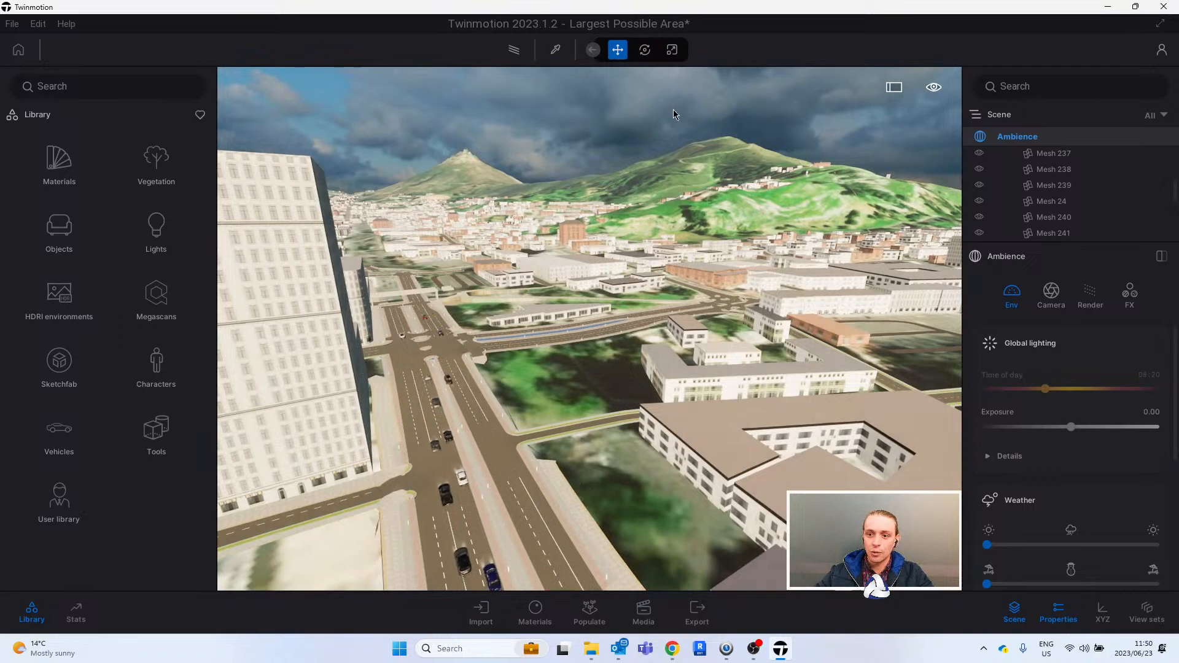
right_drag(753, 202, 731, 211)
key(a)
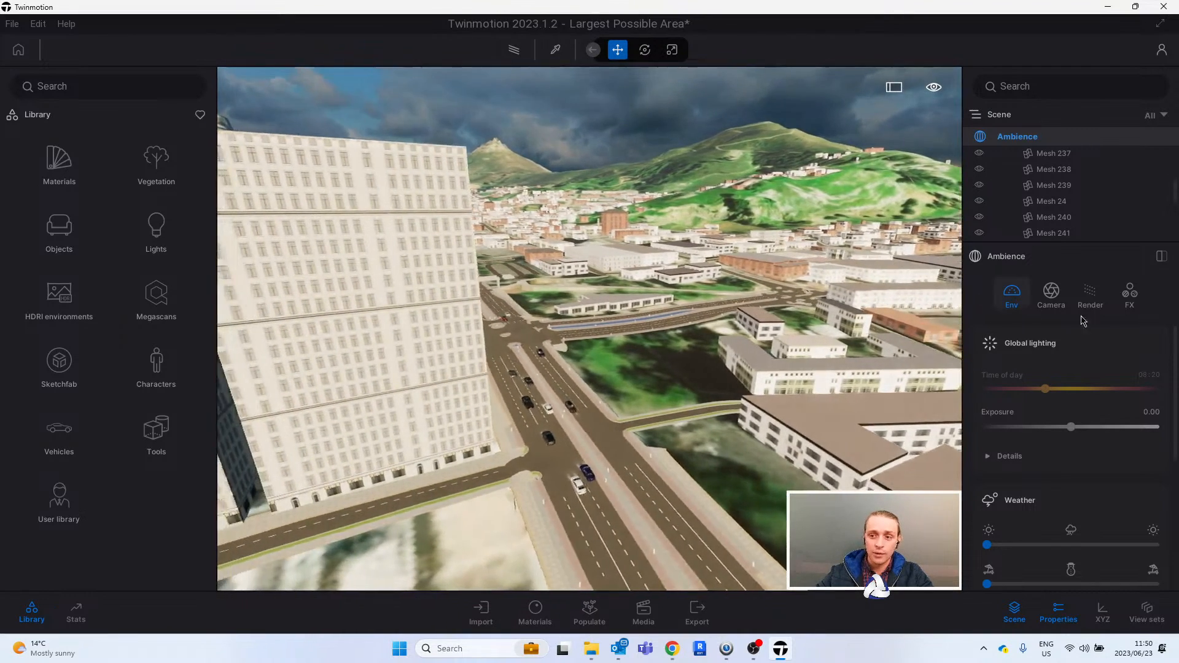
key(d)
key(w)
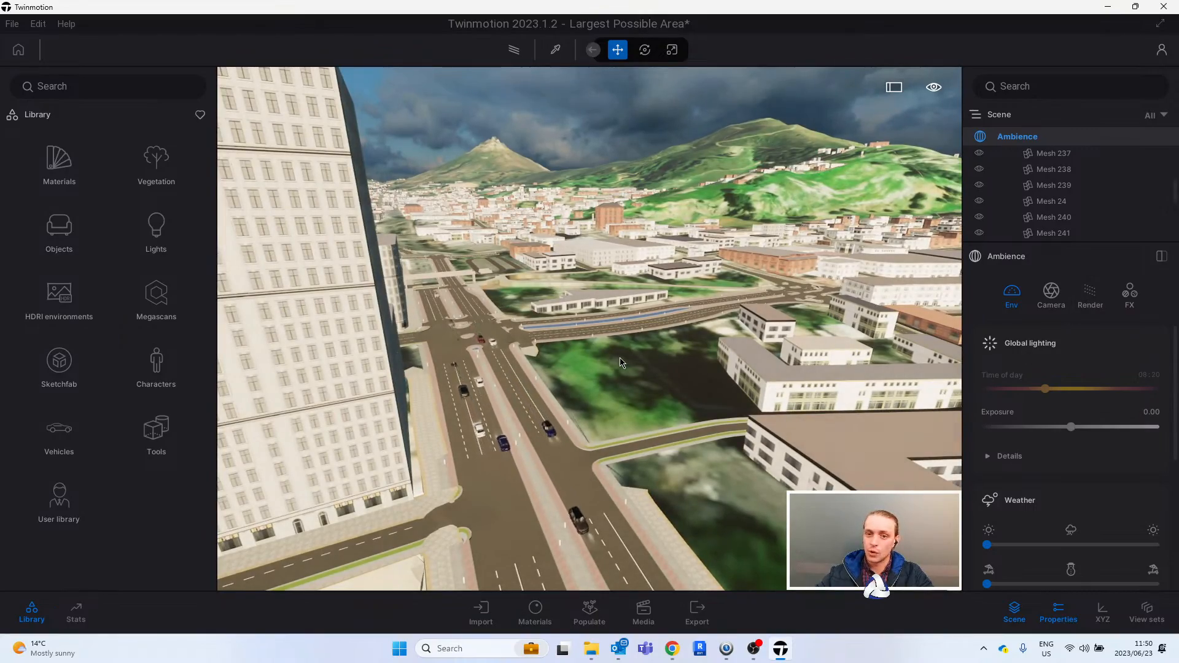
key(s)
right_drag(620, 358, 605, 313)
key(w)
key(d)
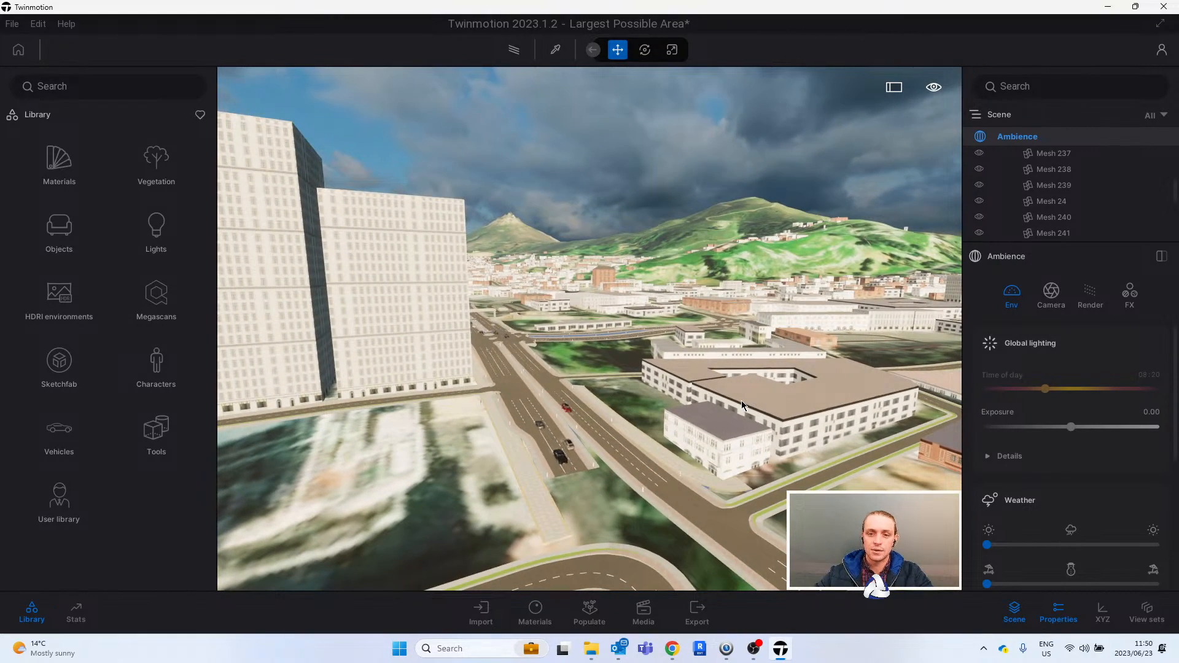
key(r)
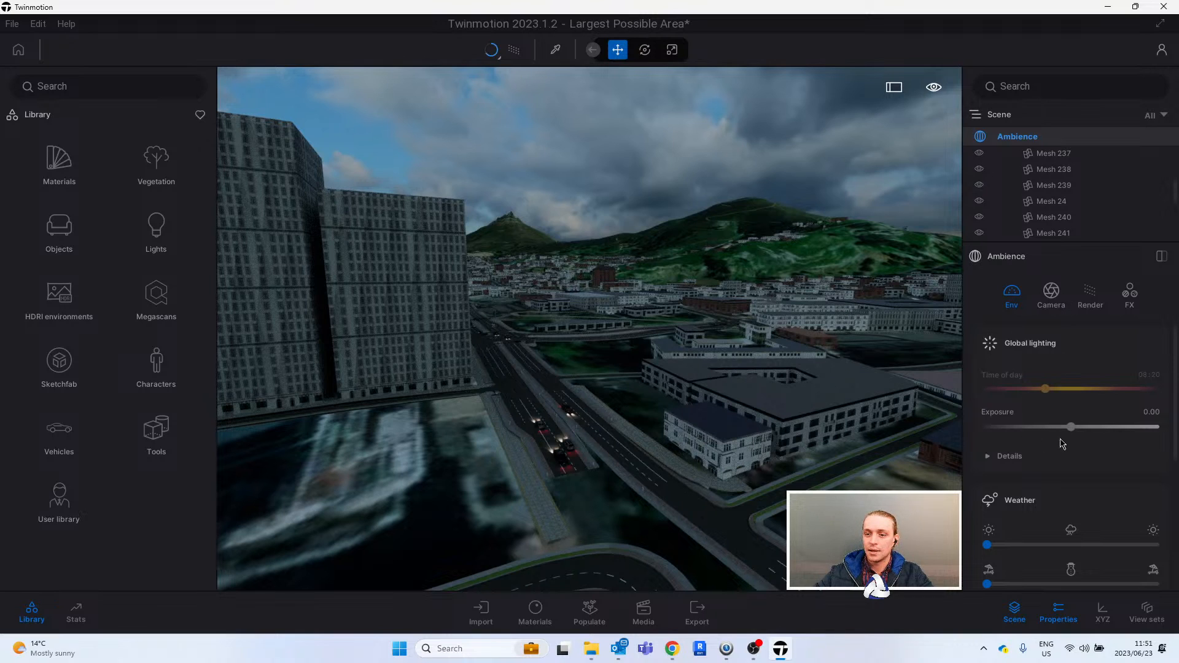
- Set the HDRI environment's skydome intensity to 4.00 in the Ambience settings
drag(1176, 390, 1176, 519)
scroll(1055, 481, up, 2)
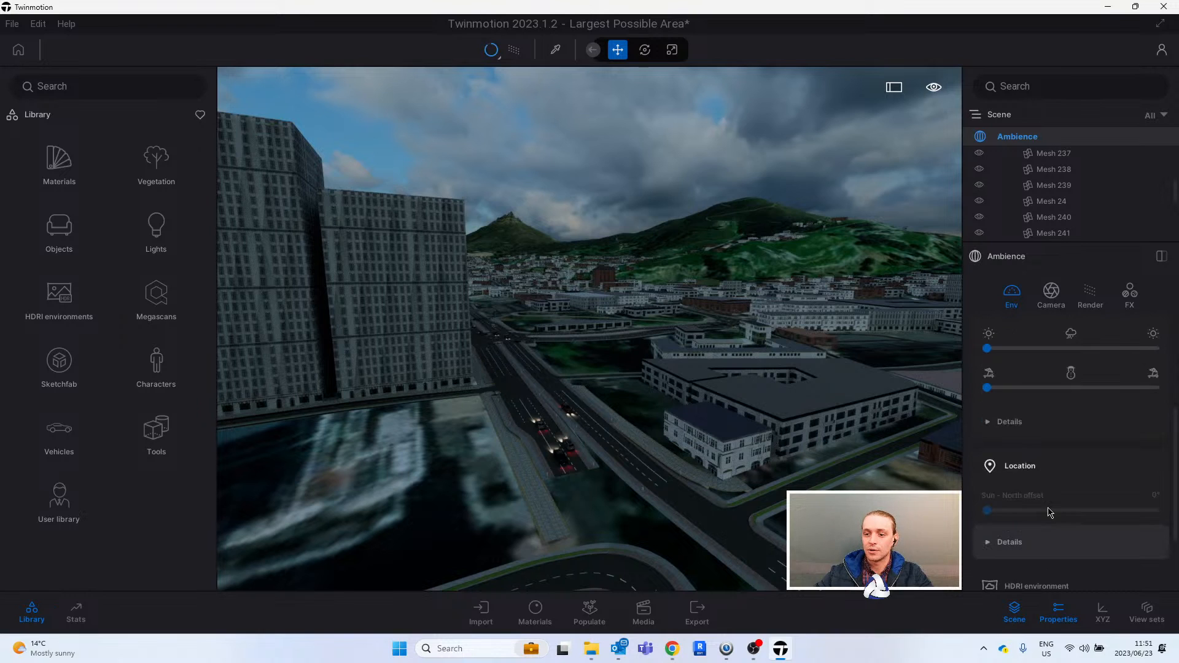
scroll(1058, 578, down, 2)
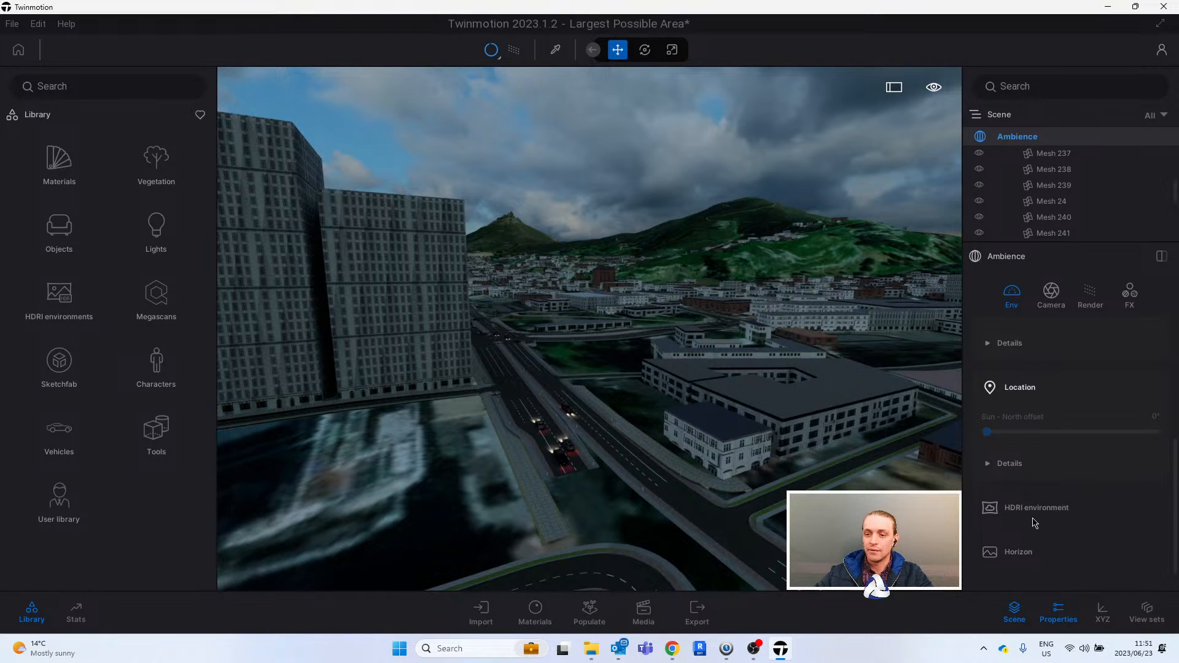
scroll(1035, 514, down, 1)
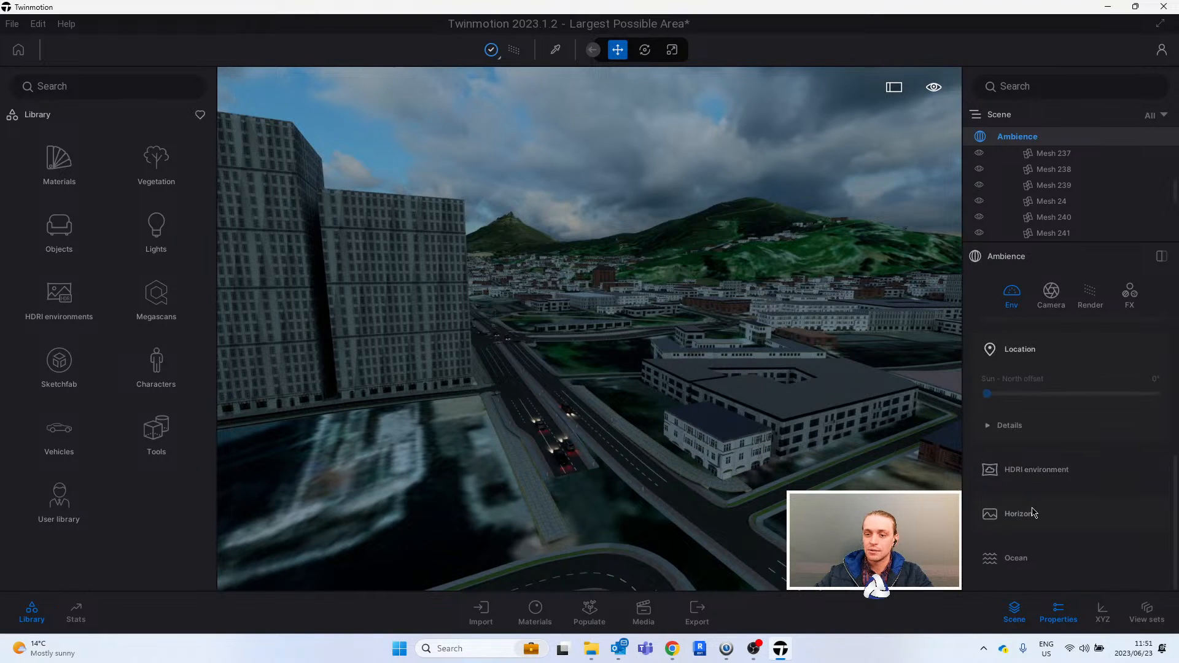
click(1048, 471)
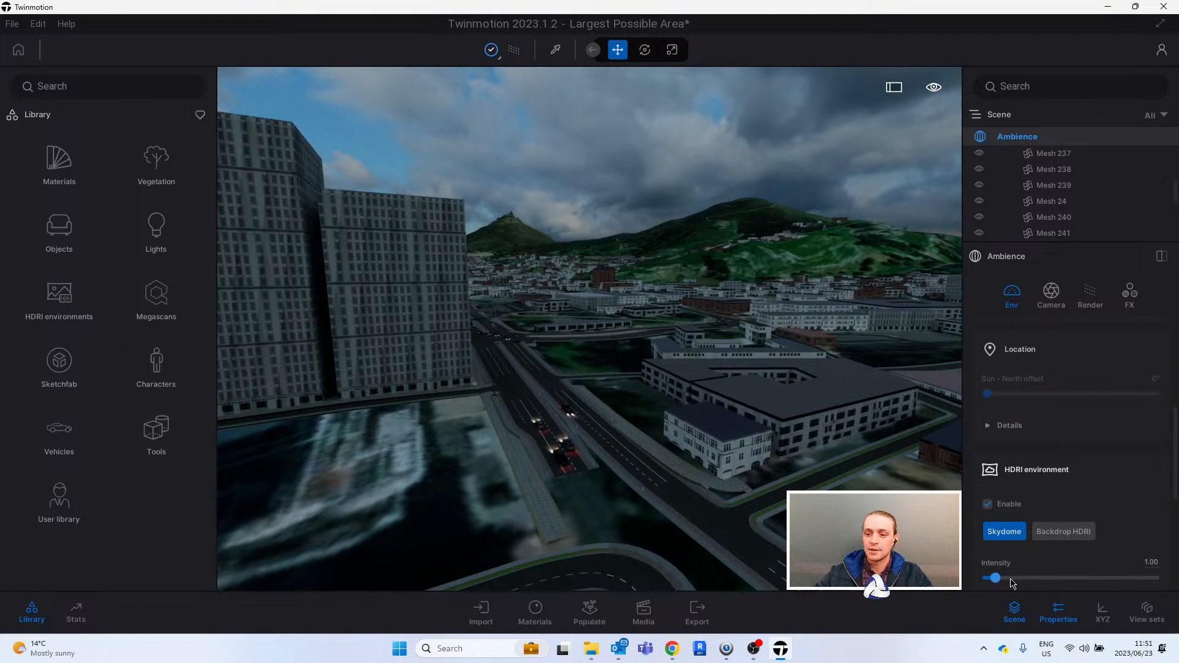
click(1008, 579)
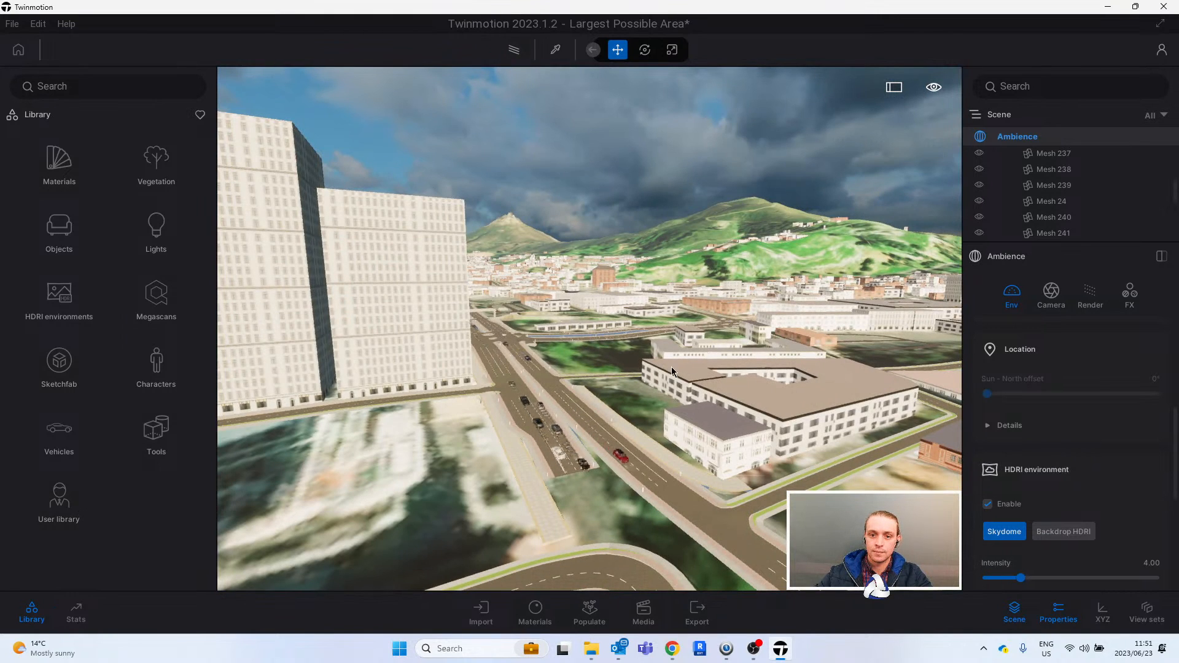
- Examine the brightened dual carriageway, its traffic and the roadside buildings close to street level
scroll(671, 367, up, 2)
right_drag(671, 368, 666, 361)
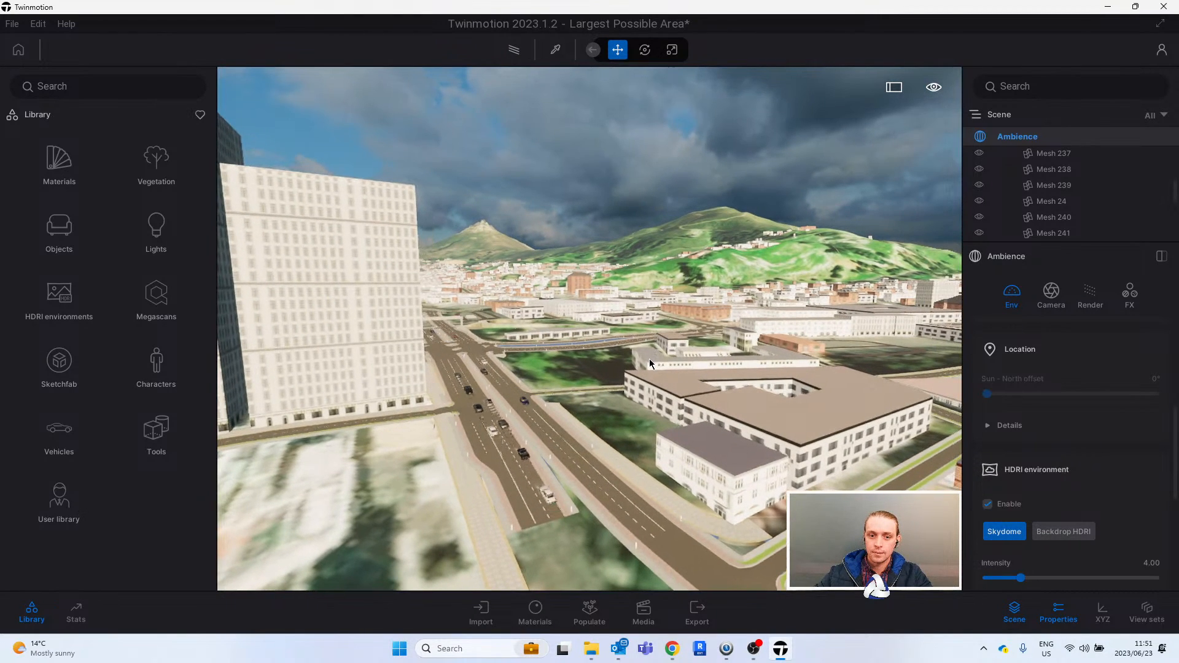
scroll(694, 366, up, 2)
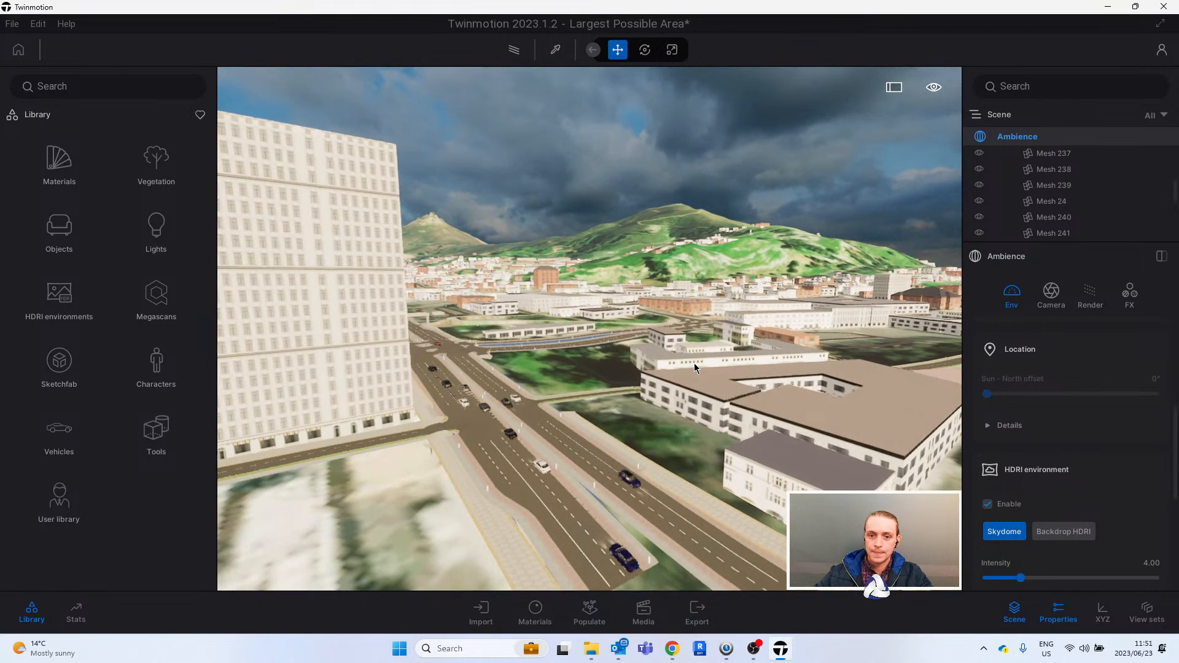
scroll(694, 363, up, 2)
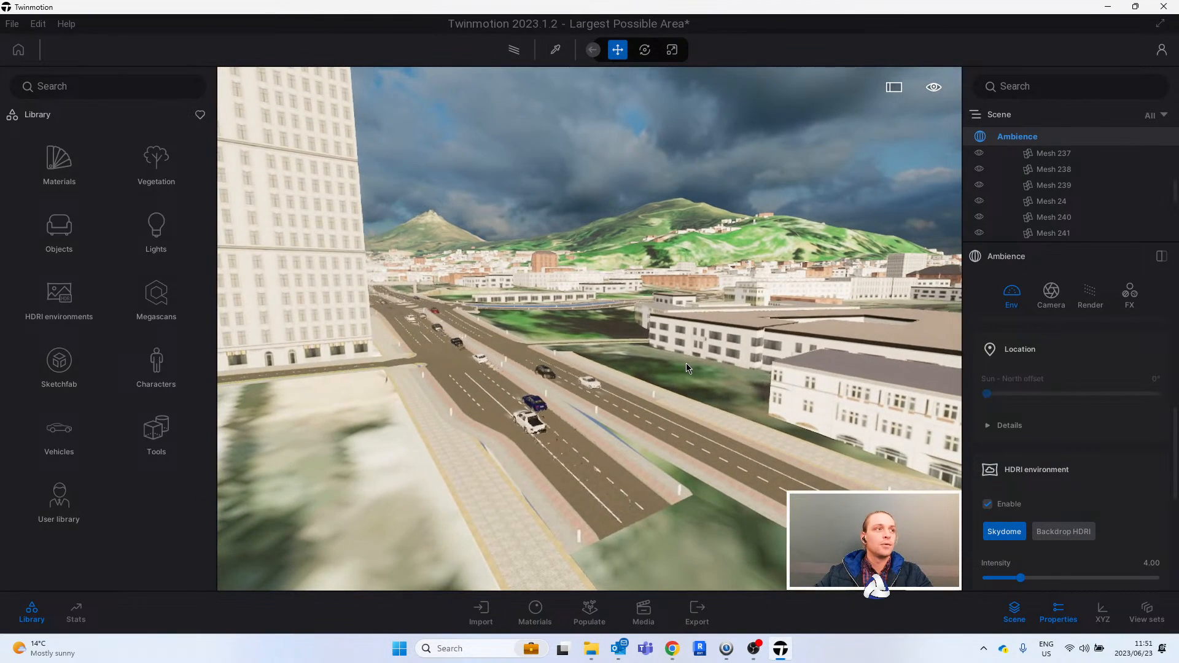
scroll(676, 372, up, 2)
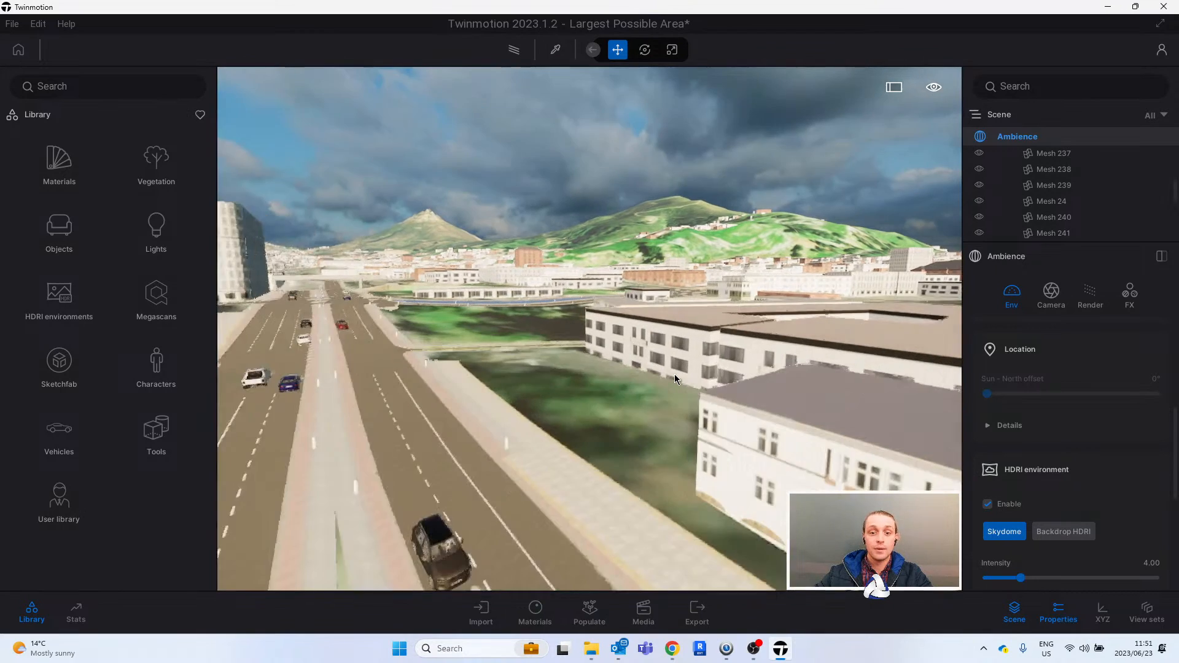
scroll(674, 378, up, 3)
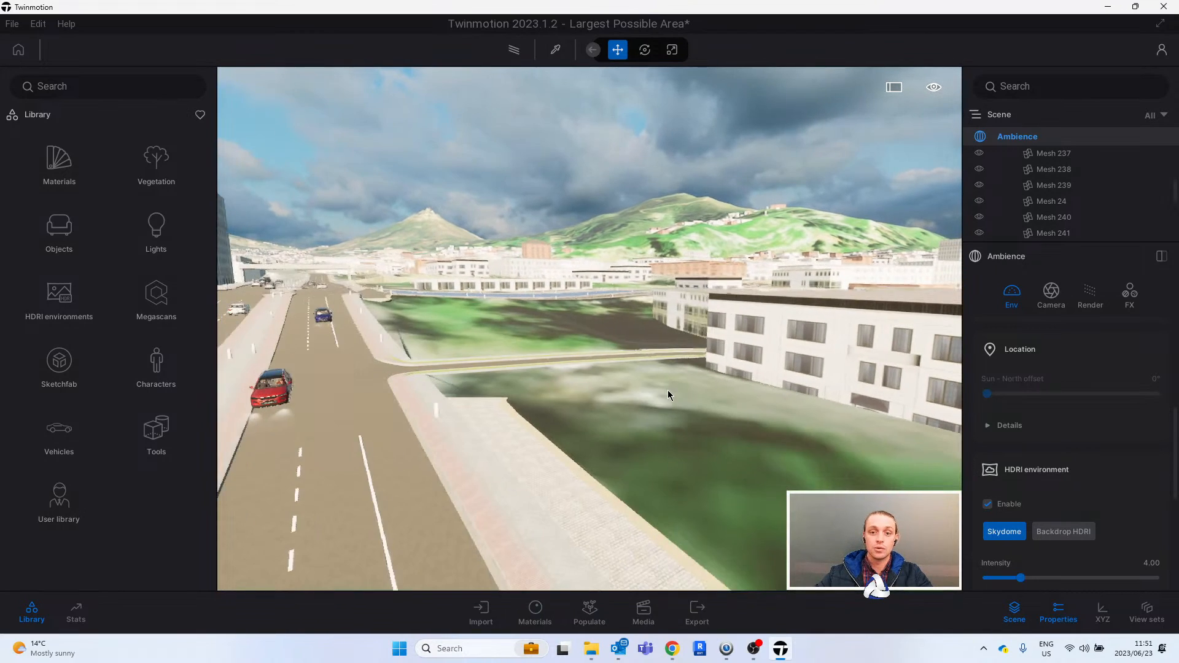
scroll(666, 393, down, 3)
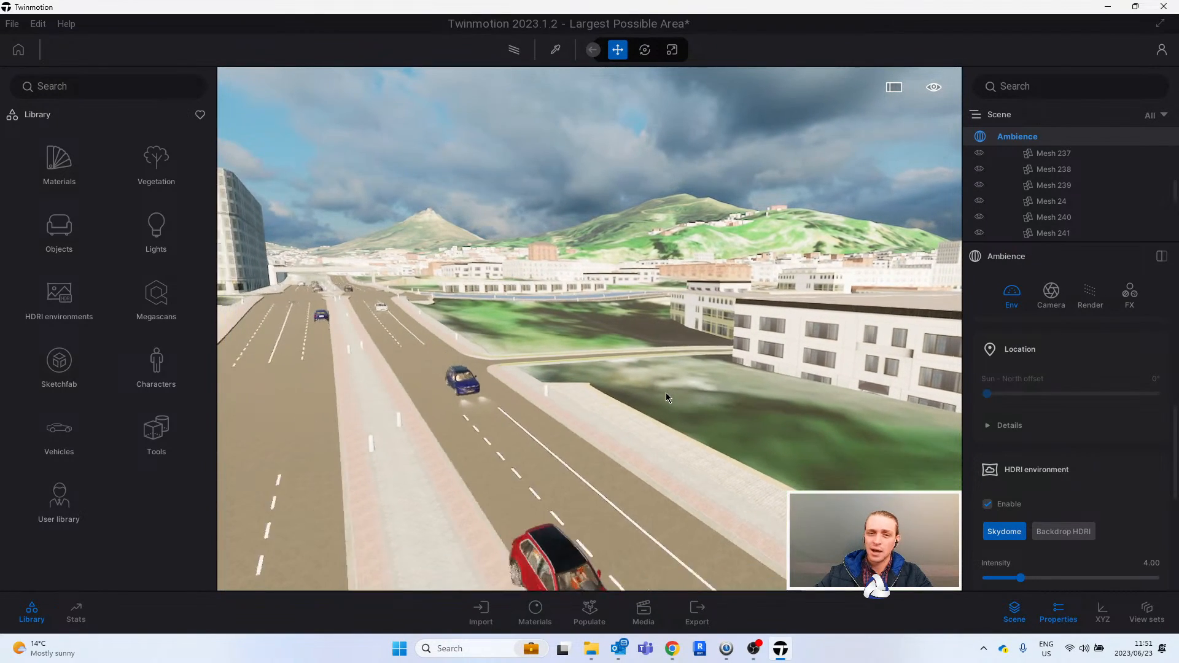
- Save the dual carriageway view as a new media image and set its output size to UHD
scroll(666, 392, down, 3)
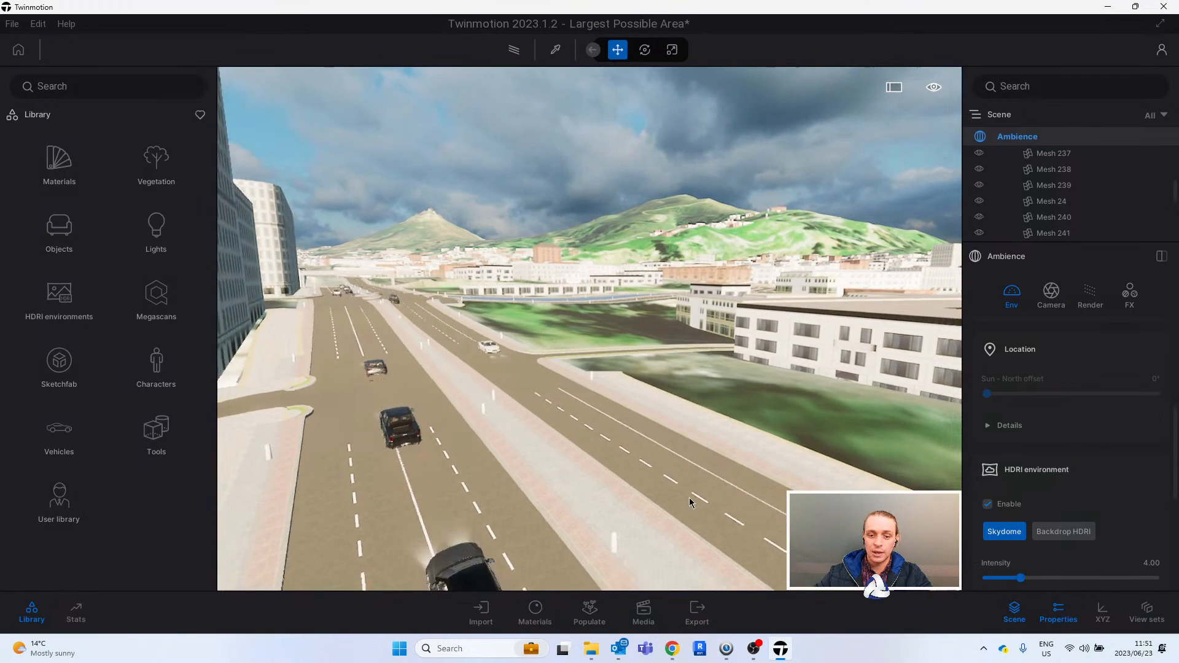
click(644, 611)
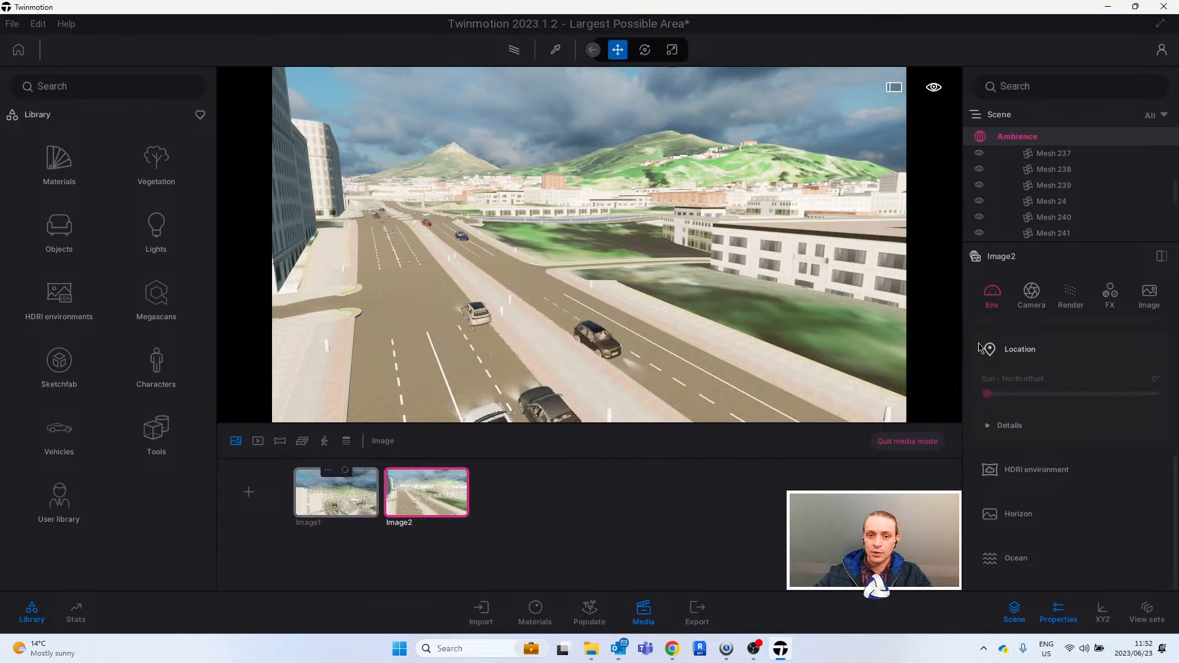
click(1149, 294)
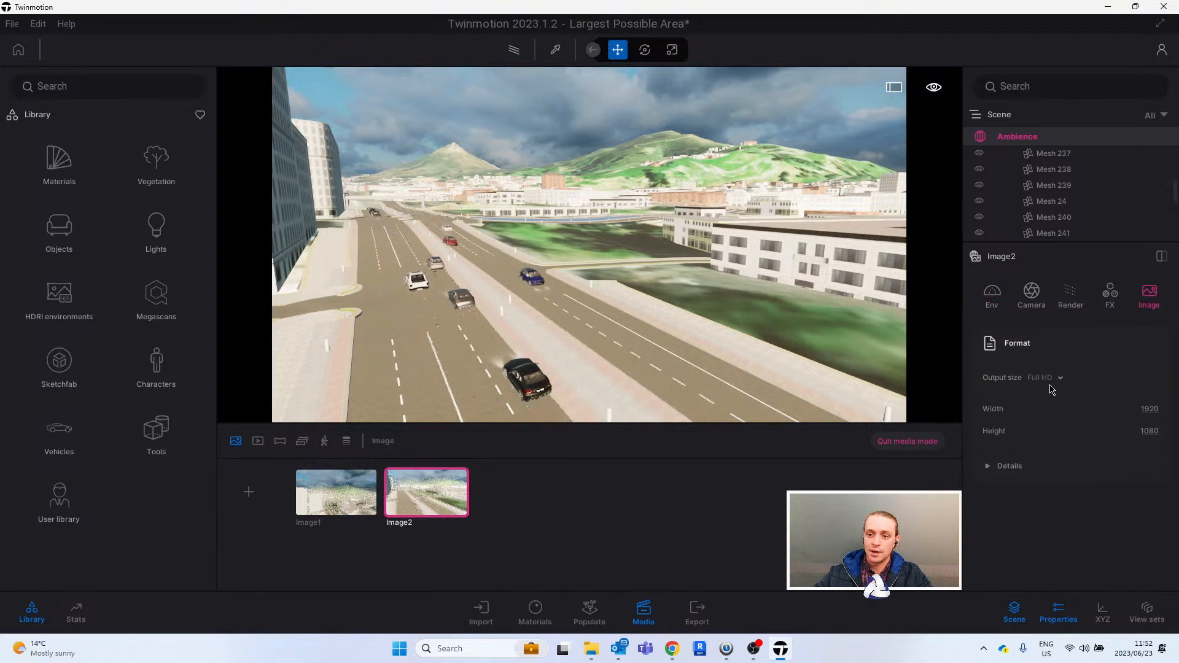
click(1048, 378)
click(1038, 421)
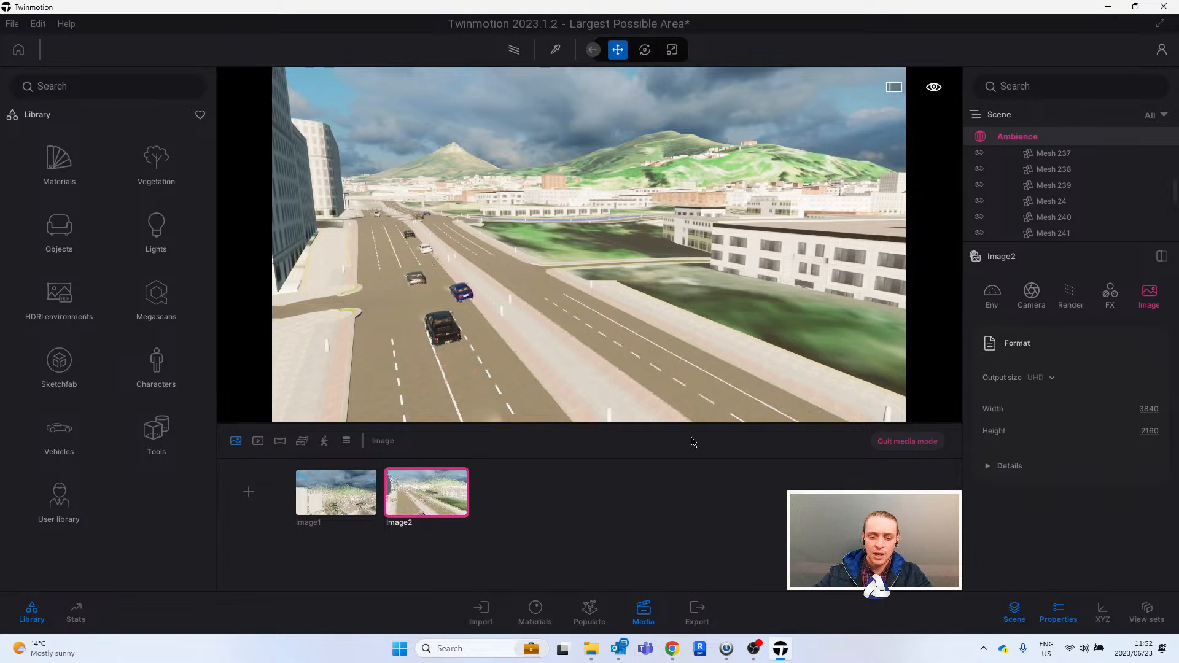
- Export only the new dual carriageway image locally as a PNG to the Twinmotion Testing folder
click(695, 611)
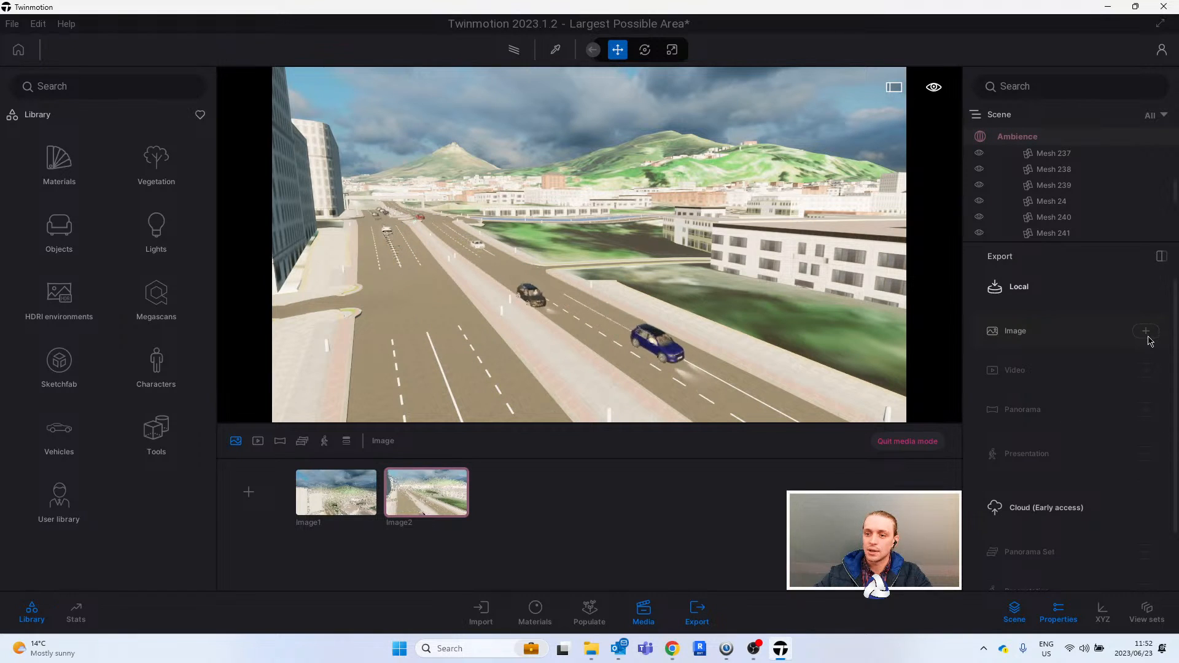
click(1145, 331)
click(462, 350)
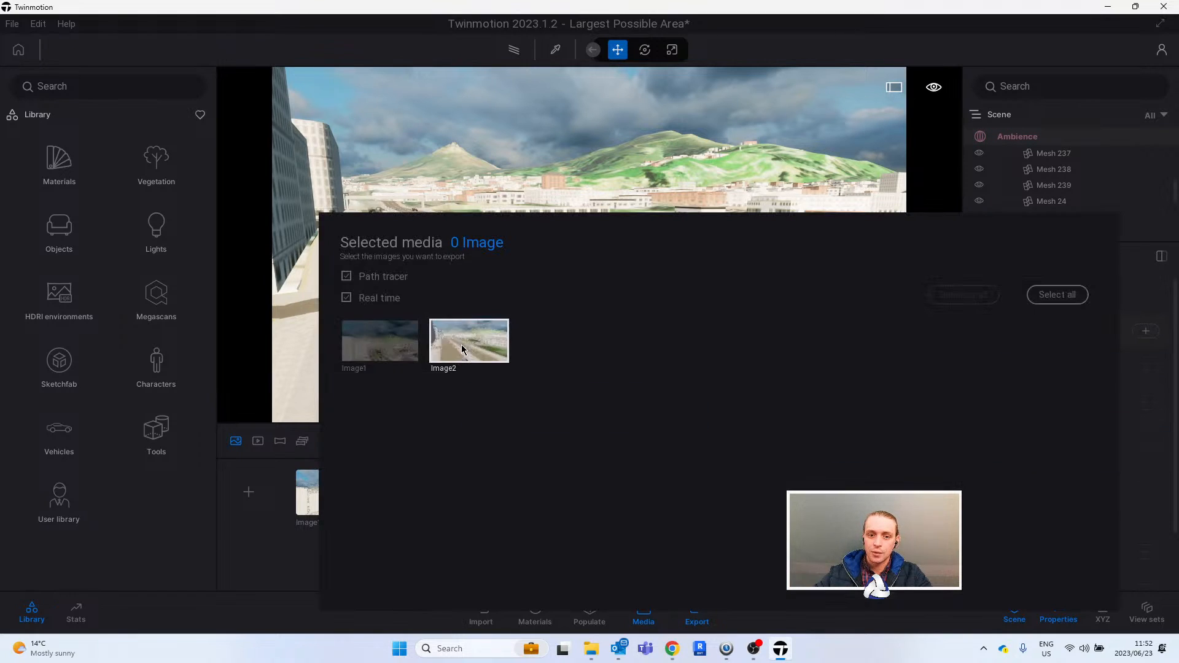
click(1014, 561)
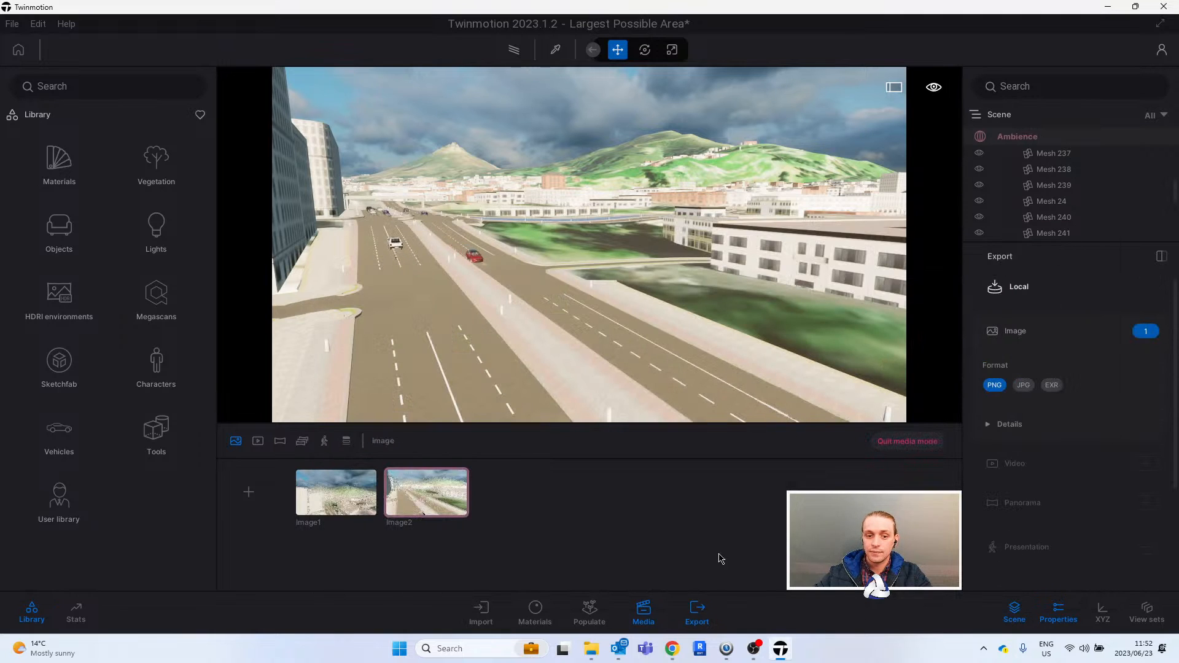
scroll(1094, 504, down, 3)
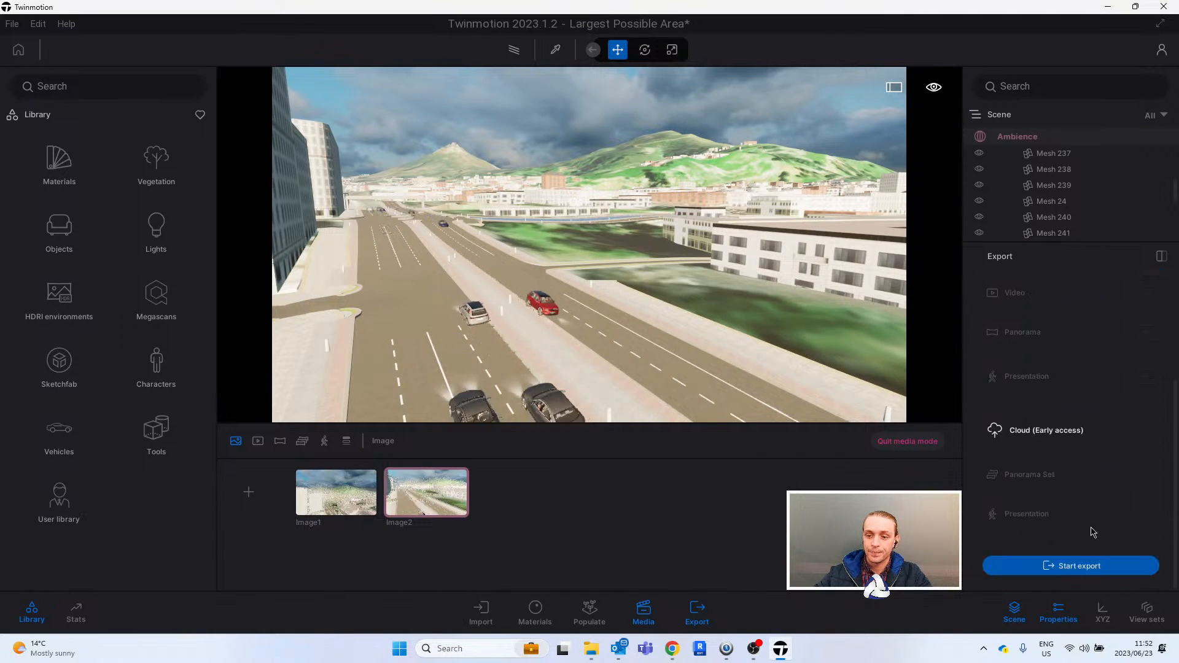
click(1096, 566)
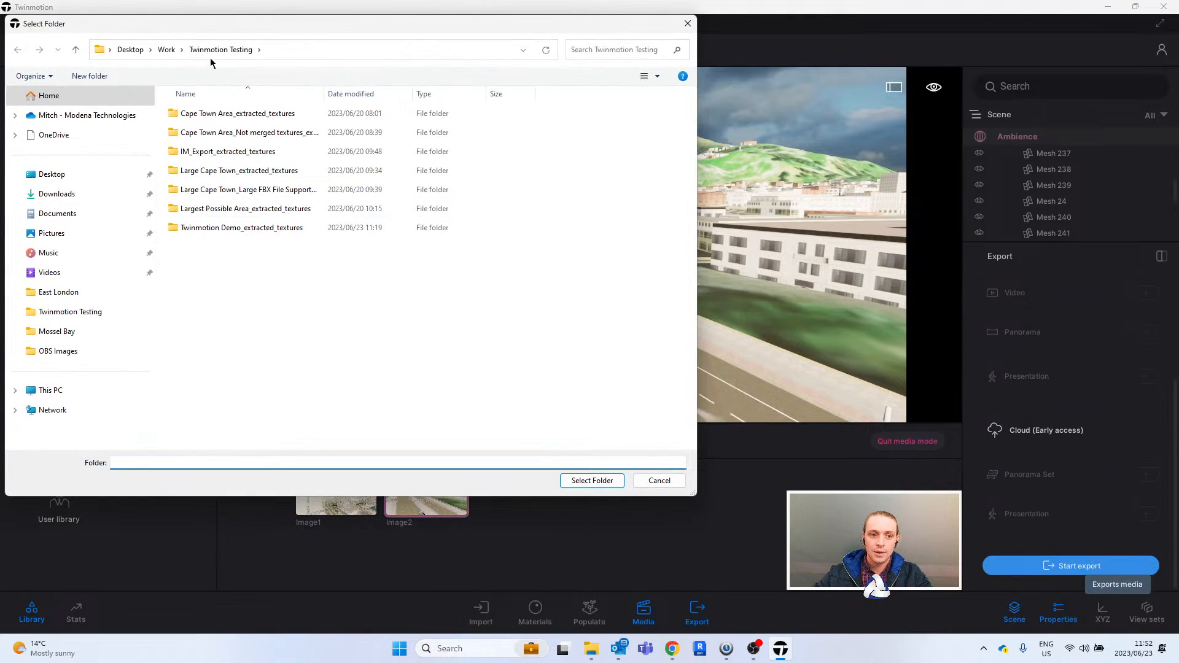
click(620, 479)
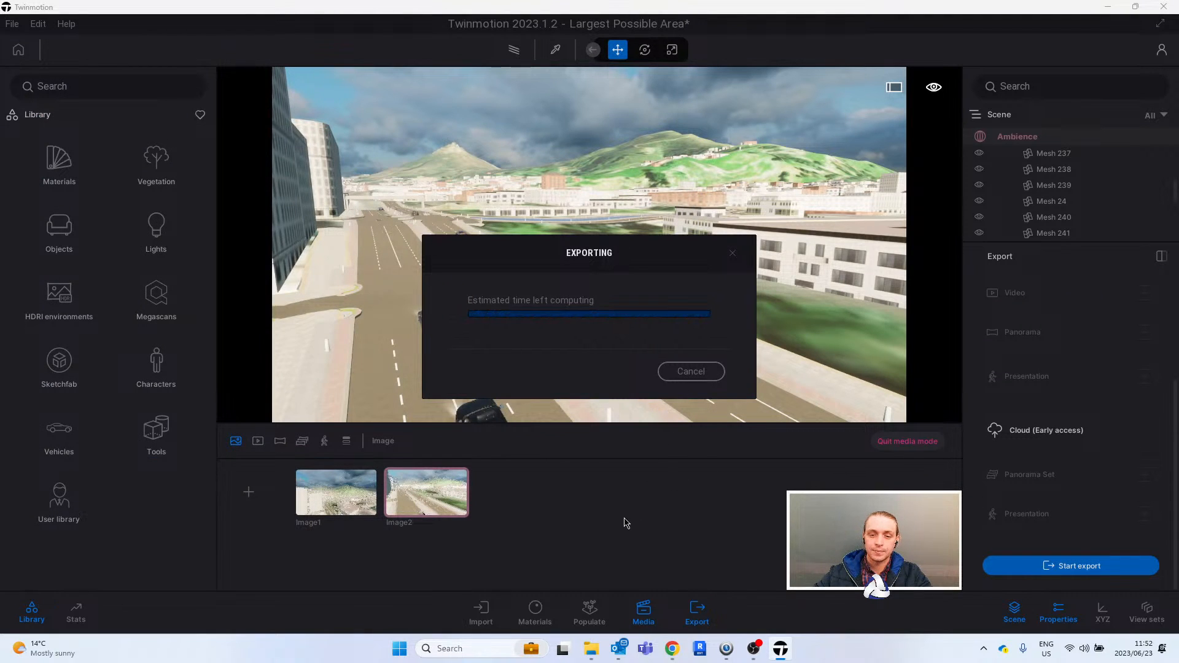
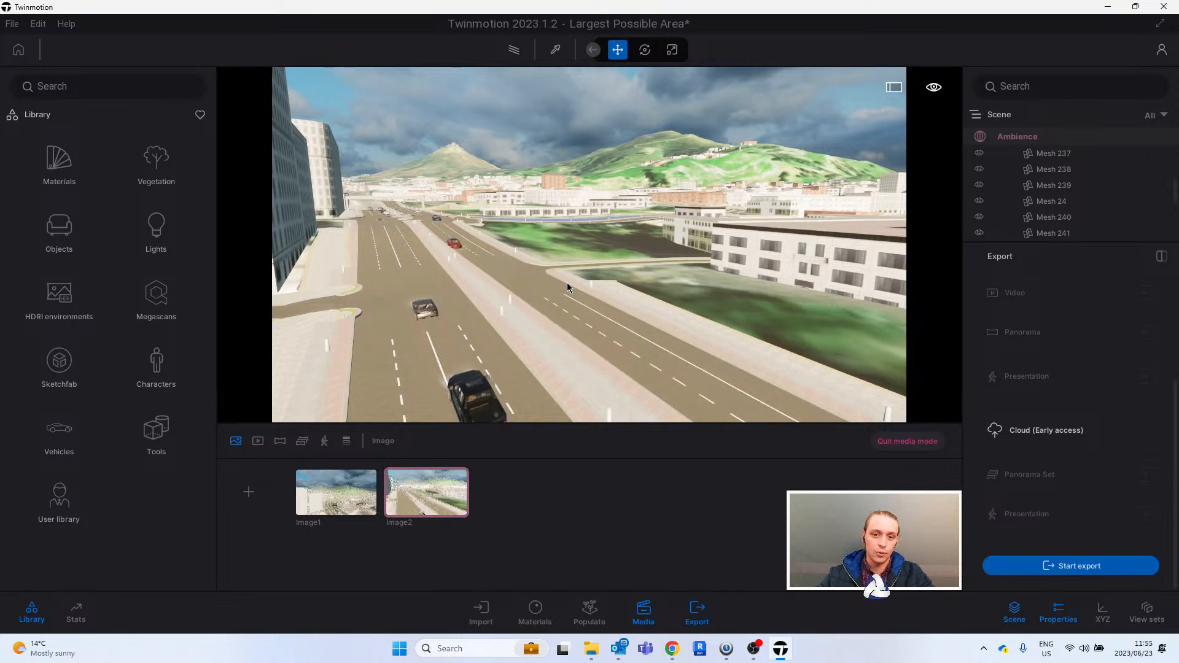
- Show the scene statistics and open the exported Image2.png from File Explorer in the image viewer
click(79, 609)
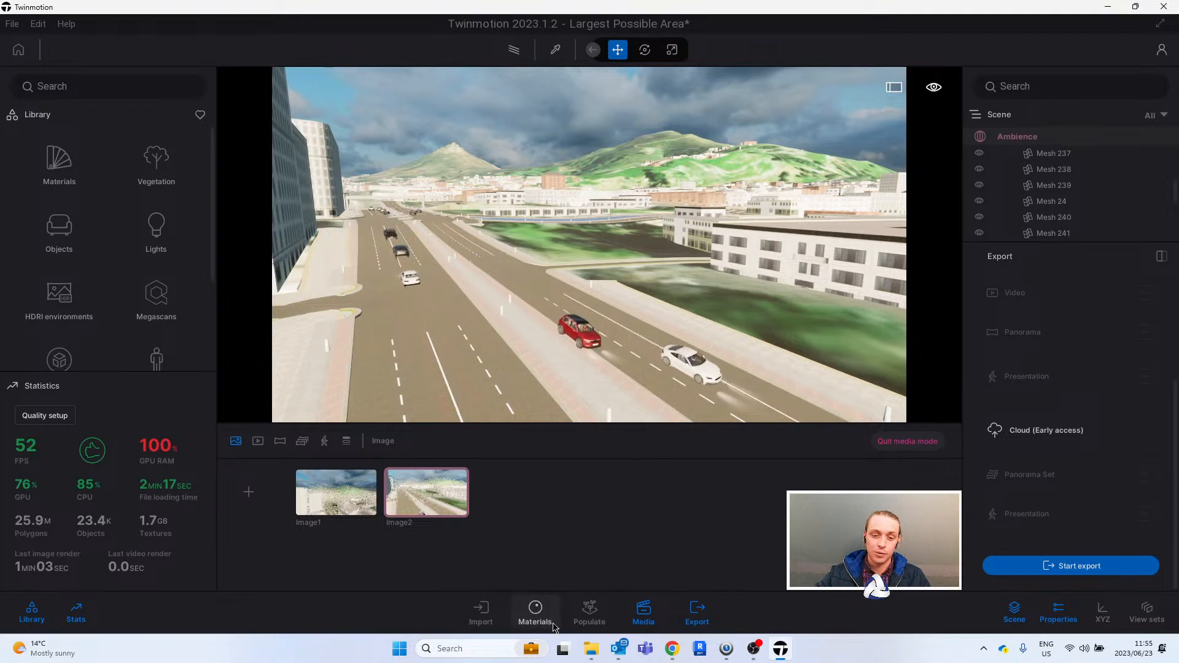
click(591, 649)
double_click(427, 400)
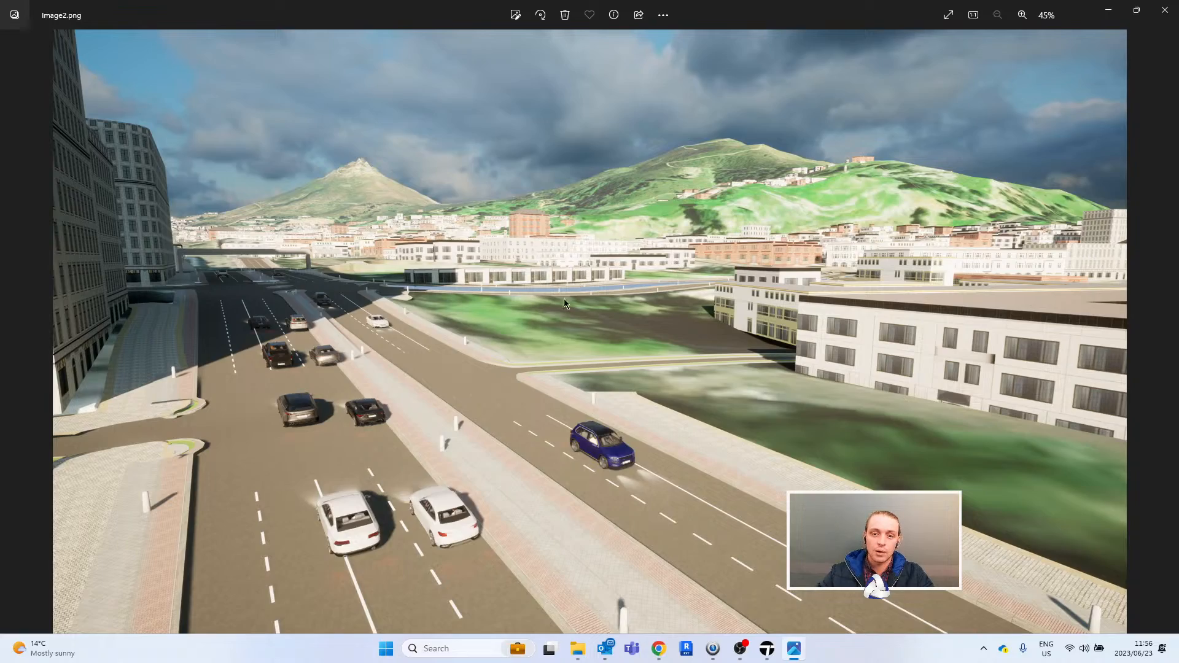
- Examine the road, vehicles and buildings of the exported image close up, and return to Twinmotion with the image closed
scroll(608, 417, up, 5)
scroll(623, 460, up, 4)
scroll(623, 430, down, 8)
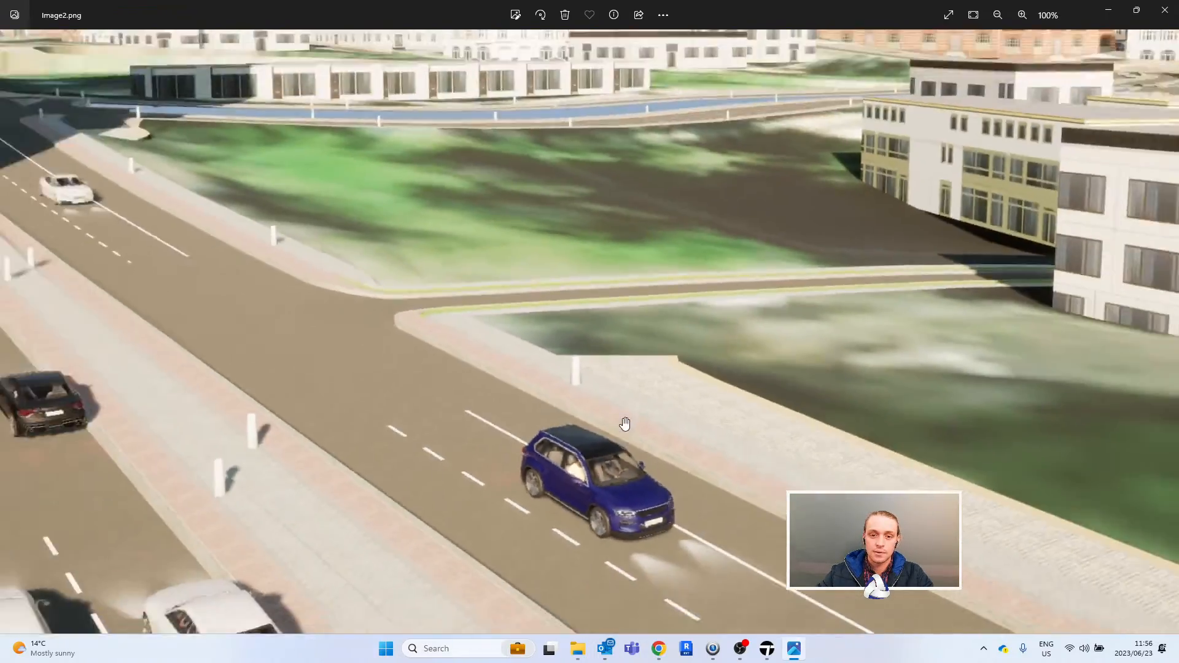
scroll(472, 339, up, 3)
scroll(472, 339, up, 2)
scroll(491, 301, down, 6)
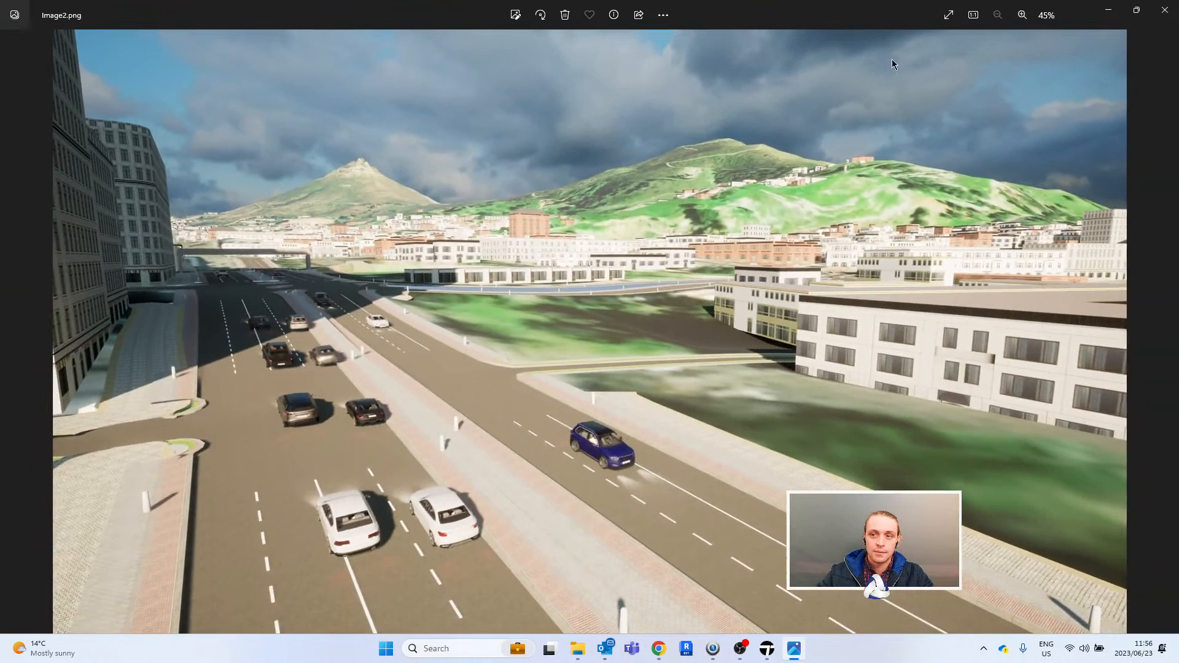
click(1165, 10)
click(822, 285)
click(930, 29)
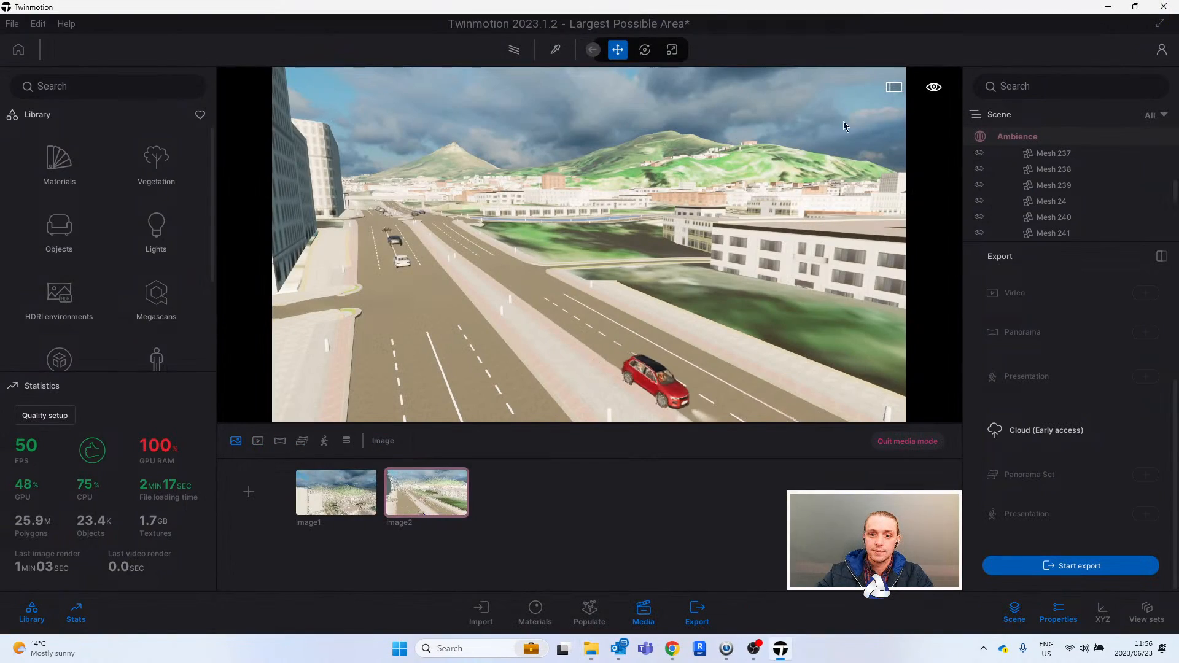
- Leave media mode and hide the media dock and the scene statistics to enlarge the city view
click(918, 445)
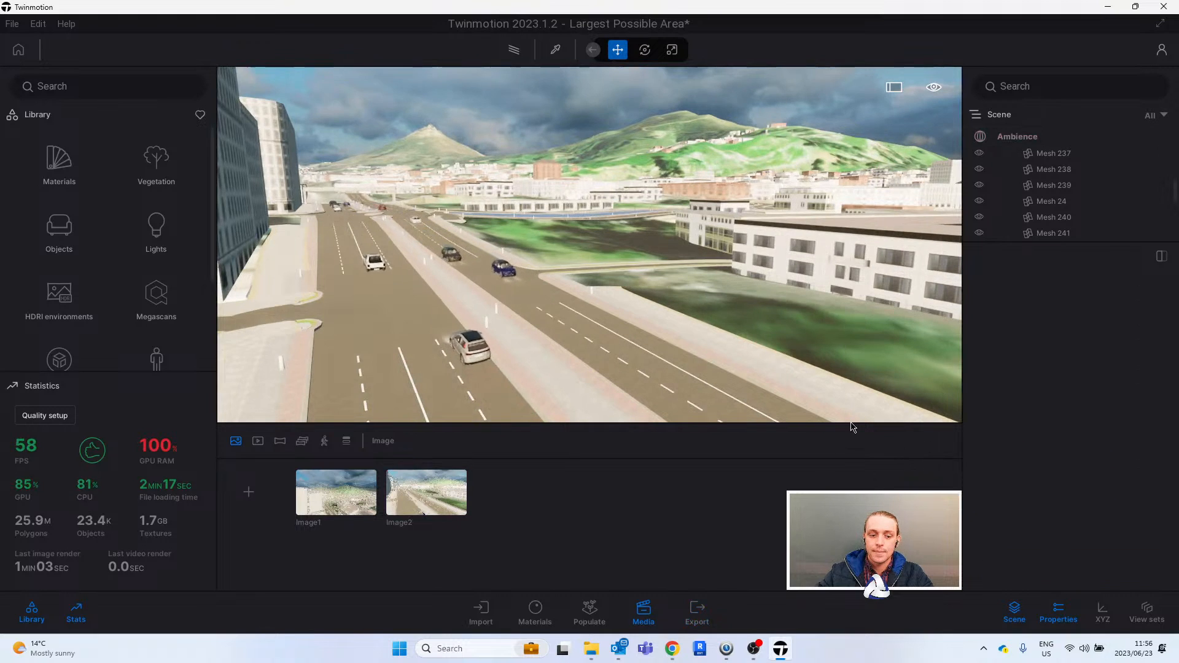
right_drag(688, 197, 632, 208)
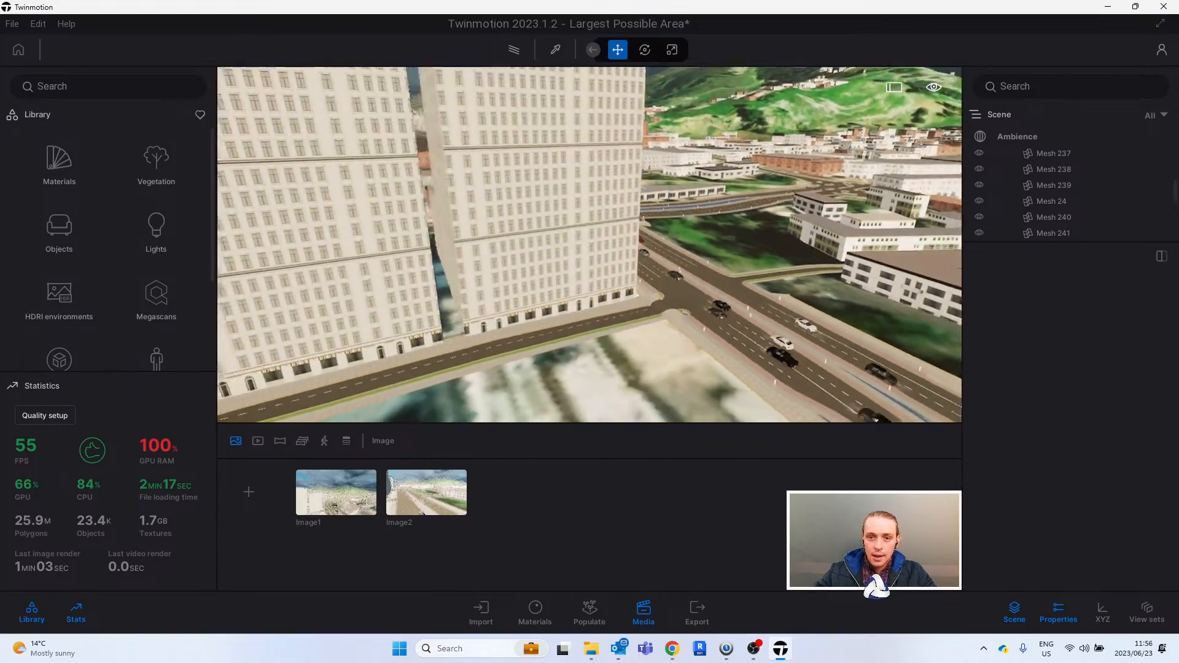
click(640, 608)
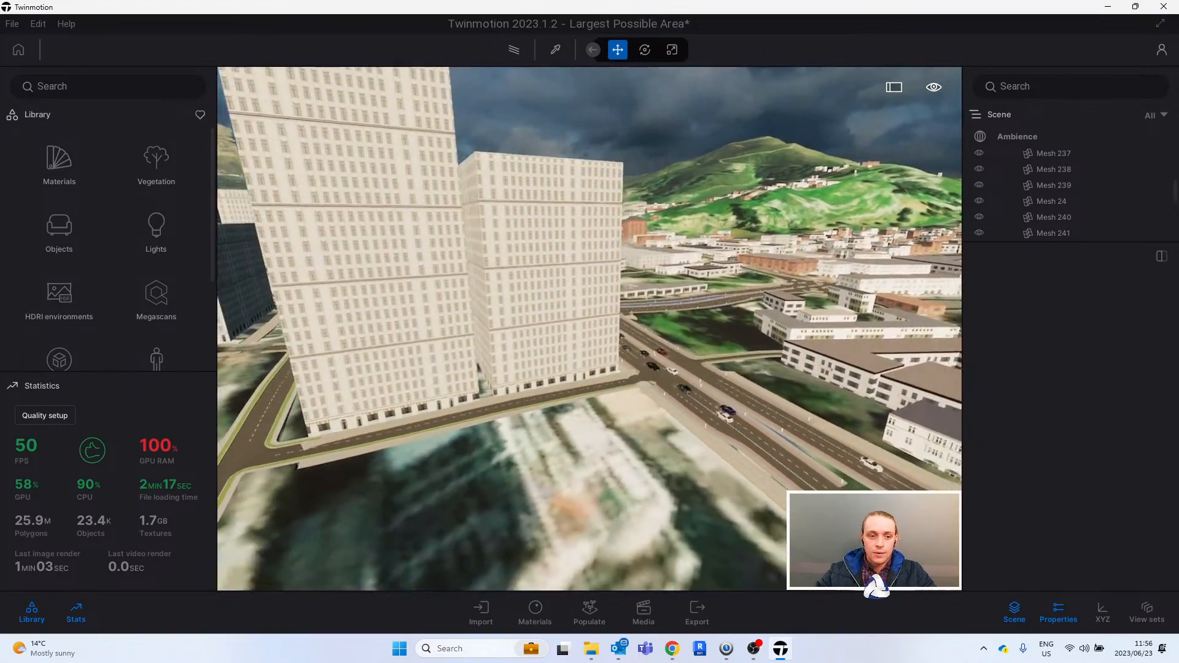
click(72, 614)
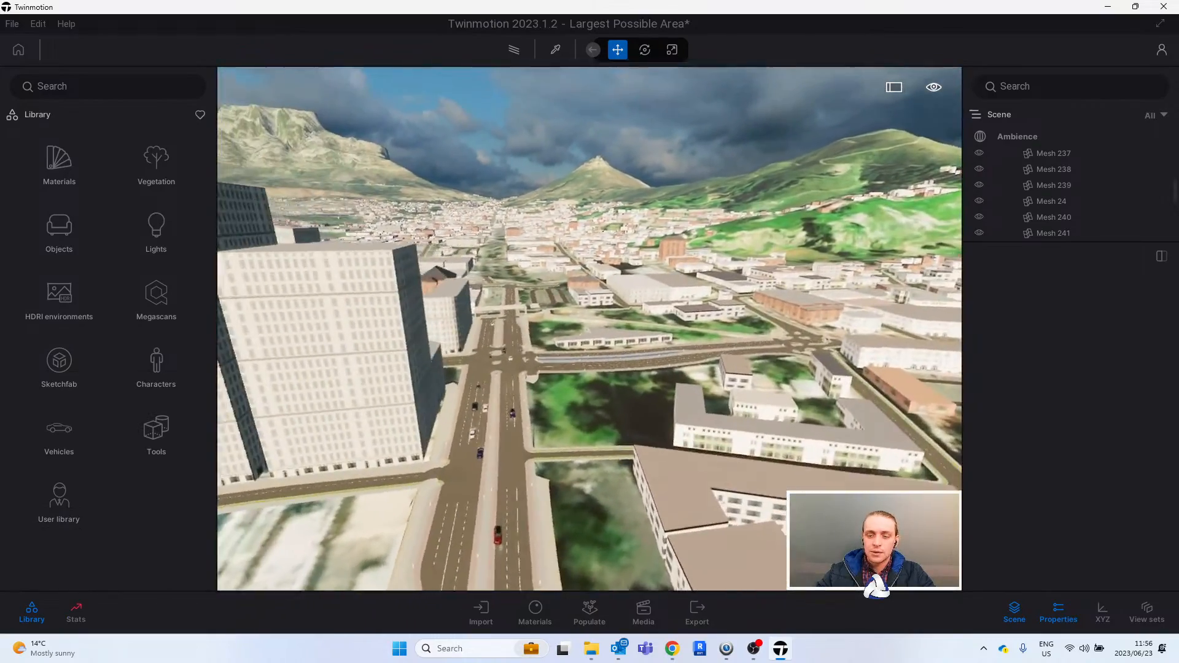
- Examine the city centre and the suburbs below the mountains from the air, and check the scene's performance statistics
key(d)
right_drag(640, 362, 591, 379)
key(s)
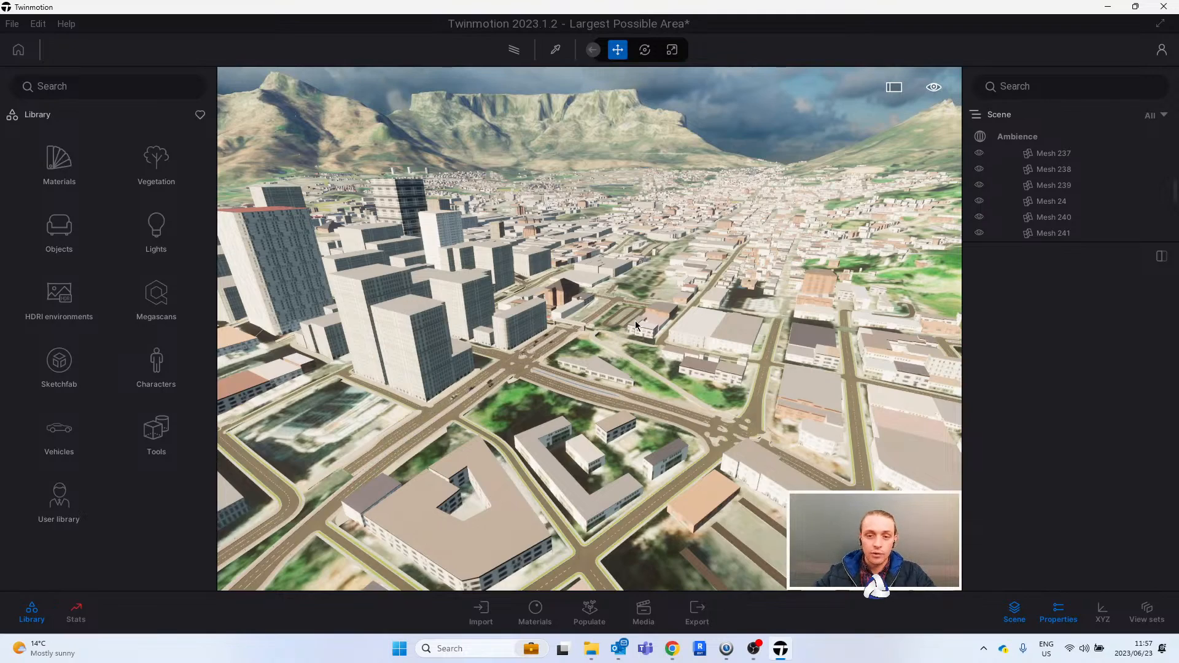
key(w)
right_drag(735, 237, 958, 264)
key(a)
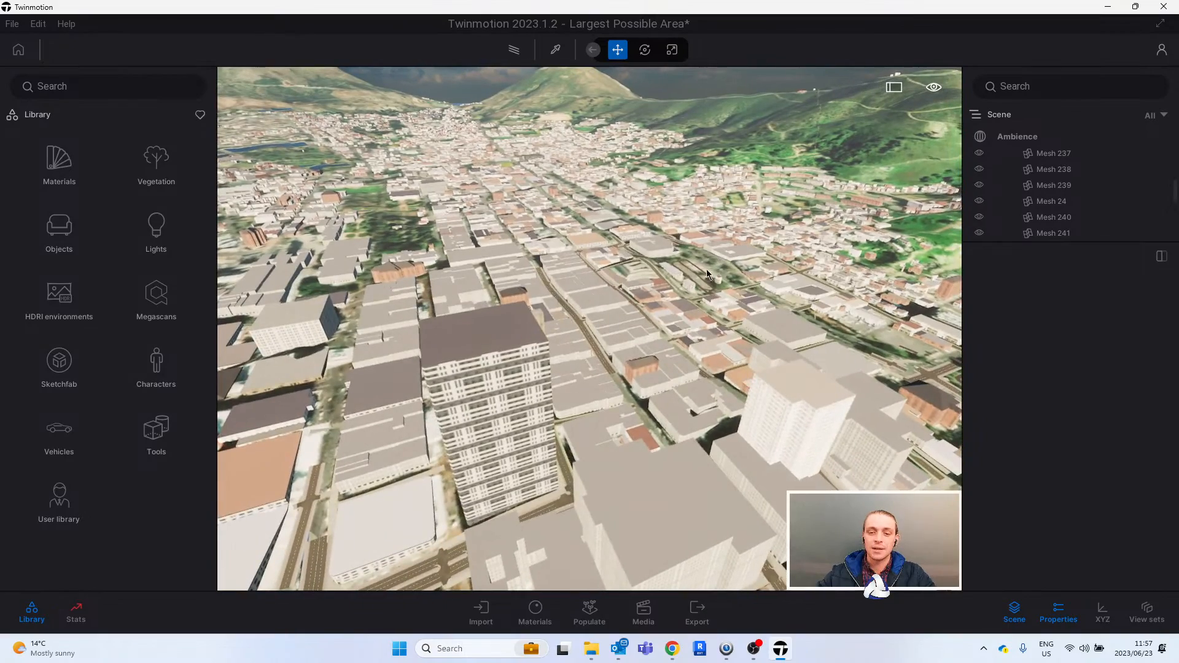
key(d)
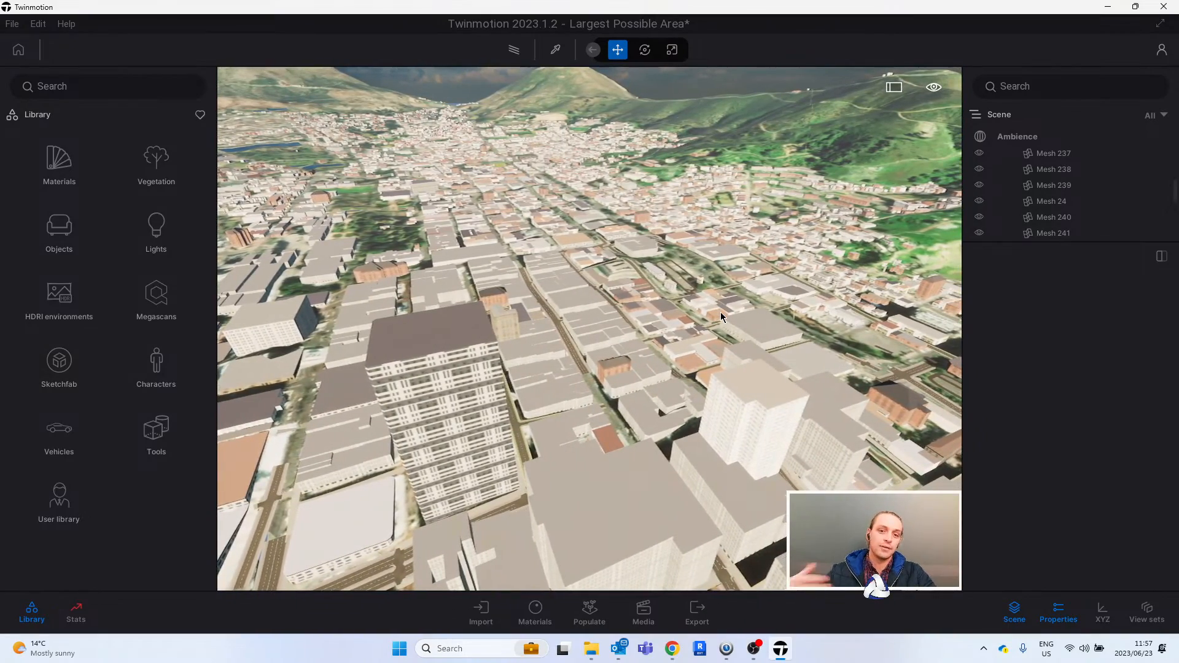
key(d)
right_drag(721, 312, 528, 261)
key(d)
right_drag(693, 325, 620, 325)
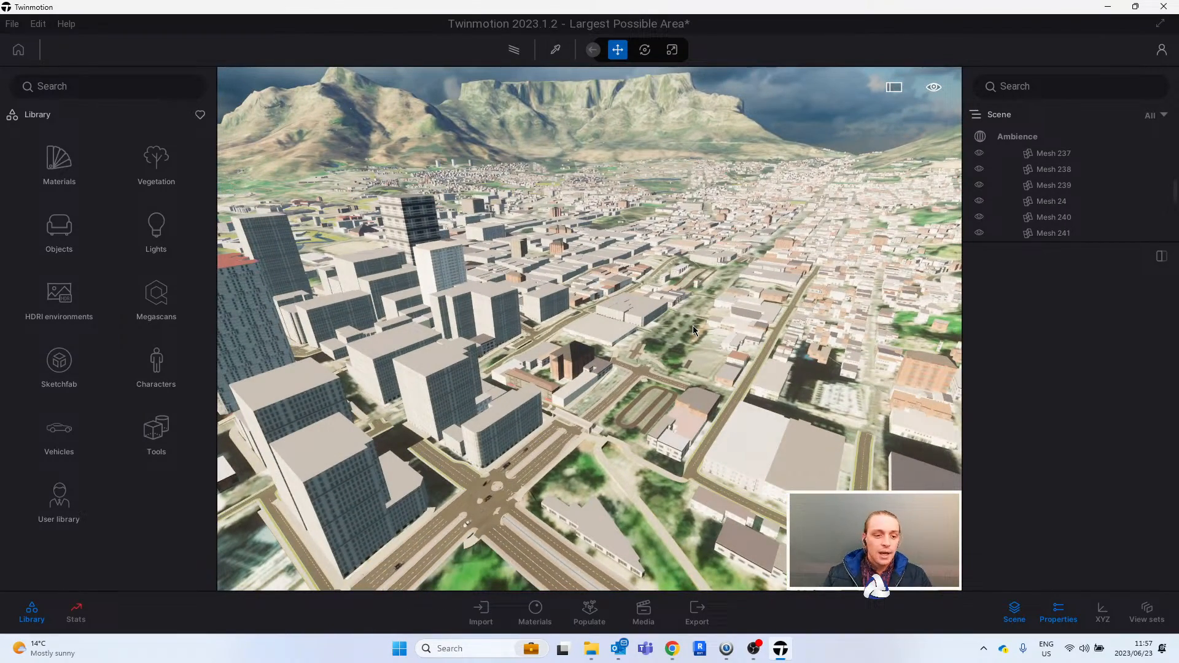
click(76, 613)
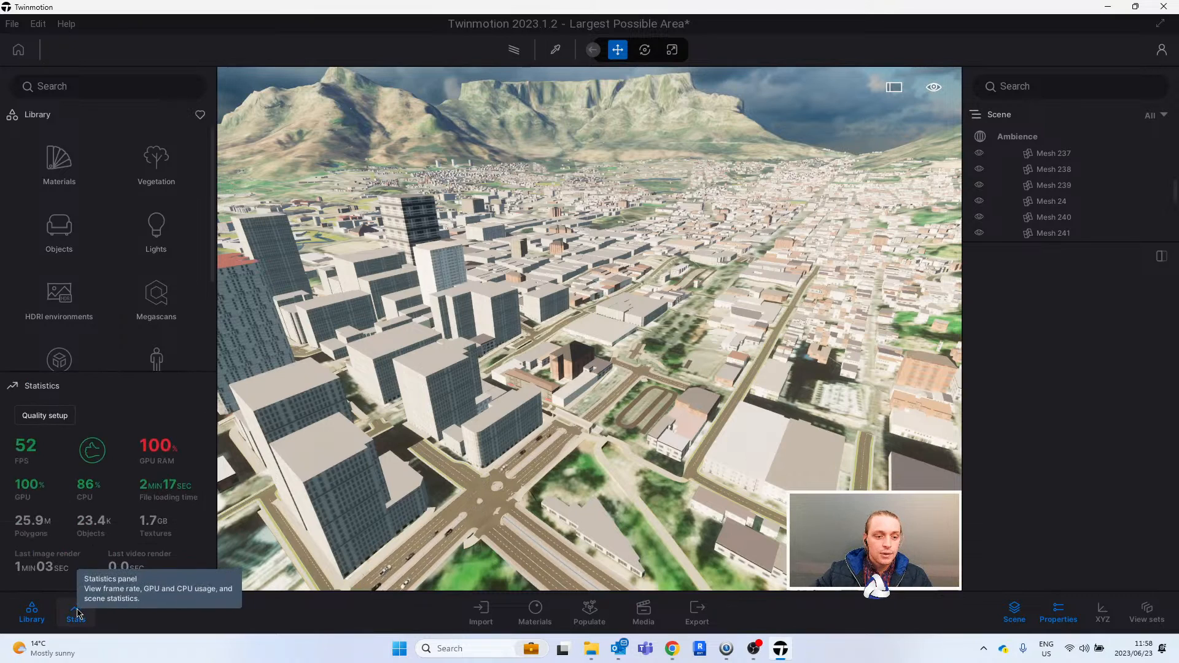
click(77, 612)
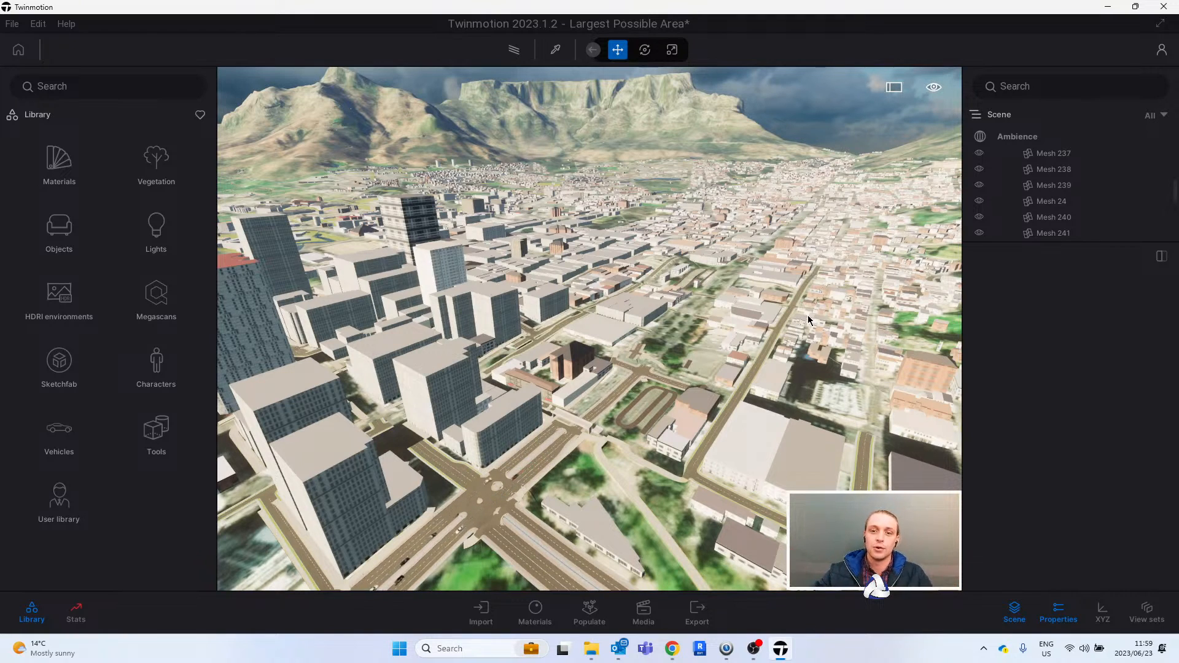
- Examine the main road intersection, the bridge over the carriageway and the curved walkway beside it from lower down
shift+middle_drag(679, 309, 642, 333)
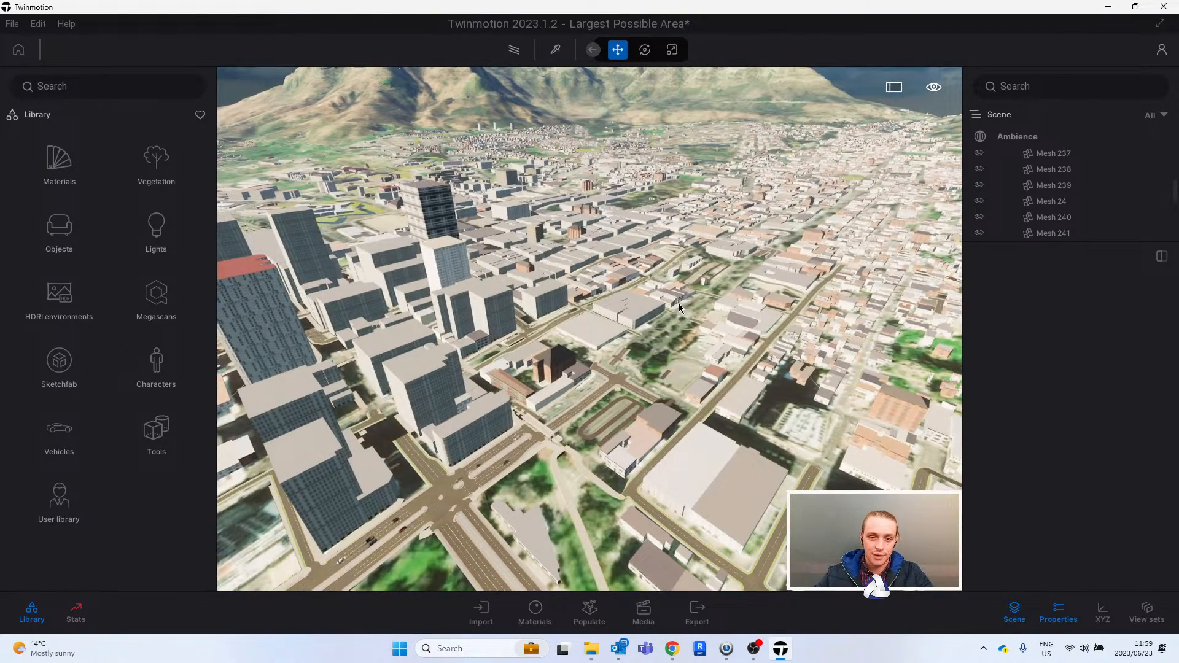
key(w)
right_drag(607, 310, 649, 319)
scroll(649, 319, up, 3)
shift+middle_drag(640, 321, 584, 332)
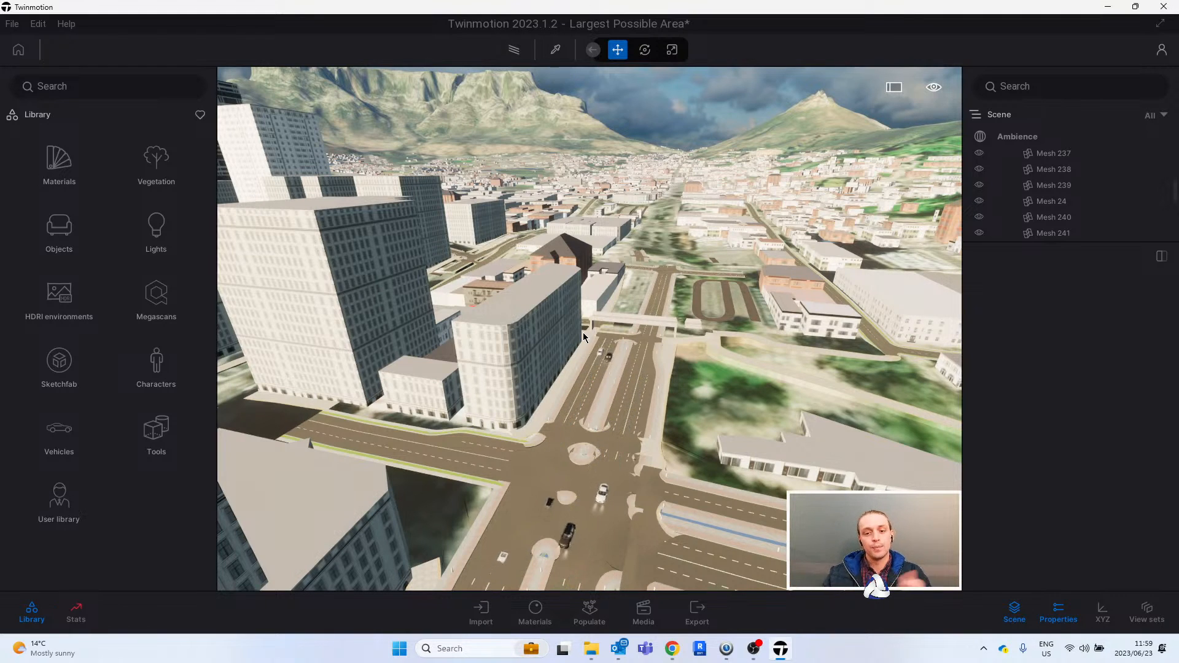
middle_drag(529, 302, 588, 302)
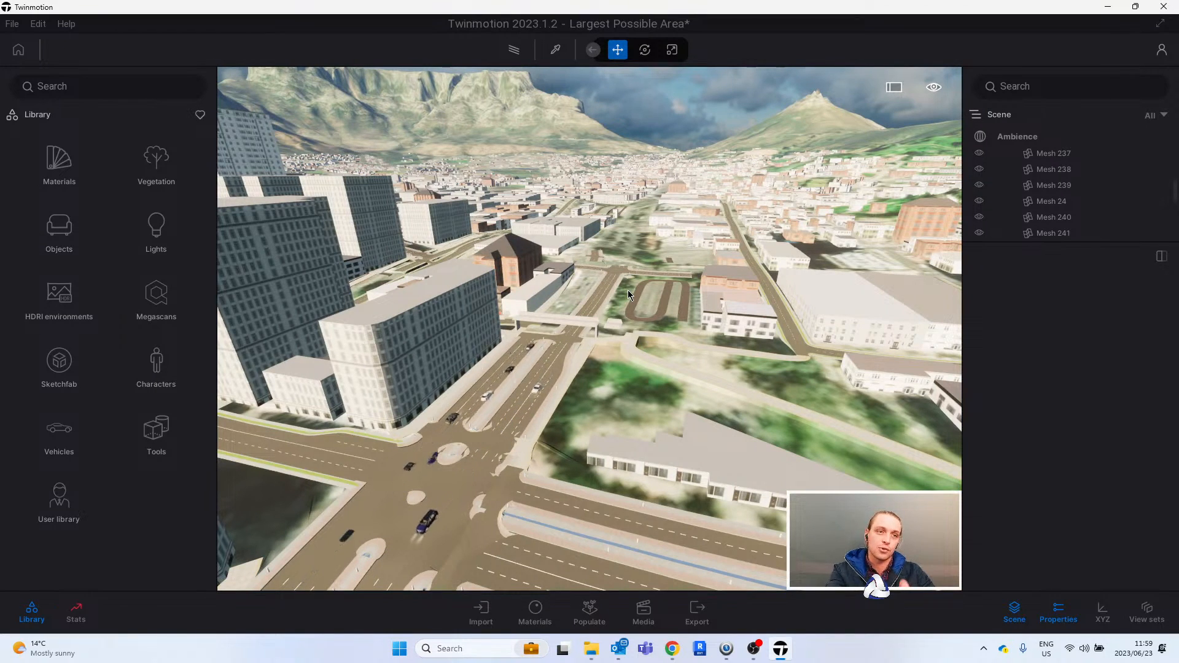
scroll(686, 295, up, 5)
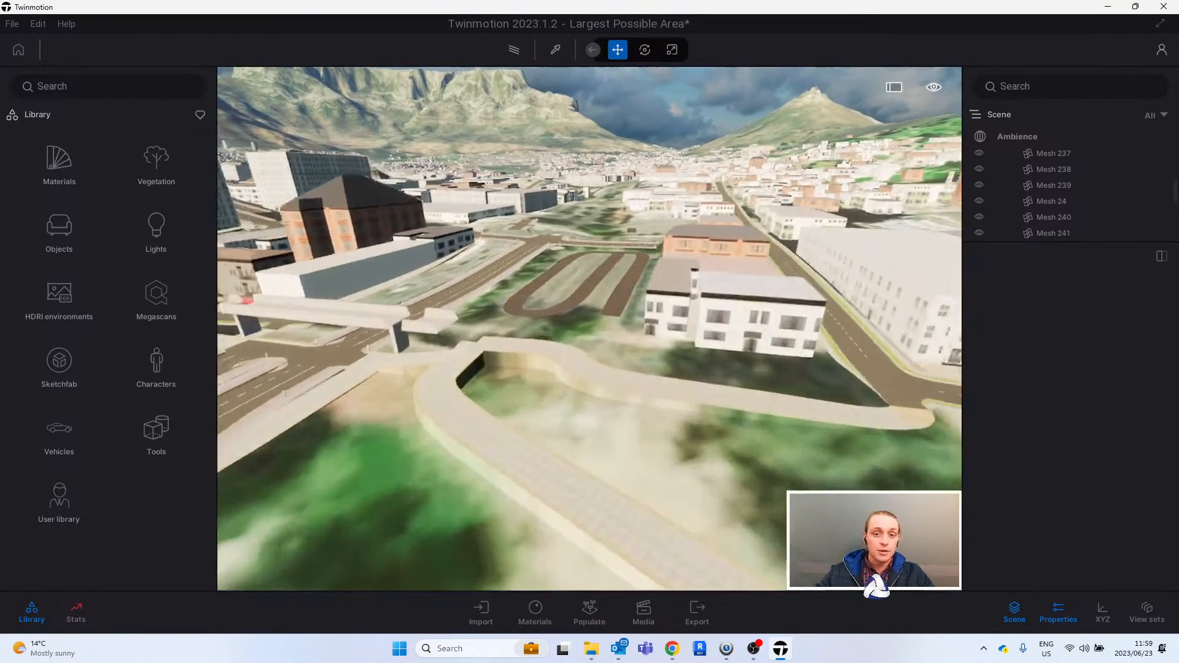
middle_drag(606, 282, 608, 286)
scroll(608, 286, down, 3)
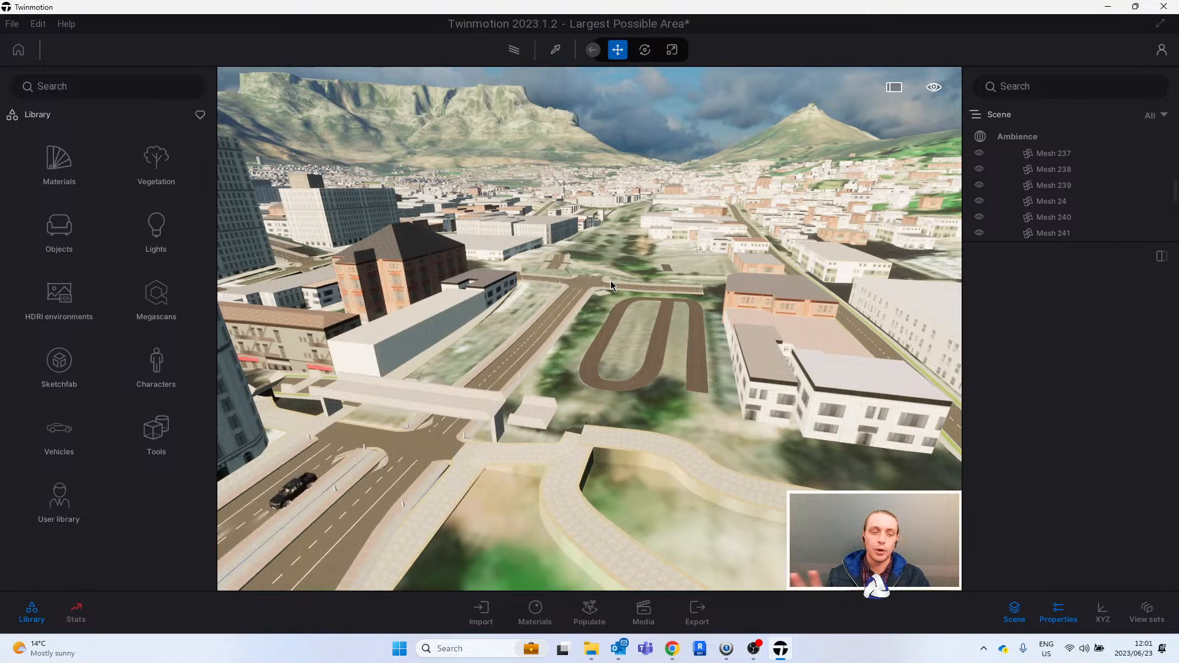
- Examine the high-rise district from above and the dual carriageway approaching the bridge from near street level
mouse_move(644, 249)
shift+middle_down()
mouse_move(584, 267)
mouse_move(644, 253)
shift+middle_up()
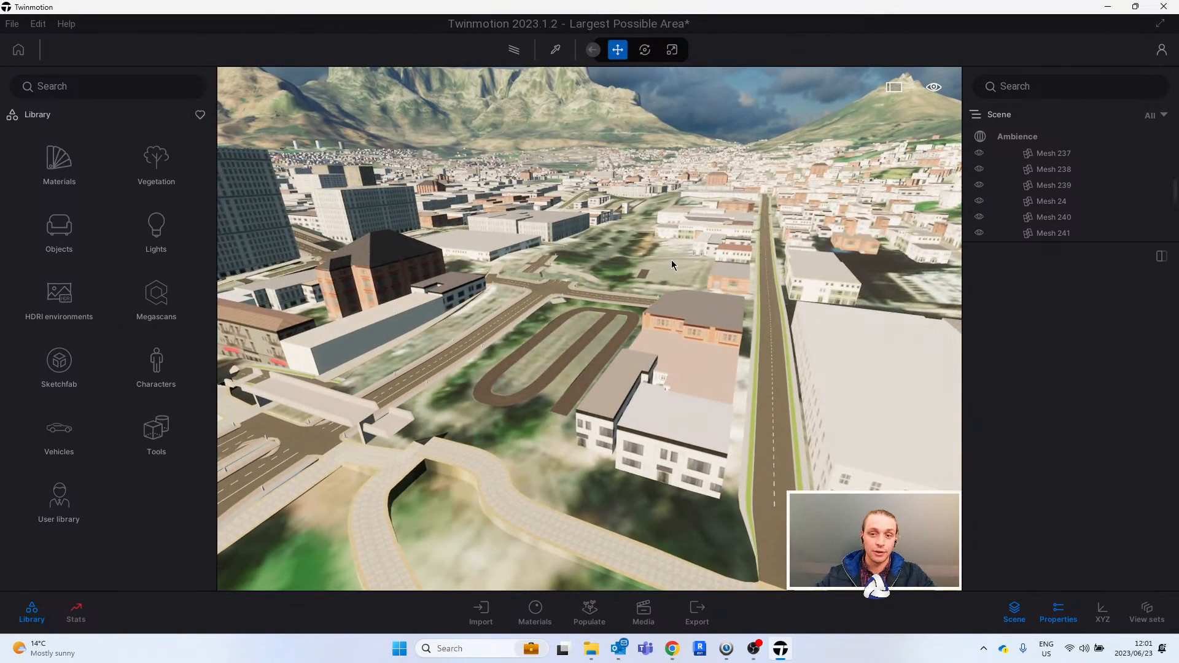
key(e)
key(s)
key(a)
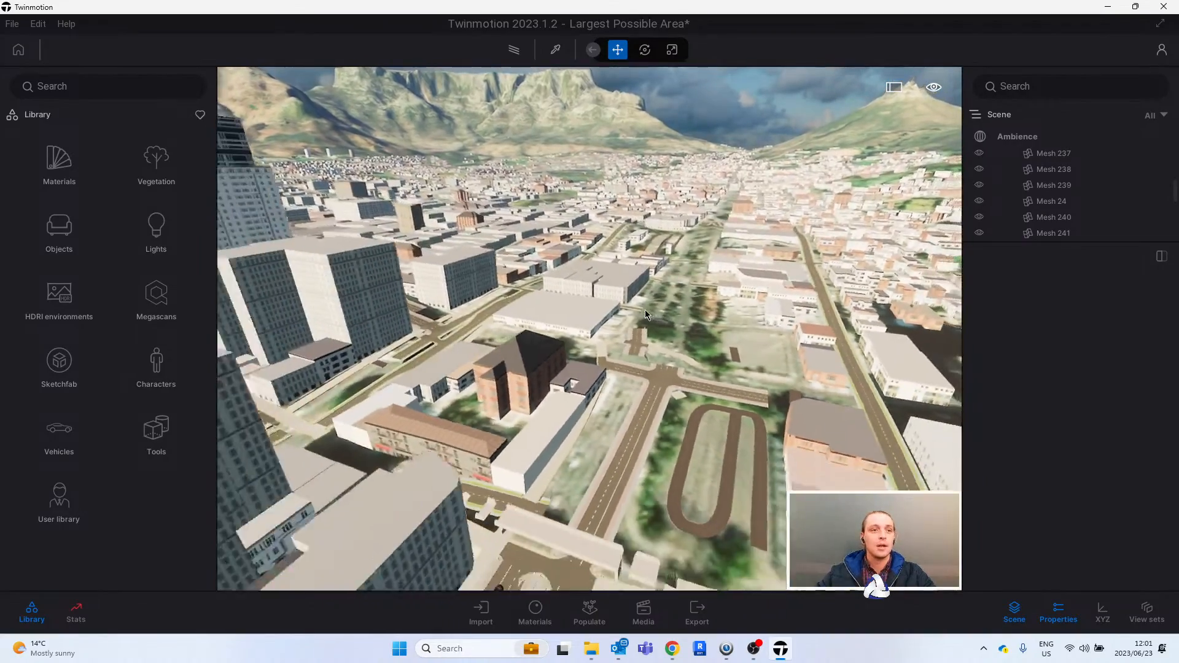
key(s)
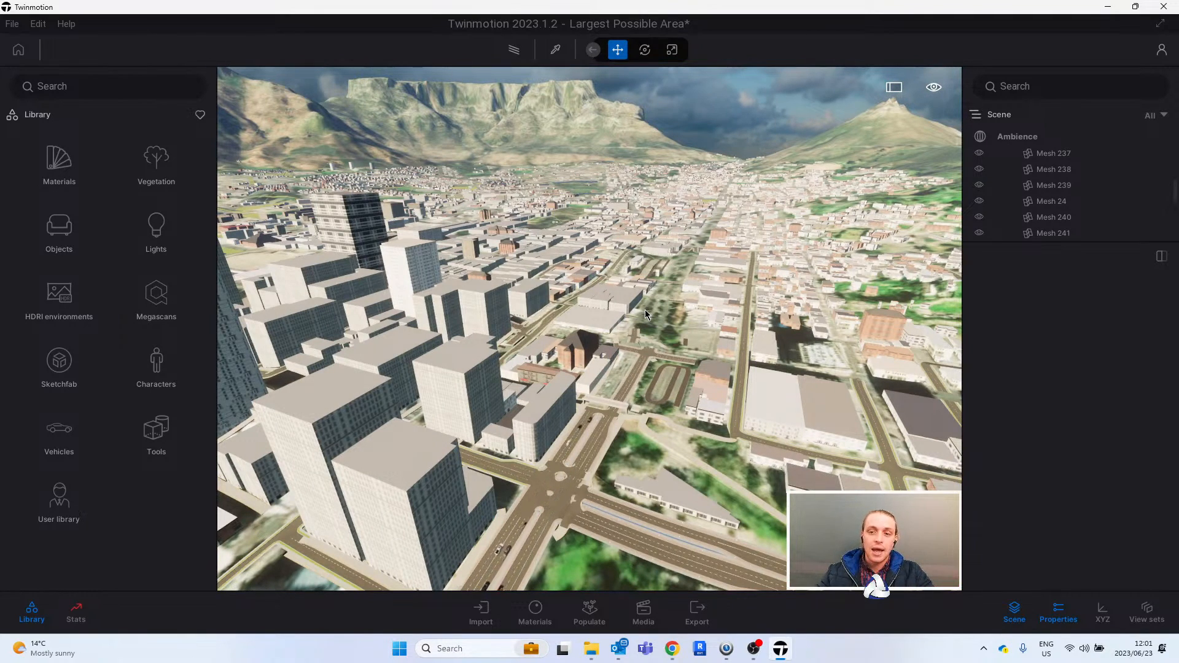
shift+middle_drag(696, 284, 640, 326)
scroll(575, 349, up, 3)
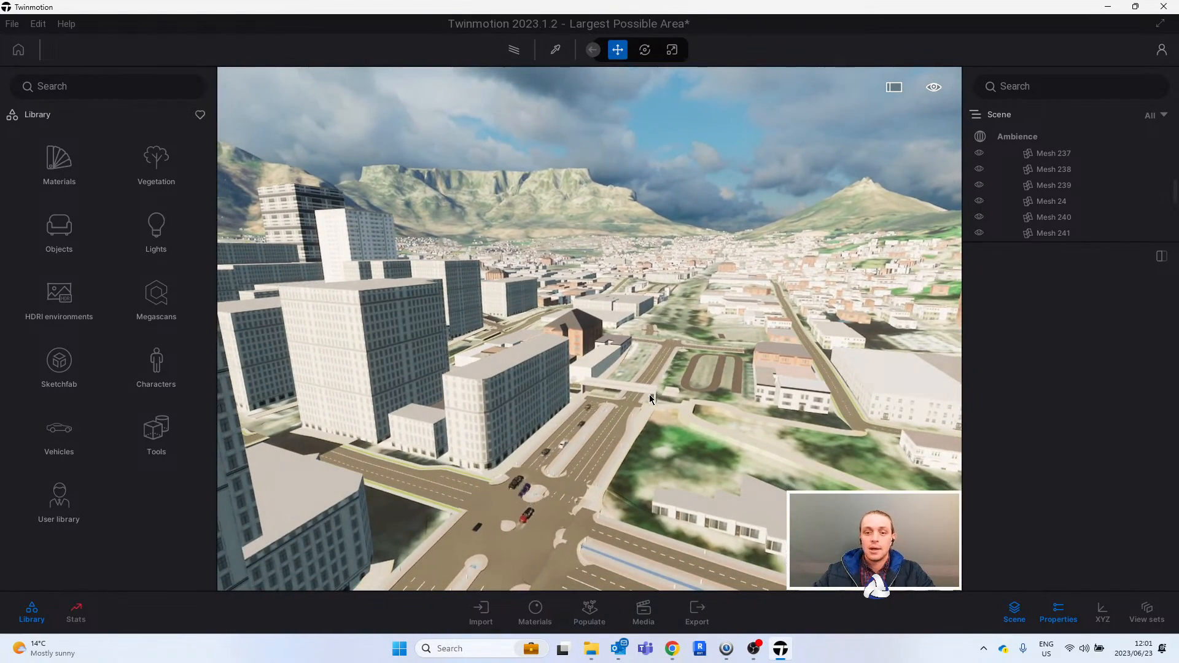
scroll(663, 410, up, 5)
middle_drag(735, 448, 705, 393)
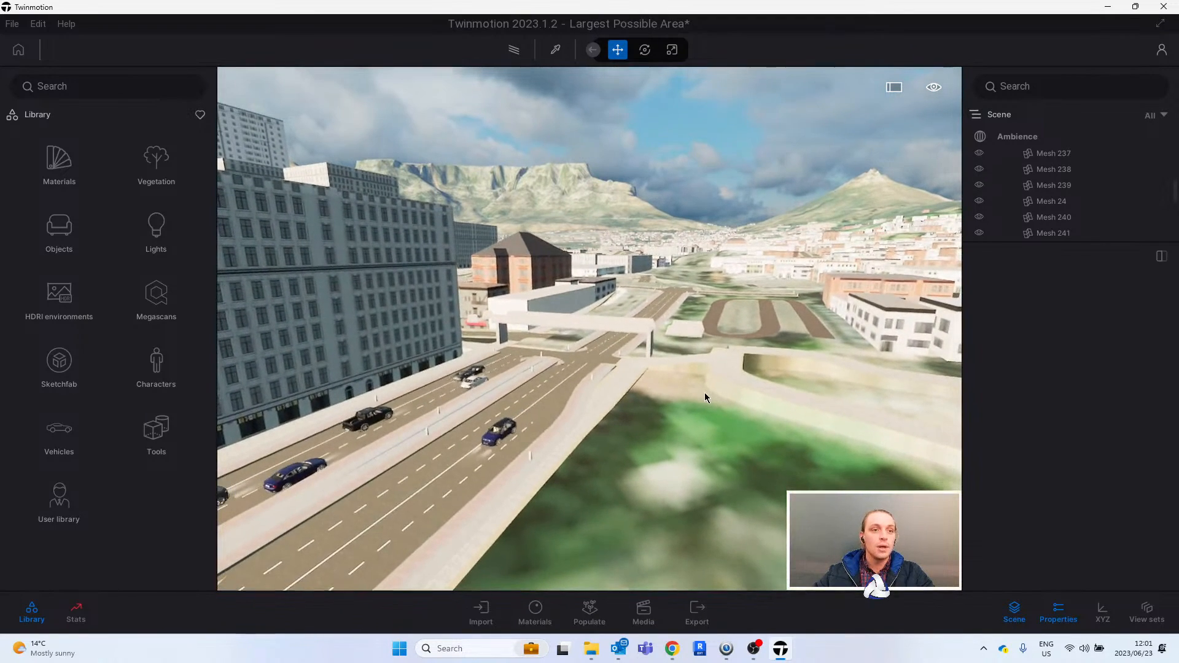